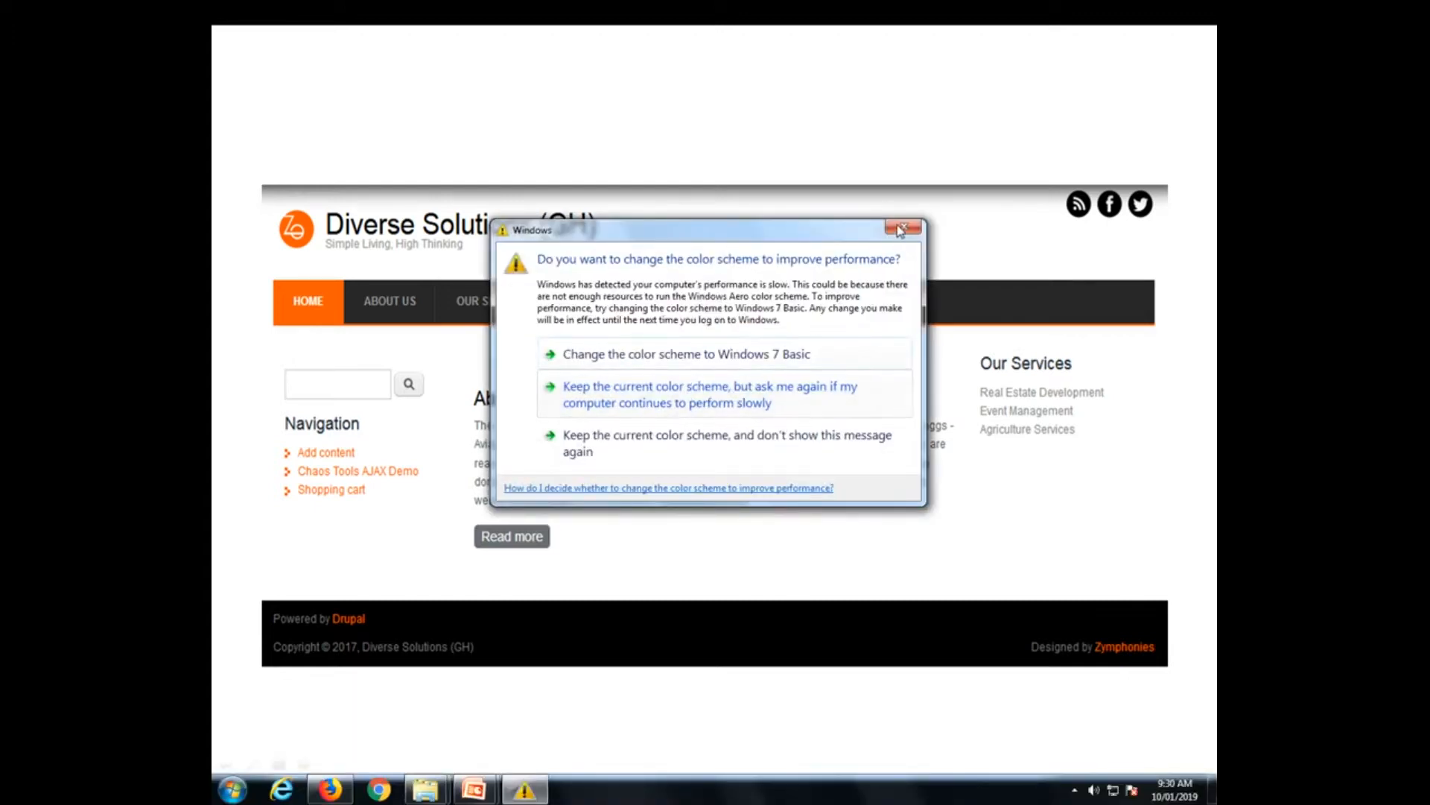
Close the Windows colour-scheme performance warning
left_click(903, 226)
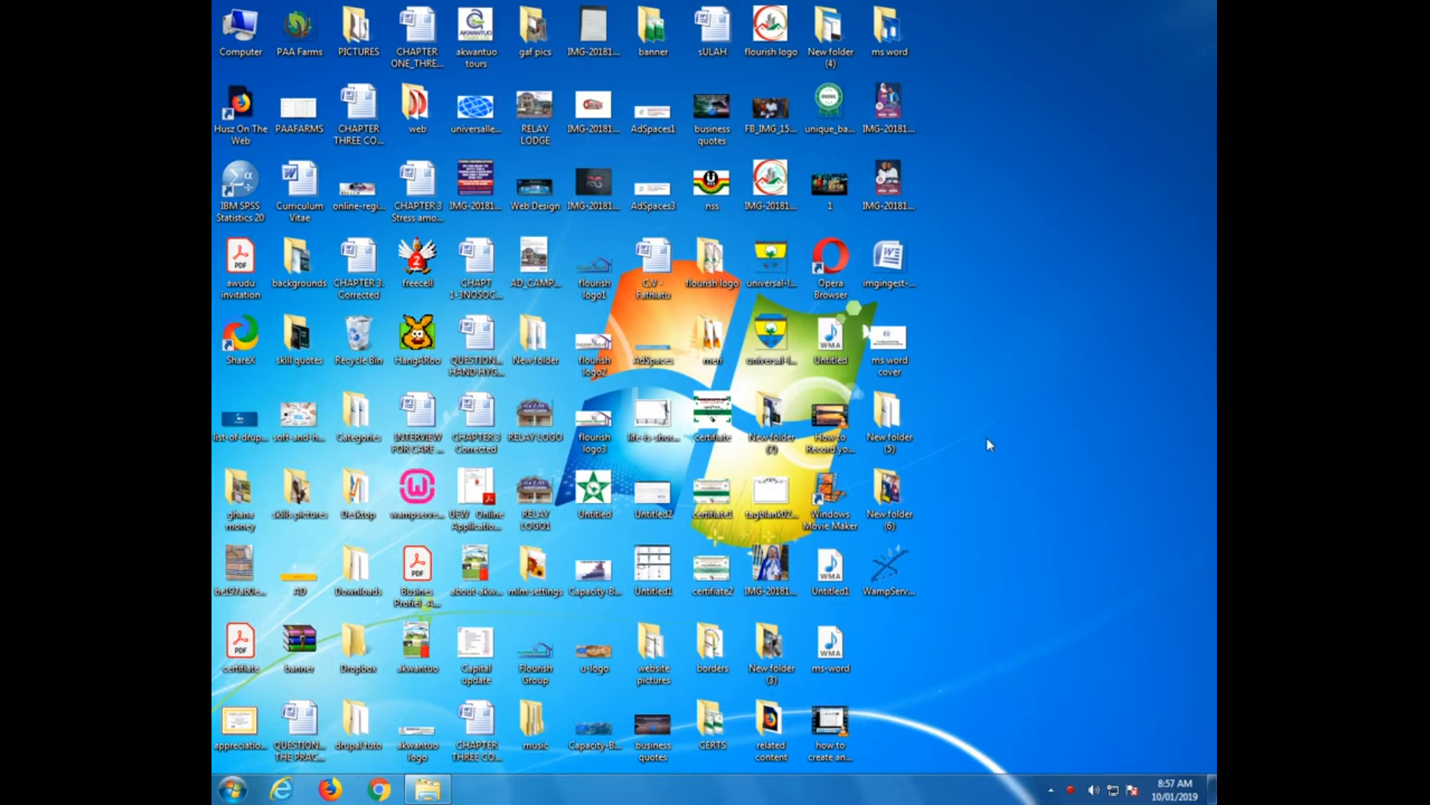
Launch the WampServer2.0f installer from Removable Disk (E:) via Computer
double_click(238, 33)
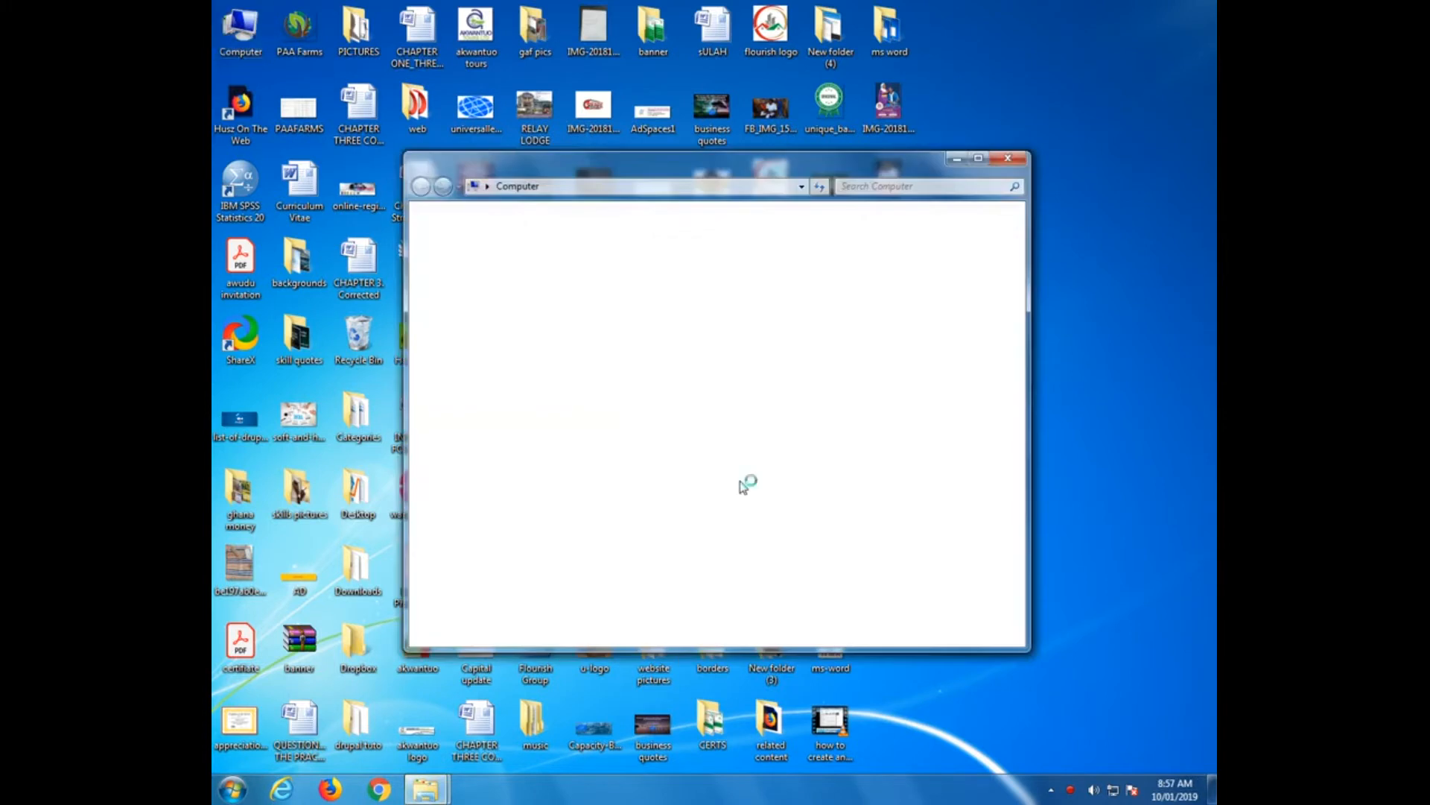
double_click(637, 344)
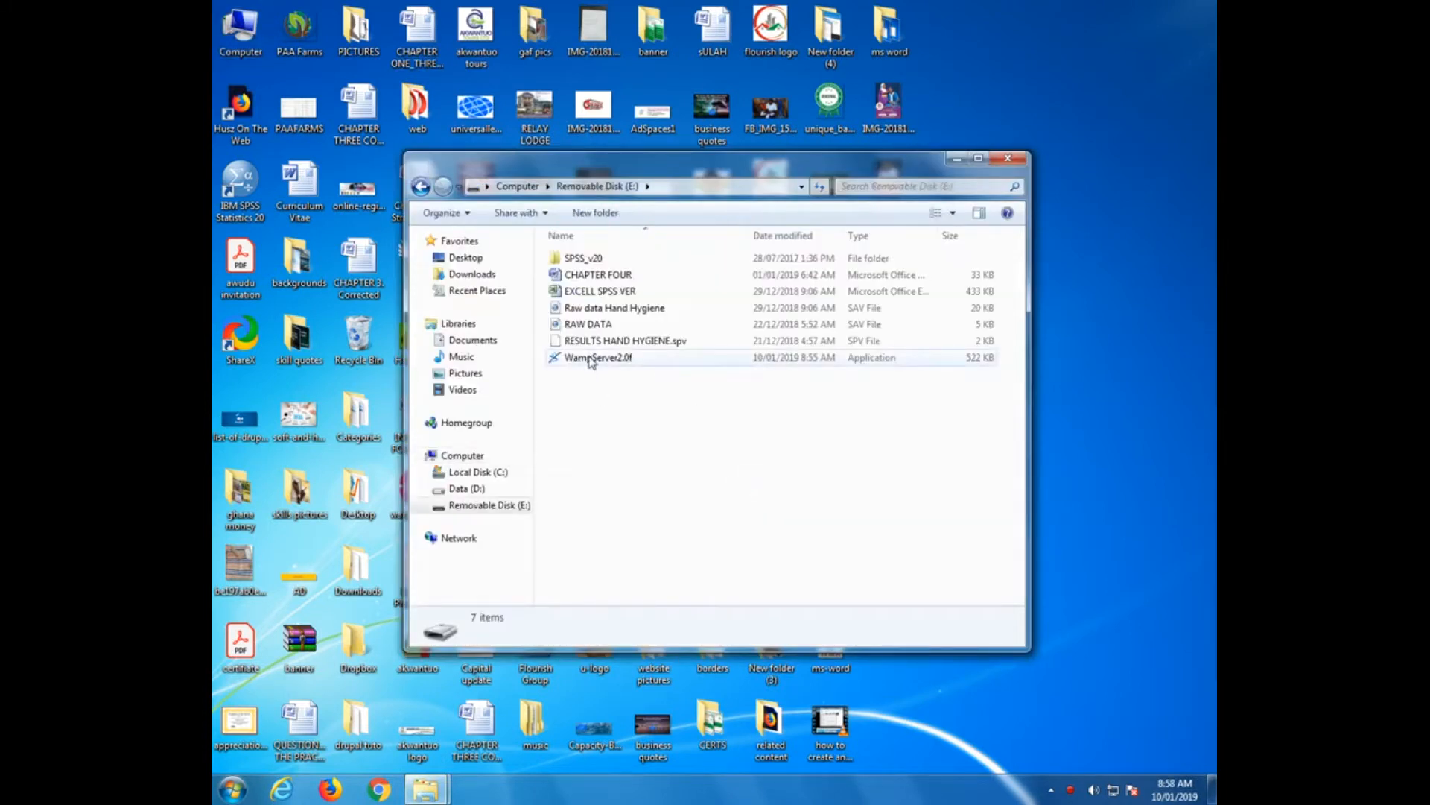
double_click(593, 361)
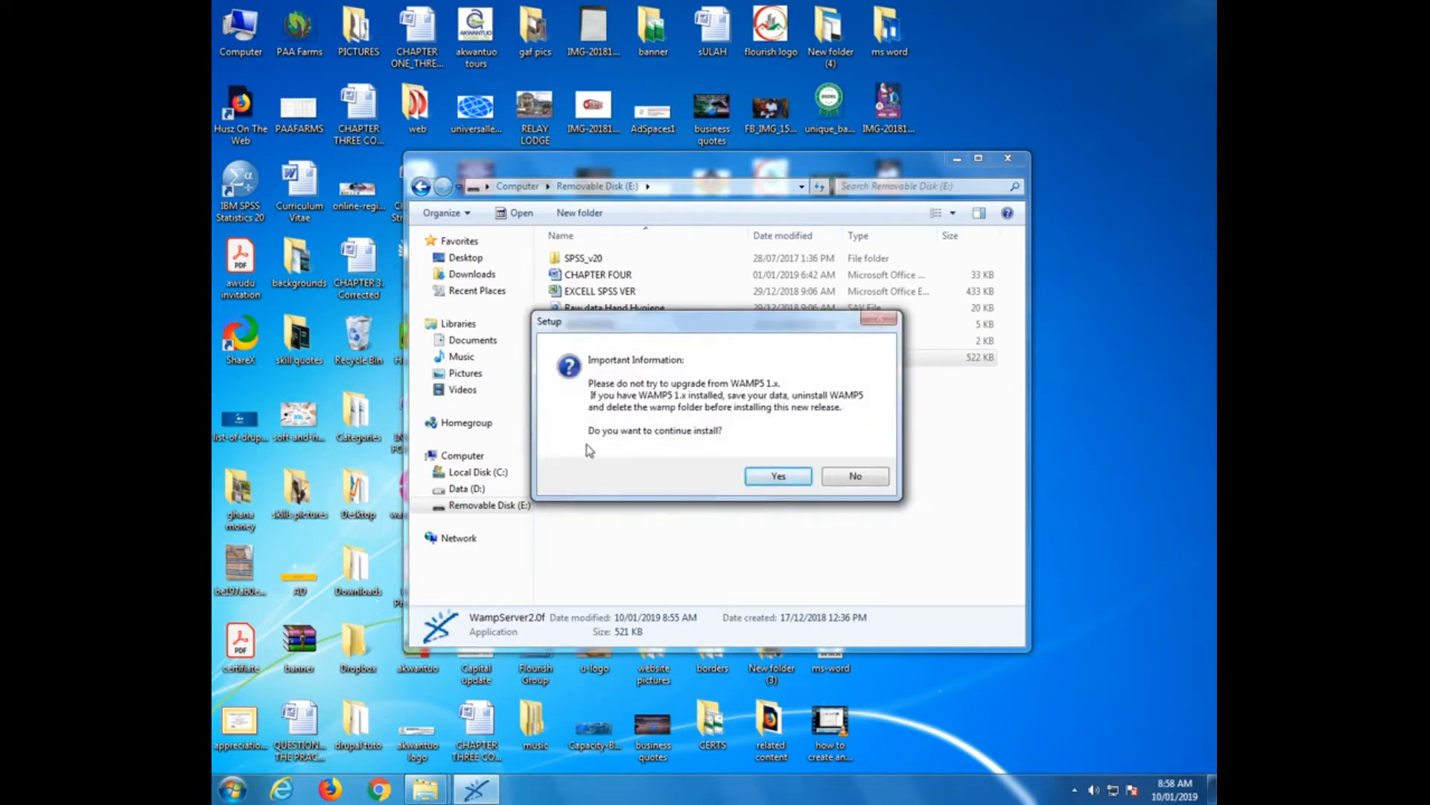
Accept the upgrade warning and license, keep C:\wamp as the folder, and start installing WampServer 2
left_click(772, 477)
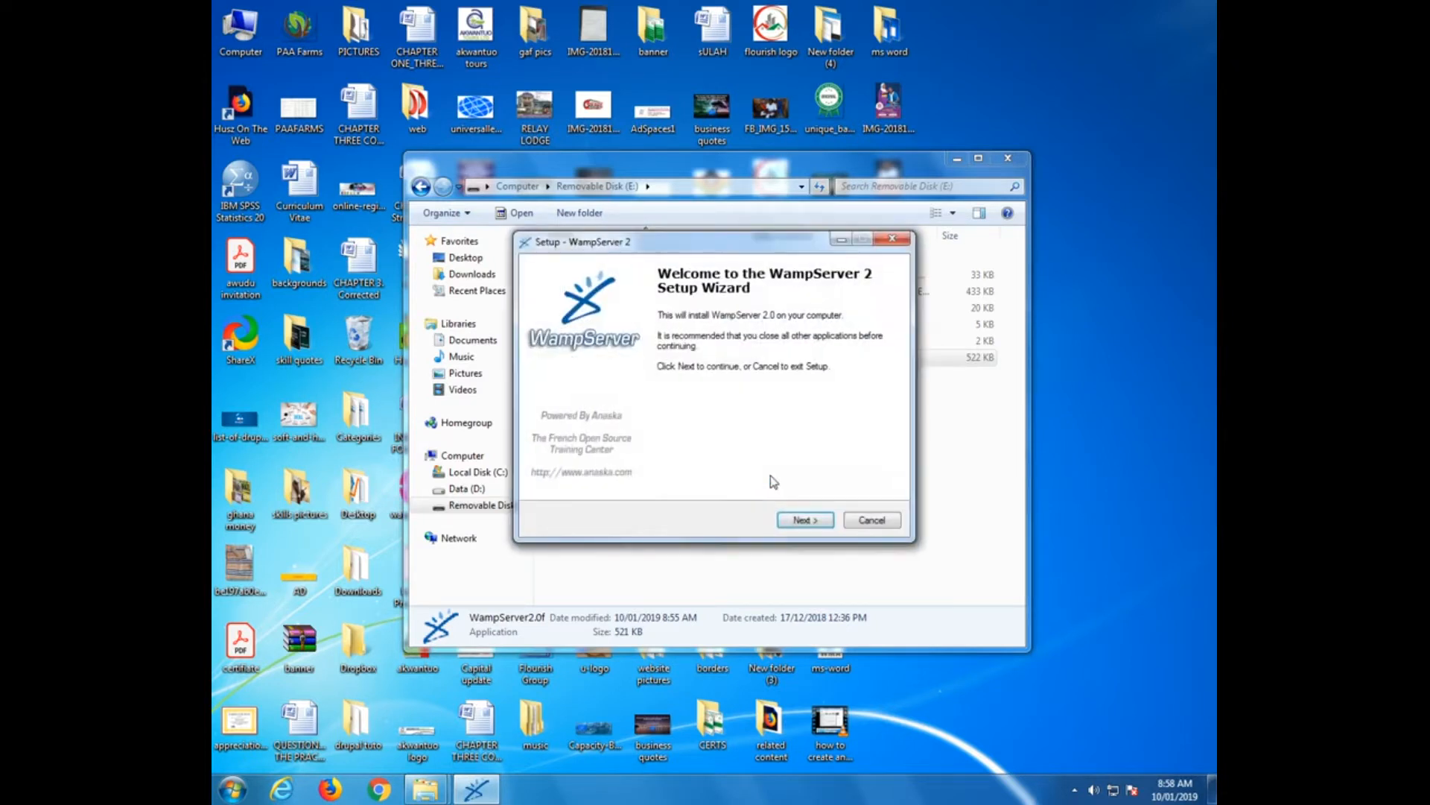
left_click(797, 522)
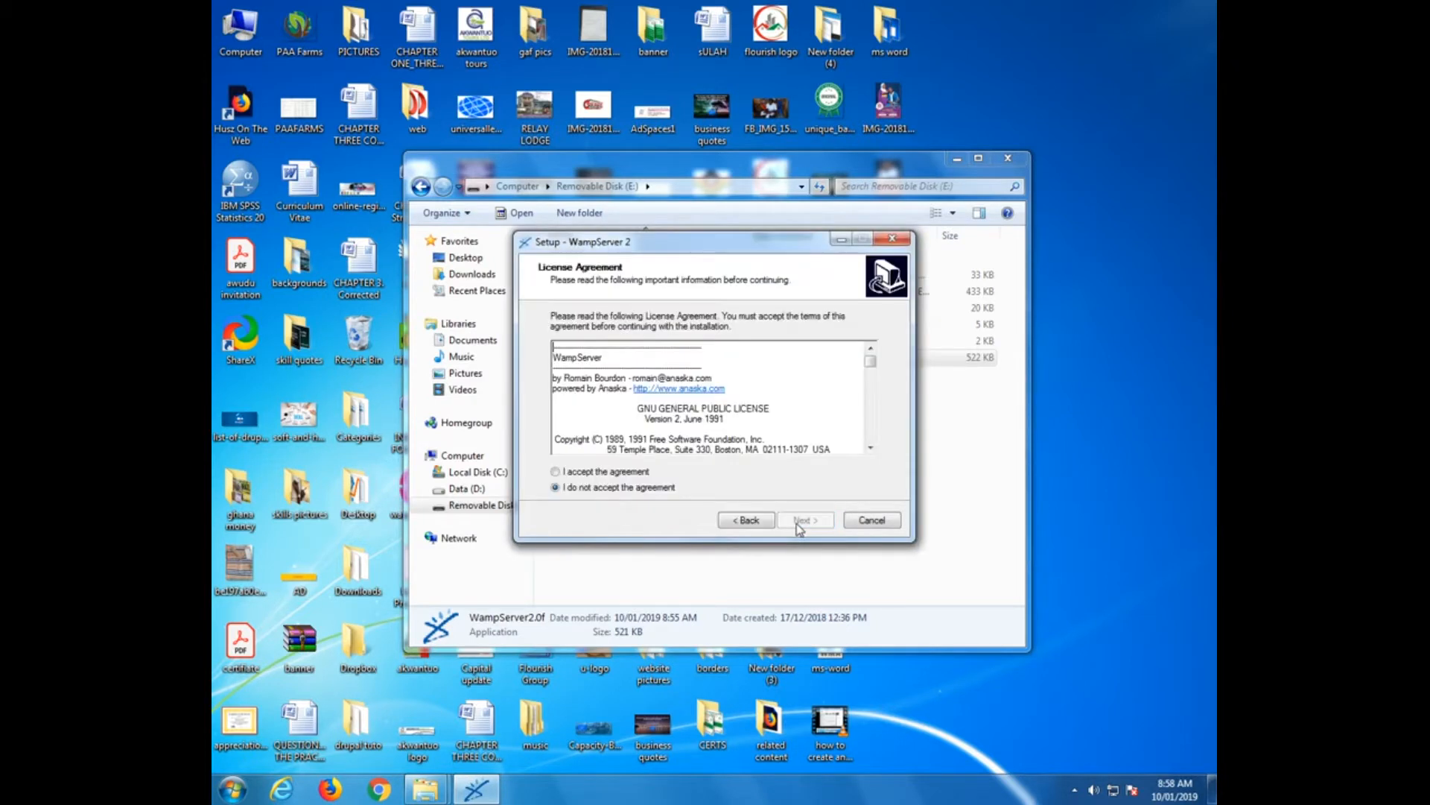
left_click(571, 477)
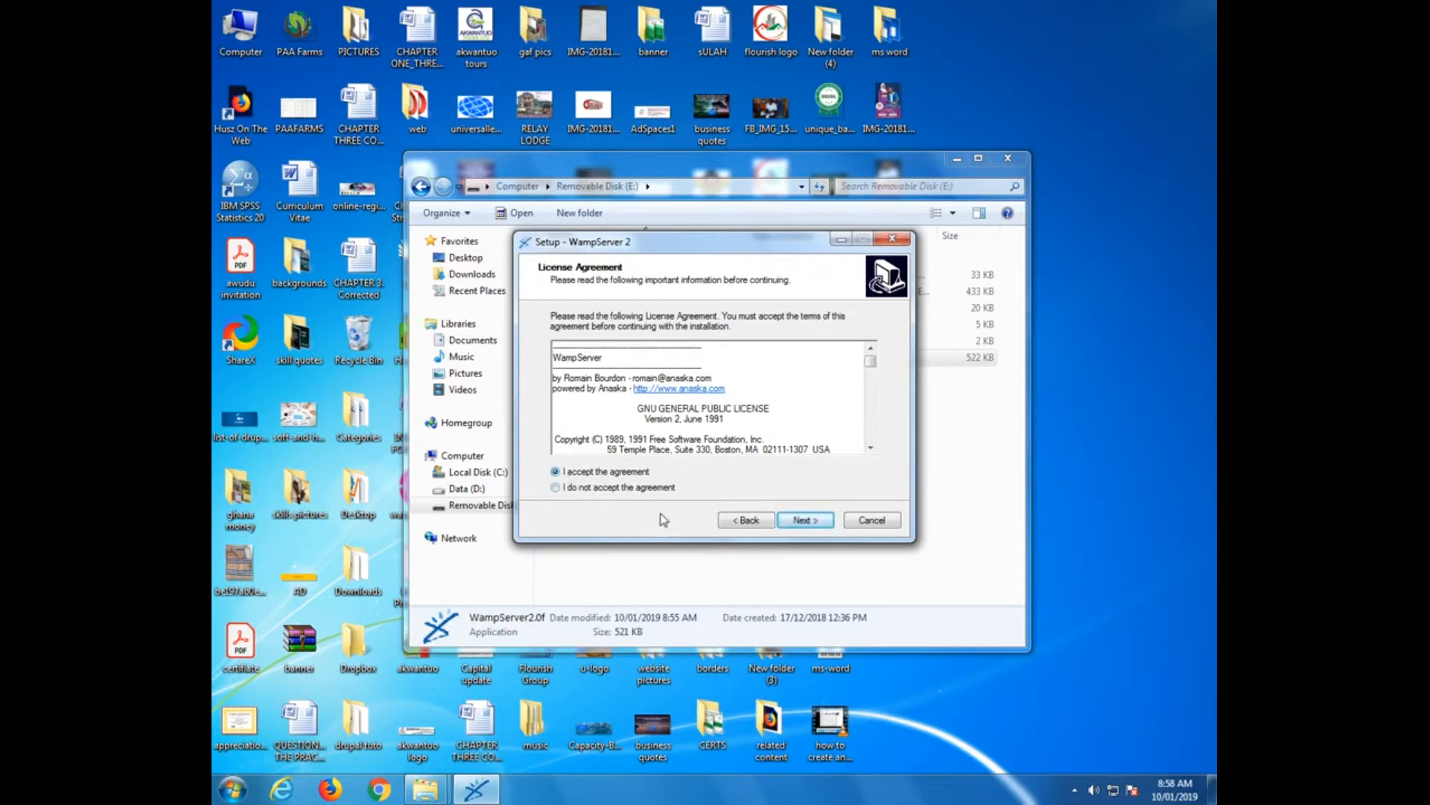
left_click(804, 521)
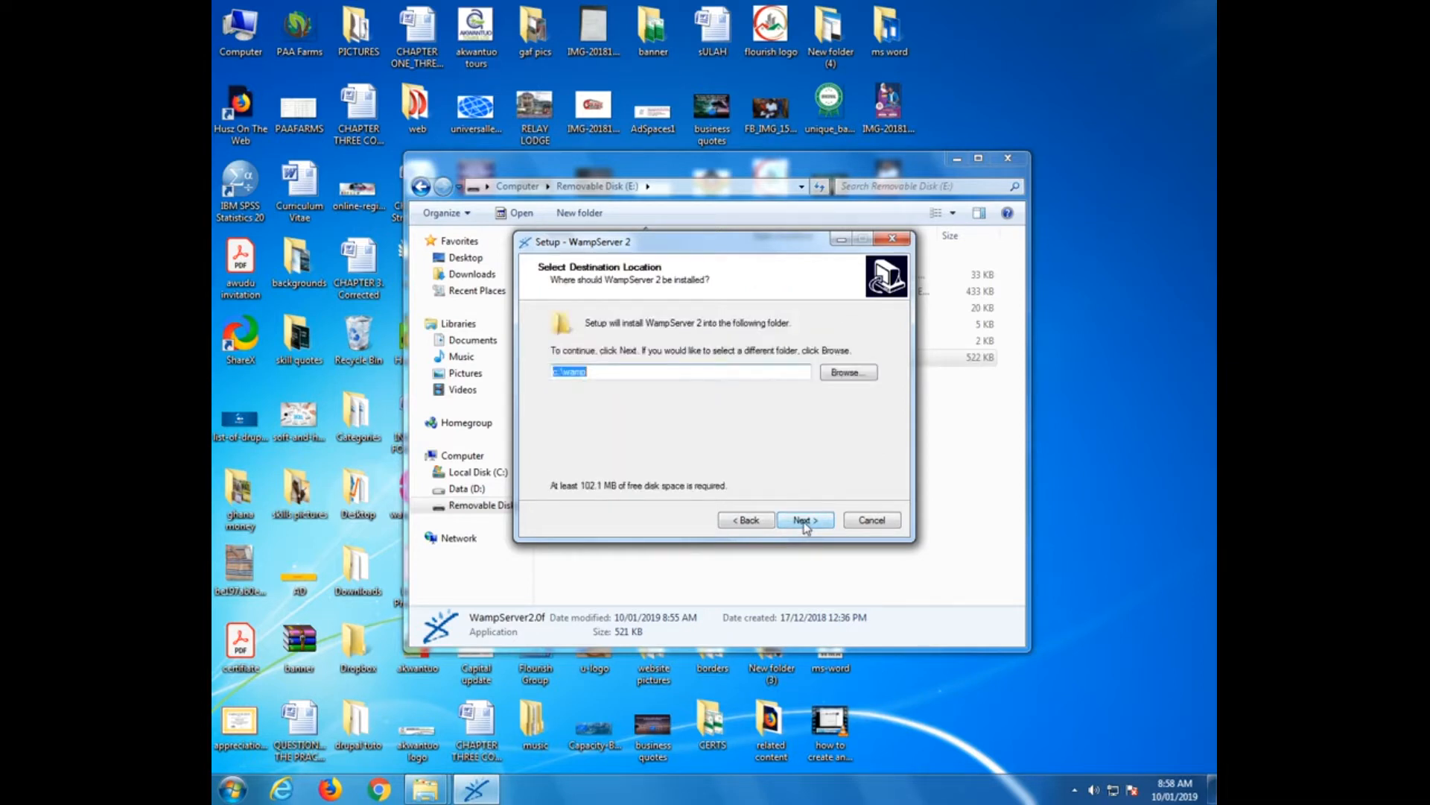
left_click(804, 521)
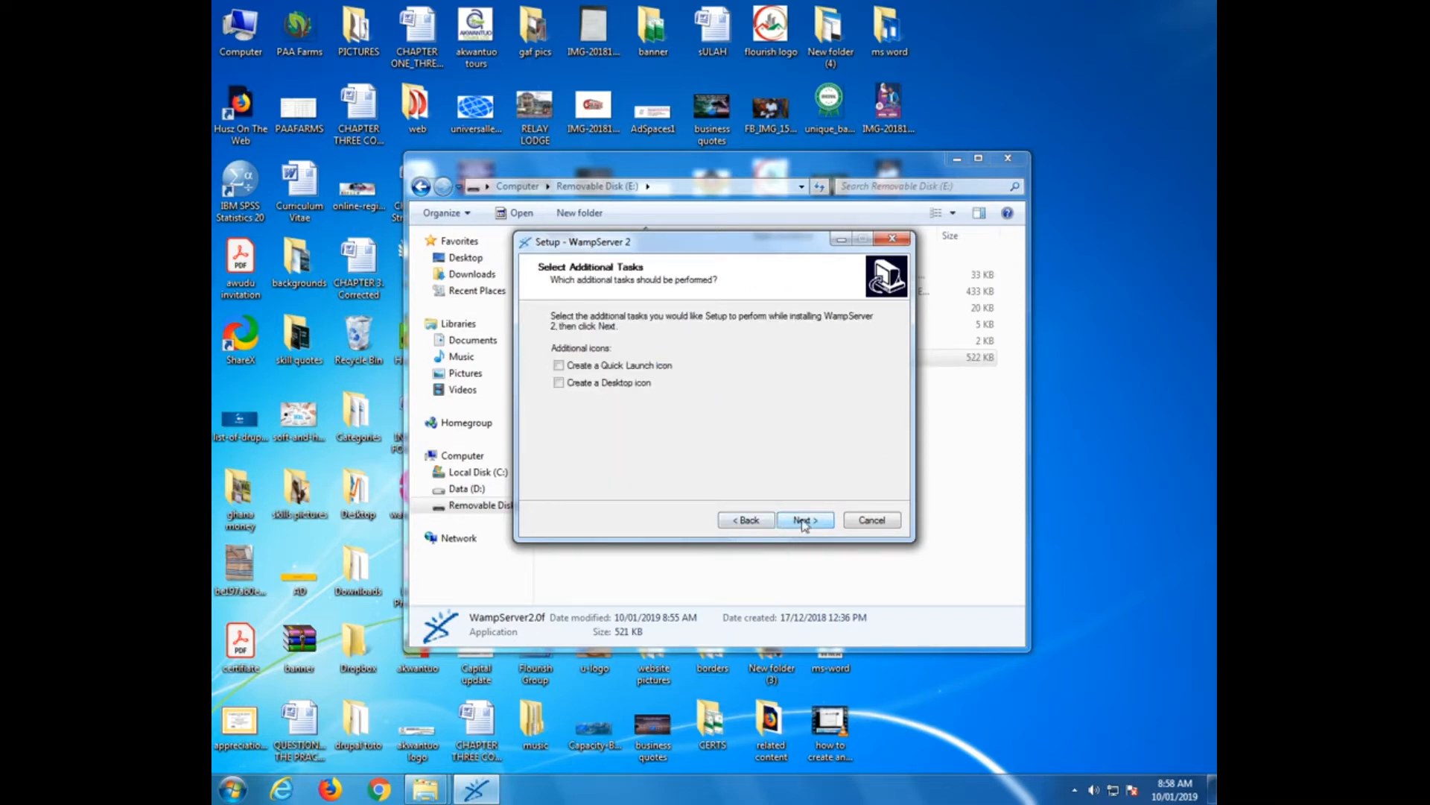
left_click(794, 521)
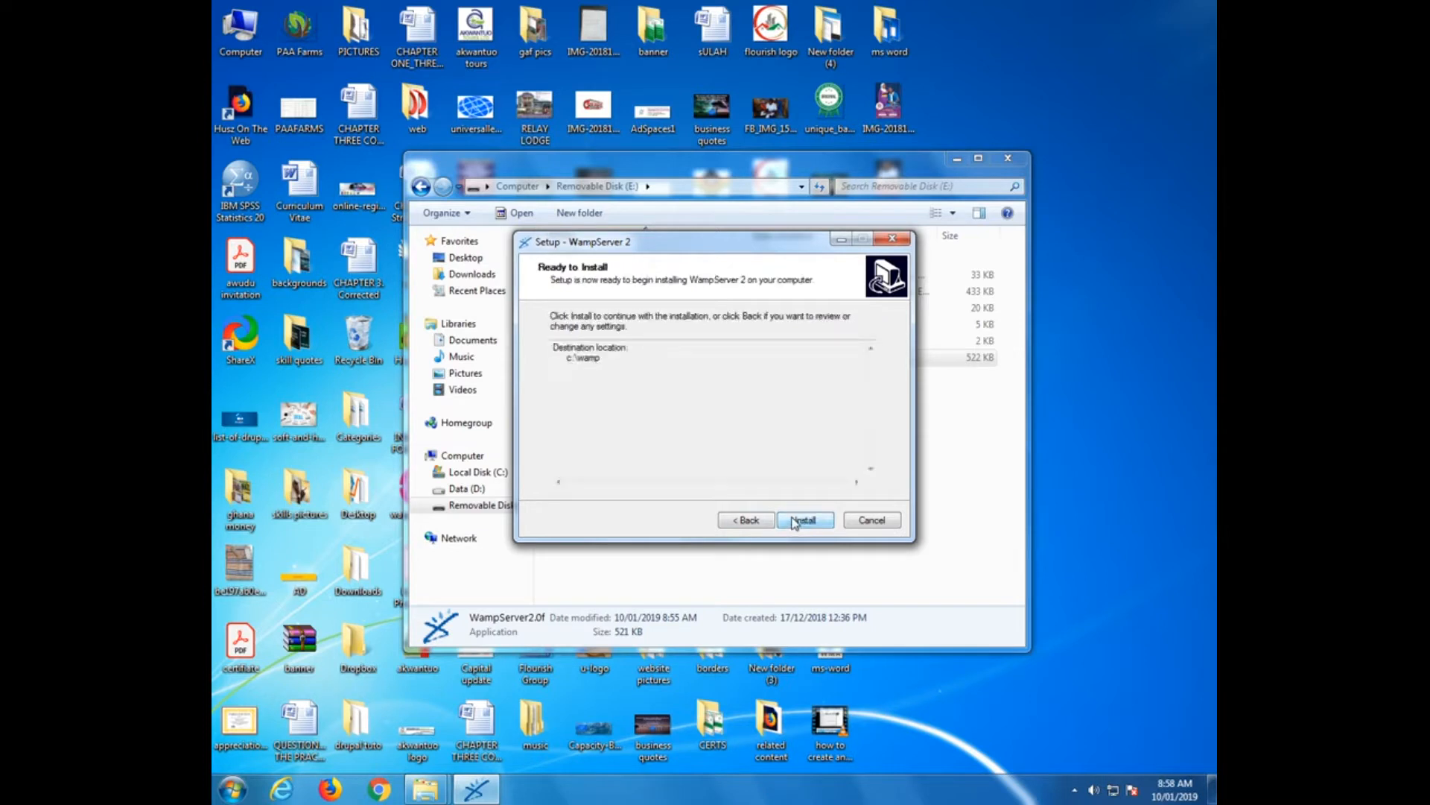
left_click(799, 520)
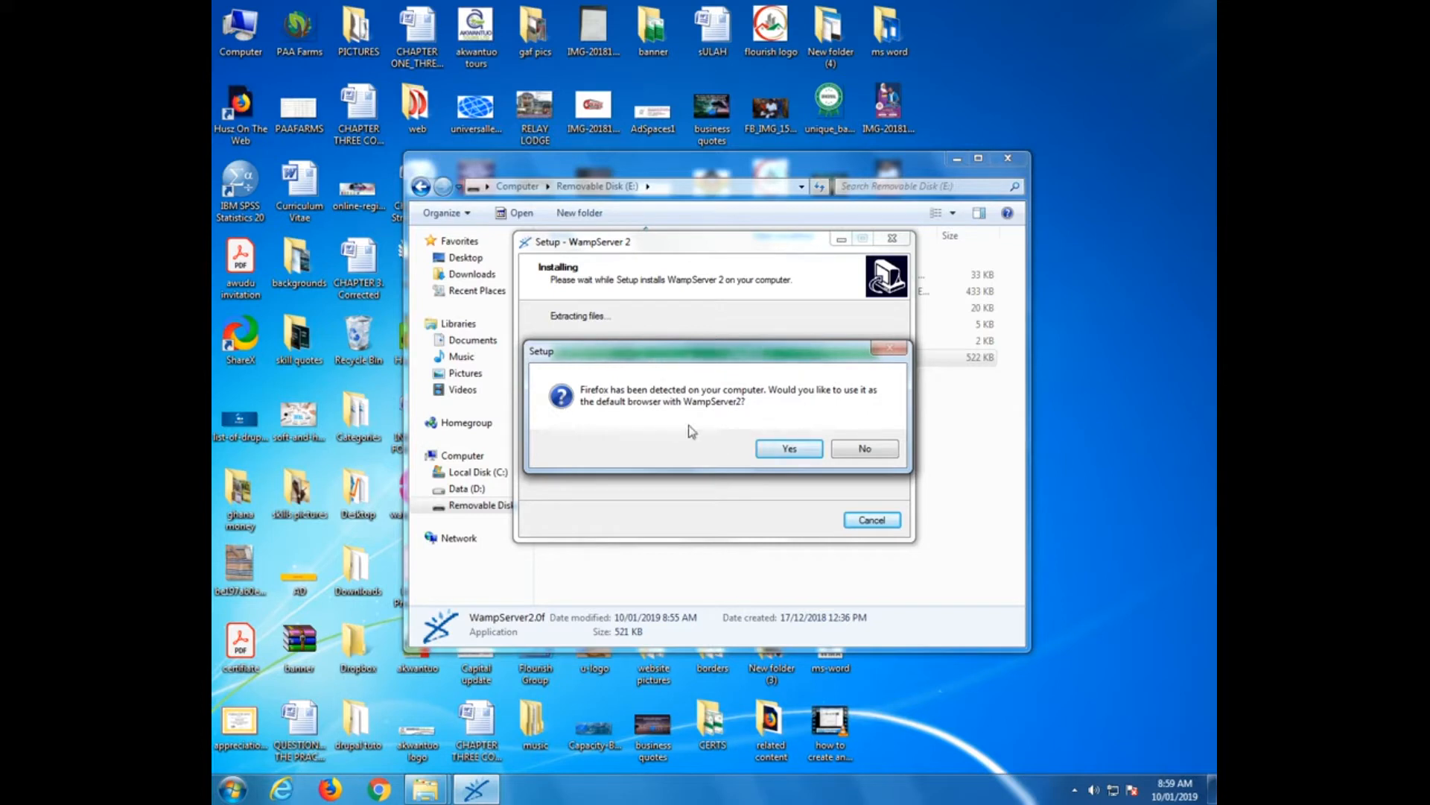
Make Firefox the default browser, keep the localhost mail settings, and finish without launching WampServer
left_click(782, 452)
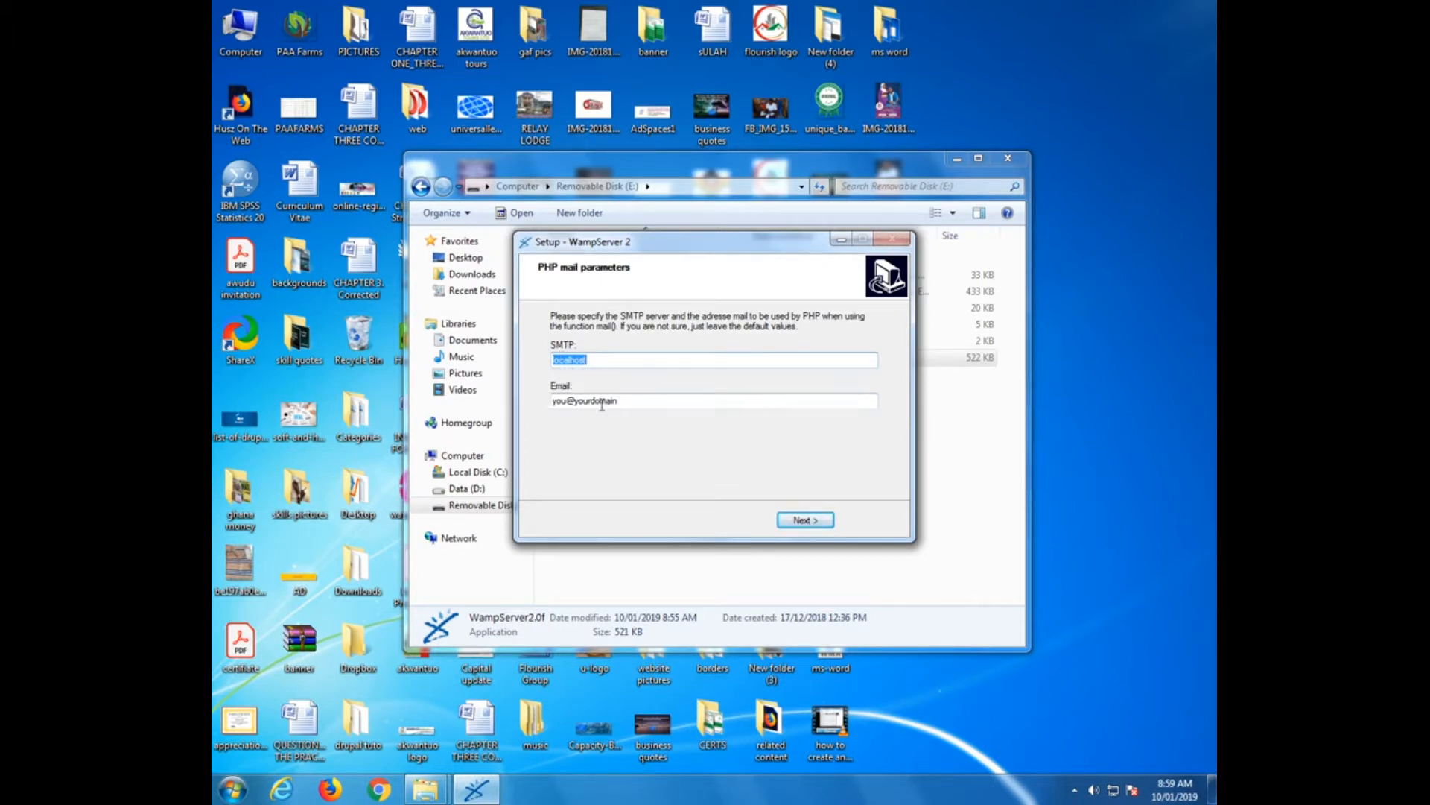
left_click(809, 522)
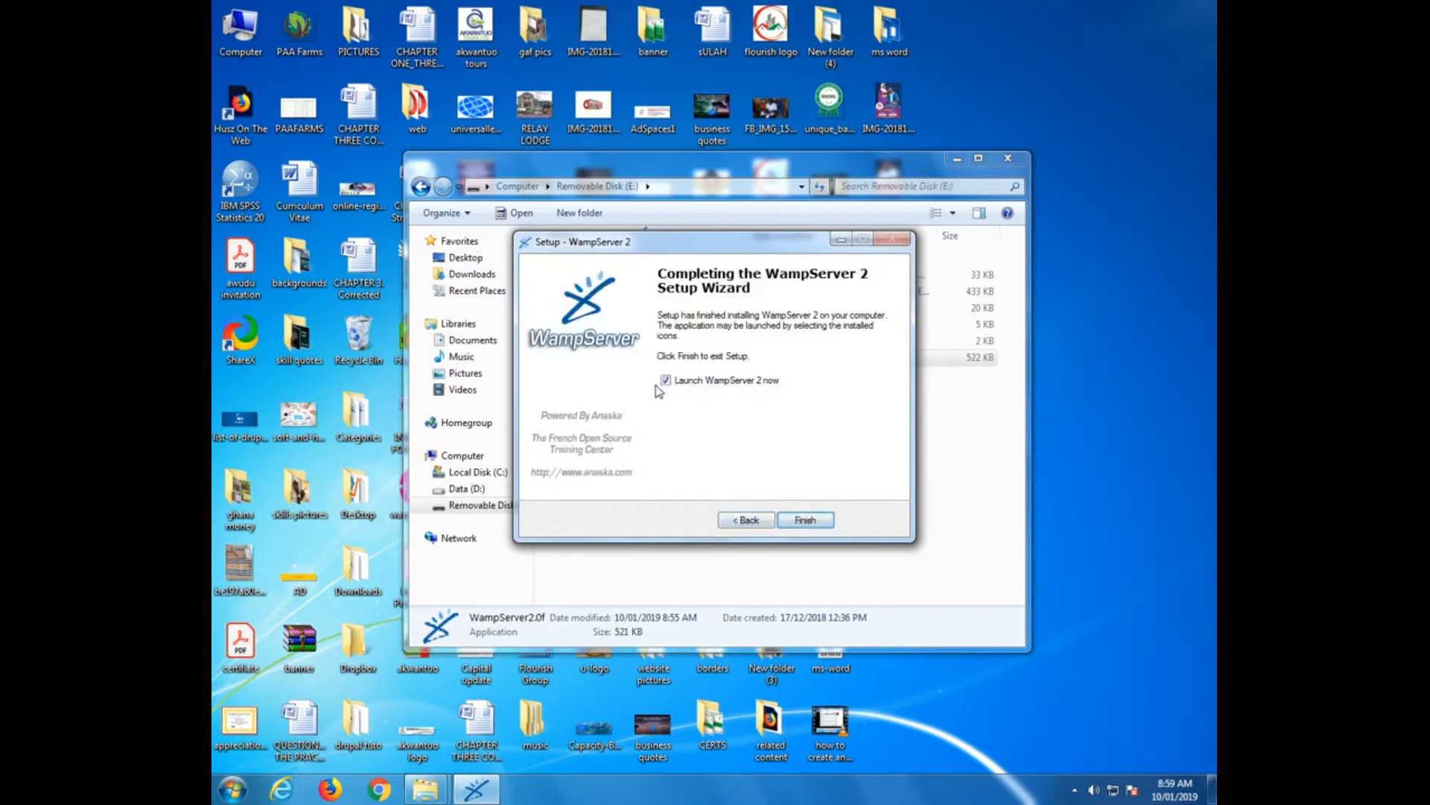
left_click(666, 382)
left_click(800, 520)
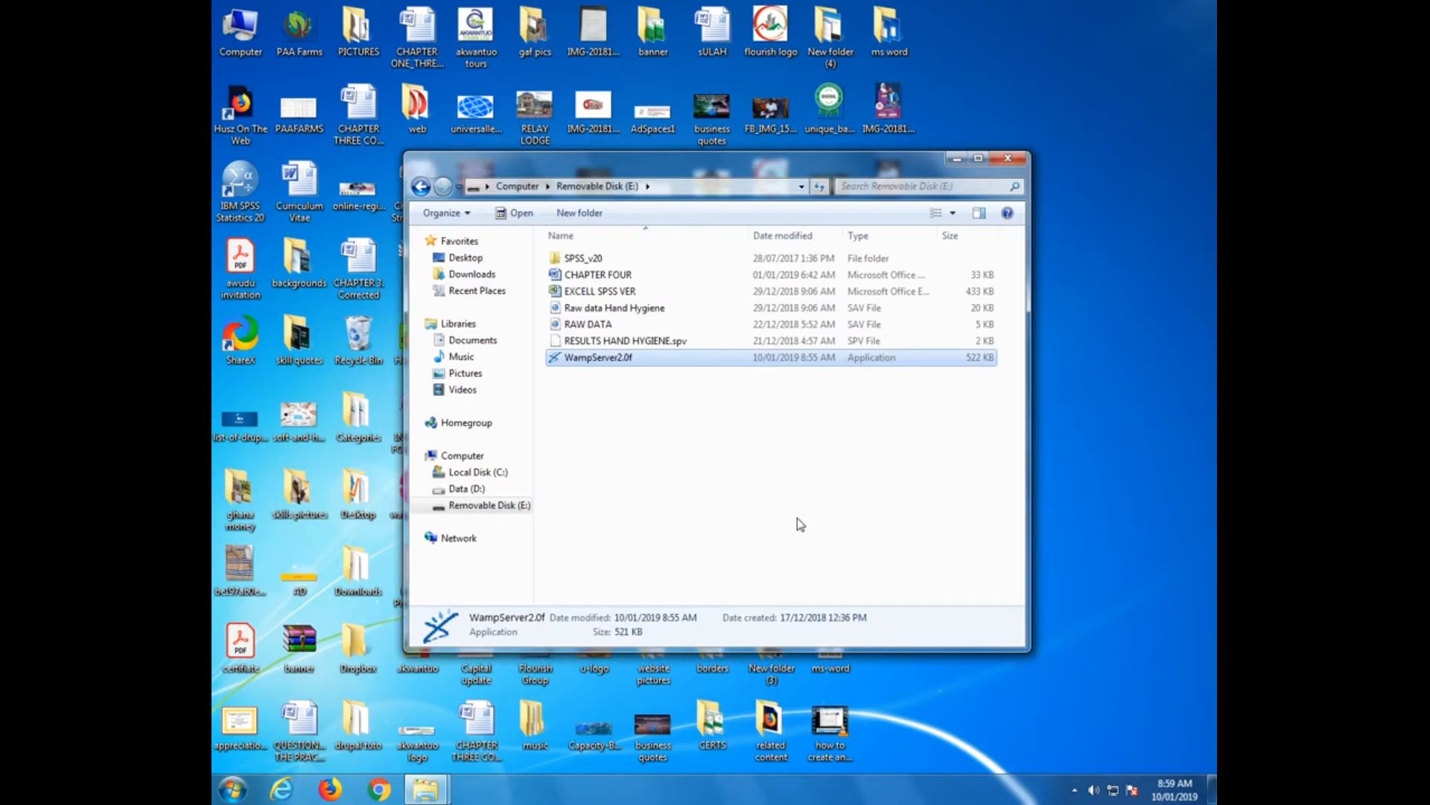
left_click(233, 793)
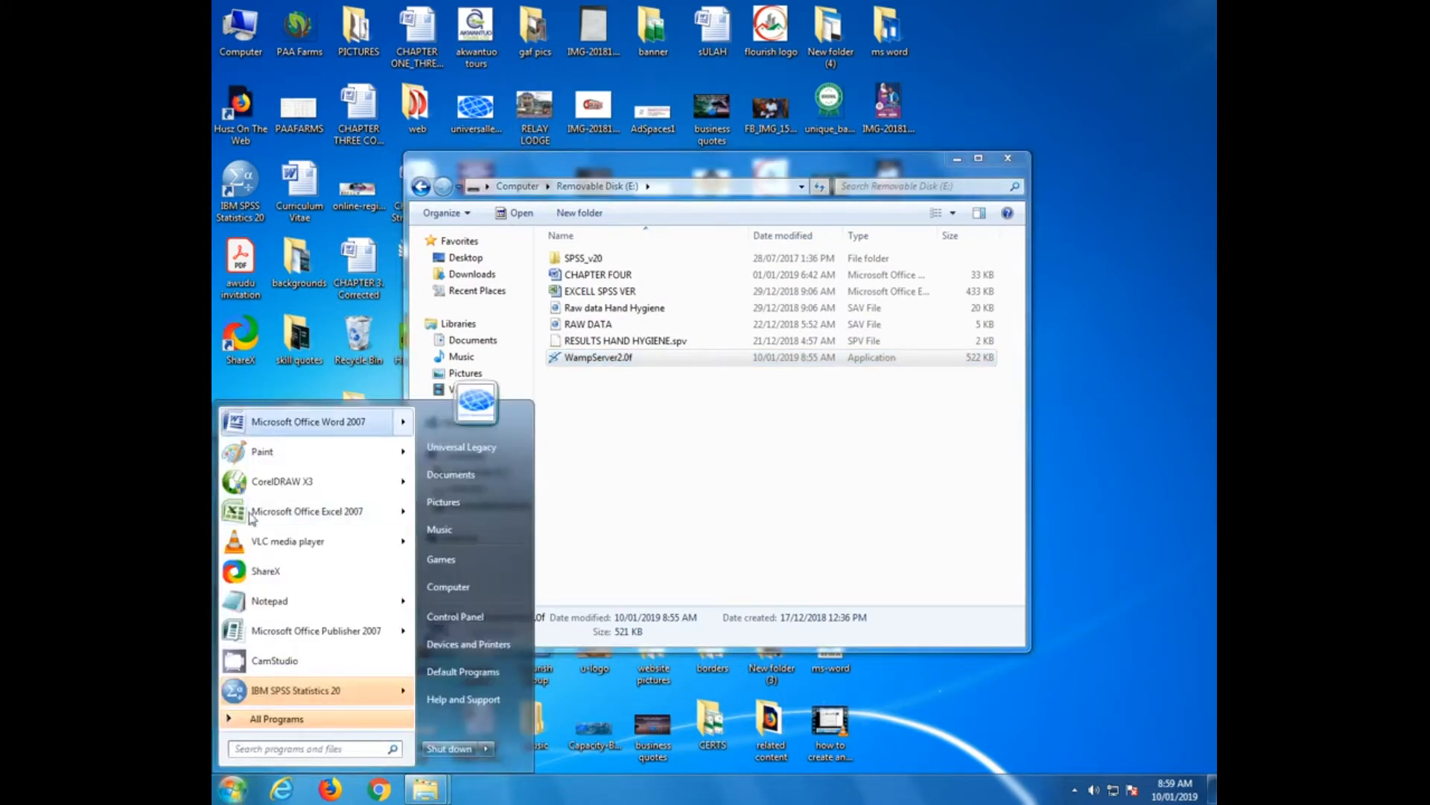
left_click(265, 719)
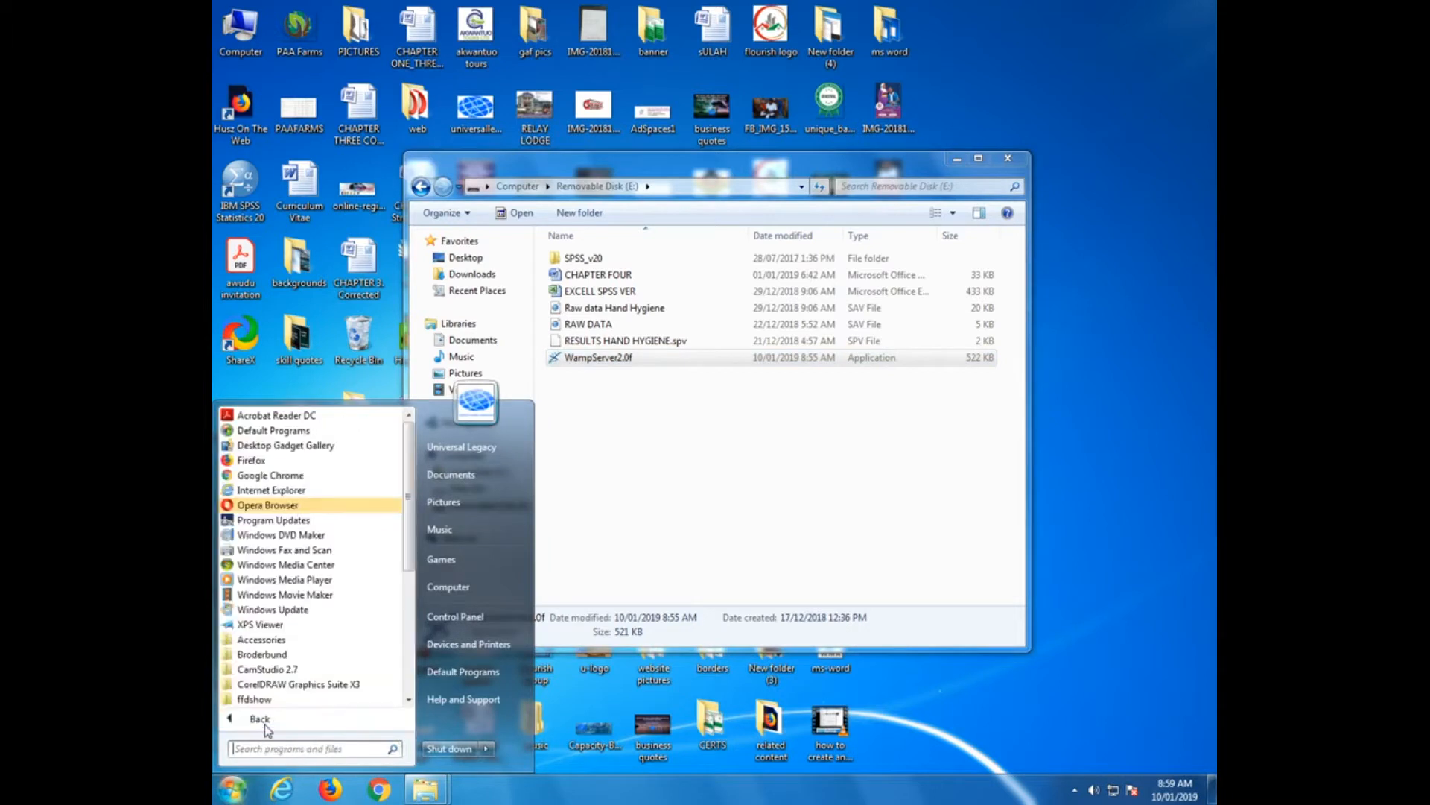
scroll(283, 648, "down", 2)
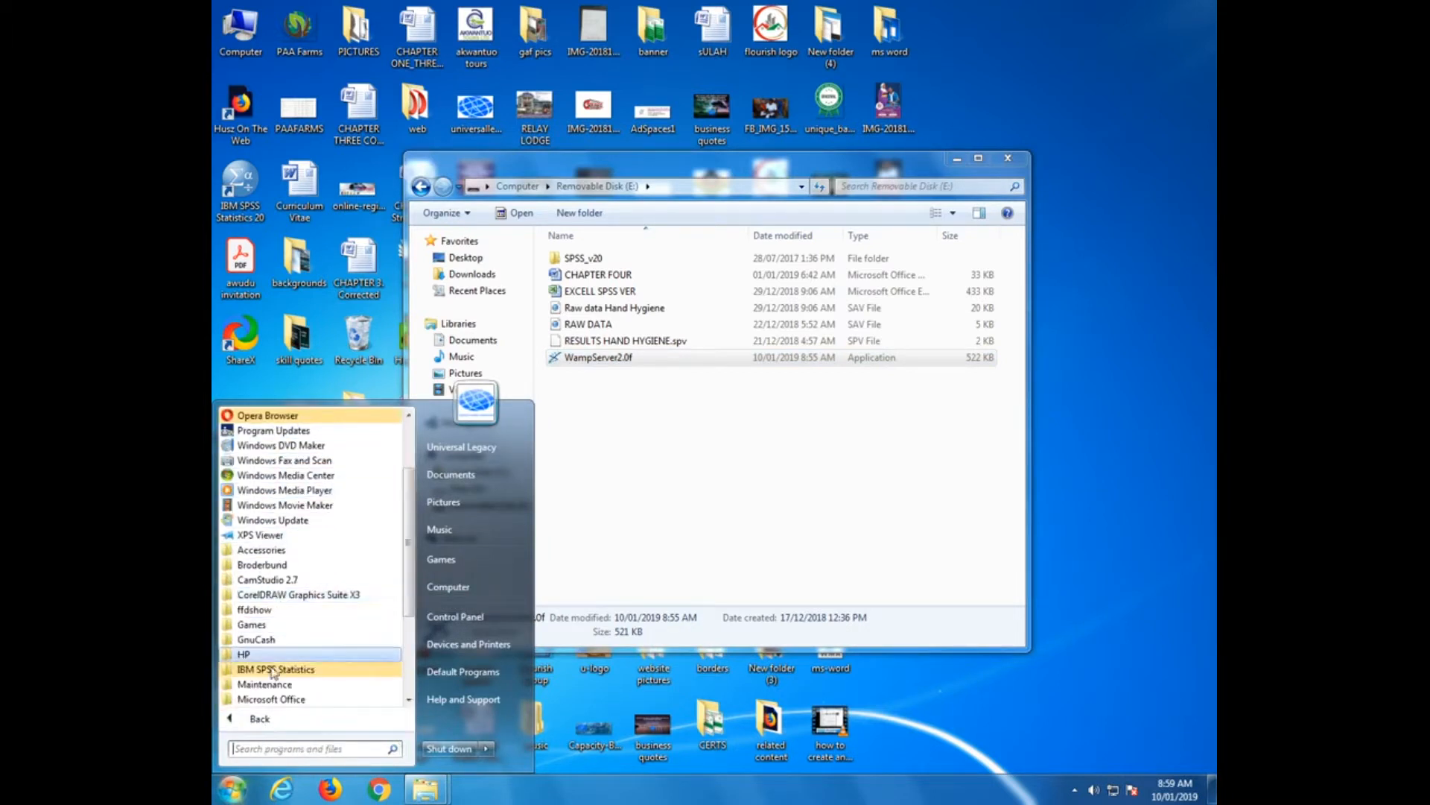
scroll(277, 684, "down", 3)
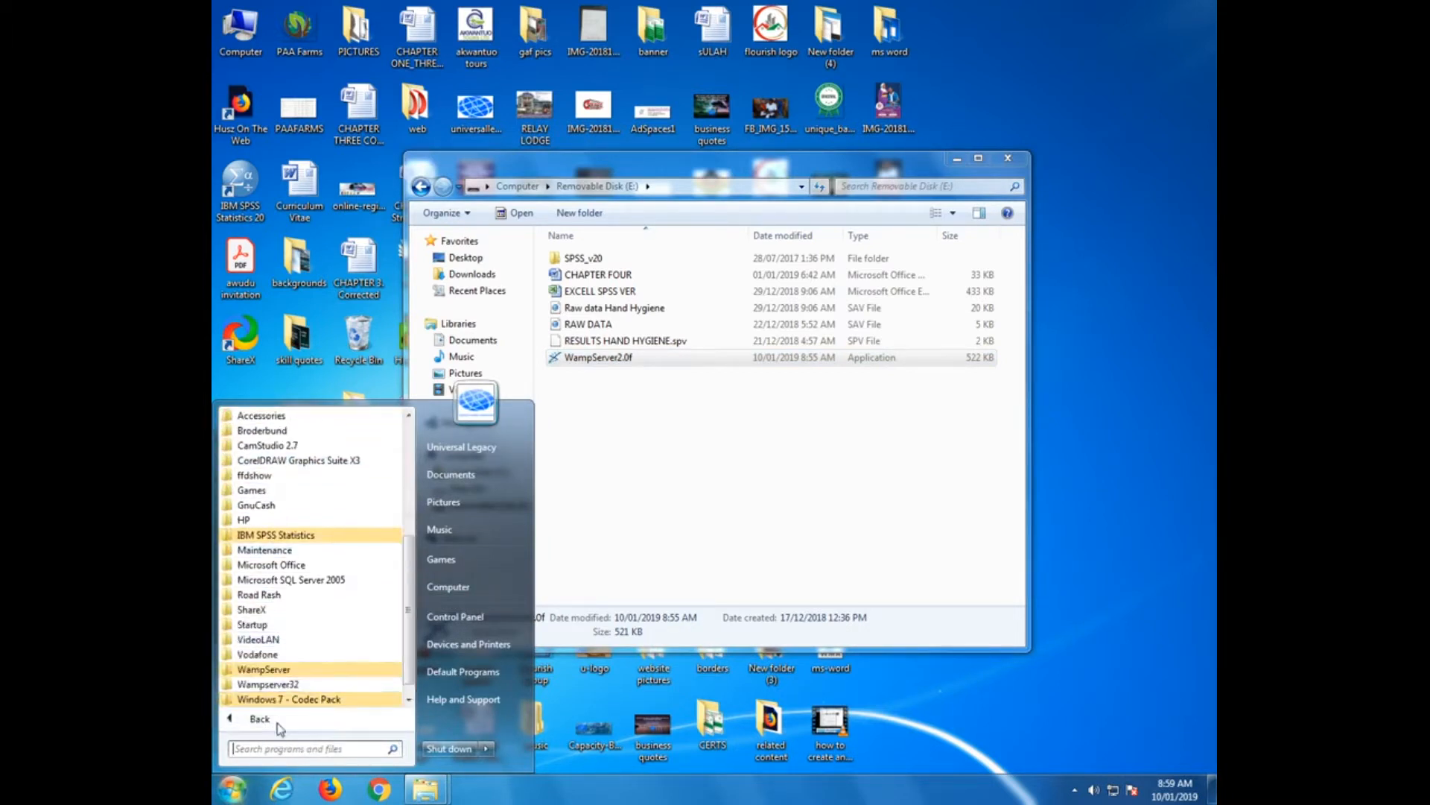
scroll(312, 700, "down", 1)
right_click(307, 685)
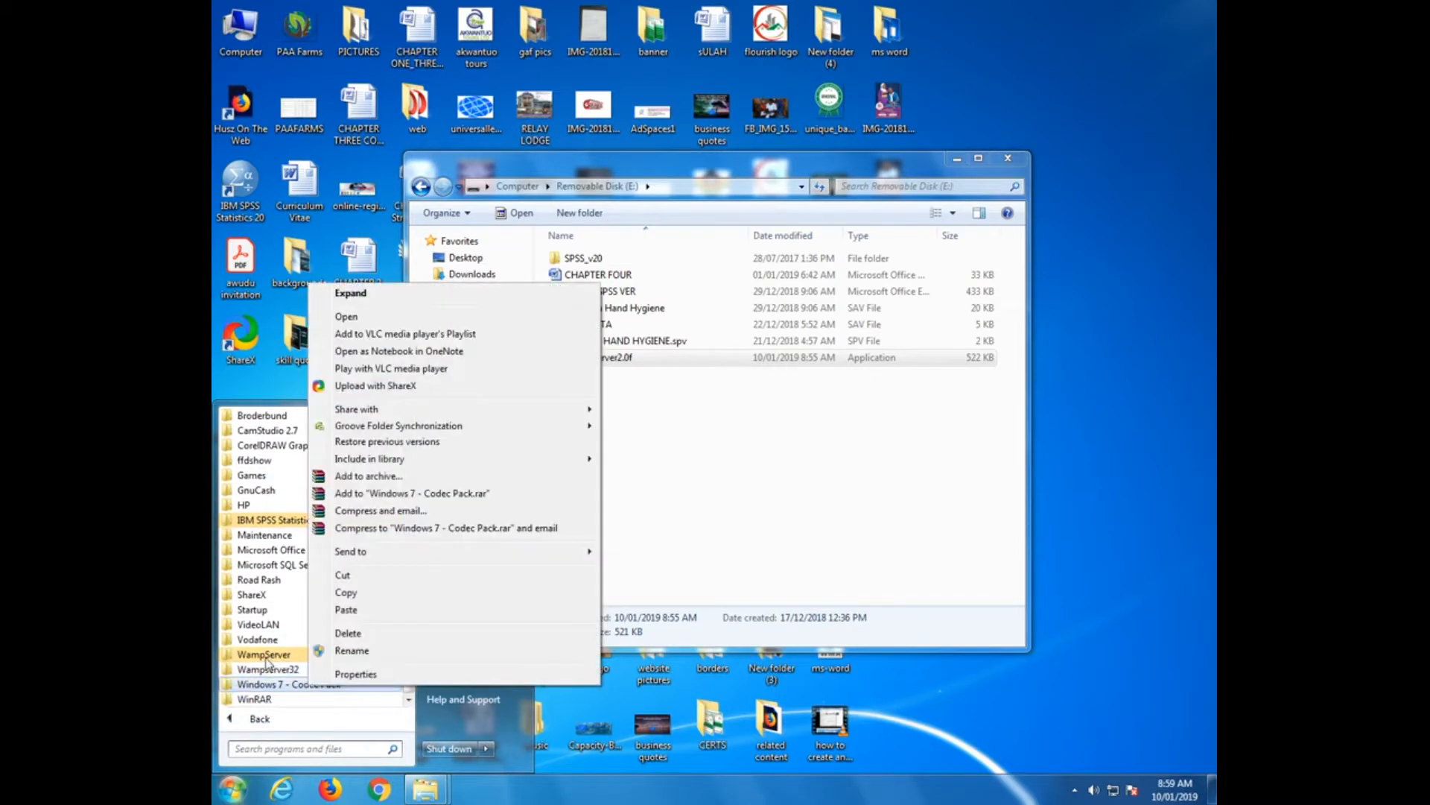
left_click(265, 655)
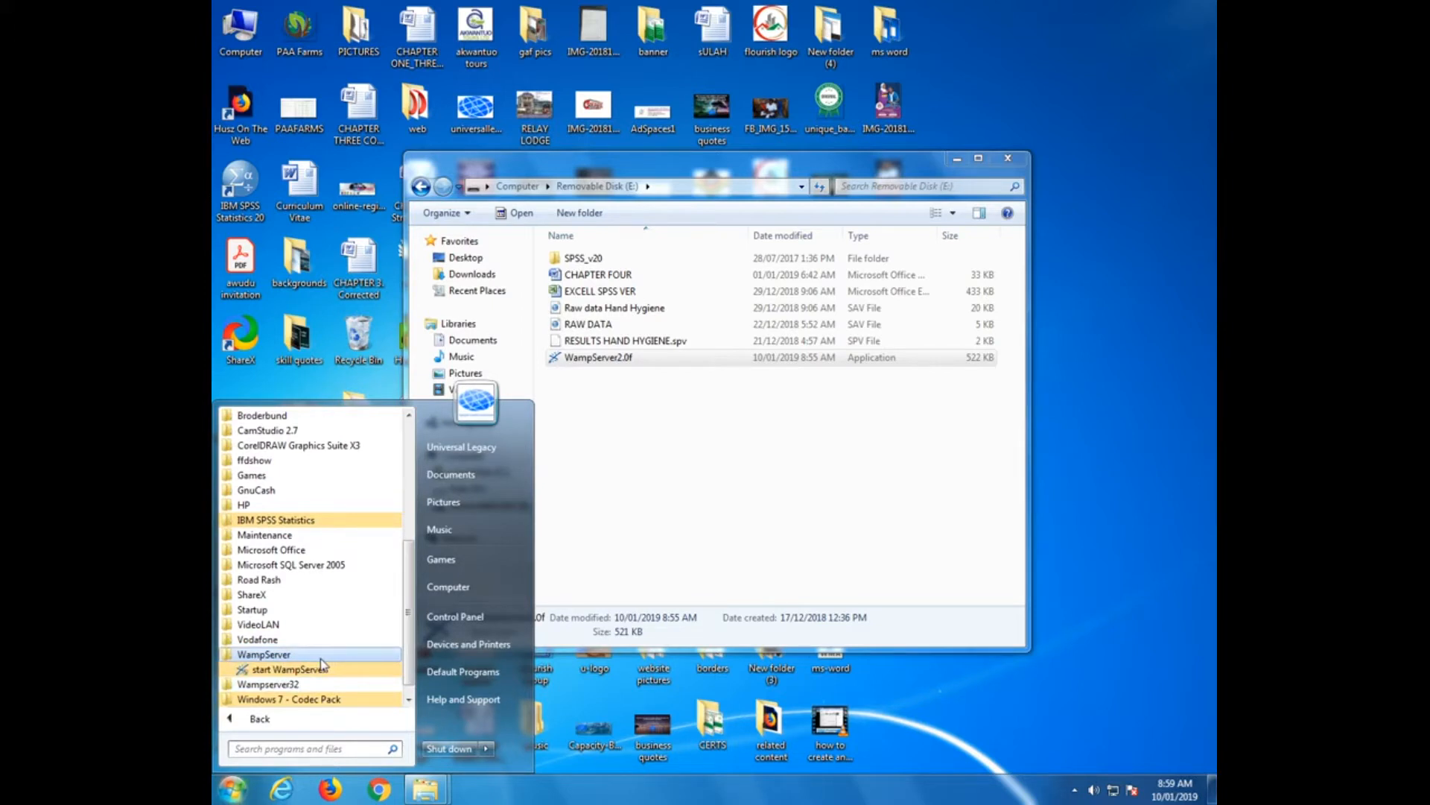
left_click(1100, 172)
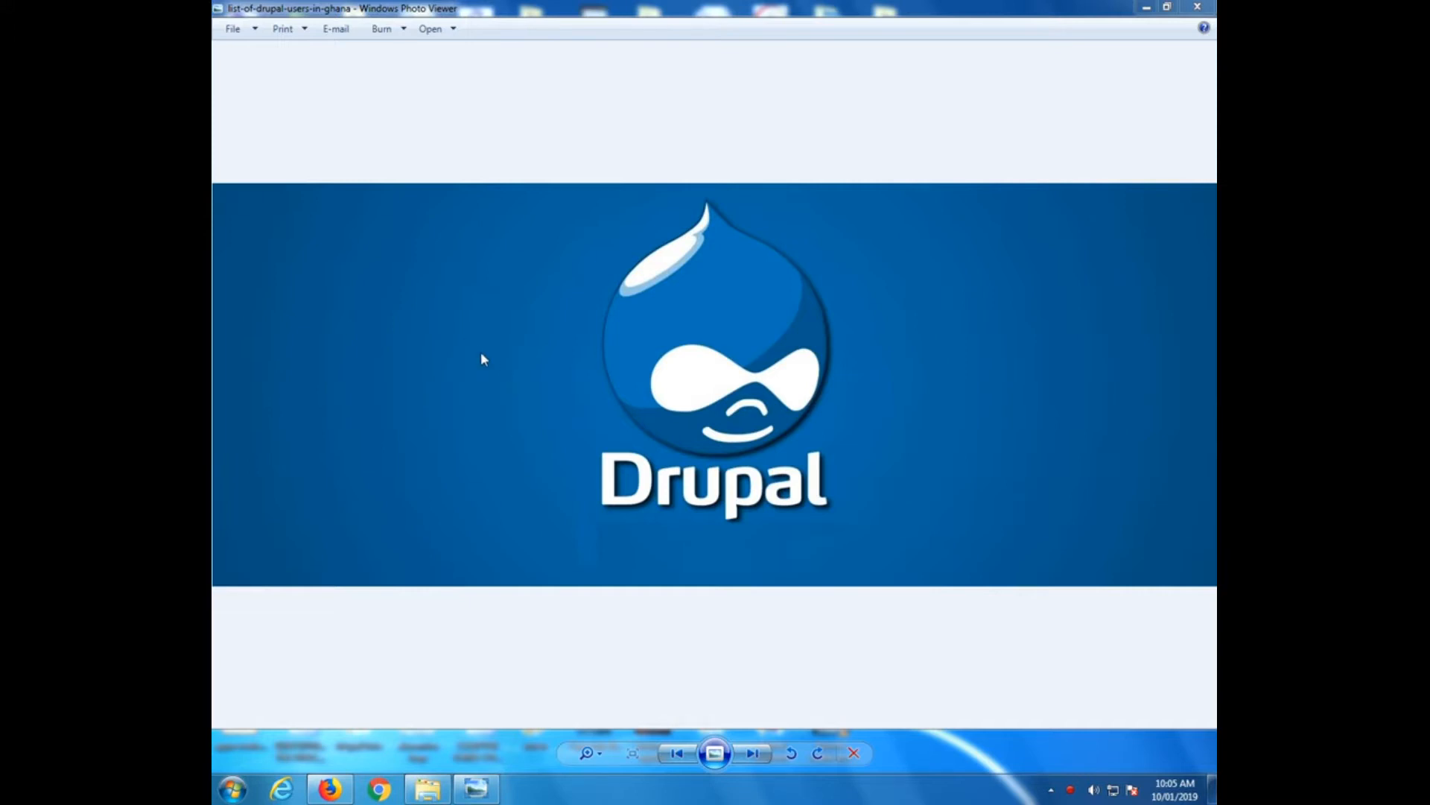
left_click(337, 793)
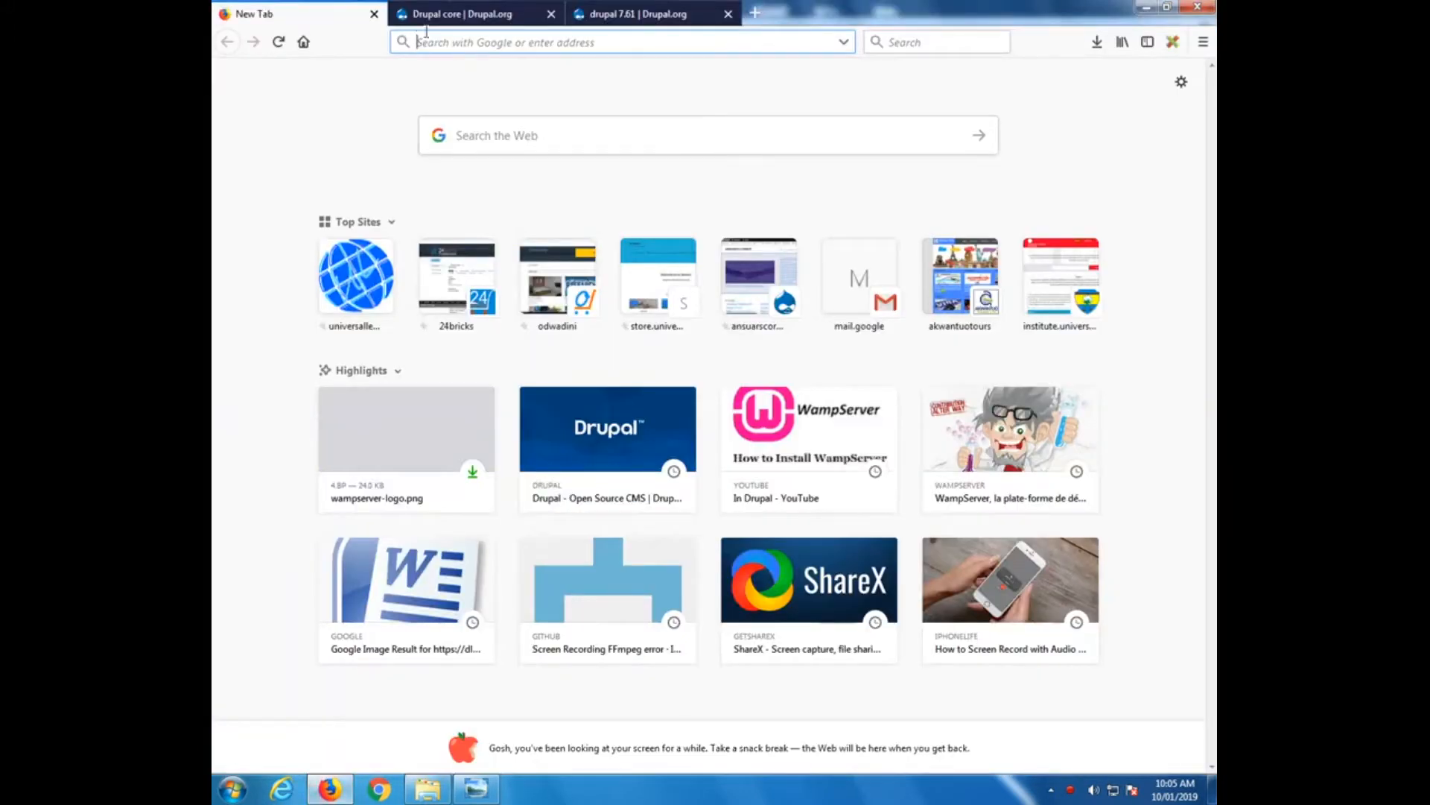
left_click(464, 45)
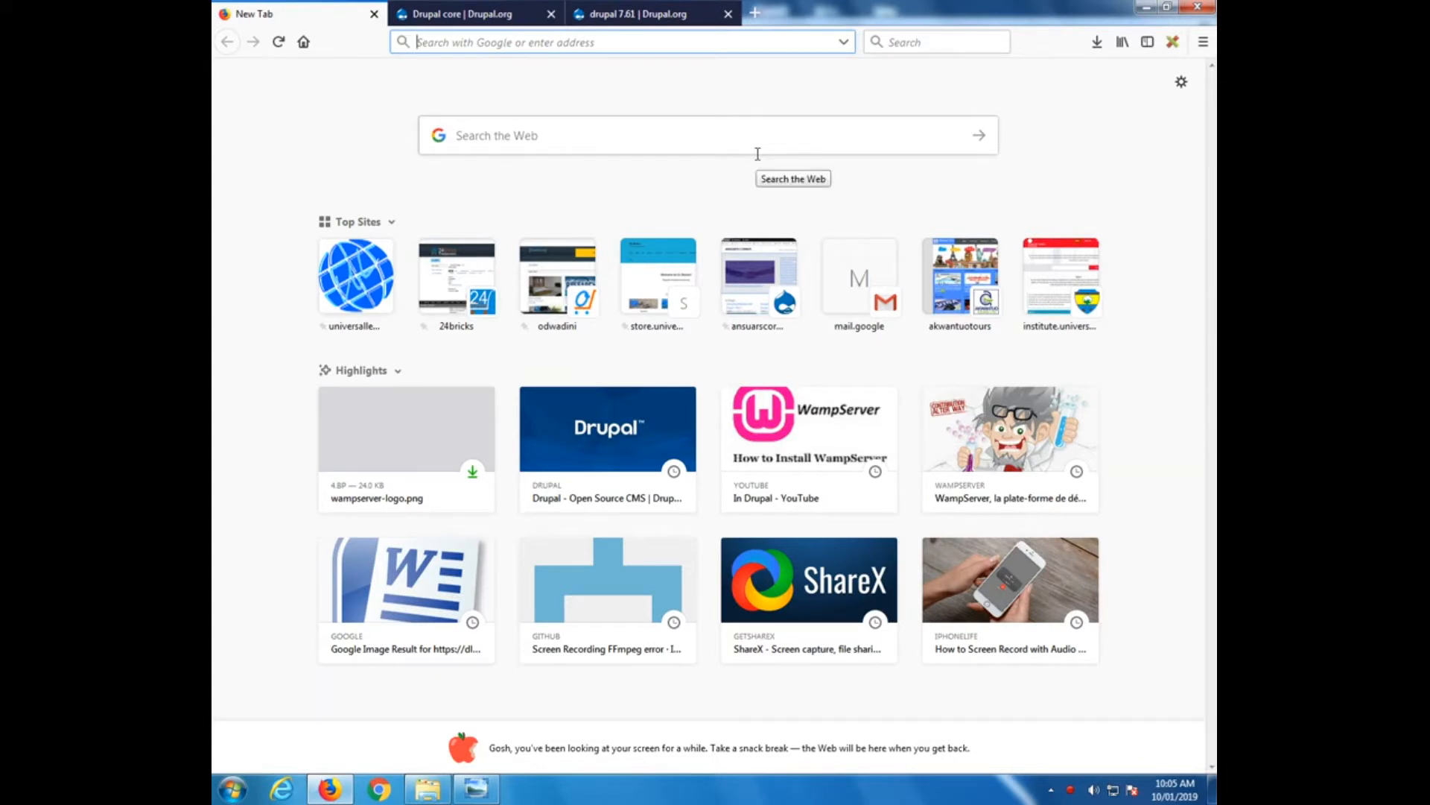
type("www")
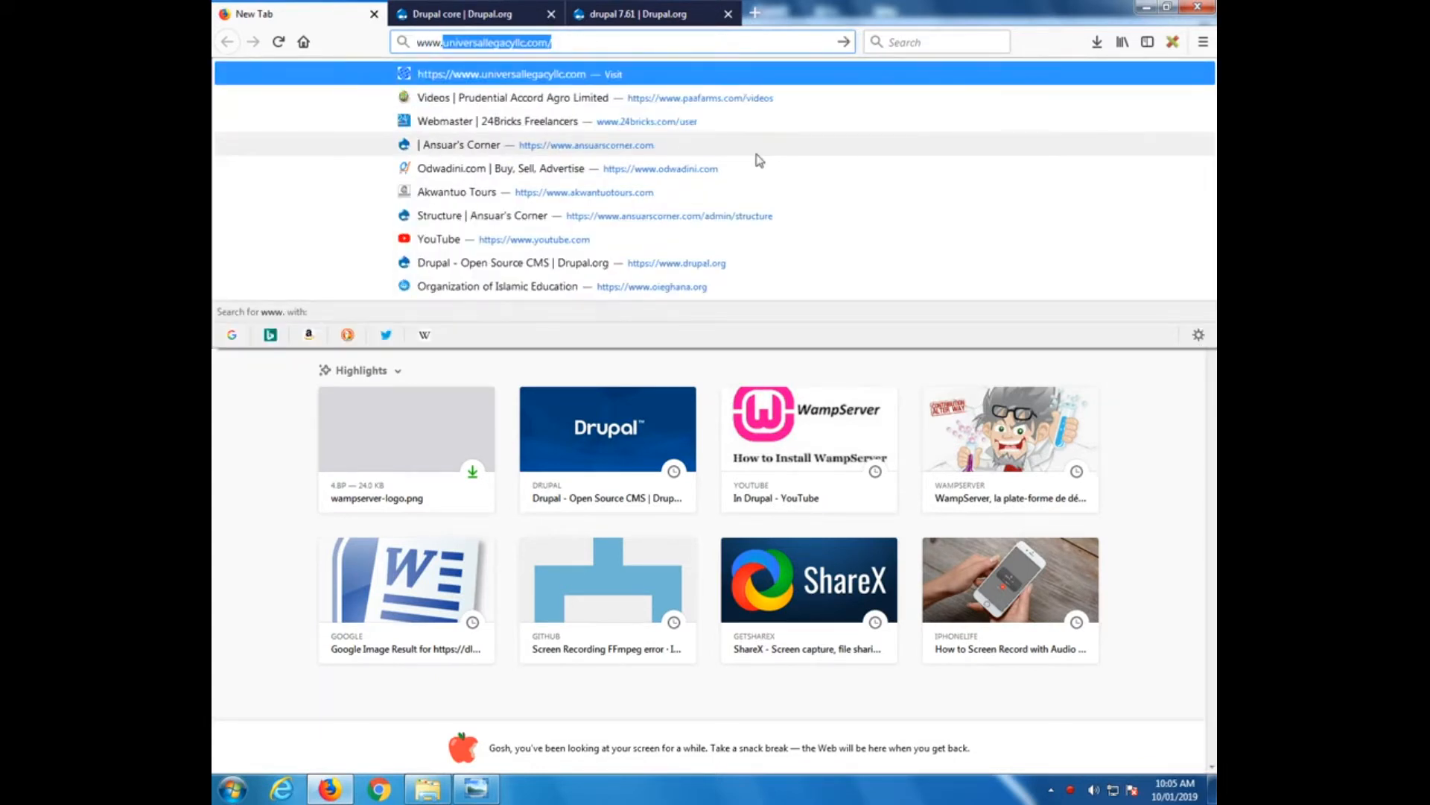
type(".dru")
key("Right")
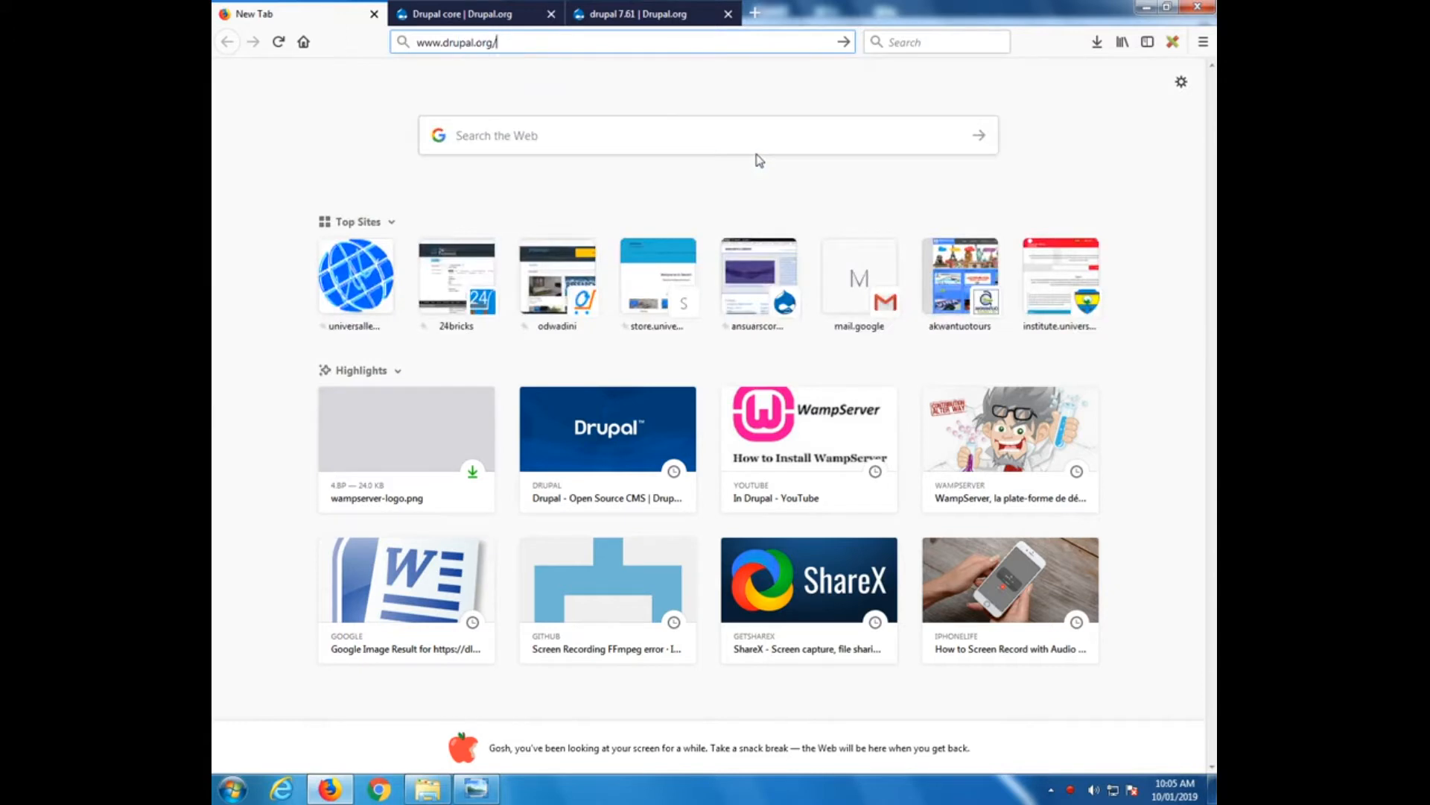
key("Return")
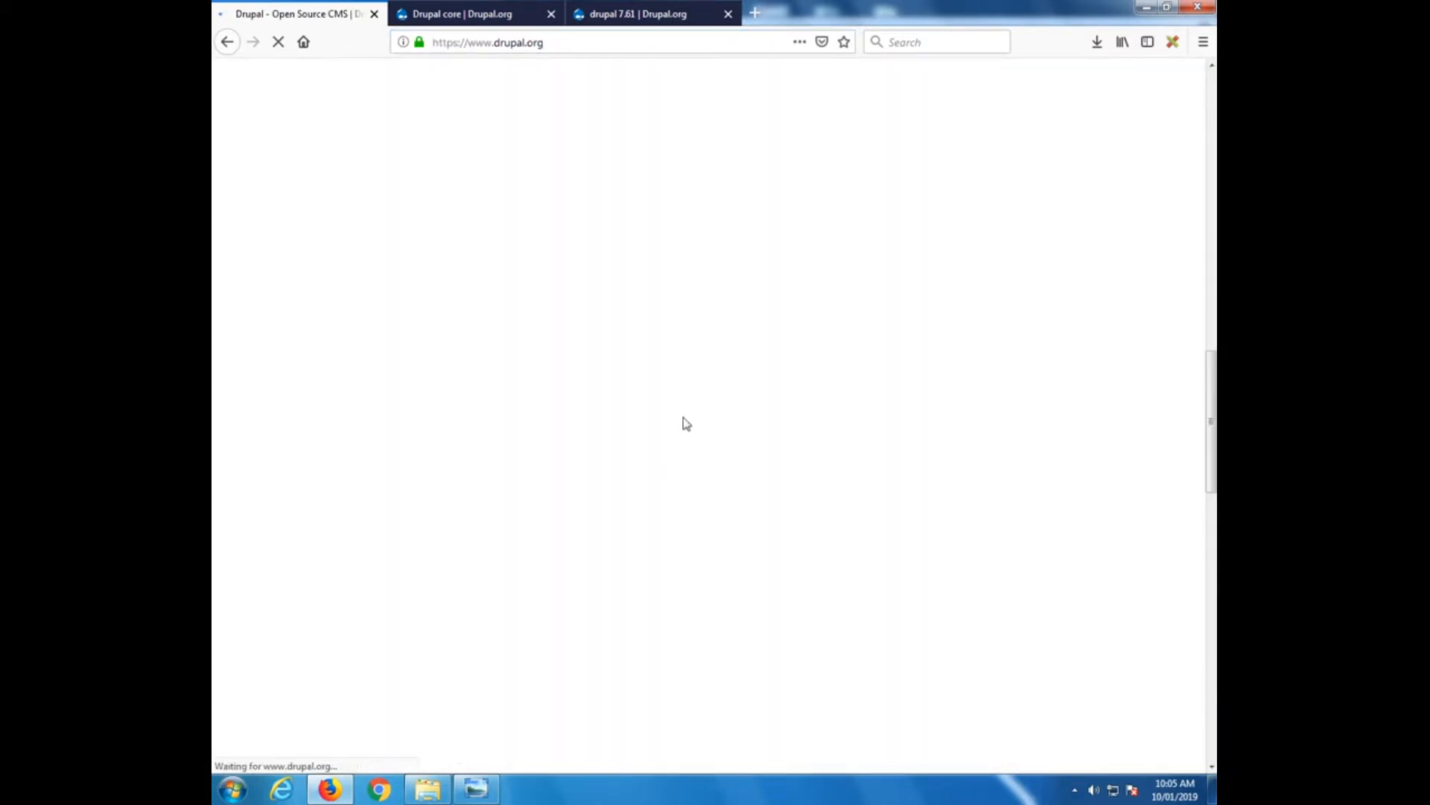
scroll(705, 453, "down", 15)
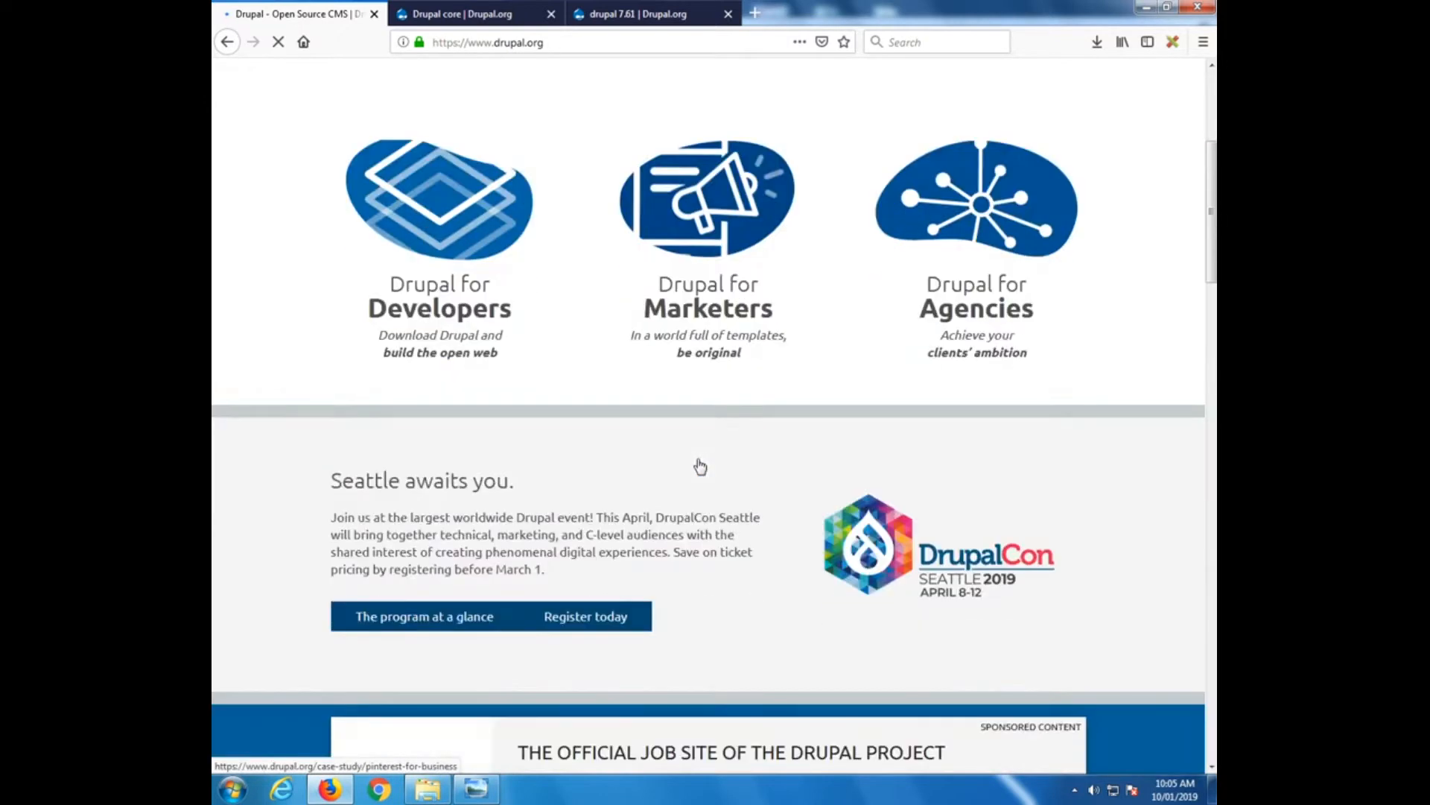
scroll(700, 467, "down", 10)
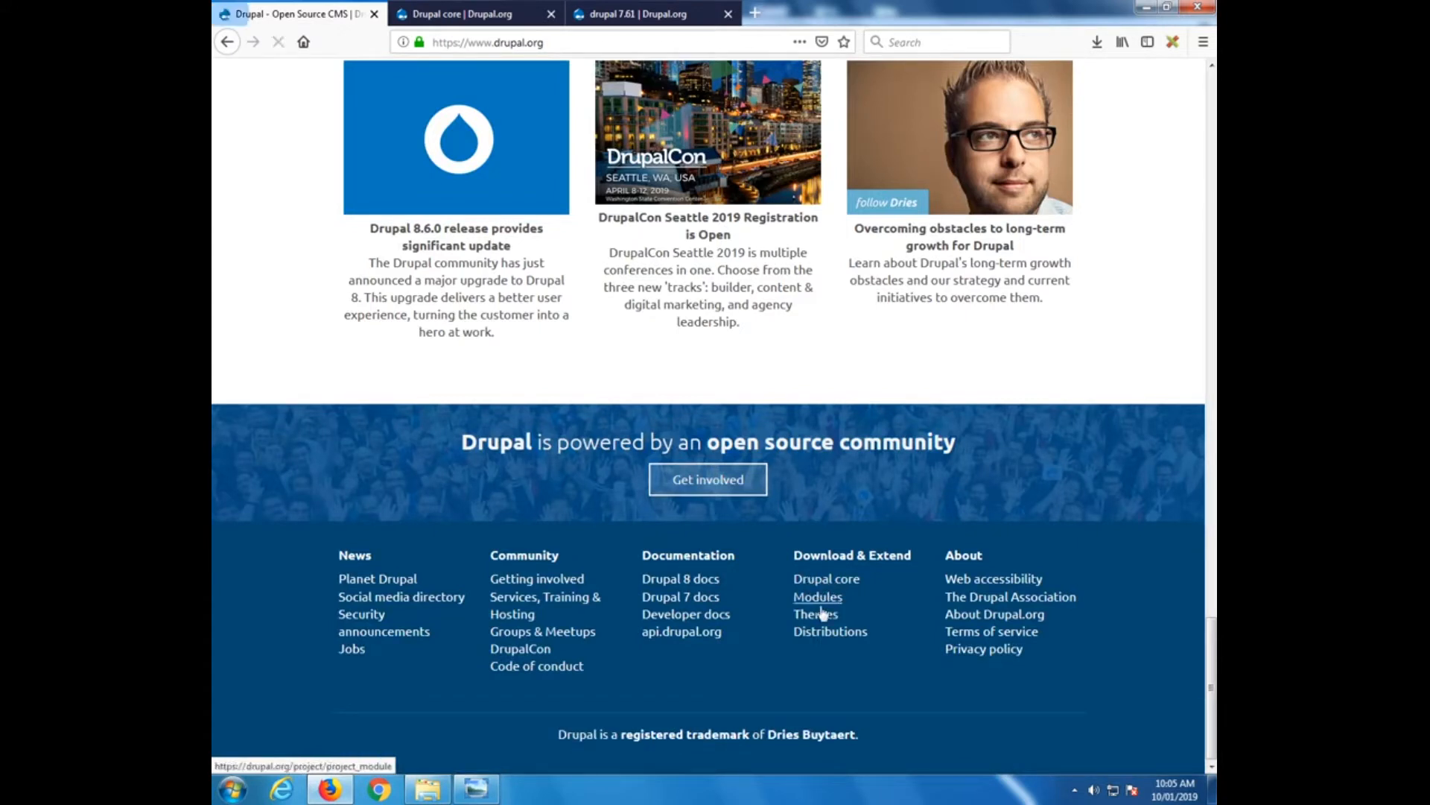
Go from the Drupal core project page to the drupal 7.61 release page
left_click(479, 20)
scroll(540, 418, "up", 10)
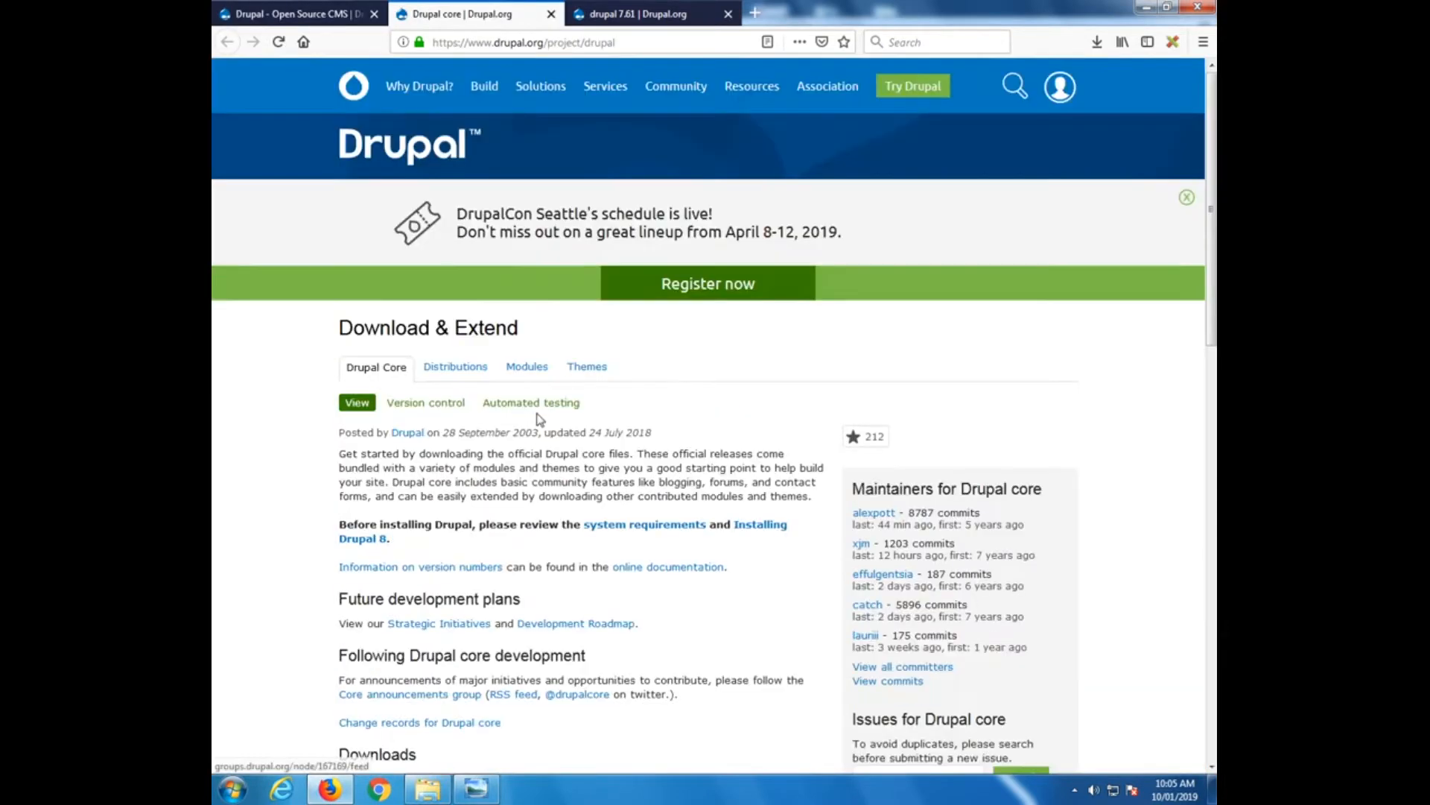
scroll(540, 419, "down", 5)
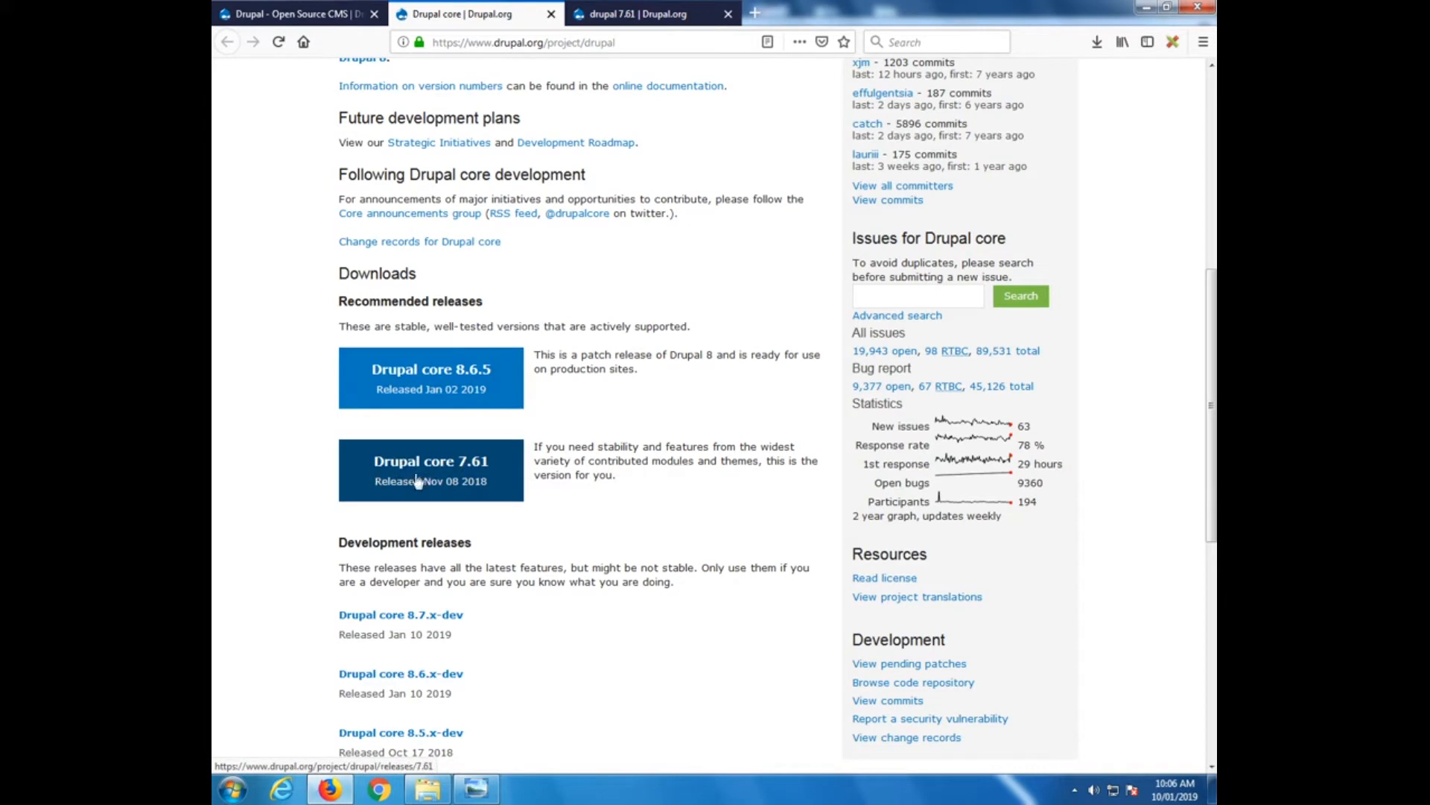
key("ctrl+Tab")
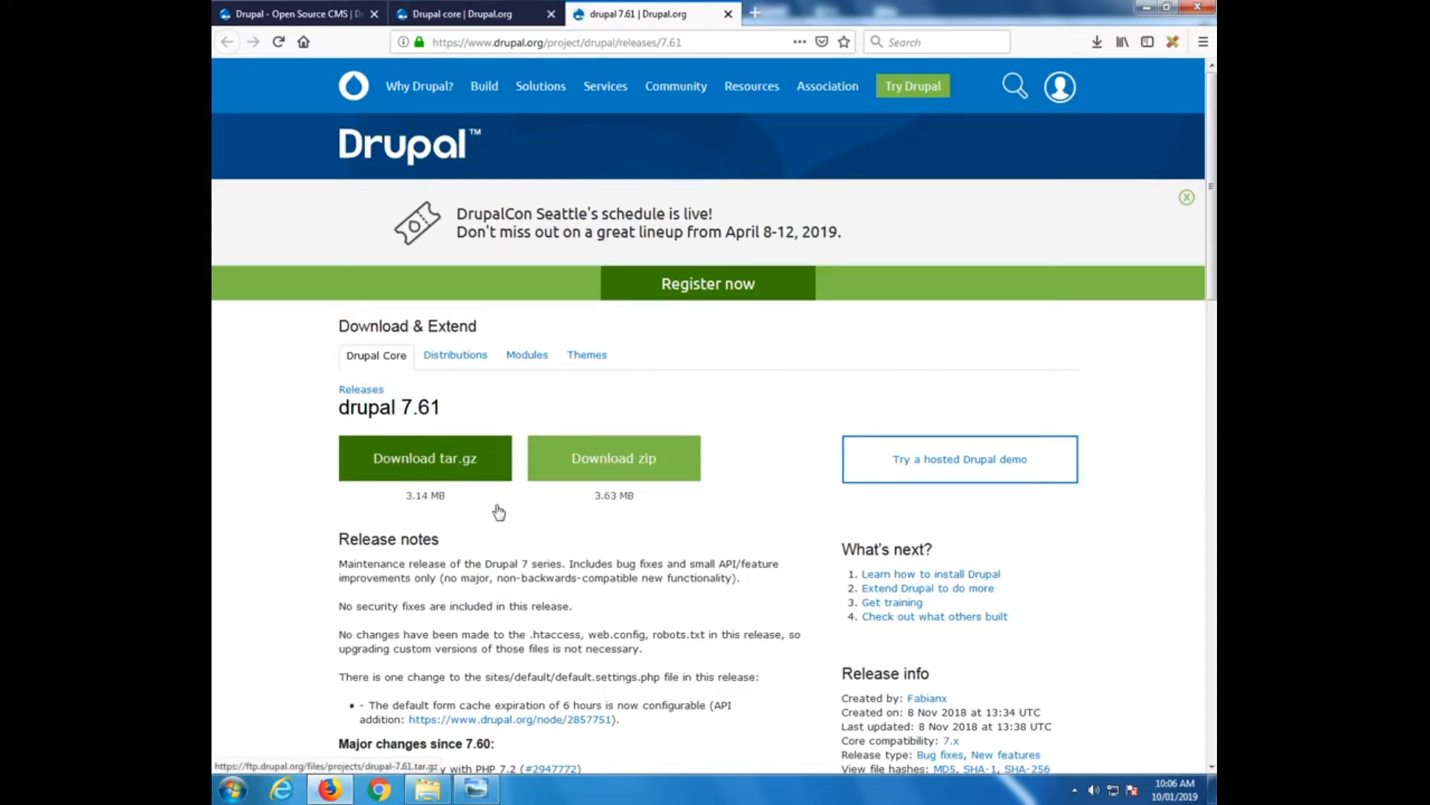
Start the drupal 7.61 tar.gz download with Save File, then cancel it
left_click(422, 463)
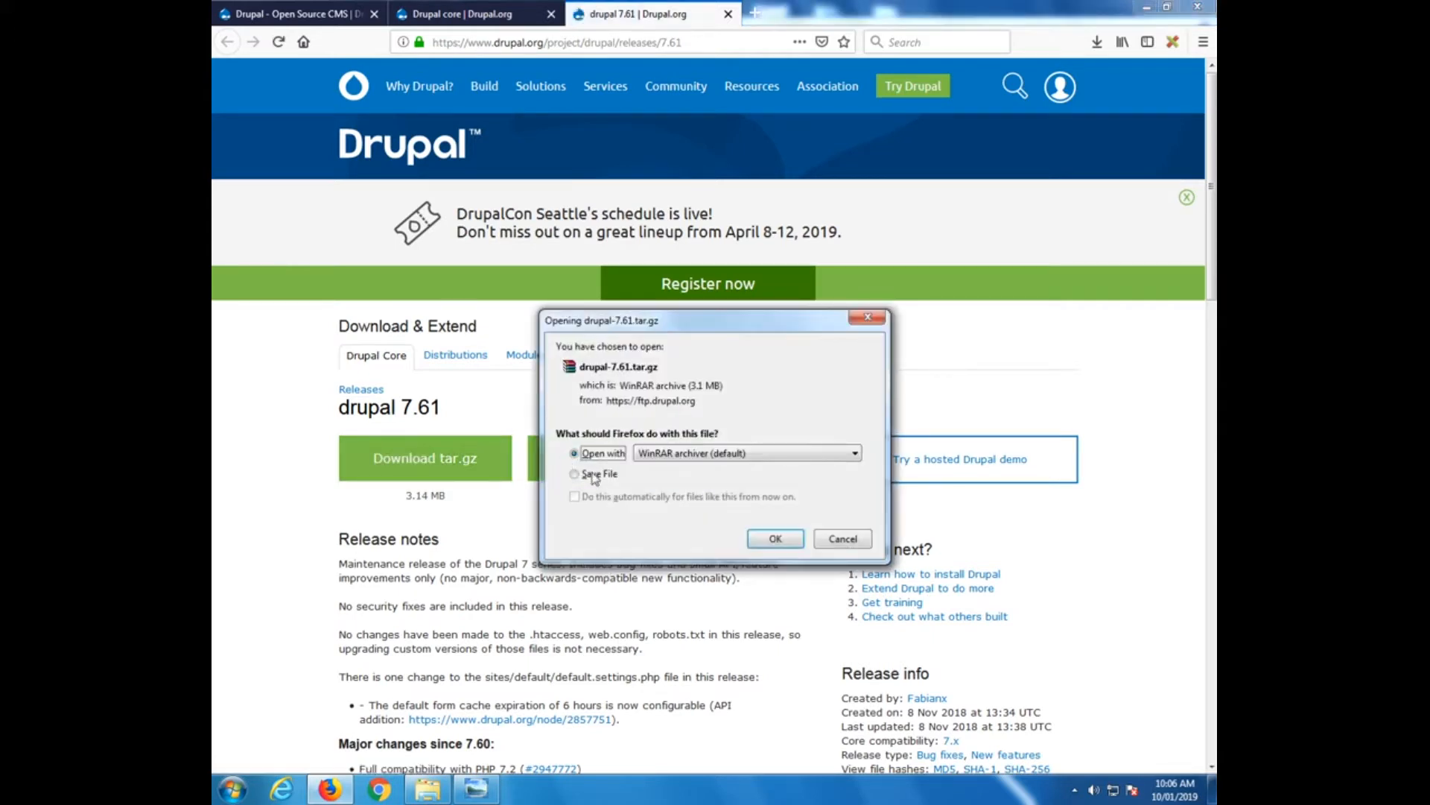
left_click(605, 475)
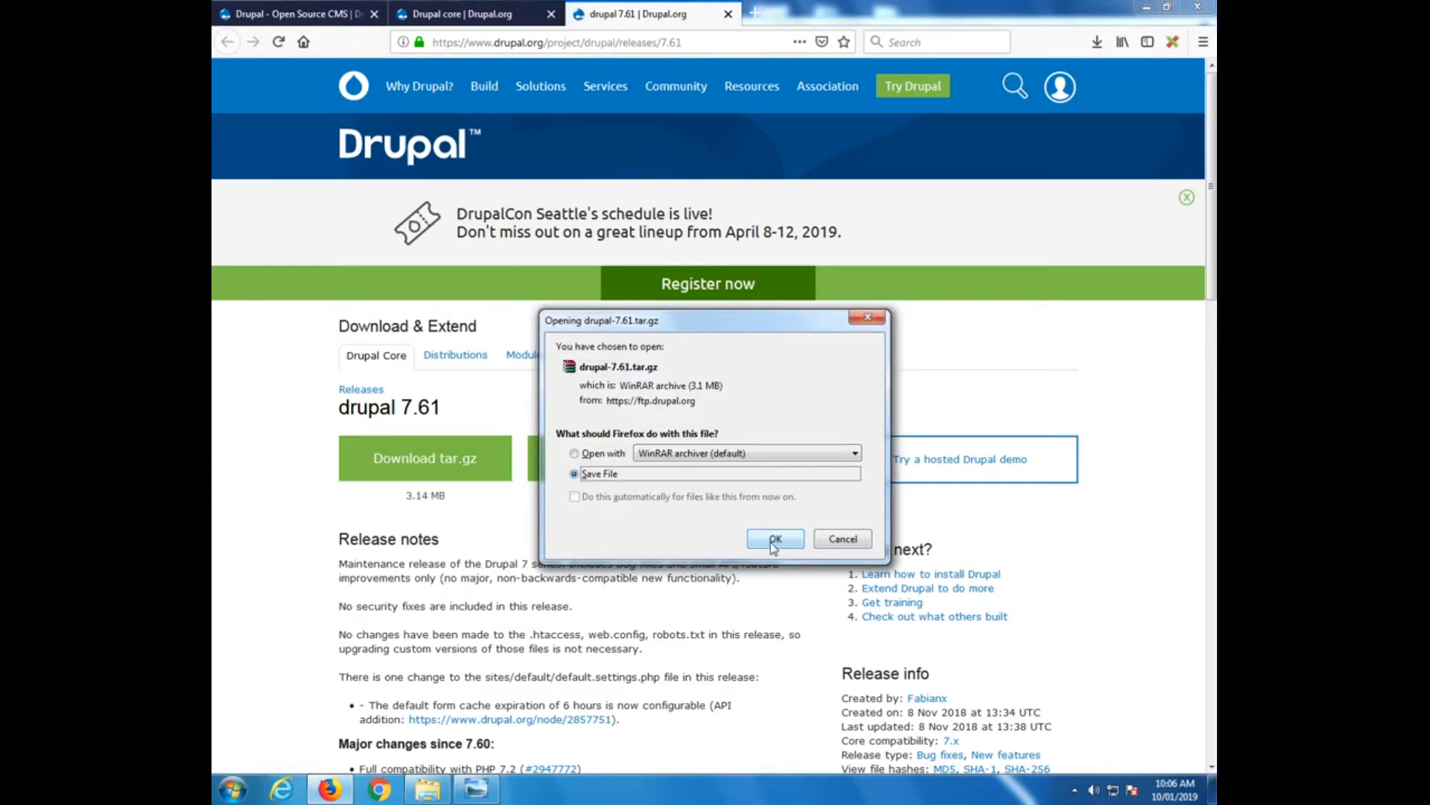
left_click(845, 541)
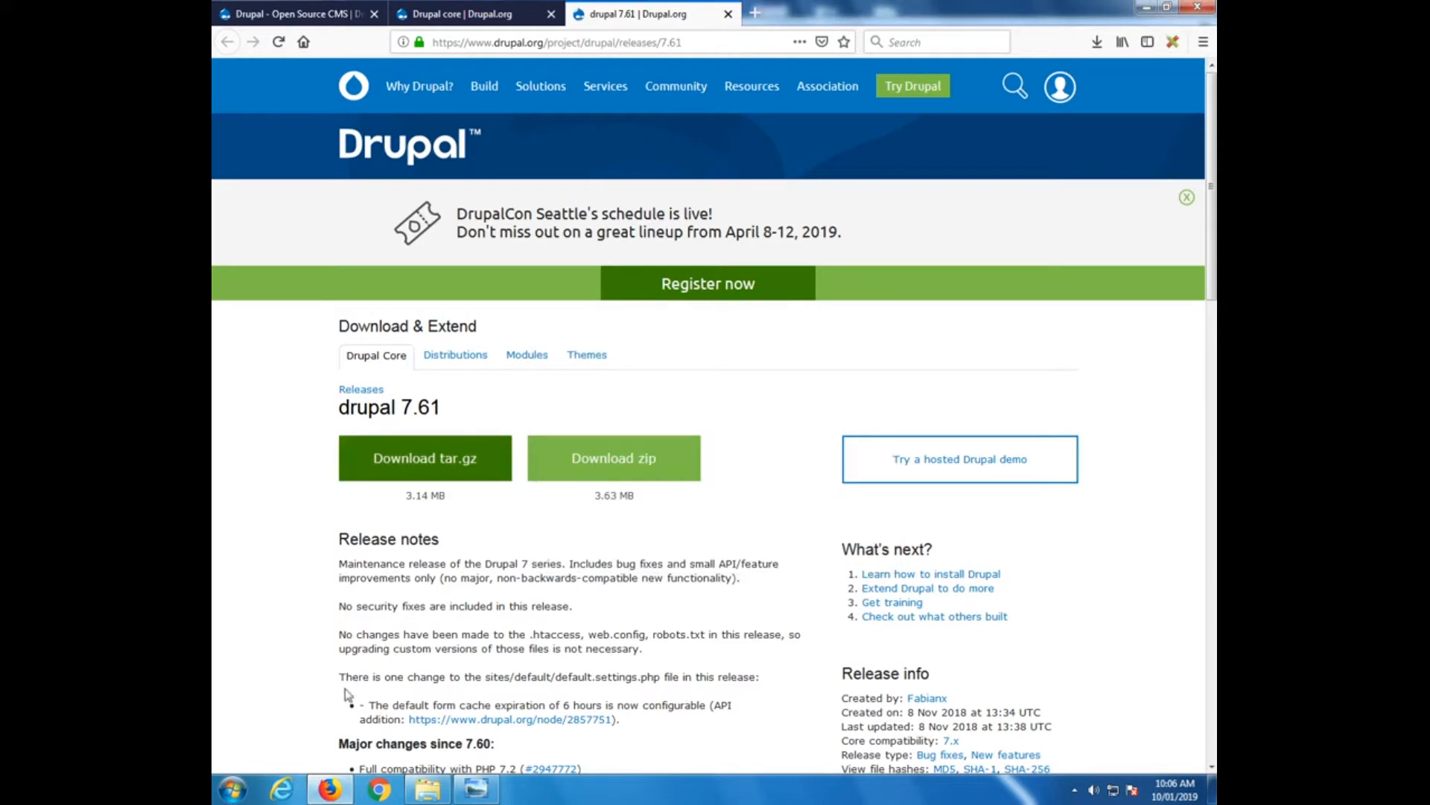
left_click(227, 788)
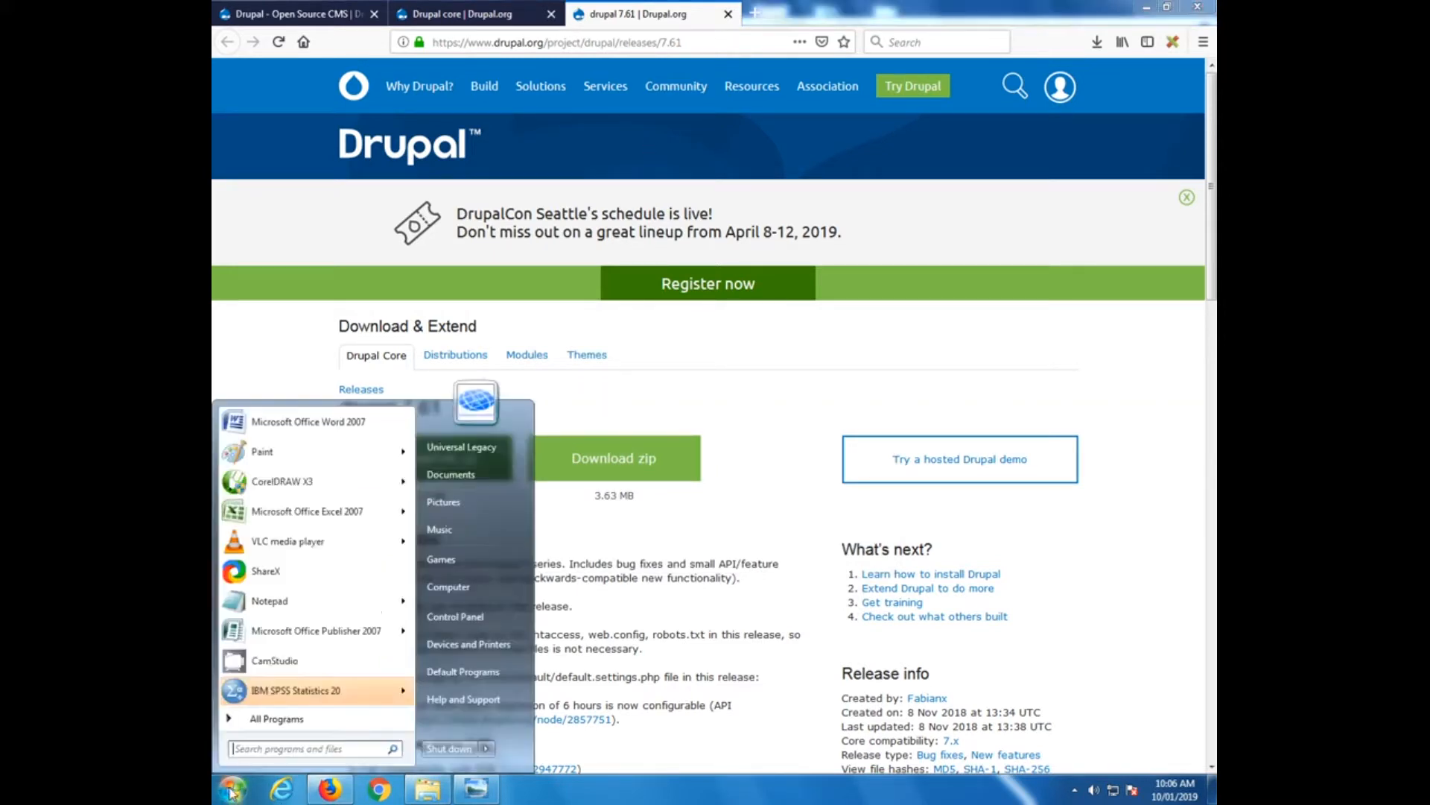
Copy drupal-7.61.tar from Documents > Downloads, then close Explorer and show the desktop
left_click(463, 483)
left_click(466, 274)
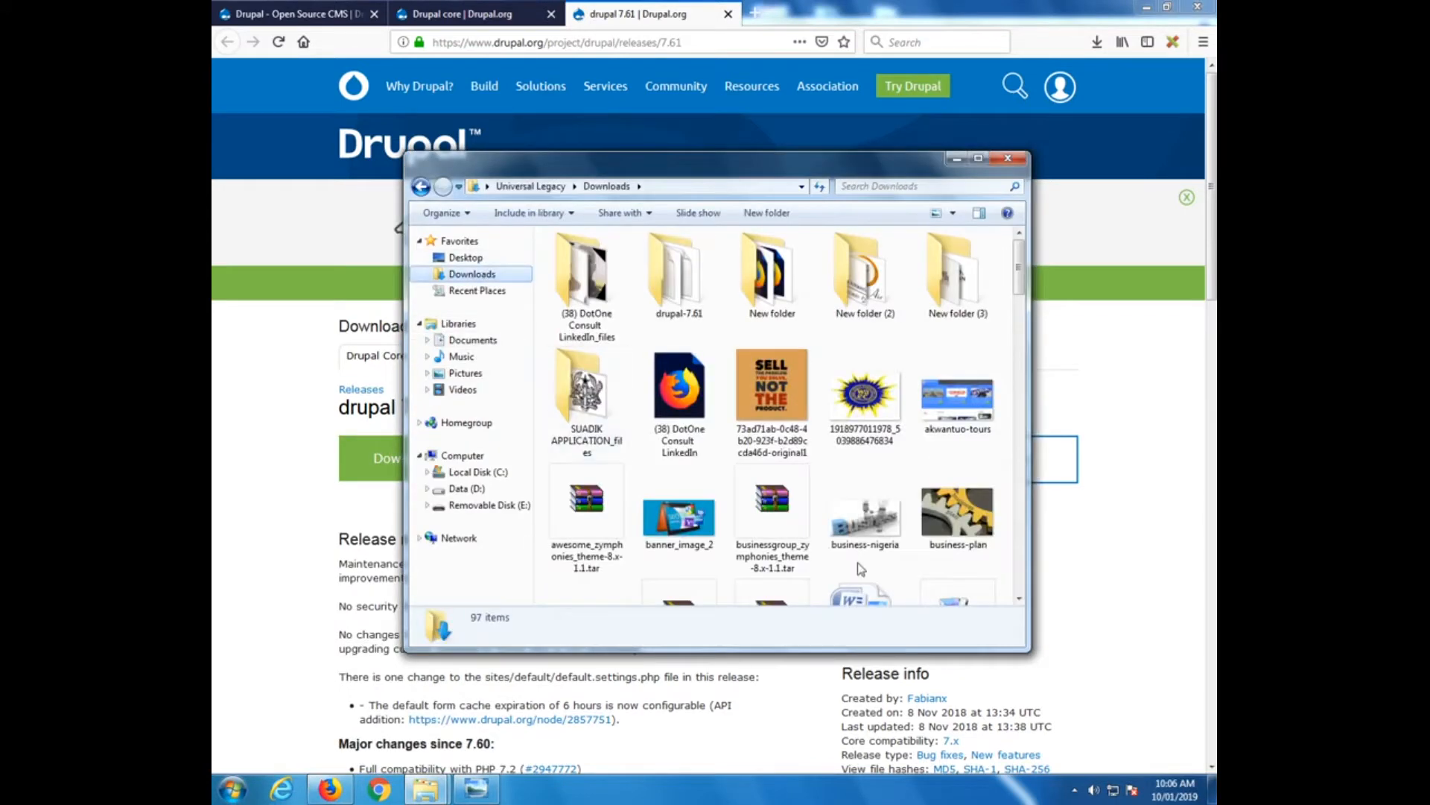
left_click(777, 518)
scroll(777, 518, "down", 5)
left_click(770, 289)
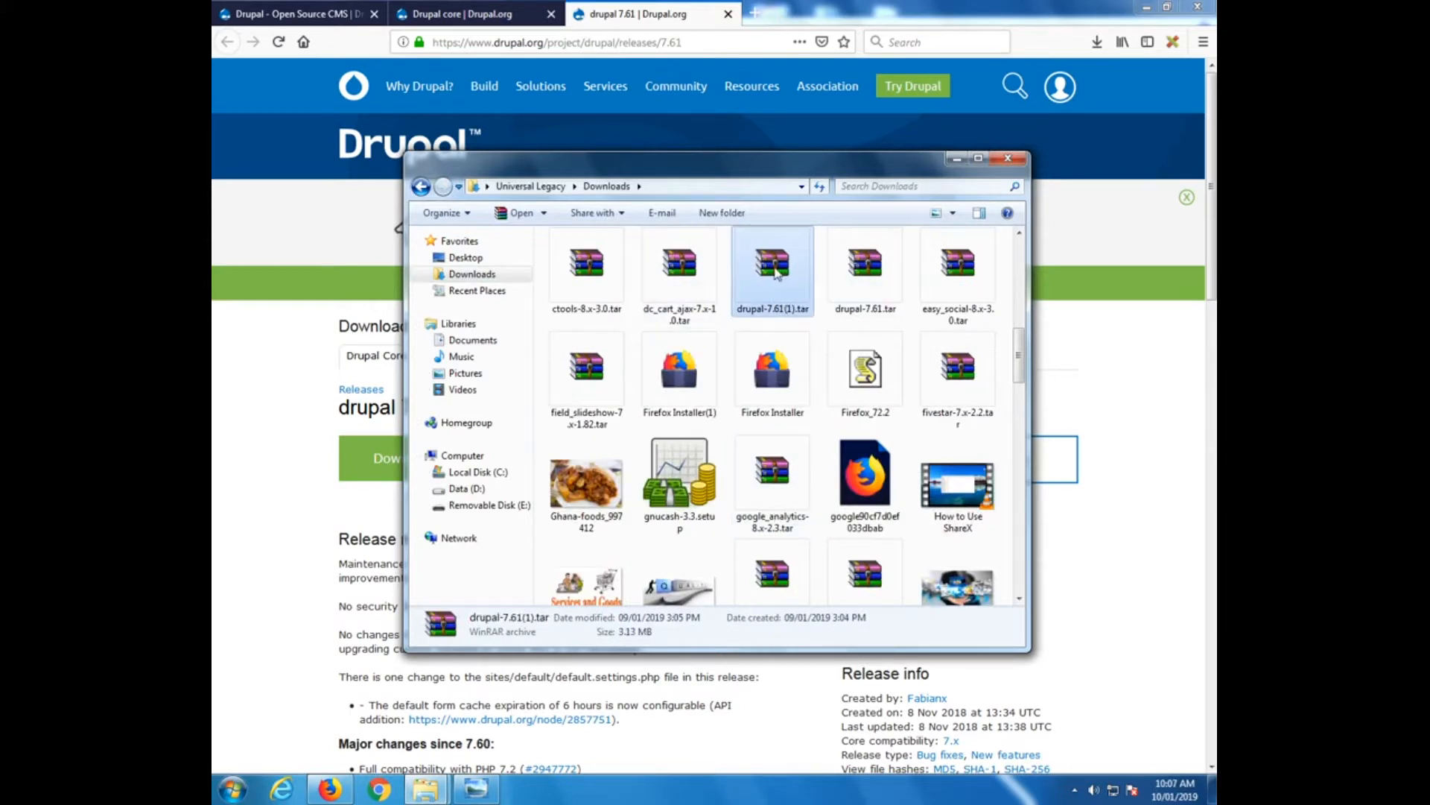
right_click(869, 285)
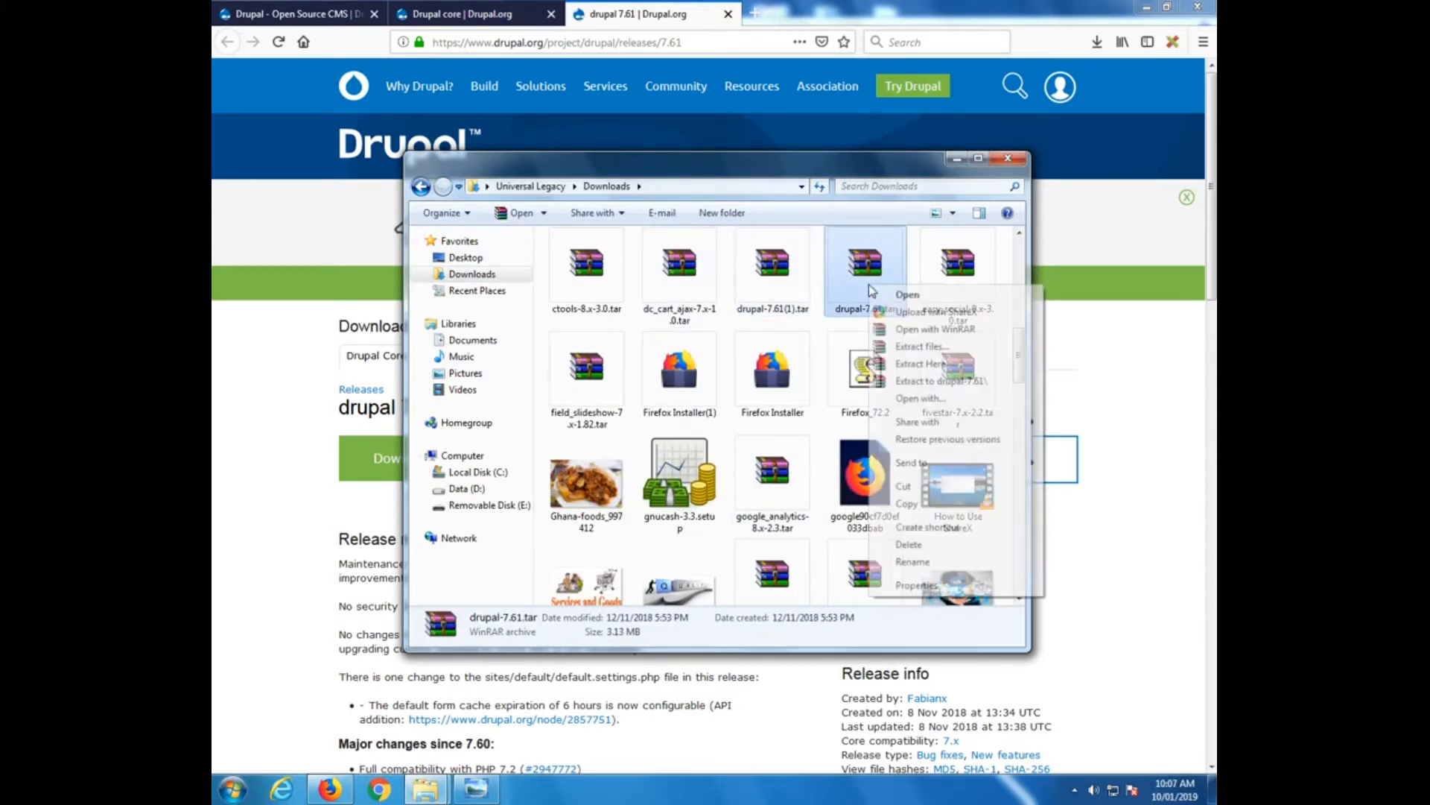
left_click(916, 506)
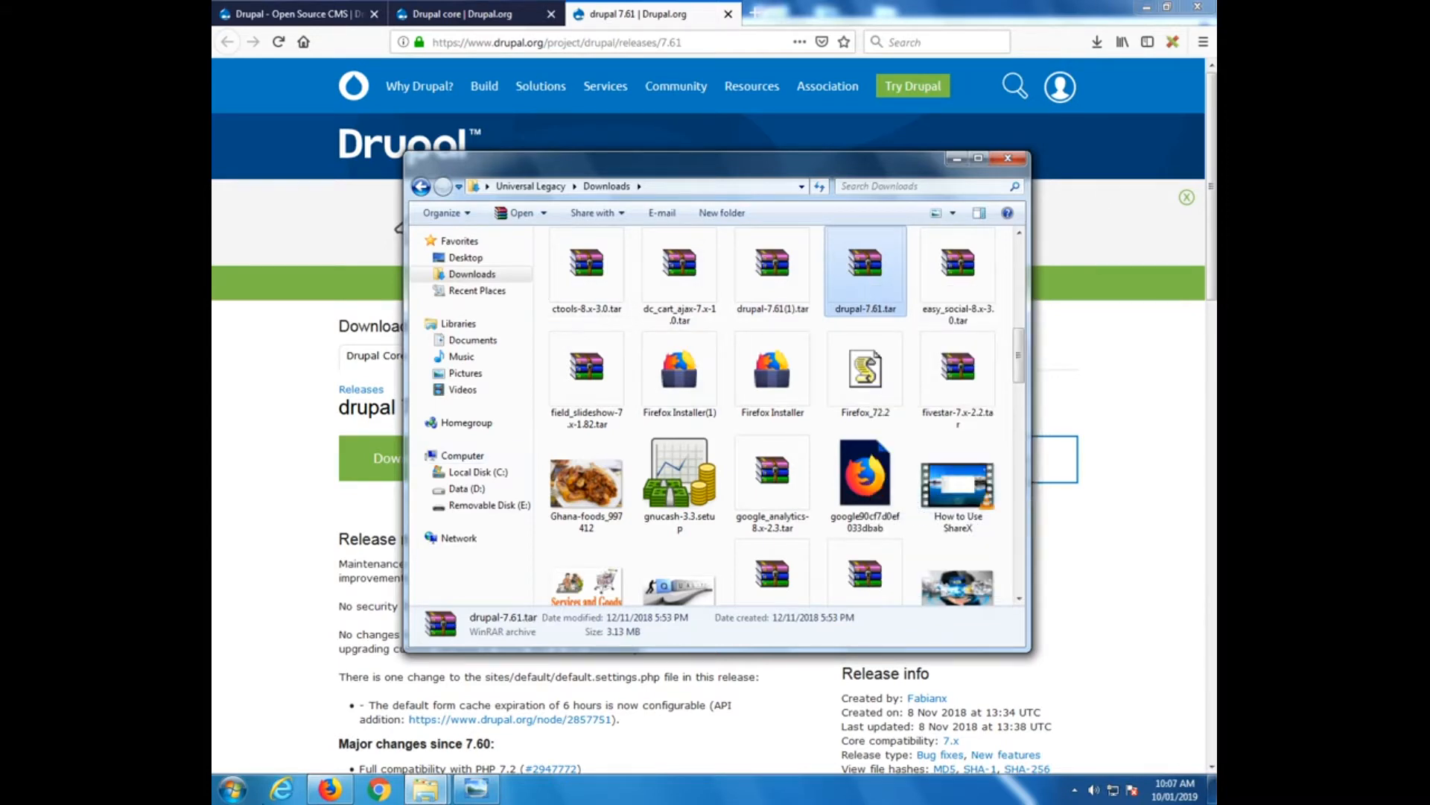
left_click(1013, 164)
left_click(1211, 788)
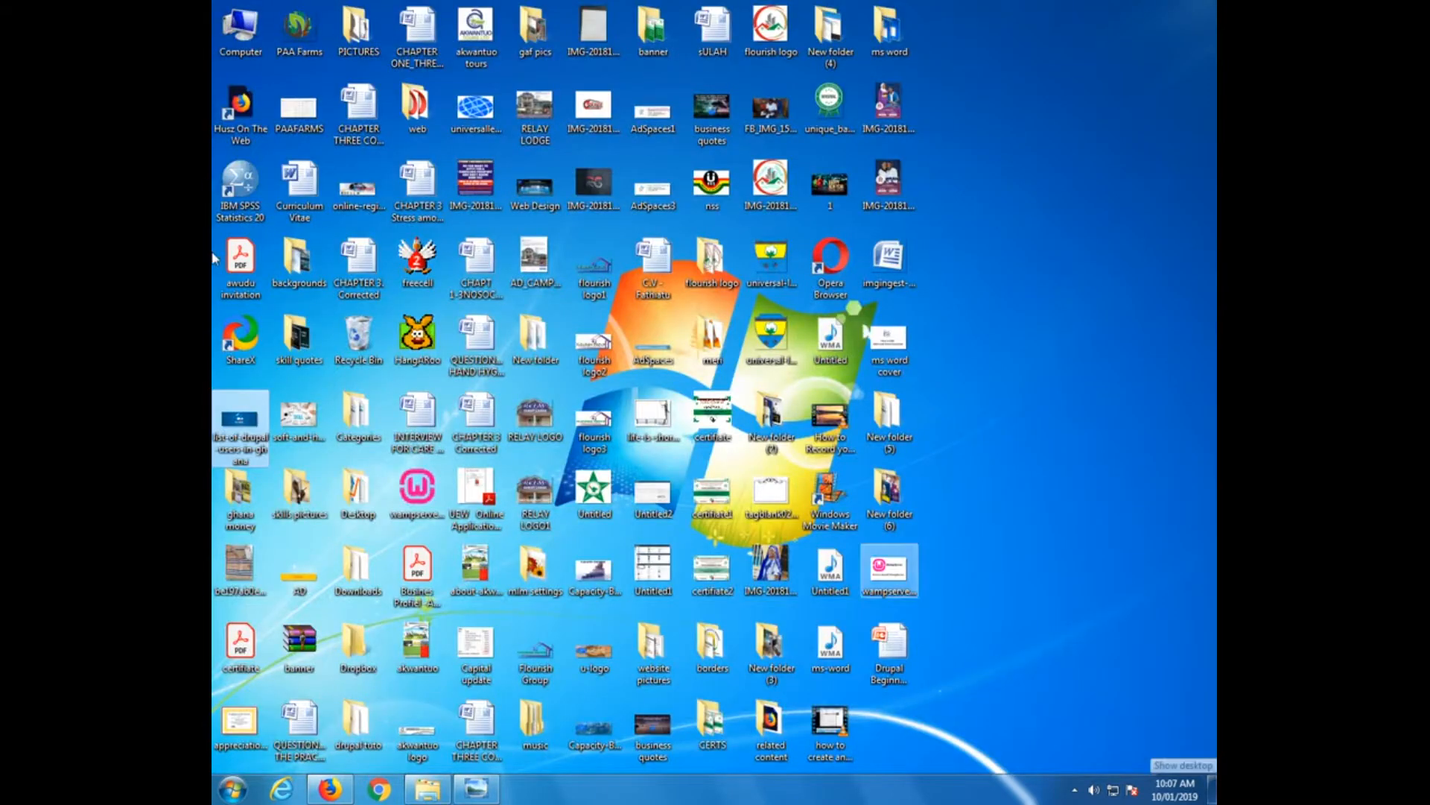
Paste drupal-7.61.tar into C:\wamp\www and extract it there into a drupal-7.61 folder
left_click(231, 795)
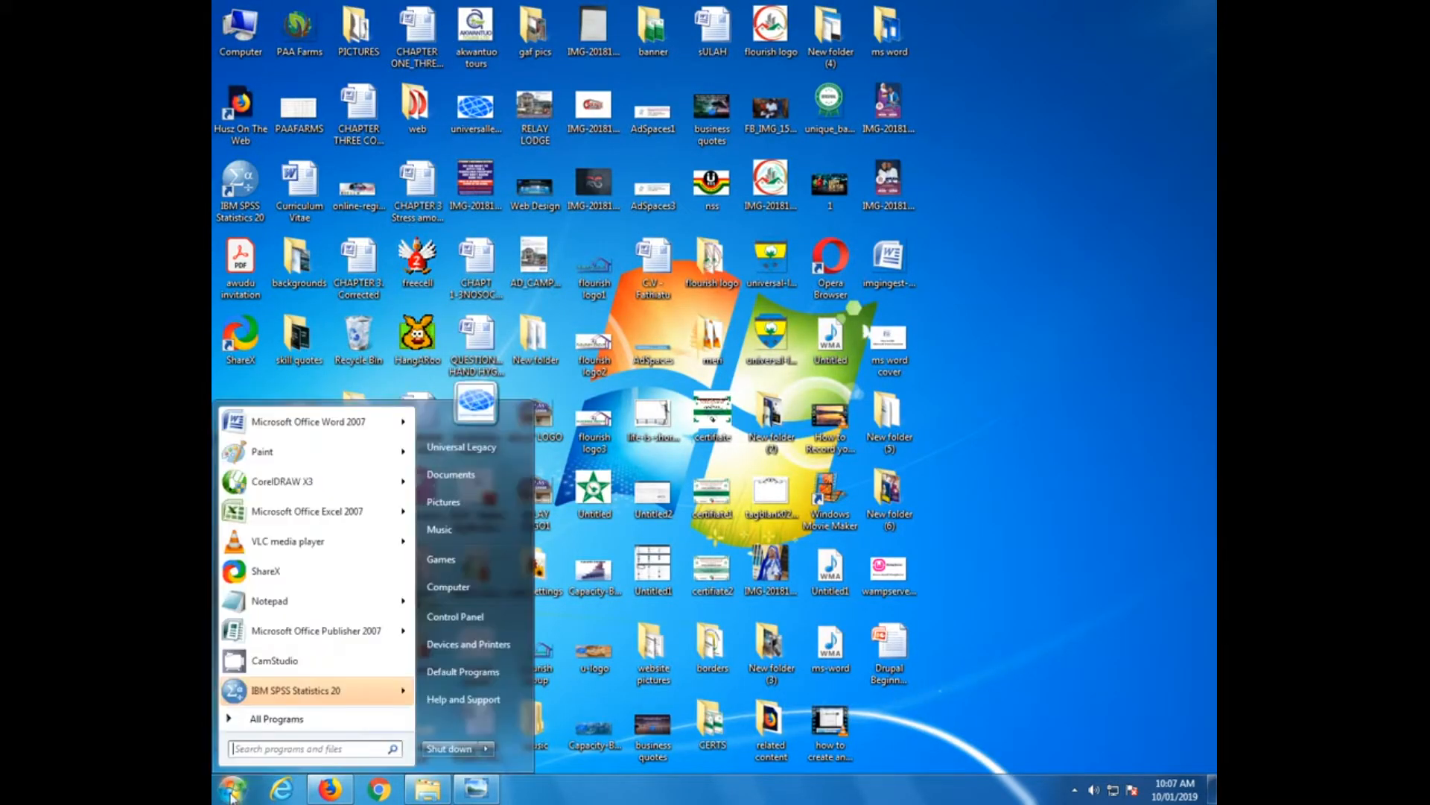
left_click(476, 587)
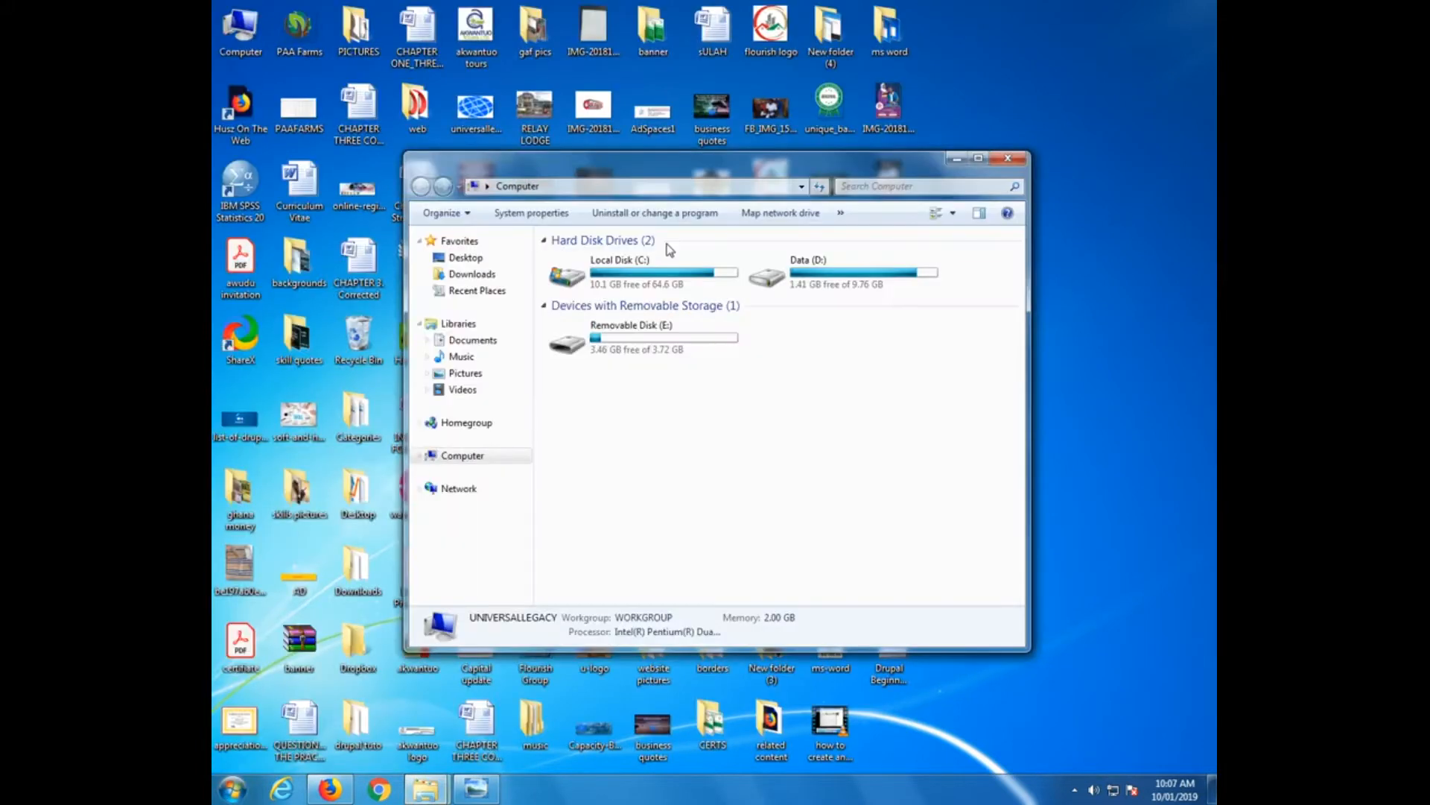
double_click(624, 285)
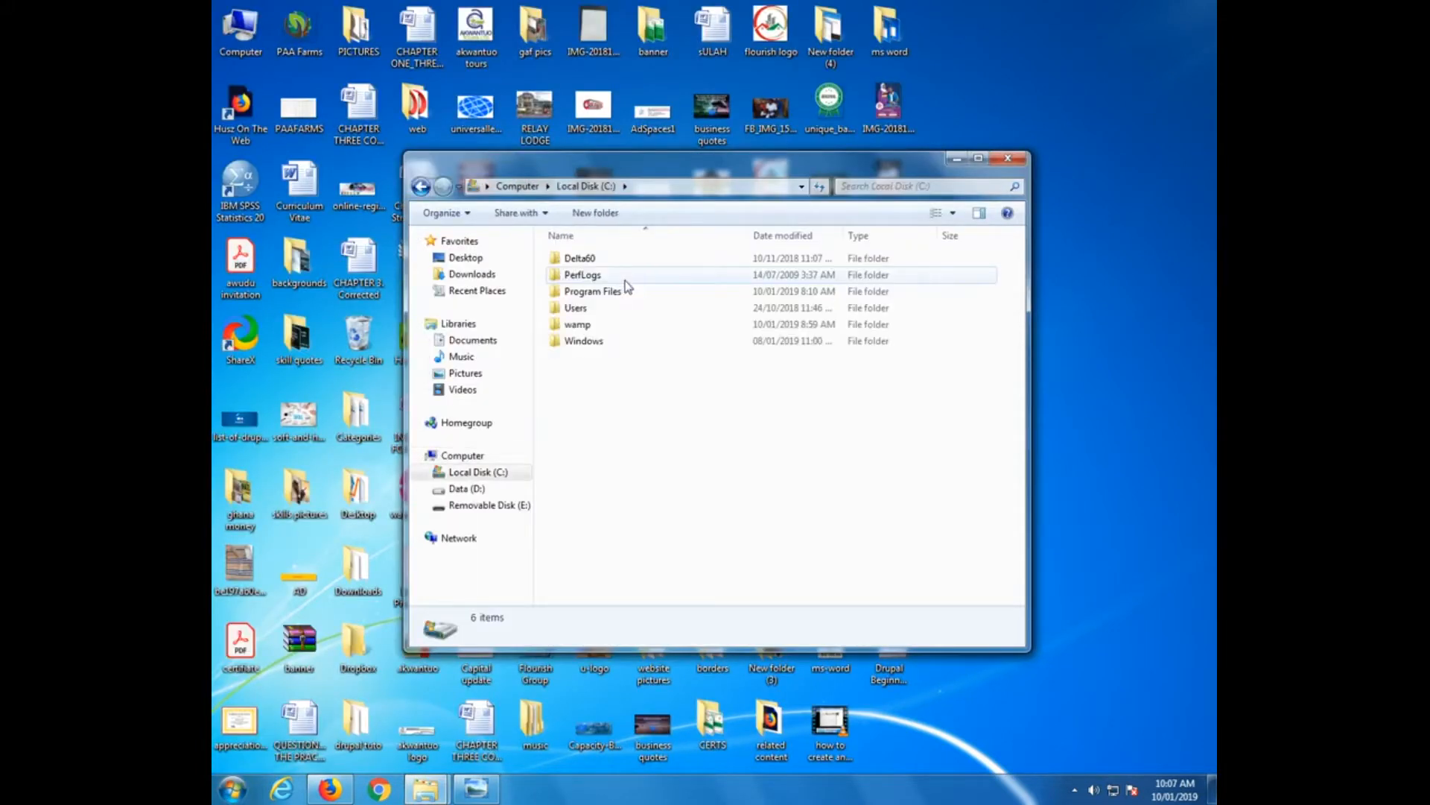
double_click(581, 328)
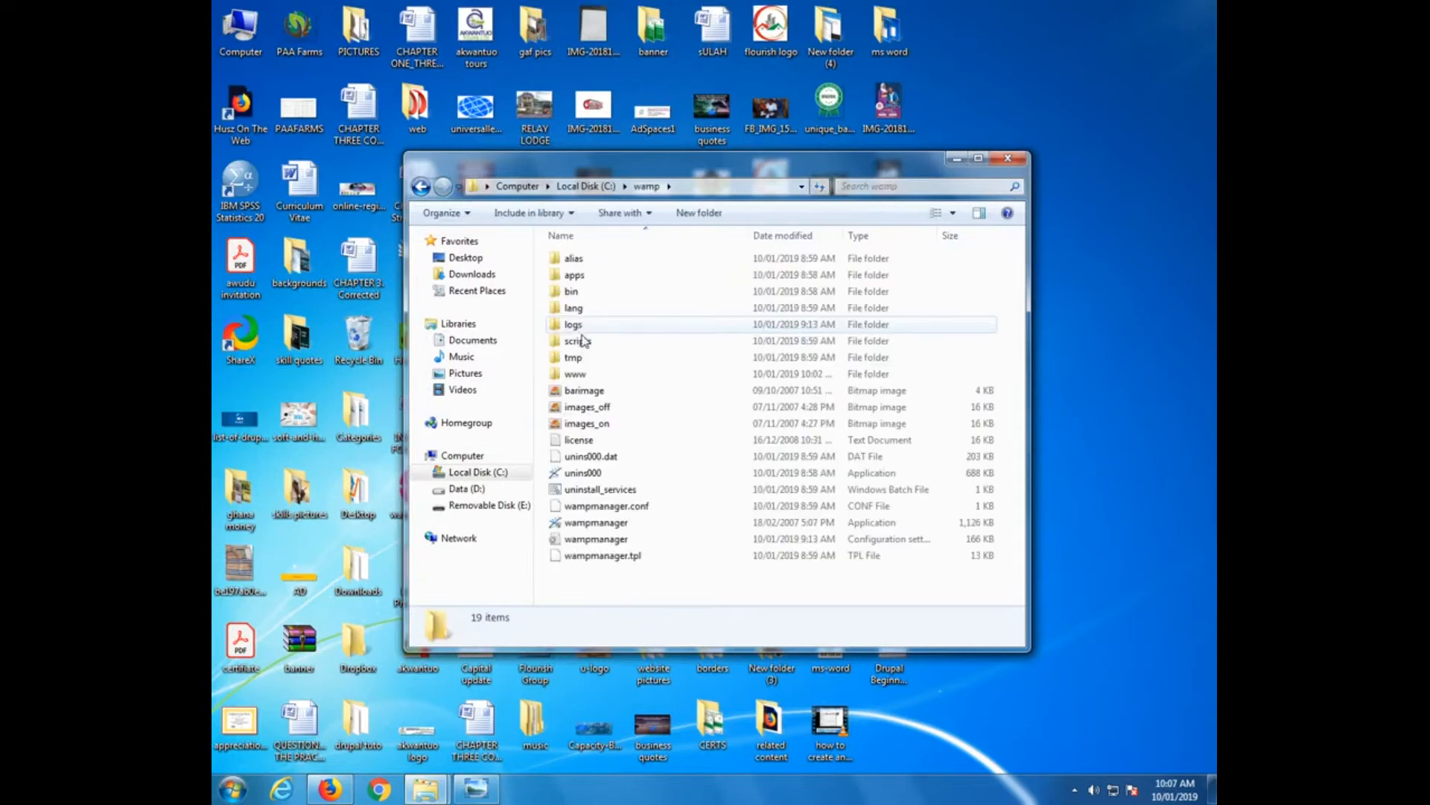
double_click(578, 374)
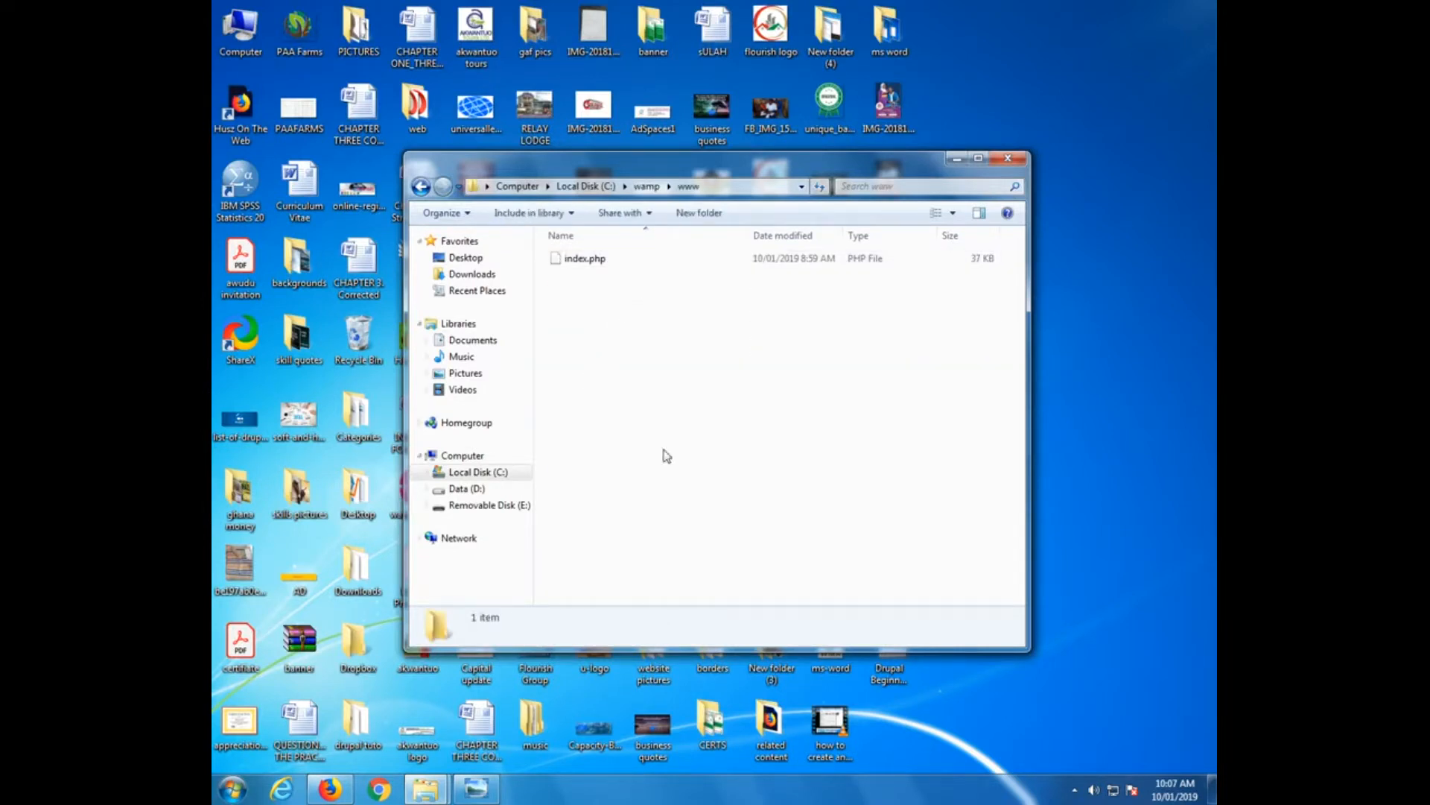
right_click(645, 323)
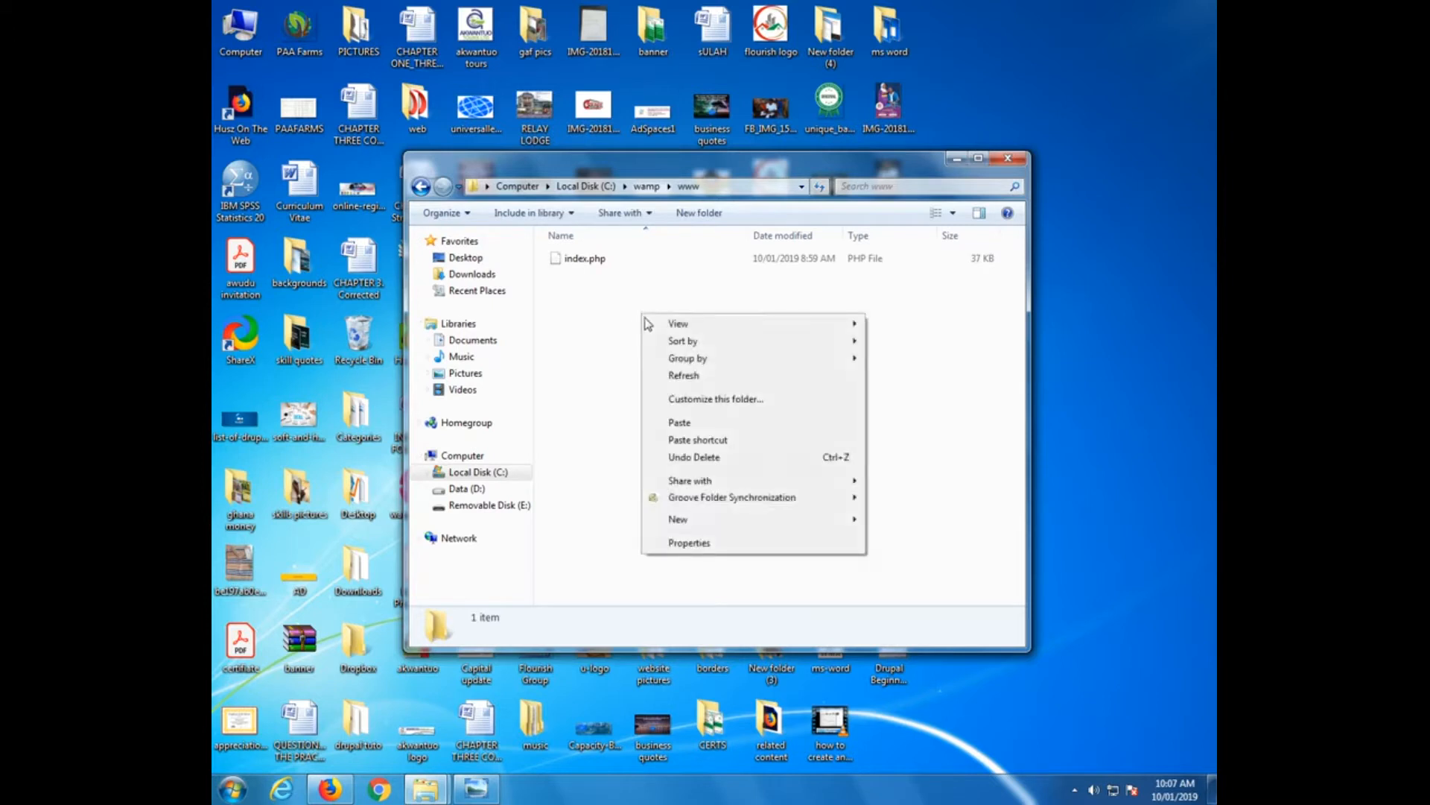
left_click(711, 424)
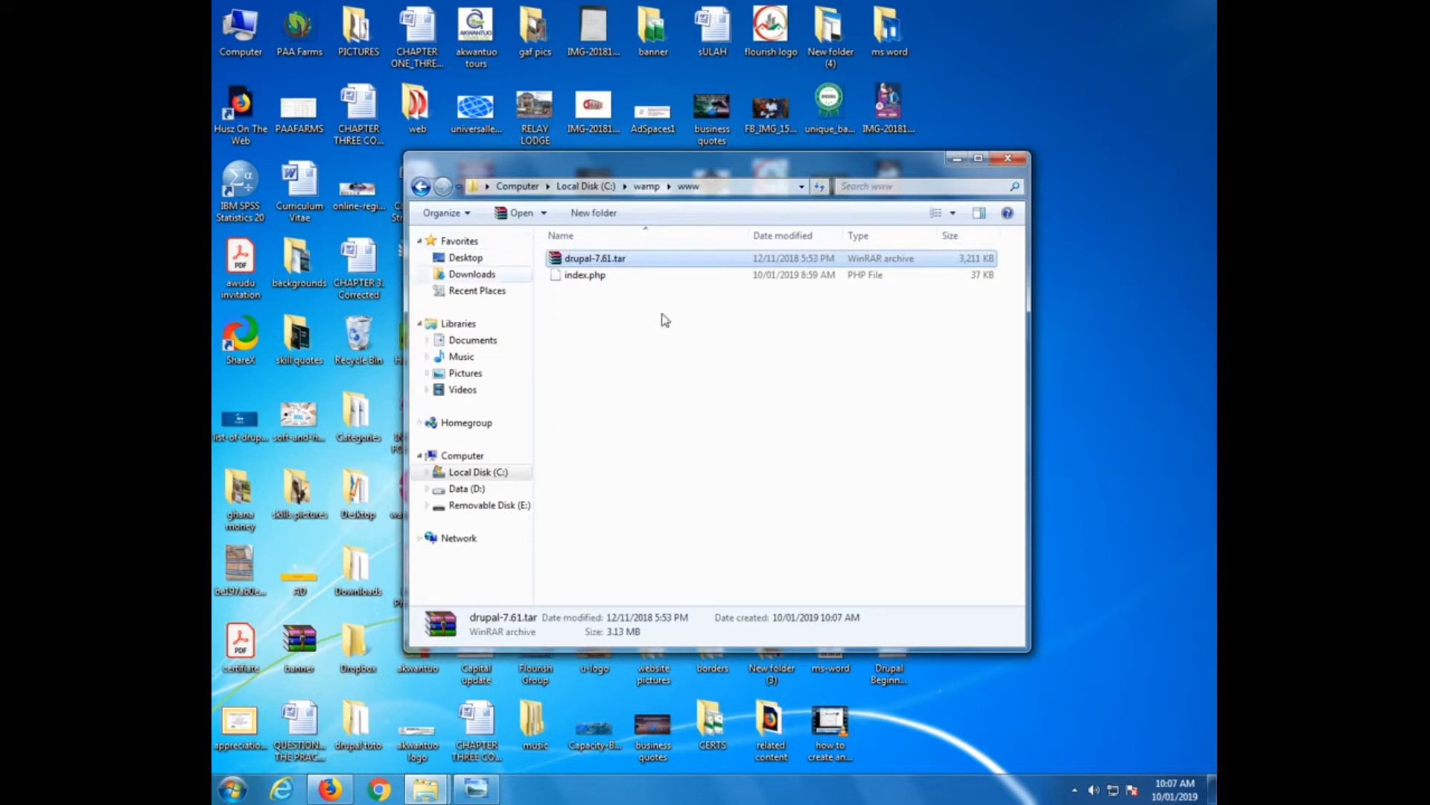
right_click(574, 264)
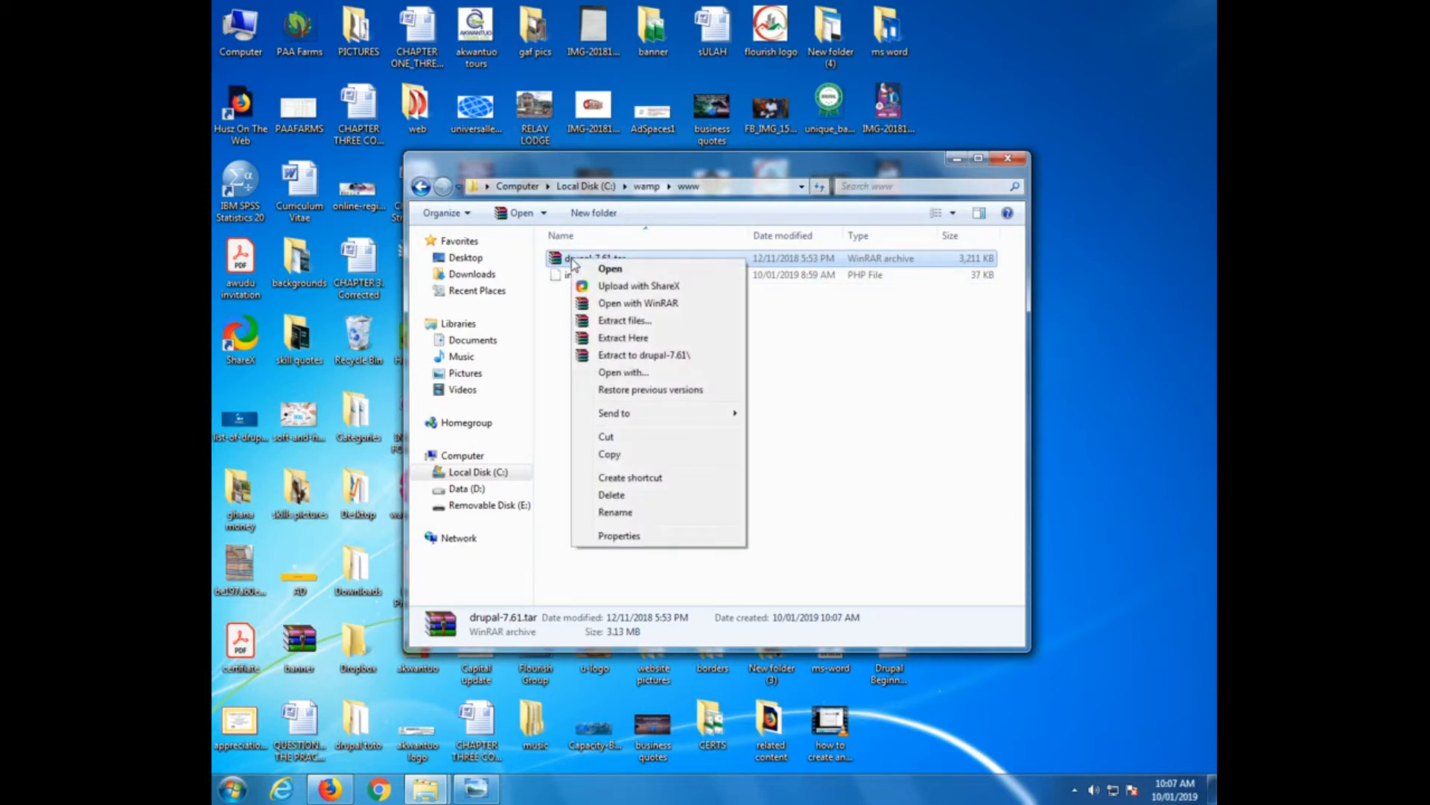
left_click(644, 340)
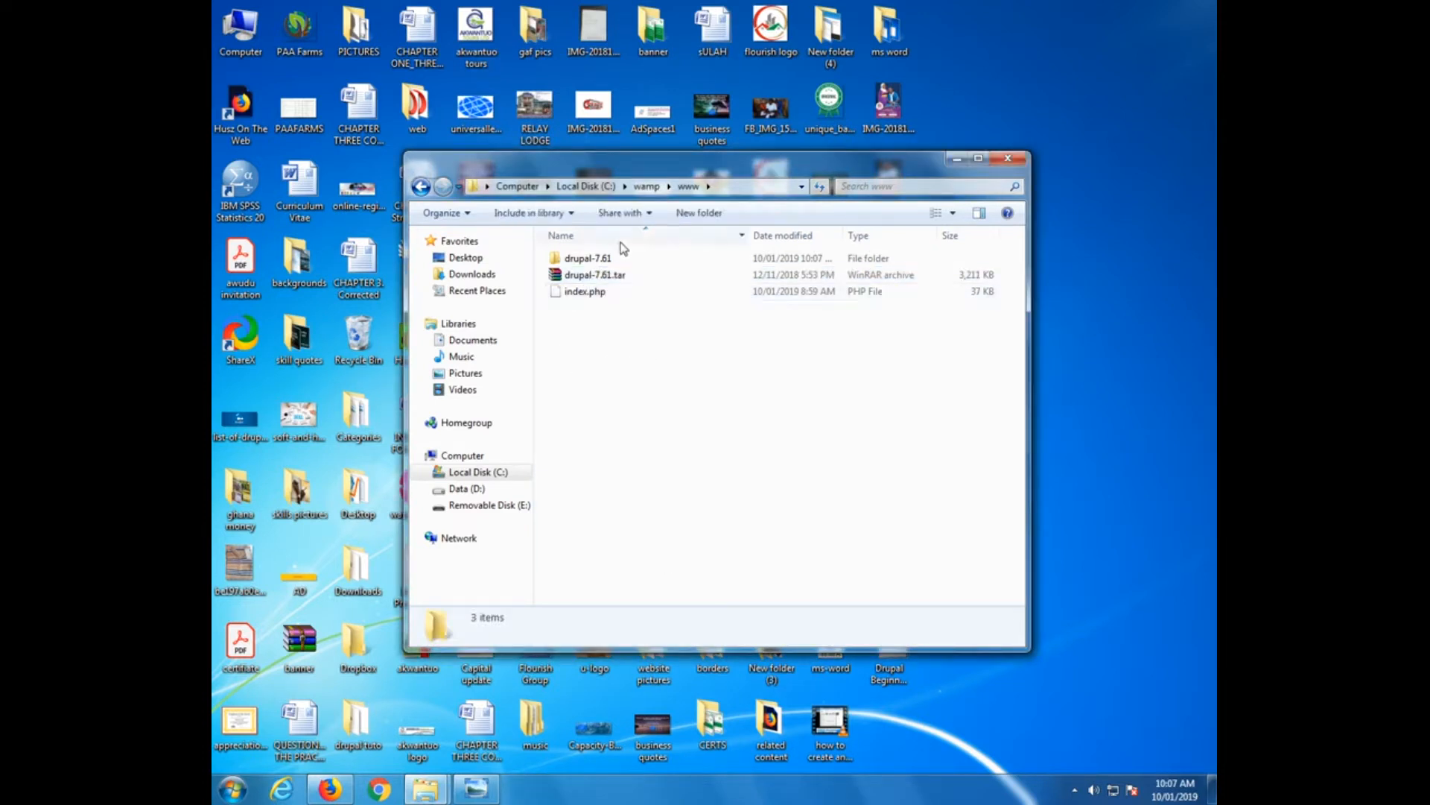
Open drupal-7.61\sites\default to reveal default.settings.php
double_click(587, 261)
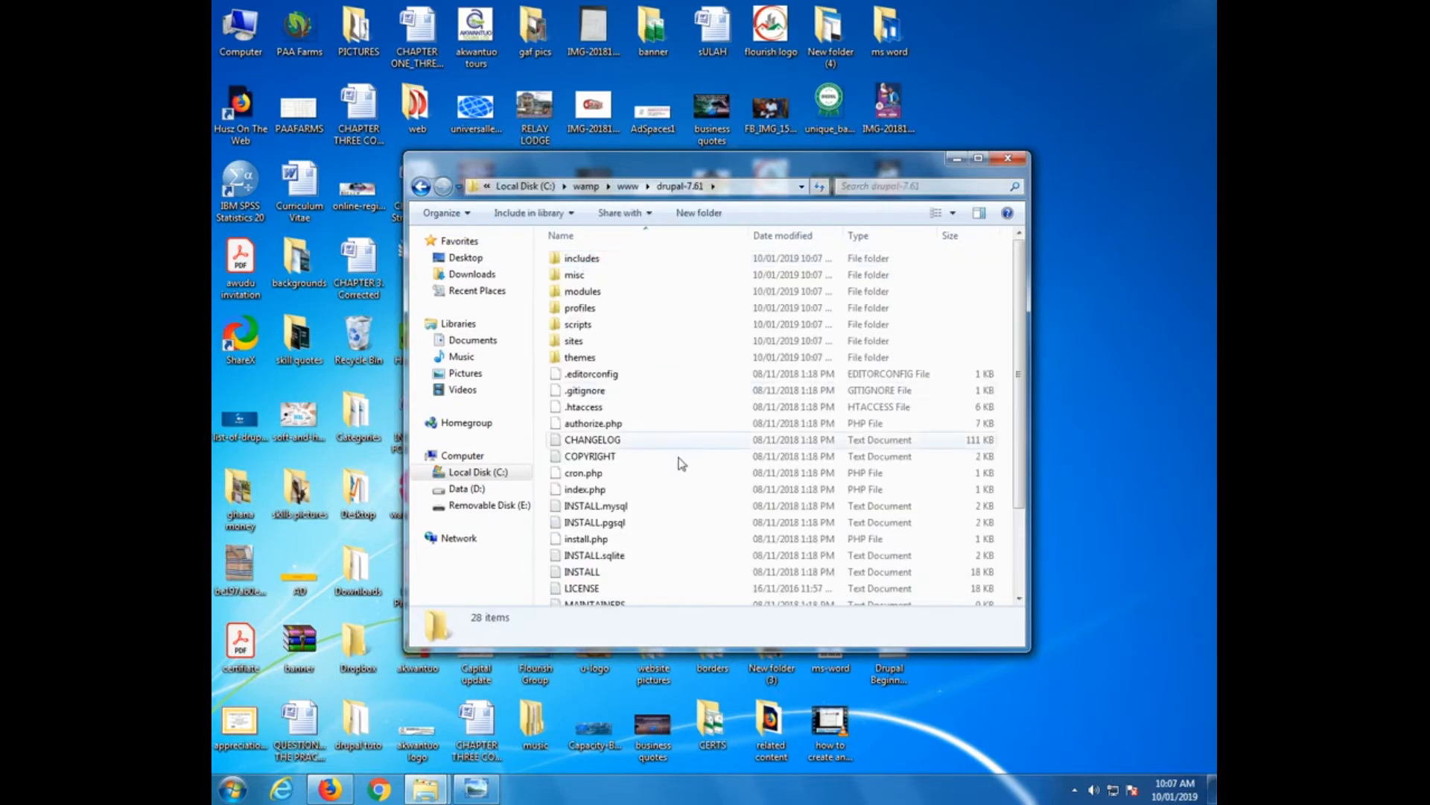
double_click(574, 342)
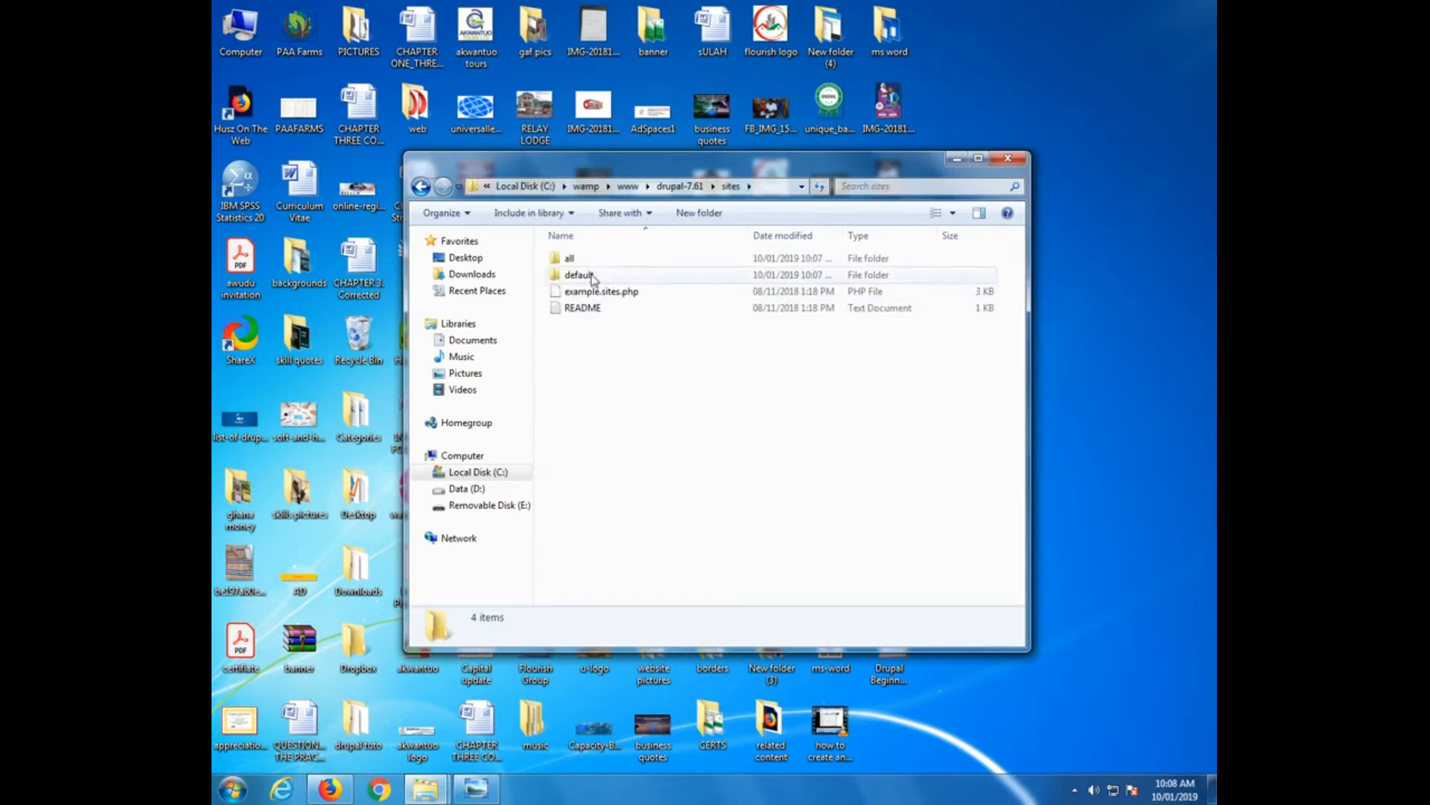
left_click(591, 277)
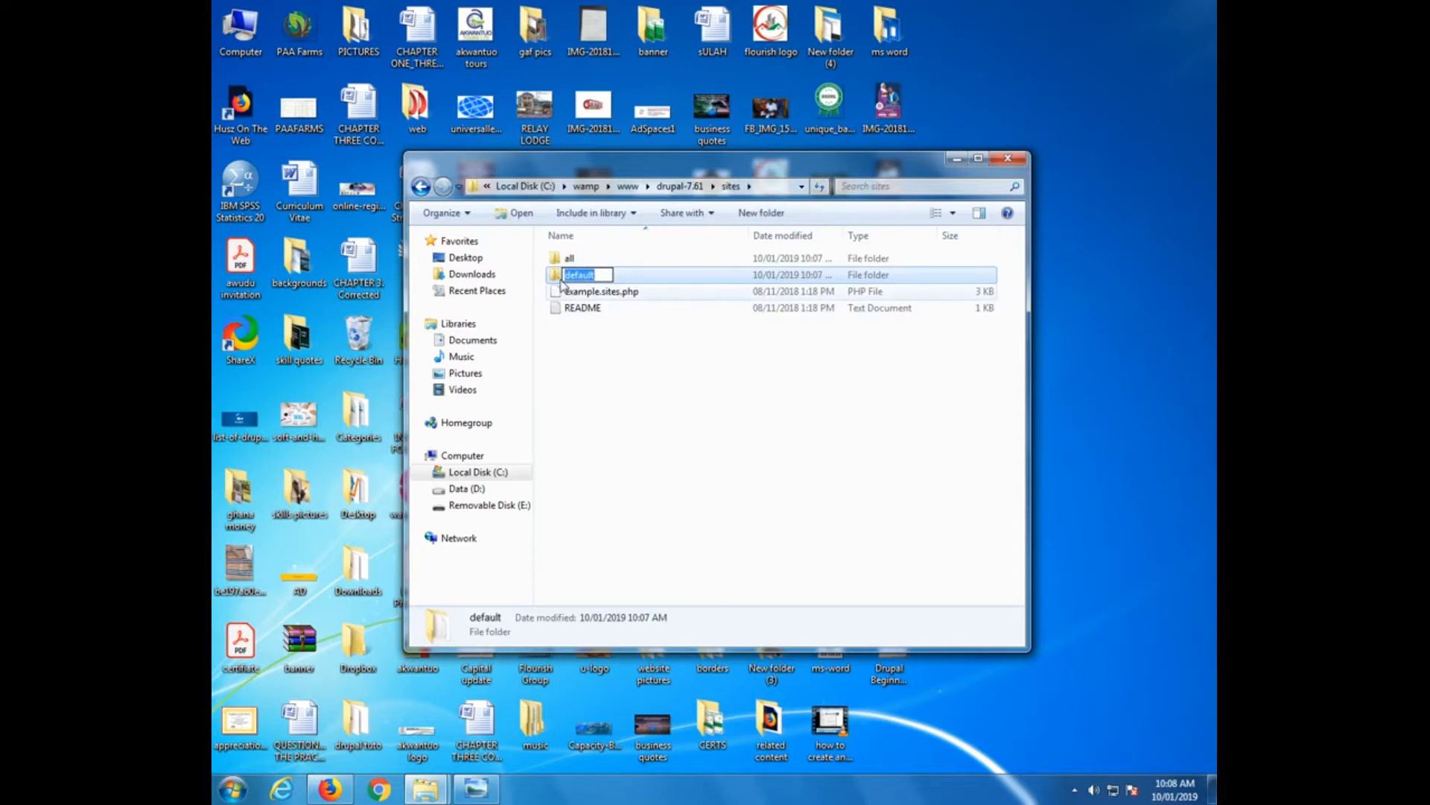
double_click(559, 277)
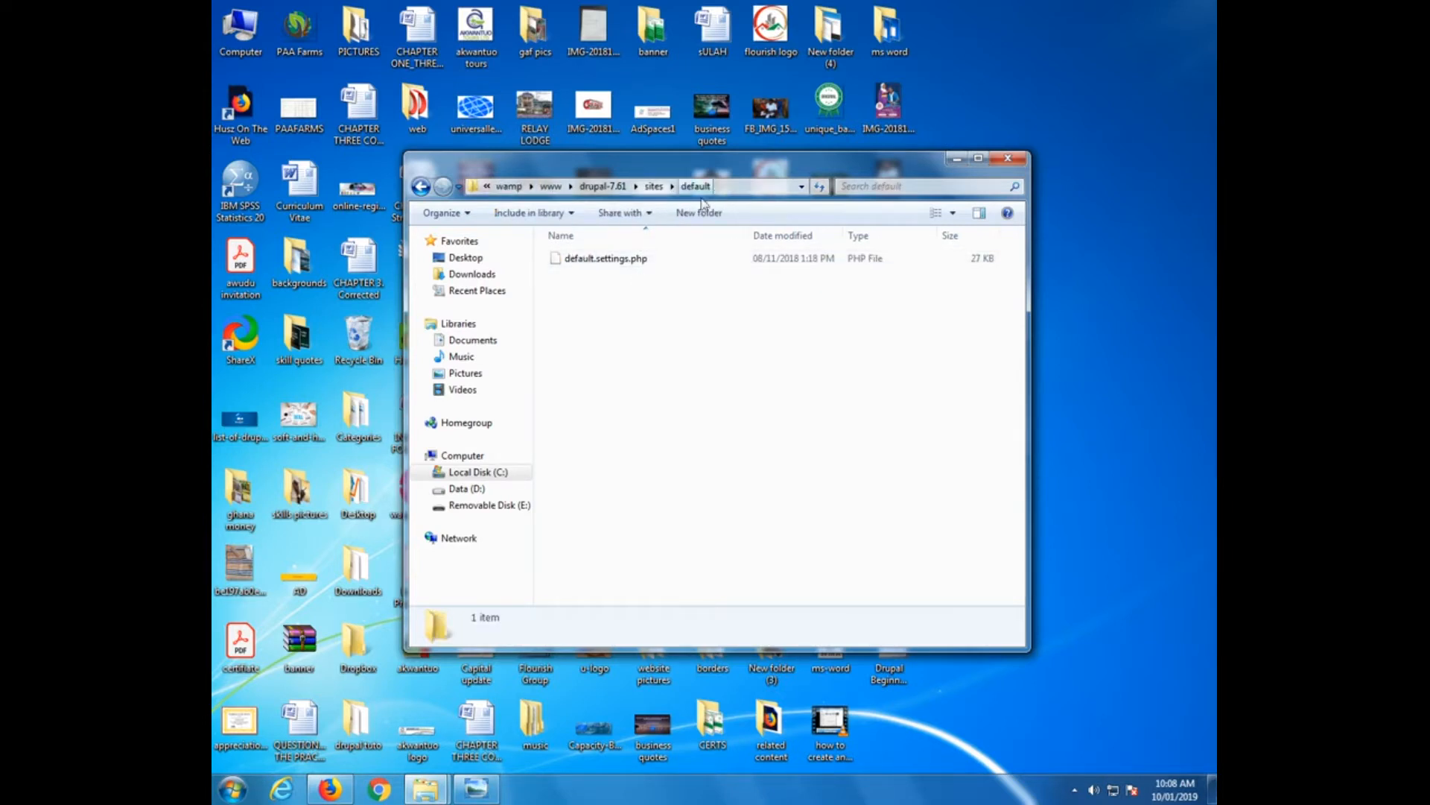
Copy default.settings.php and paste a duplicate into the same folder
right_click(605, 261)
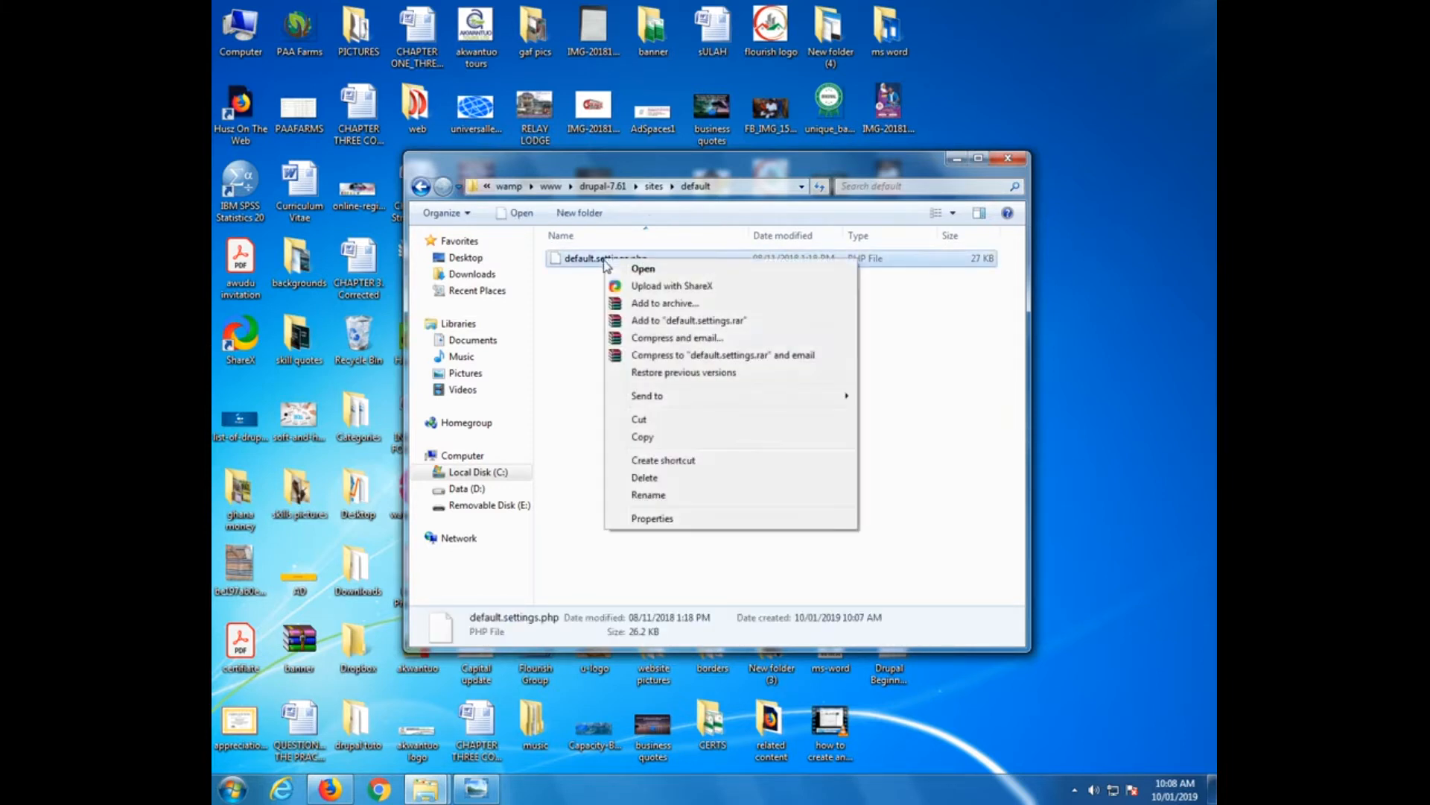
left_click(673, 439)
right_click(693, 396)
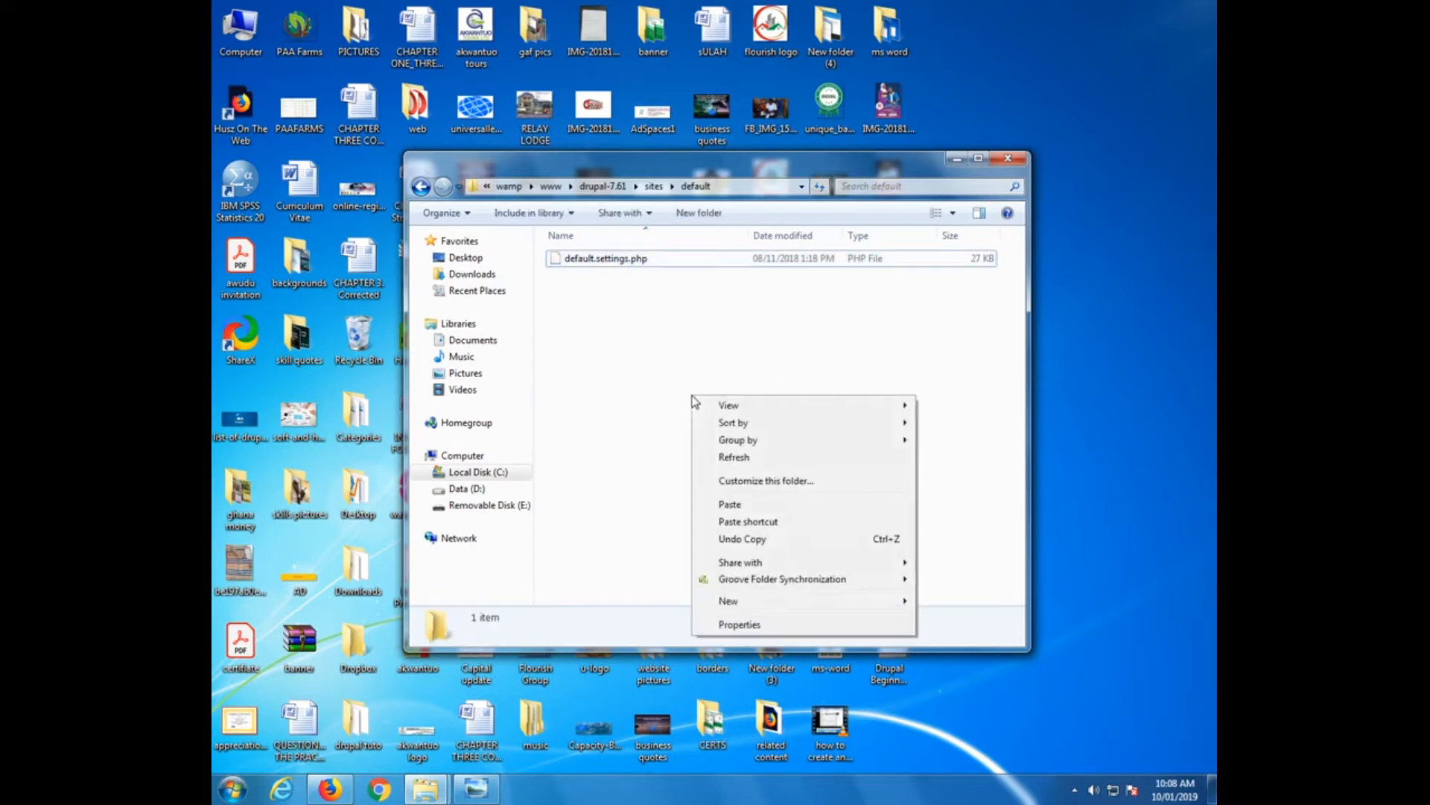
left_click(730, 504)
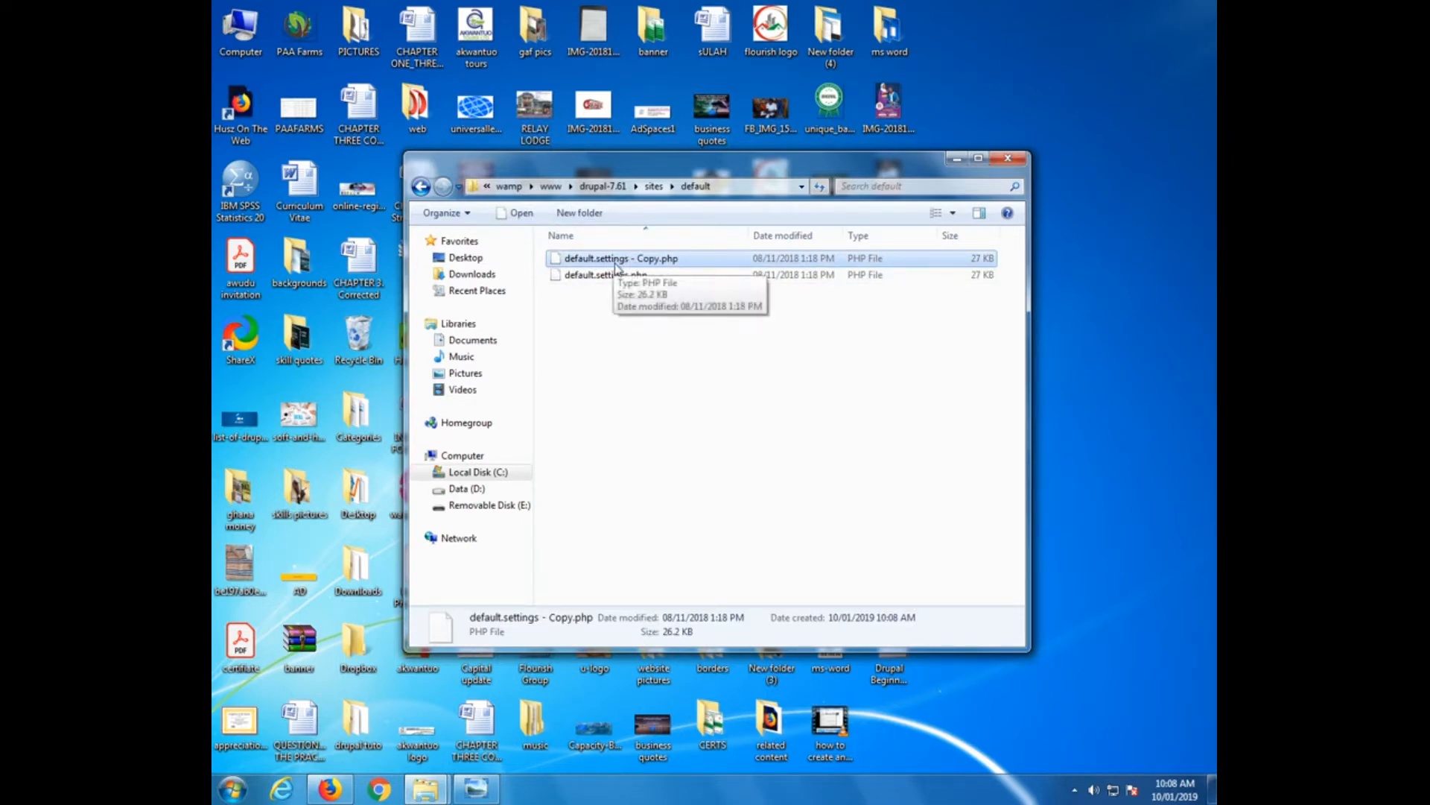
Rename the duplicated file to settings.php
right_click(615, 255)
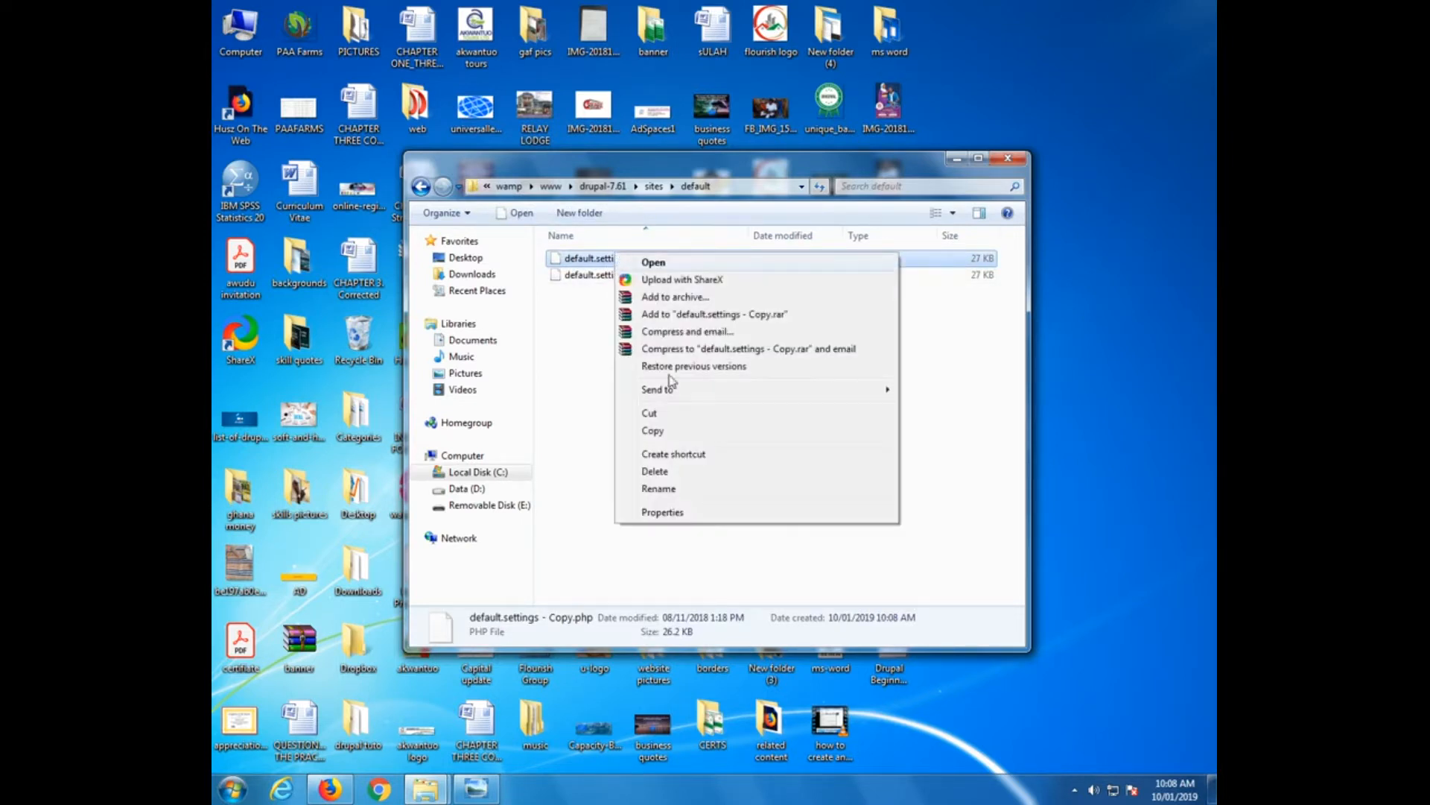
left_click(659, 488)
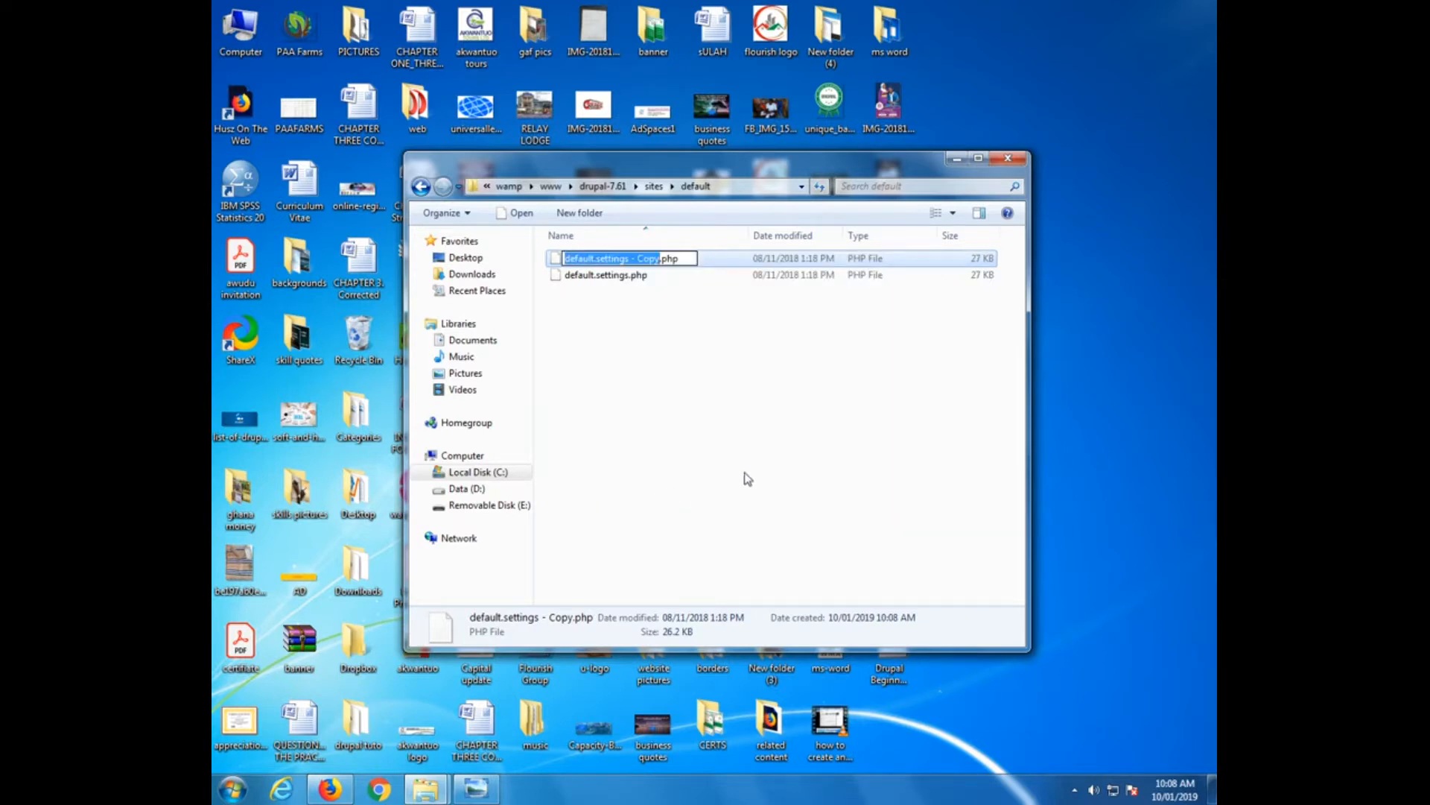
key("BackSpace")
type("se")
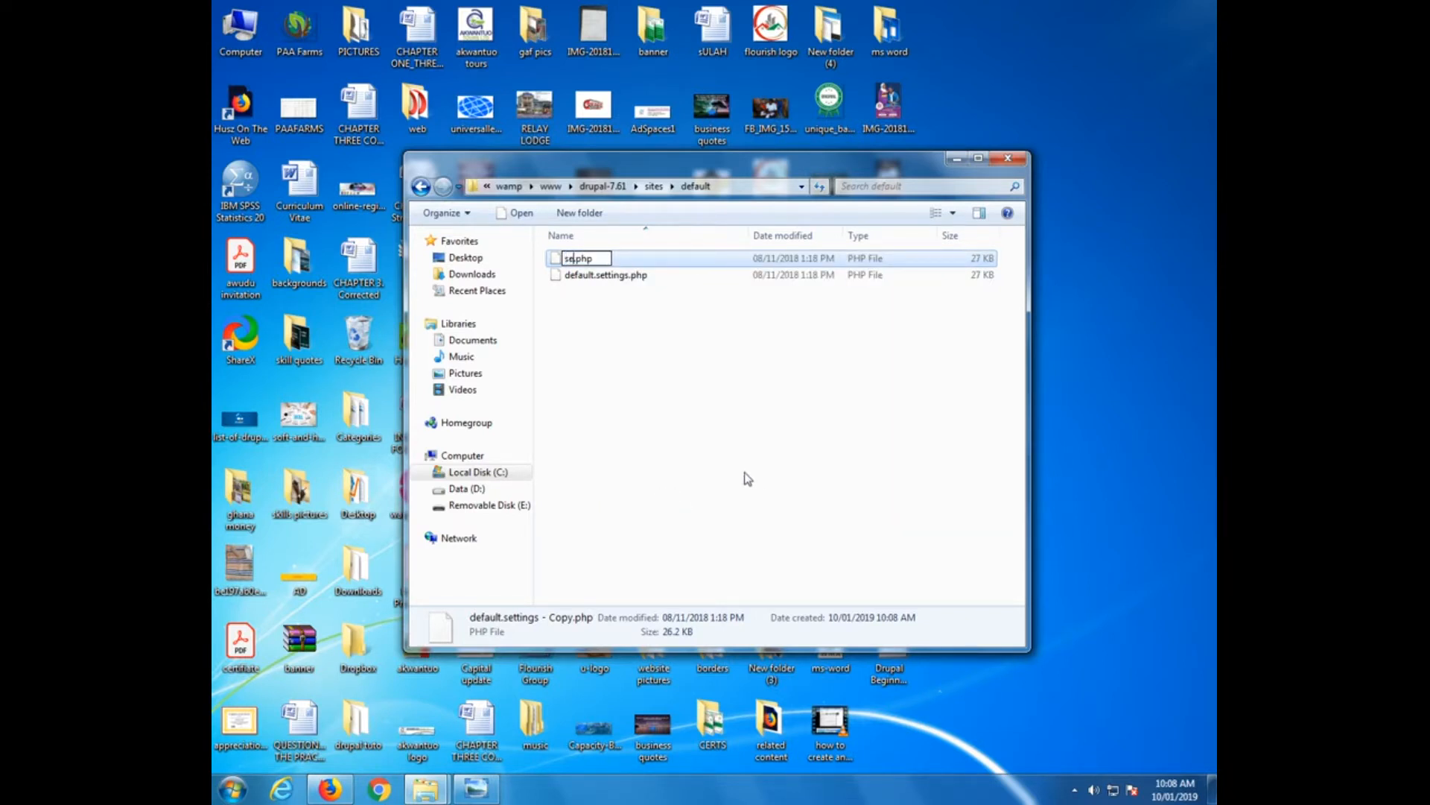
type("ting")
key("BackSpace")
key("BackSpace")
key("BackSpace")
type("tings")
key("Return")
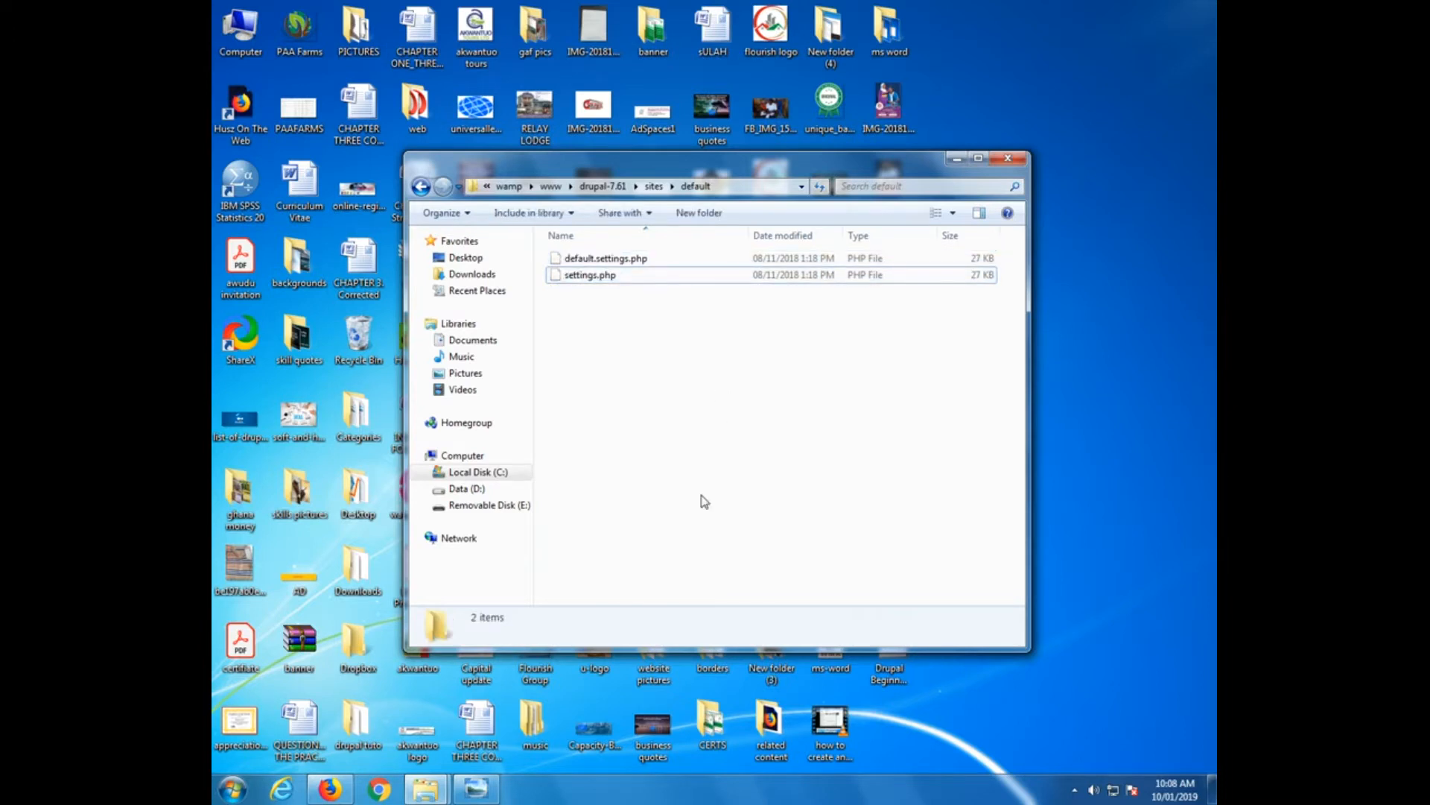
Go back from sites\default up to the www folder
left_click(421, 187)
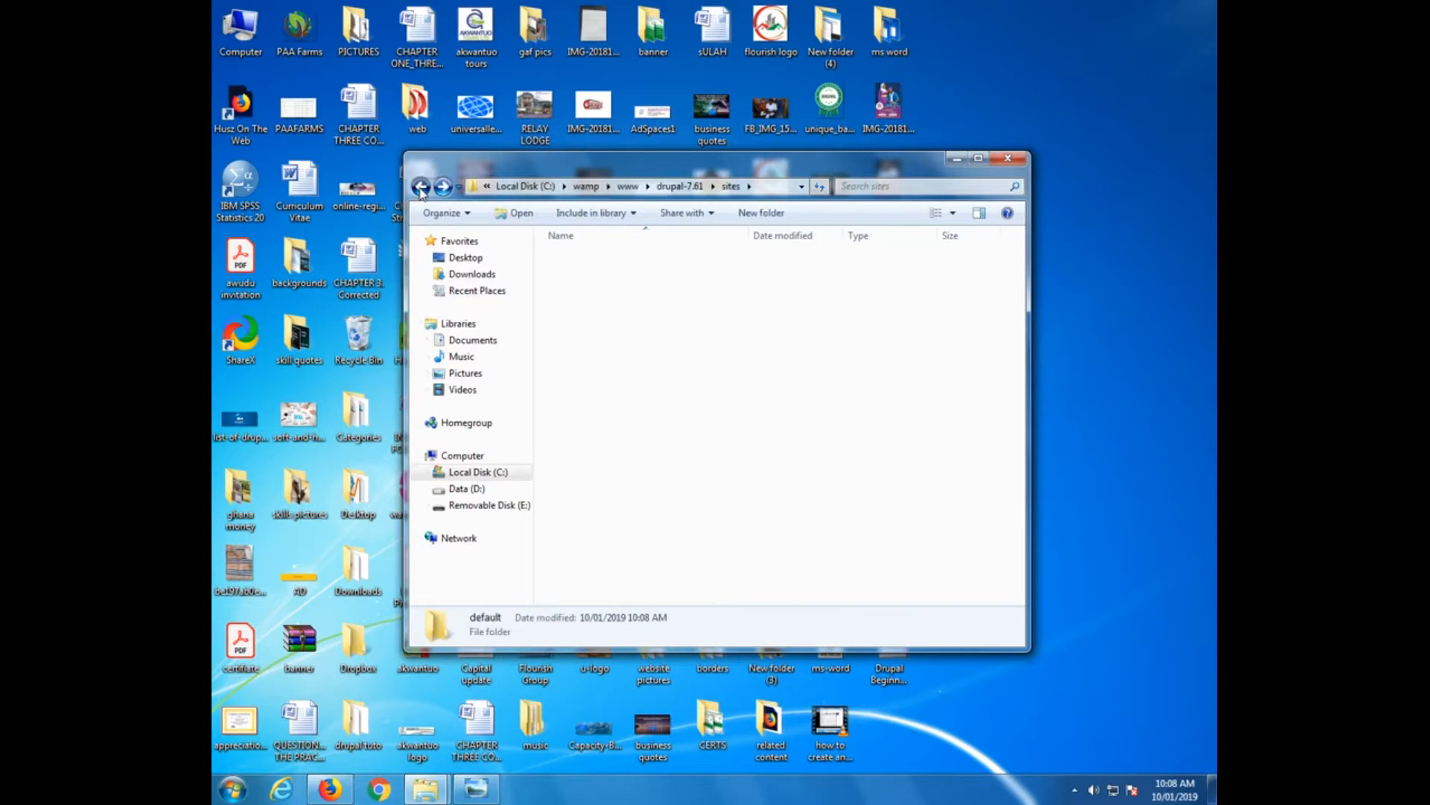
left_click(421, 187)
left_click(421, 186)
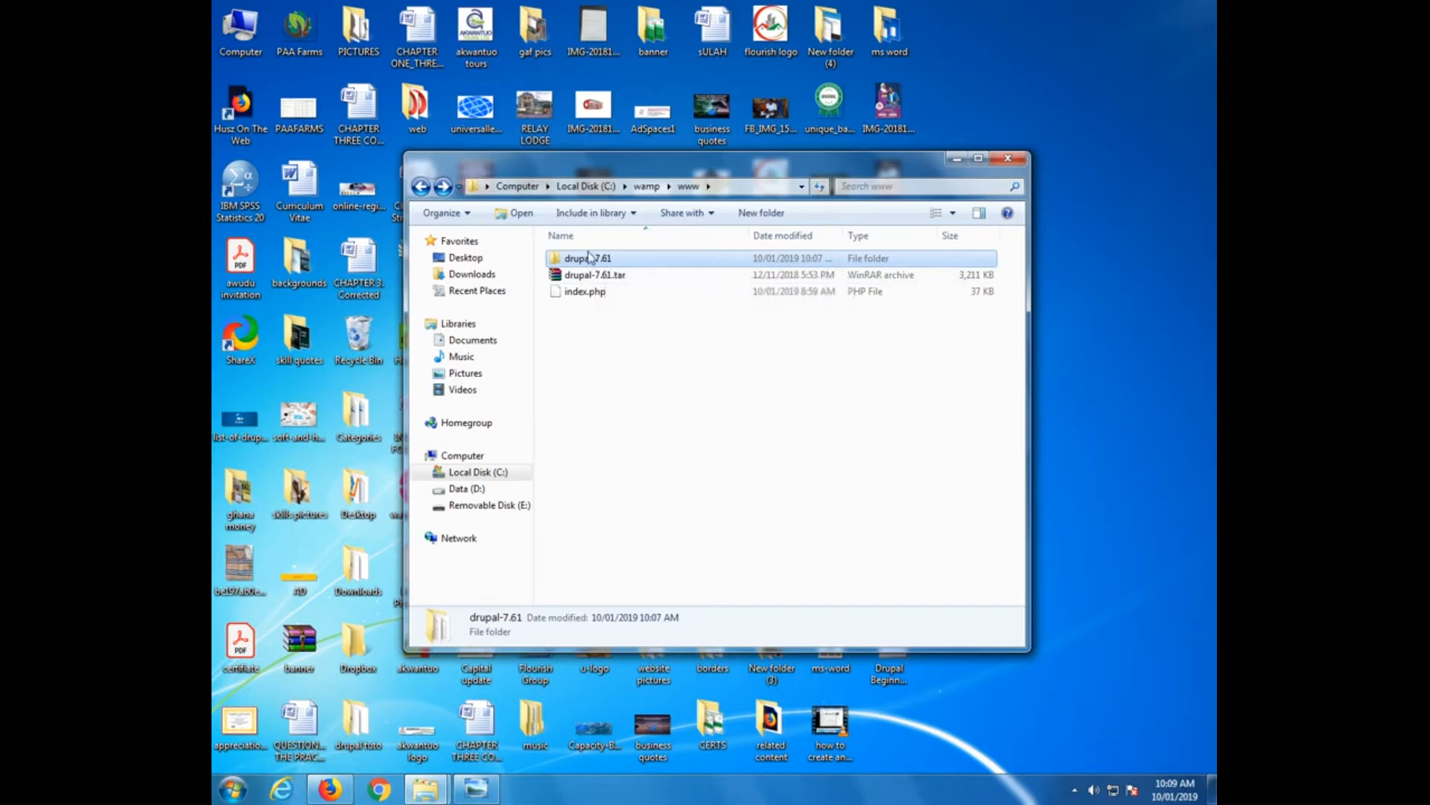
Rename the drupal-7.61 folder to myfirstwebsite, closing the colour-scheme warning midway
right_click(590, 264)
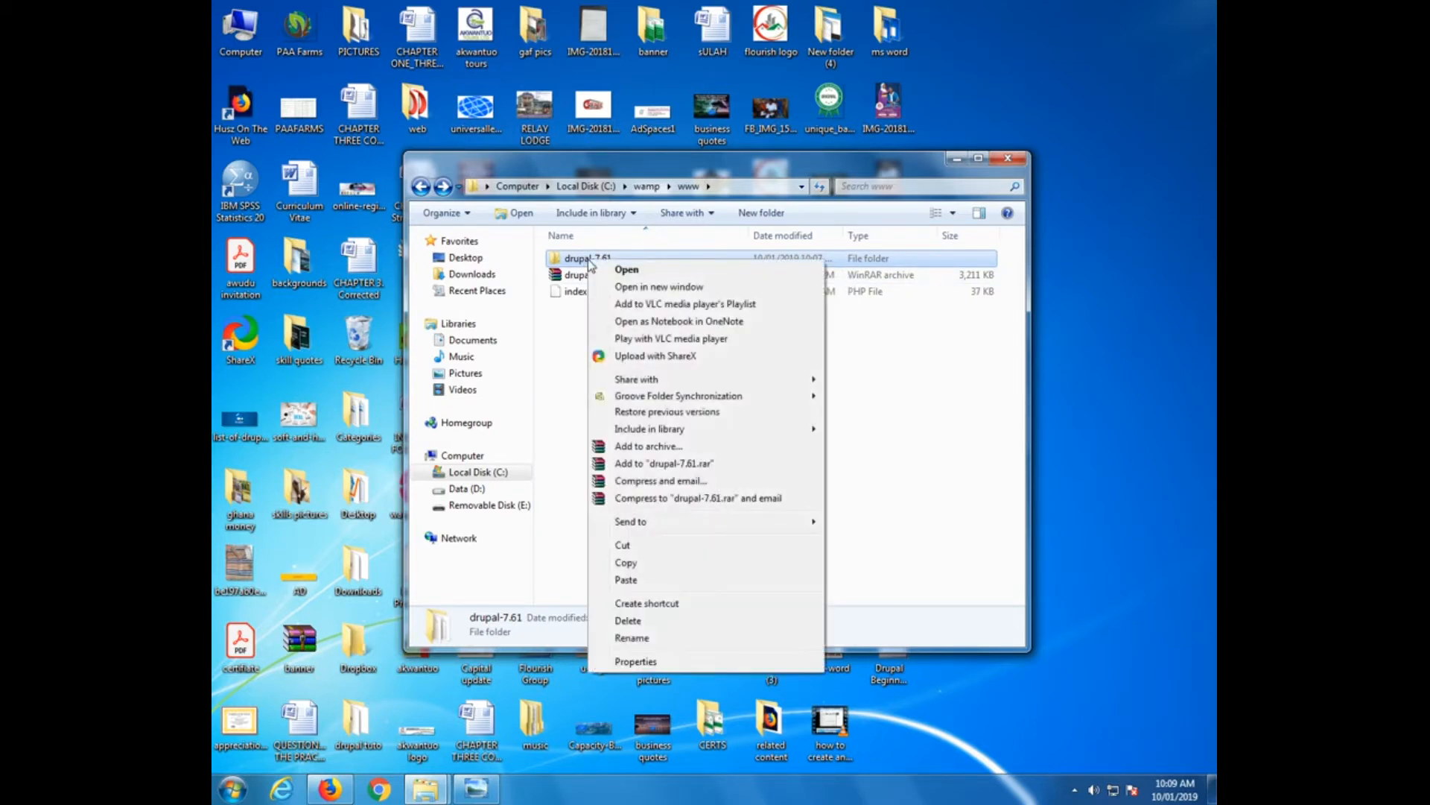
left_click(646, 639)
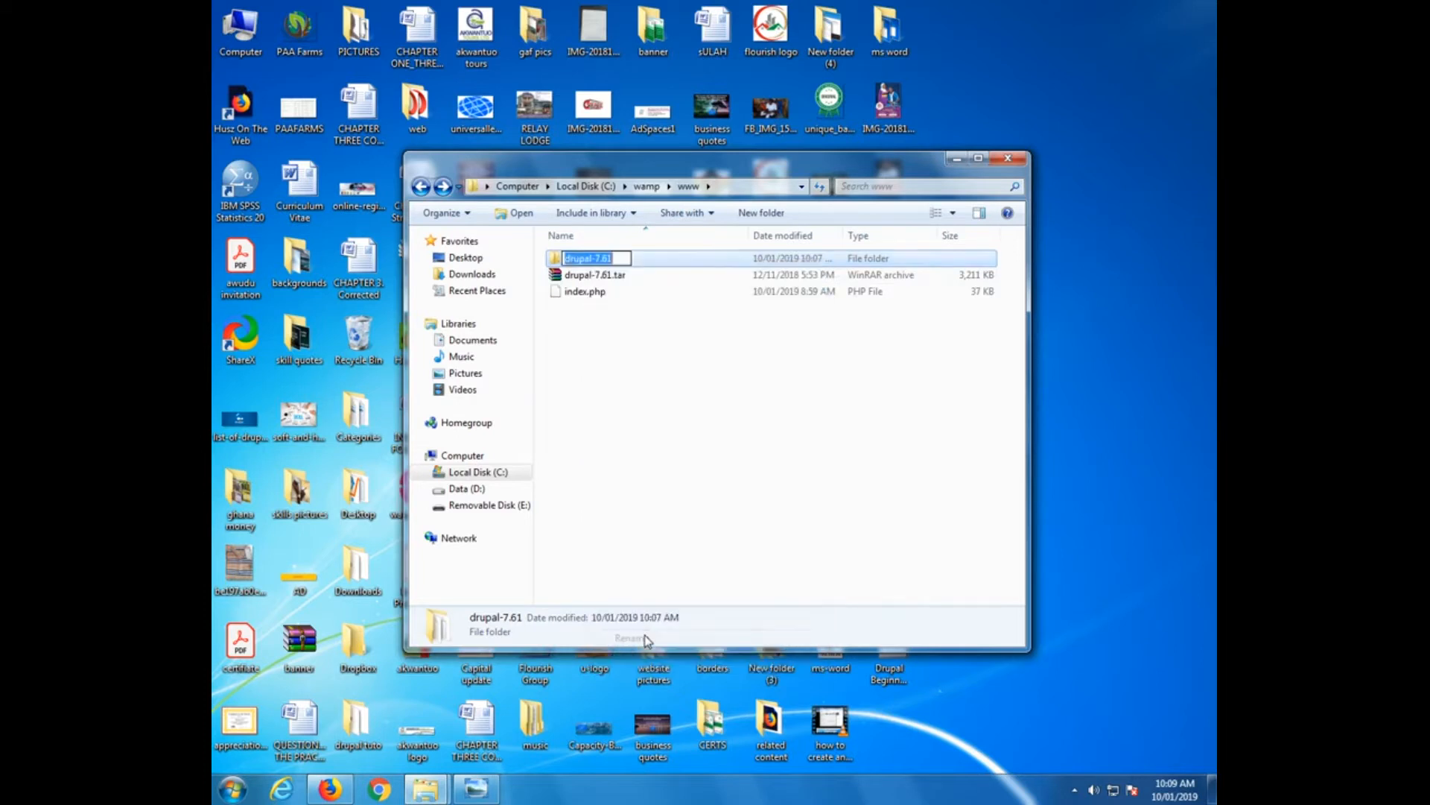
type("myfirstwei")
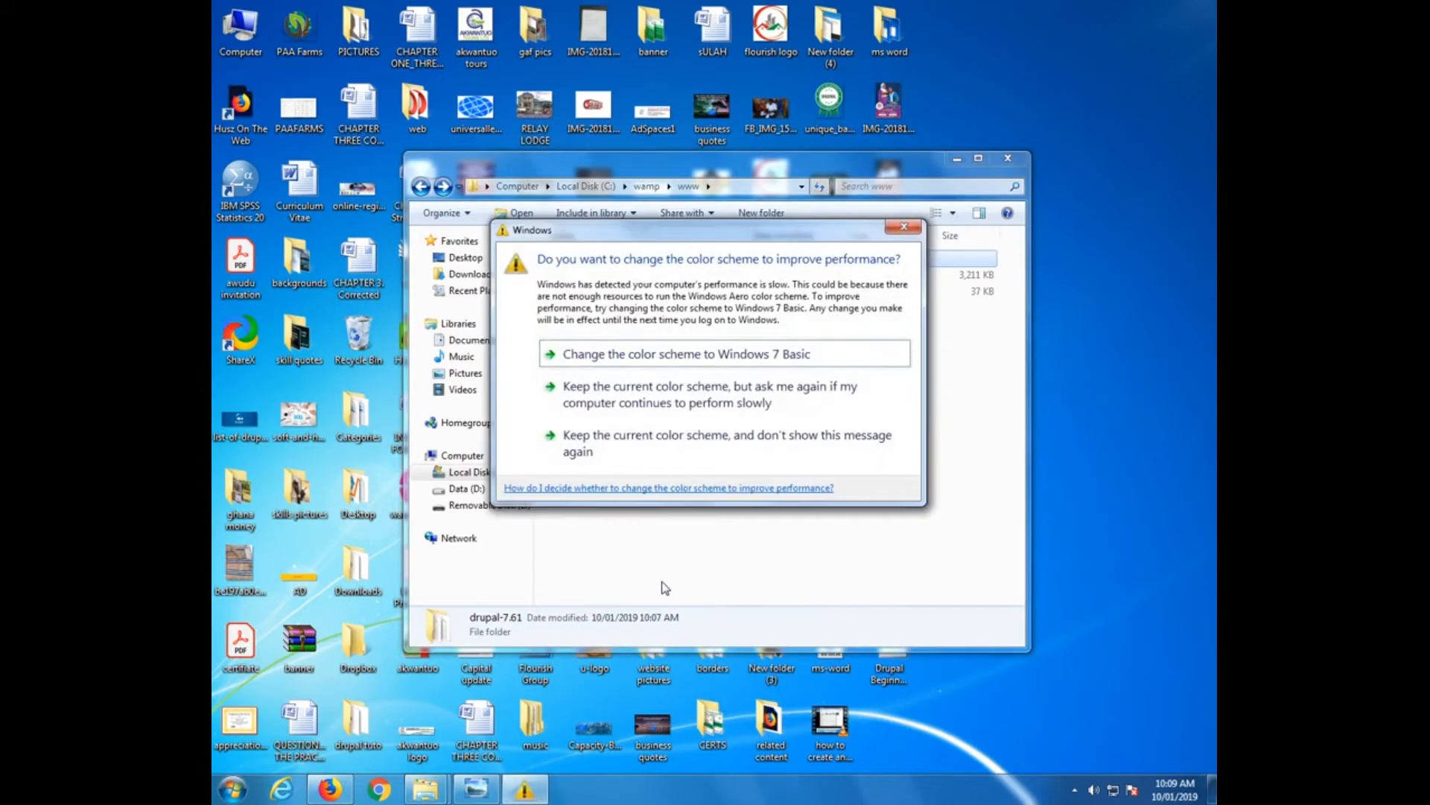
left_click(903, 226)
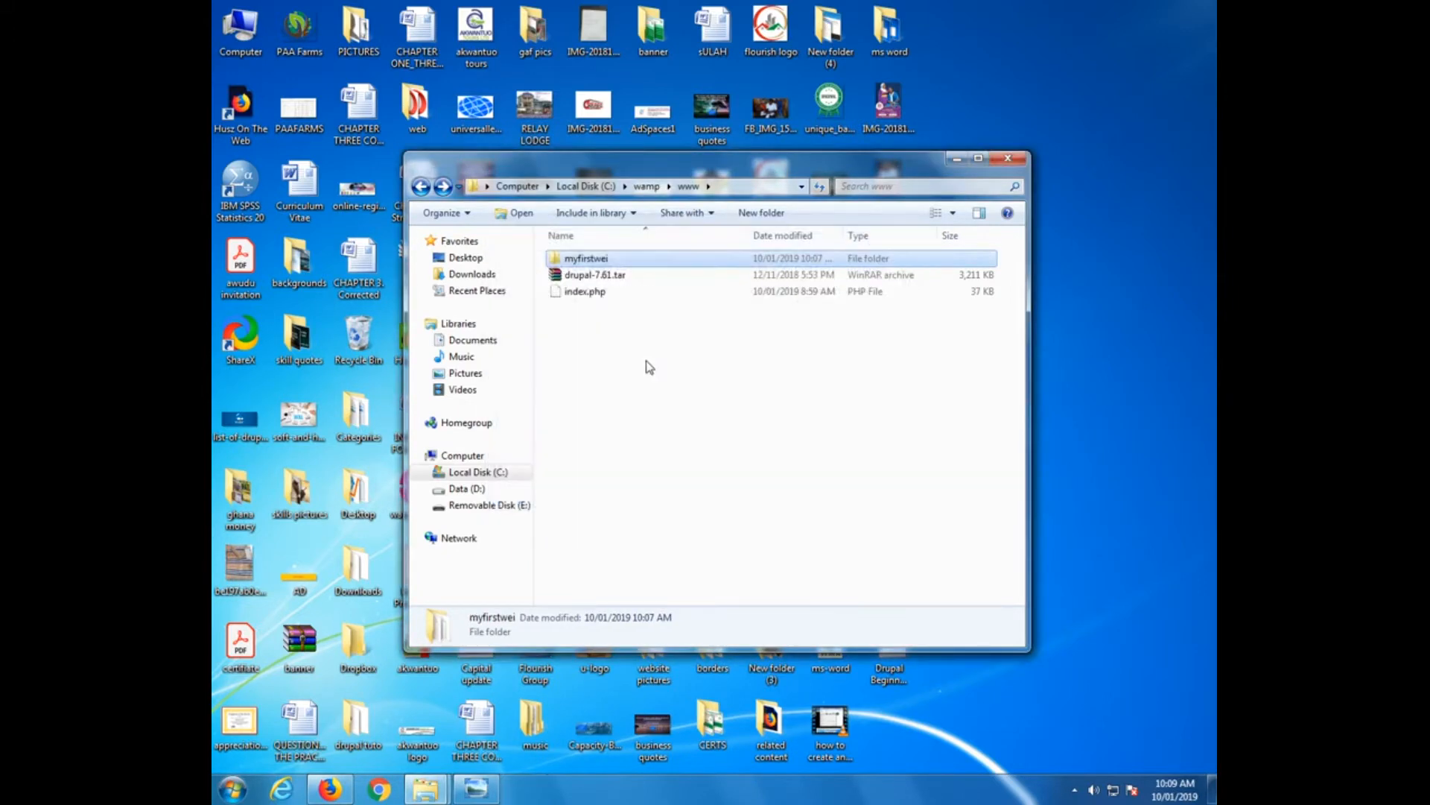
right_click(595, 261)
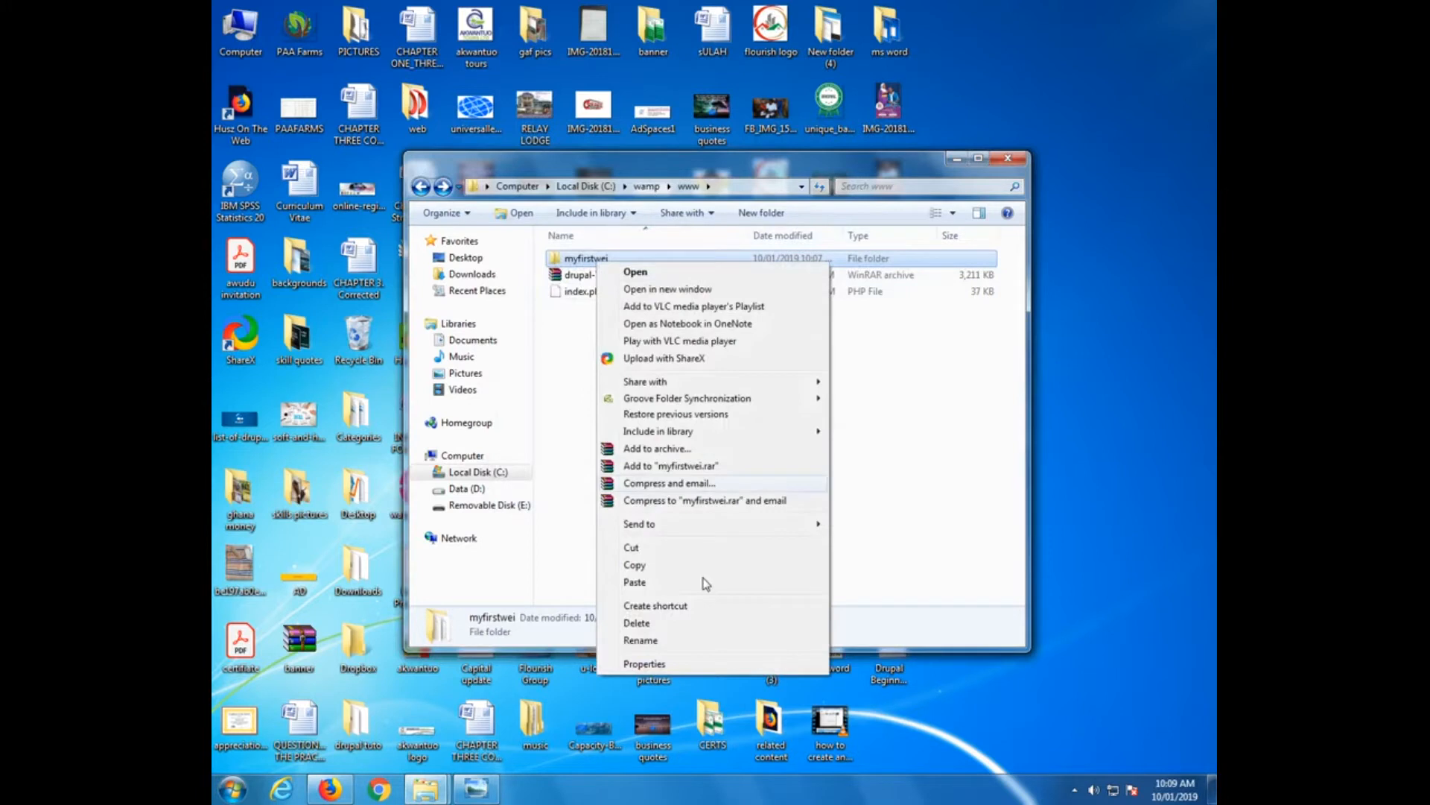
left_click(659, 640)
key("End")
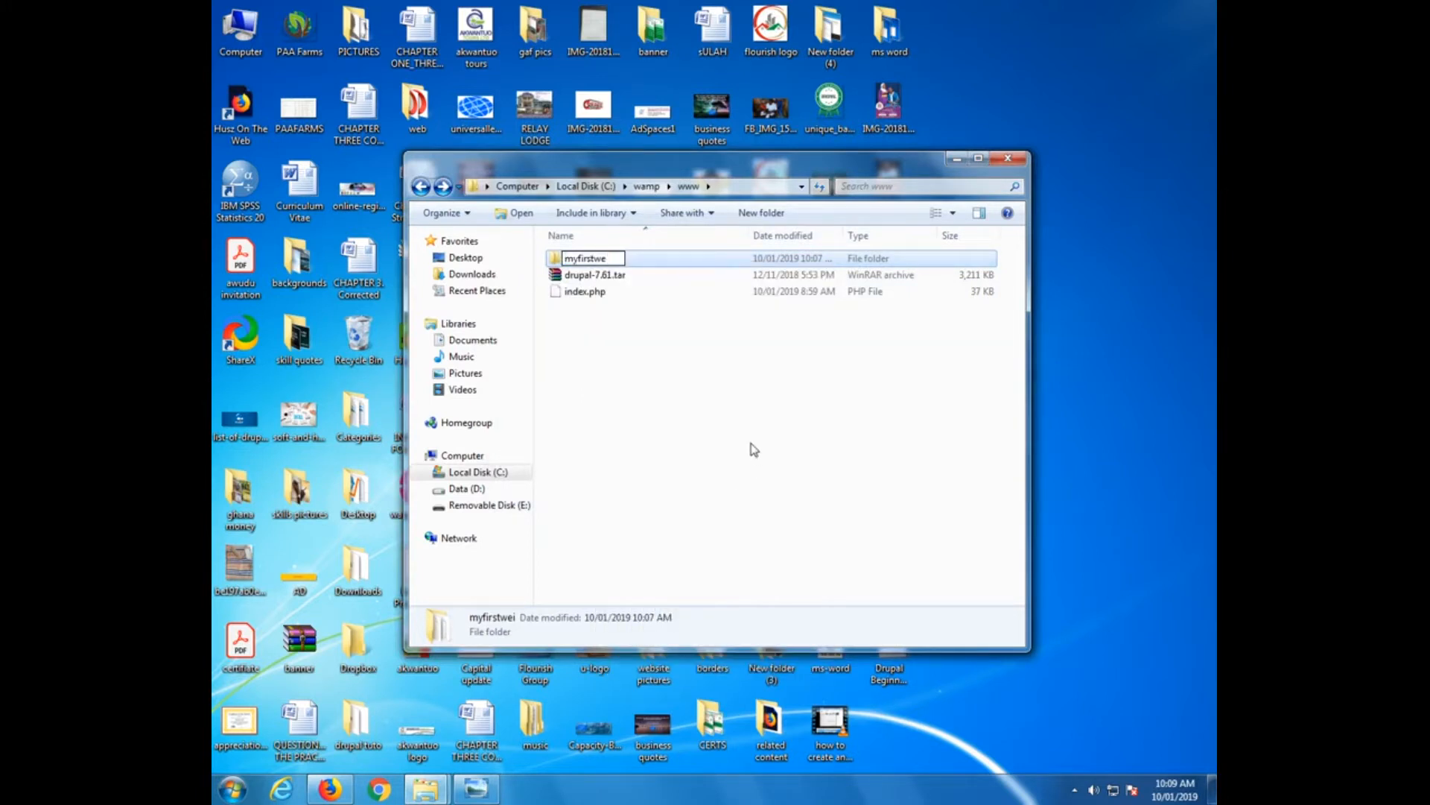
type("bsite")
key("Return")
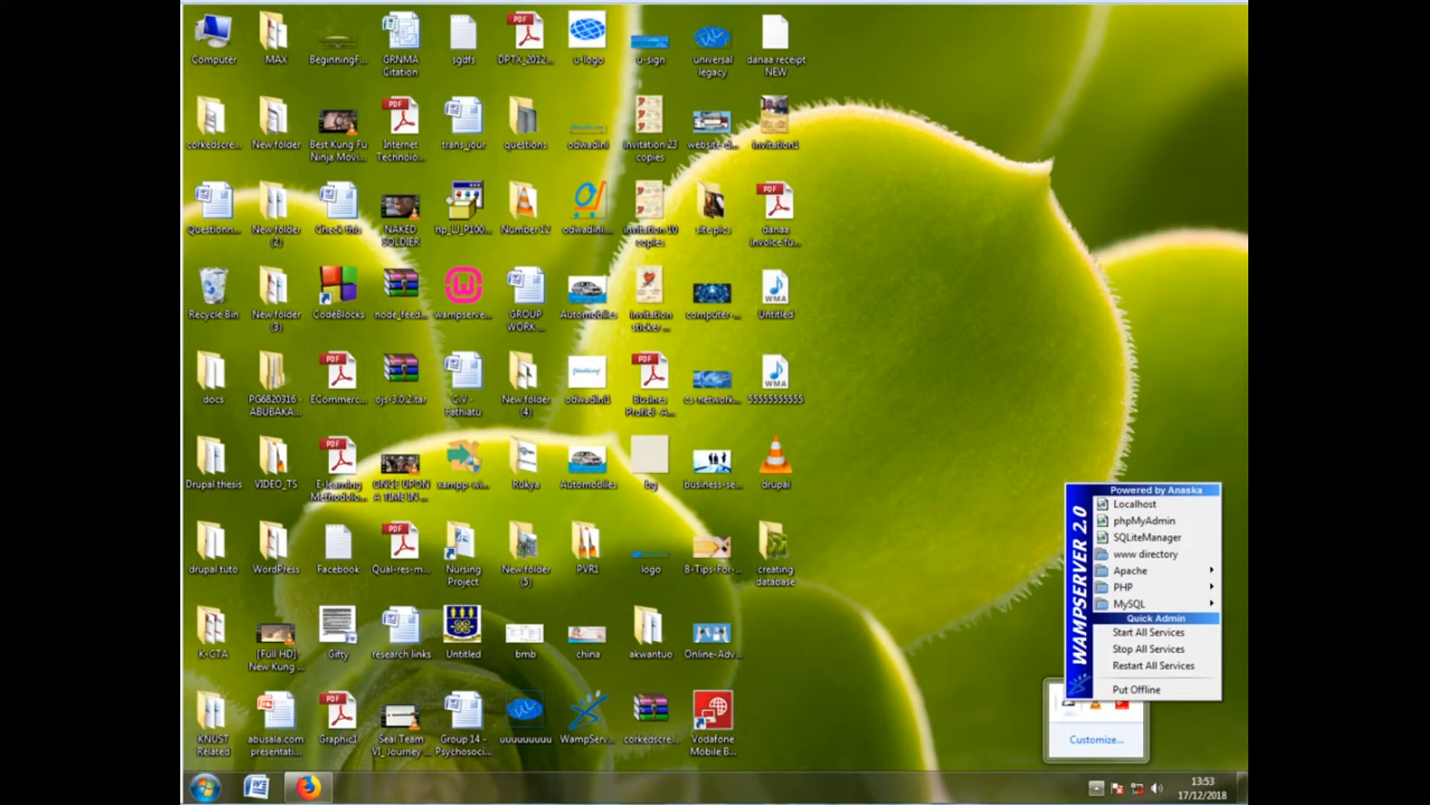
Reopen the WampServer tray menu and launch phpMyAdmin in the browser
left_click(1070, 703)
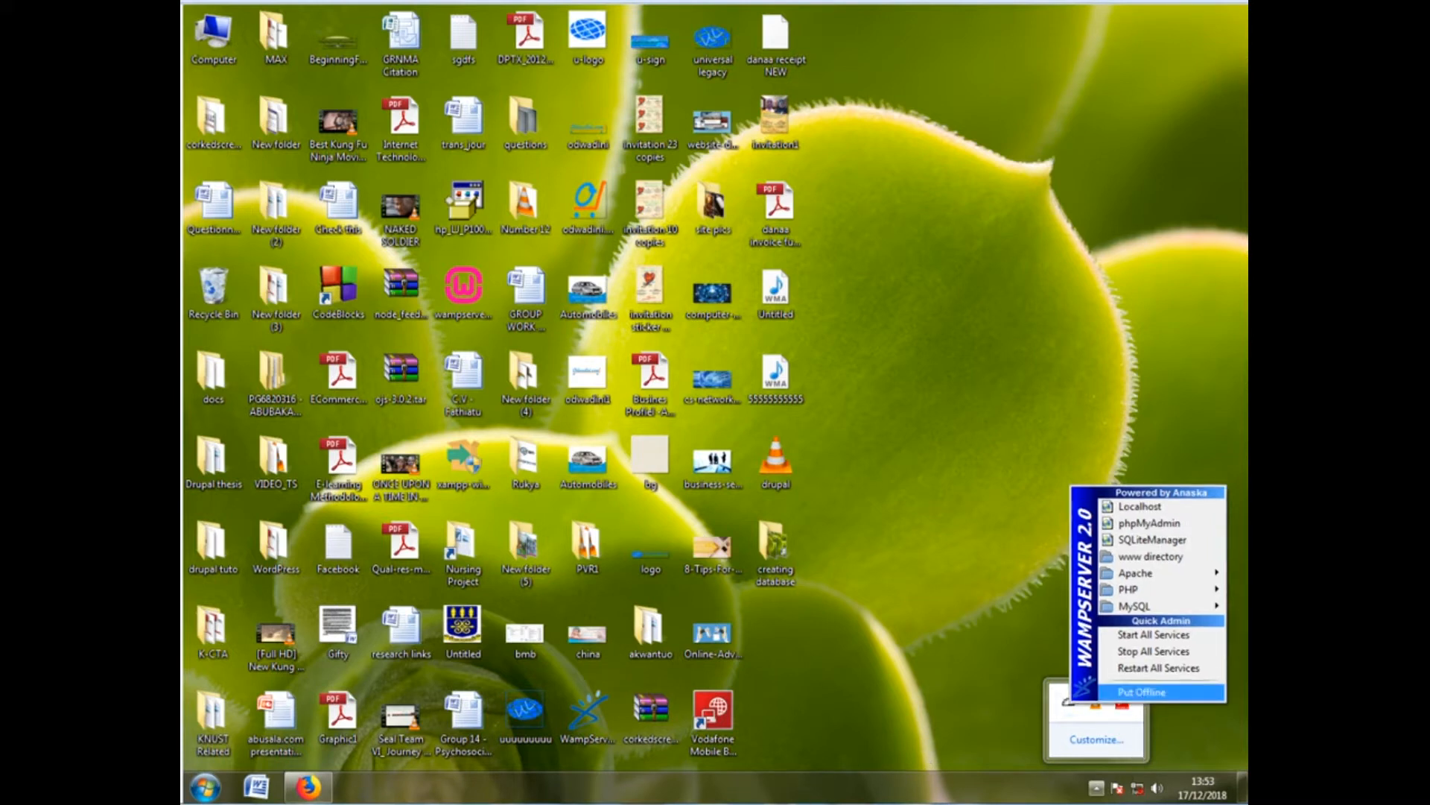
left_click(1069, 702)
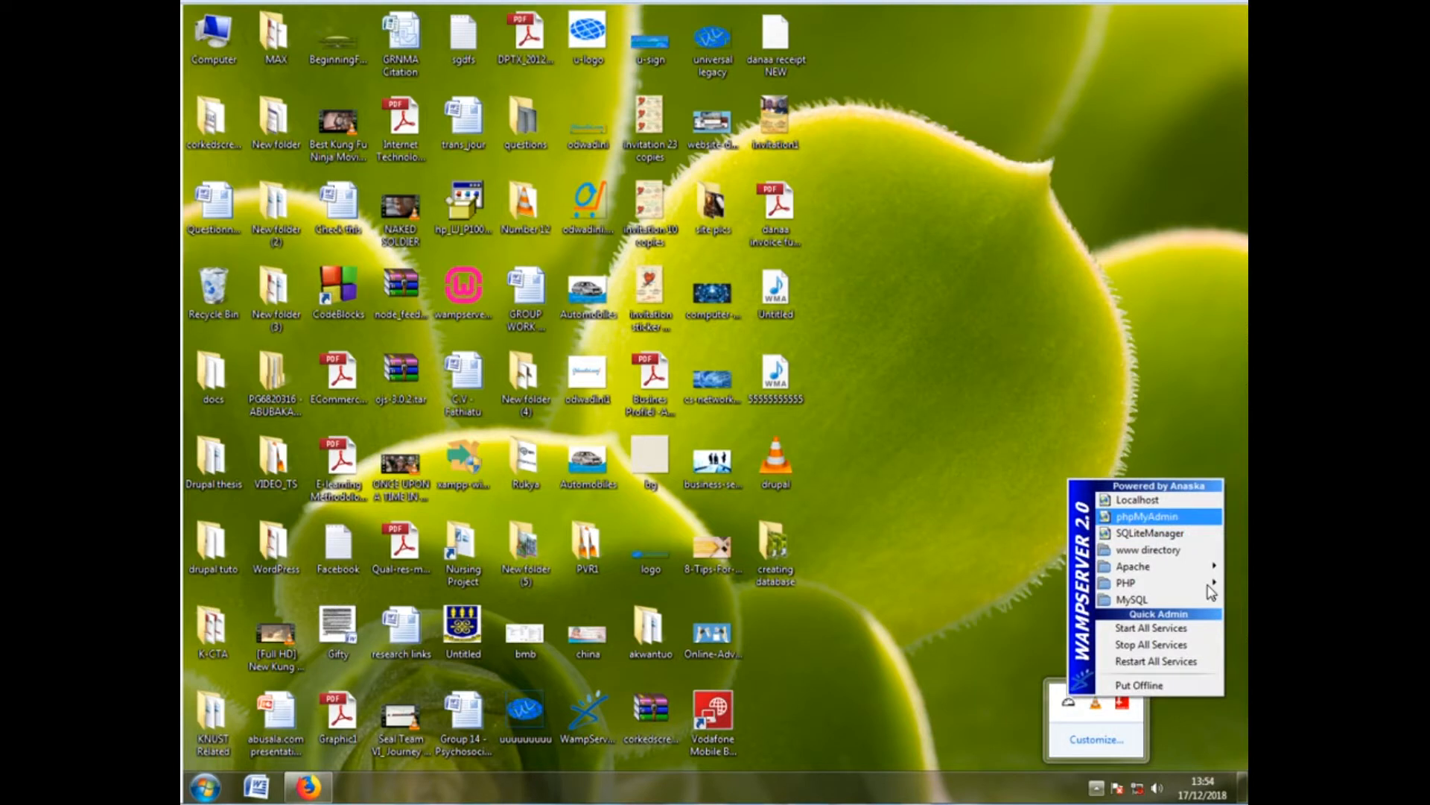
left_click(1137, 517)
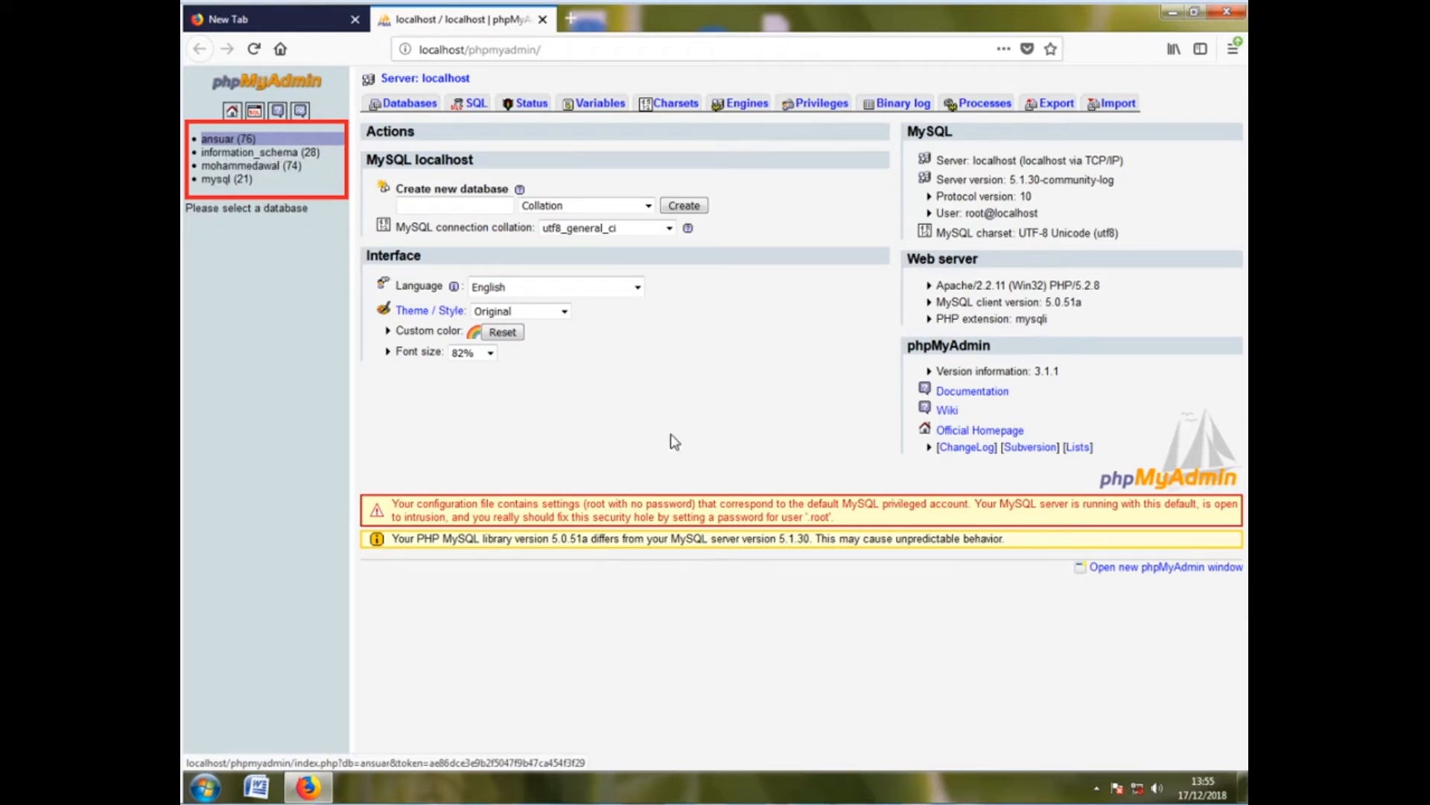
Go to phpMyAdmin's Privileges list and open the Add a new User form
left_click(808, 101)
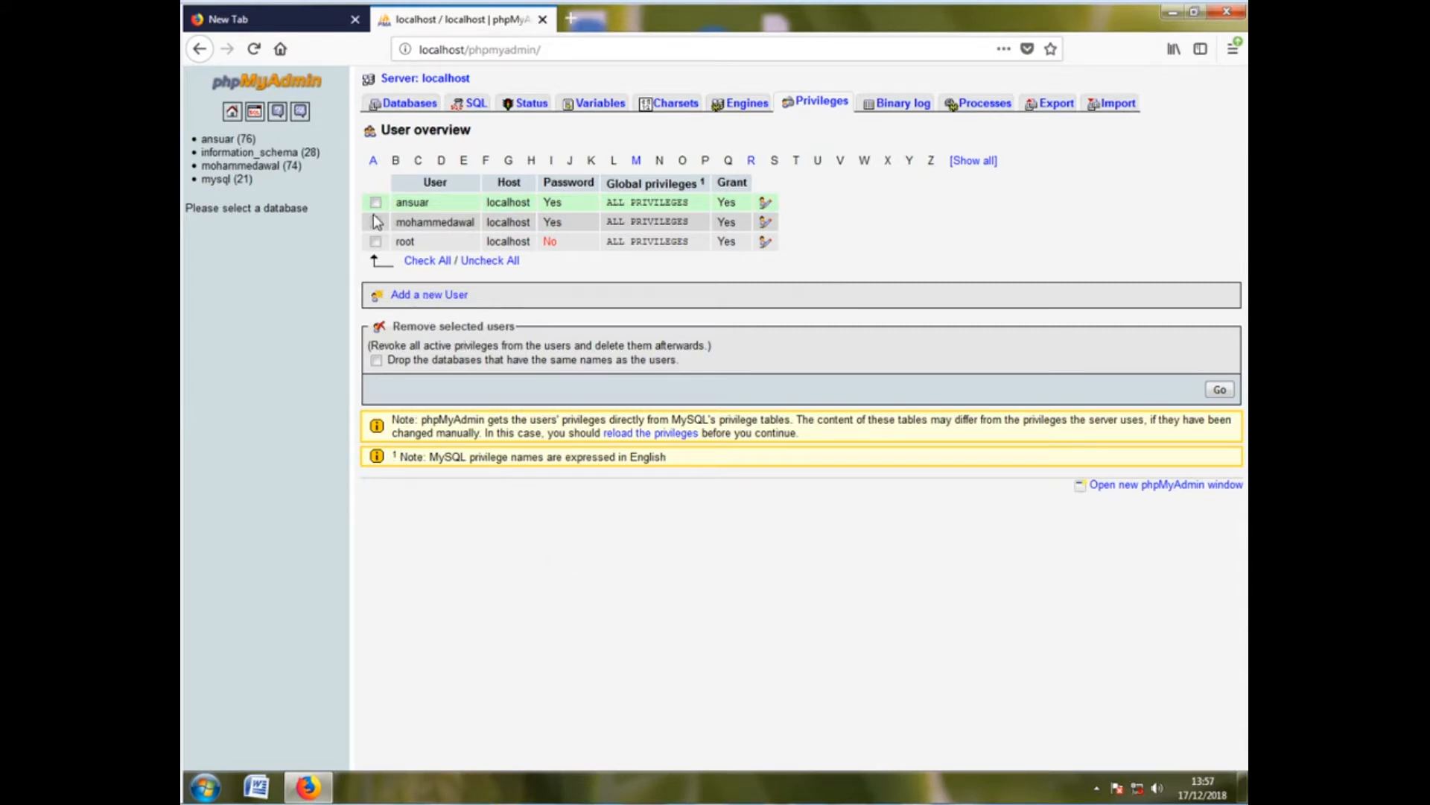
left_click(431, 297)
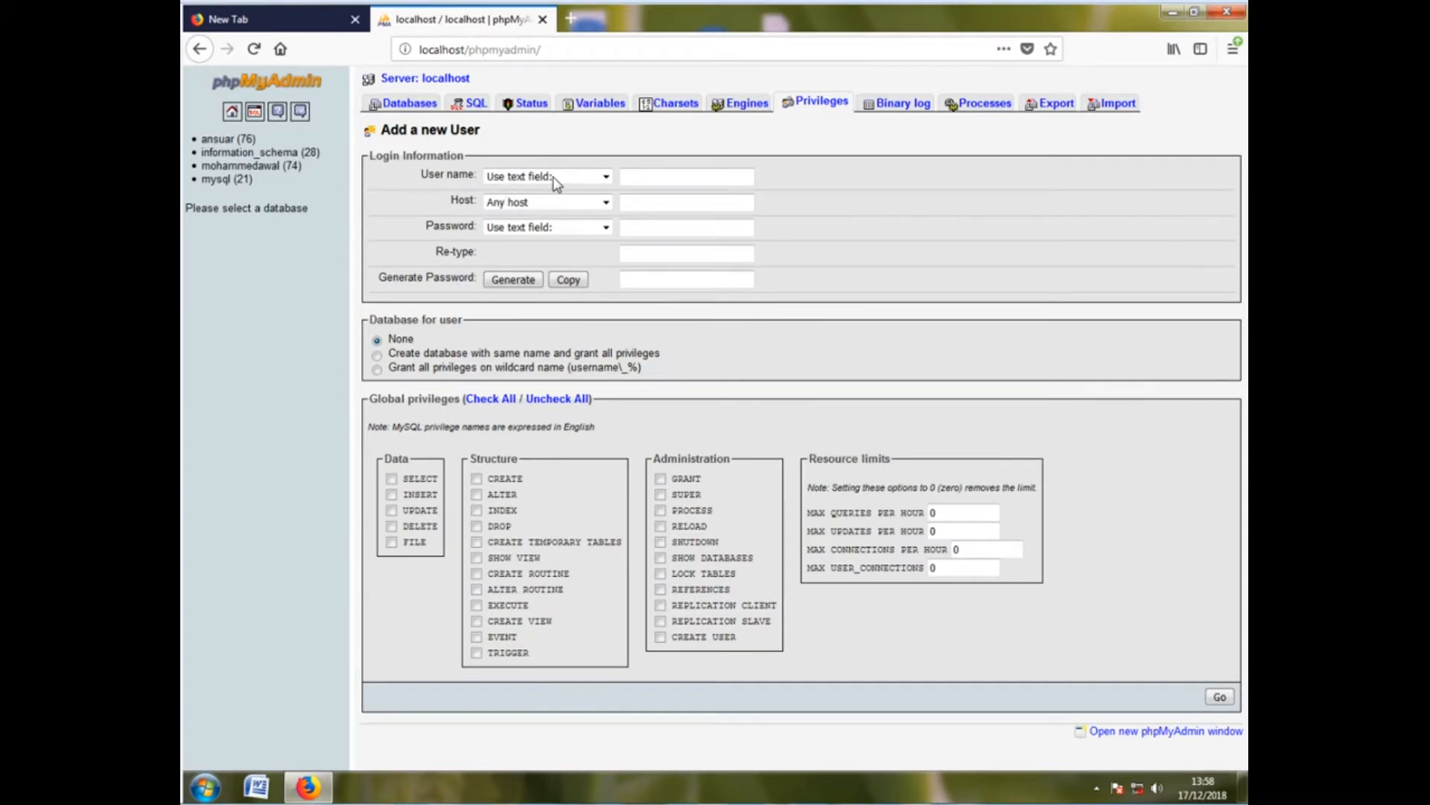
Enter user name diku with host Local, and type the password twice
left_click(650, 183)
type("diku")
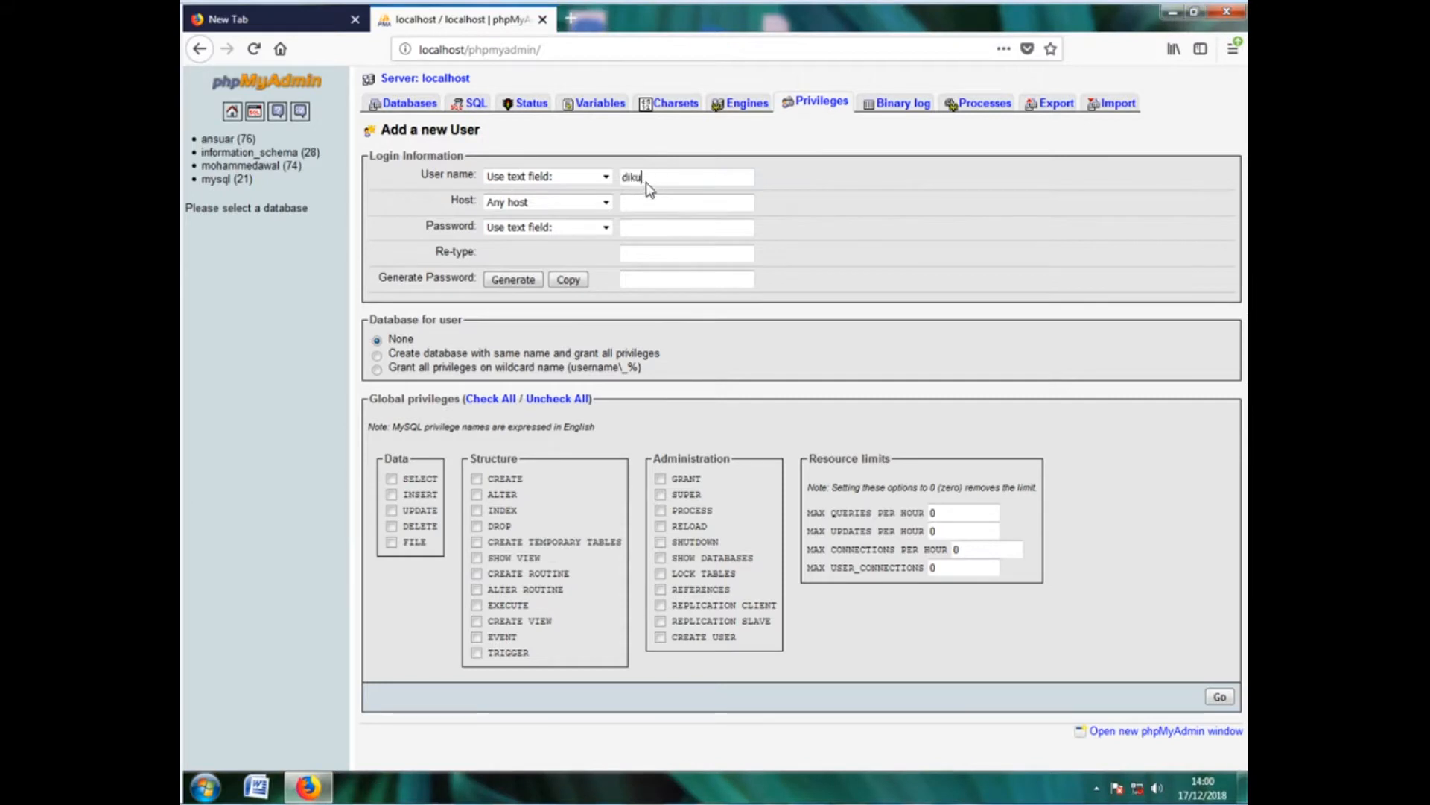
left_click(555, 202)
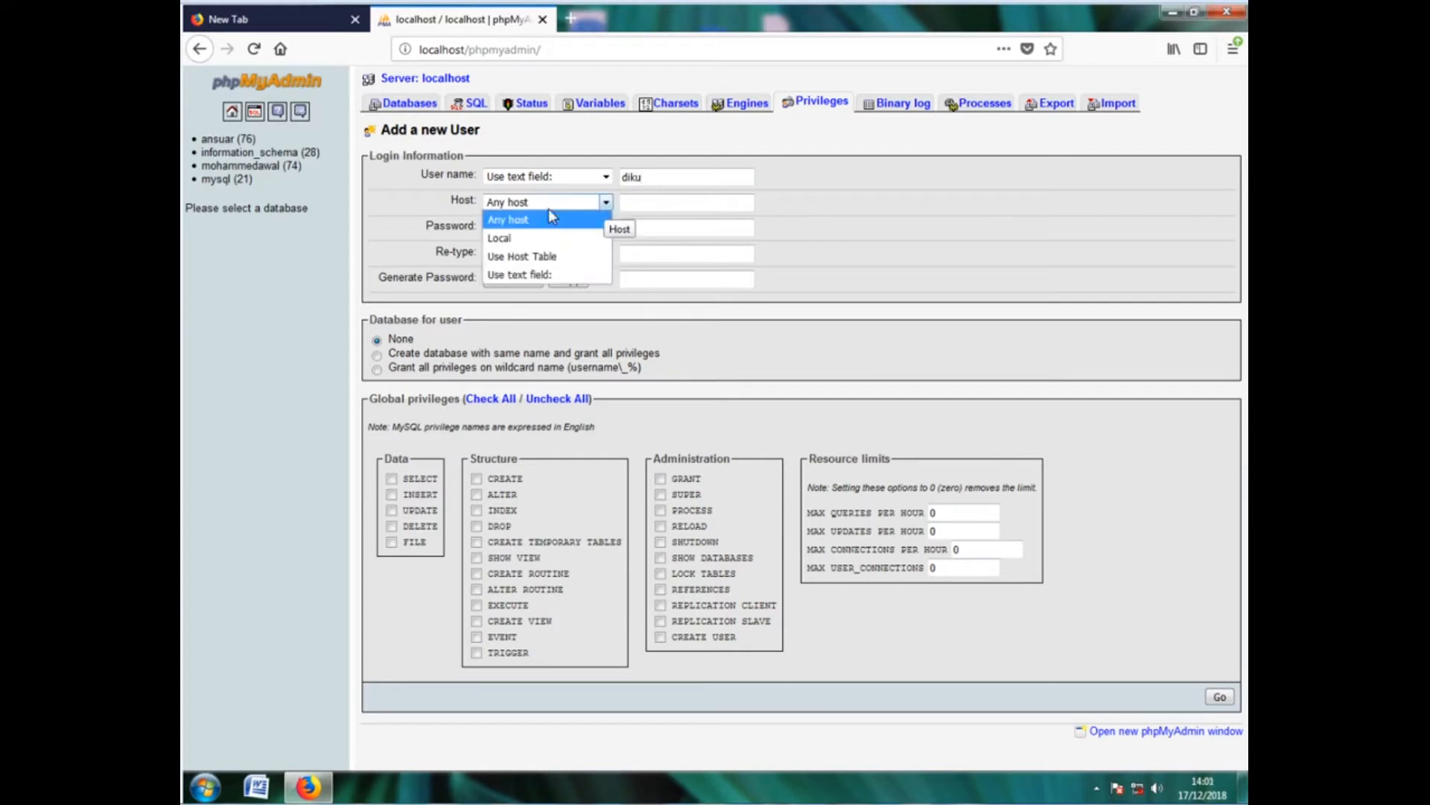
left_click(522, 239)
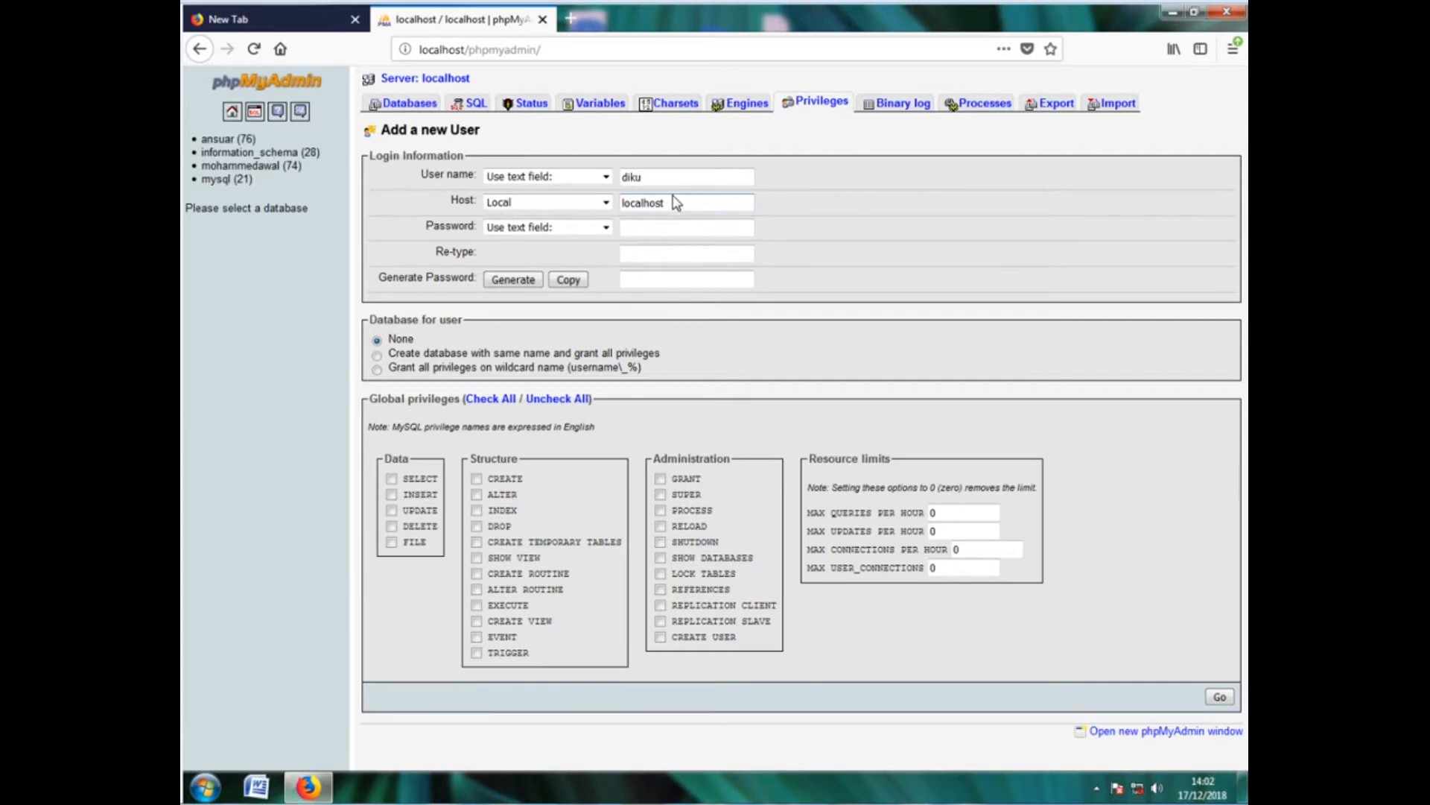
left_click(642, 229)
type("123456")
left_click(641, 255)
type("123456")
Create user diku with a same-named full-privilege database, then open a new browser tab
left_click(378, 356)
left_click(1216, 700)
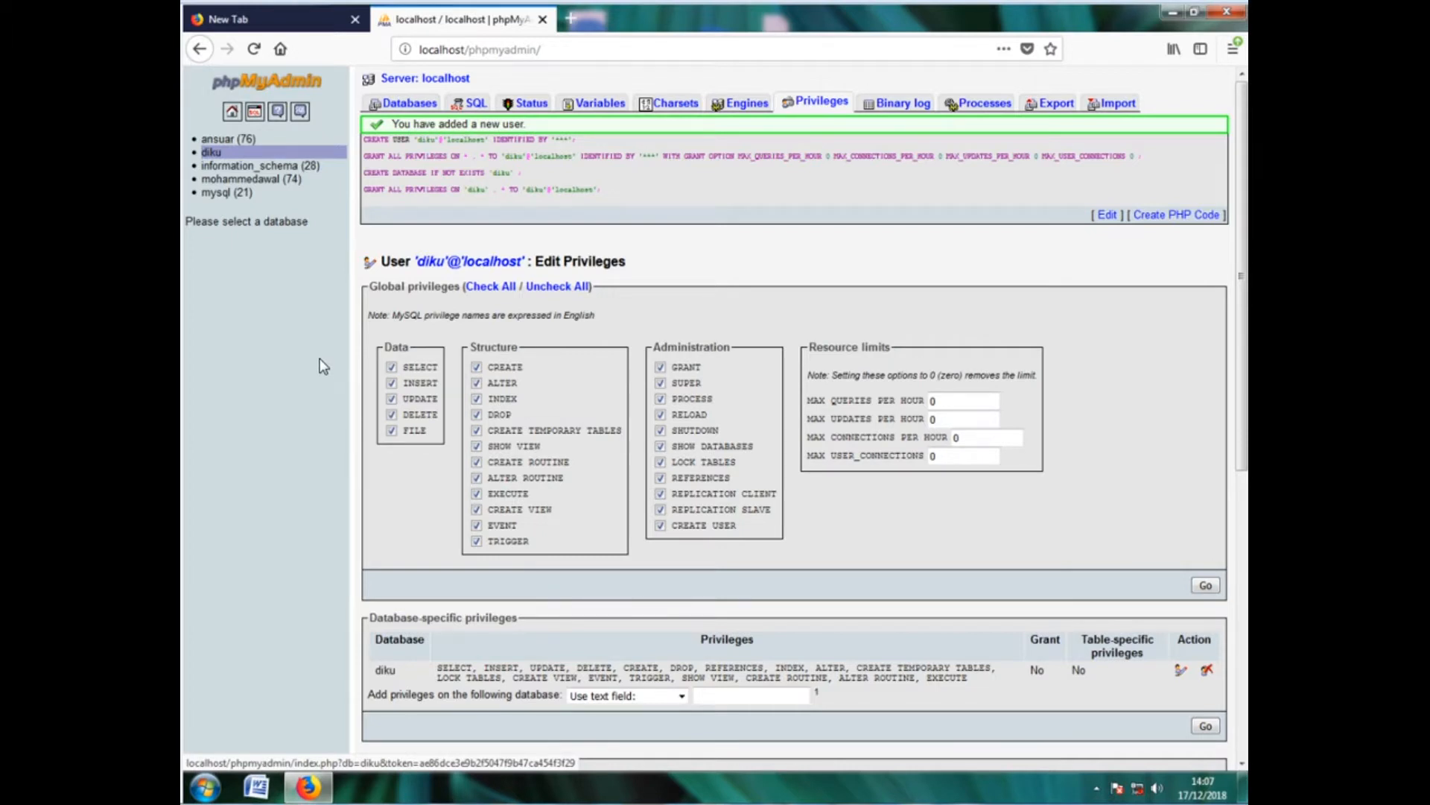
left_click(572, 17)
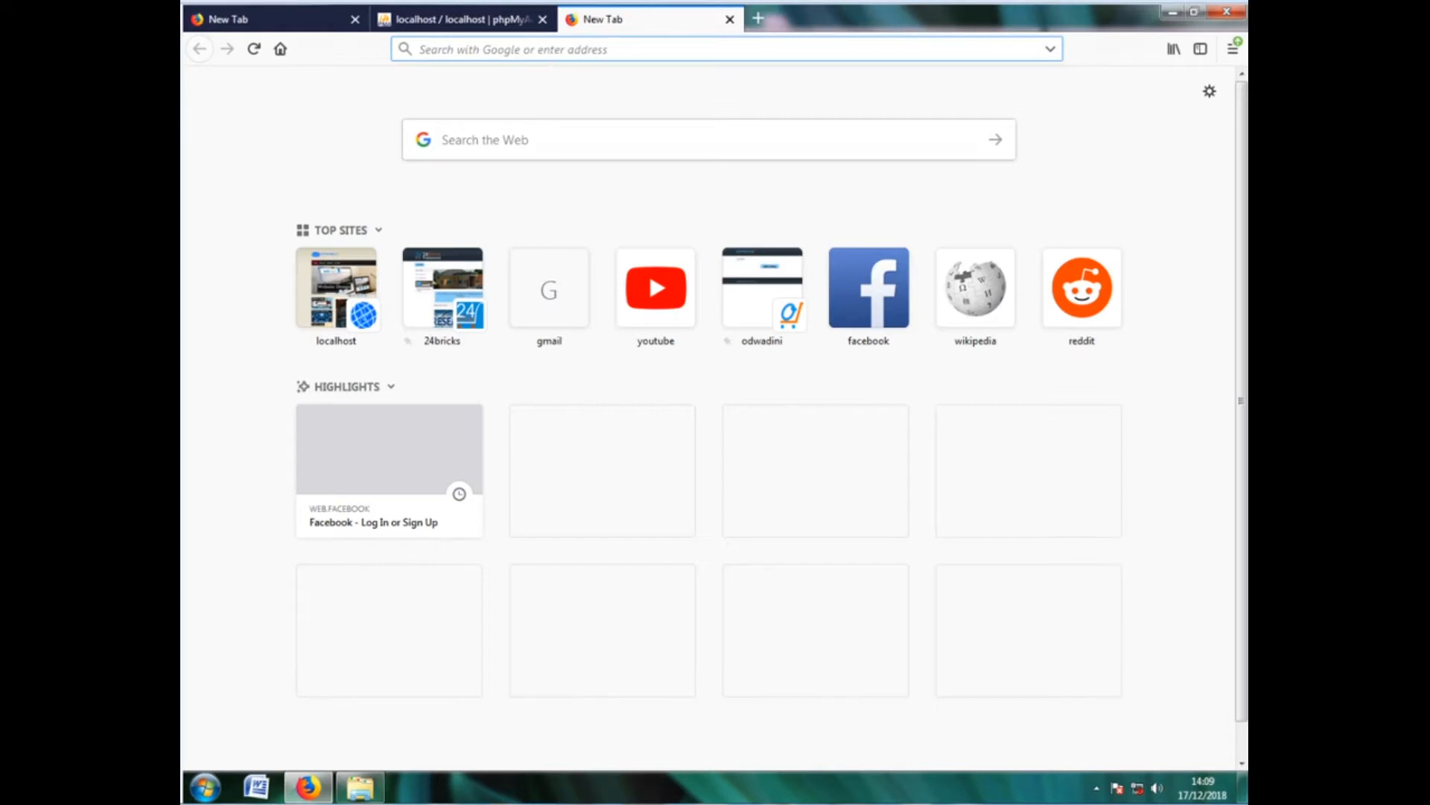
Load localhost/myfirstwebsite in Firefox to launch the Drupal installer
type("localhost/")
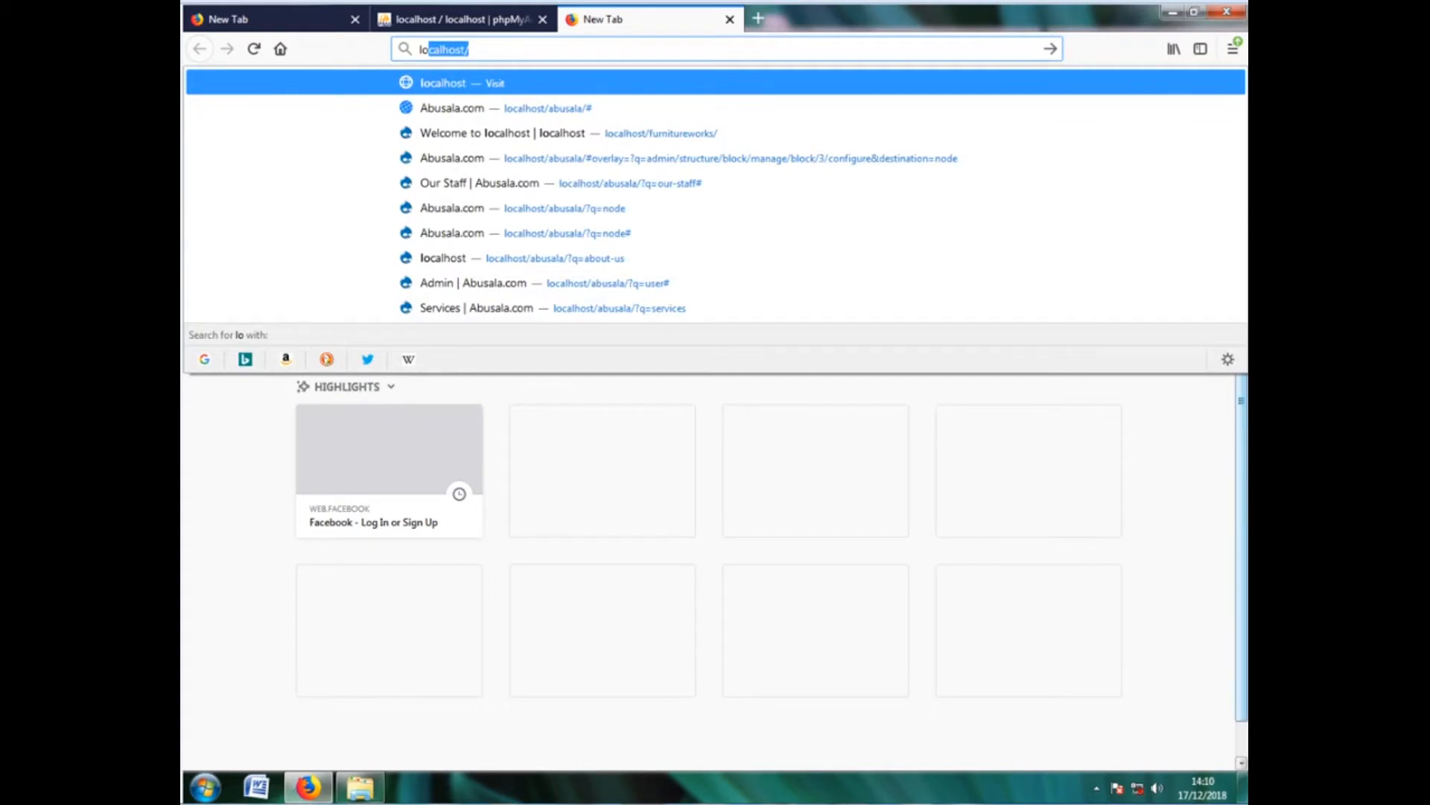
key("Return")
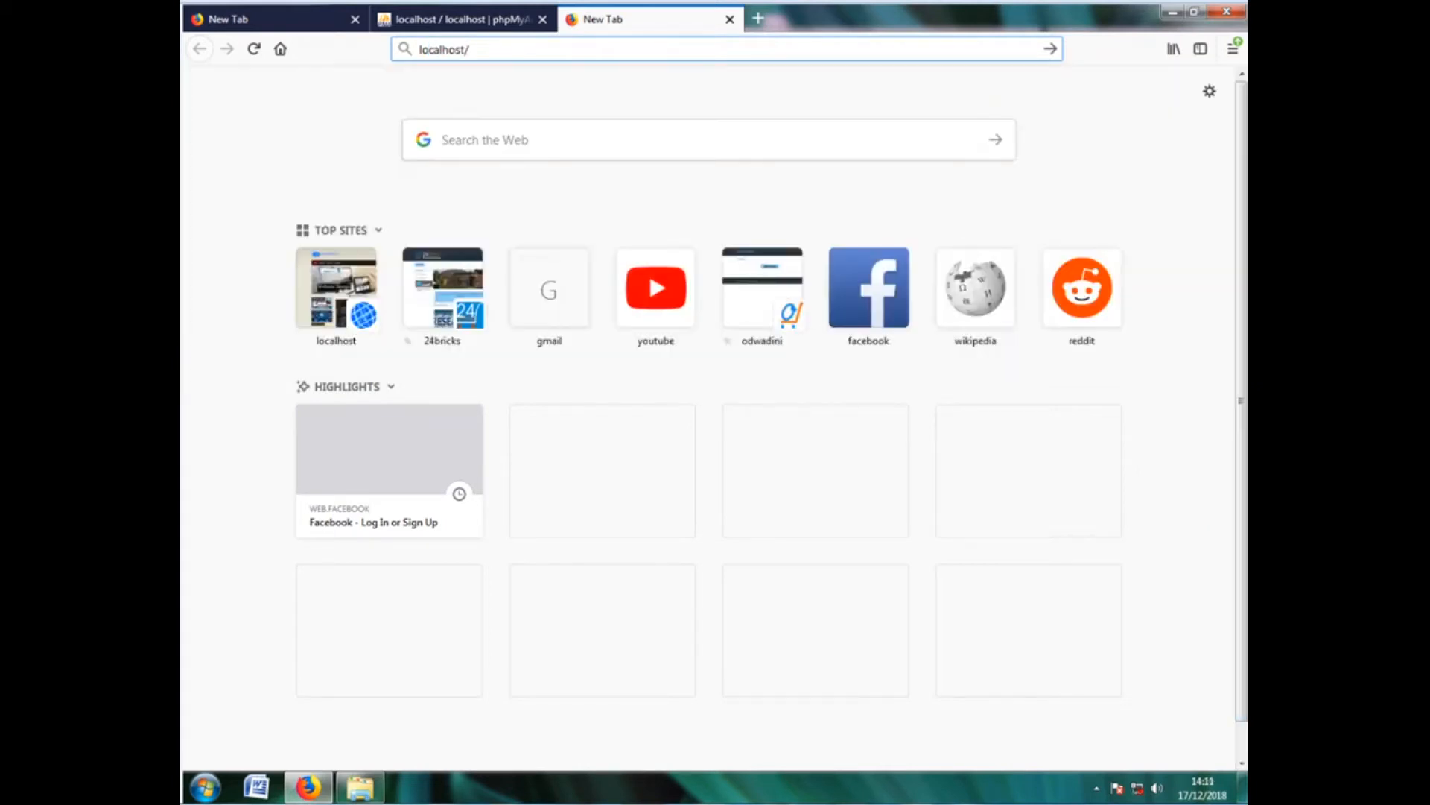
type("m")
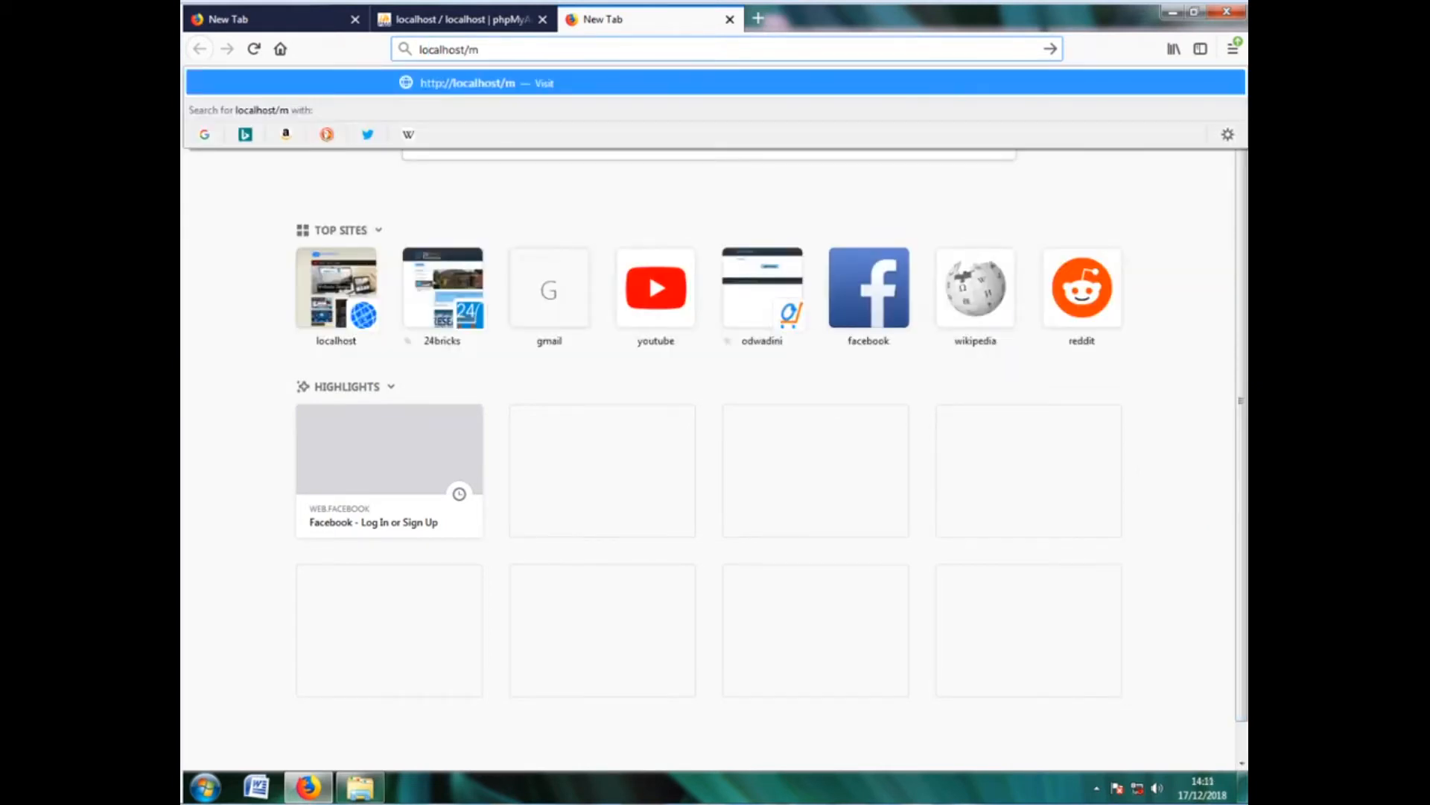
type("yfirs")
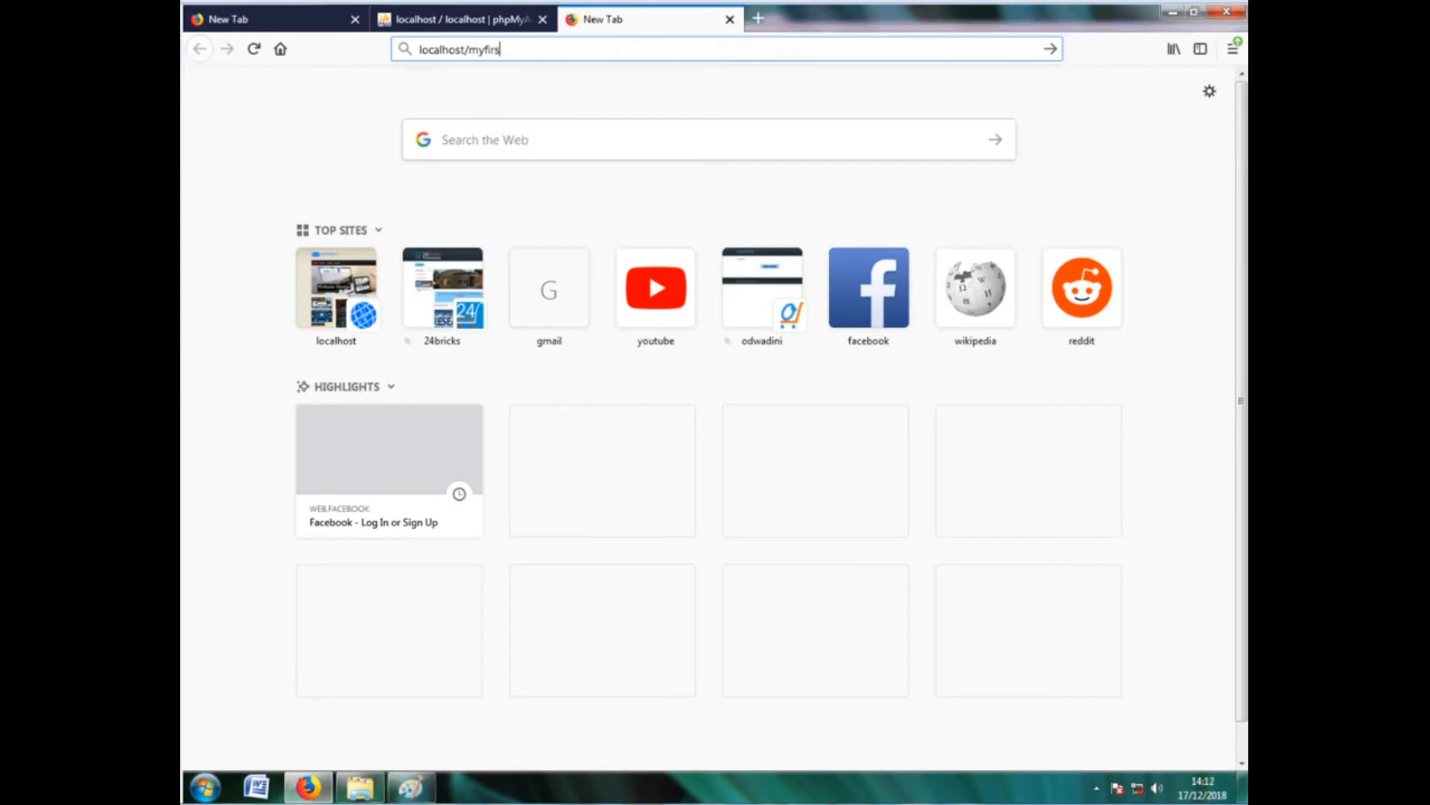
type("twebs")
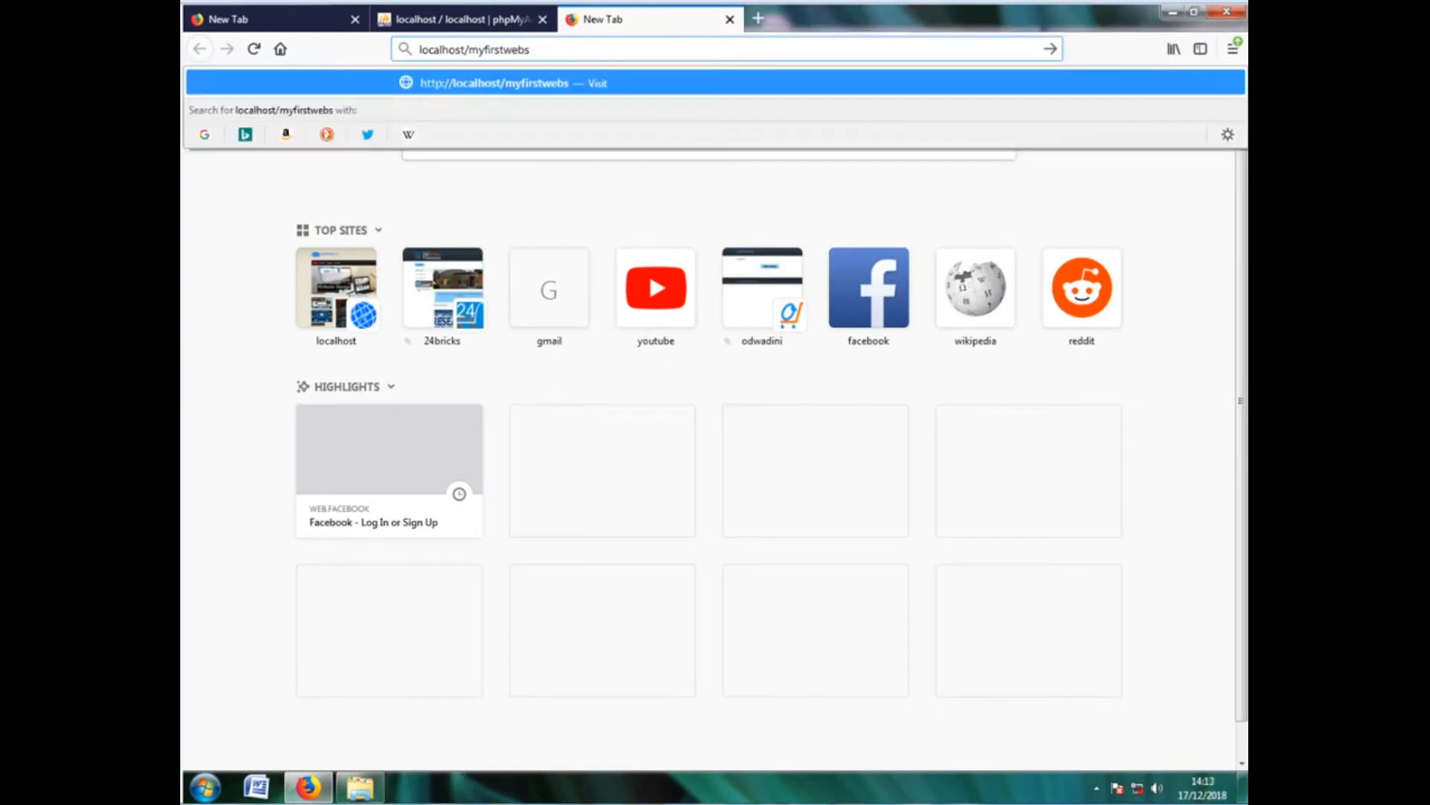
type("ite")
key("Return")
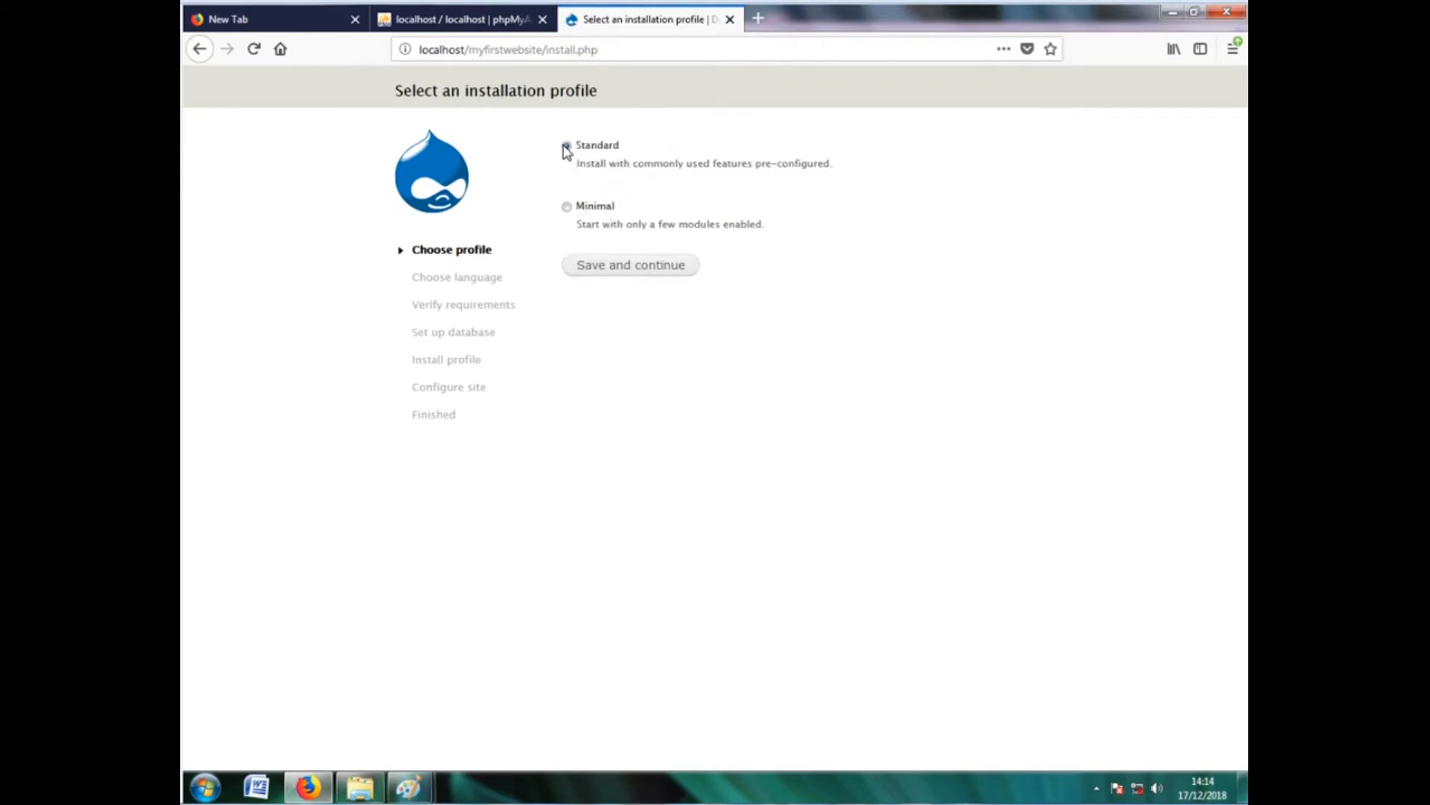
Continue the installer with the Standard profile and English language
left_click(601, 266)
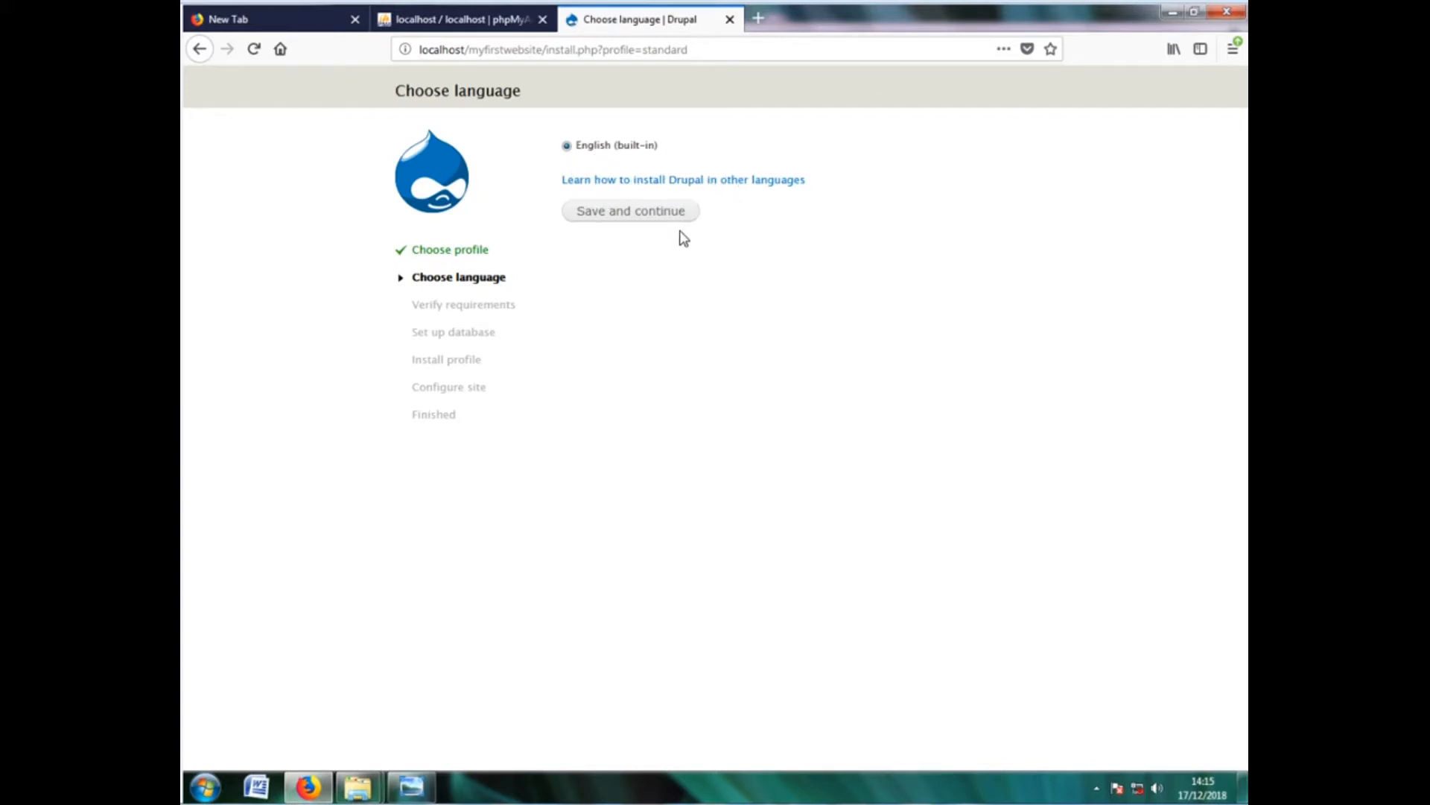
left_click(614, 214)
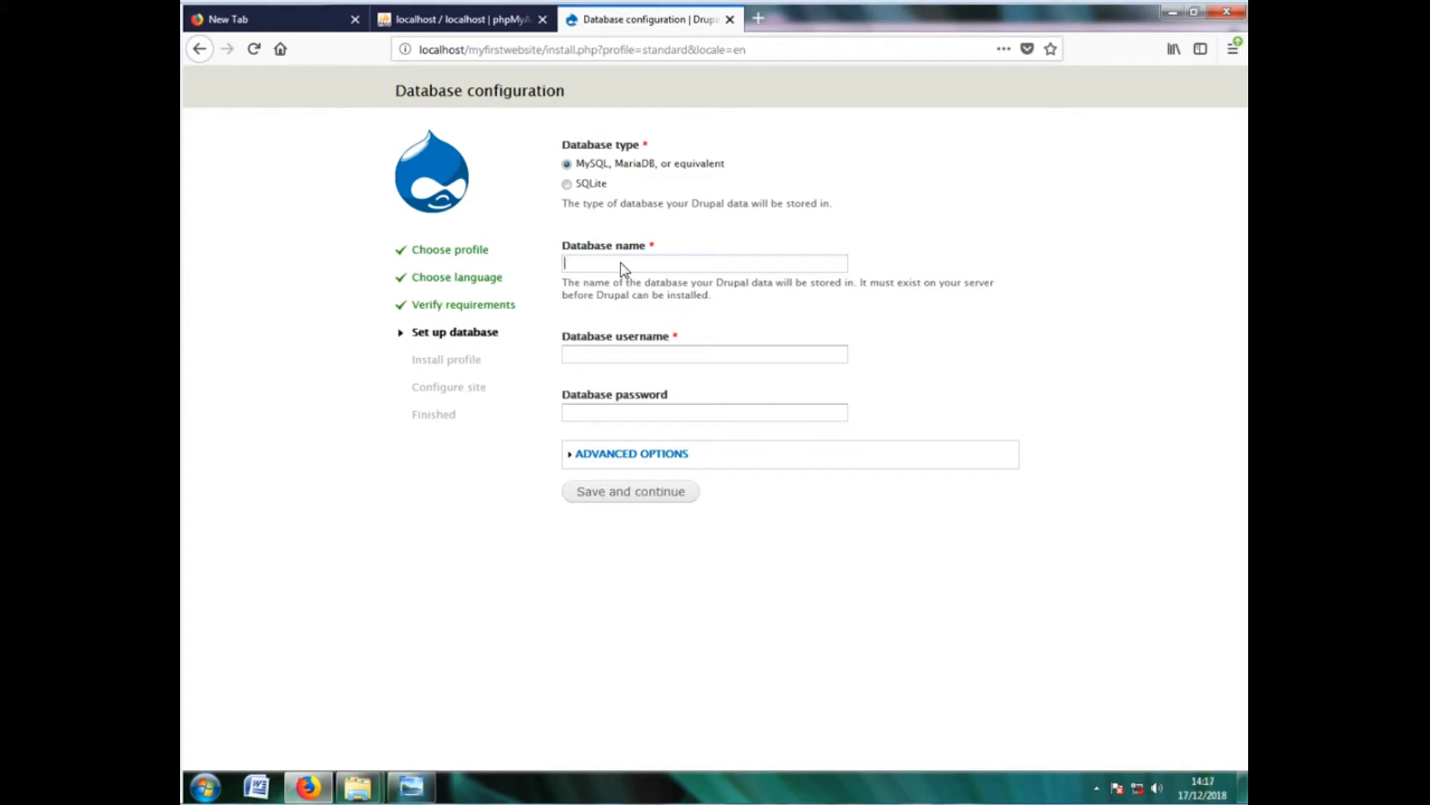
Enter diku as database name and username, add the database password, and expand Advanced Options
type("diku")
left_click(612, 354)
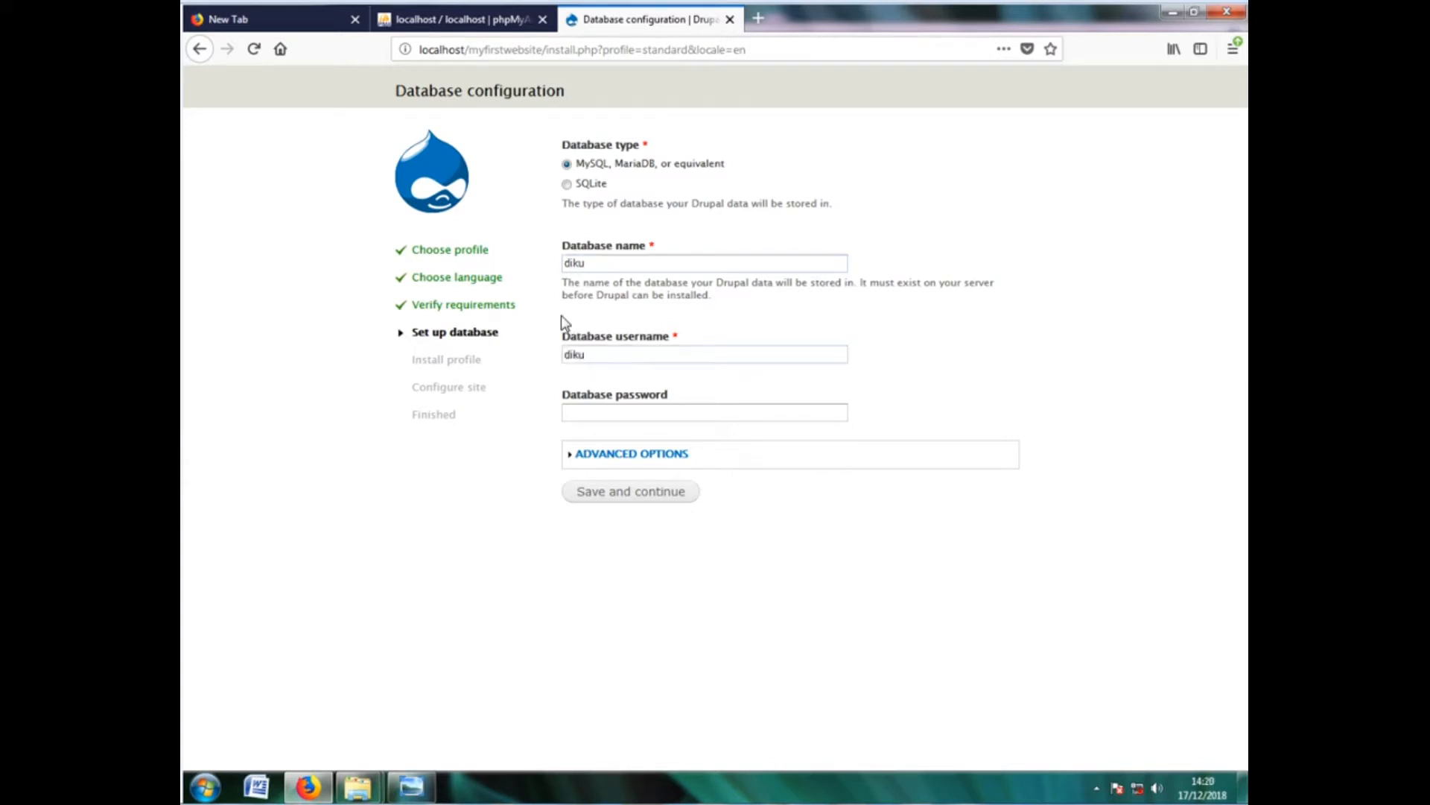
left_click(599, 417)
type("•••")
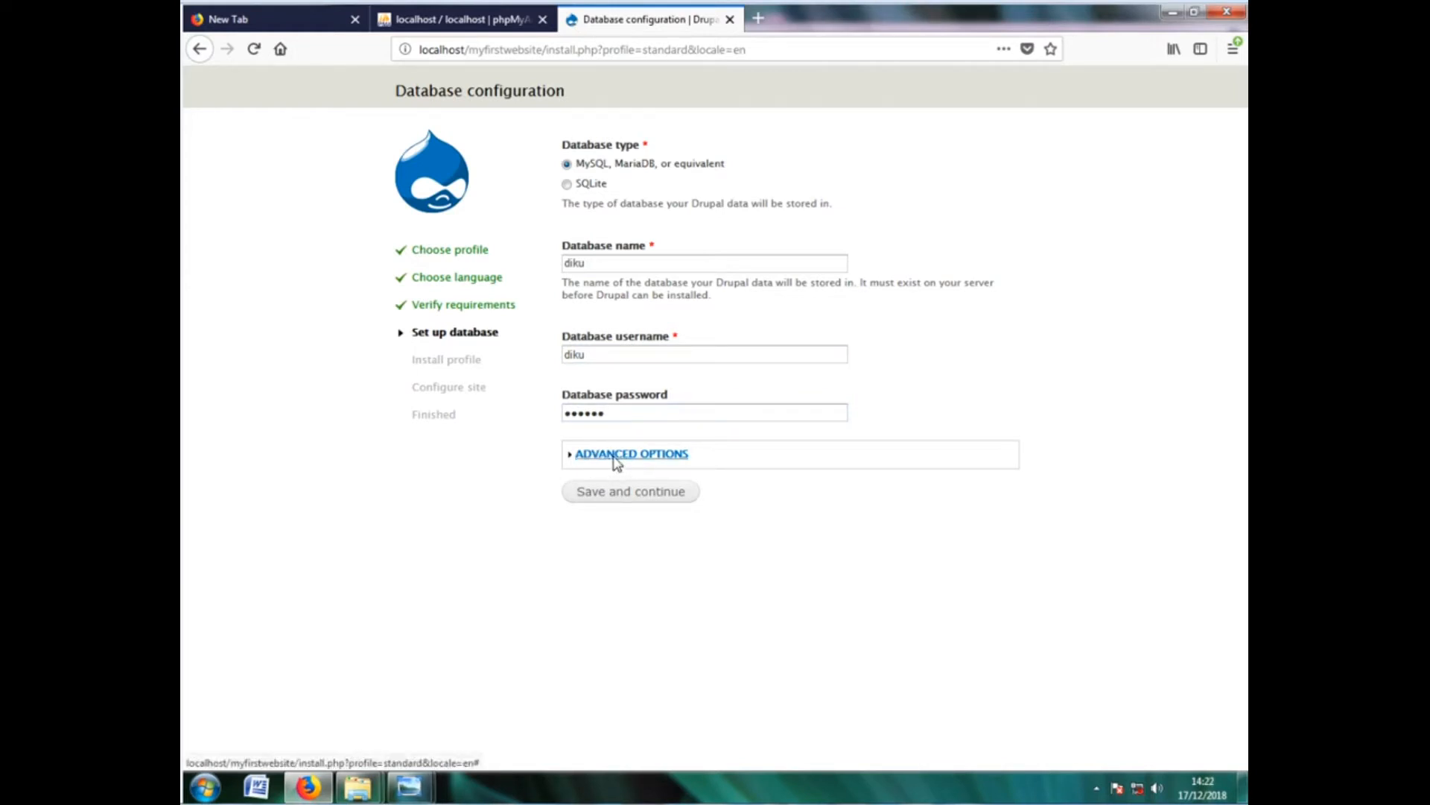
left_click(612, 456)
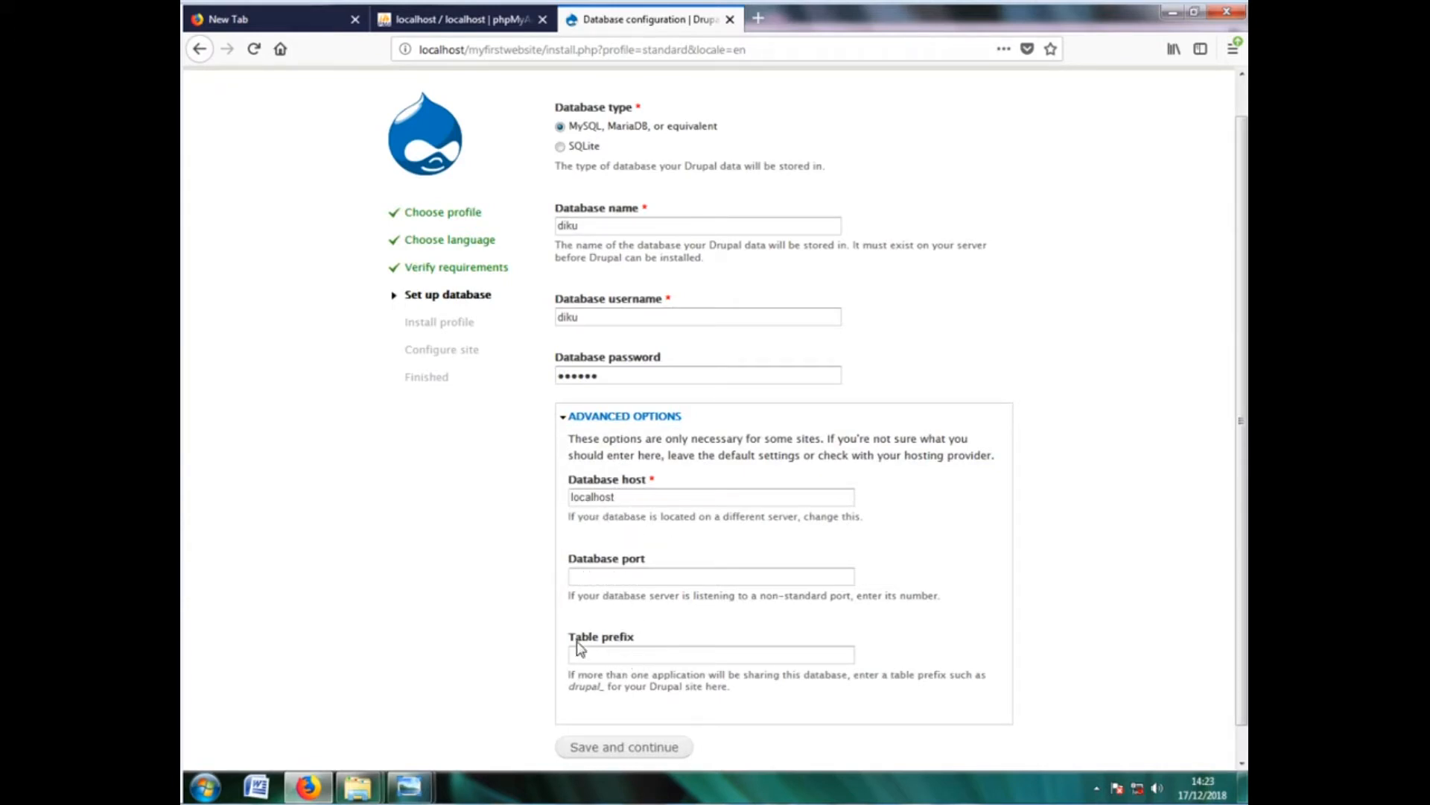
Save the database settings and let Drupal install until Configure site appears
left_click(608, 748)
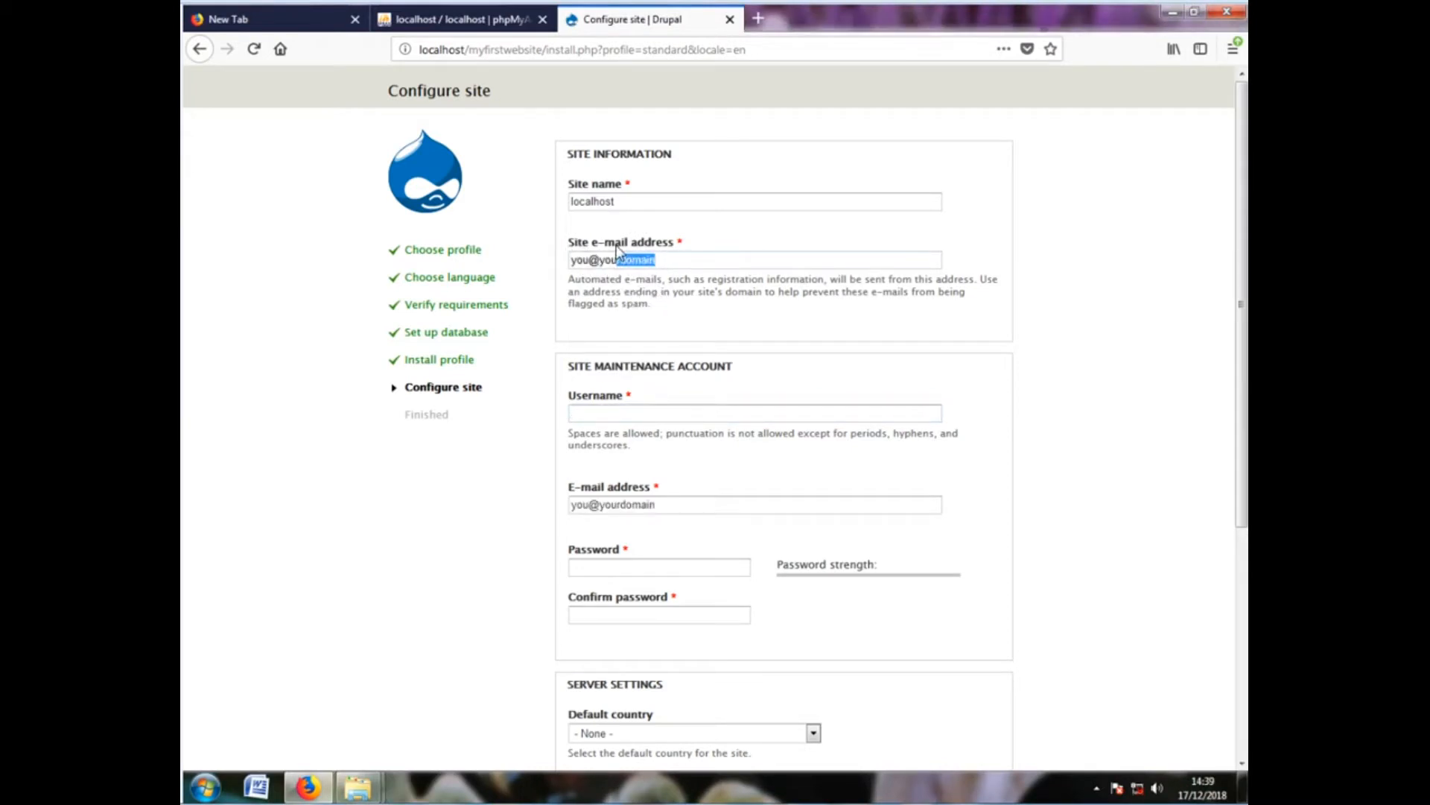
Fill in the site e-mail, set username admin, and complete the account e-mail from suggestions
triple_click(655, 266)
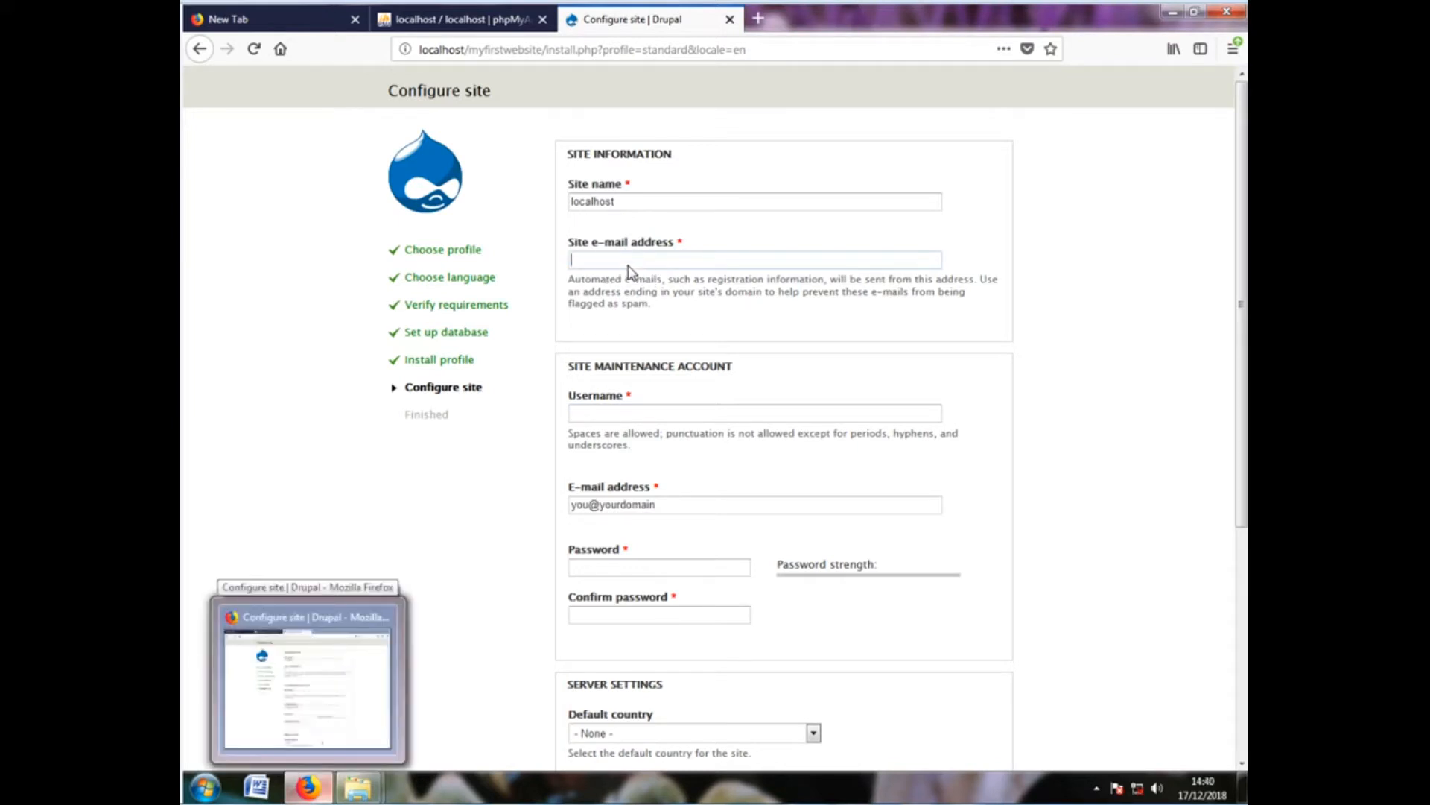
type("y")
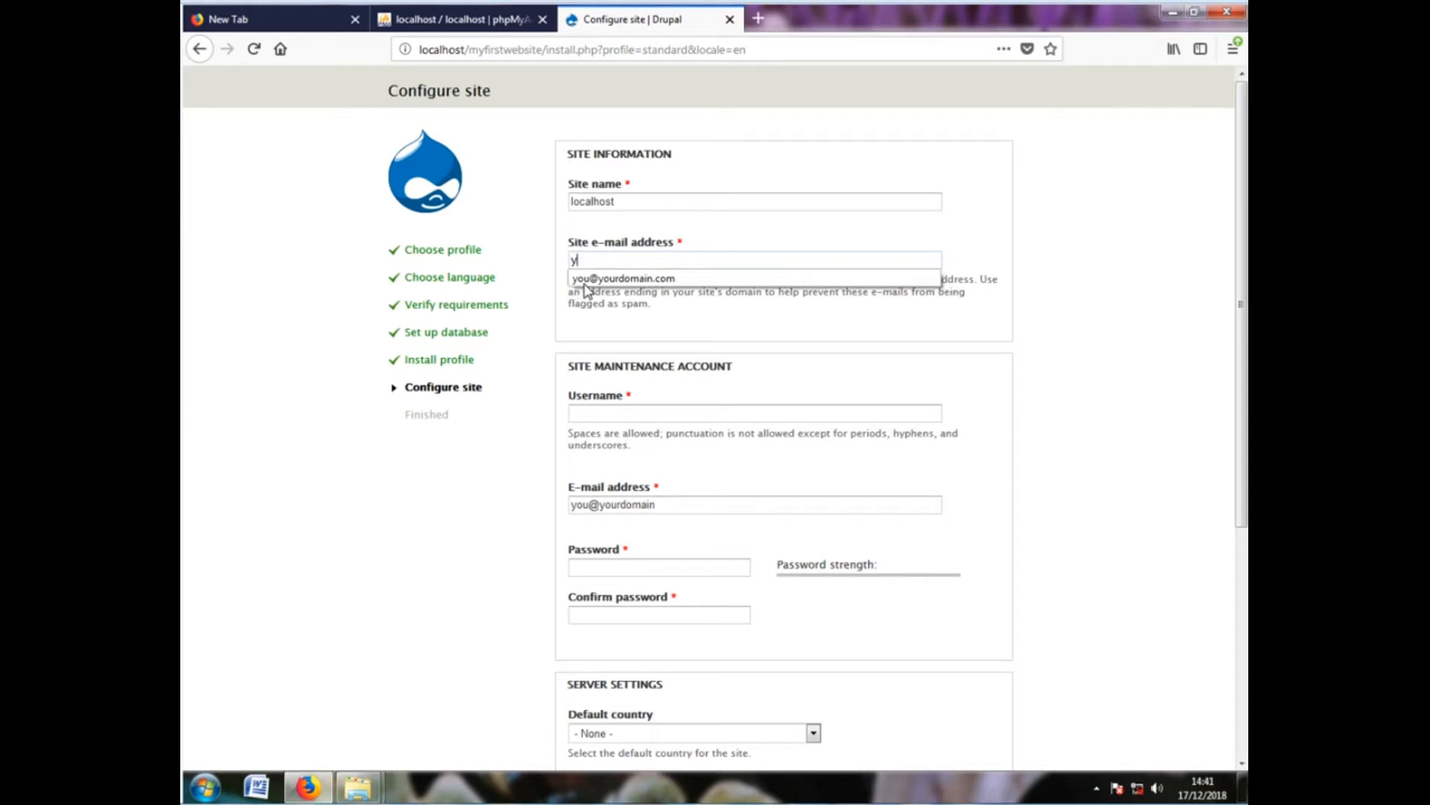
left_click(628, 280)
left_click(585, 415)
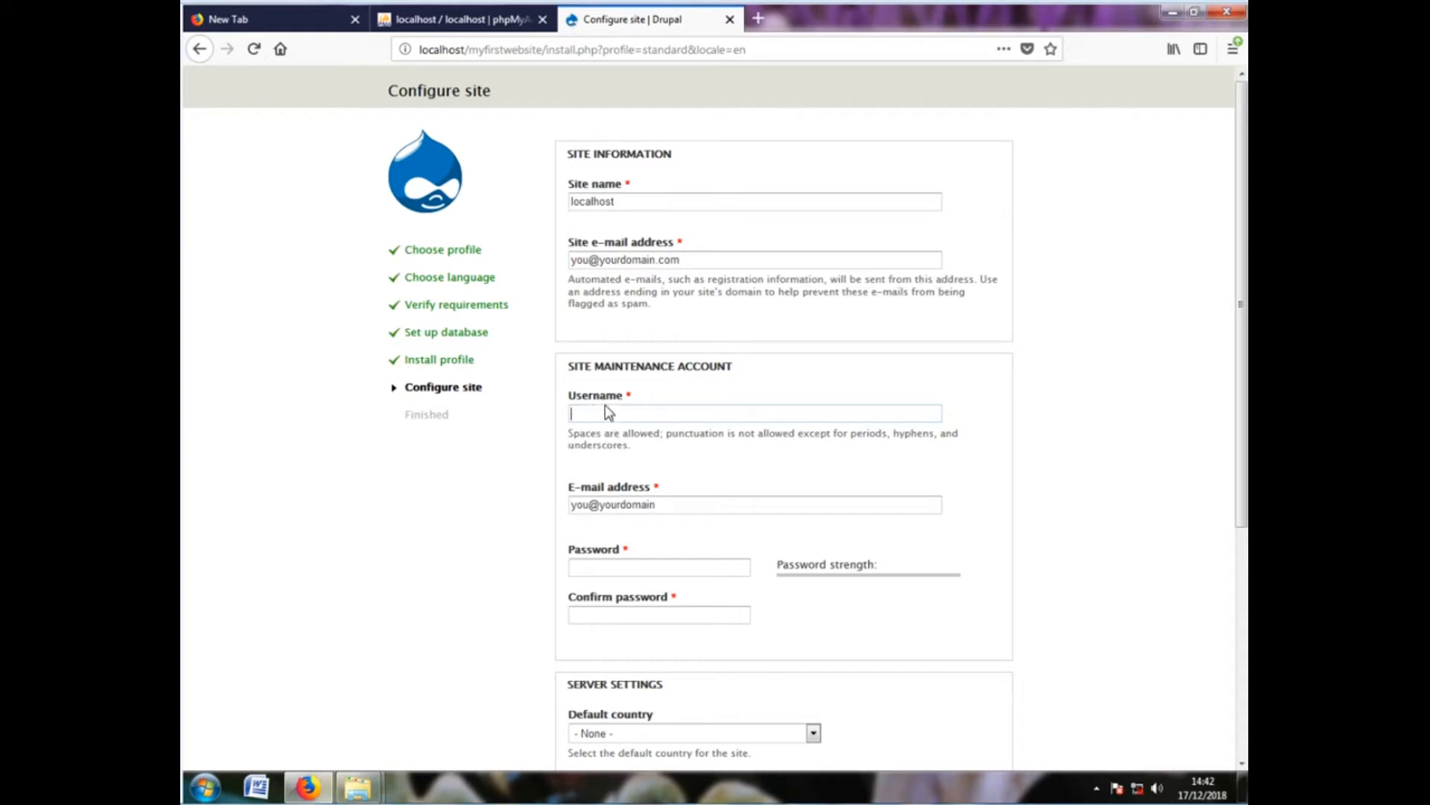
type("a")
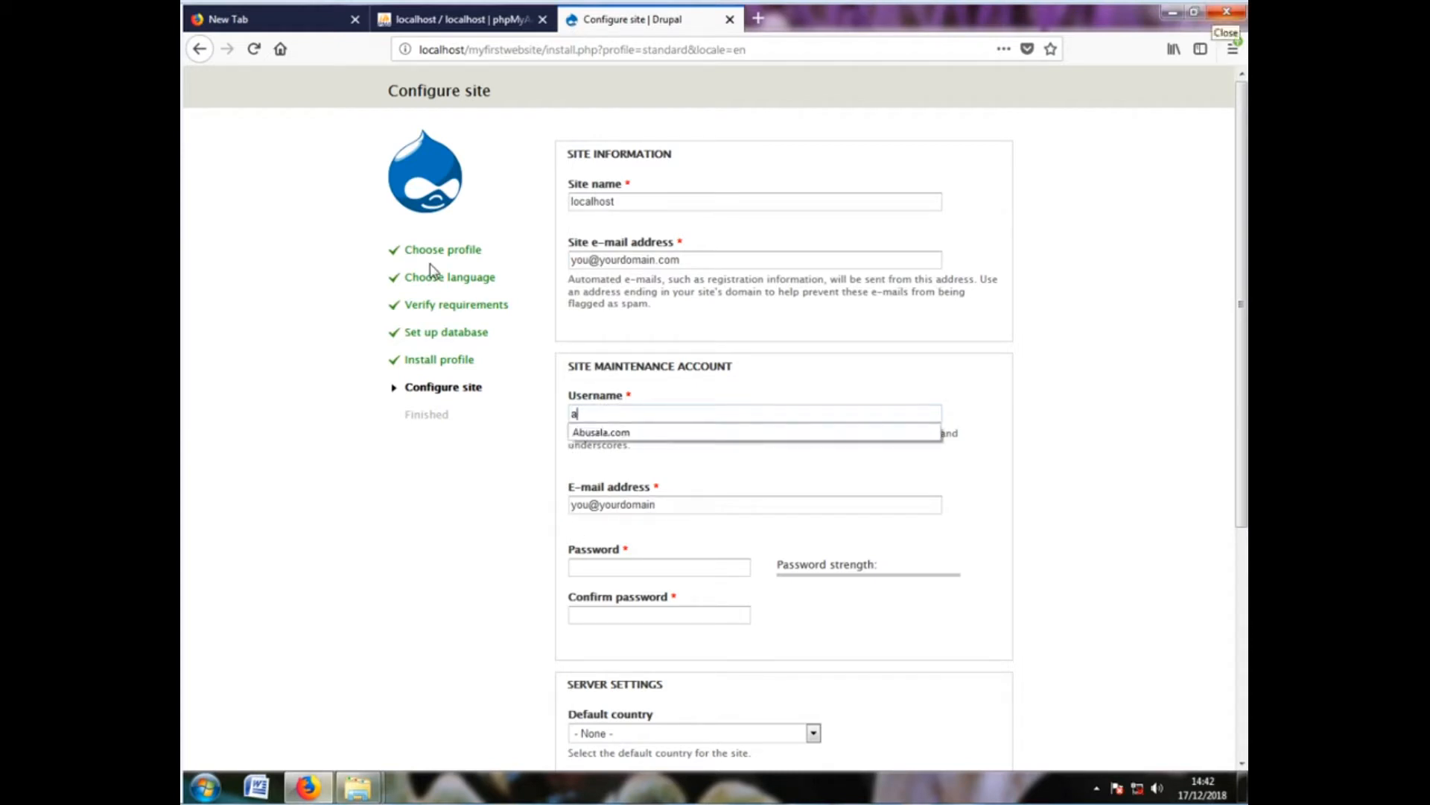
type("dmin")
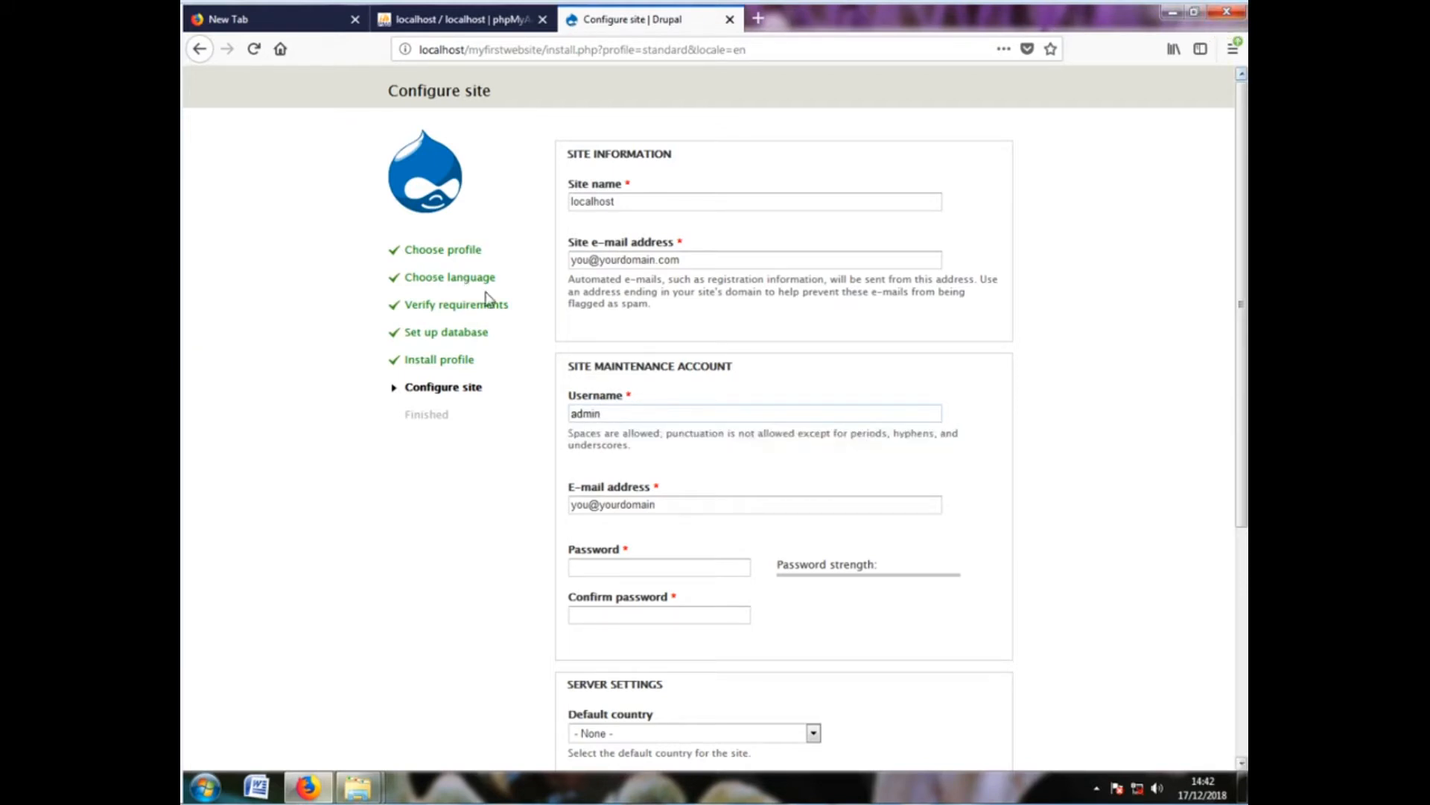
left_click(670, 509)
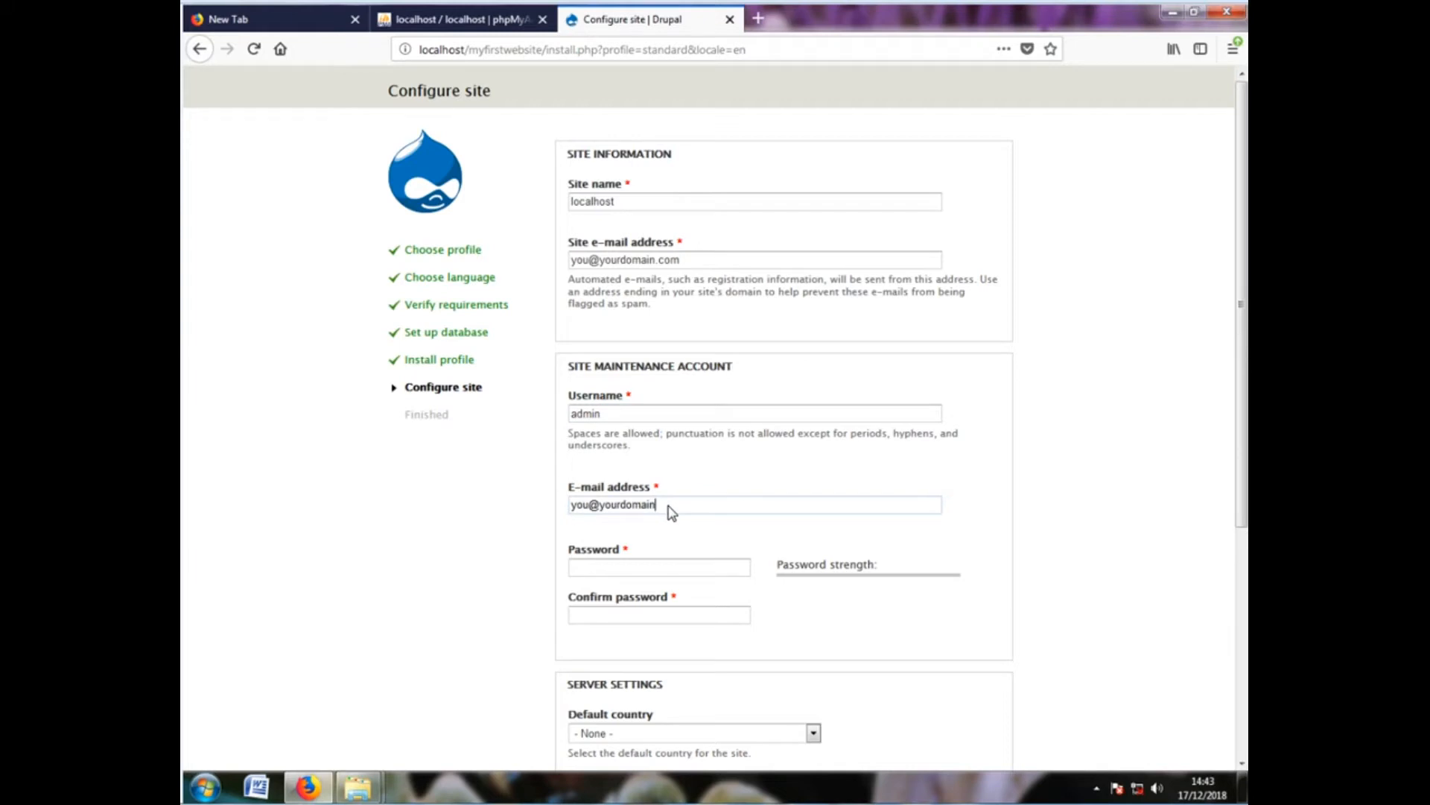
type(".")
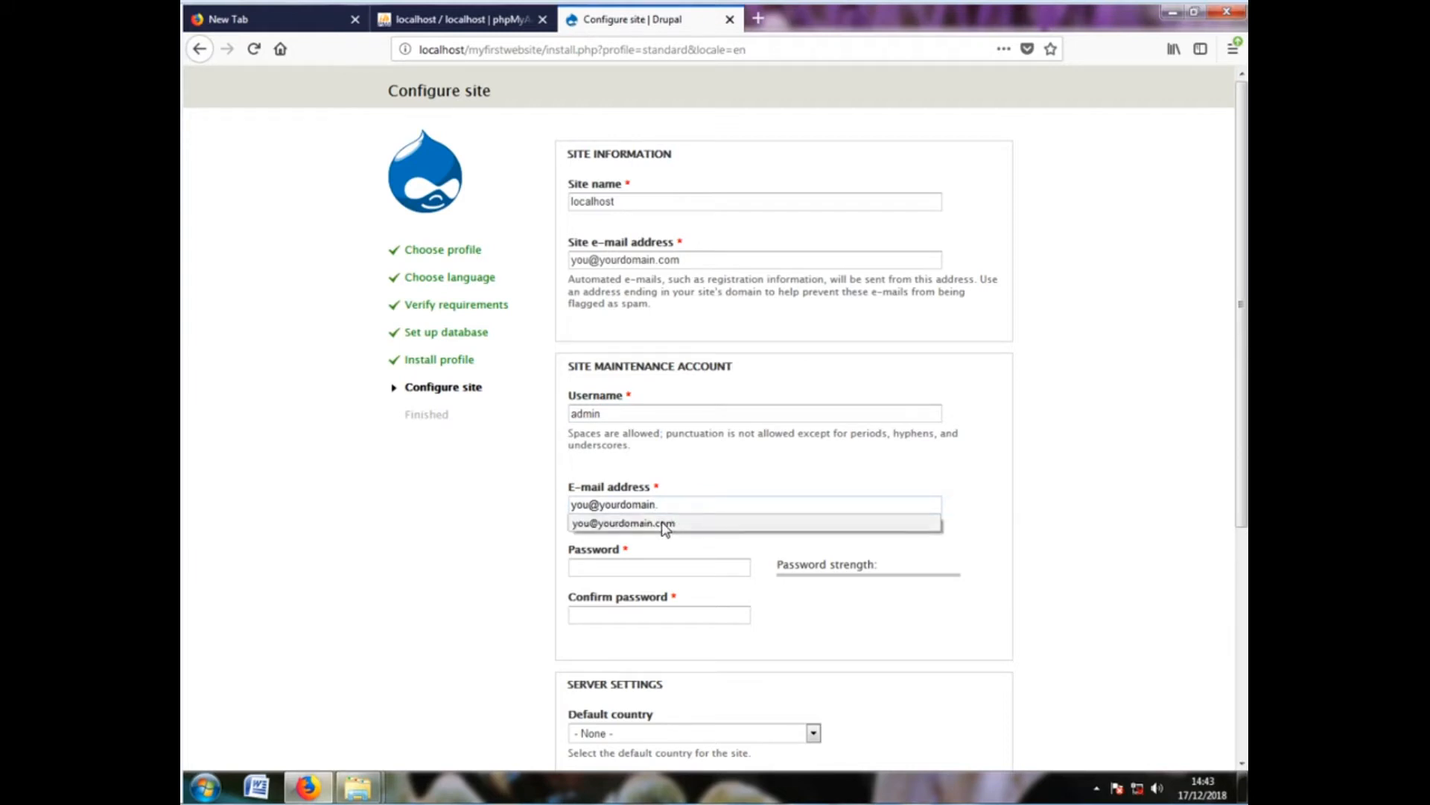
left_click(664, 524)
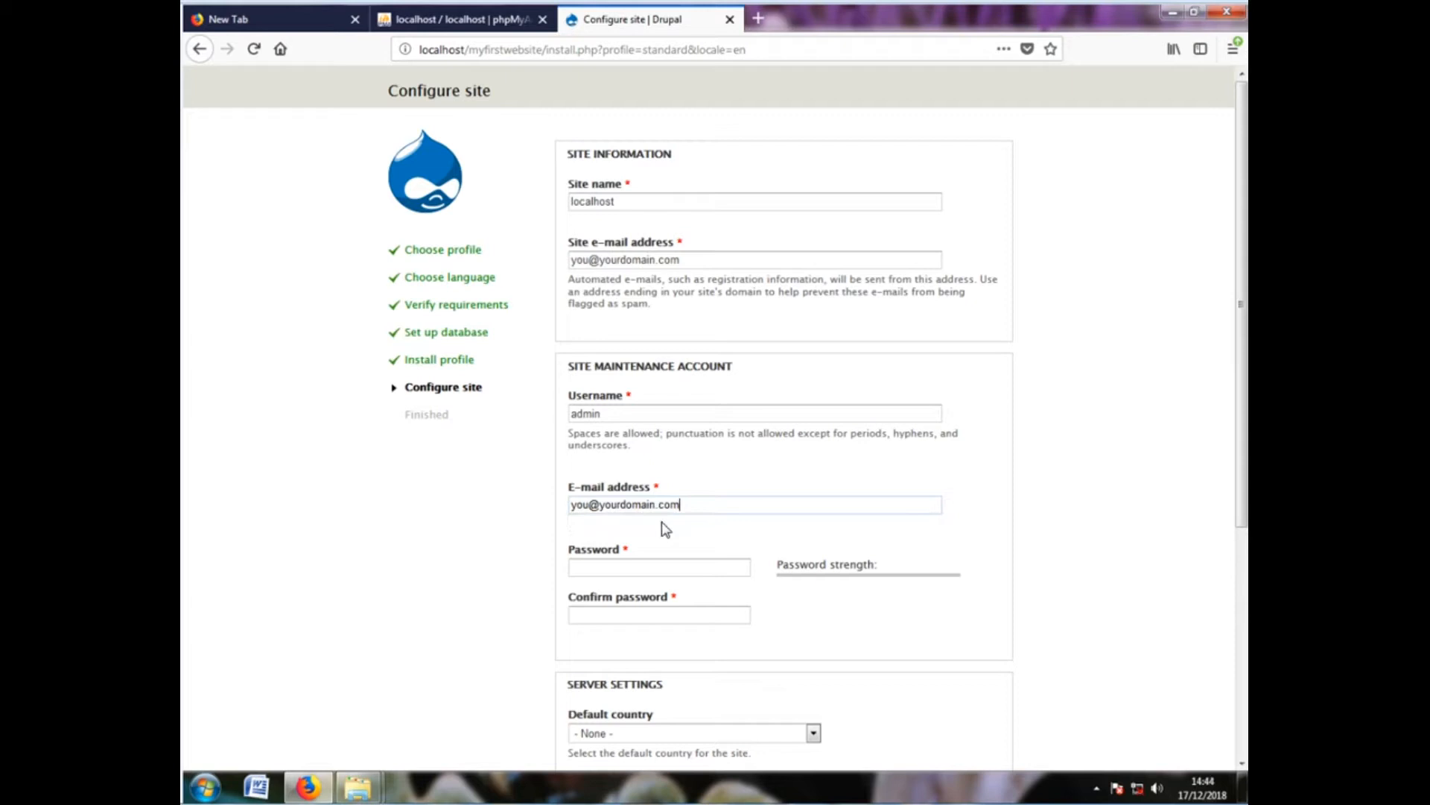
Enter the maintenance account password and confirm it so both match
left_click(605, 573)
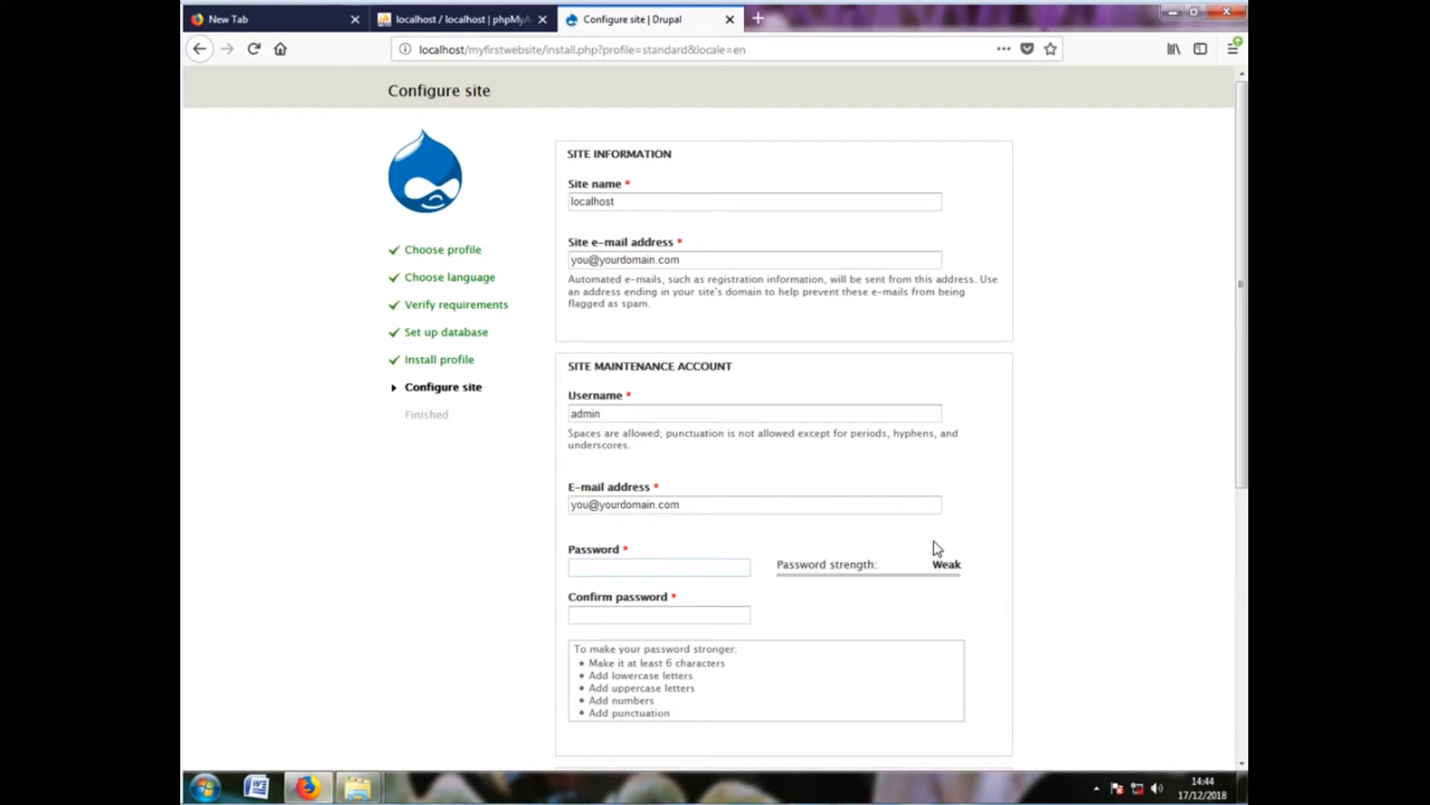
type("12")
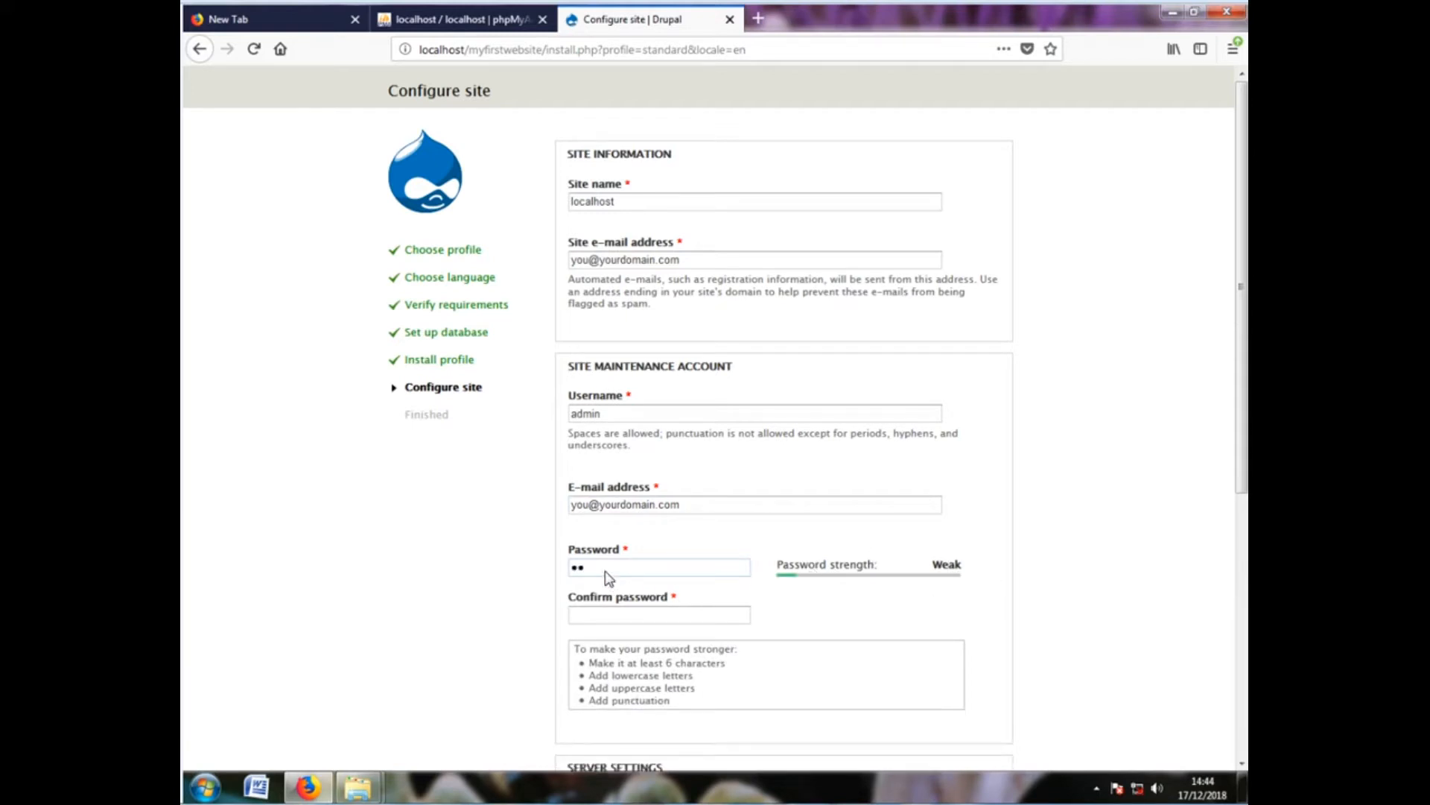
type("3456")
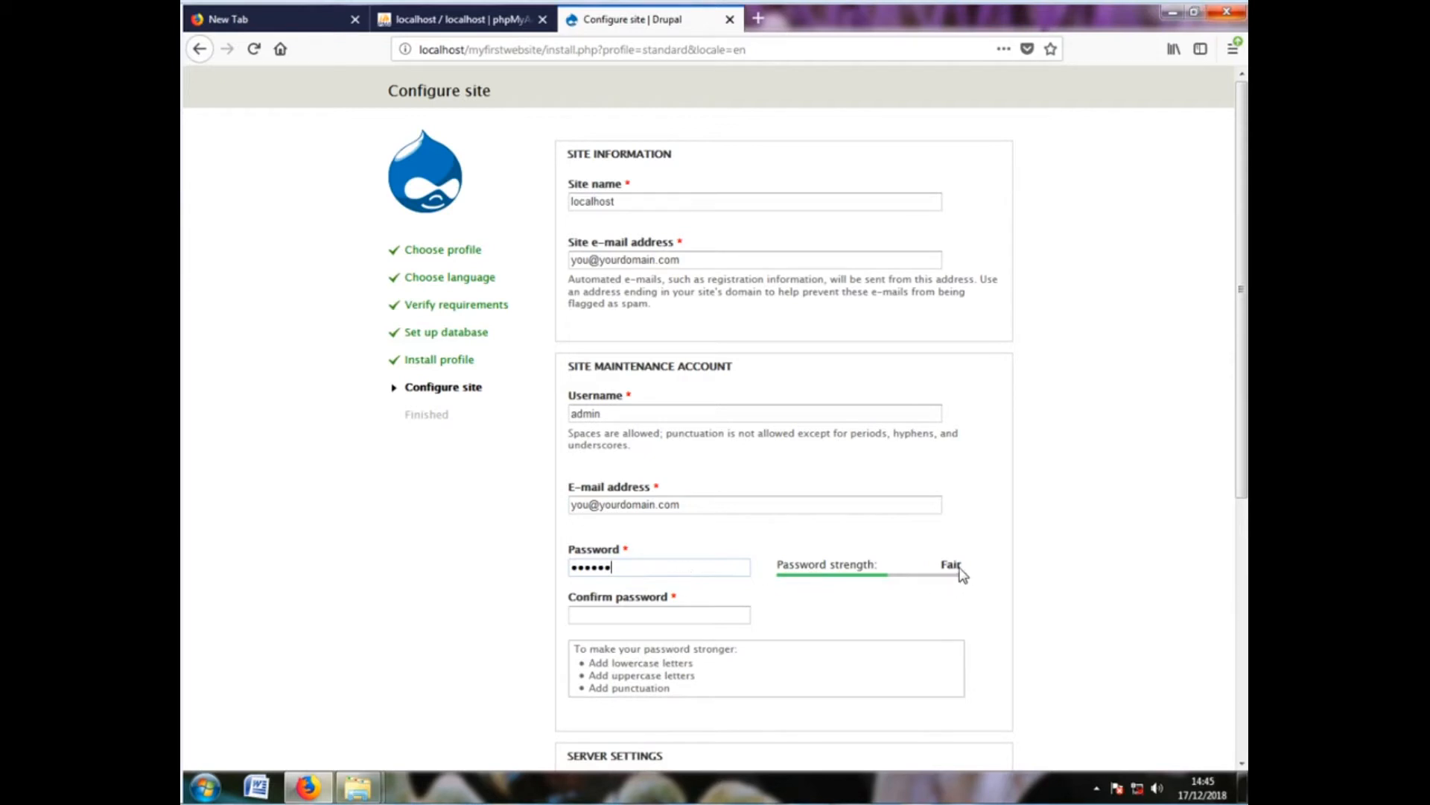
left_click(609, 615)
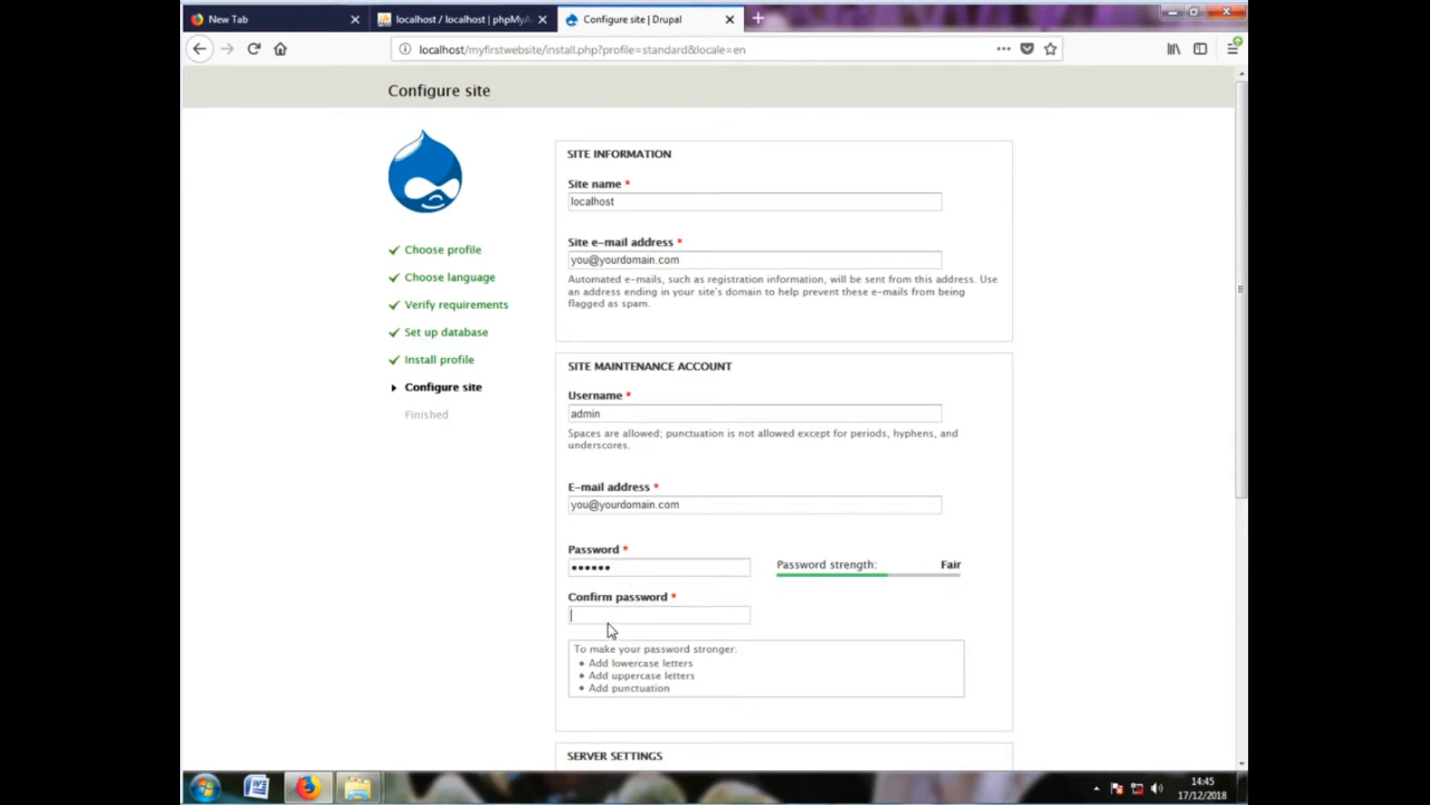
type("1234")
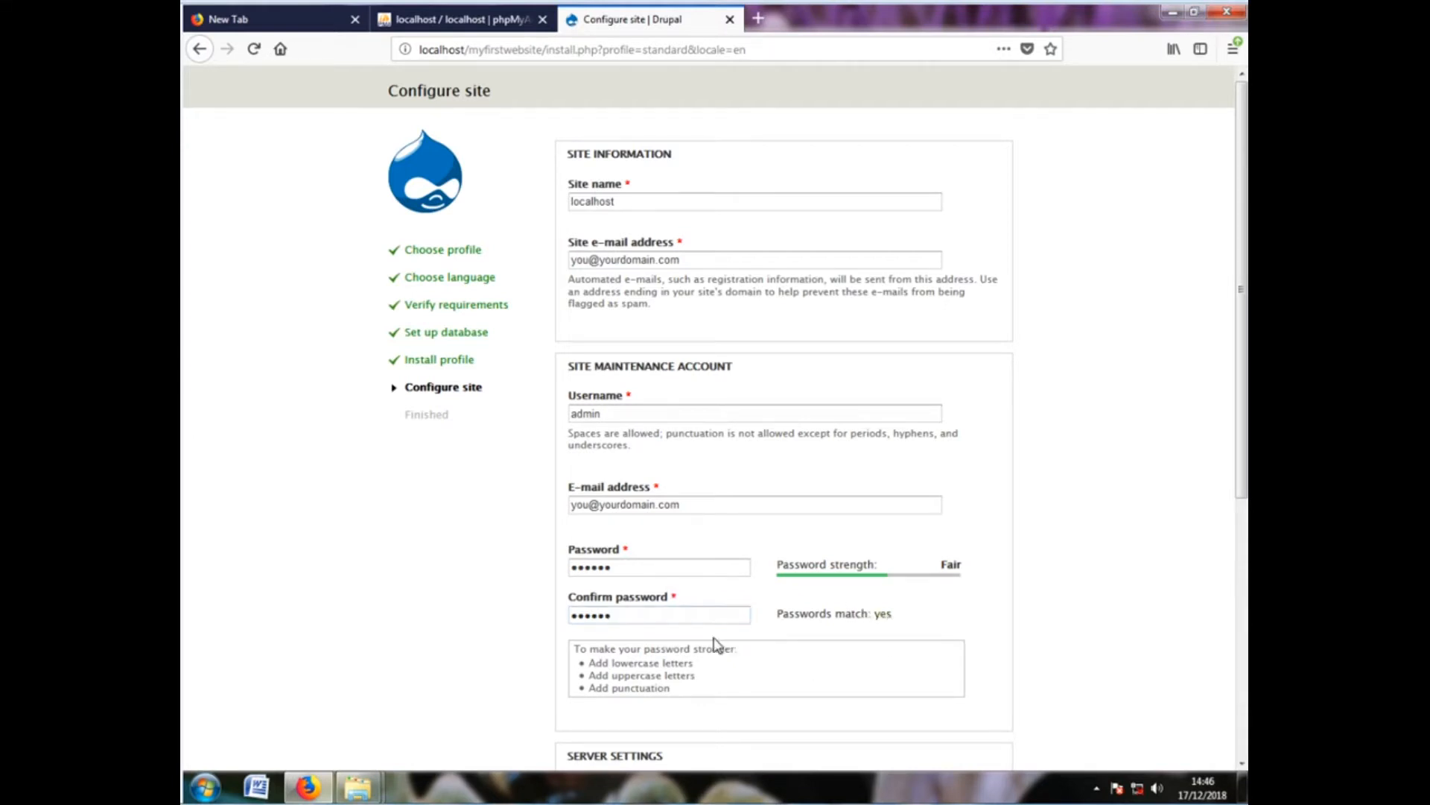
Choose Ghana as the default country and keep Europe/London as the default time zone
scroll(670, 596, "down", 5)
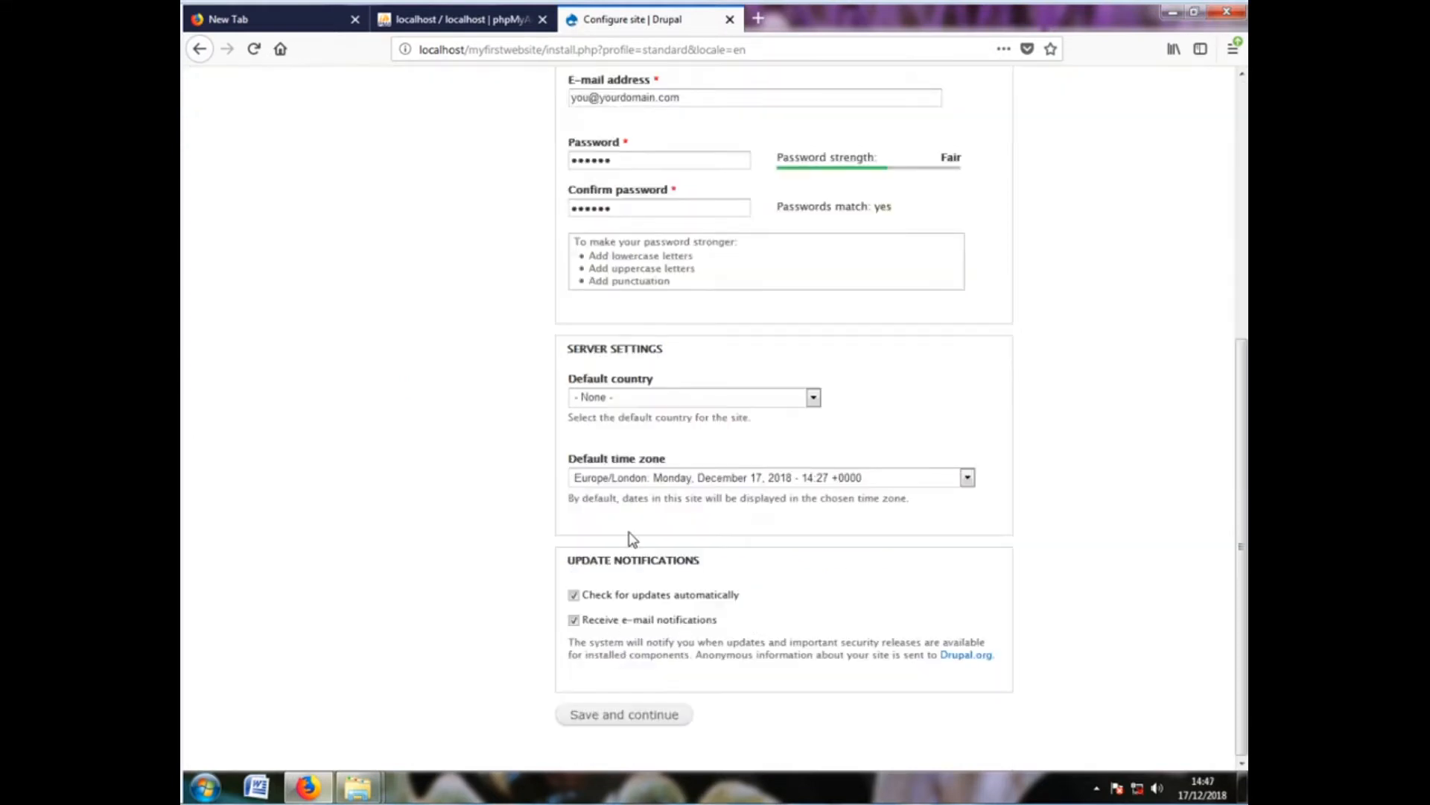
left_click(606, 402)
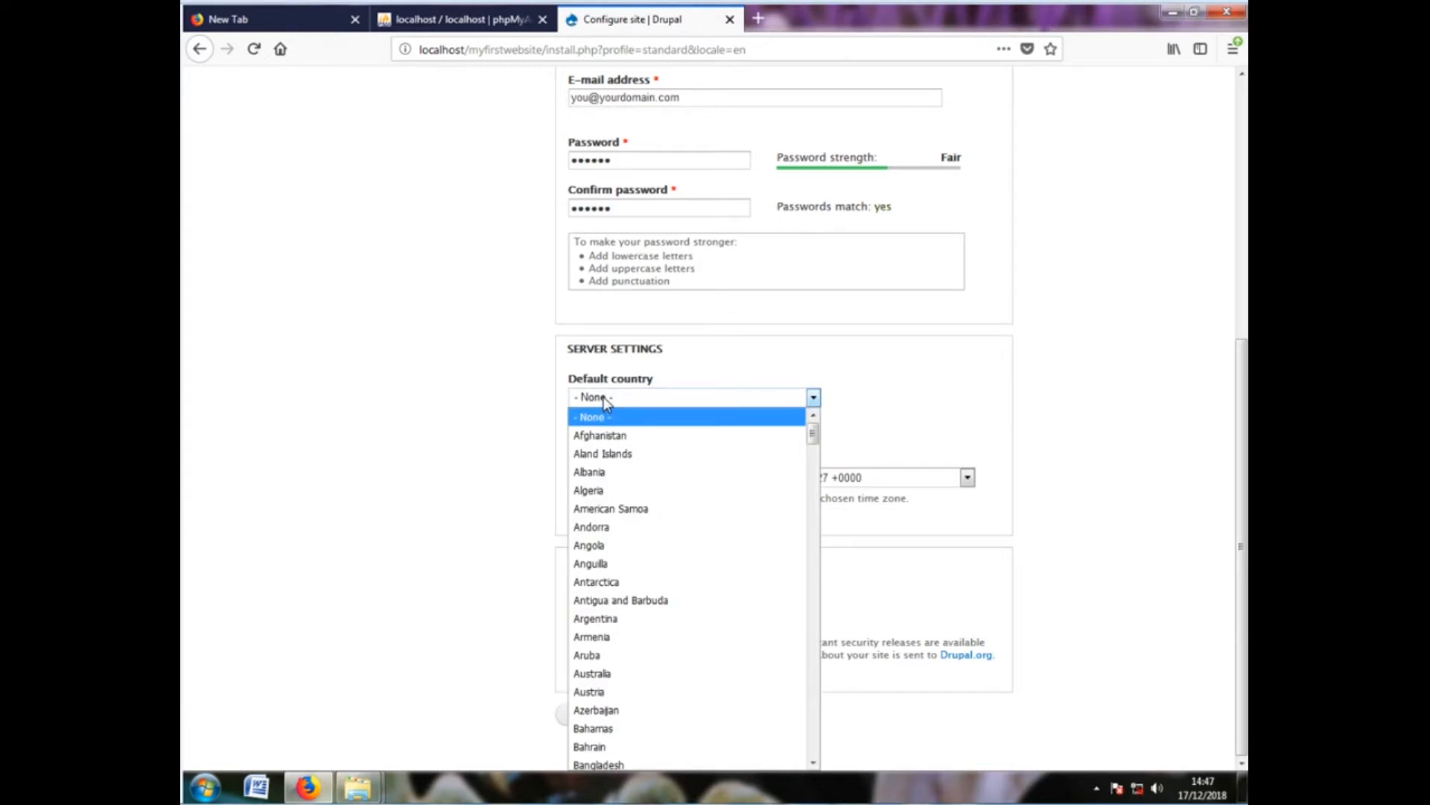
type("gh")
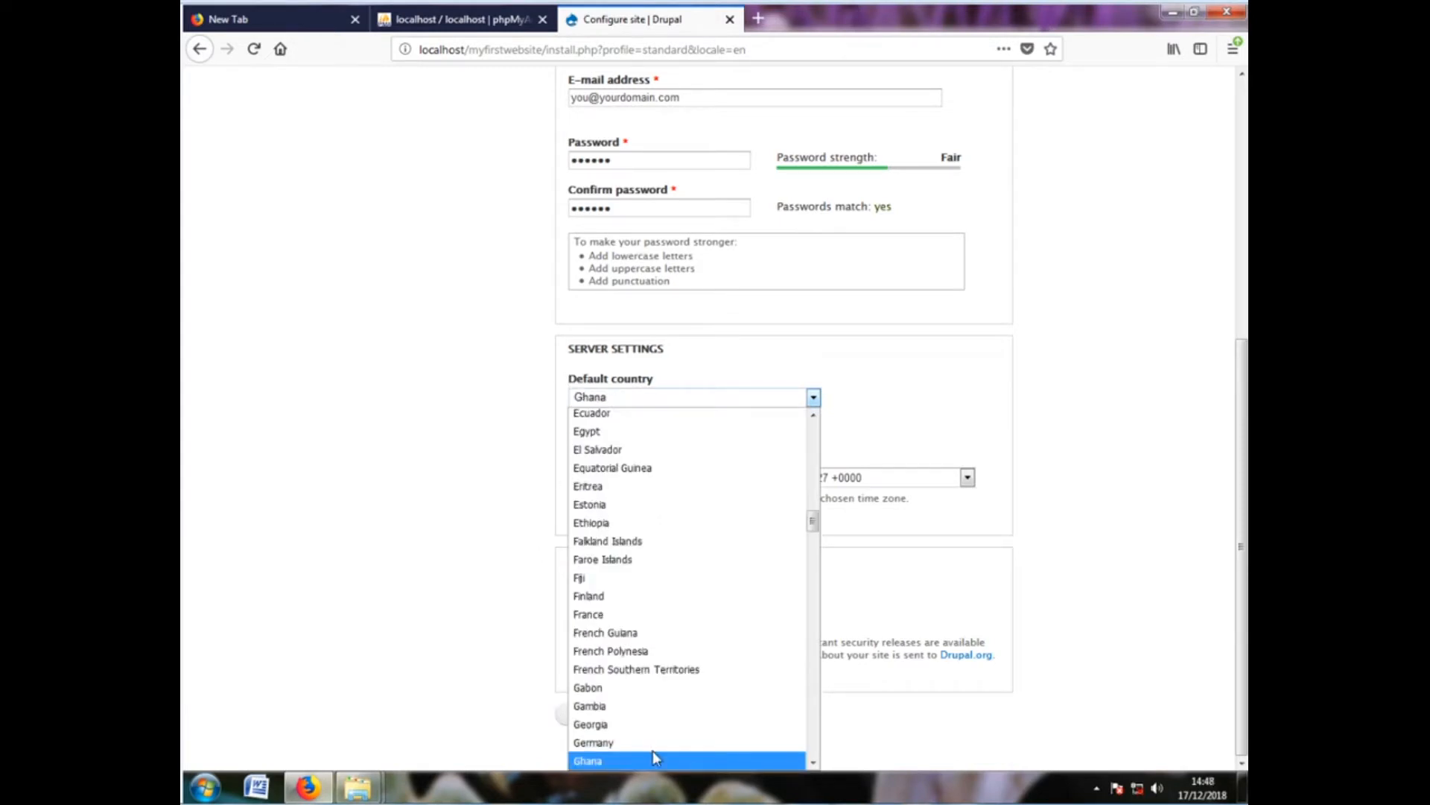
left_click(605, 762)
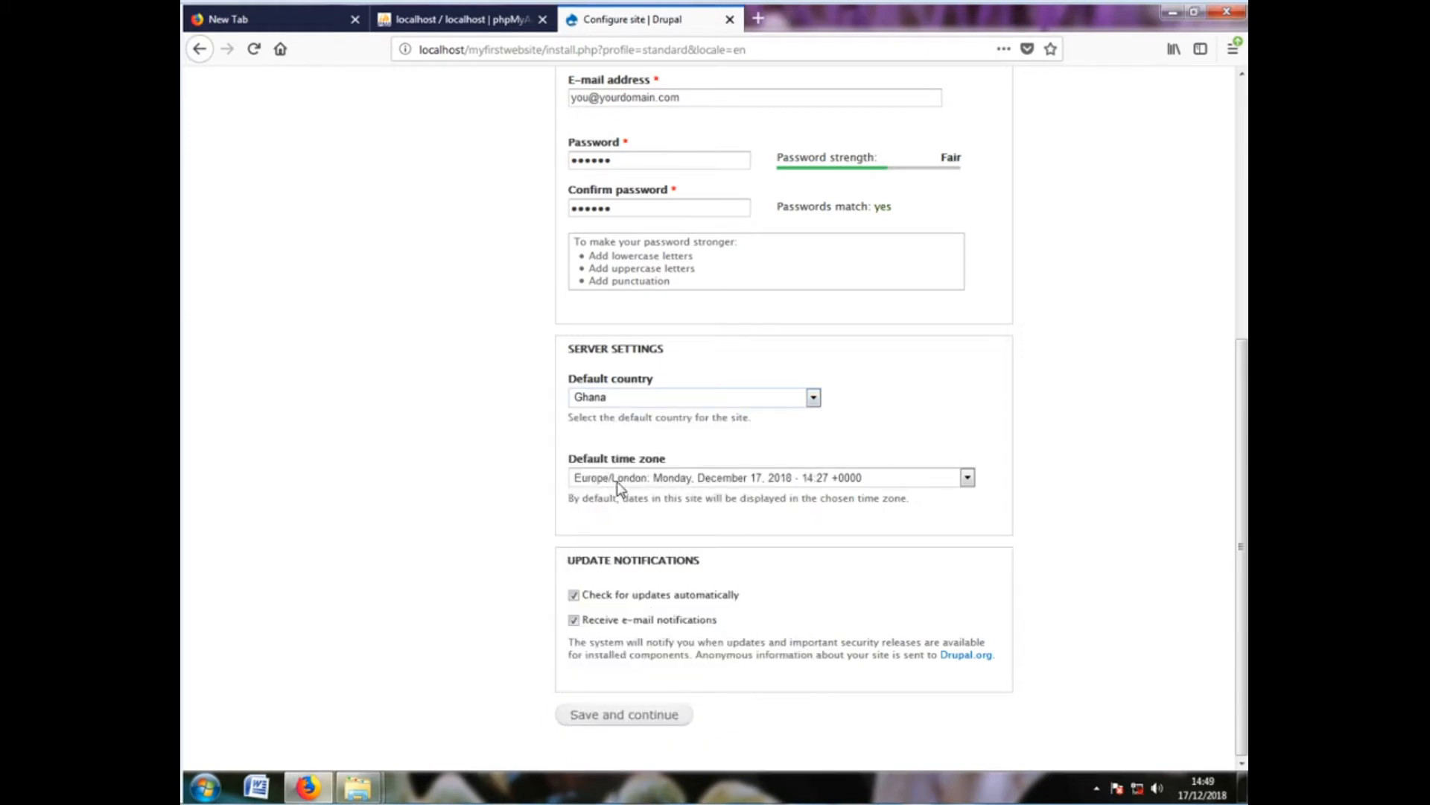
left_click(646, 478)
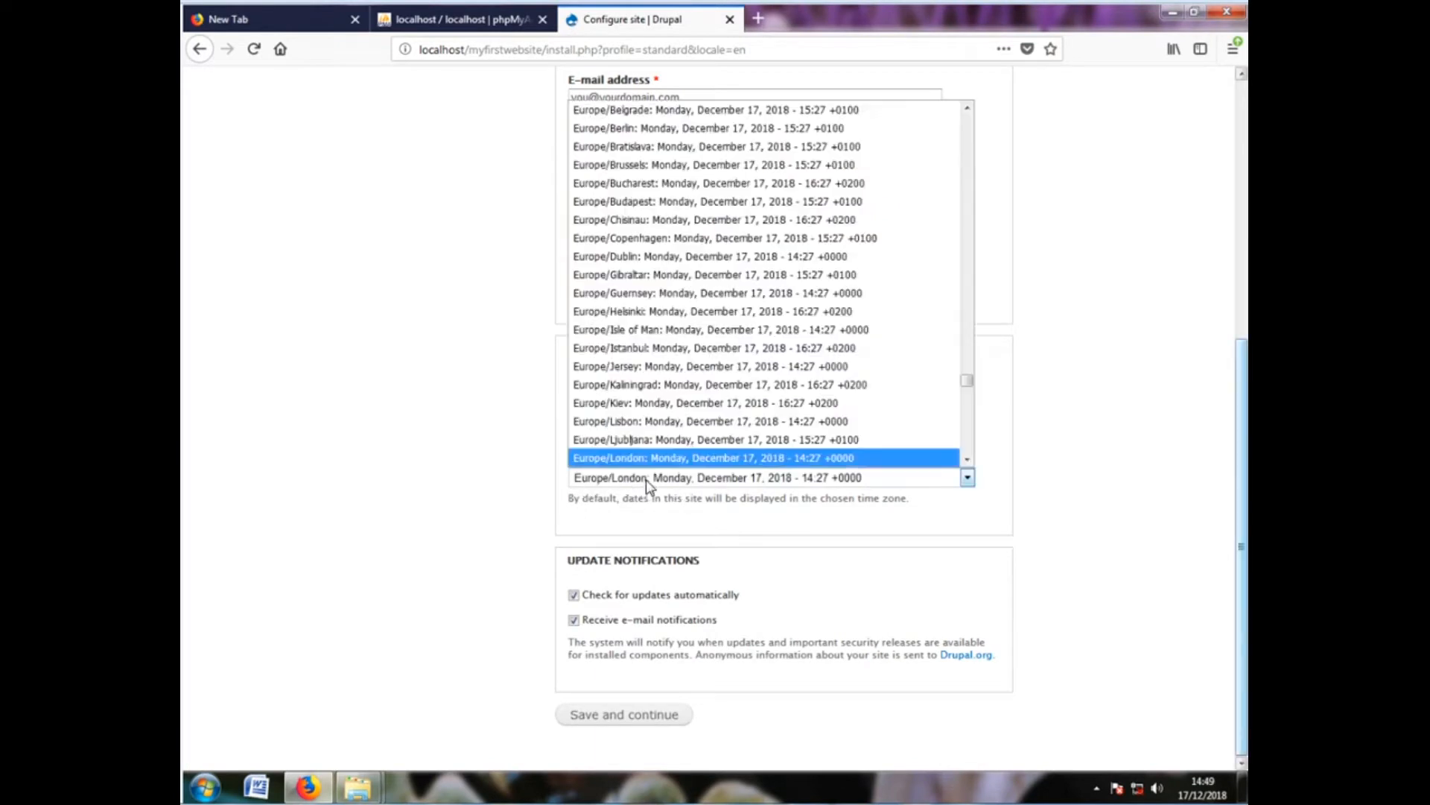
left_click(601, 458)
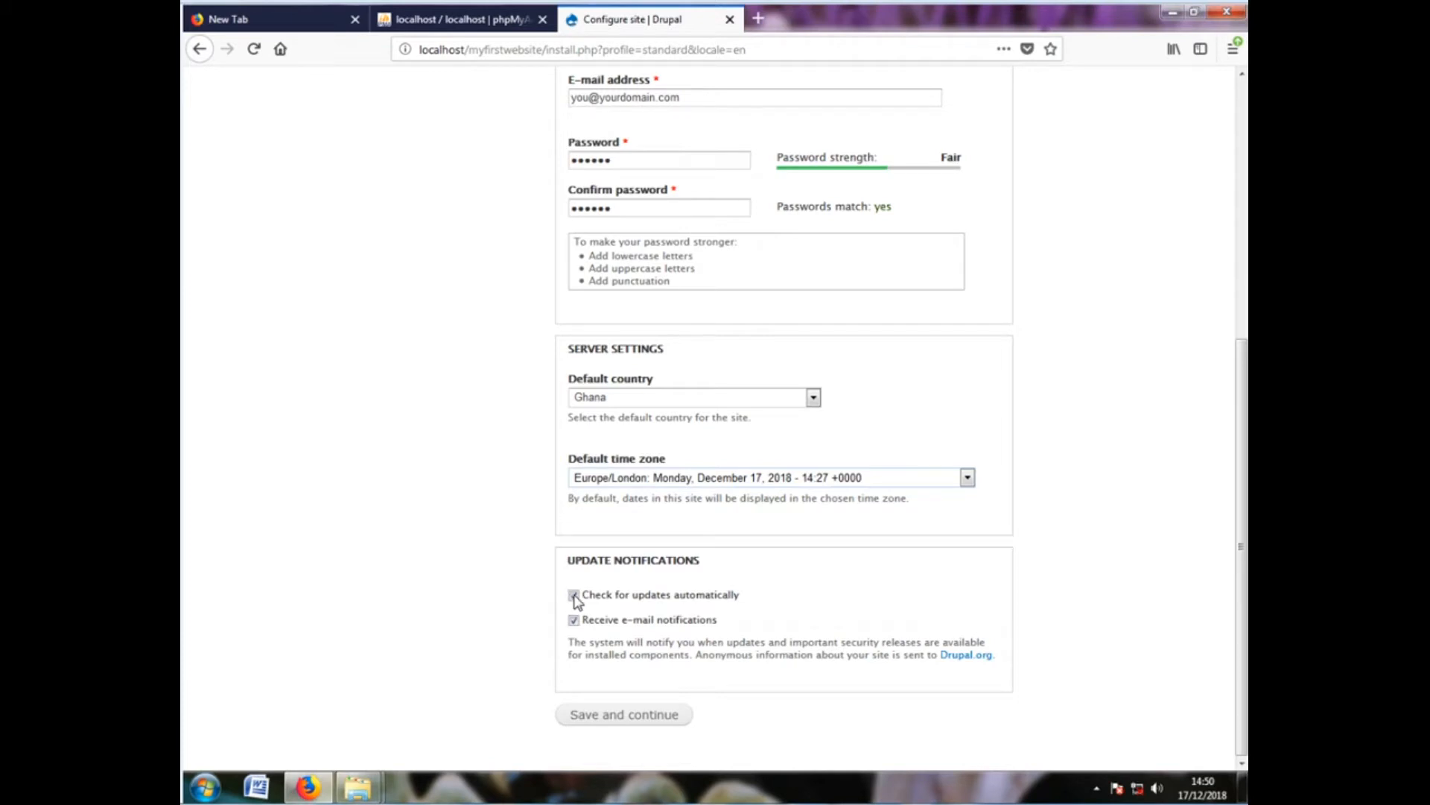
Leave 'Check for updates automatically' ticked and untick 'Receive e-mail notifications'
scroll(576, 602, "up", 1)
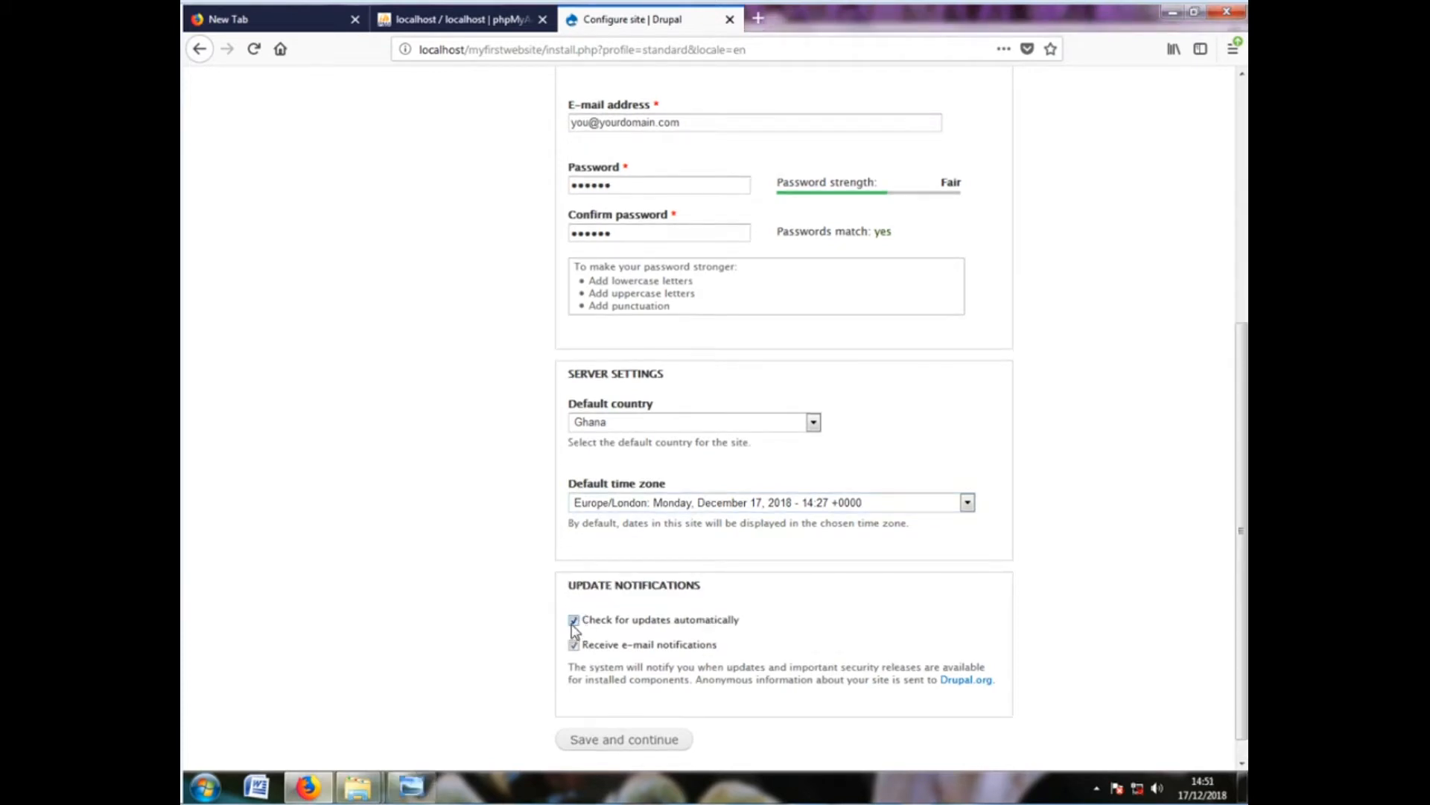
left_click(573, 623)
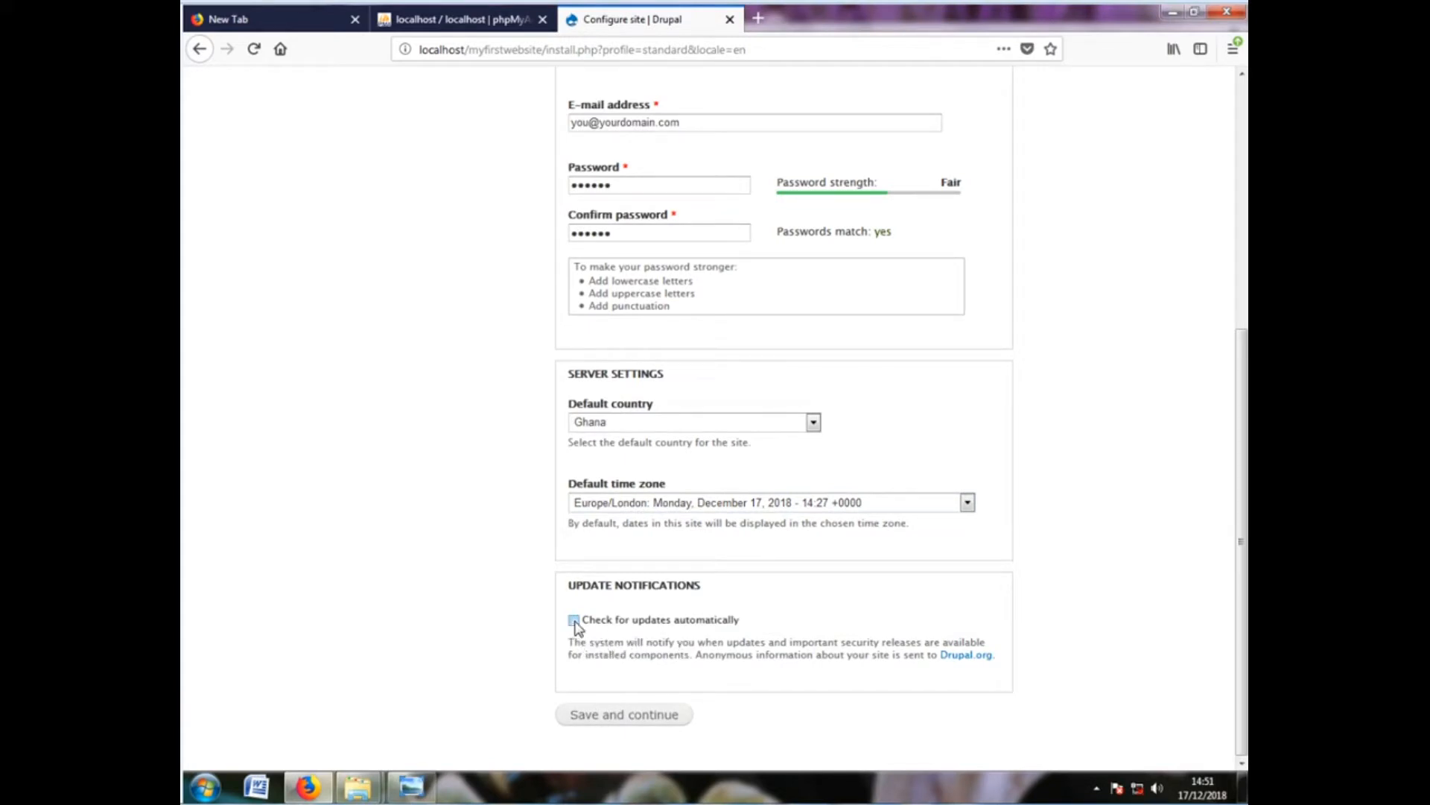
left_click(574, 621)
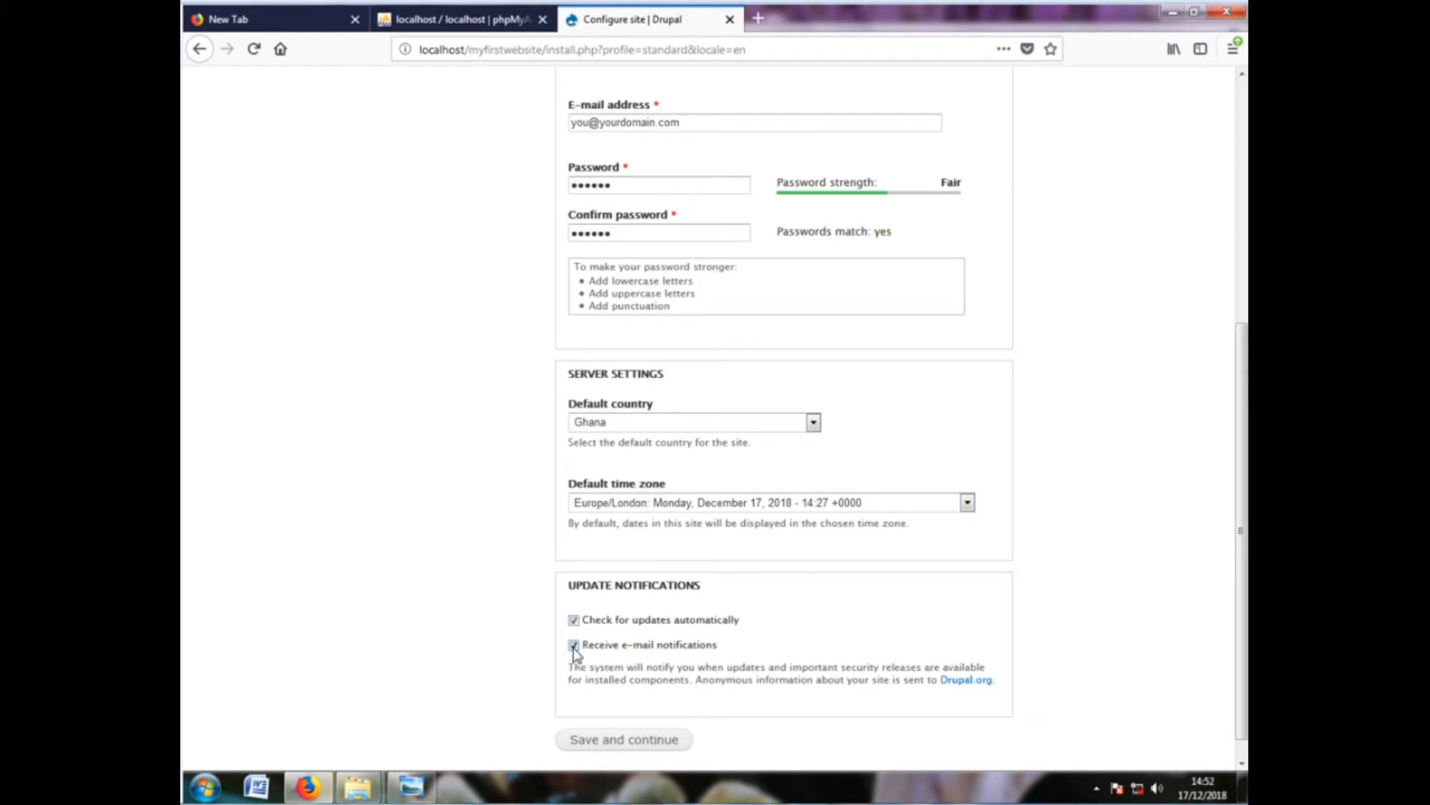
left_click(573, 645)
Save the site configuration to finish installing, then visit the new My Drupal site
left_click(609, 740)
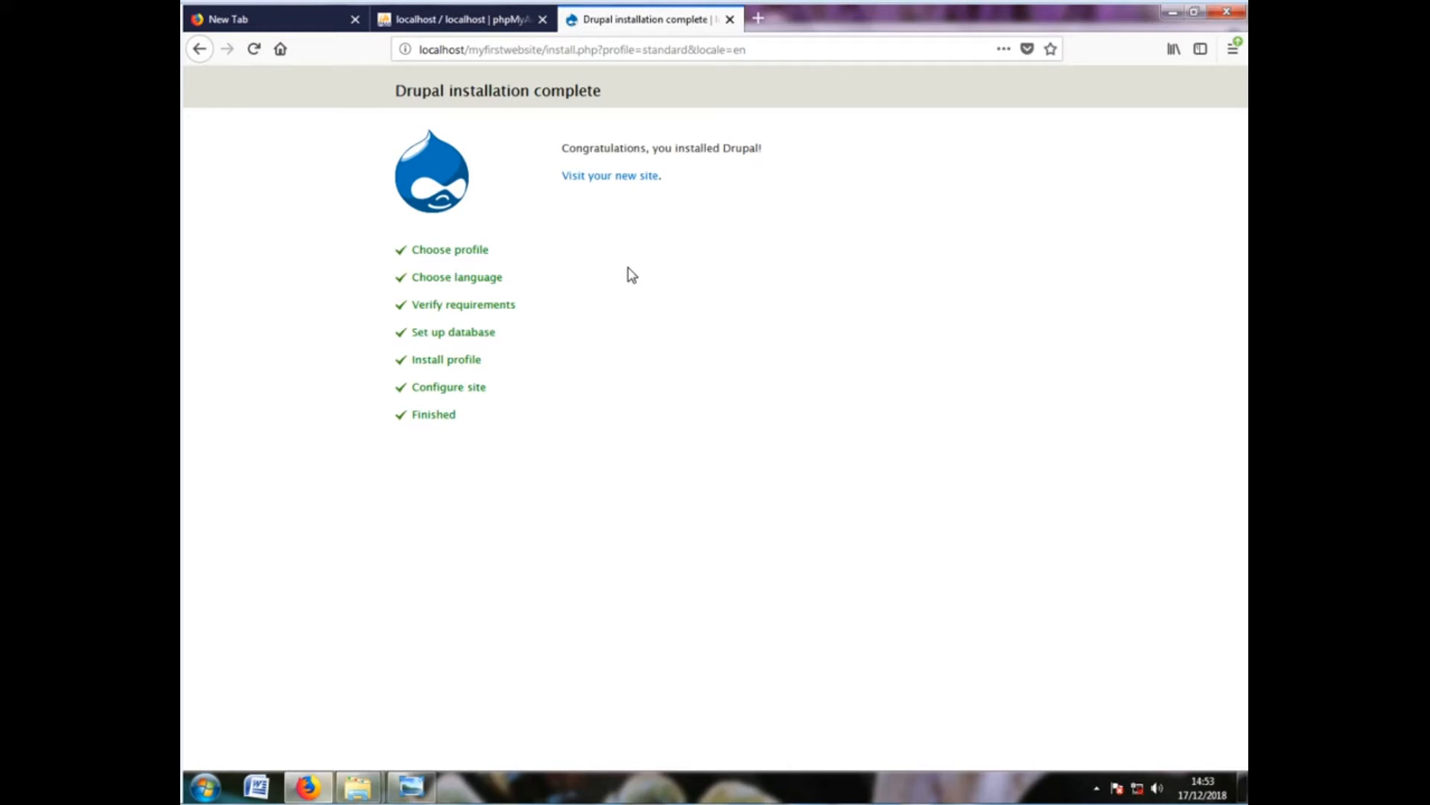
left_click(592, 179)
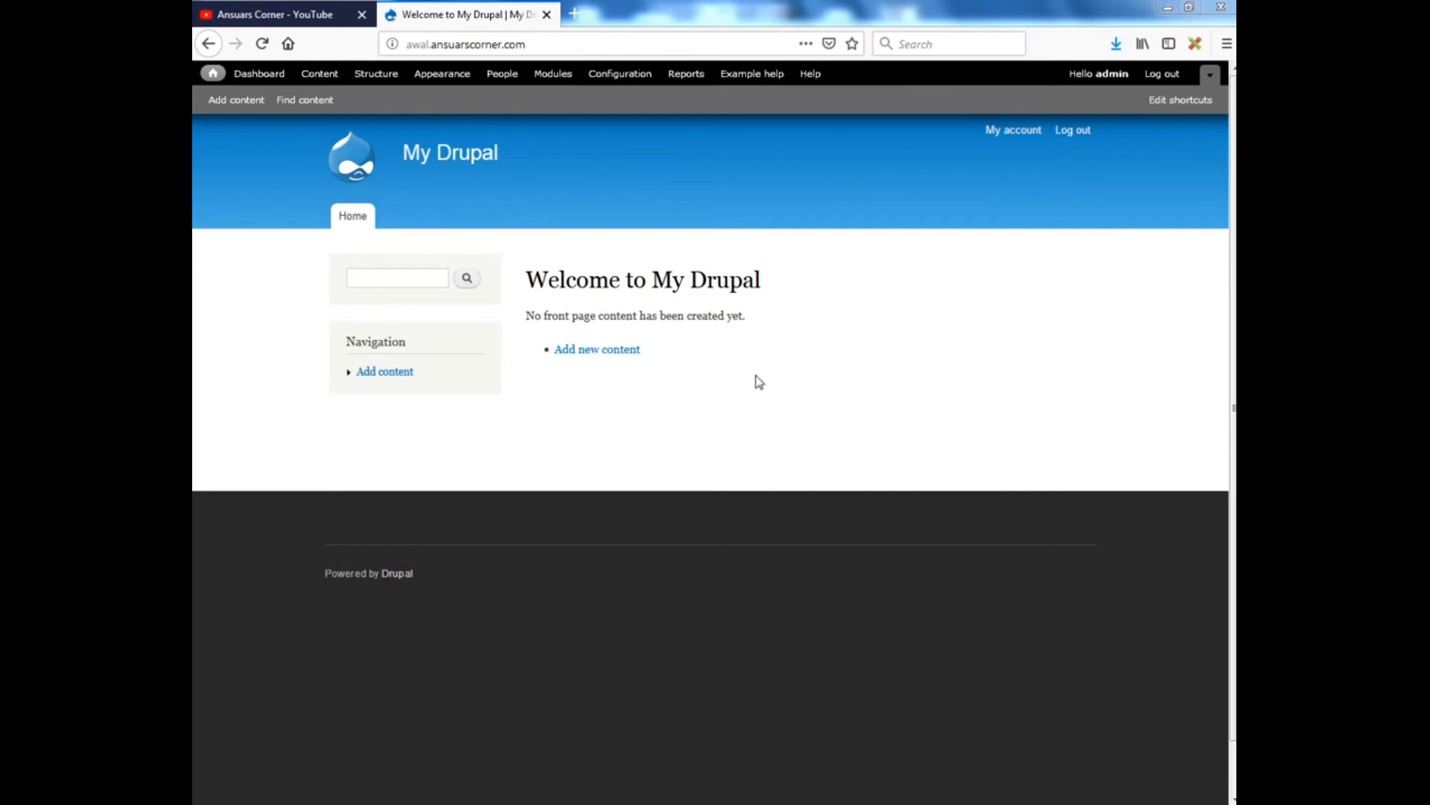
Start a basic page titled 'Welcome' with body 'Keep visiting my website for more updates.'
left_click(234, 104)
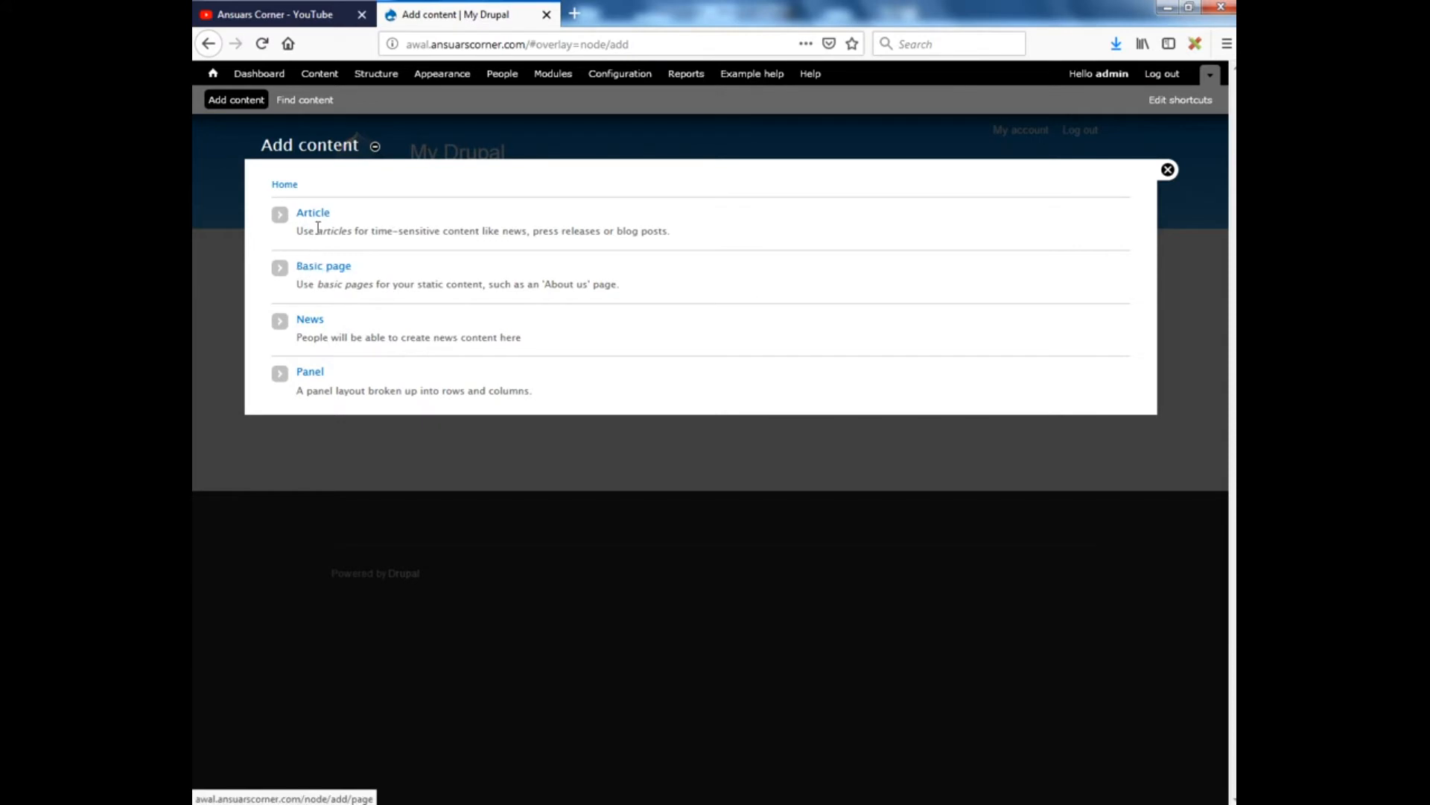
left_click(316, 269)
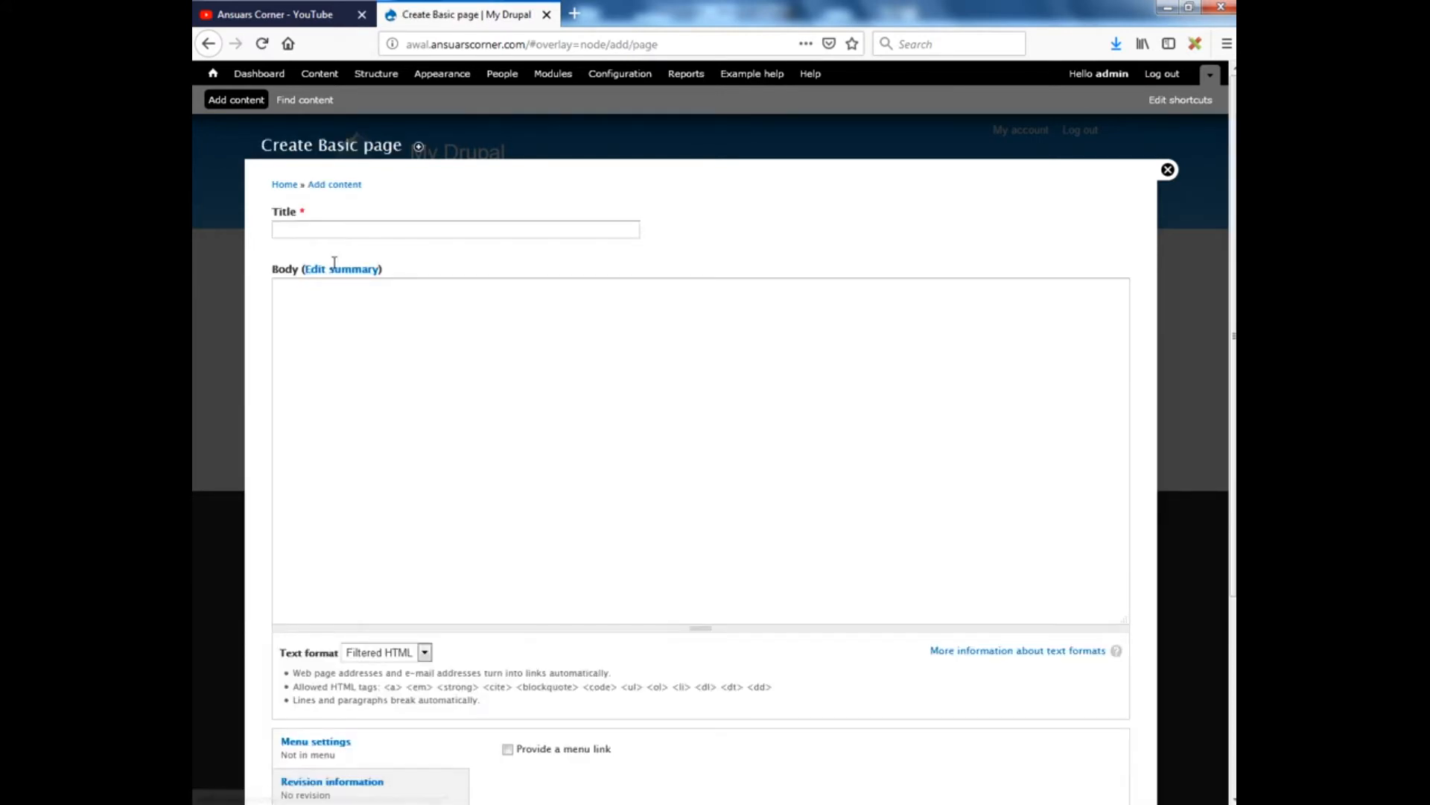
left_click(319, 227)
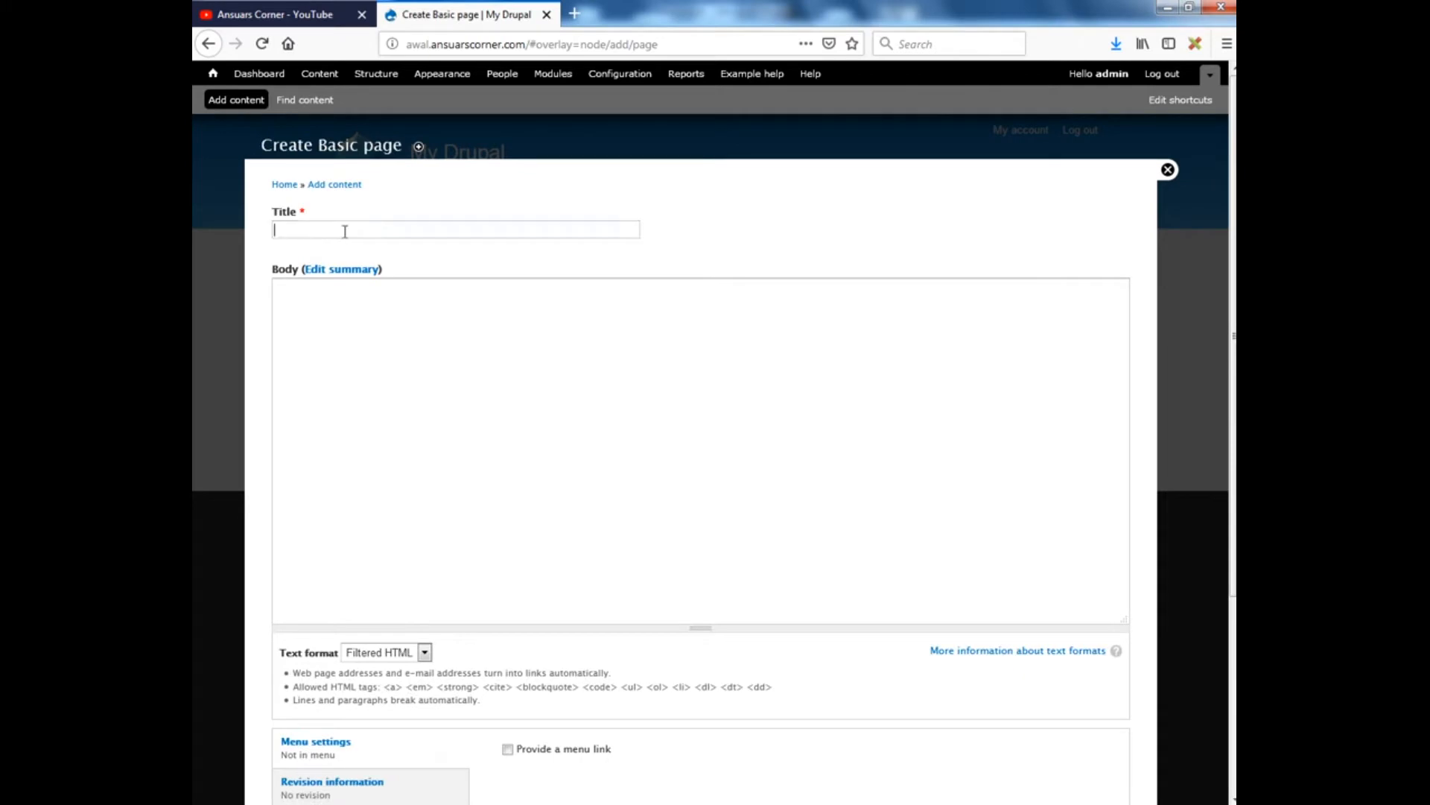
type("W")
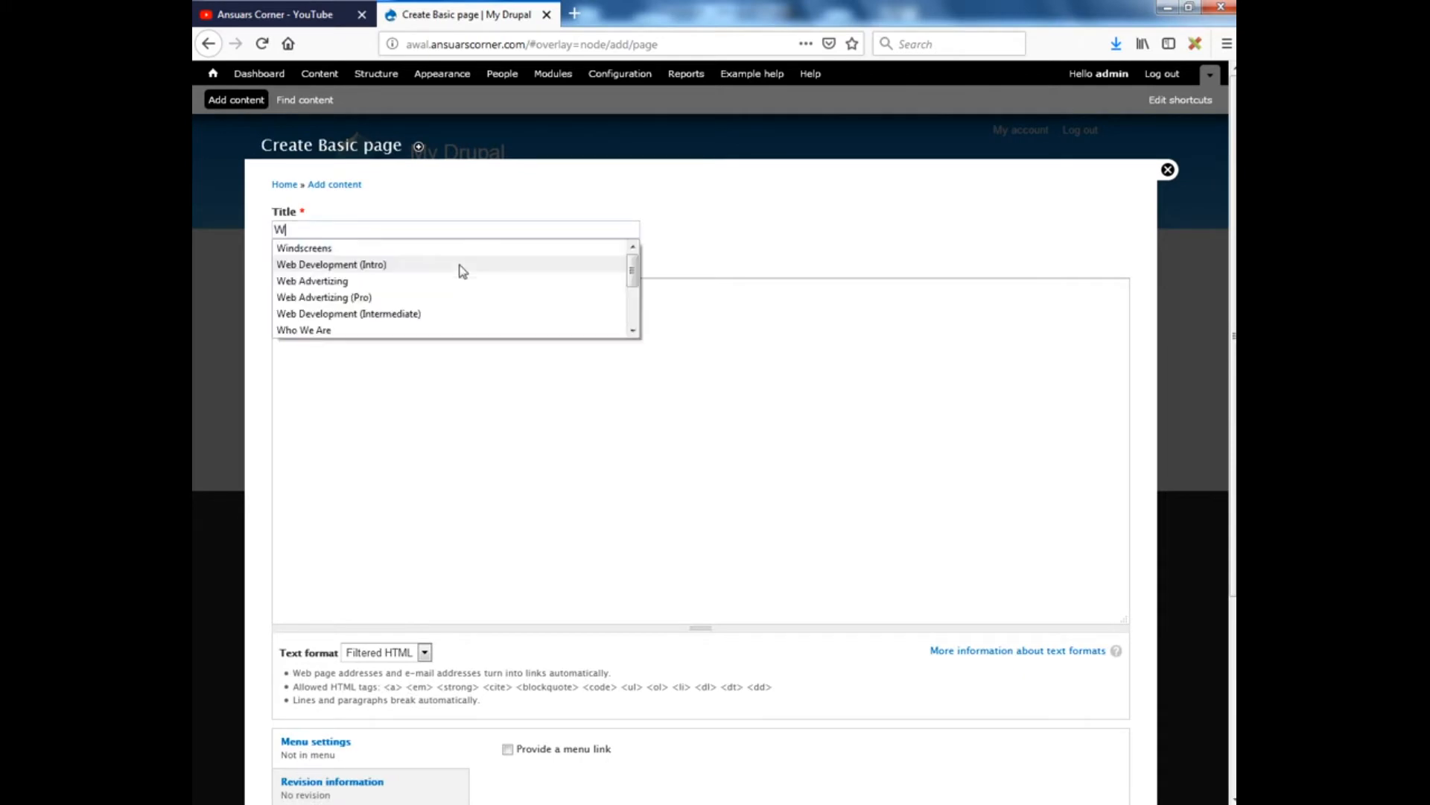
type("elcome")
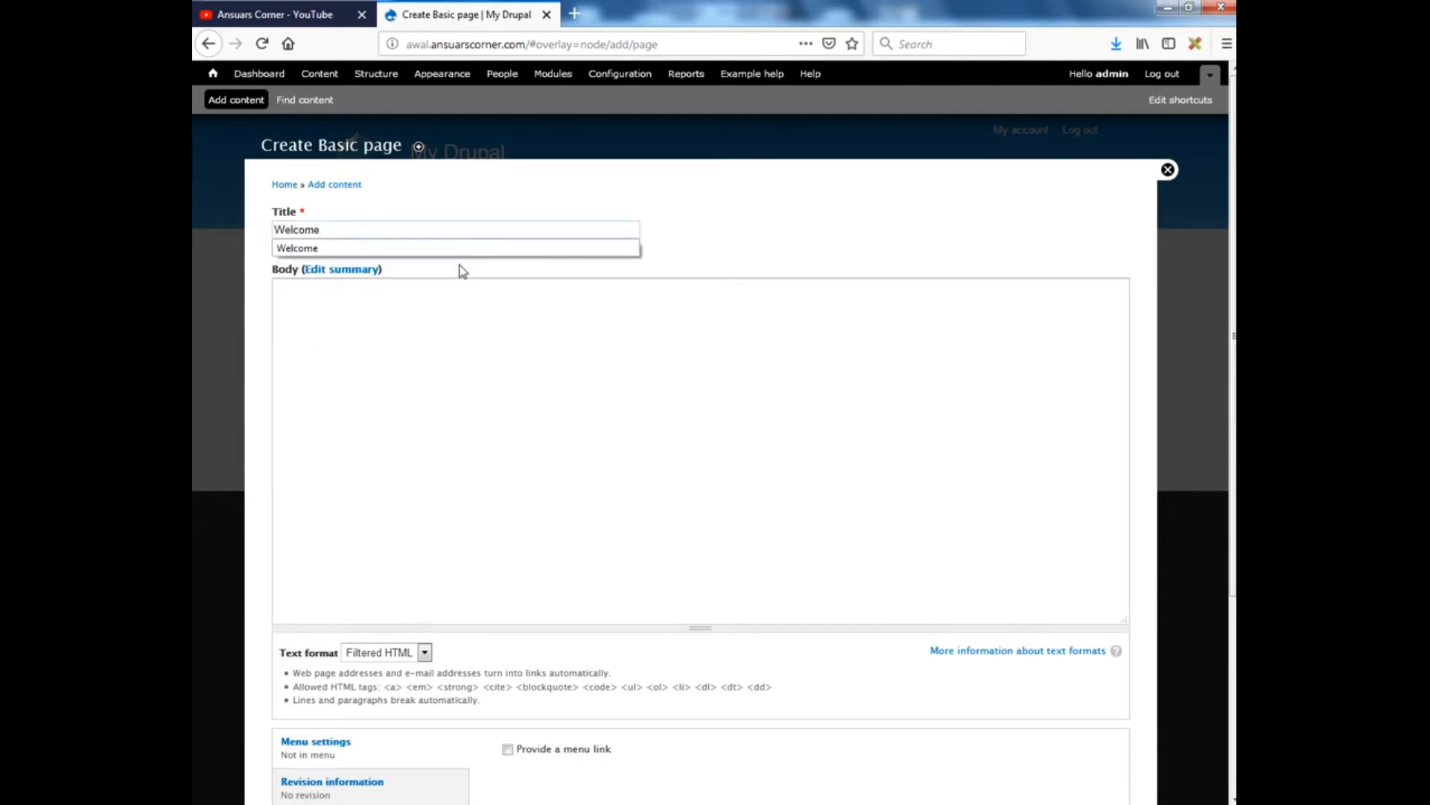
left_click(420, 325)
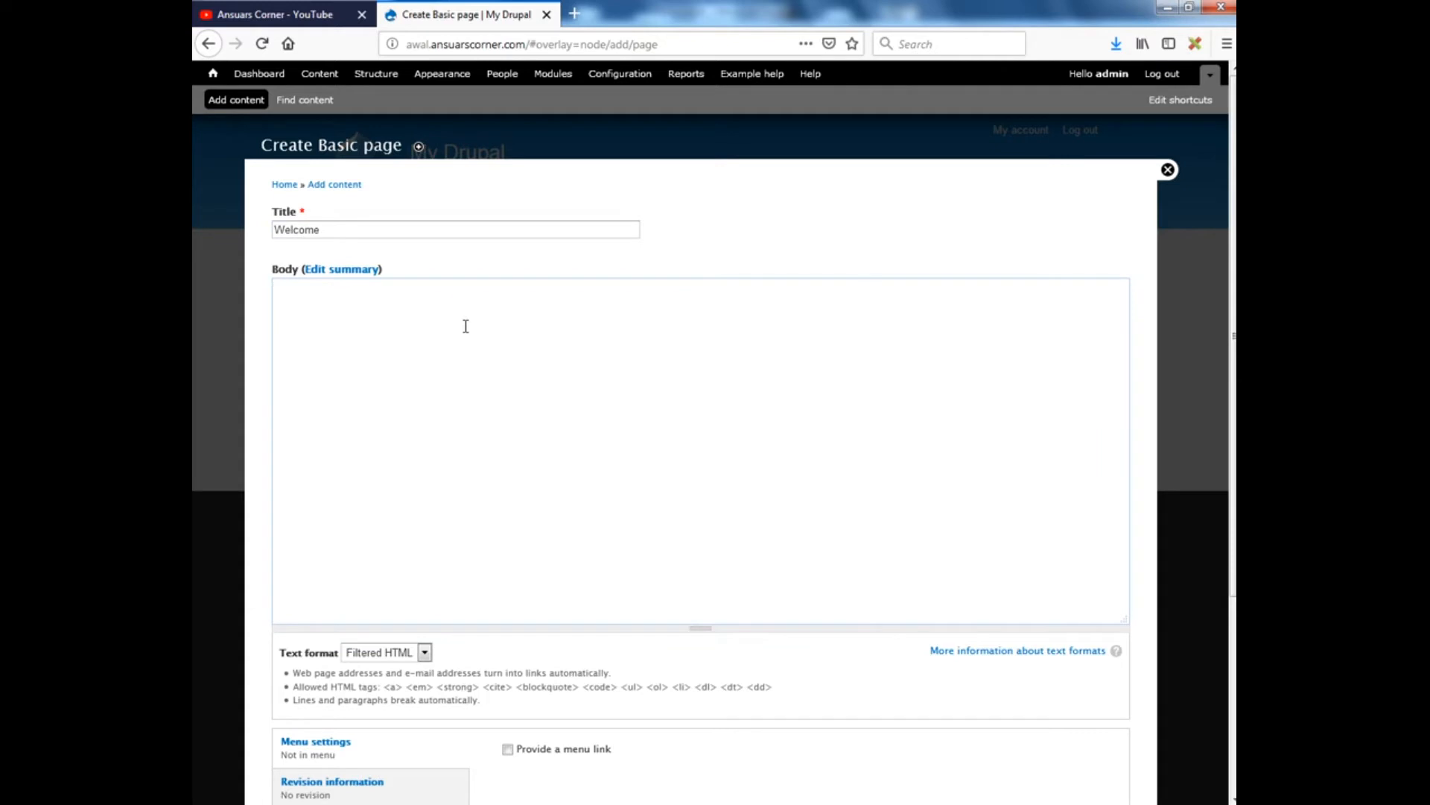
type("Keep visiting my website for more upd")
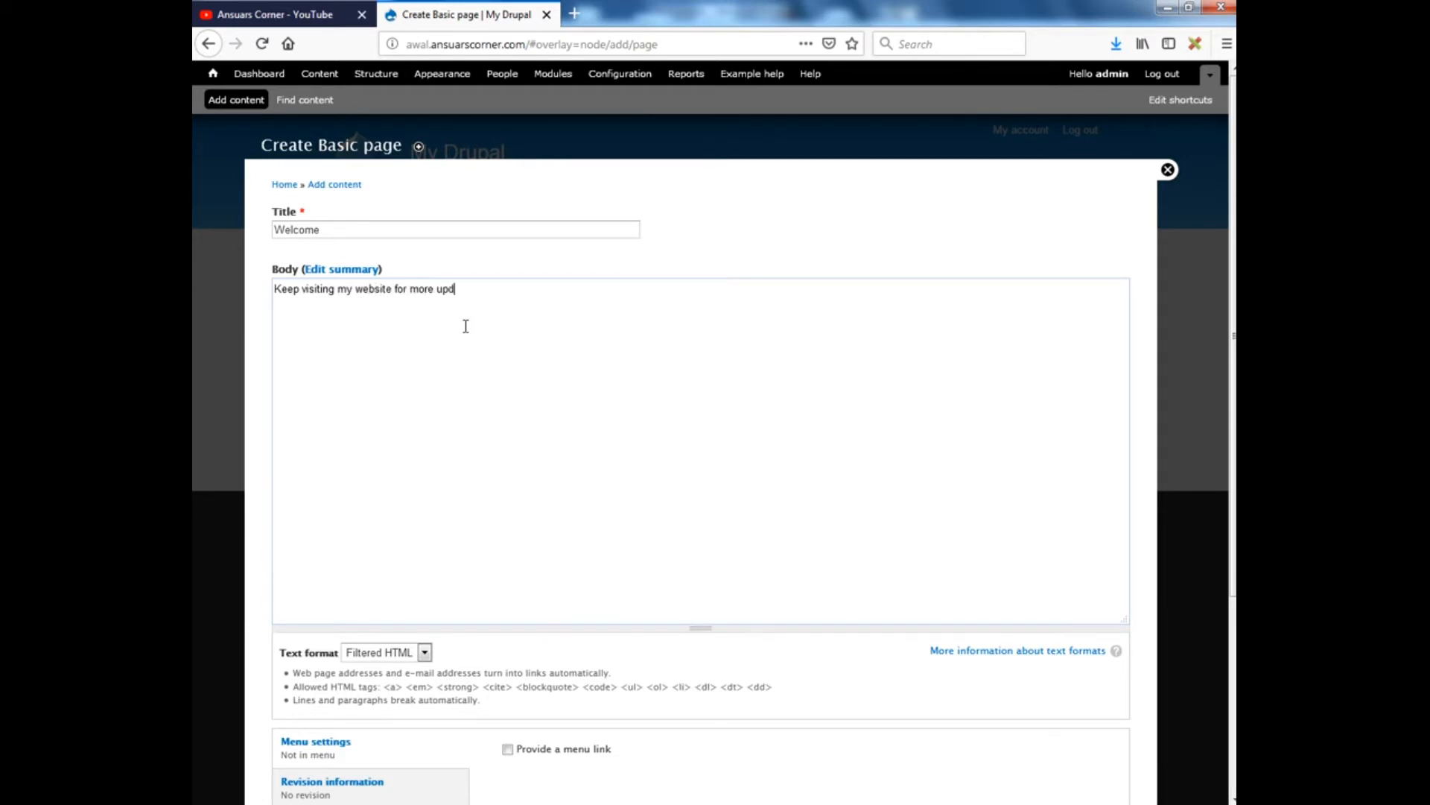
type("ates.")
Promote the Welcome page to the front page, save it, and return to the My Drupal home page
scroll(490, 588, "down", 3)
scroll(492, 591, "down", 1)
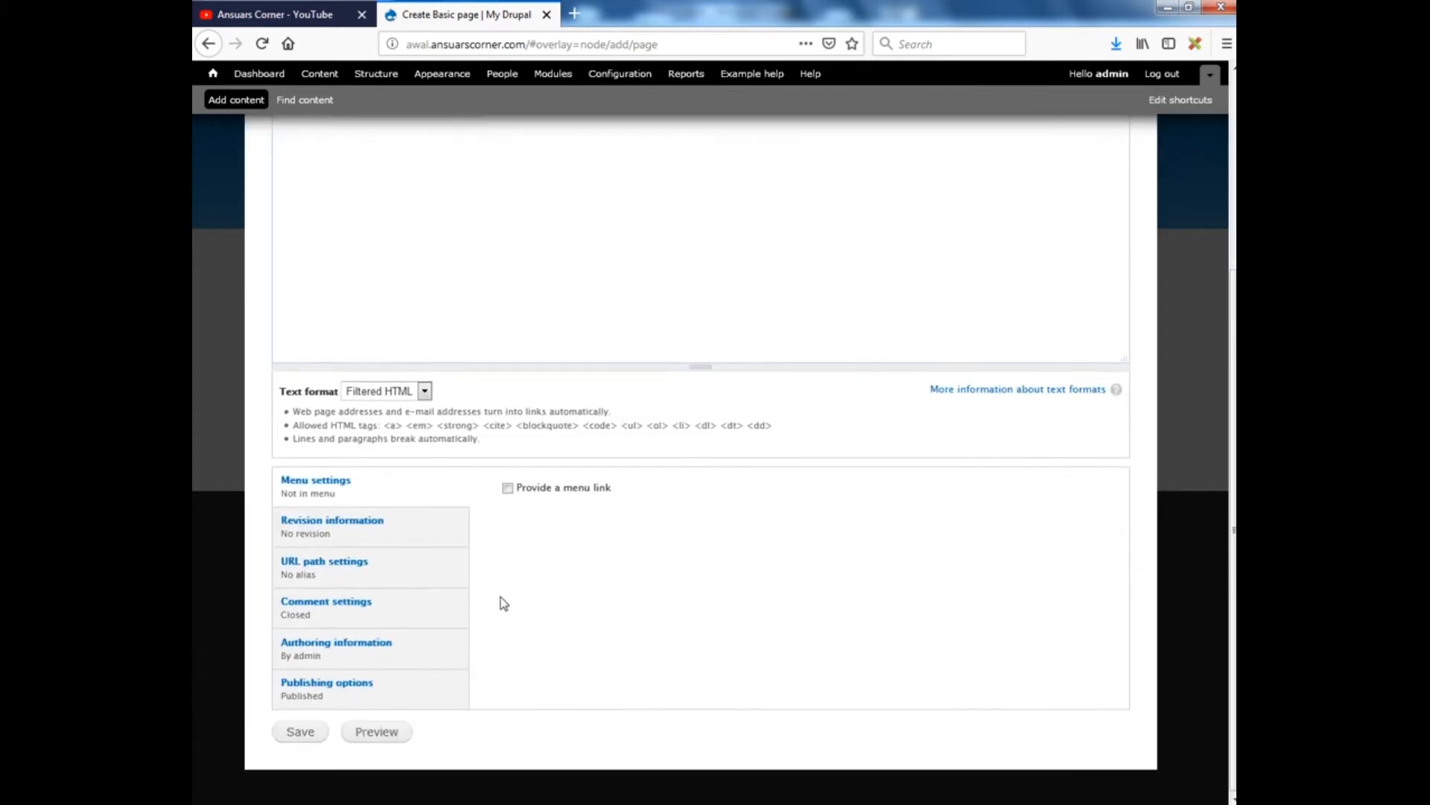
left_click(315, 690)
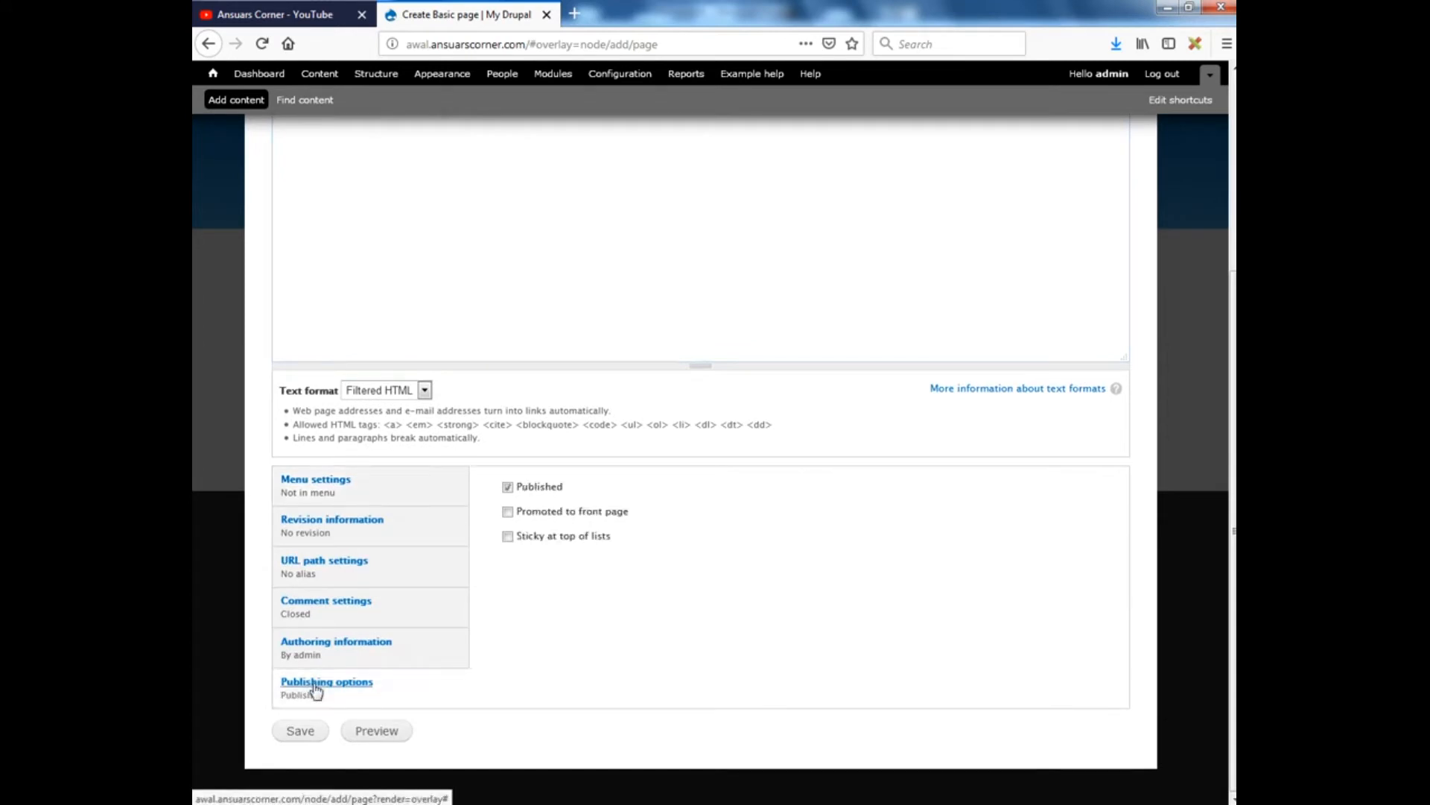
left_click(549, 514)
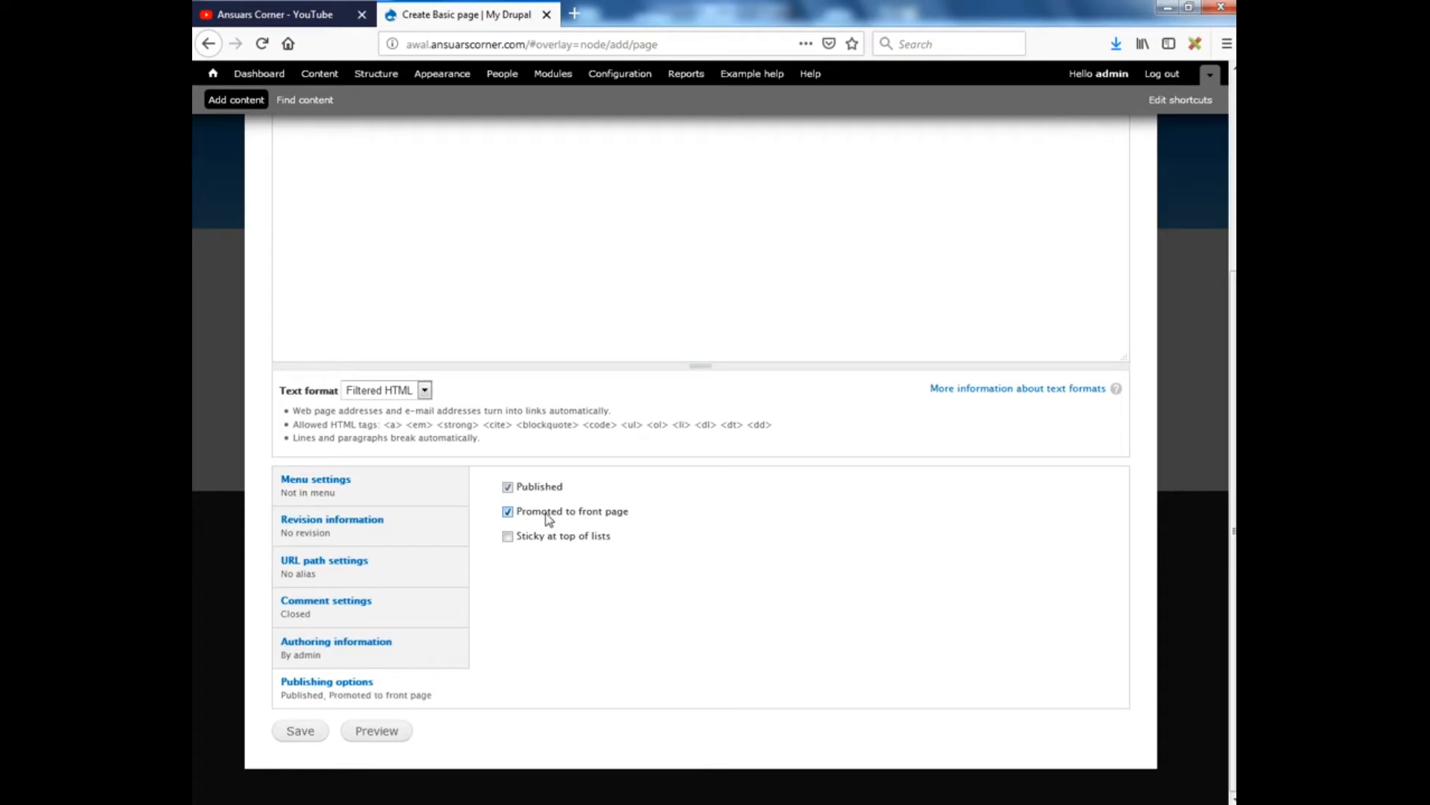
left_click(301, 734)
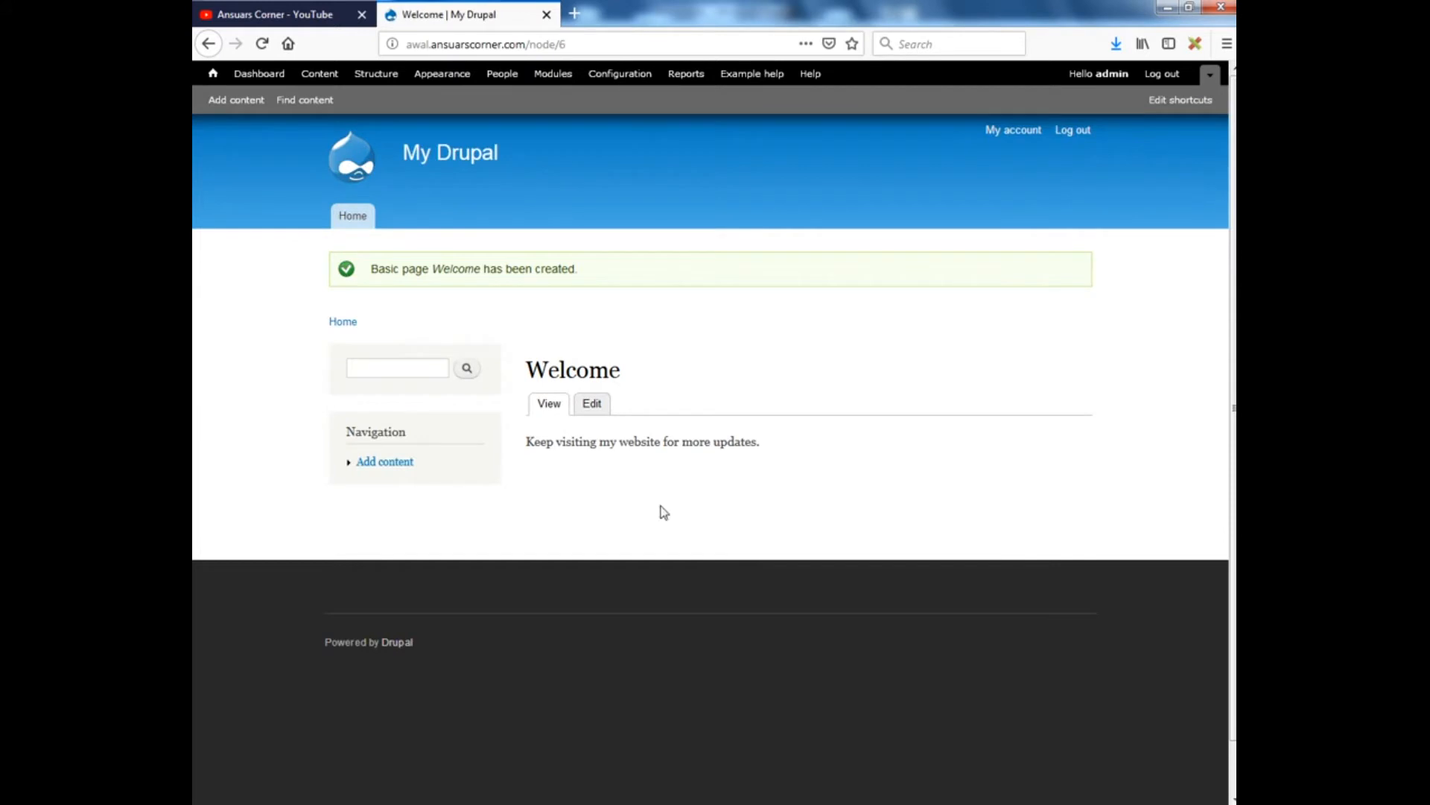
left_click(443, 158)
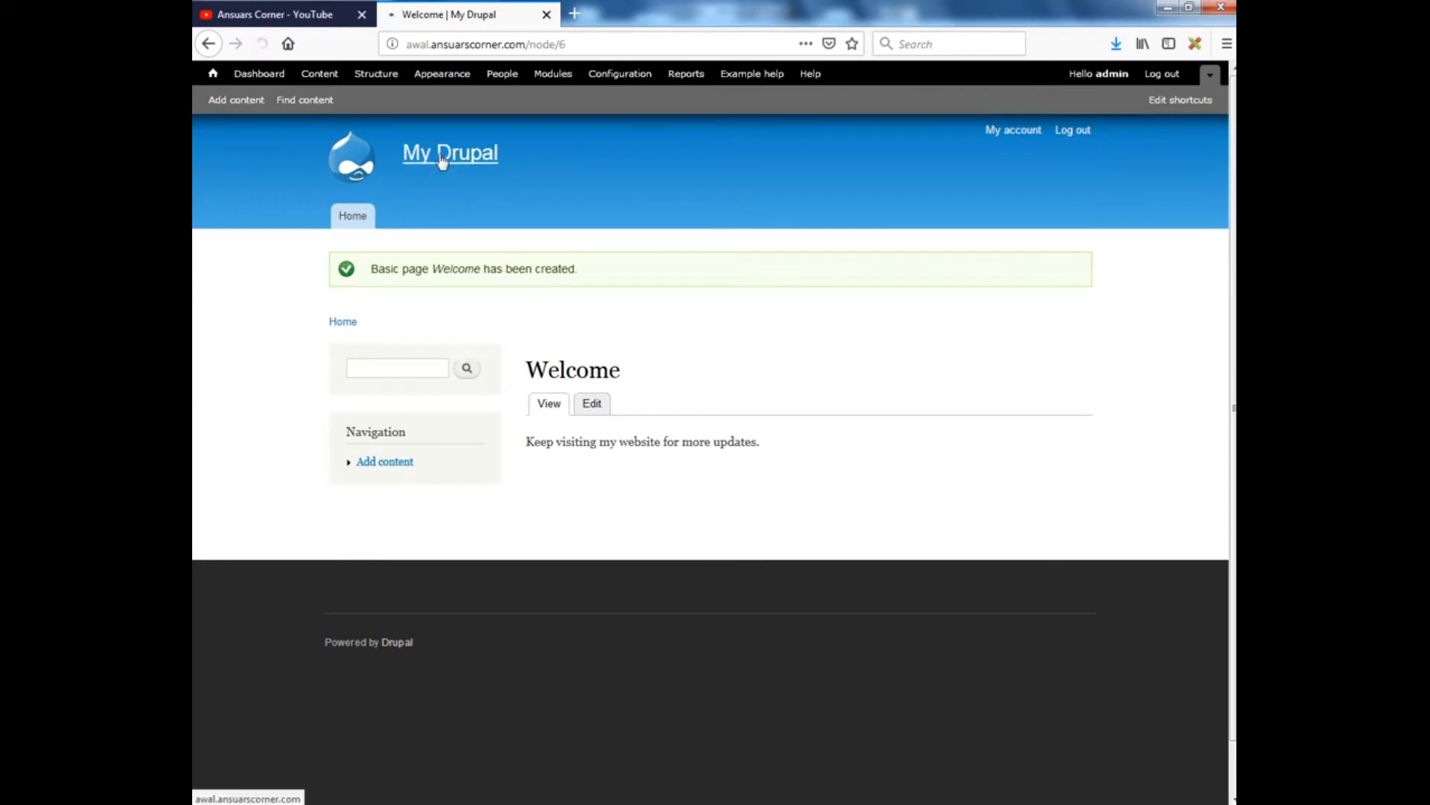
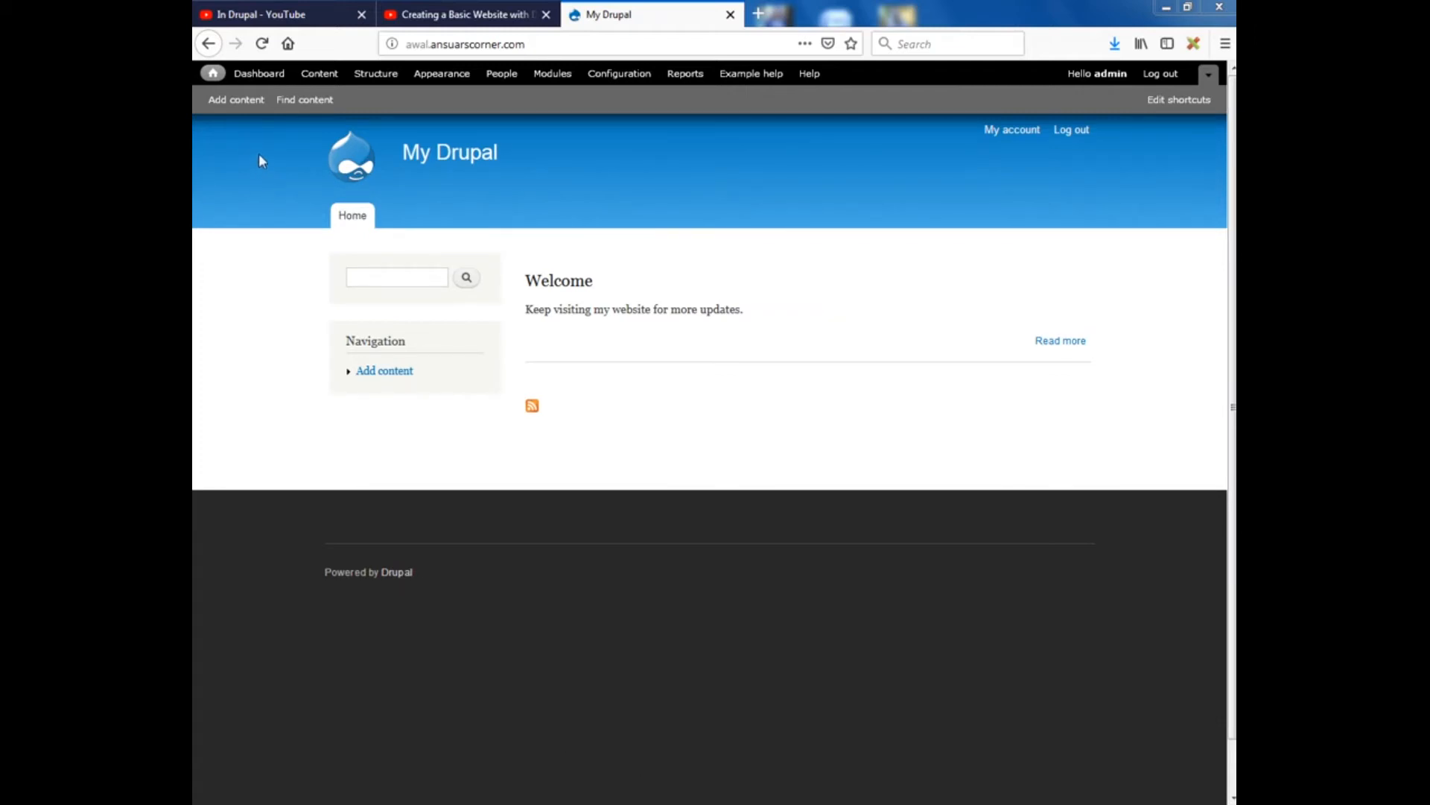
Create a Basic page titled 'About Us' with body 'We do Dynamic and Interactive websites.'
left_click(231, 105)
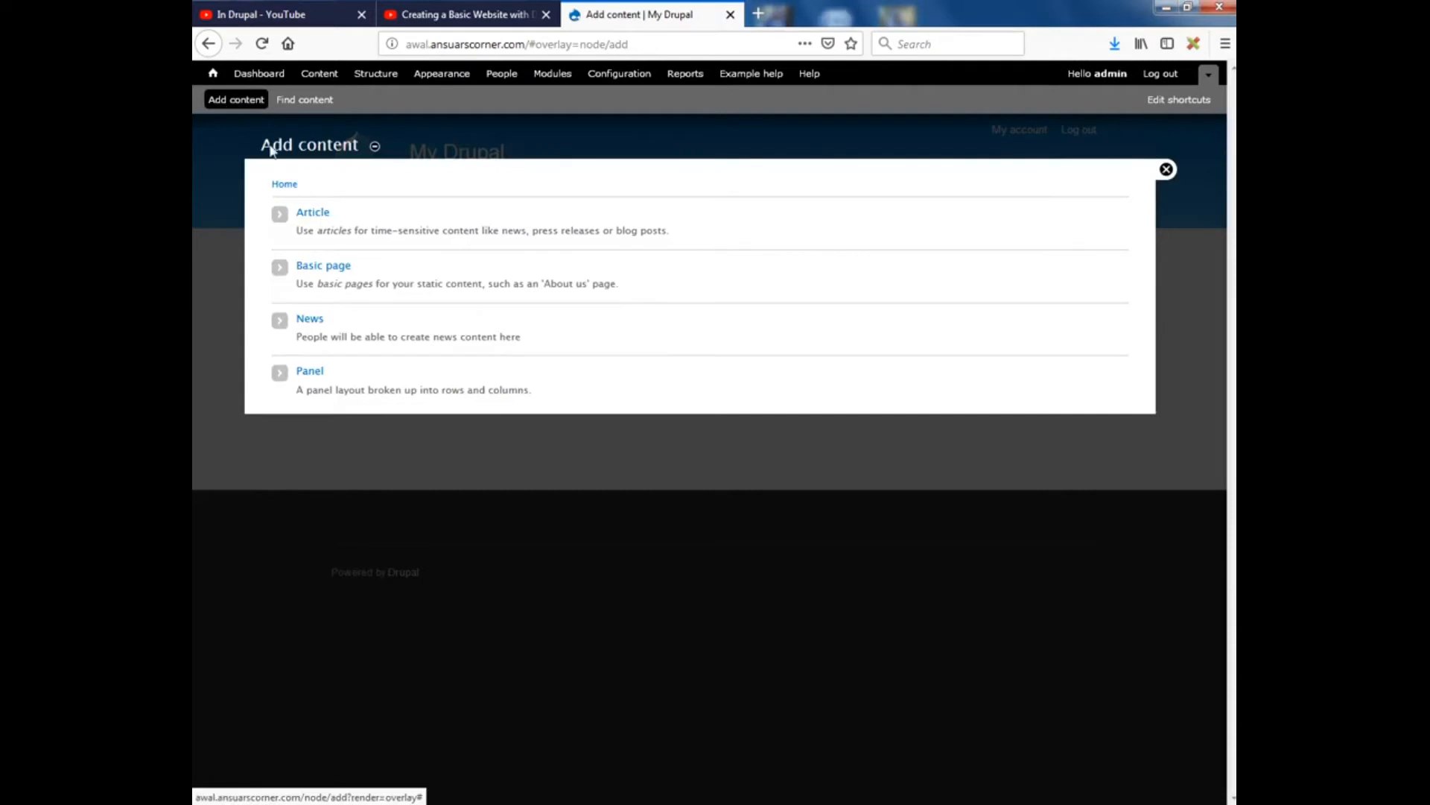
left_click(326, 269)
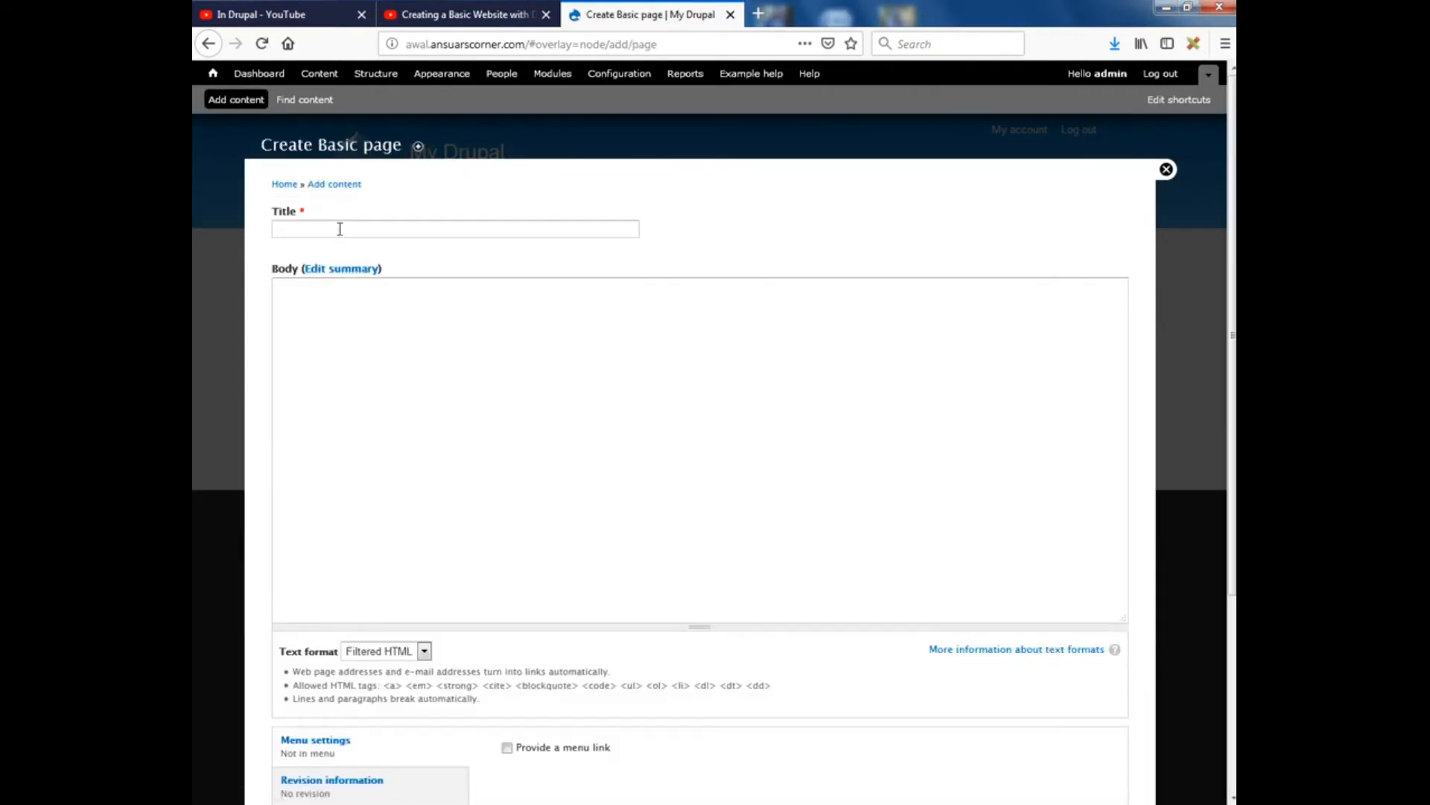
left_click(340, 229)
type("About Us")
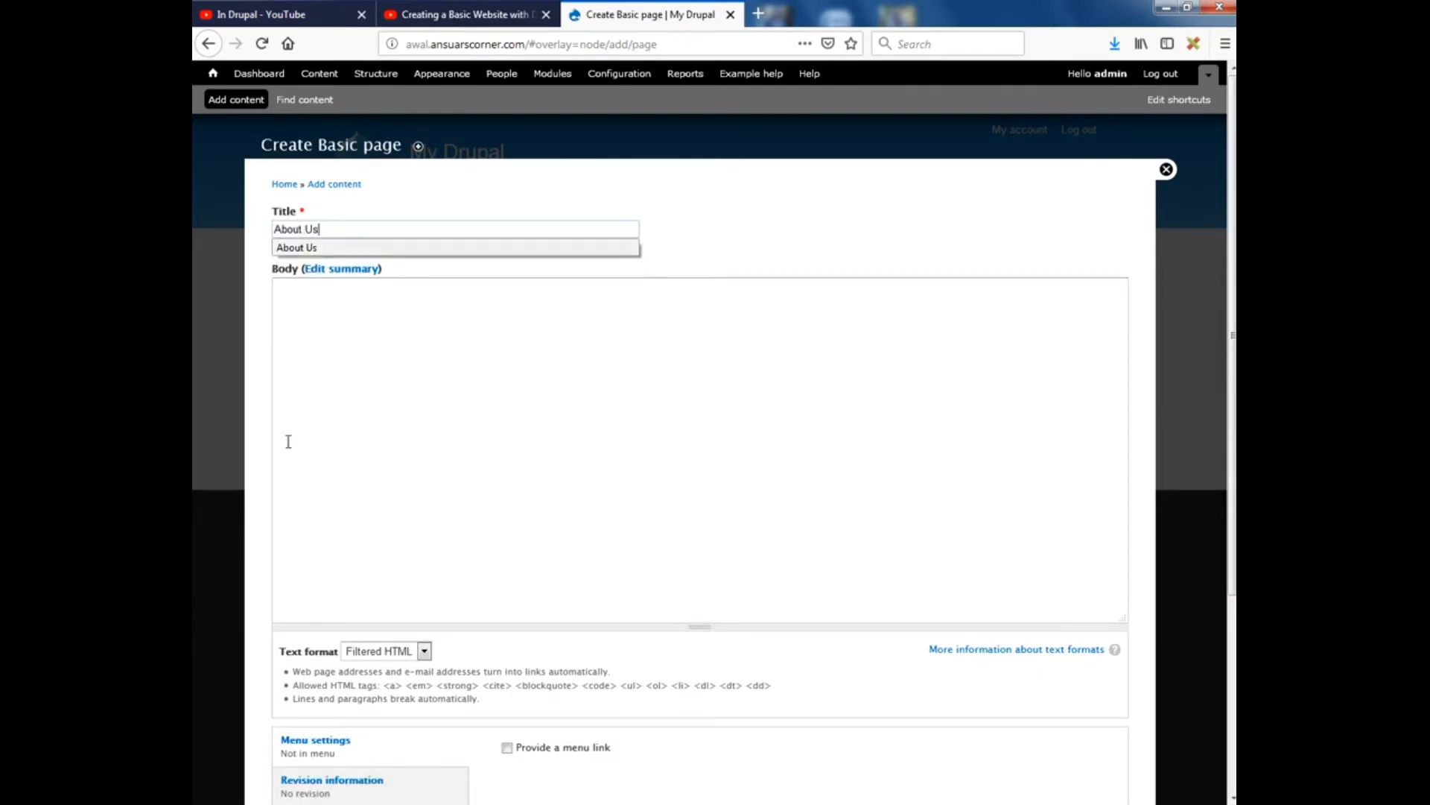
left_click(482, 425)
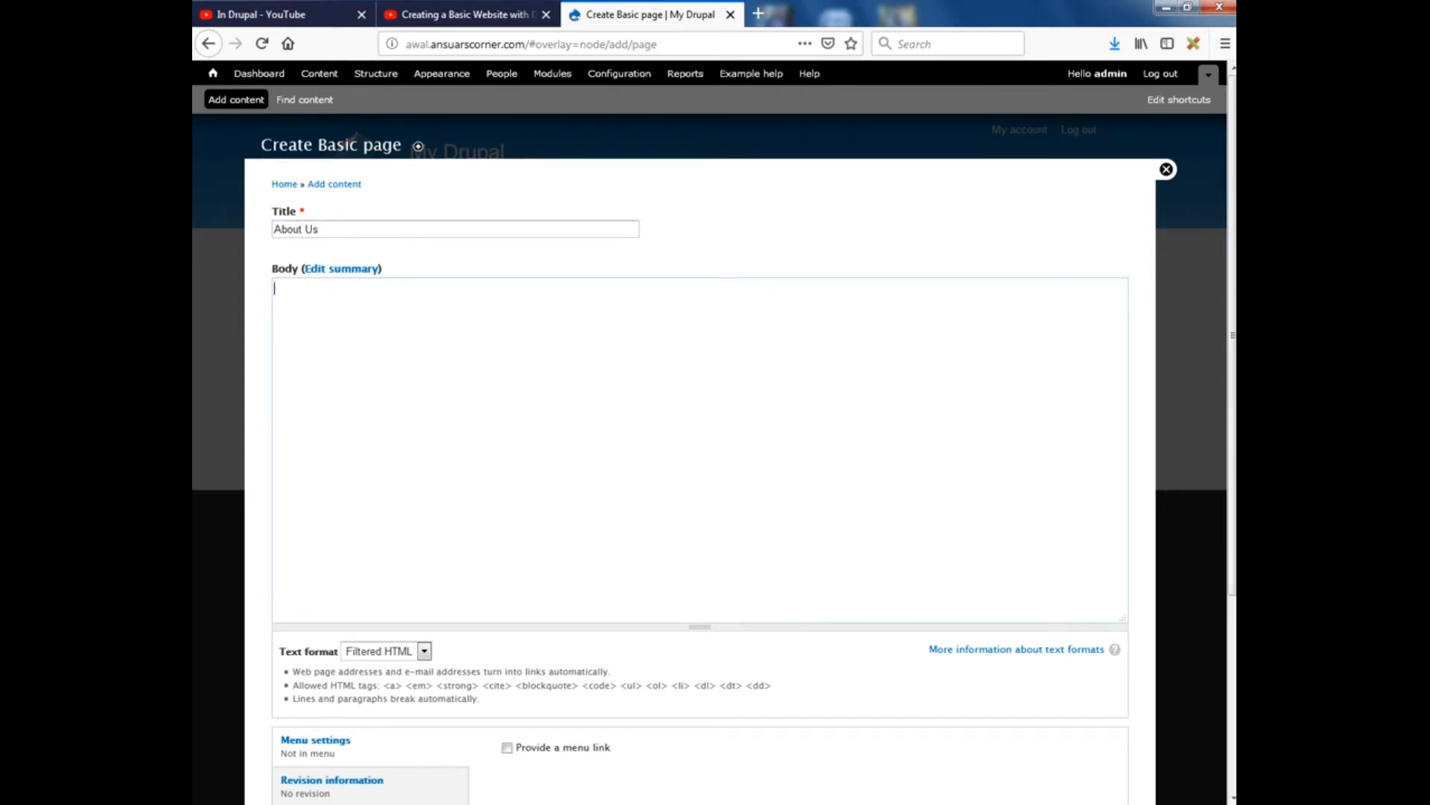
key("alt+Tab")
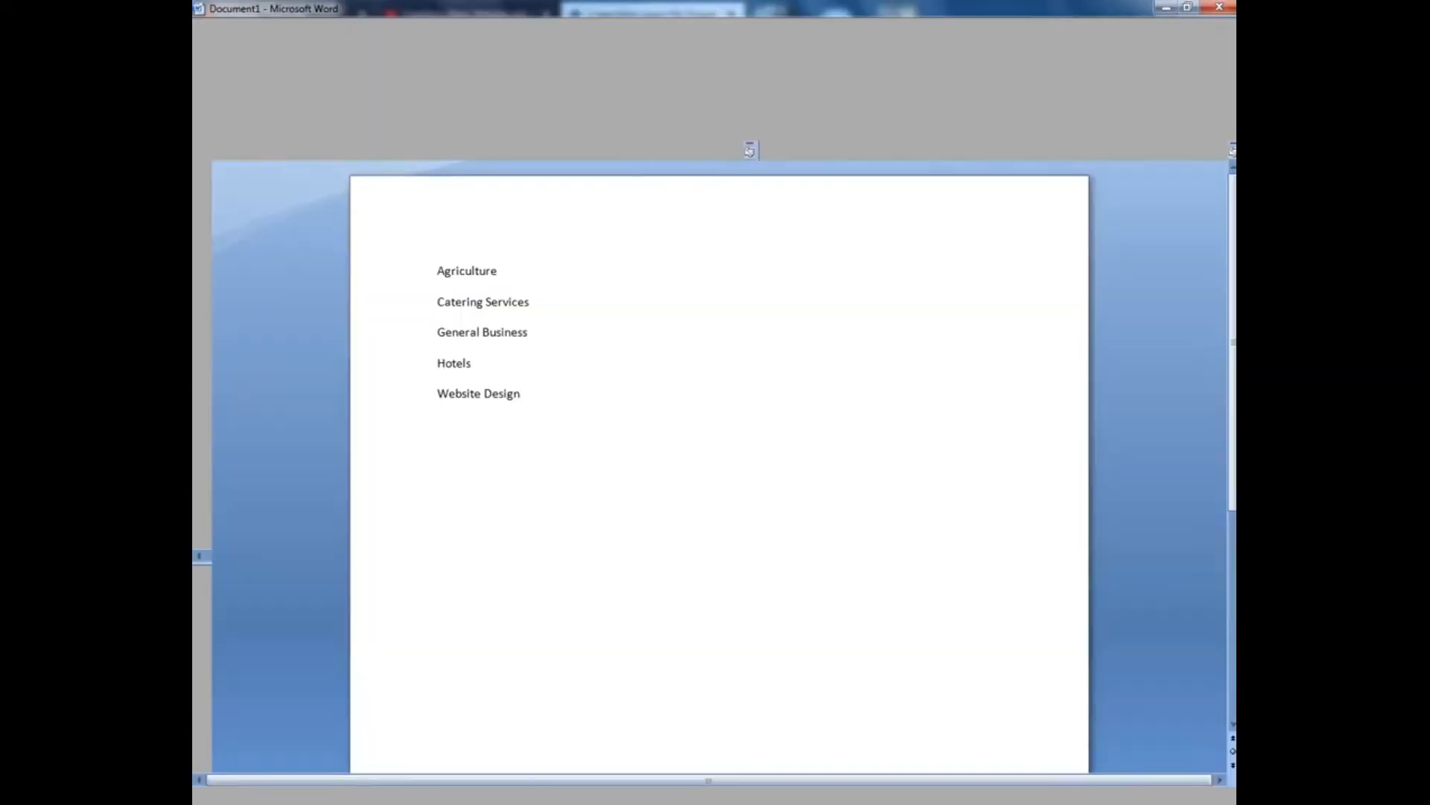
key("alt+Tab")
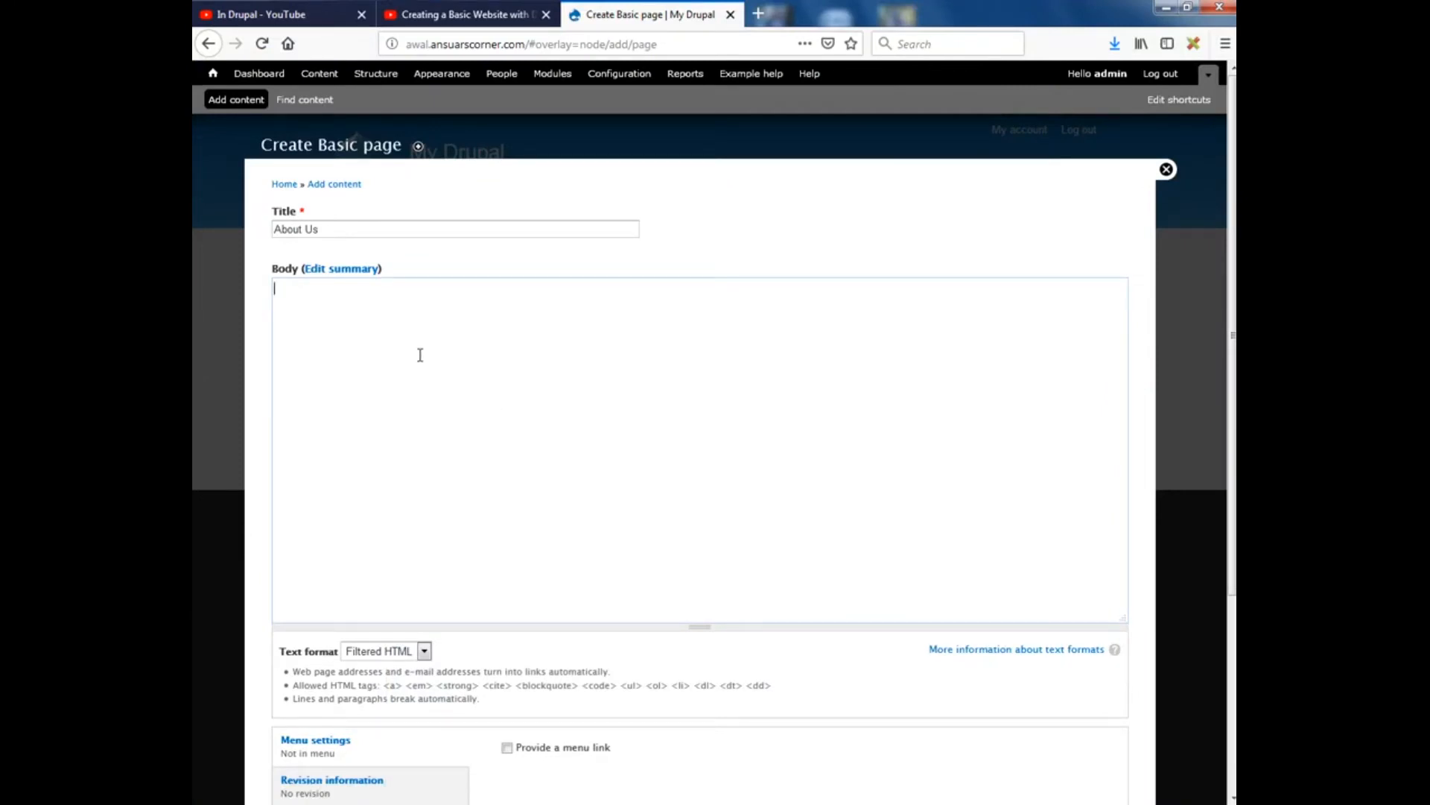
type("We do Dynamic and Interactive websites.")
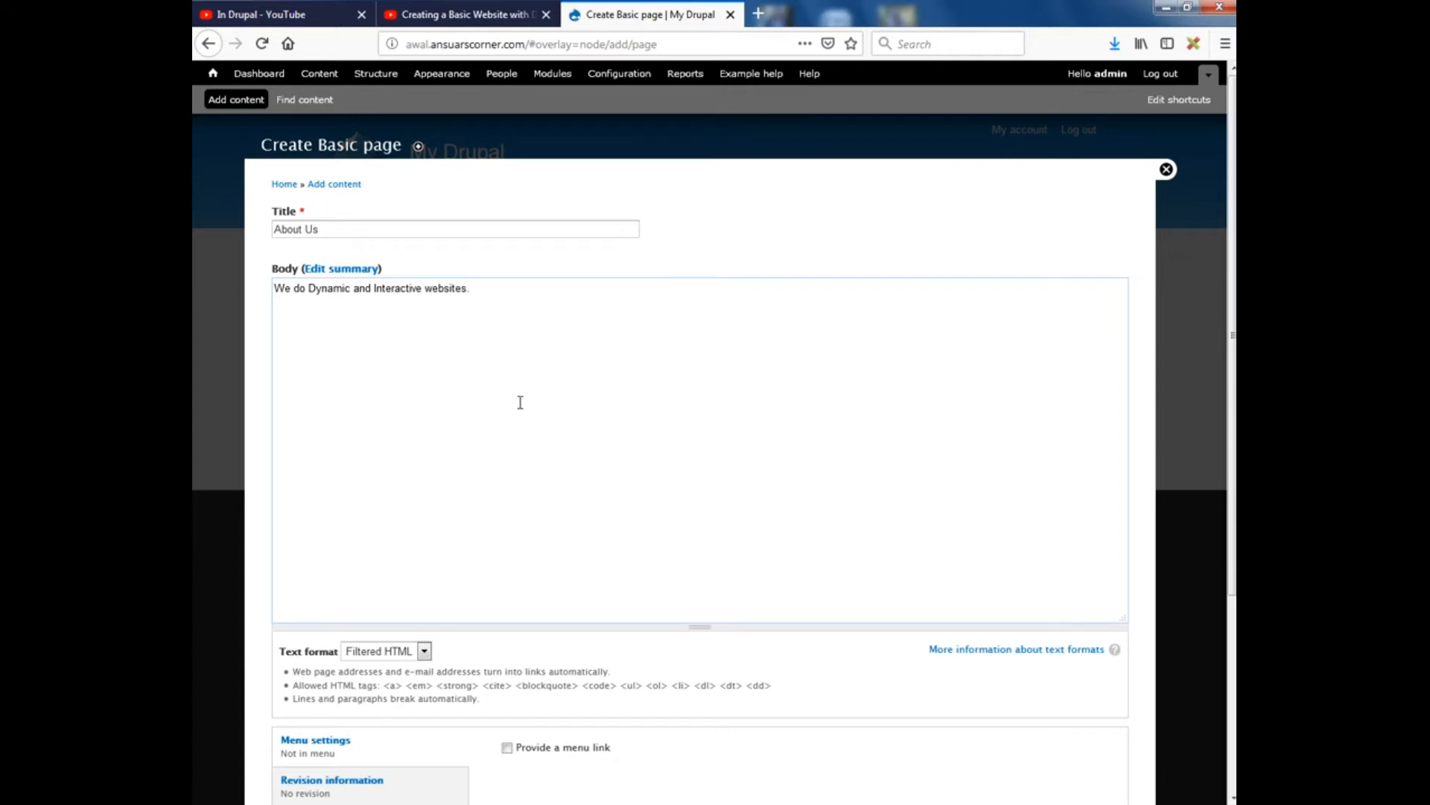
Give the About Us page a Main menu link described 'About Us' and save it
scroll(520, 402, "down", 5)
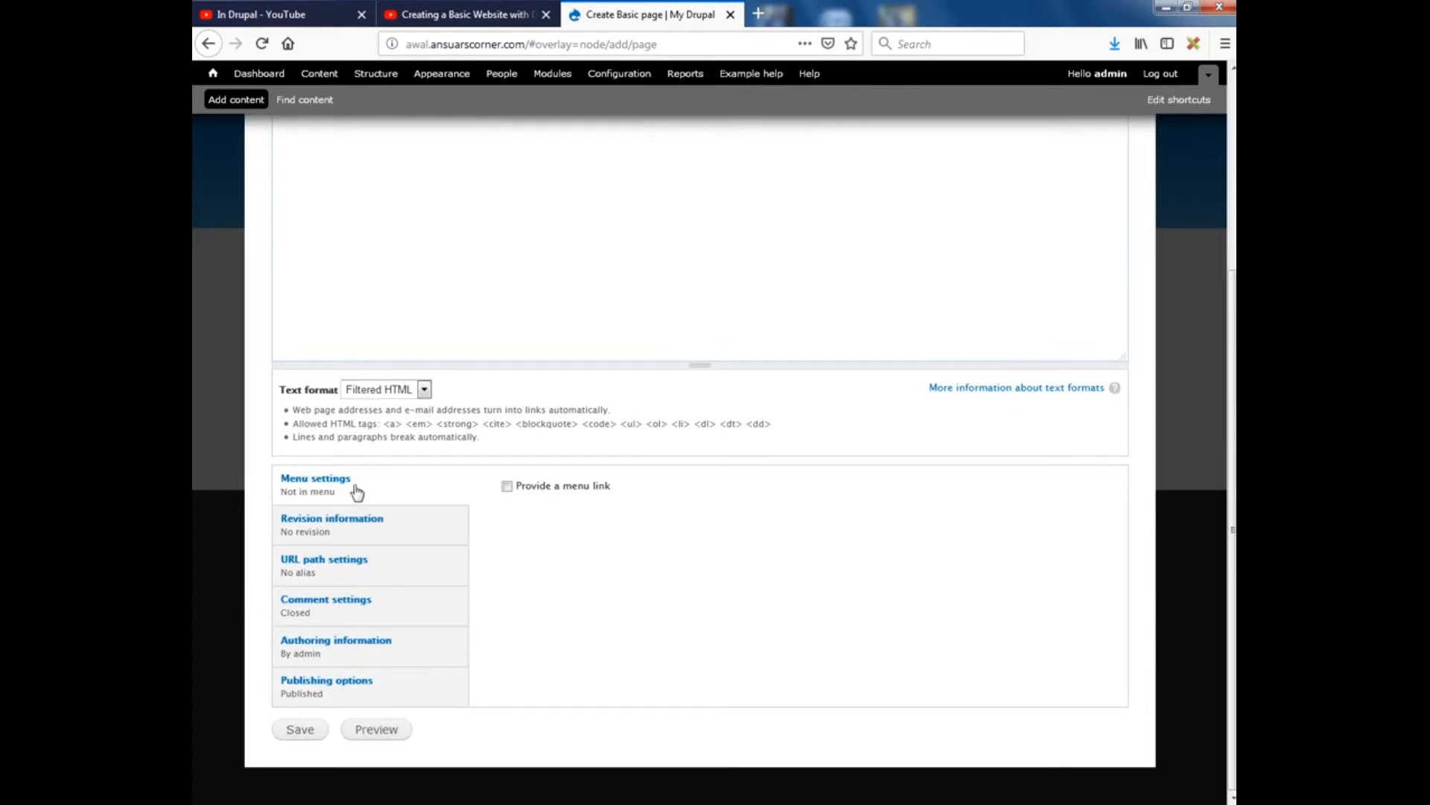
left_click(508, 487)
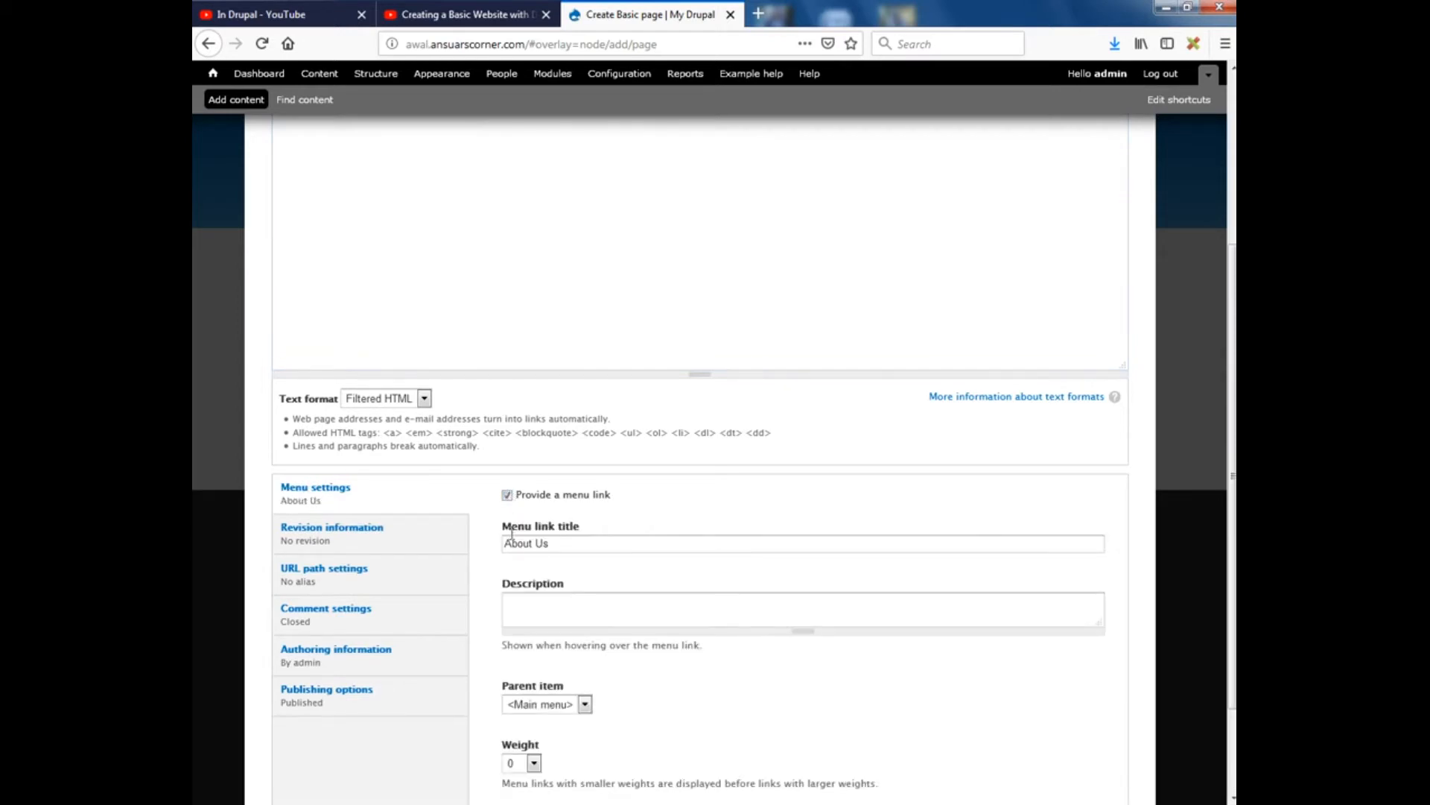
left_click_drag(572, 546, 463, 525)
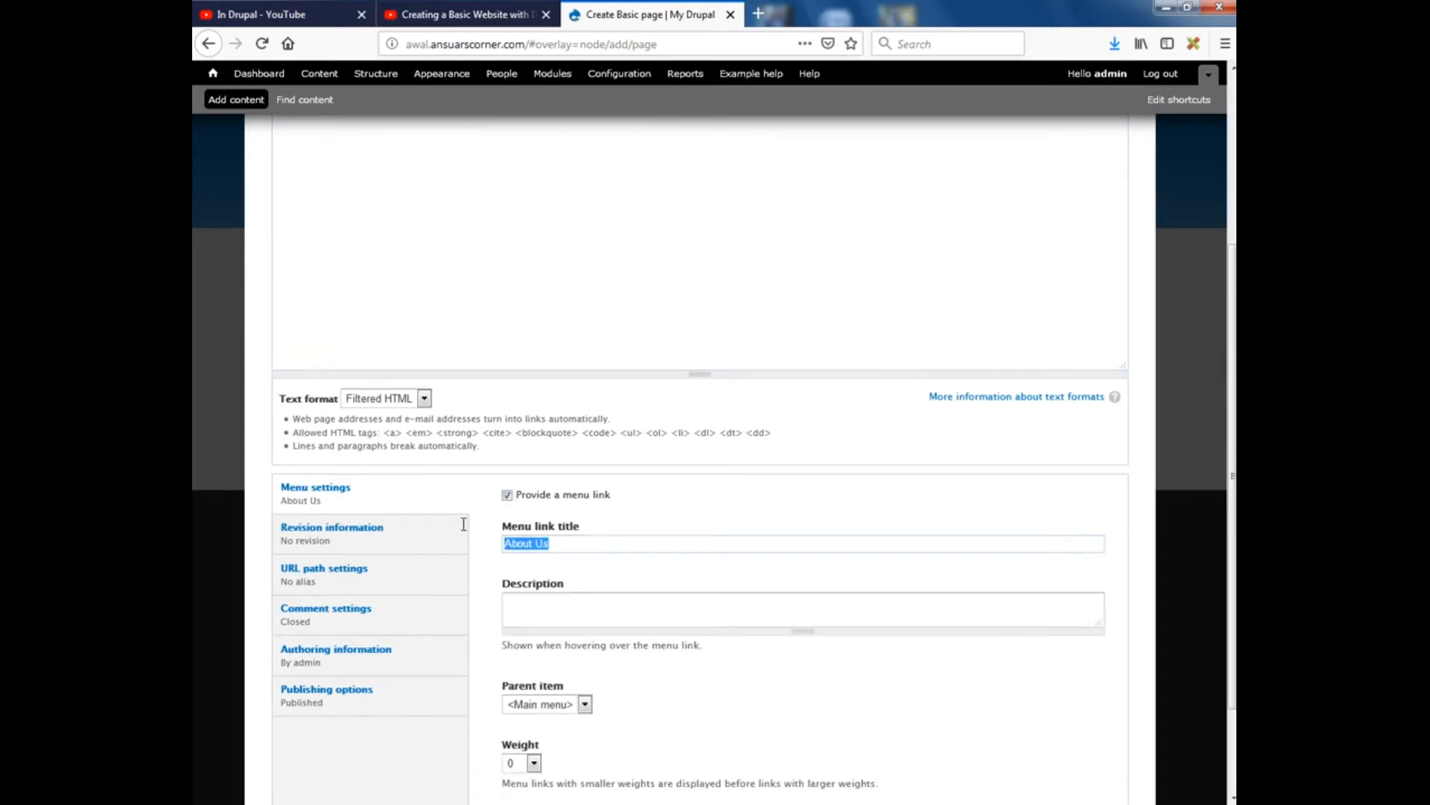
scroll(512, 530, "up", 3)
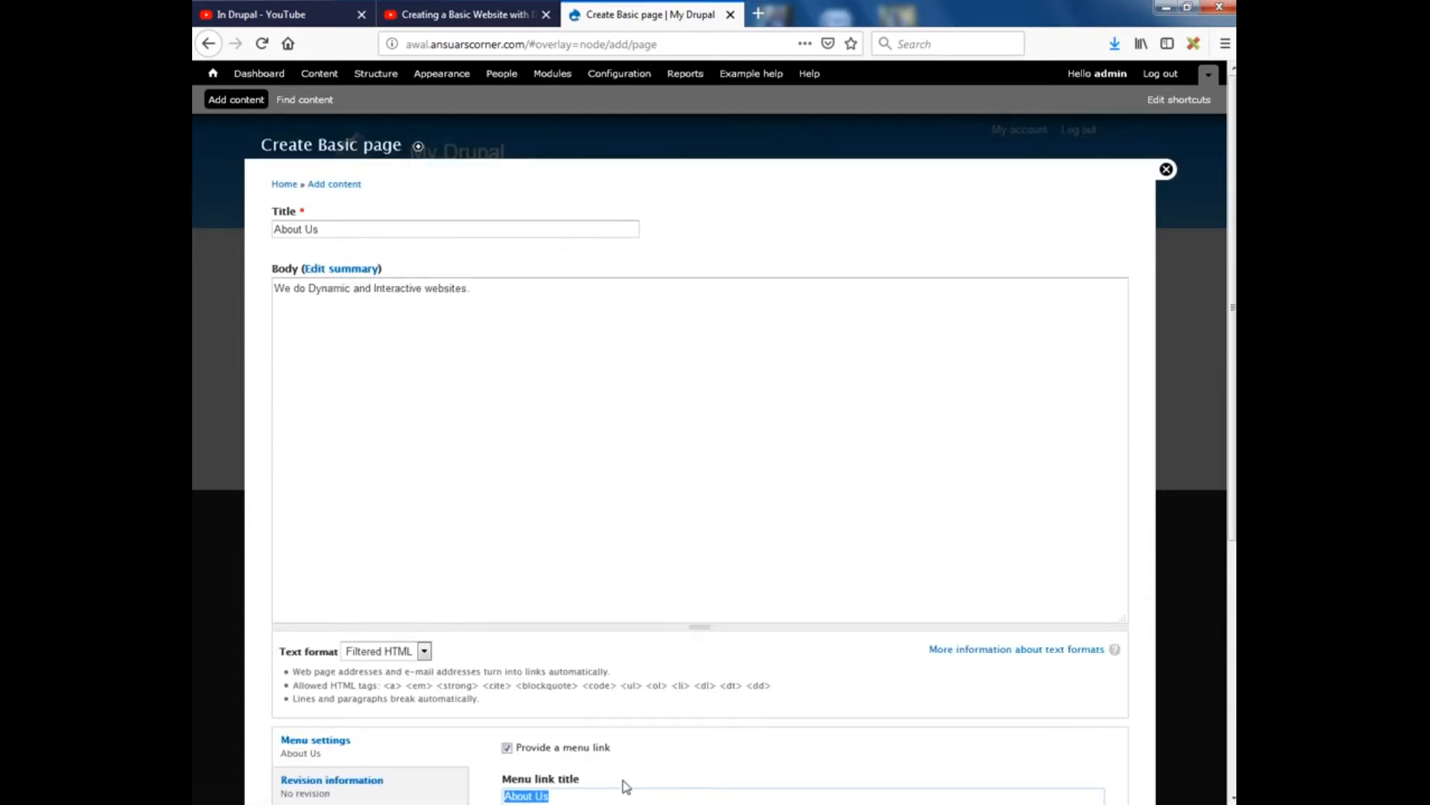
scroll(625, 786, "down", 4)
left_click(543, 534)
type("About Us")
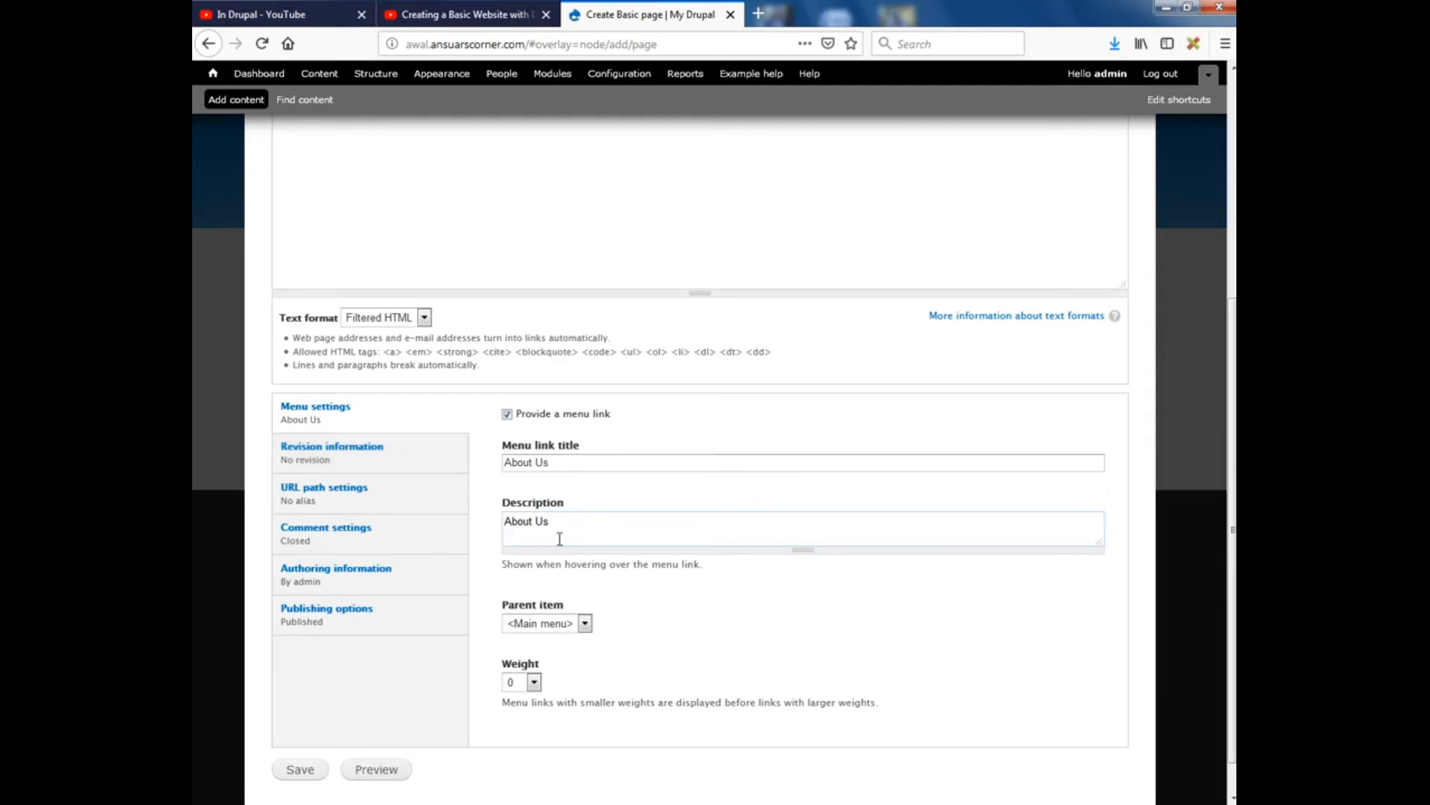
left_click(548, 634)
left_click(550, 639)
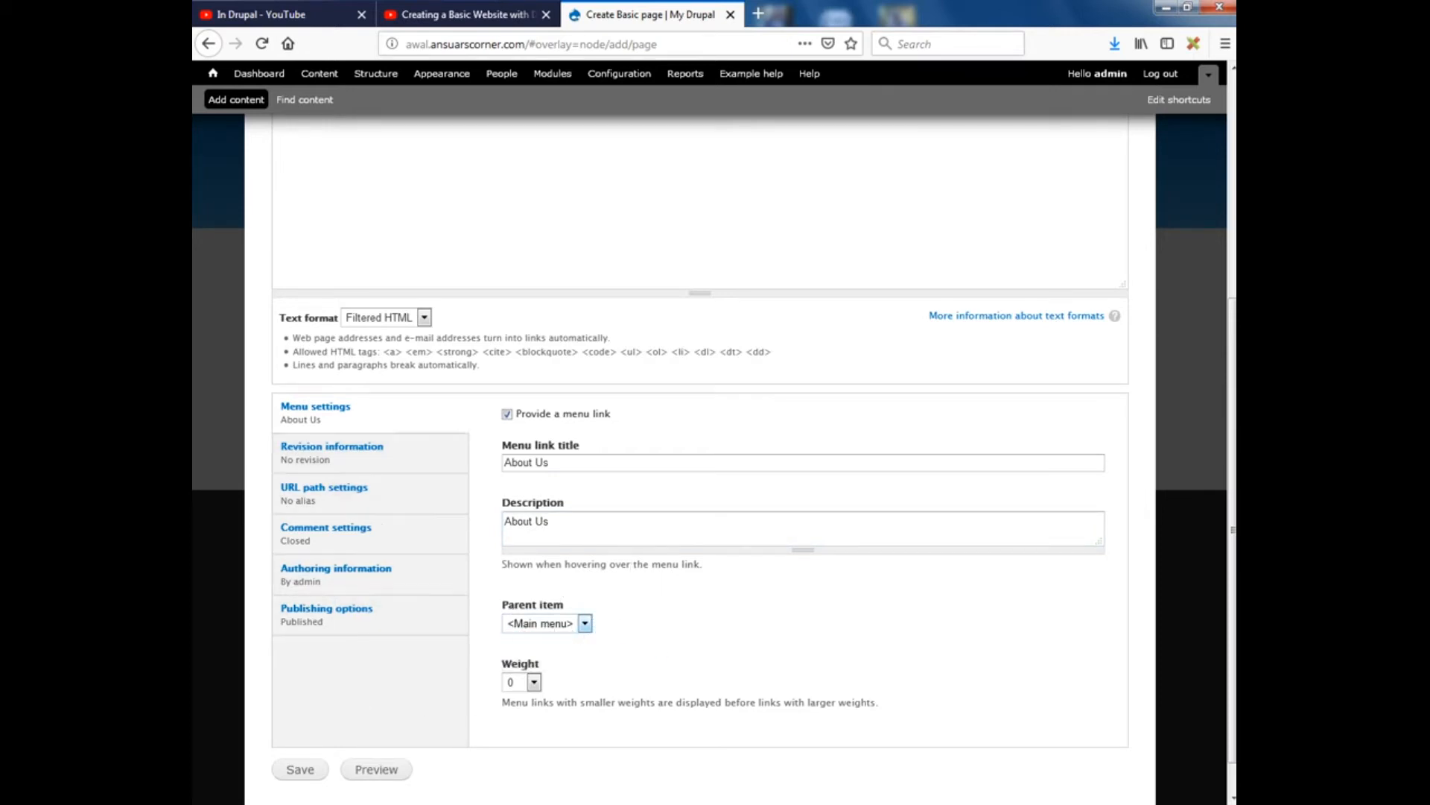
left_click(304, 773)
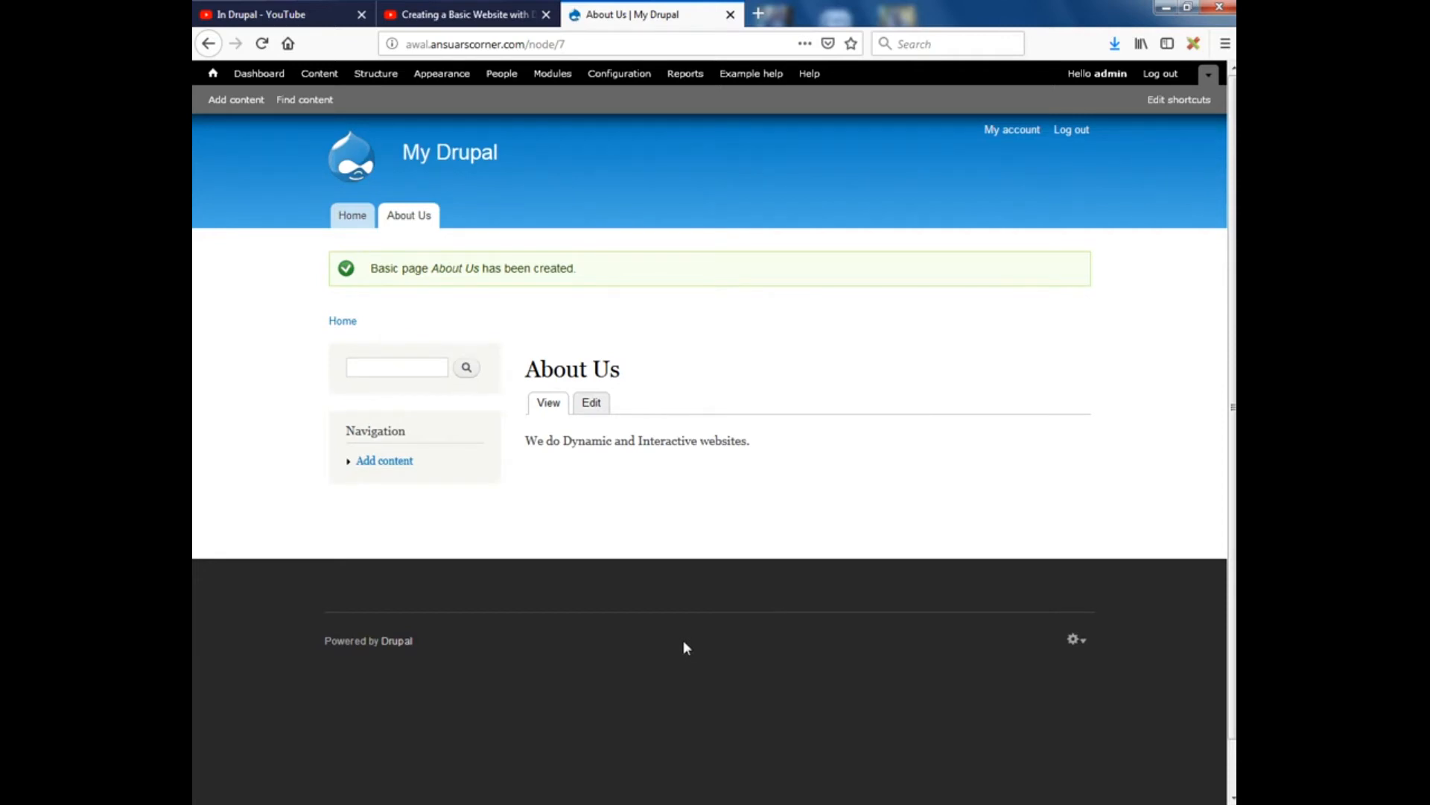
Start another Basic page titled 'Our Services'
left_click(234, 100)
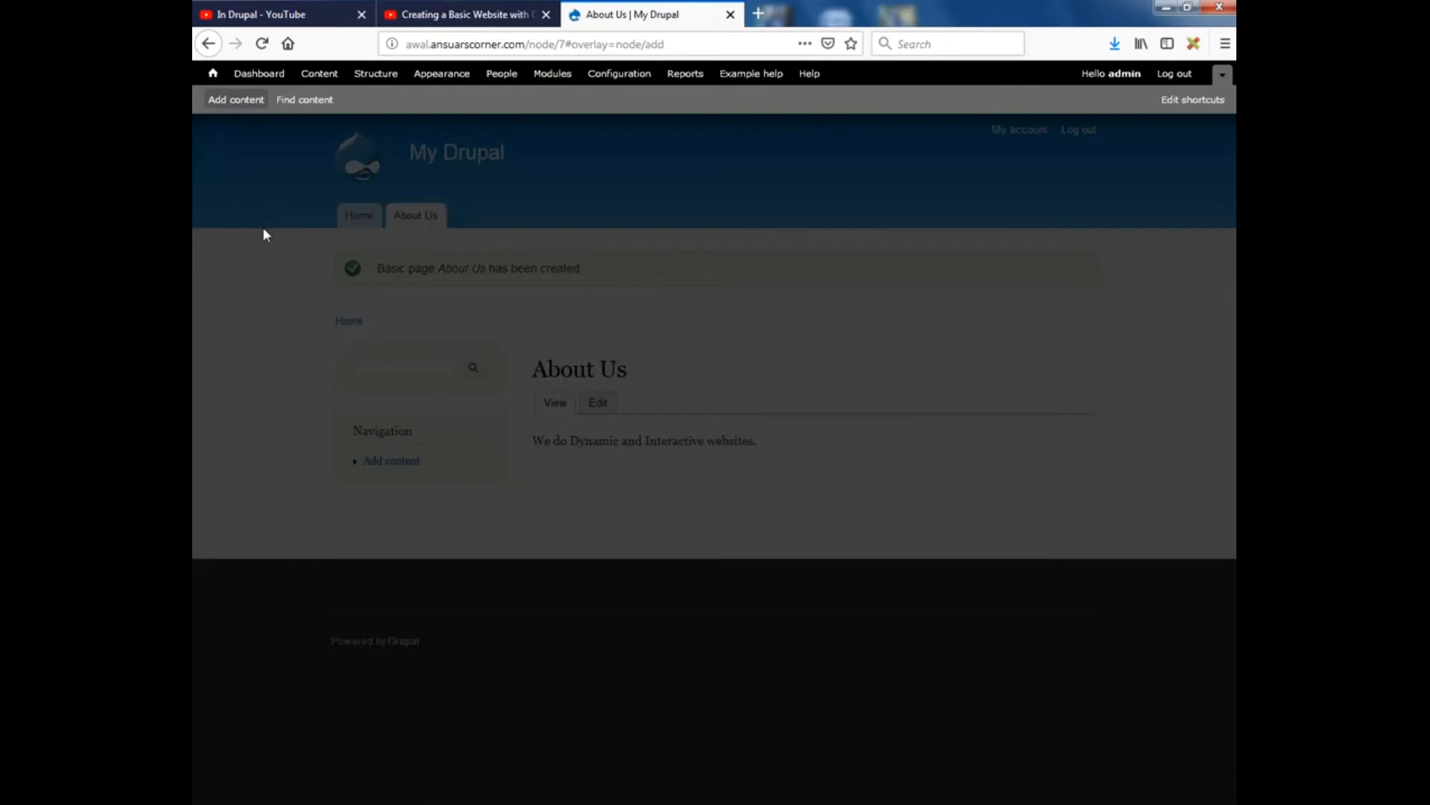
left_click(324, 268)
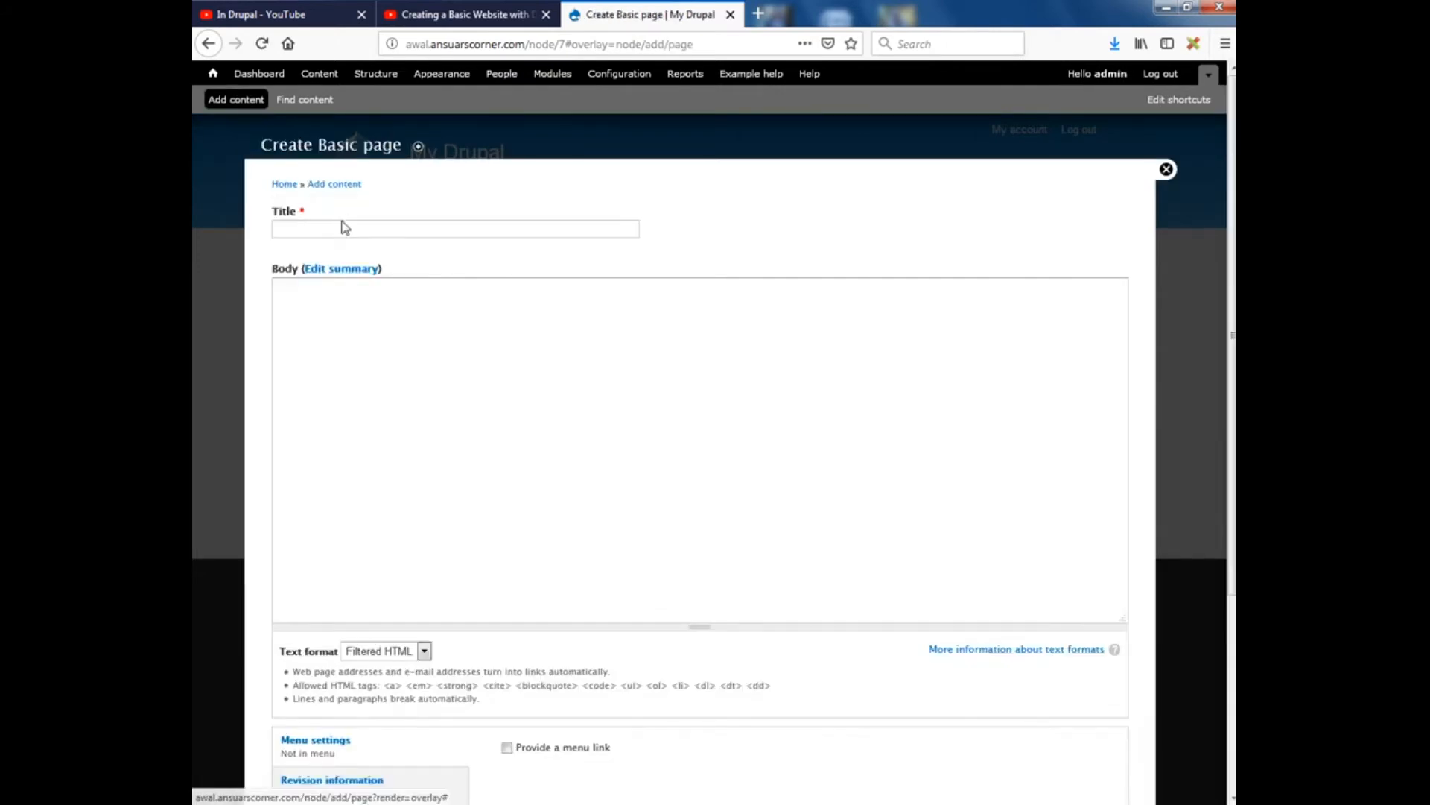
left_click(341, 231)
type("OUr")
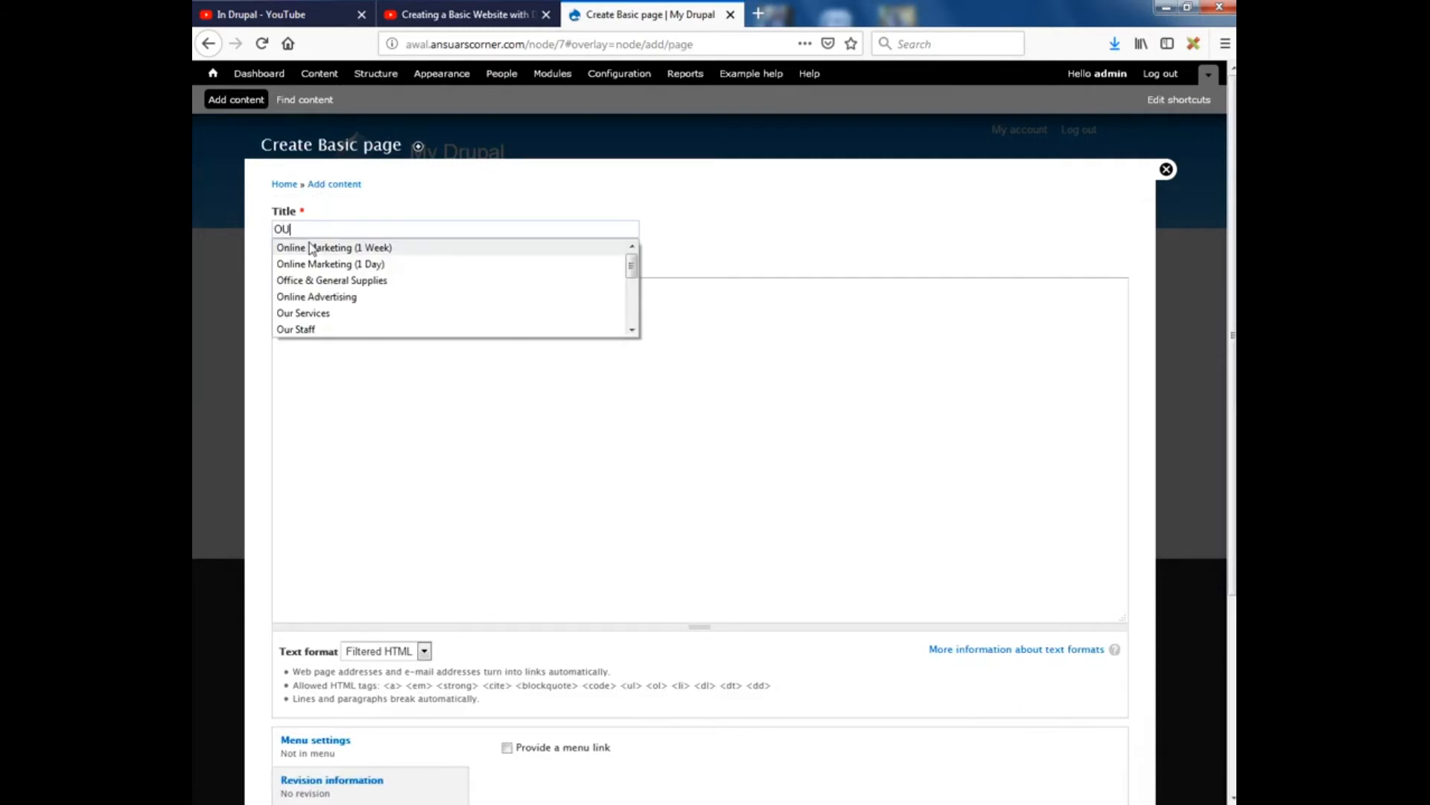
key("BackSpace")
key("BackSpace")
type("ur")
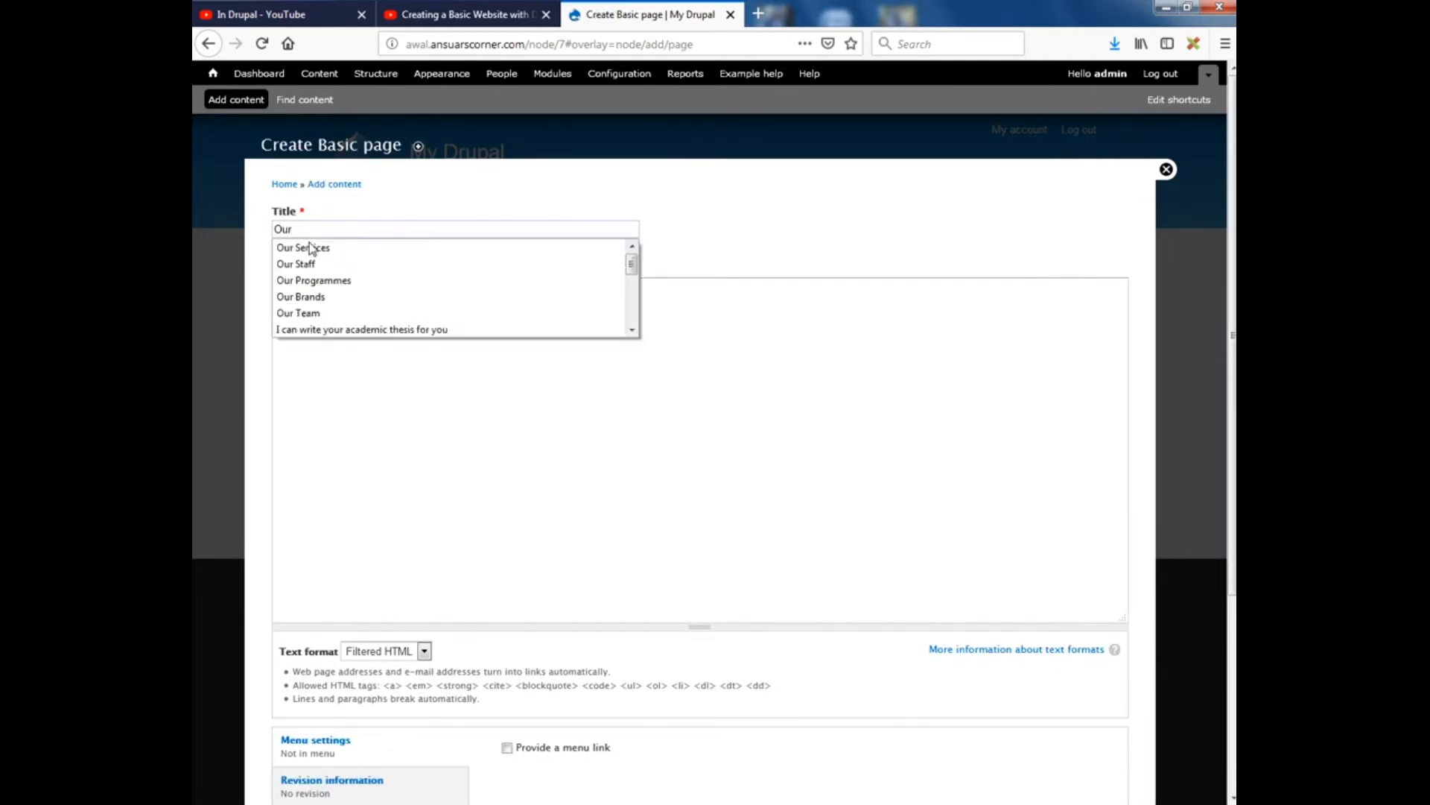
type(" Services")
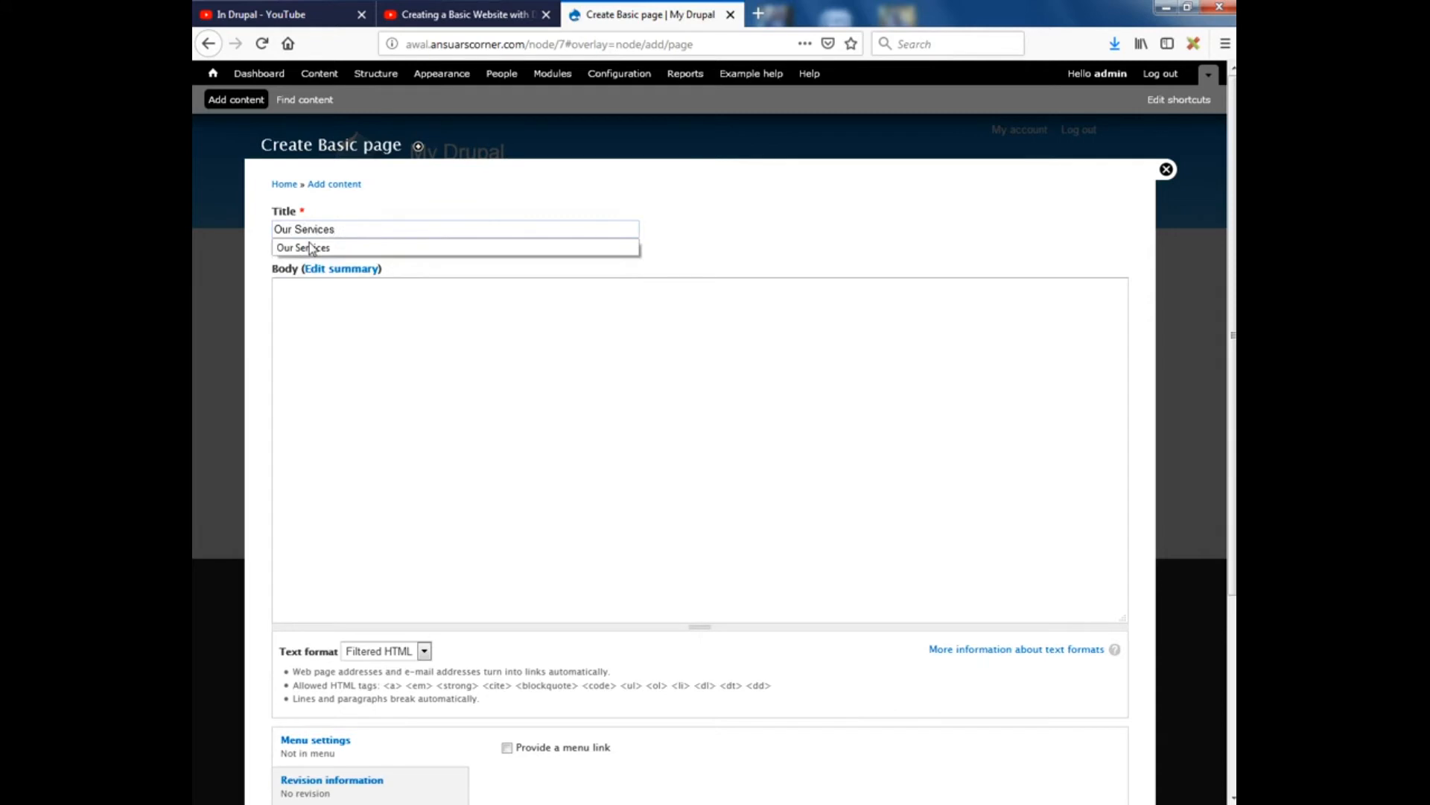
Write the body 'The services we do are:' followed by Website Design and Graphic Design lines
left_click(511, 403)
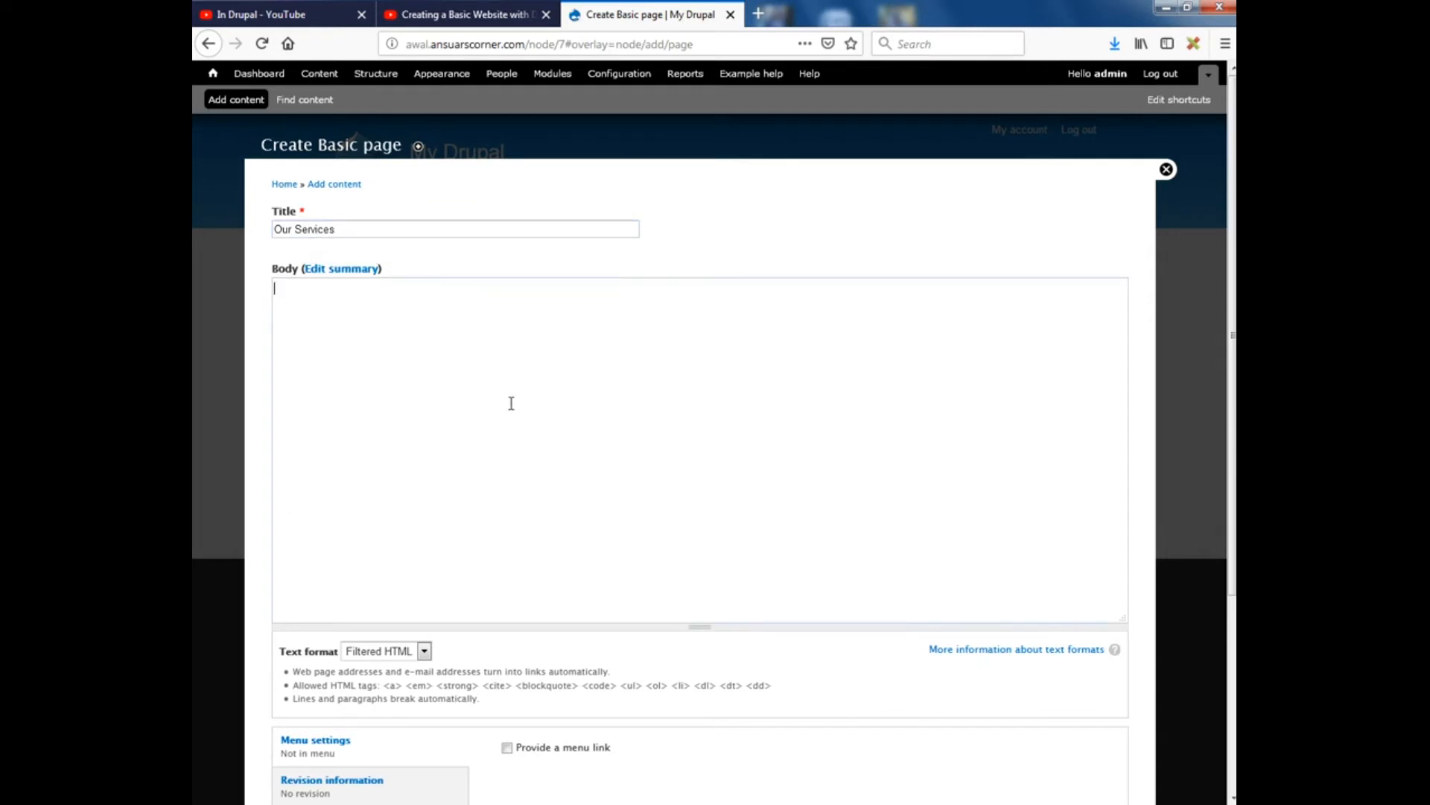
type("W")
key("BackSpace")
type("The services we do are:")
key("Return")
type("Website Design")
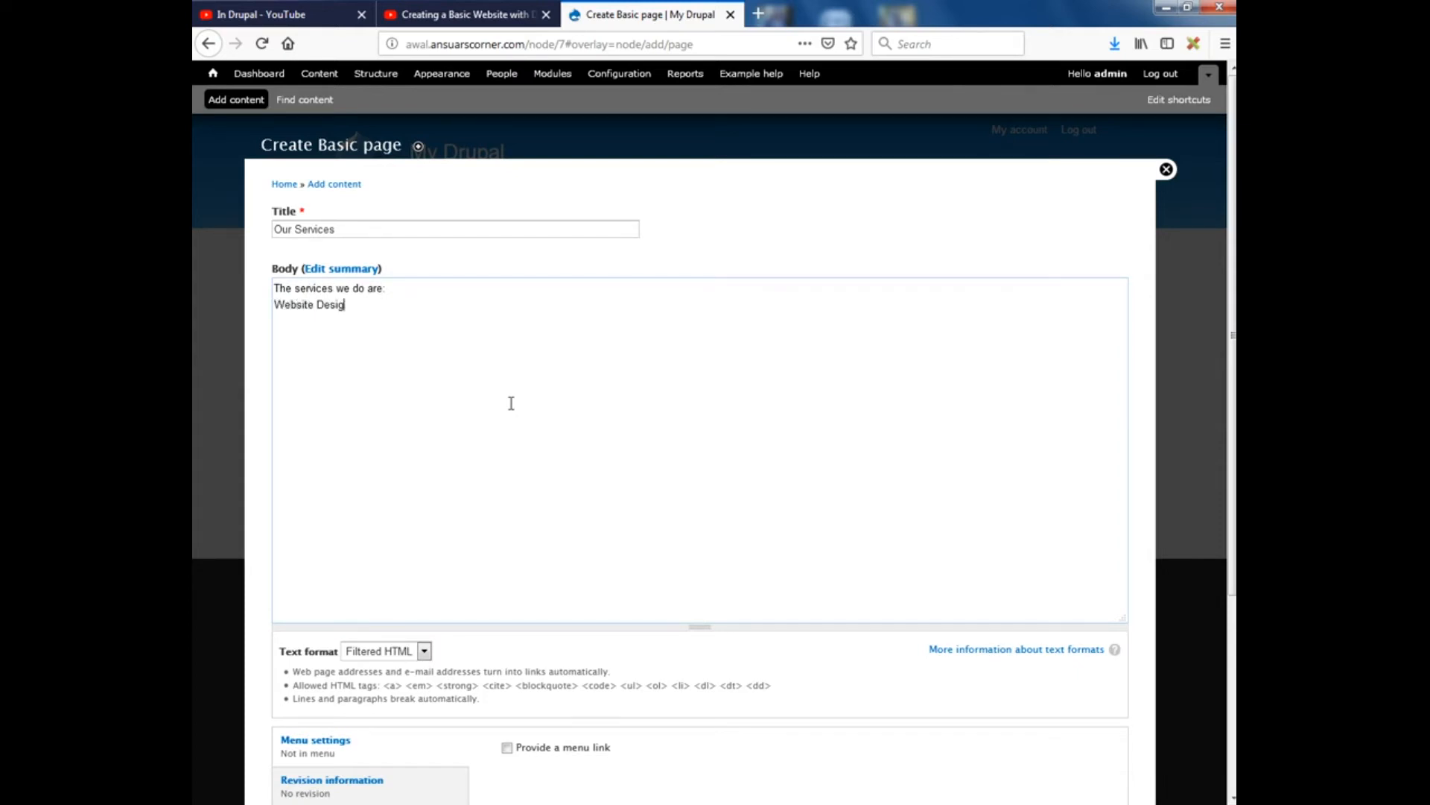
key("Return")
type("Graphic Design")
Add a Main menu link described 'Our Services' and save the page
scroll(507, 522, "down", 5)
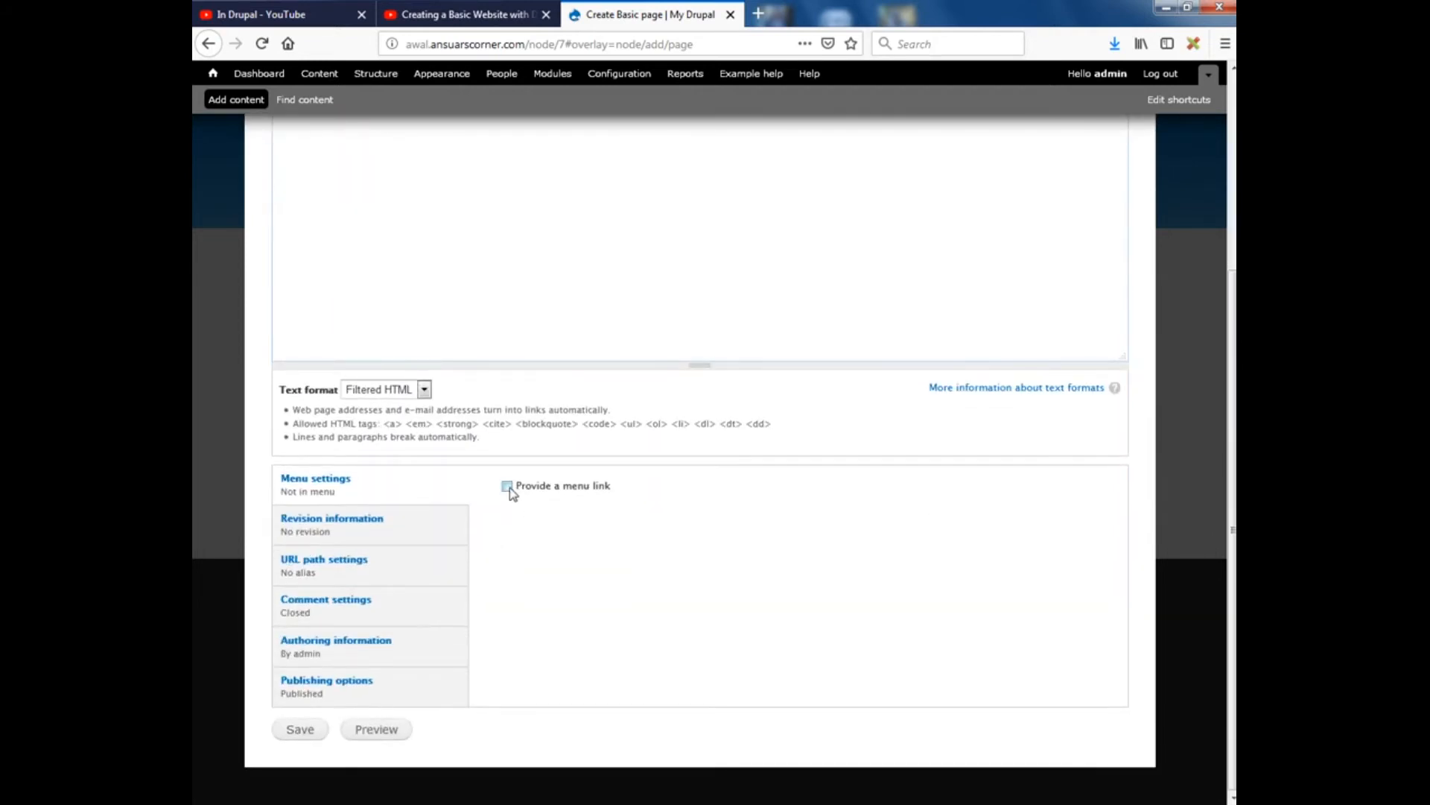
left_click(507, 486)
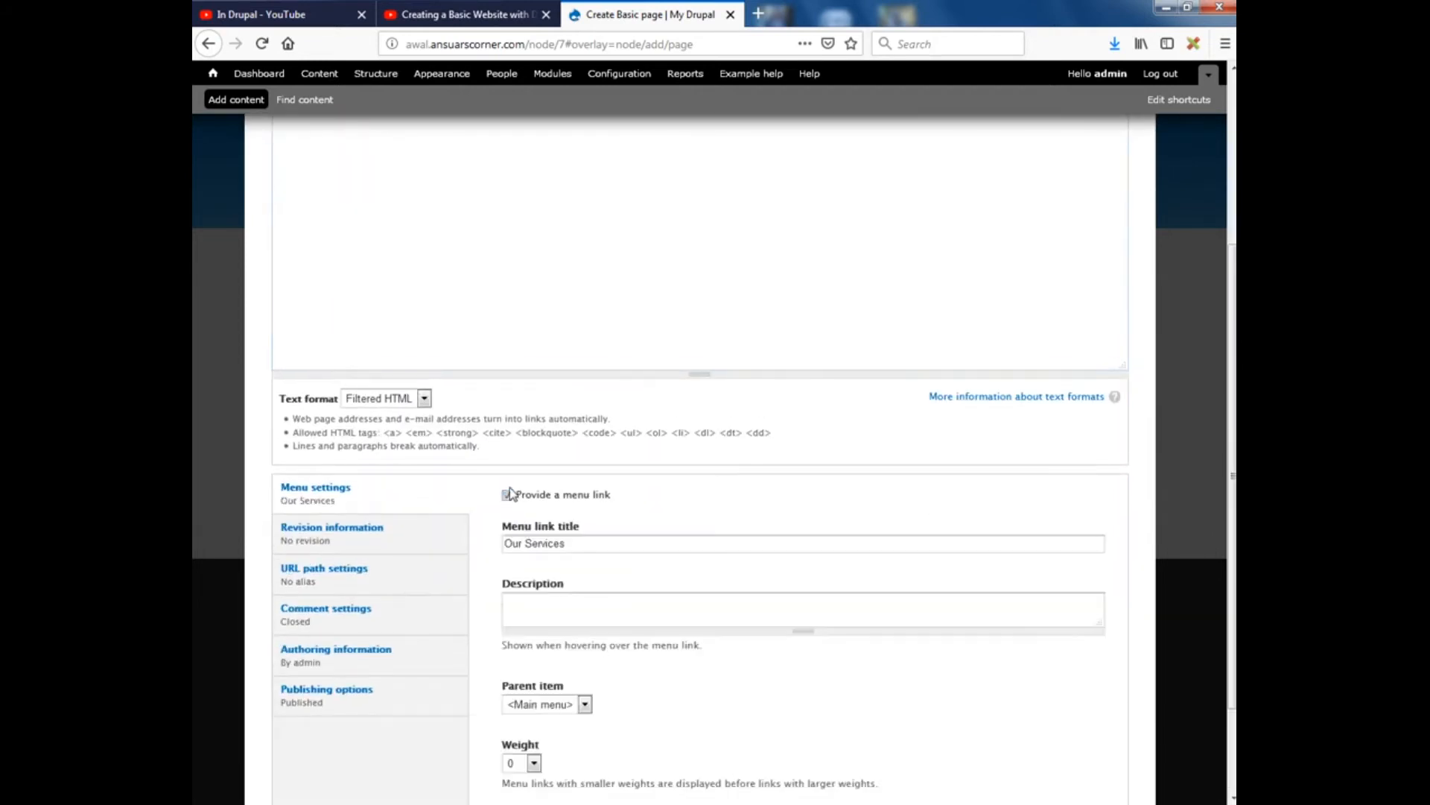
left_click(550, 599)
type("Our S")
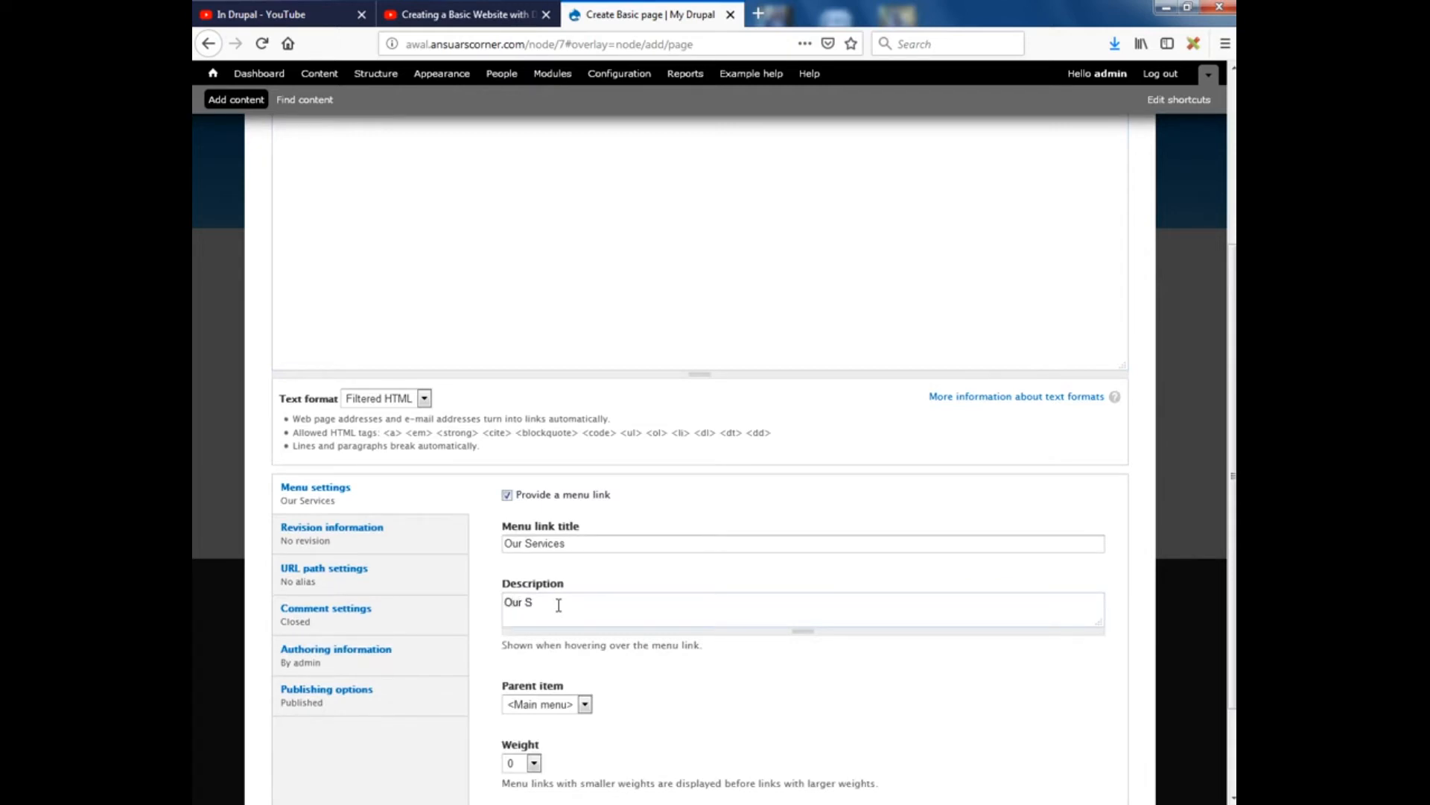
type("ervices")
scroll(521, 633, "down", 3)
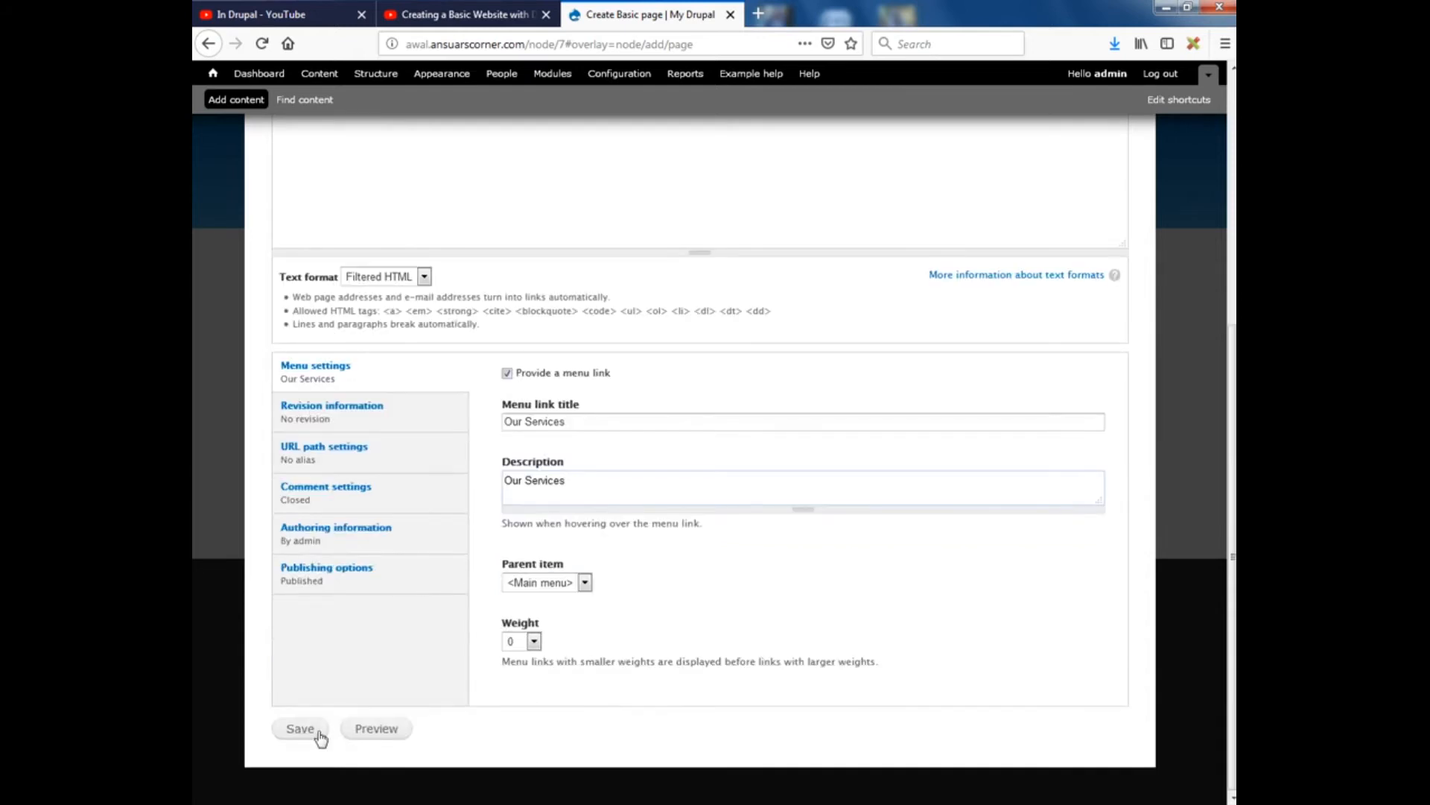
left_click(299, 734)
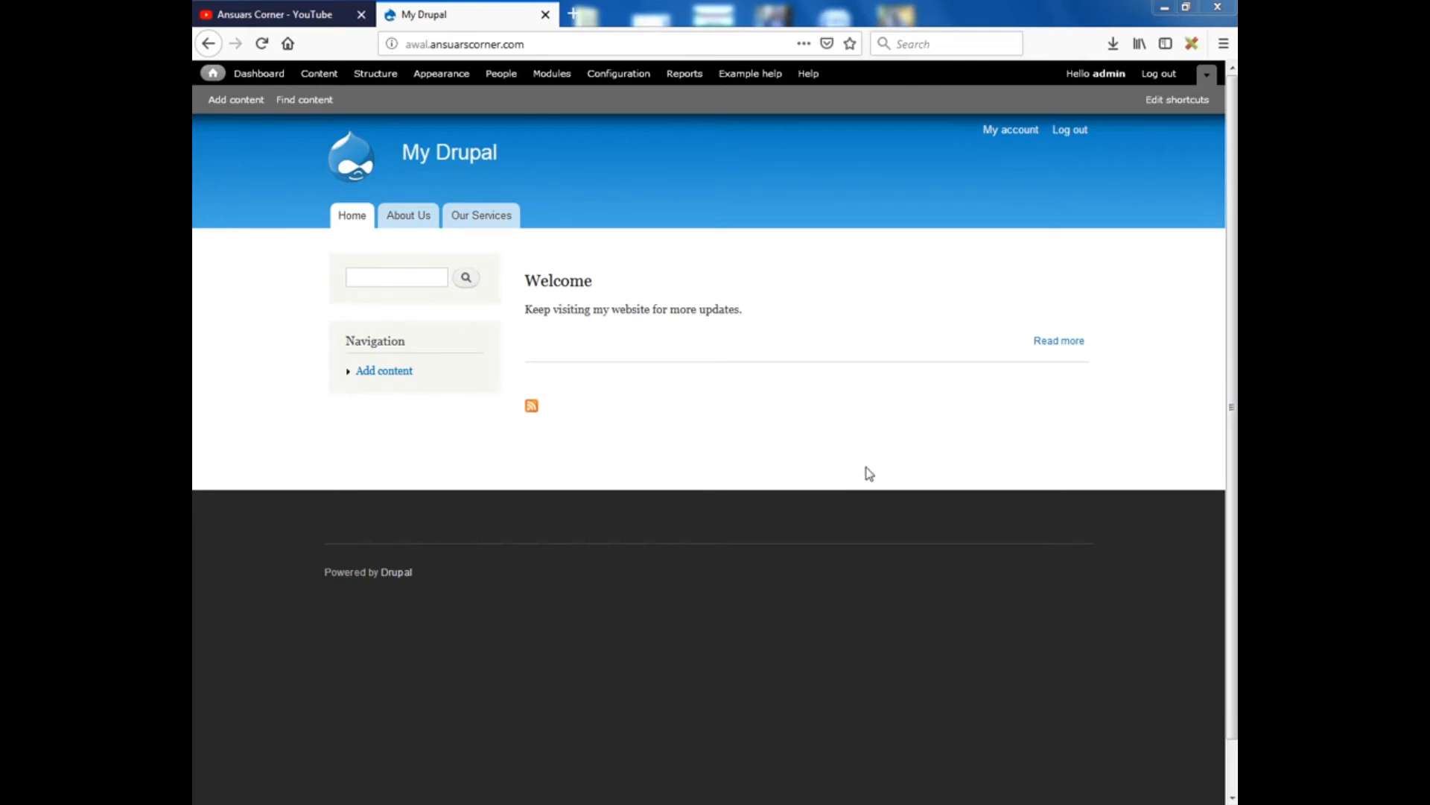
Save the Modules page with Views Slideshow, Cycle, Simple Pager and Views UI enabled
left_click(552, 74)
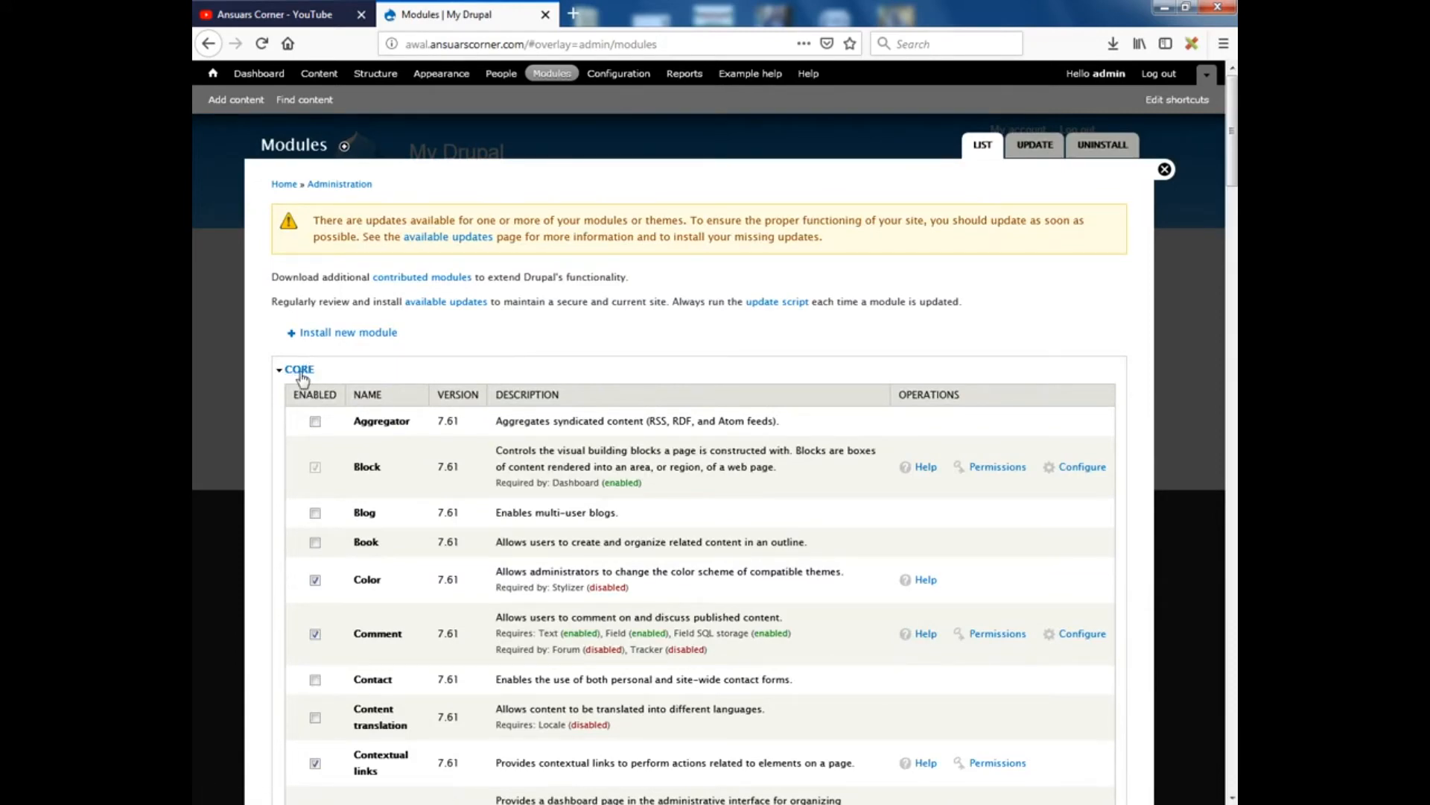
scroll(306, 389, "down", 2)
scroll(302, 386, "down", 4)
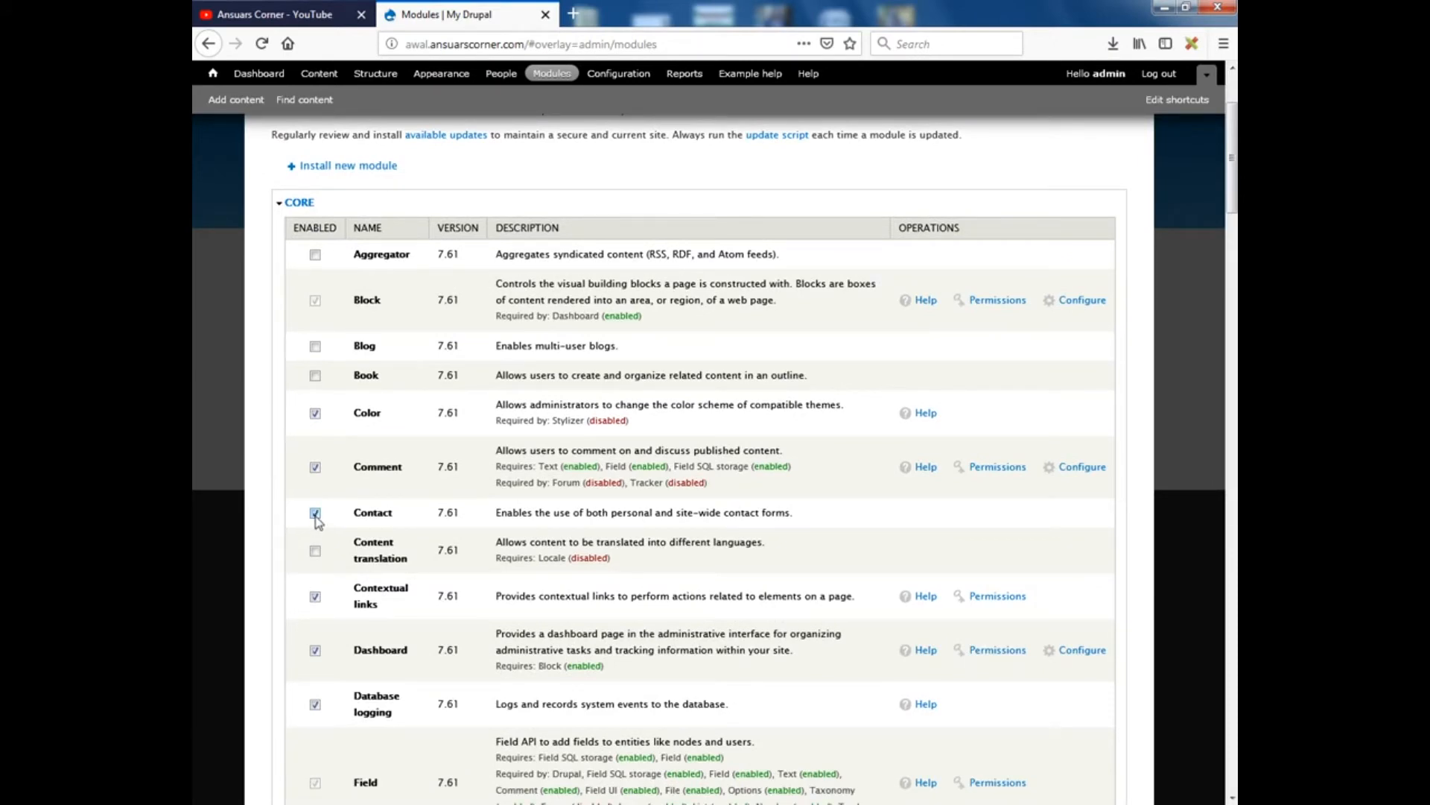
scroll(305, 566, "down", 20)
scroll(347, 667, "down", 20)
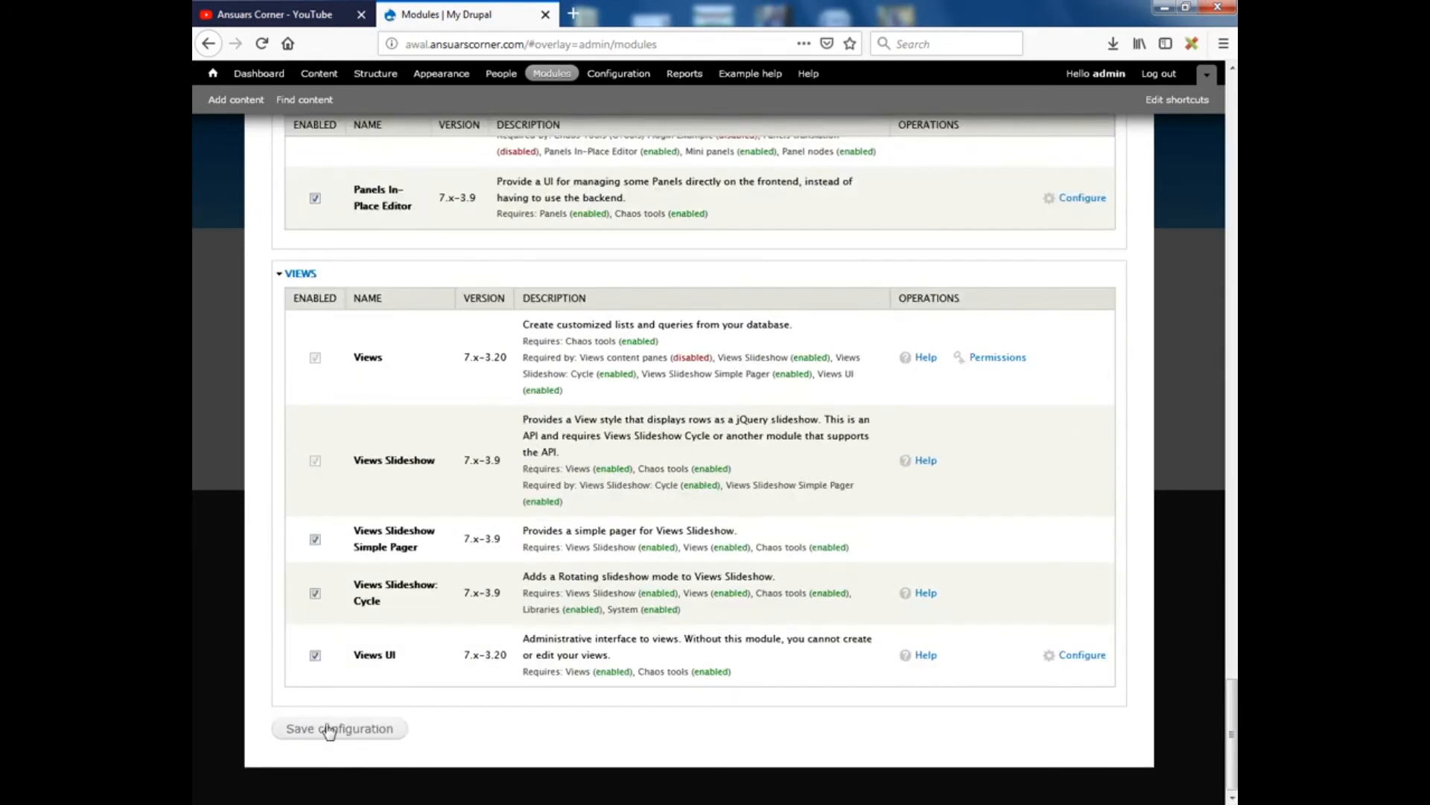
left_click(329, 729)
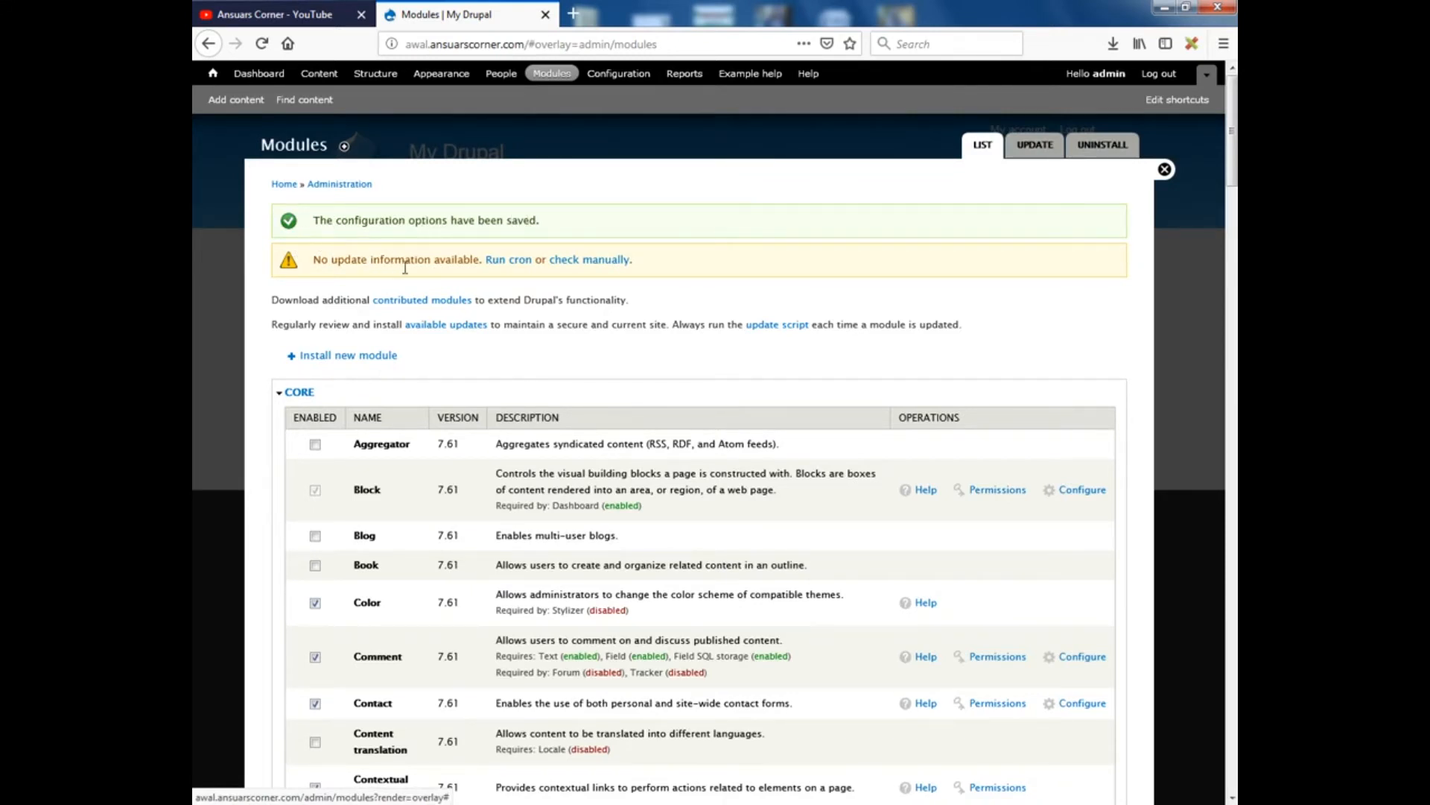
Open the site-wide contact page from the Contact form settings under Structure
left_click(370, 74)
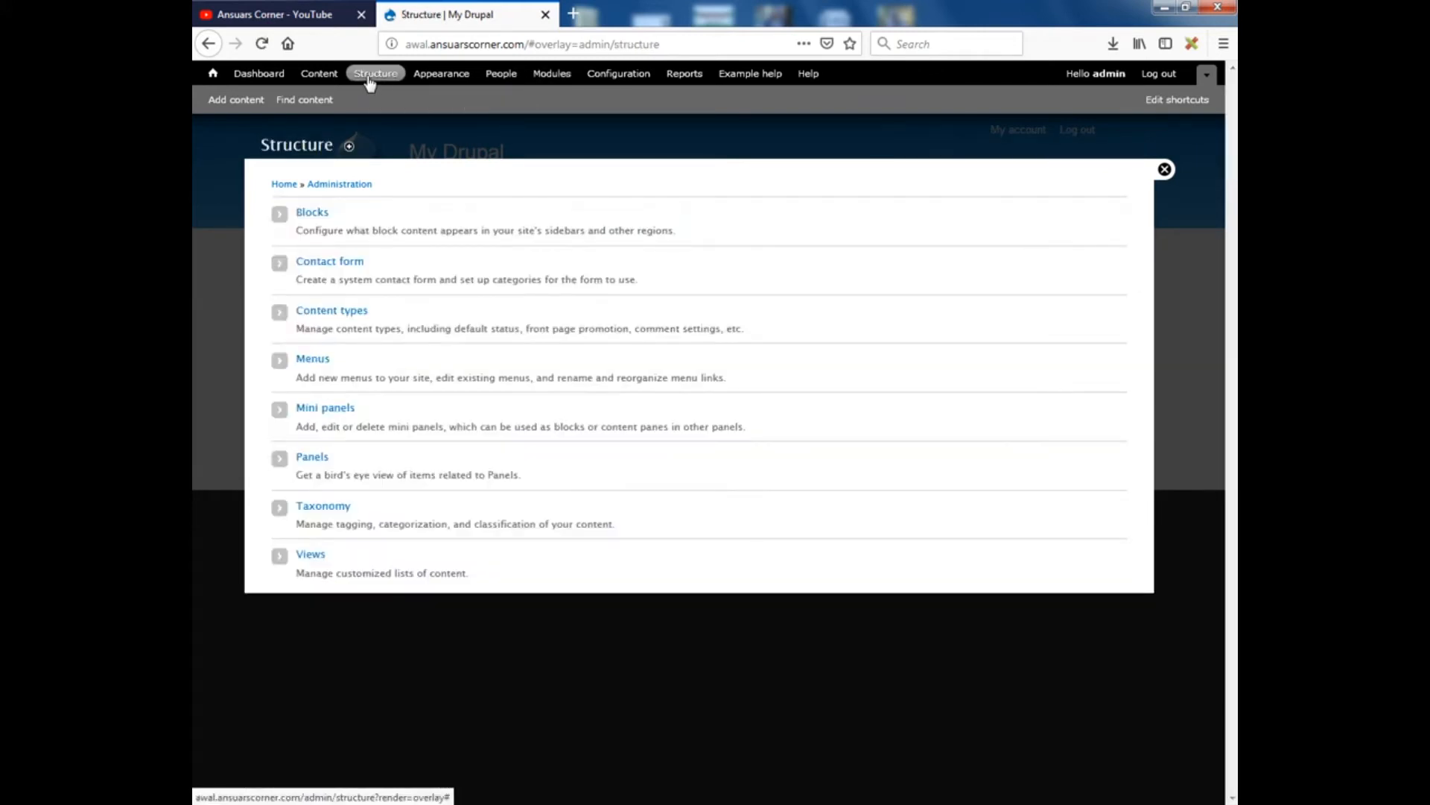
left_click(332, 264)
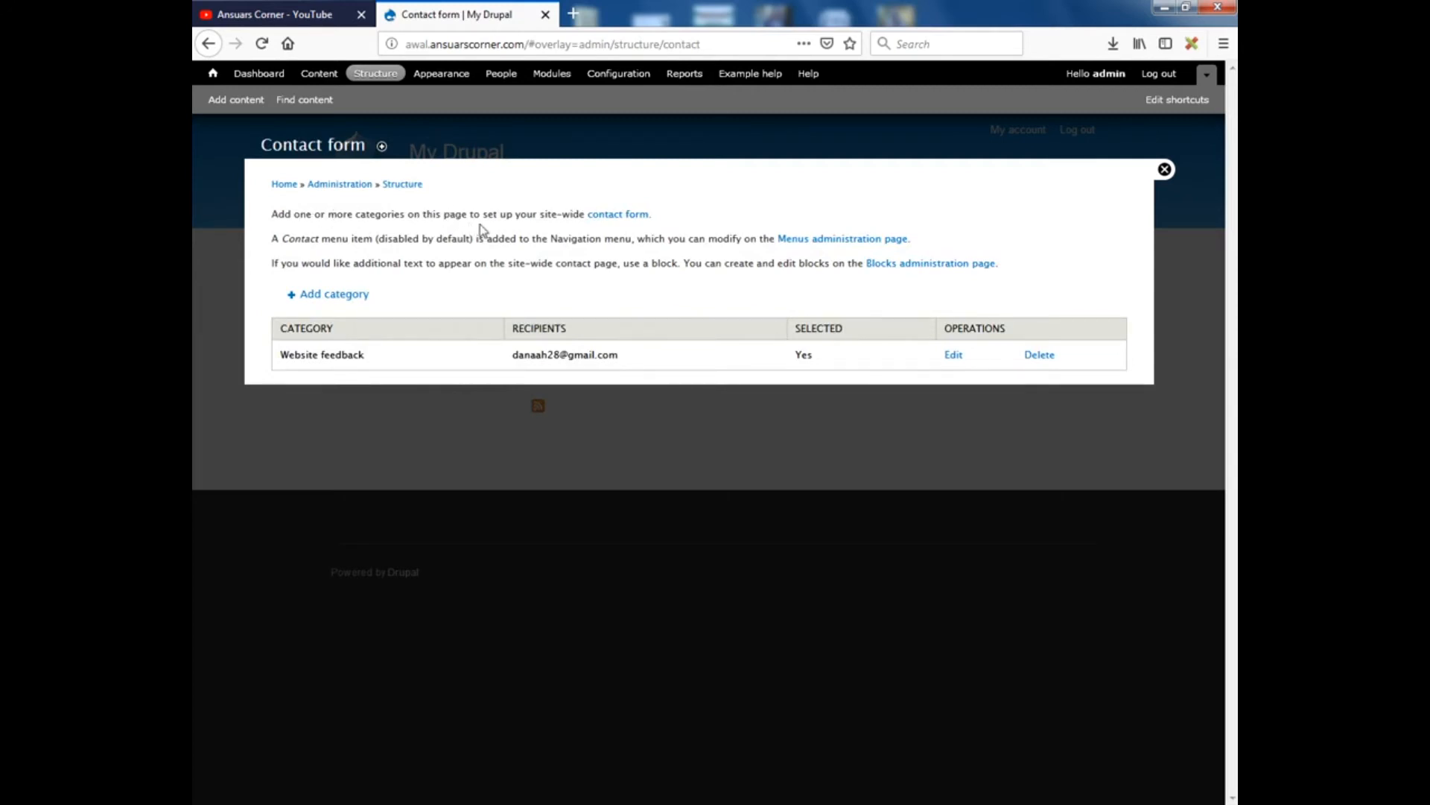
left_click(622, 218)
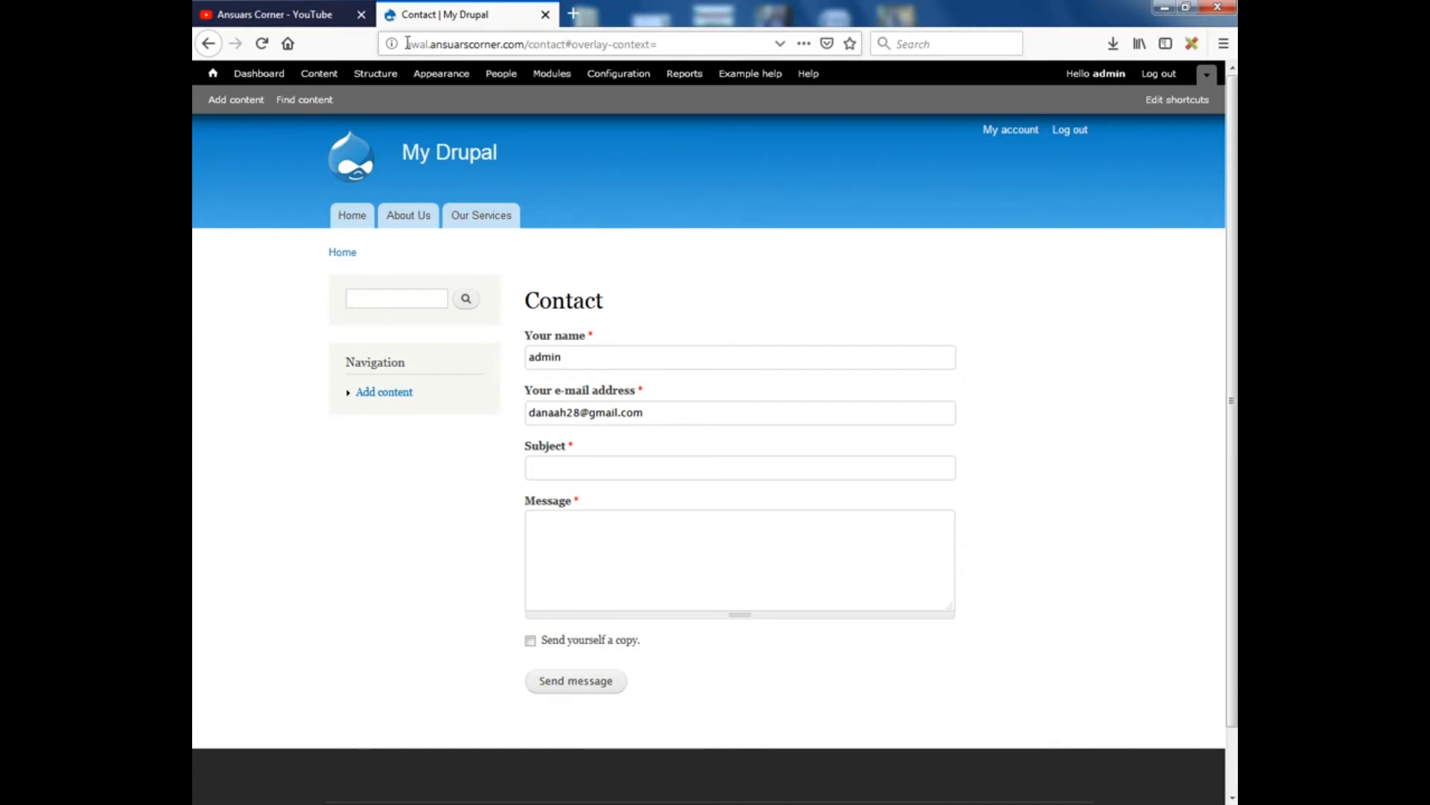
Copy the contact page's address and return to the Structure administration
left_click_drag(406, 44, 568, 50)
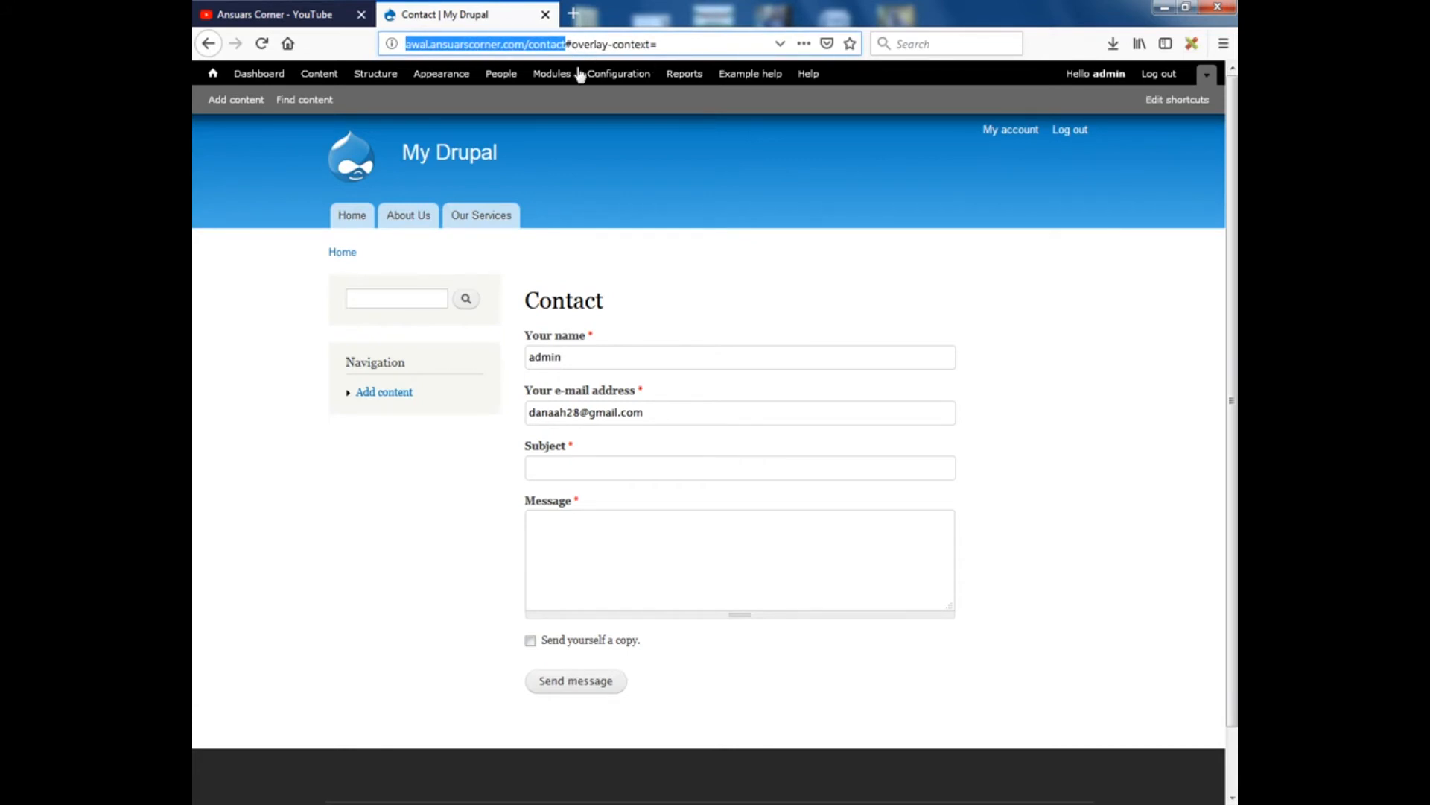
right_click(490, 43)
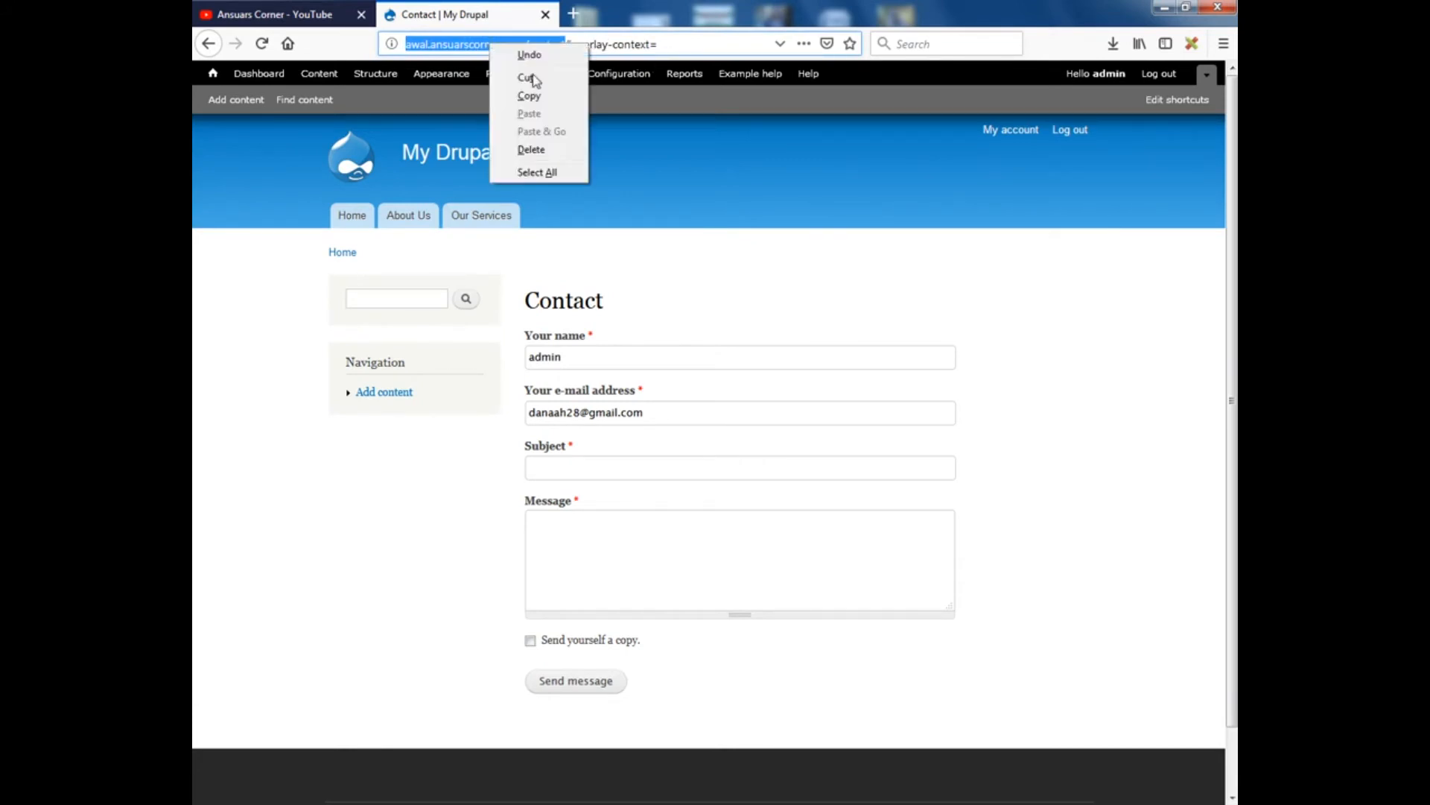
left_click(533, 100)
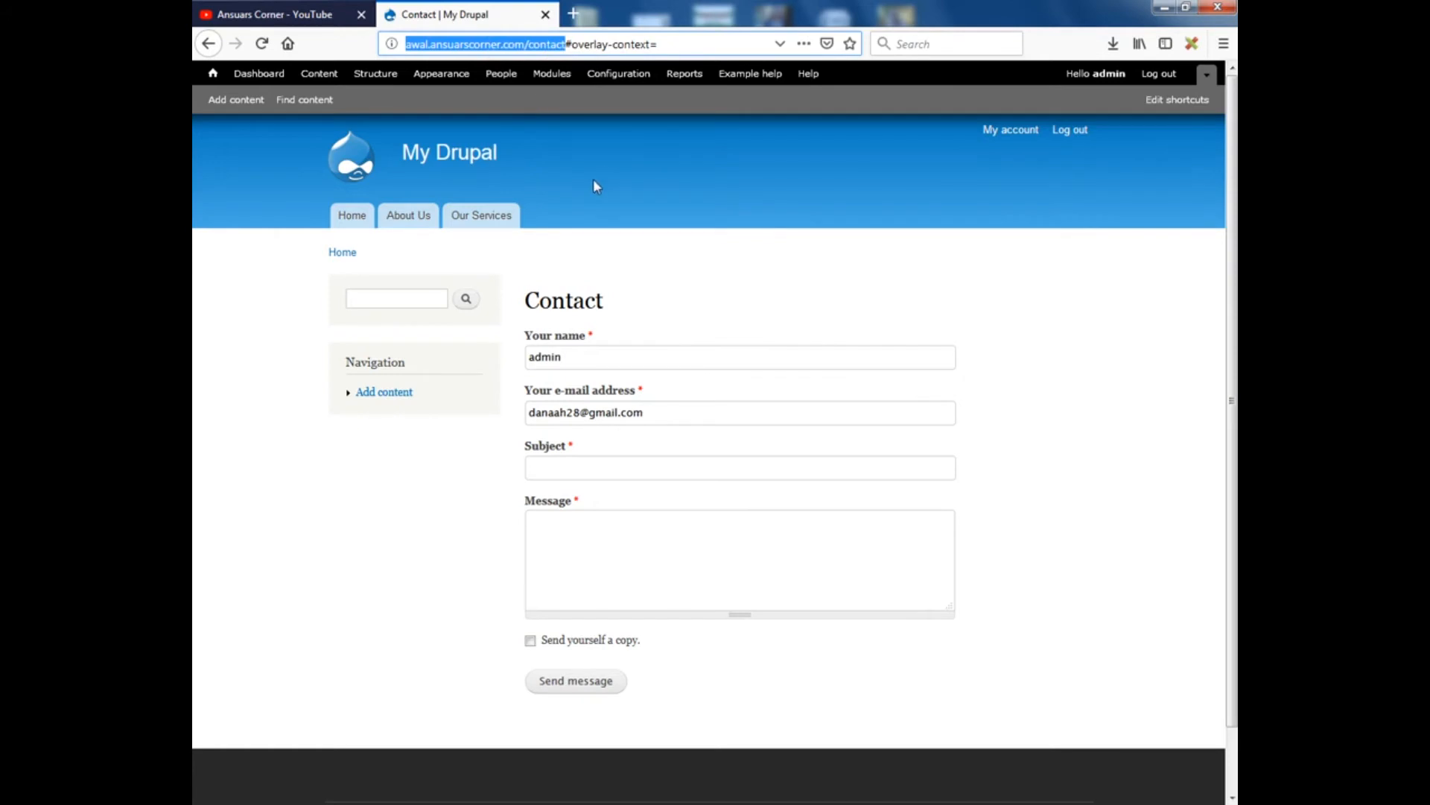
left_click(373, 78)
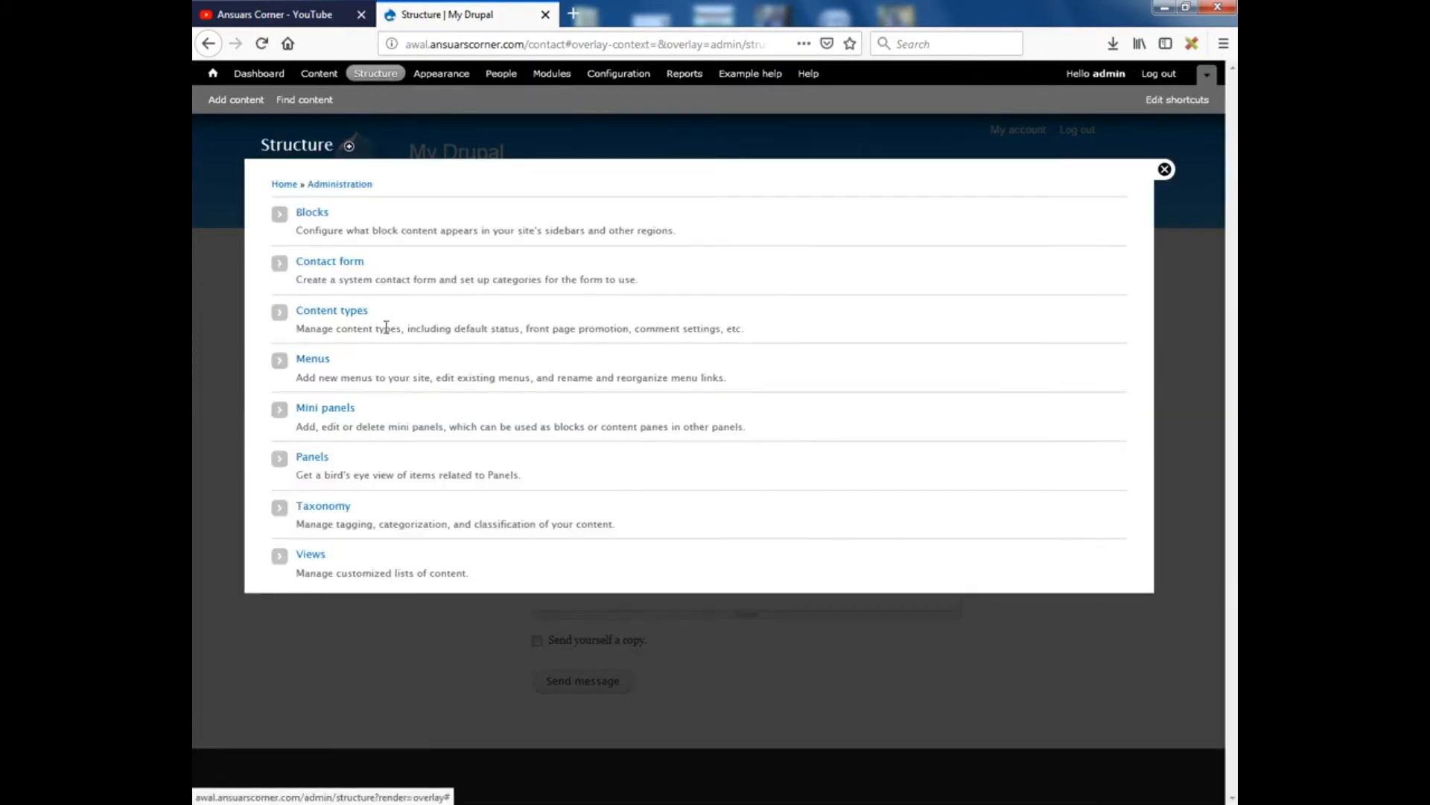
left_click(312, 363)
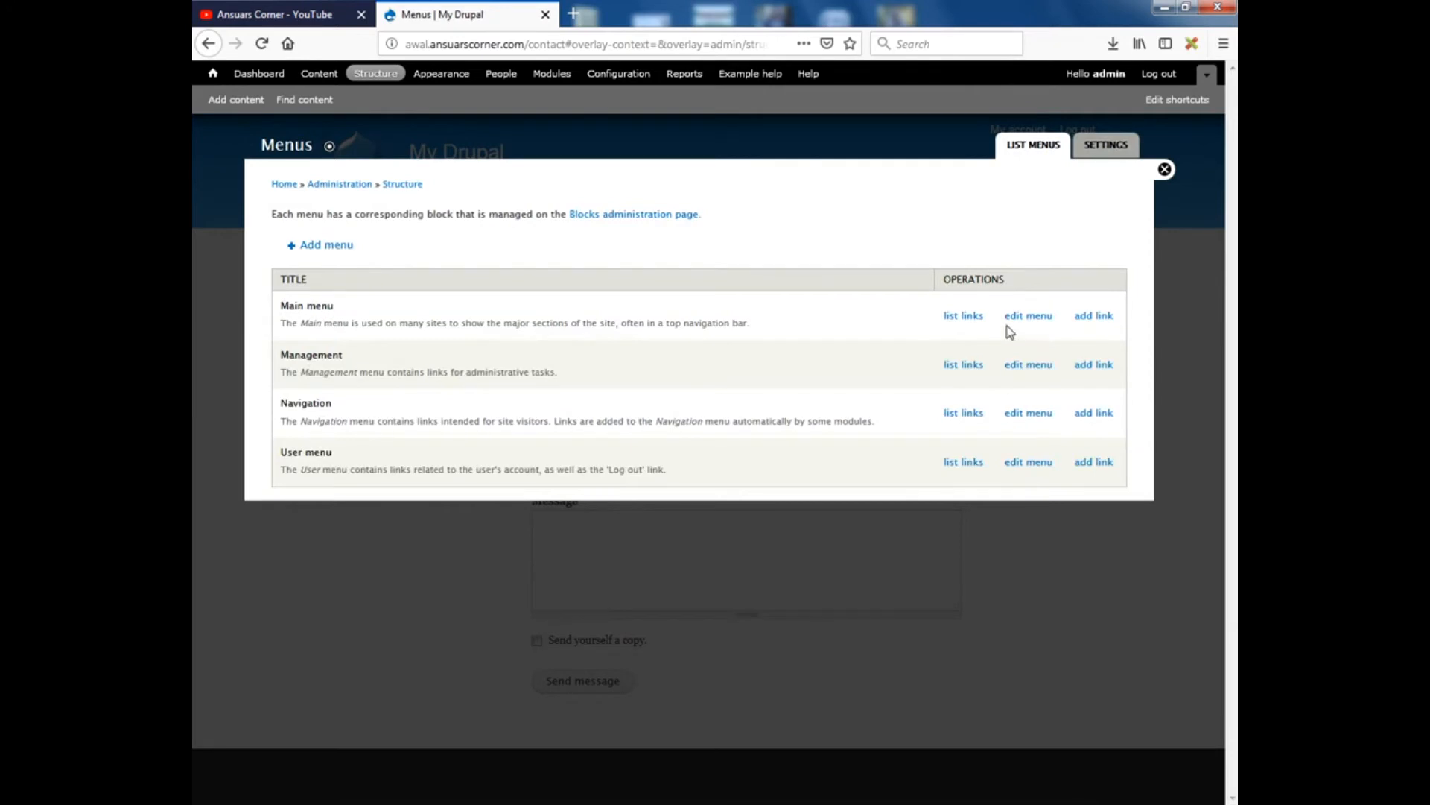
left_click(1102, 326)
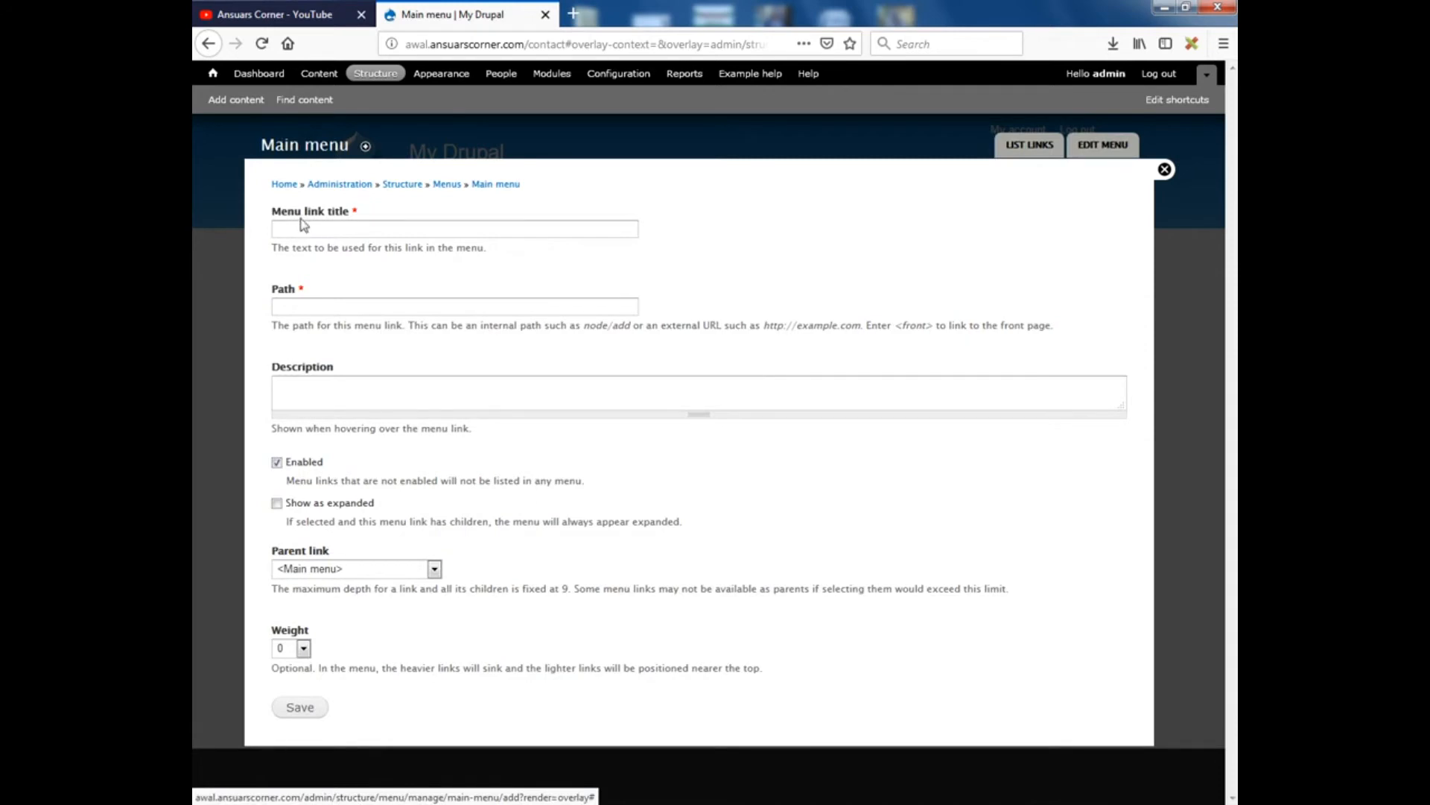
left_click(339, 220)
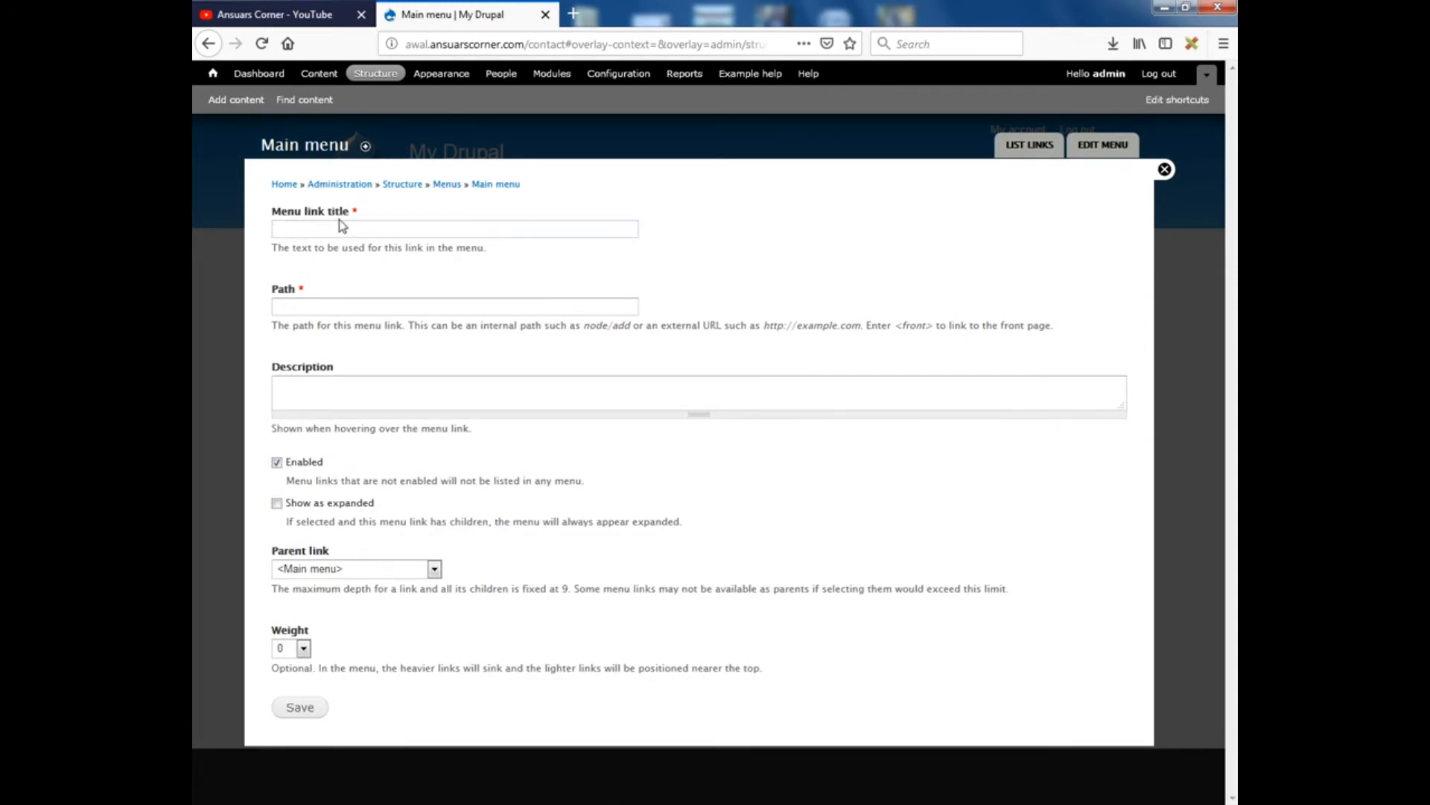
type("Con")
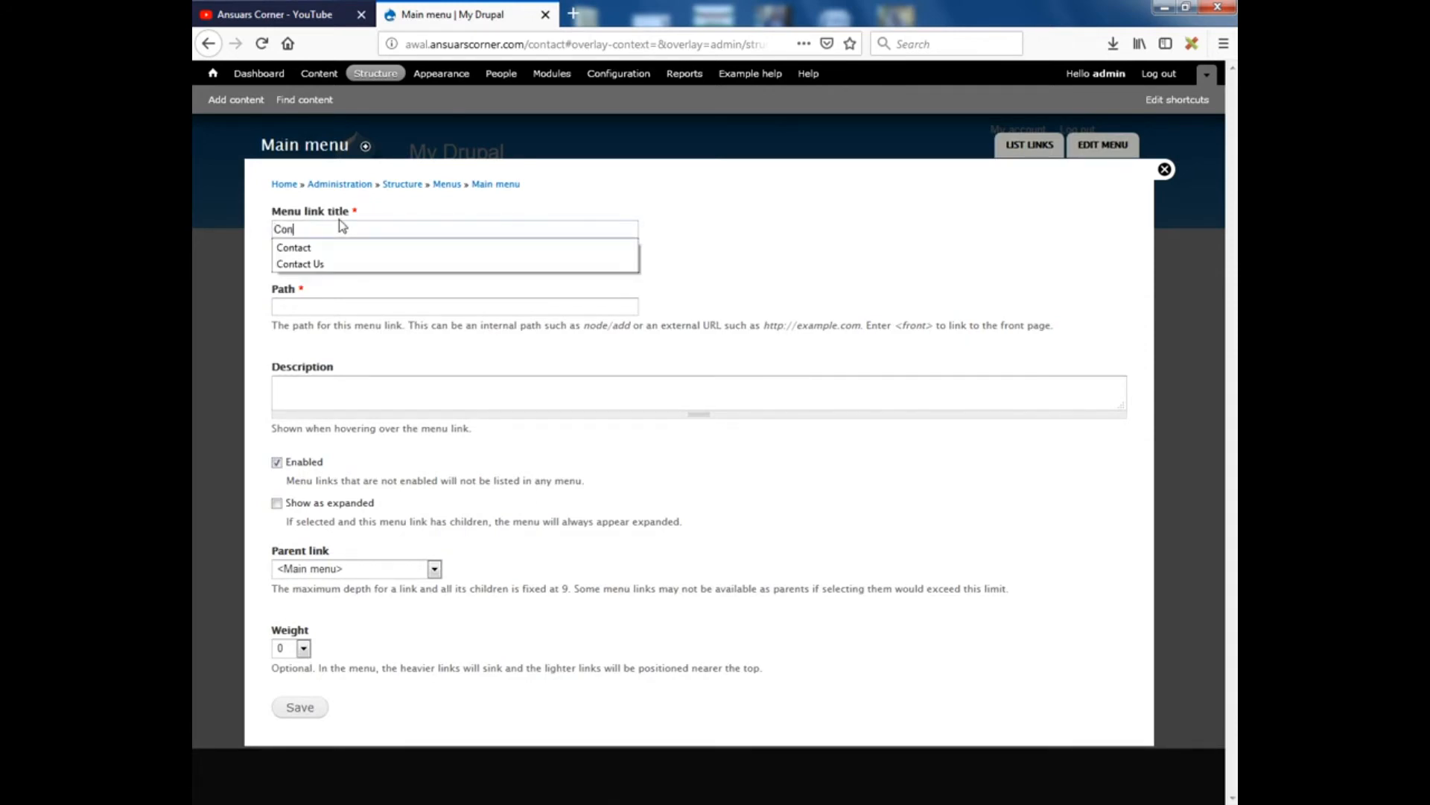
type("tact Us")
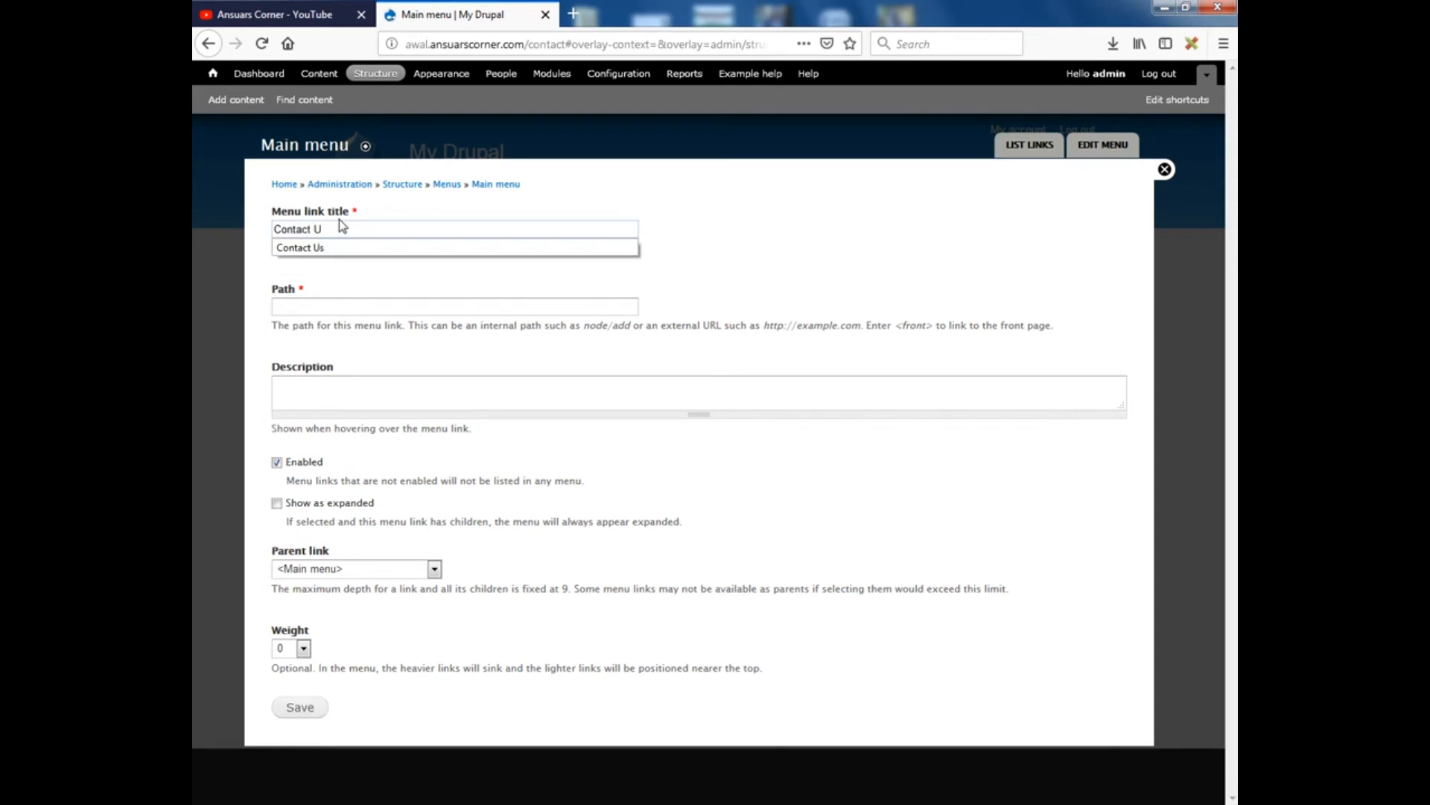
left_click(301, 308)
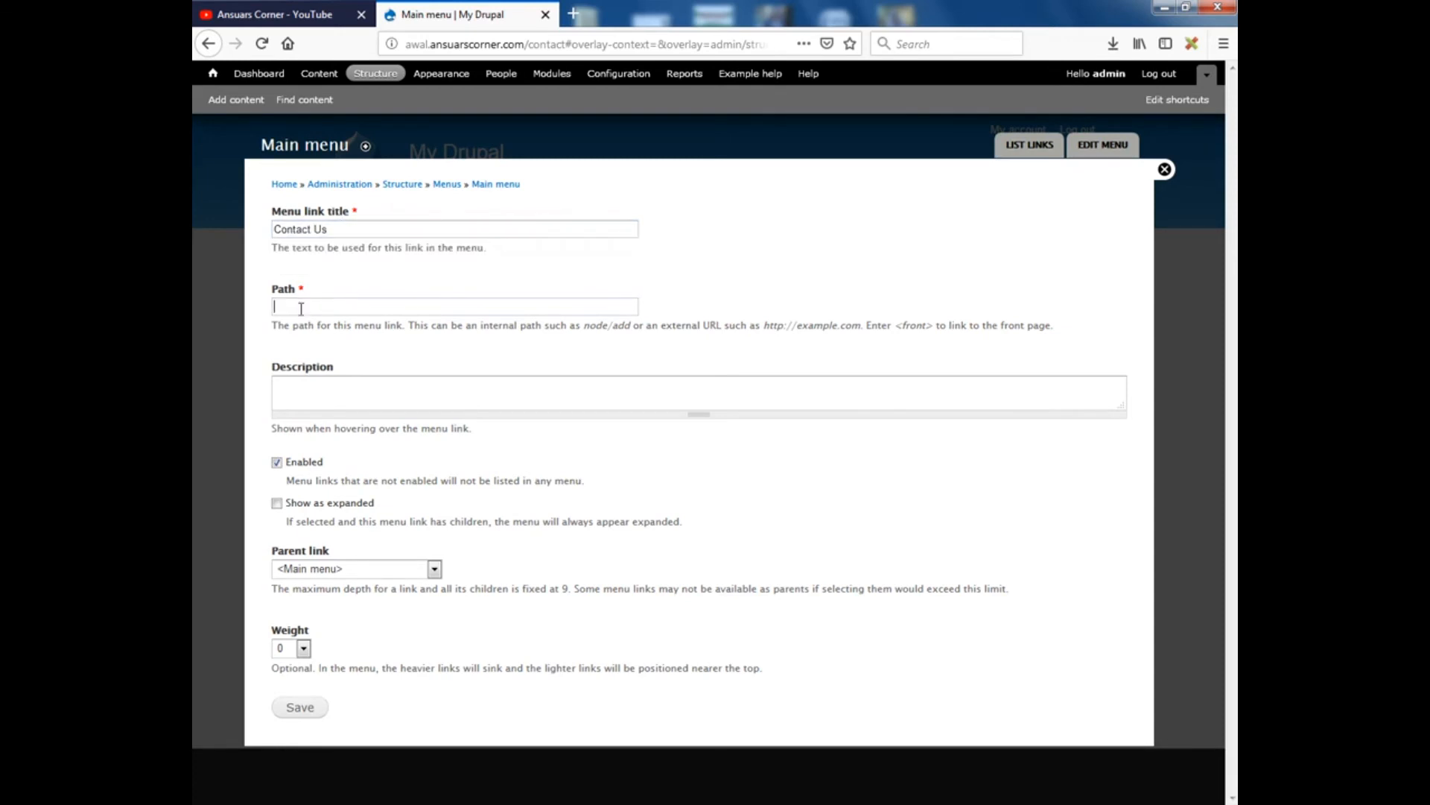
right_click(361, 308)
left_click(406, 382)
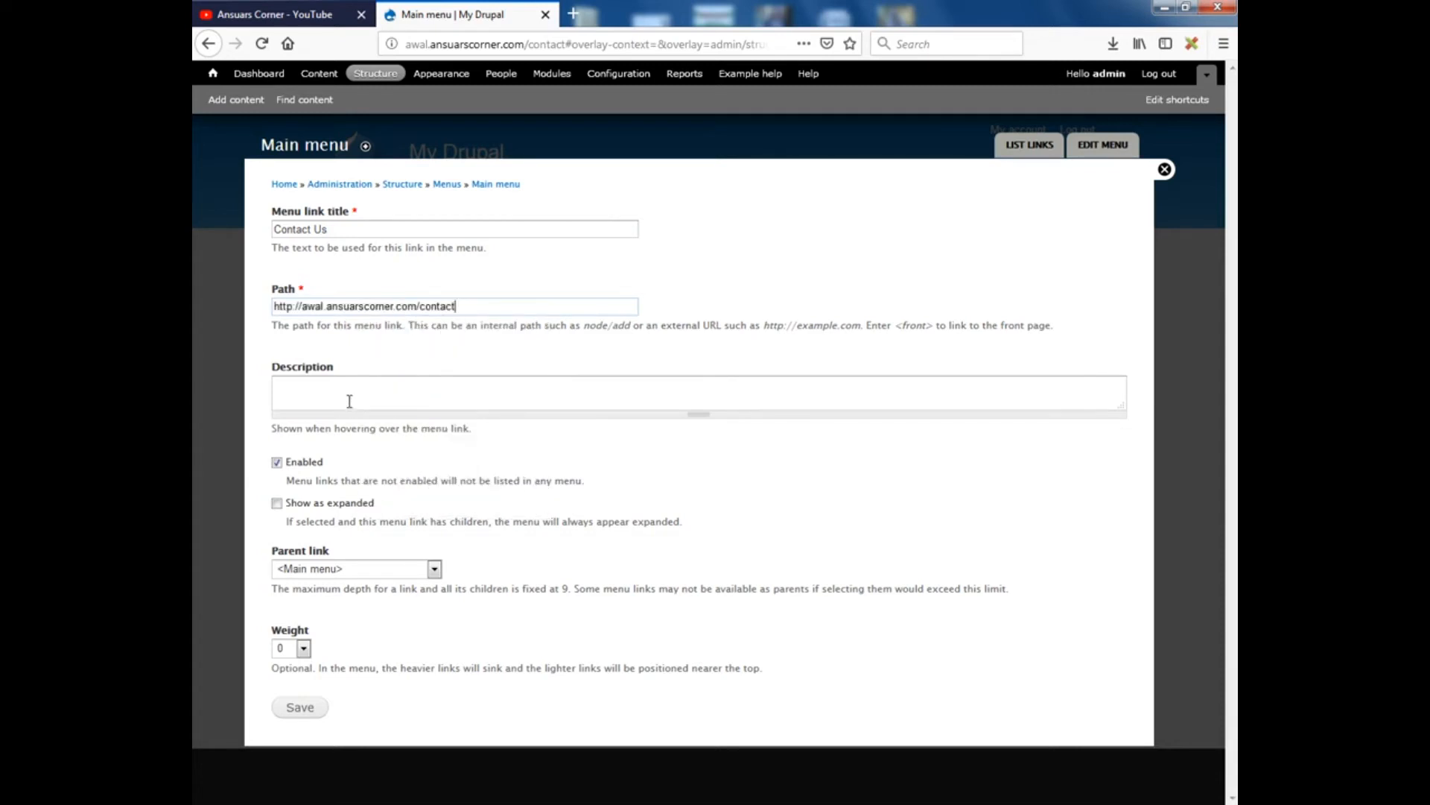
left_click(327, 394)
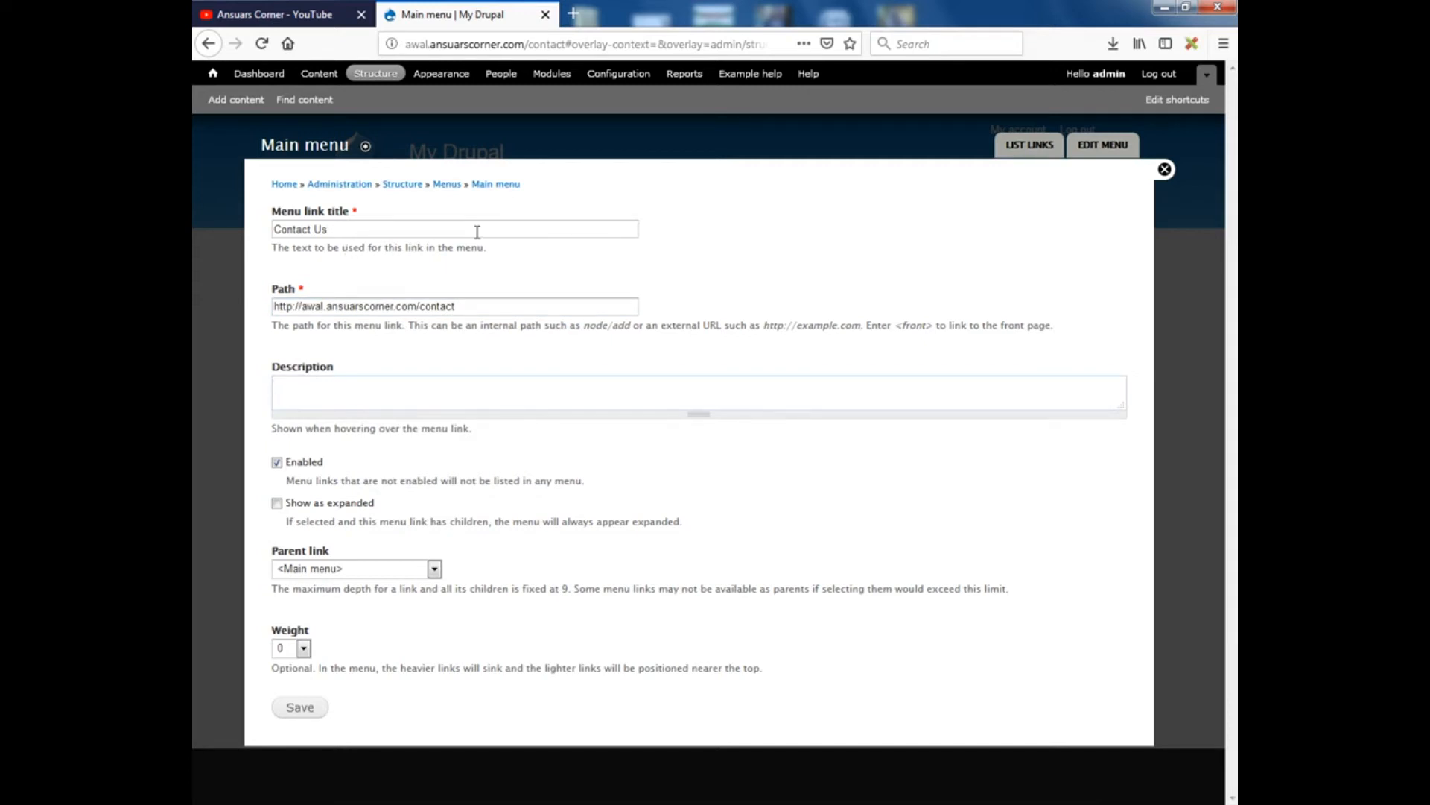
type("Contact Us")
left_click(301, 711)
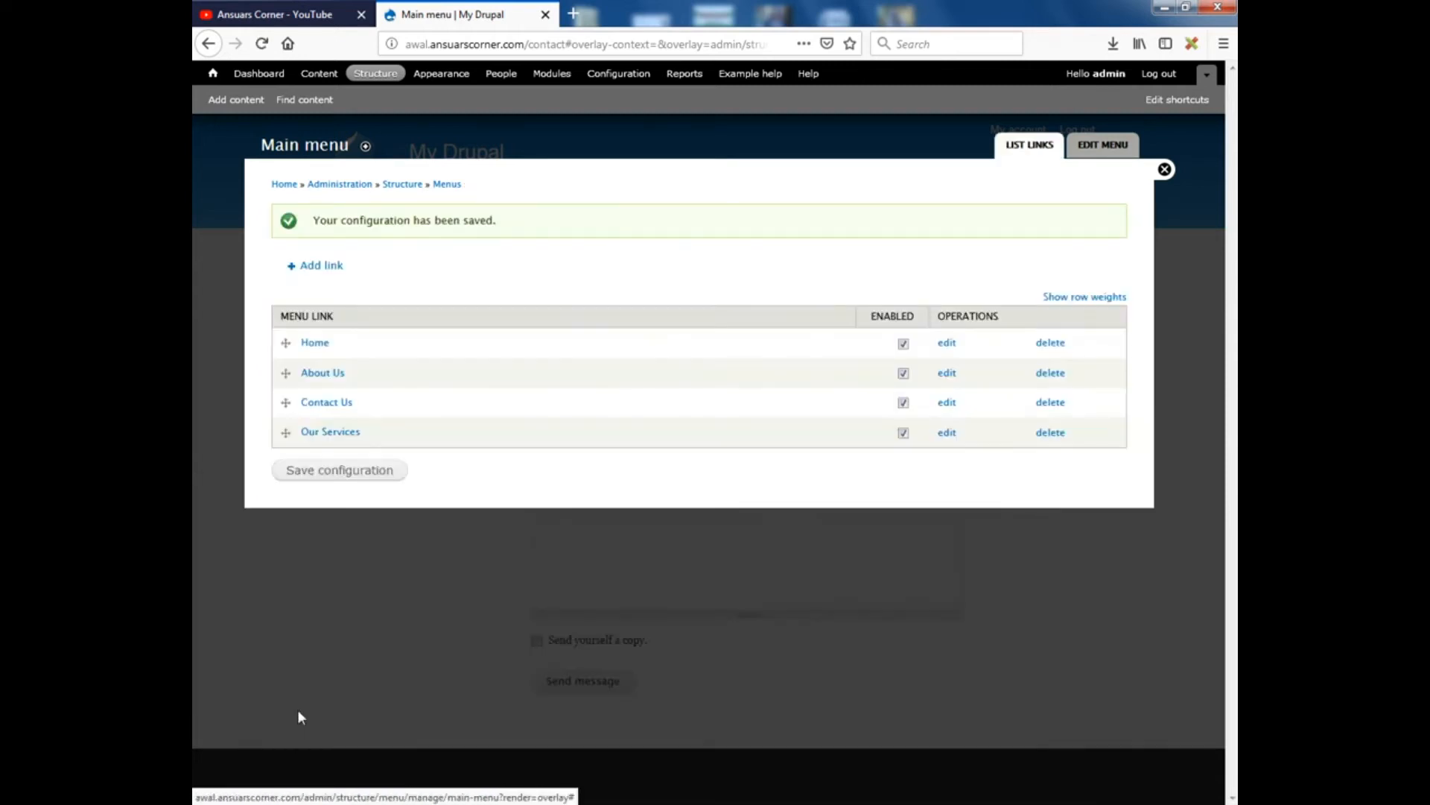
Close the menu administration overlay to see the Contact Us tab on the front page
left_click(1164, 169)
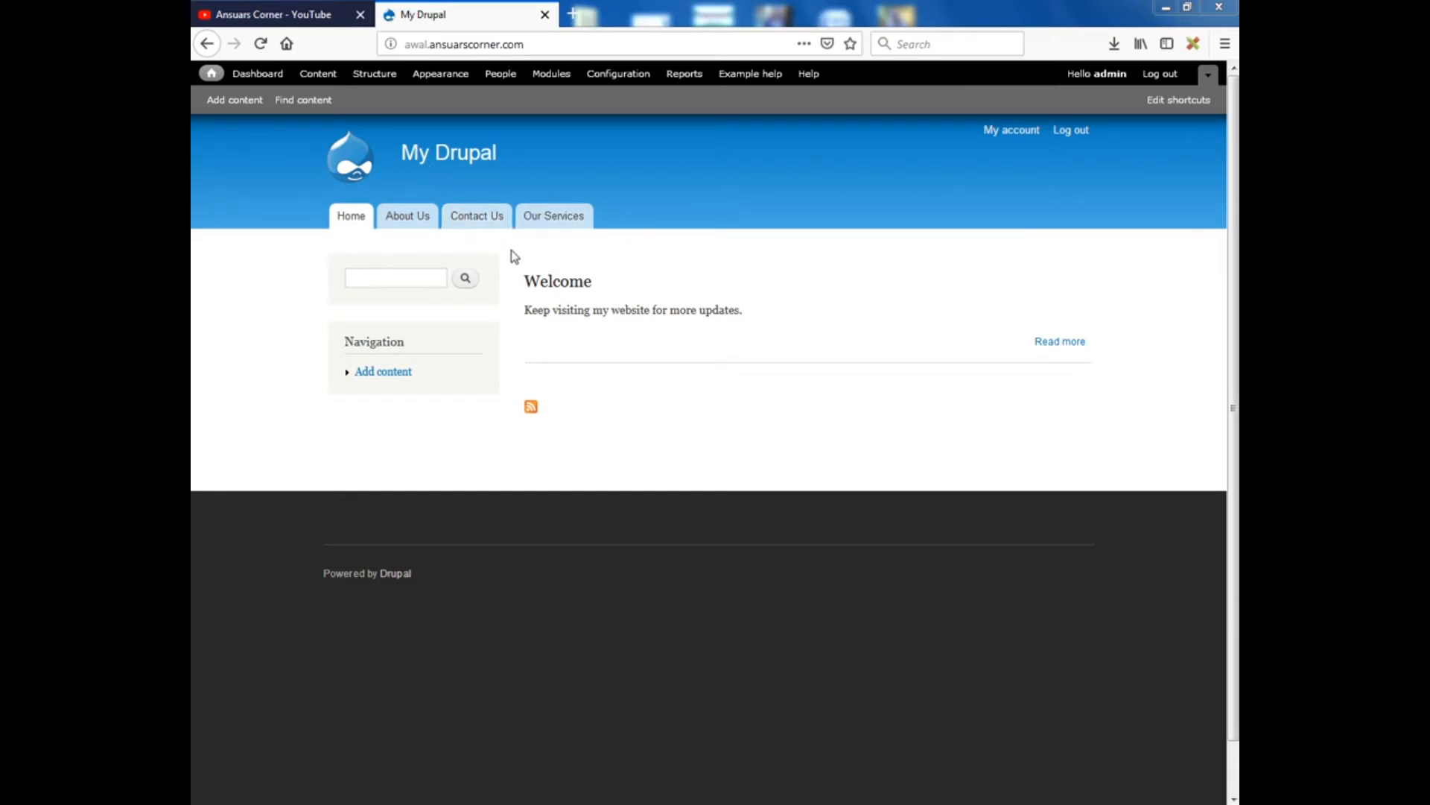
Reorder the Main menu links to Home, About Us, Our Services, Contact Us and save
left_click(374, 76)
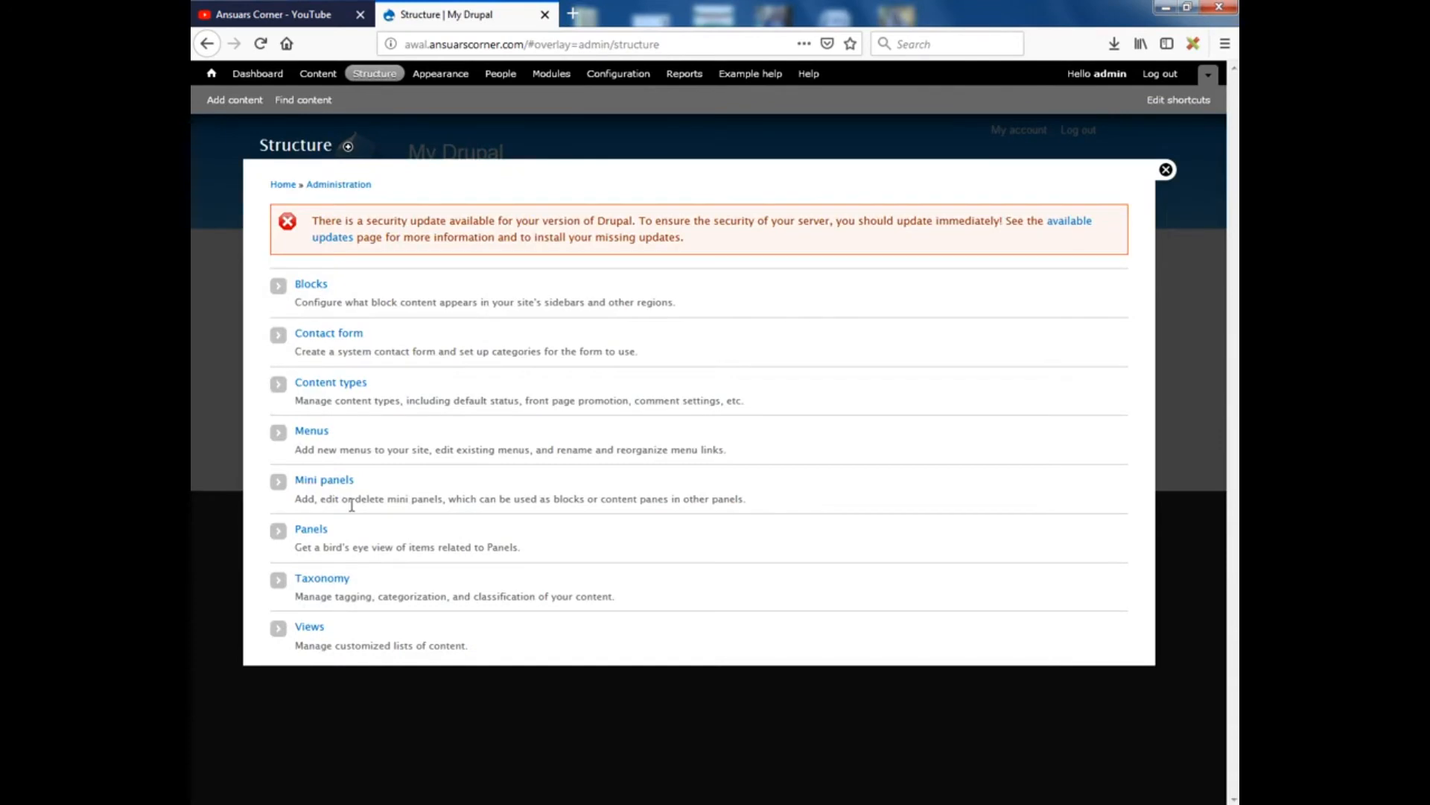
left_click(313, 439)
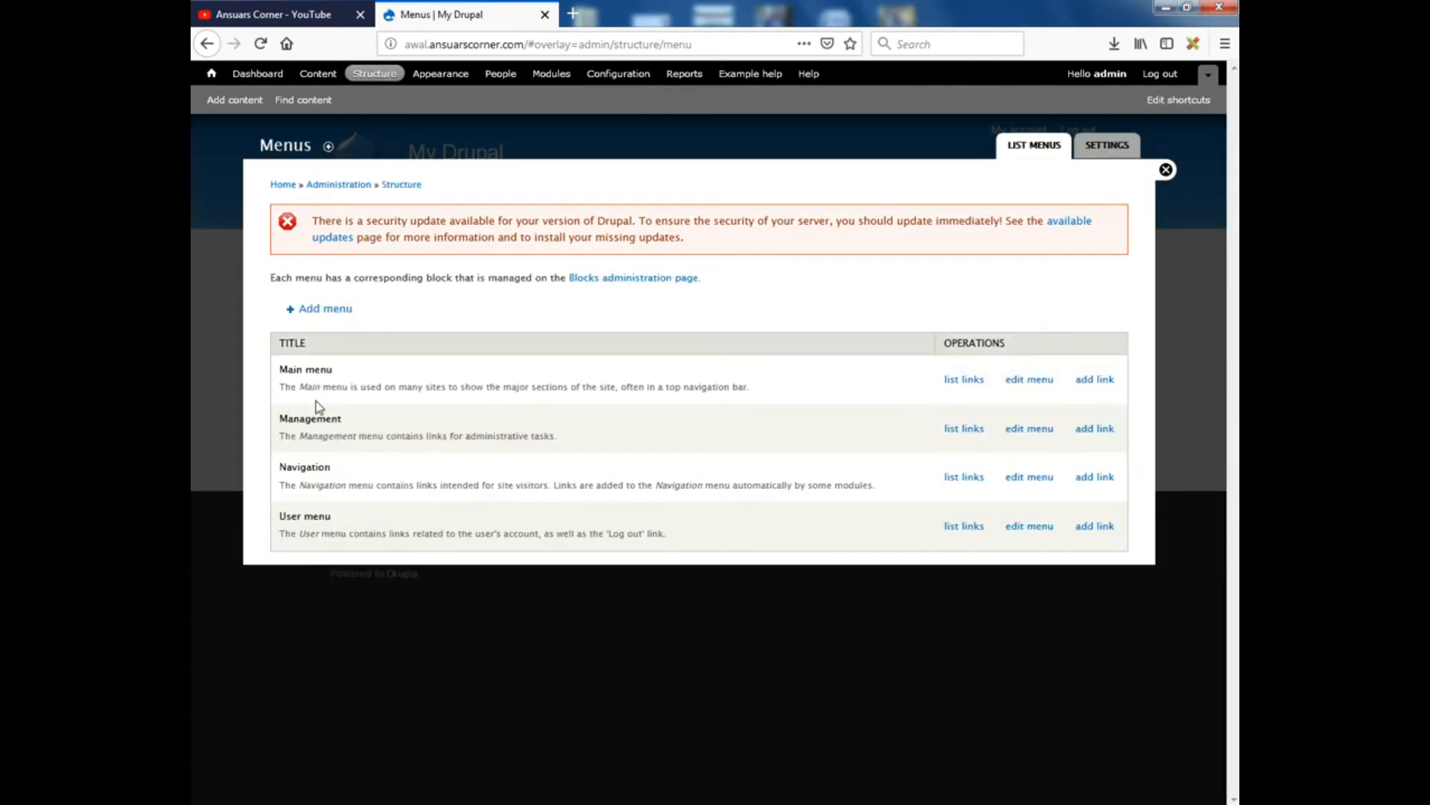
left_click(965, 381)
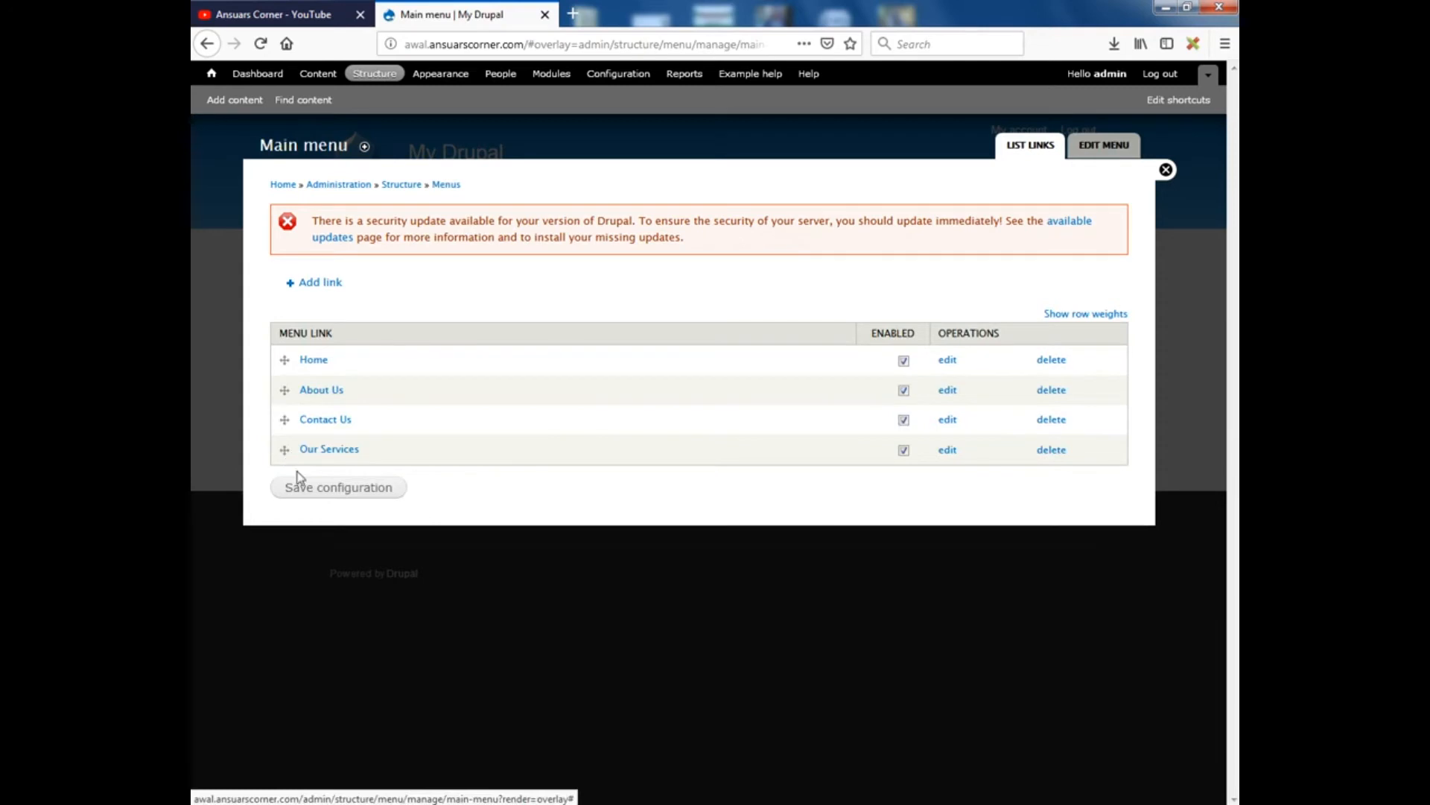
left_click_drag(284, 419, 282, 389)
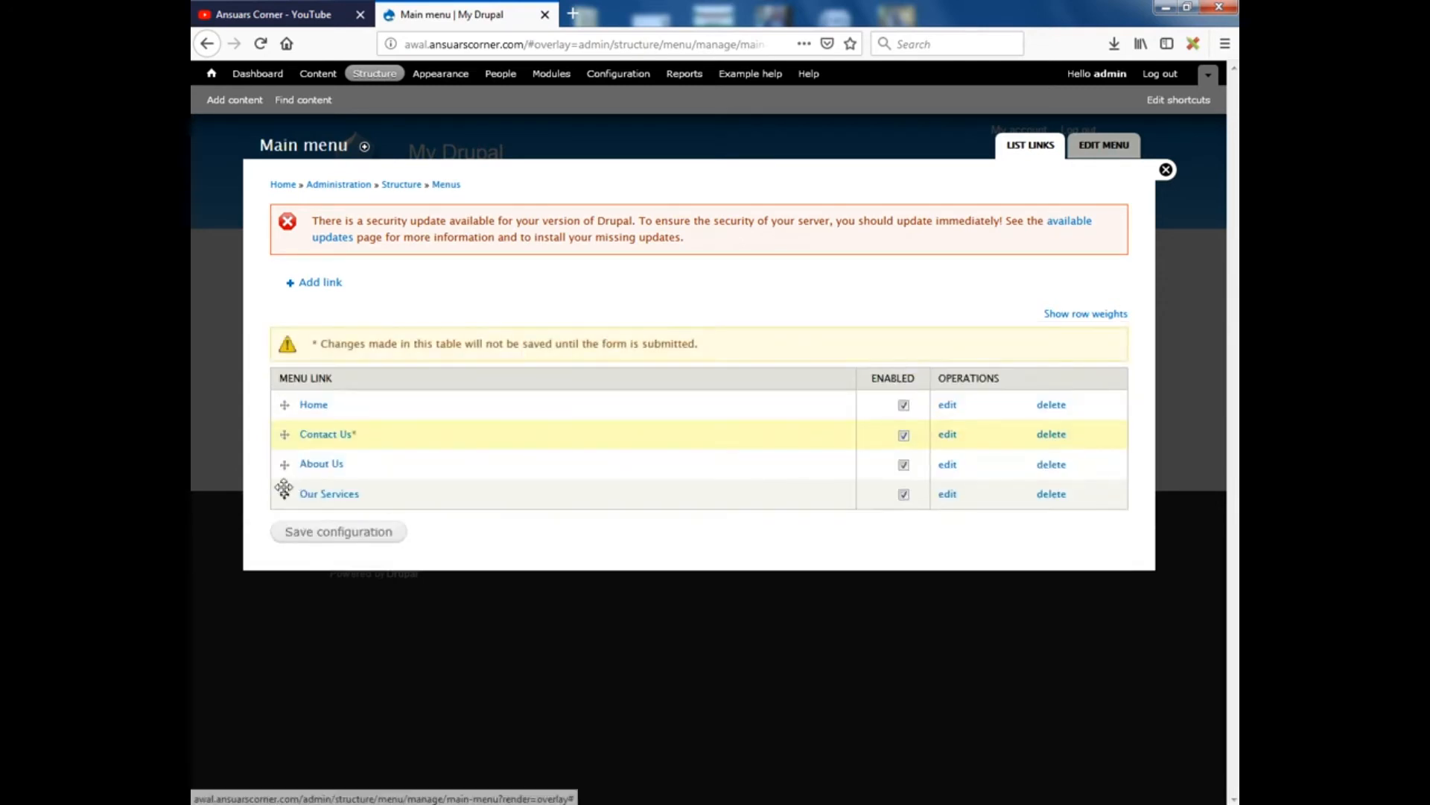
left_click_drag(284, 488, 284, 402)
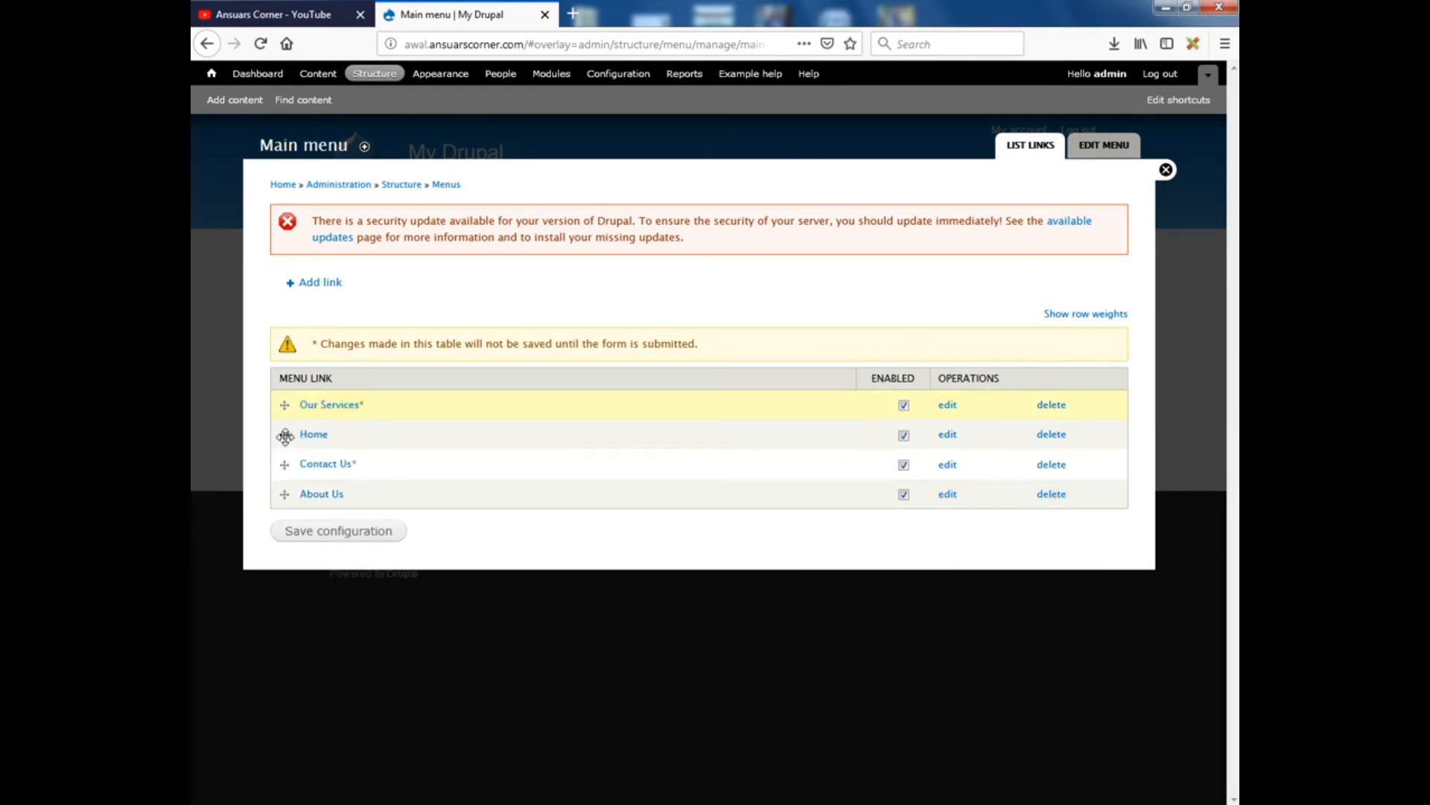
left_click_drag(285, 436, 296, 409)
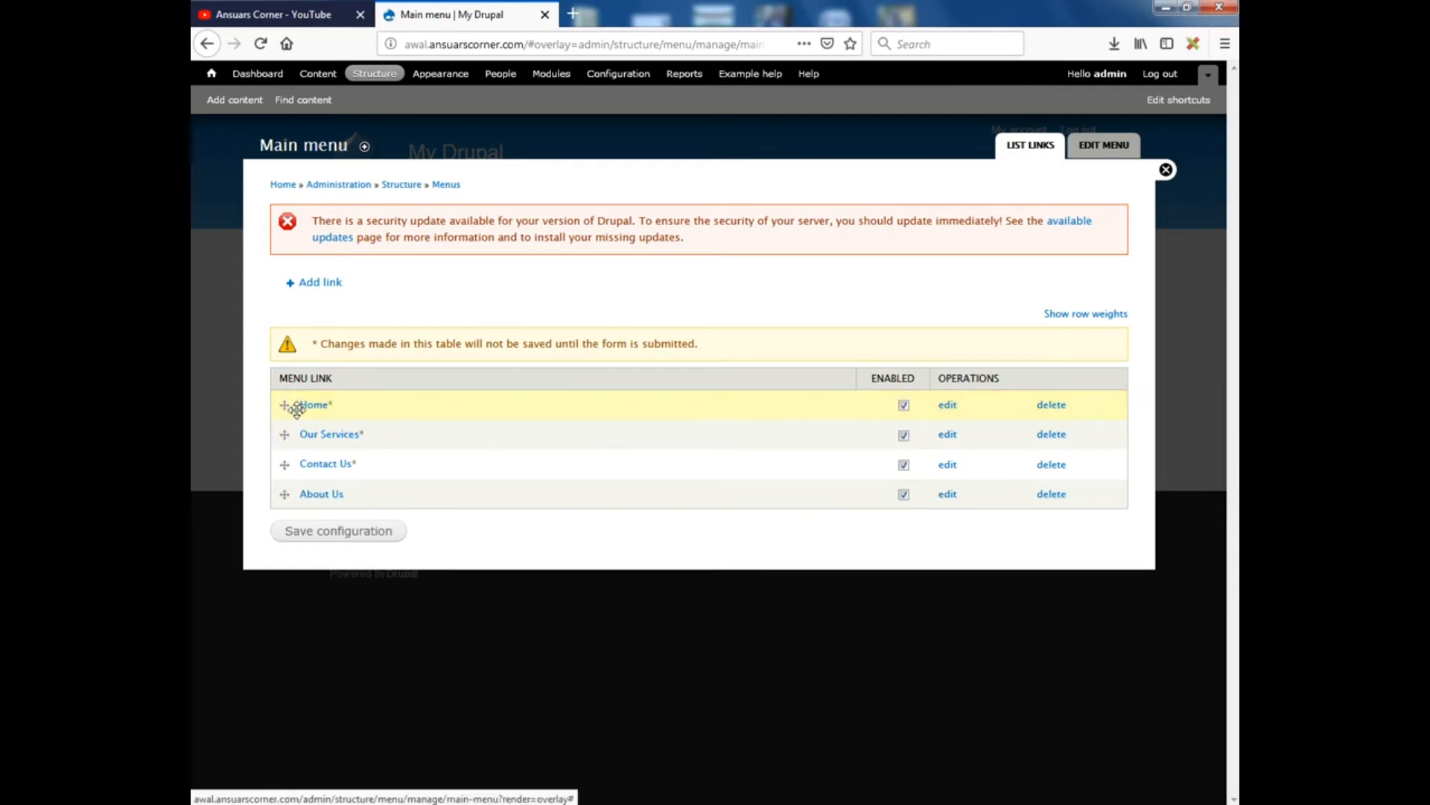
left_click_drag(283, 494, 278, 438)
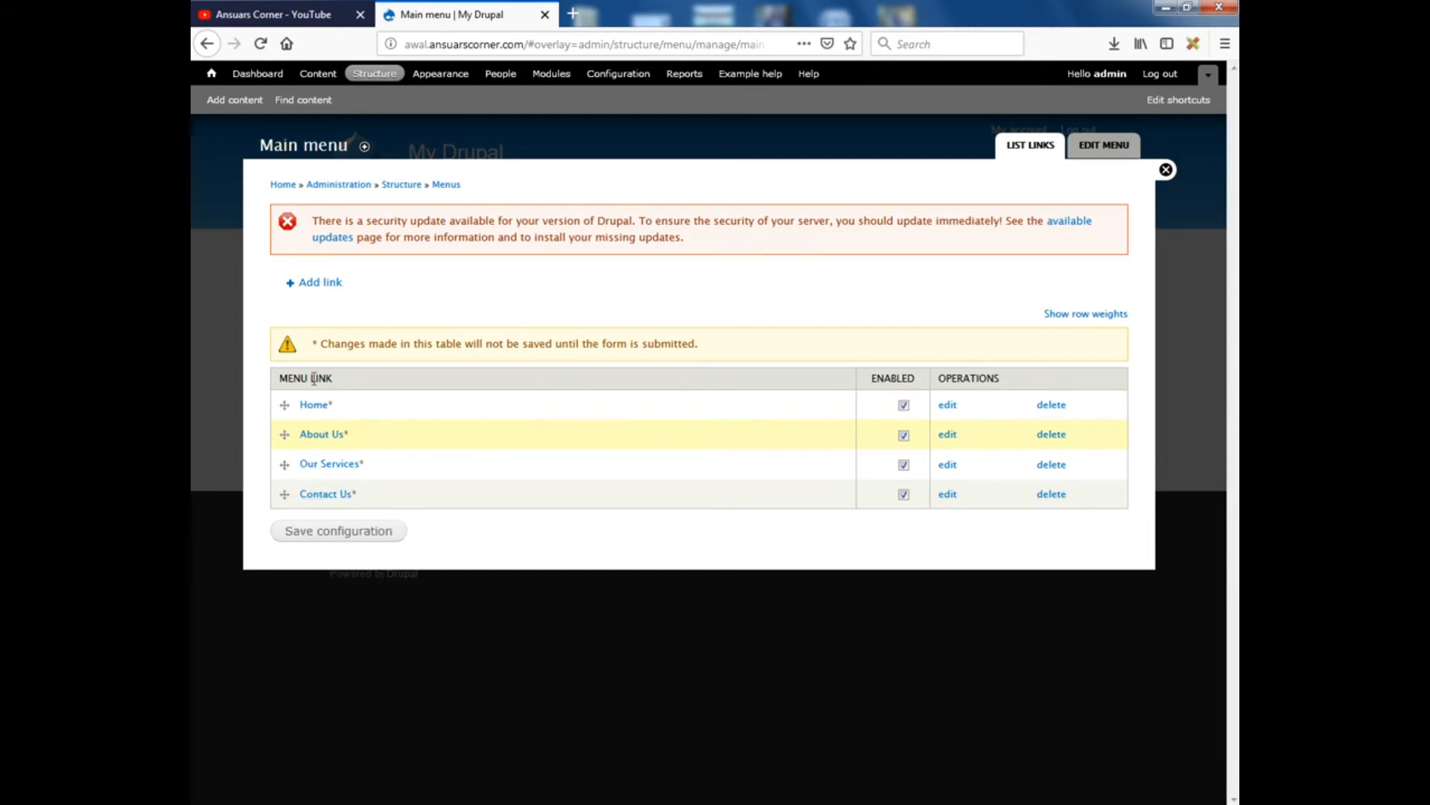
left_click(347, 532)
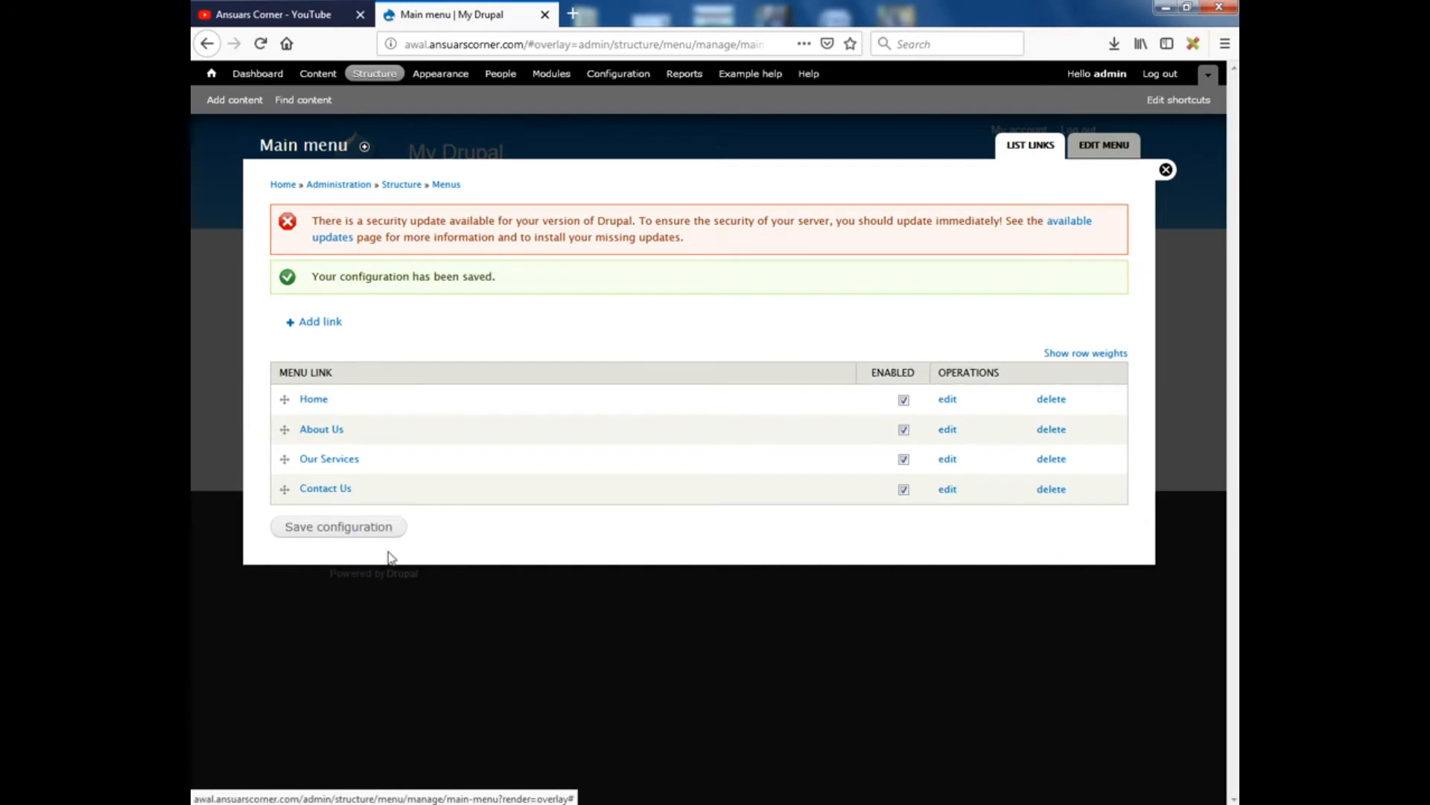
Save the menu order again, close the overlay, and view the Our Services page
left_click(337, 529)
left_click(1166, 171)
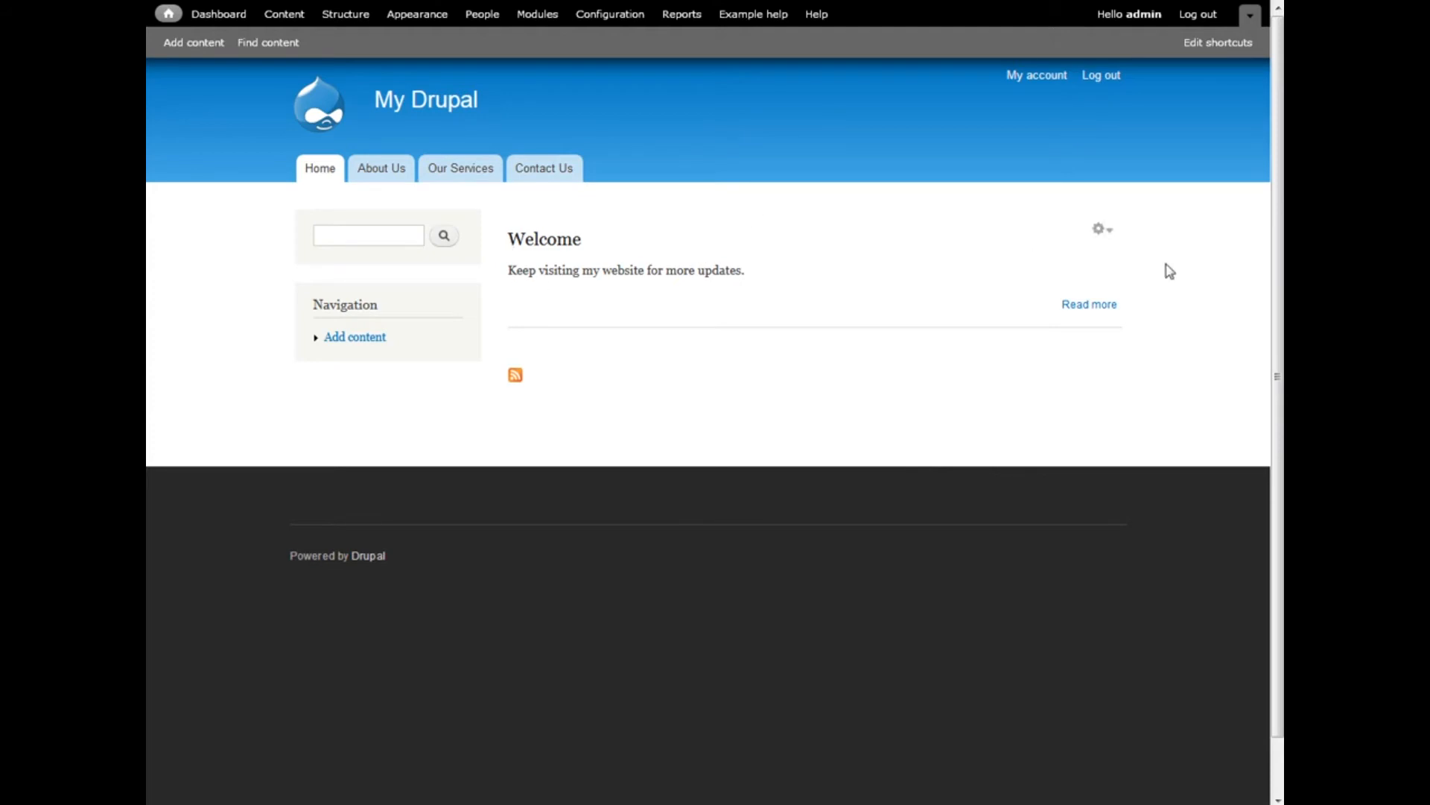
left_click(456, 177)
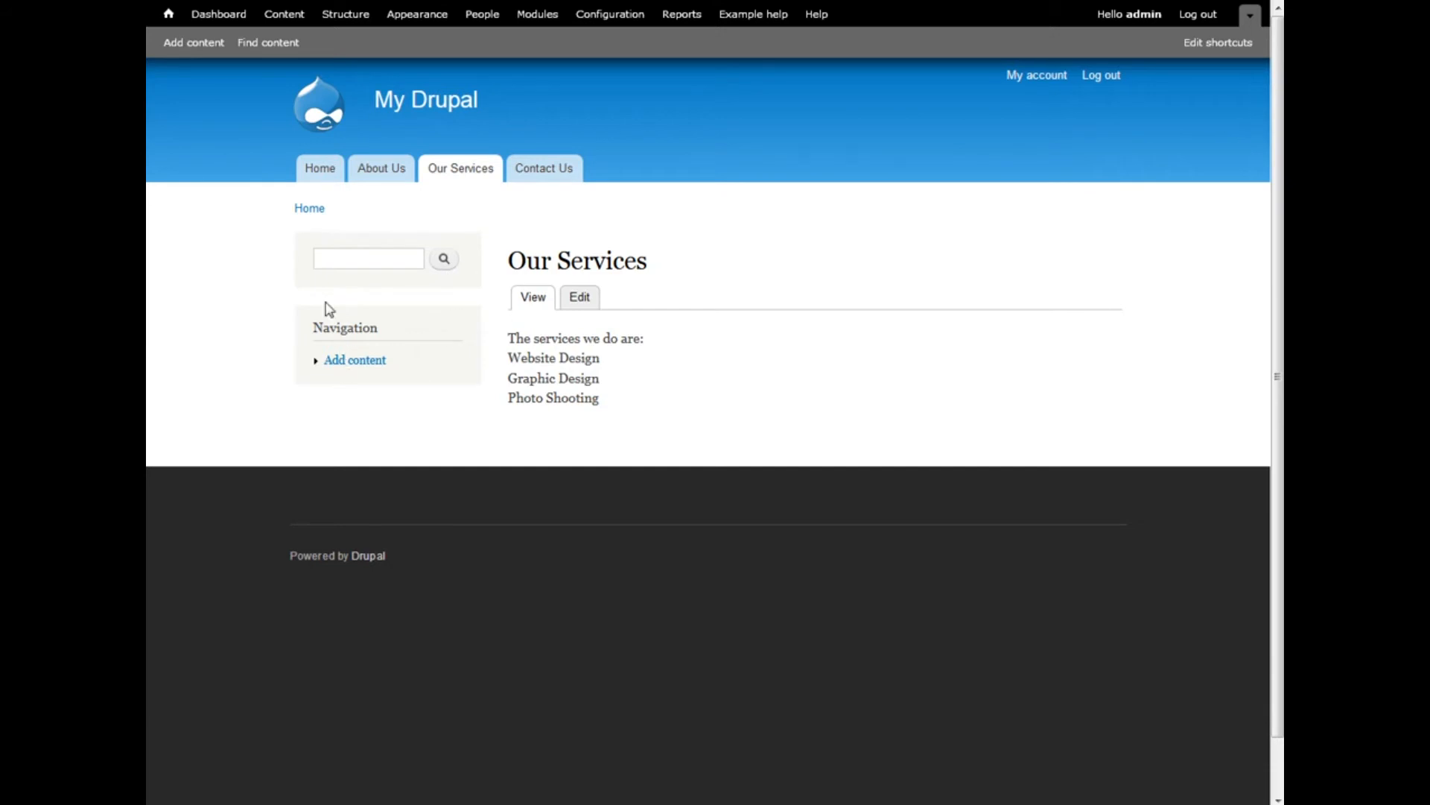
Start a new custom block titled 'Our Services' and fill in its block description
left_click(342, 18)
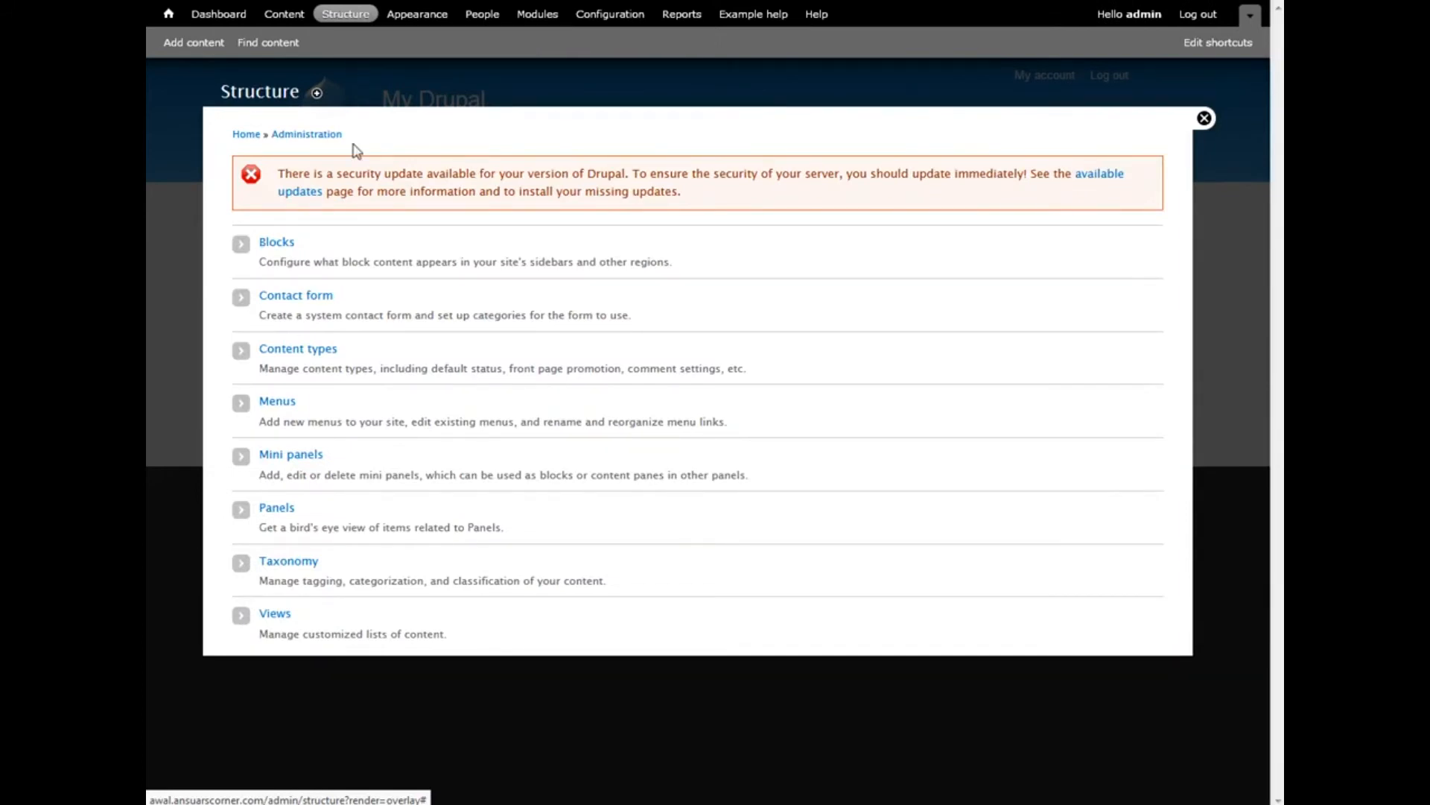
left_click(278, 244)
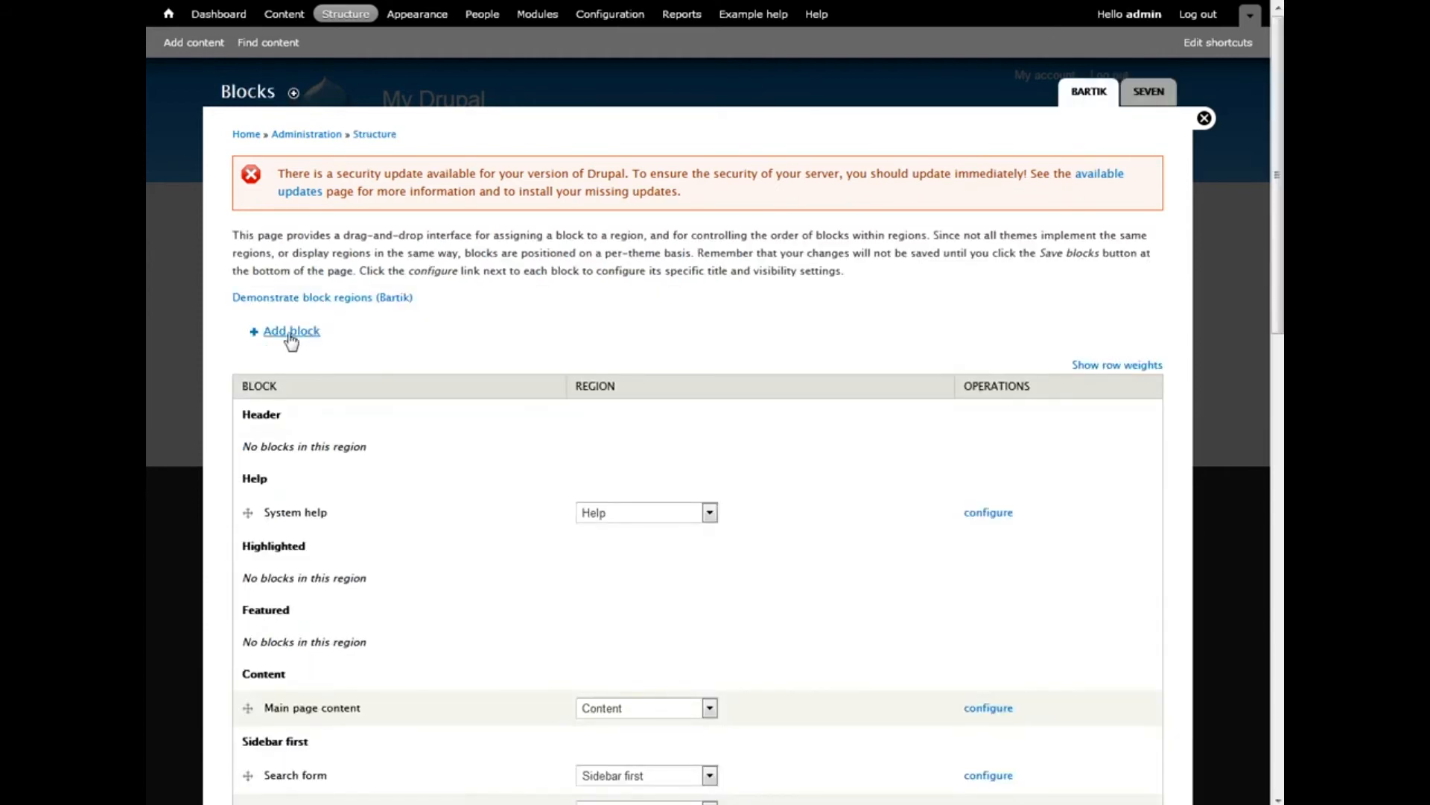
left_click(290, 335)
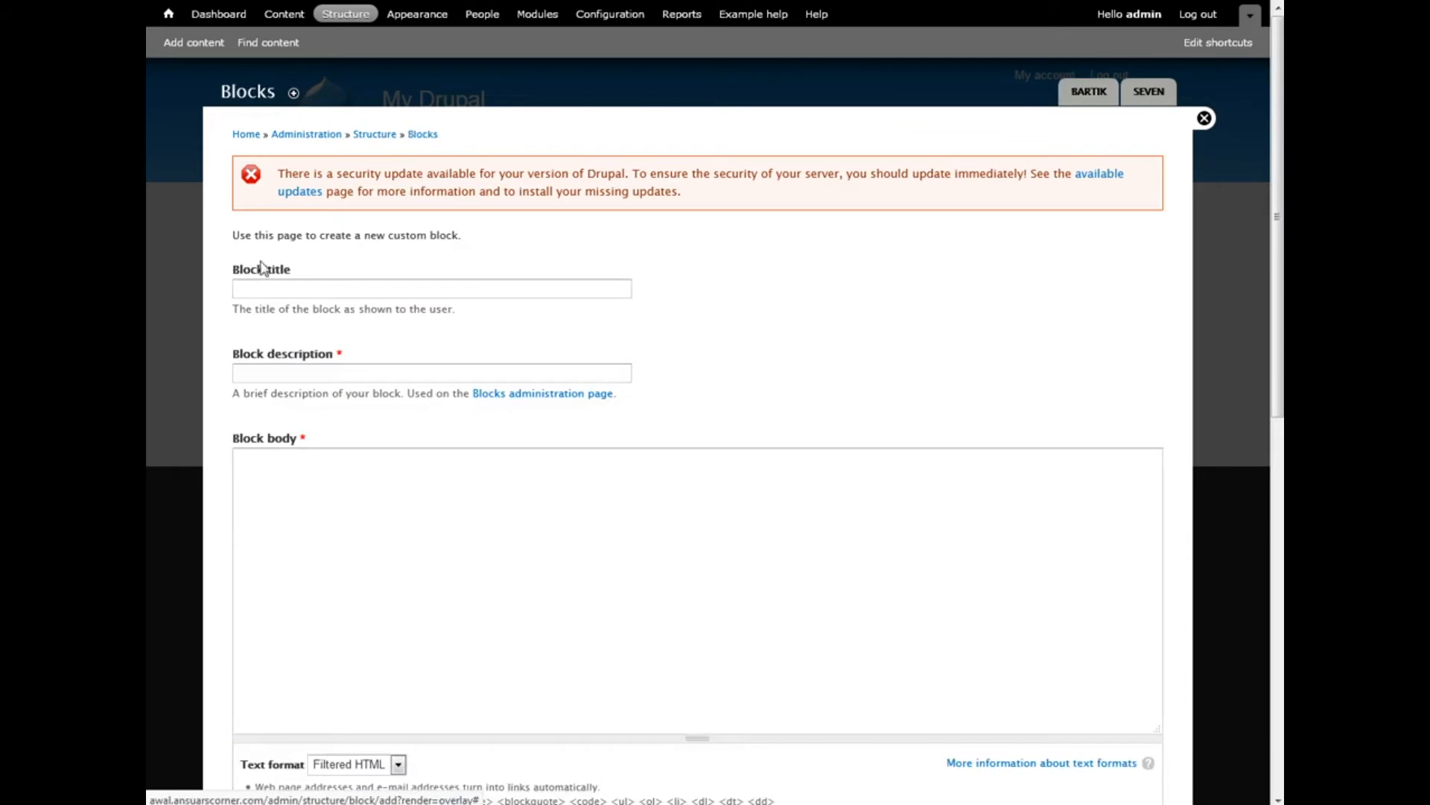
left_click(278, 287)
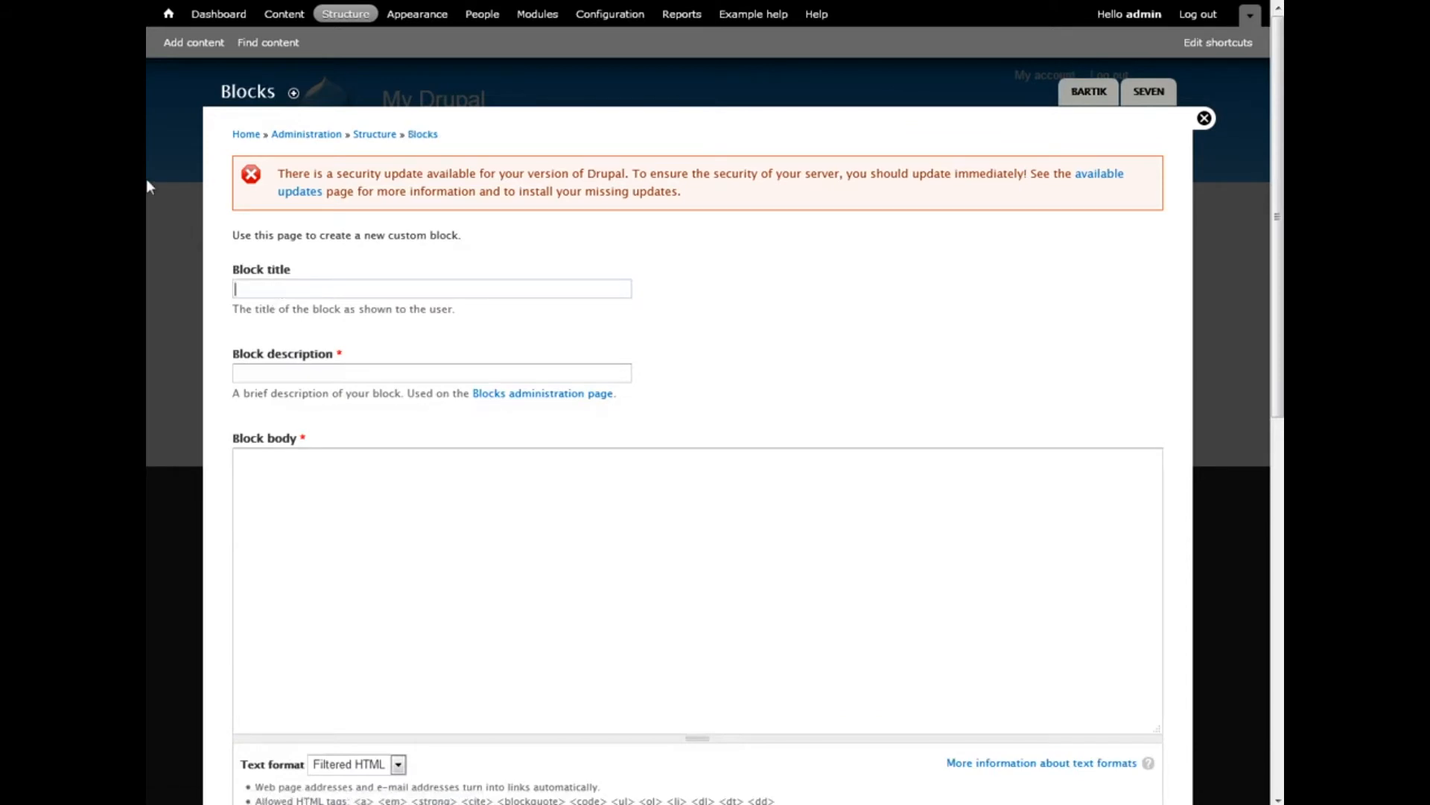
type("Our")
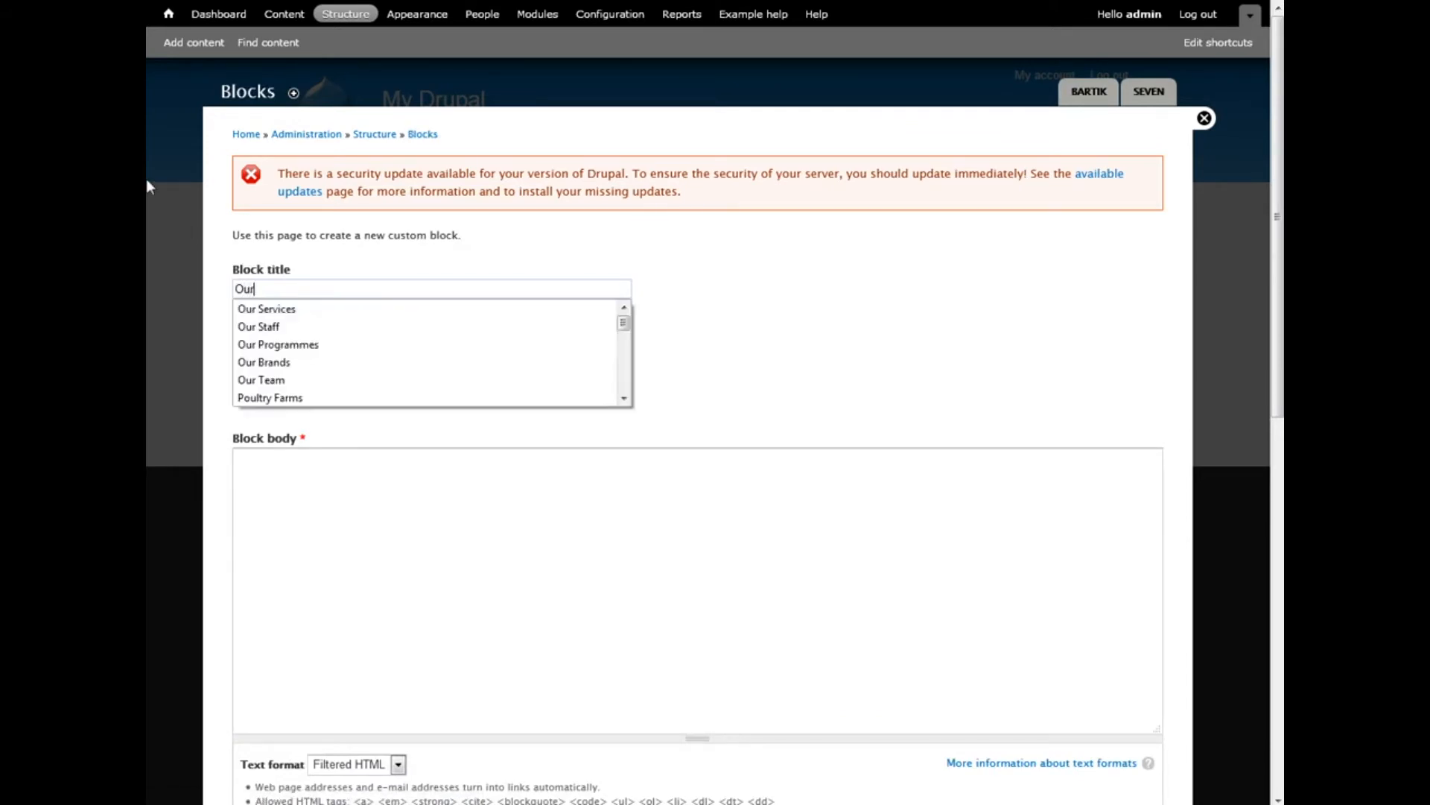
type(" Services")
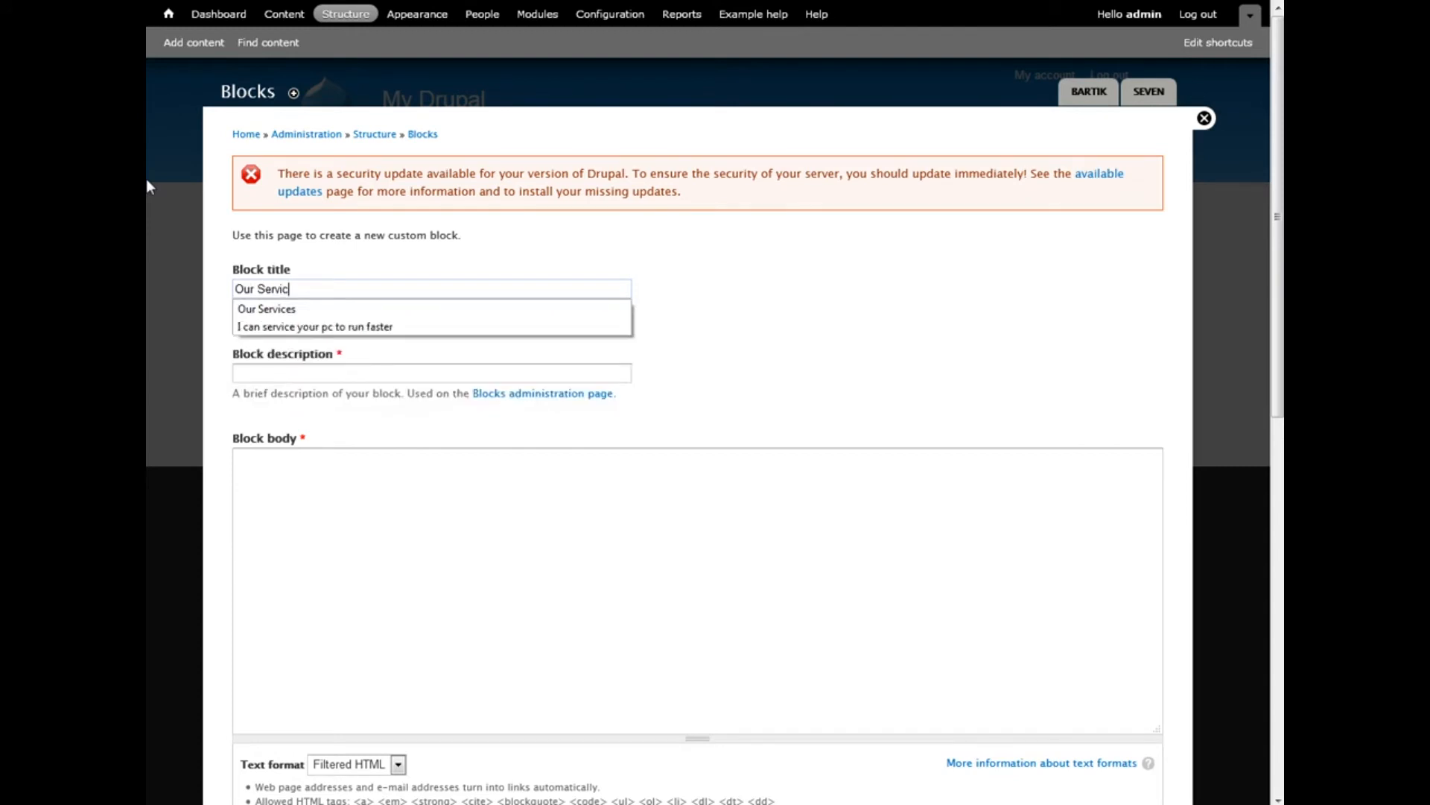
left_click(276, 374)
type("Our Services")
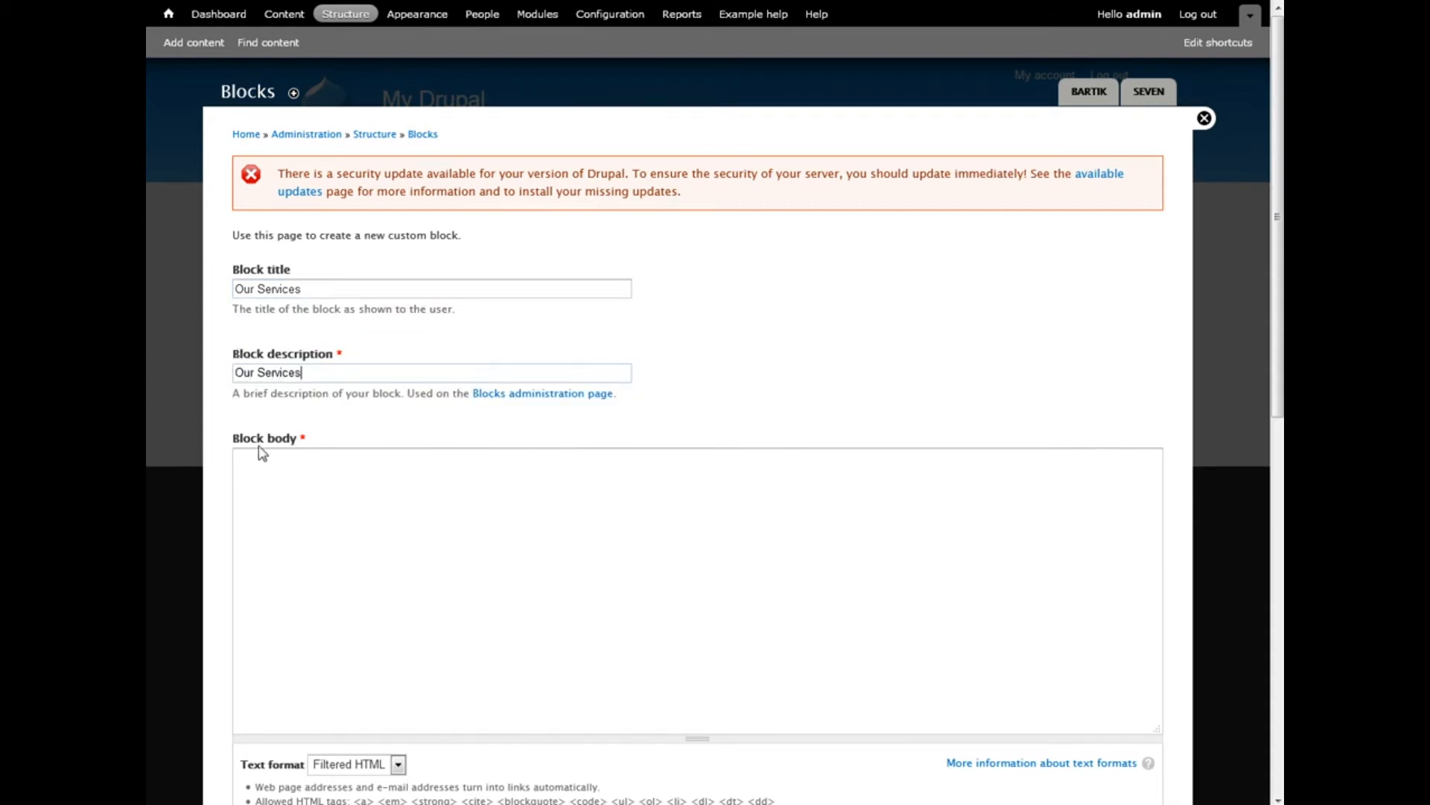
Enter the body (Website Design, Graphic Design, Photo Shooting), place it in Bartik's Sidebar second, and save
left_click(319, 515)
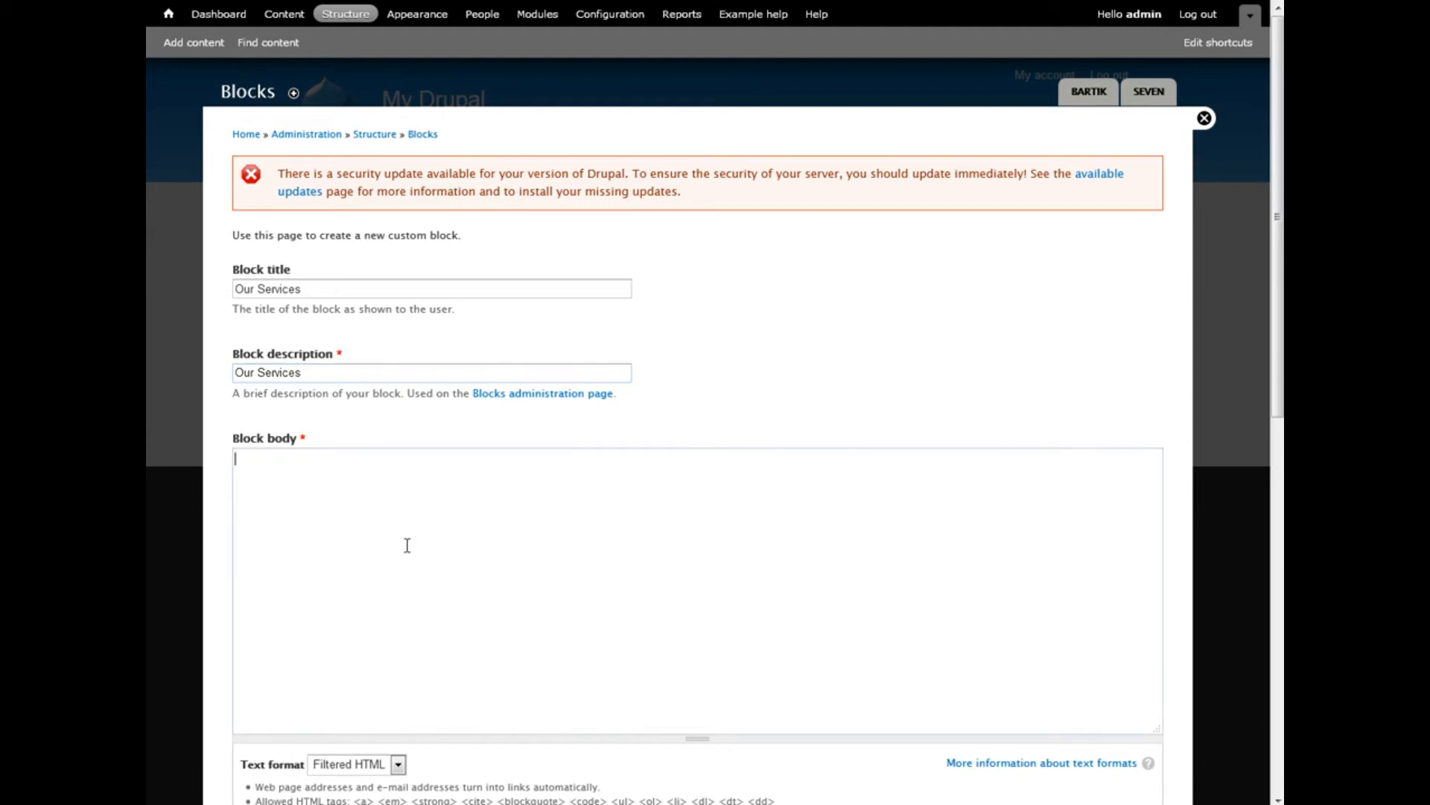
scroll(410, 540, "down", 4)
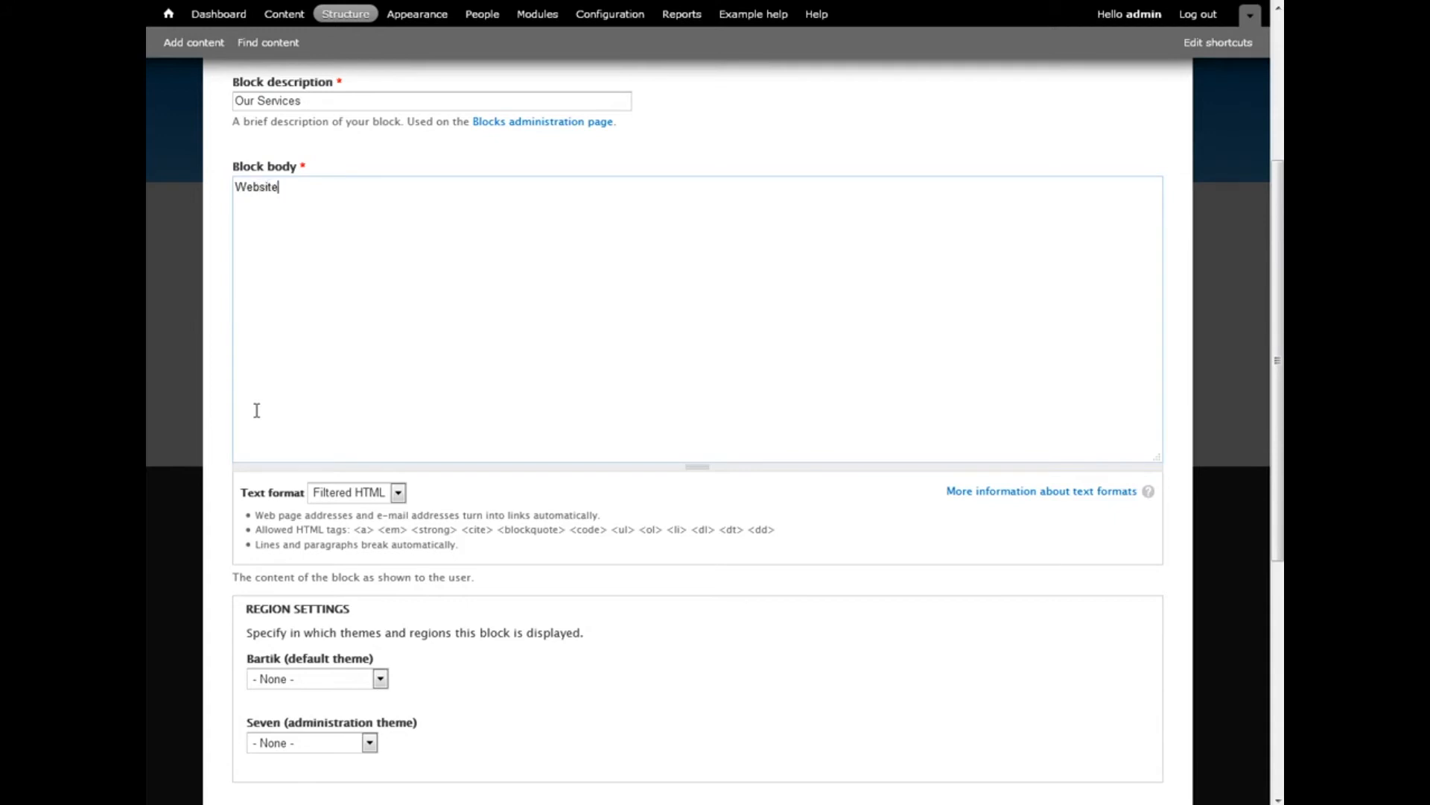
type("Website Design")
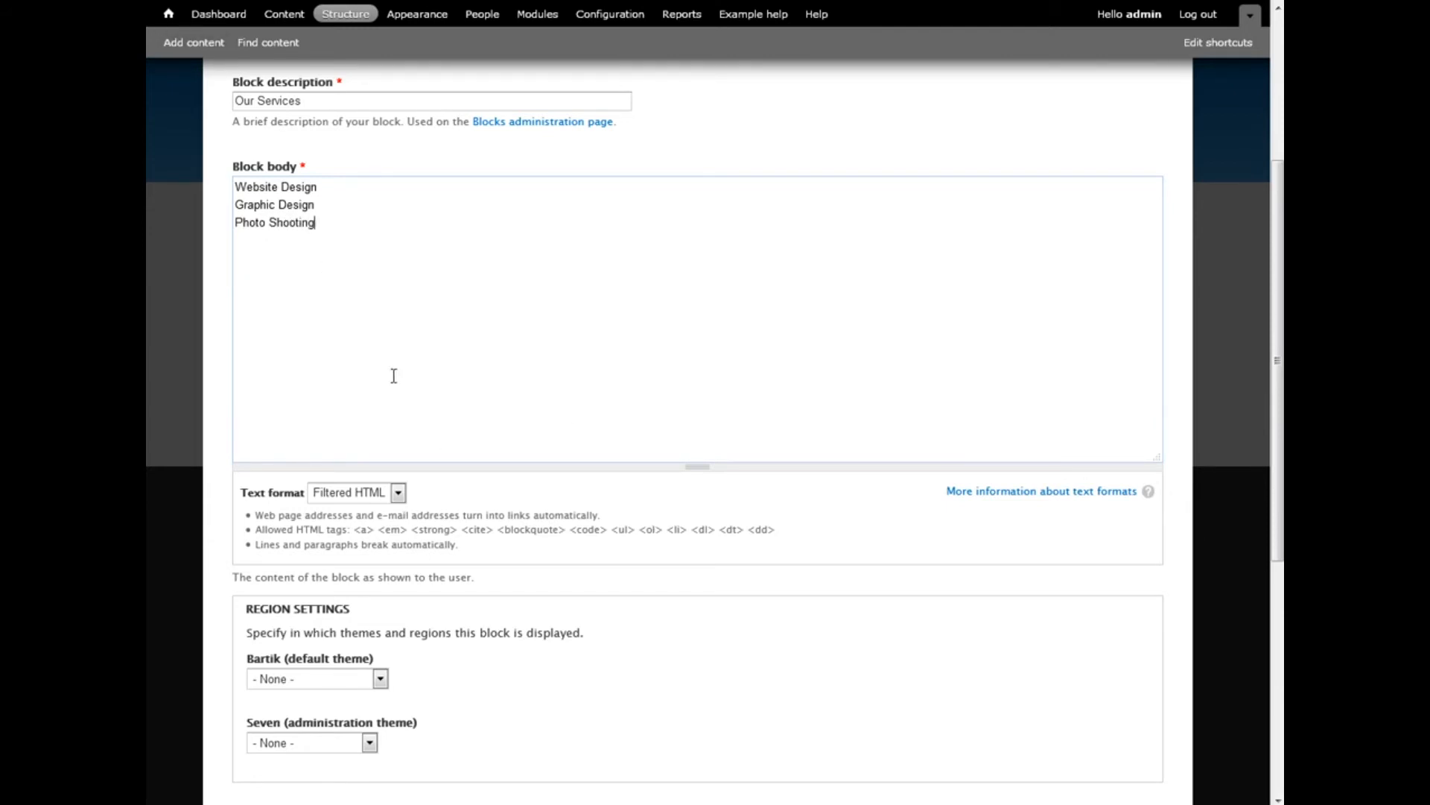
scroll(392, 381, "down", 3)
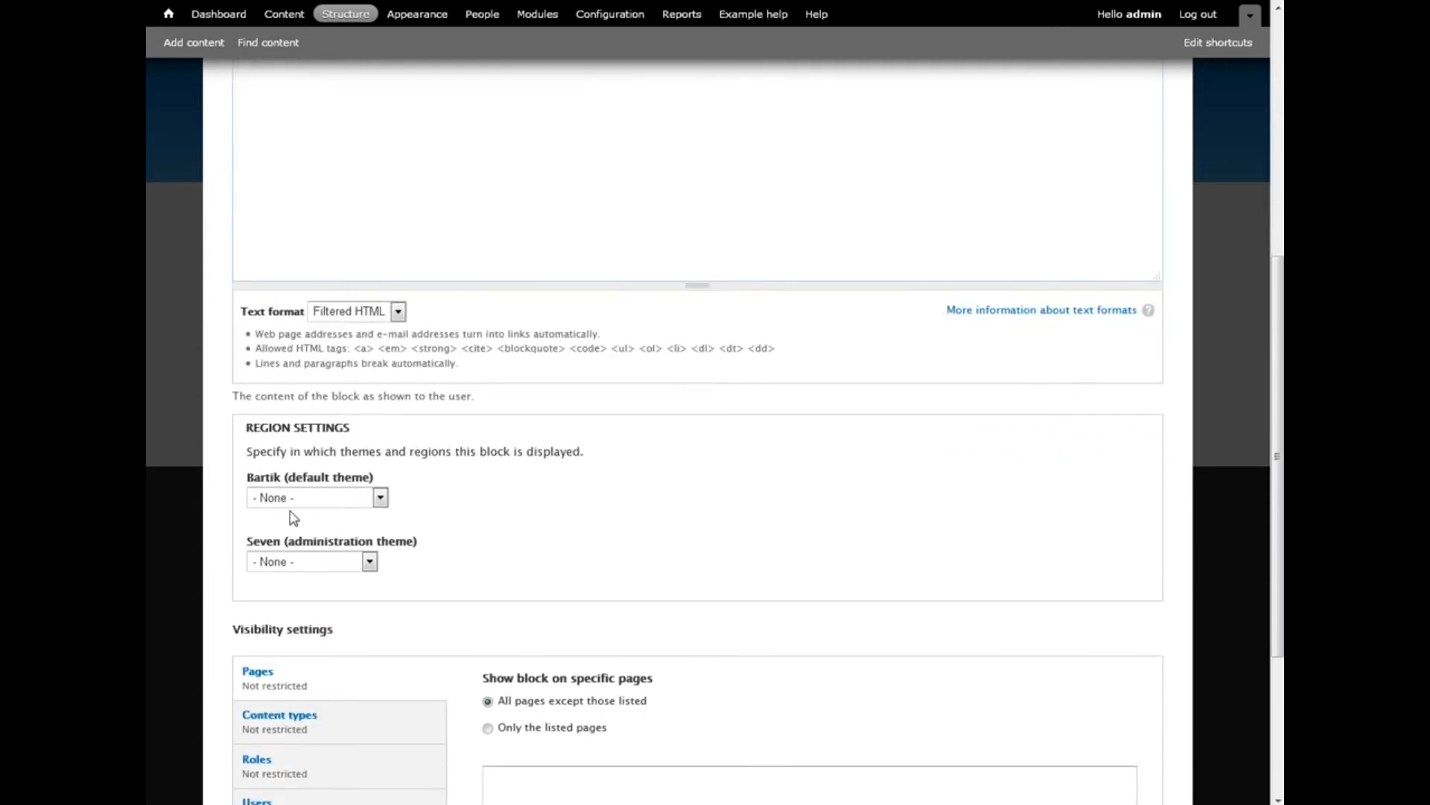
scroll(385, 488, "down", 1)
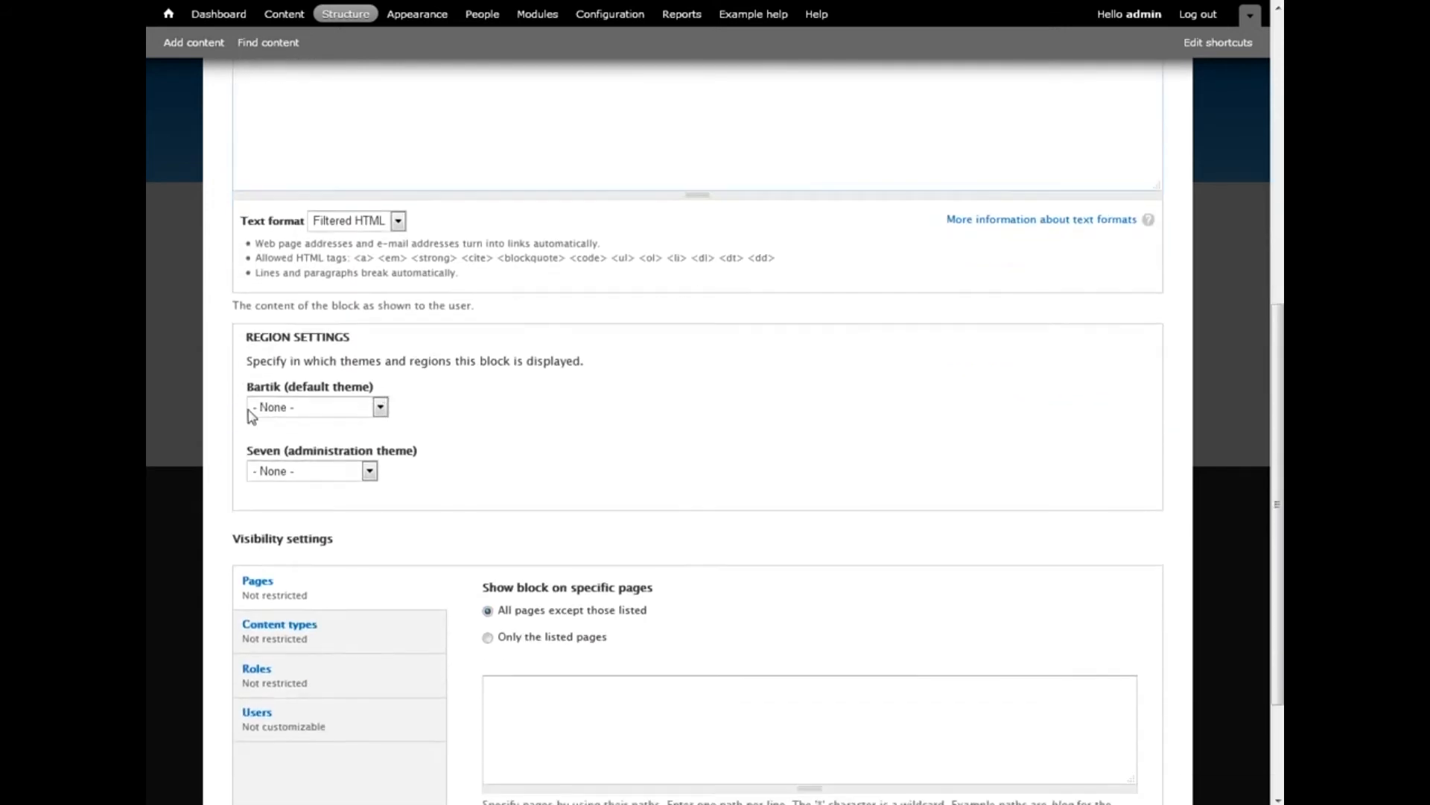
left_click(305, 413)
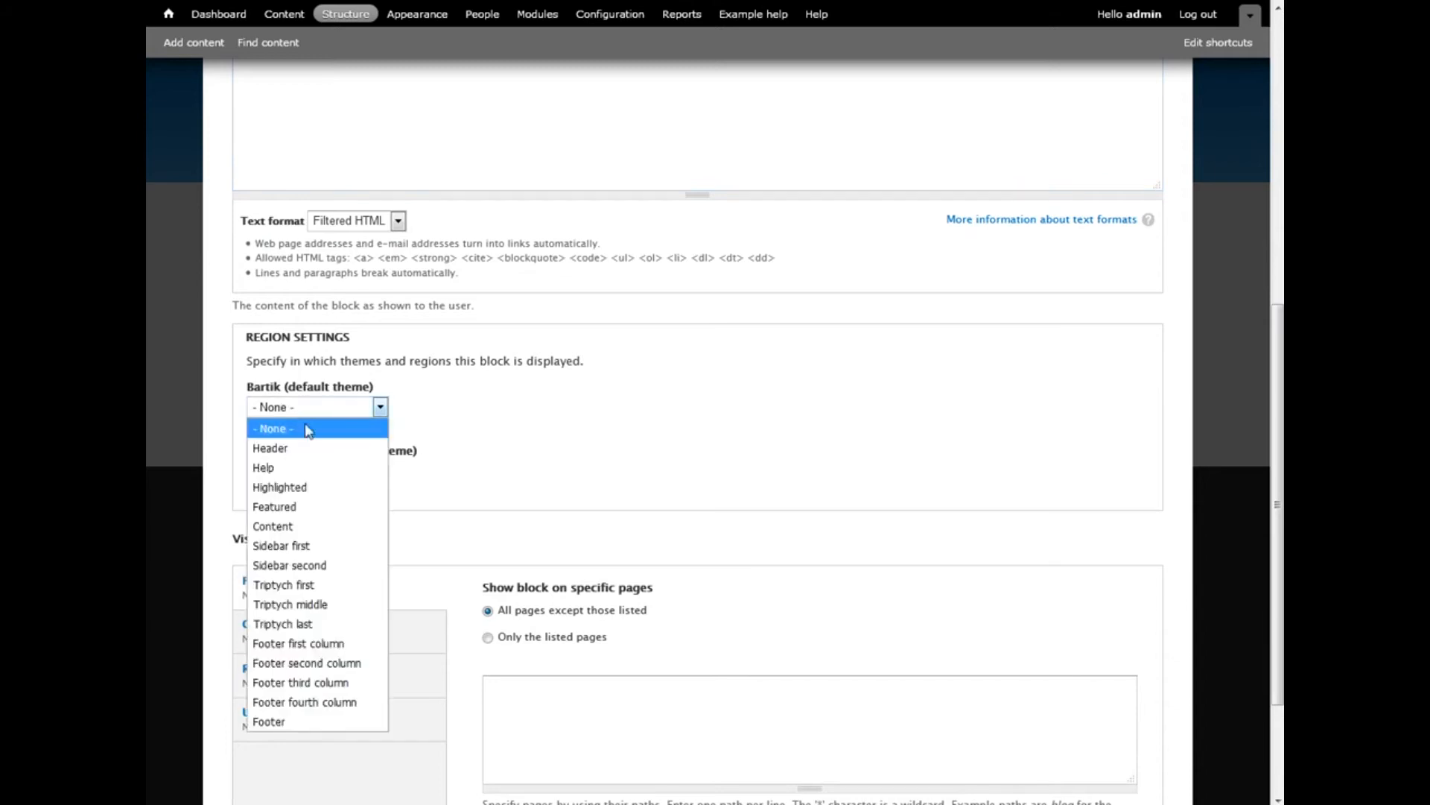
left_click(284, 572)
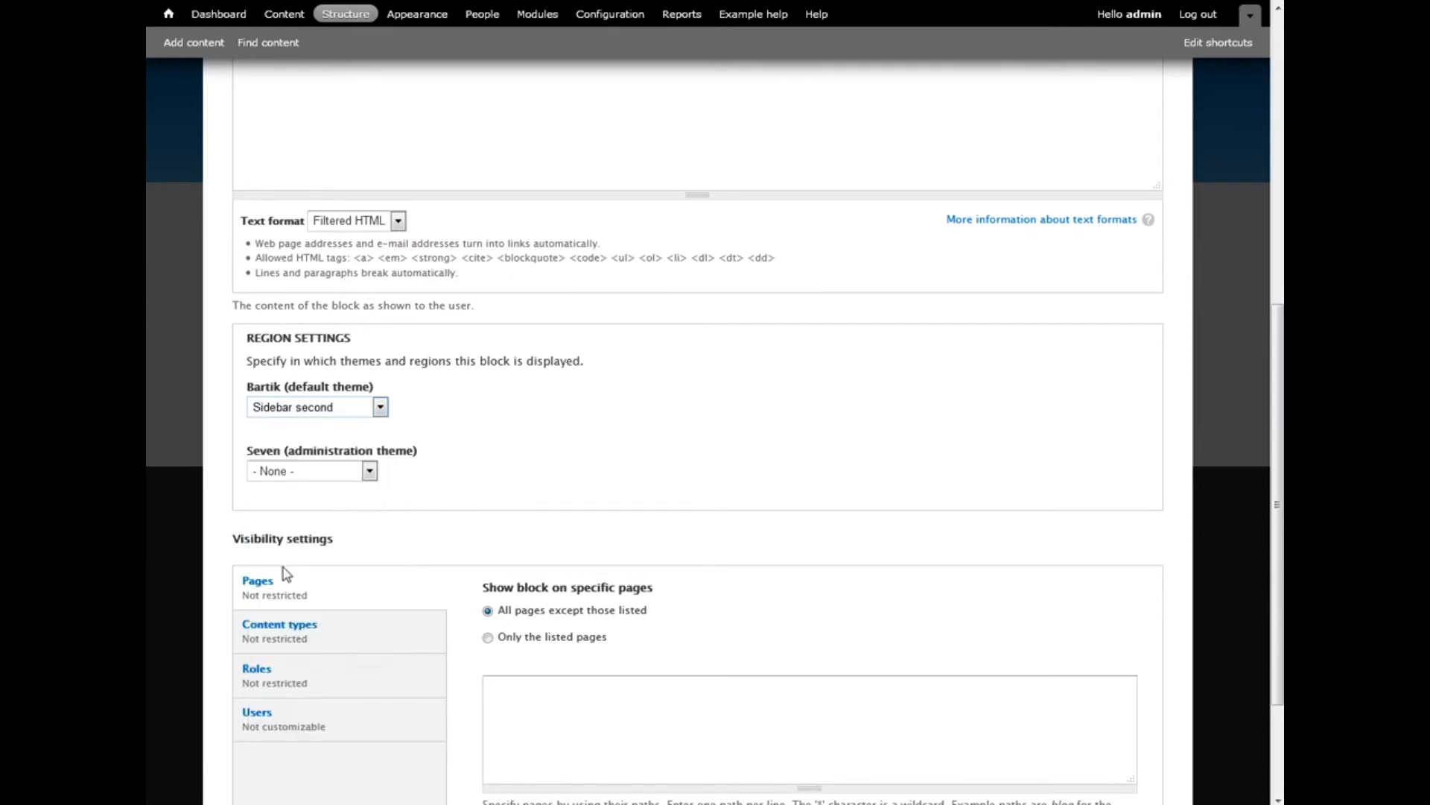
scroll(534, 473, "down", 3)
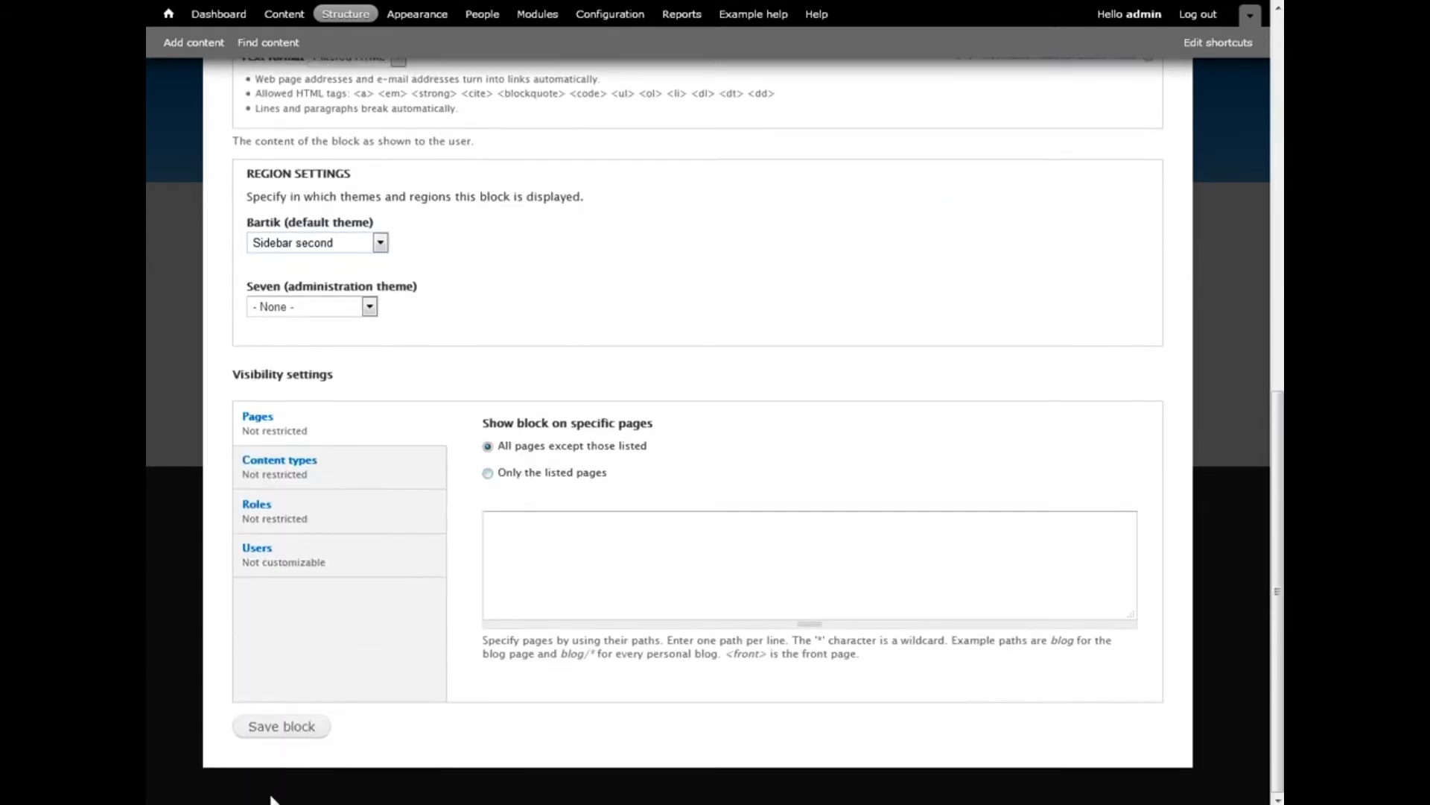
left_click(282, 728)
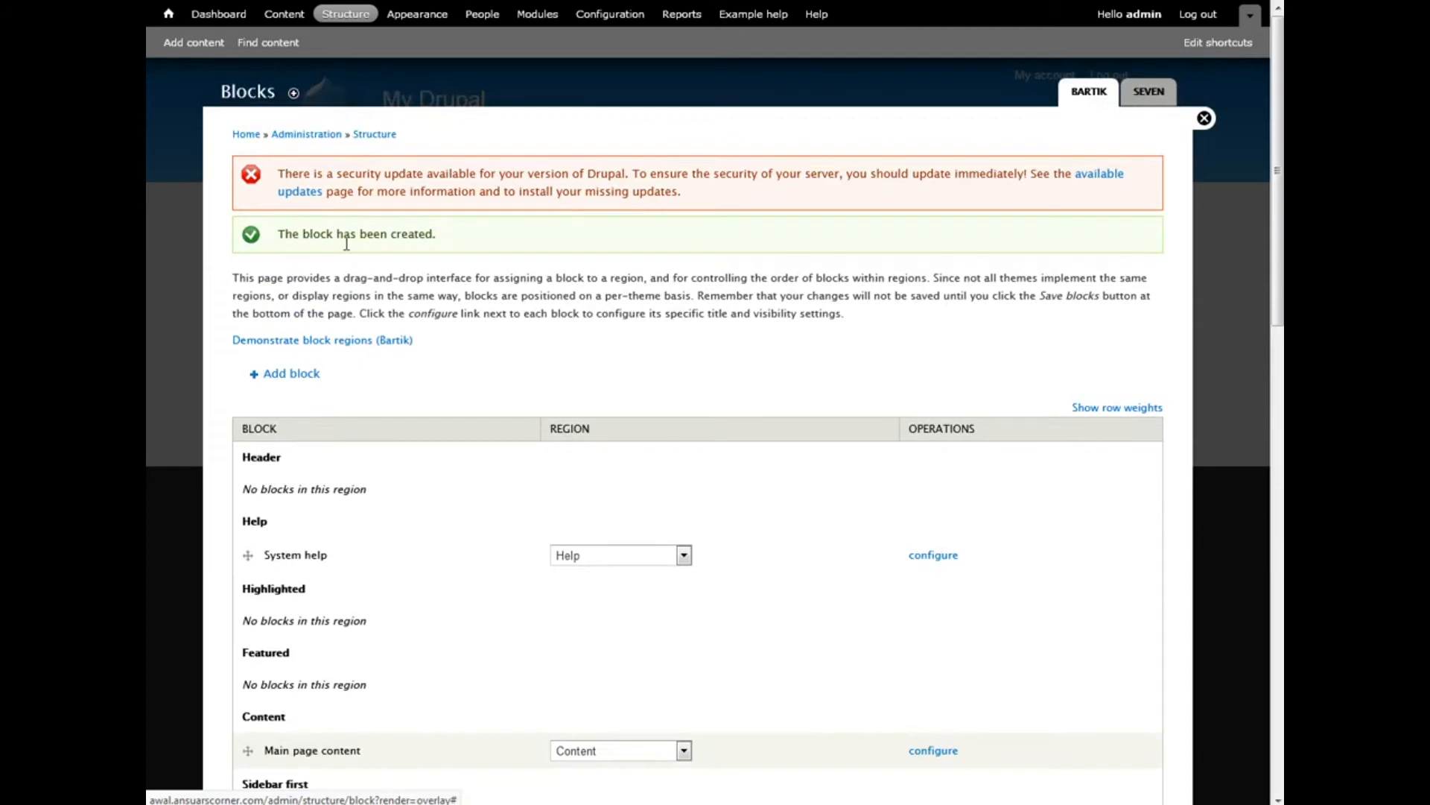
Close the admin overlay to see the front page with the Our Services sidebar block
left_click(1204, 119)
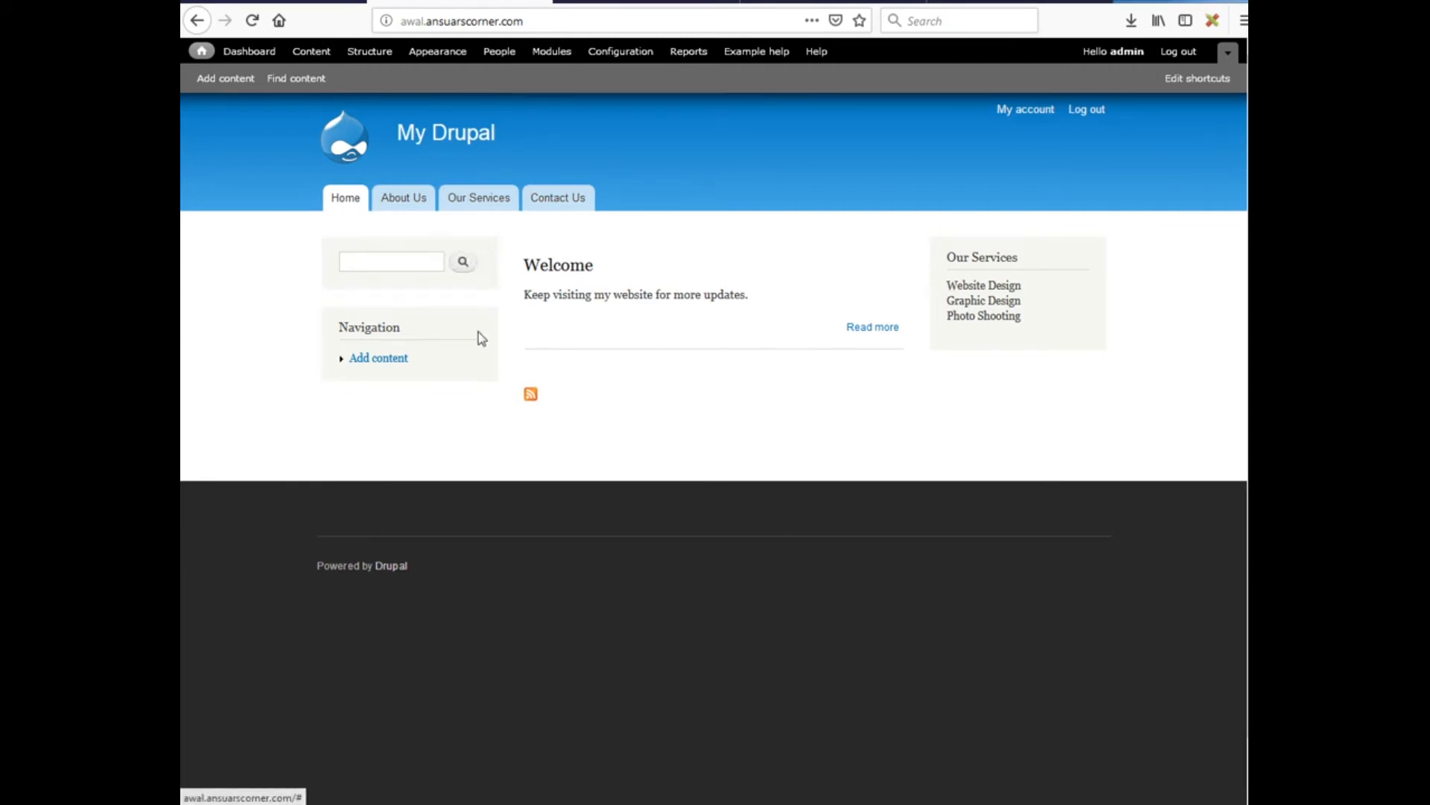
mouse_move(360, 803)
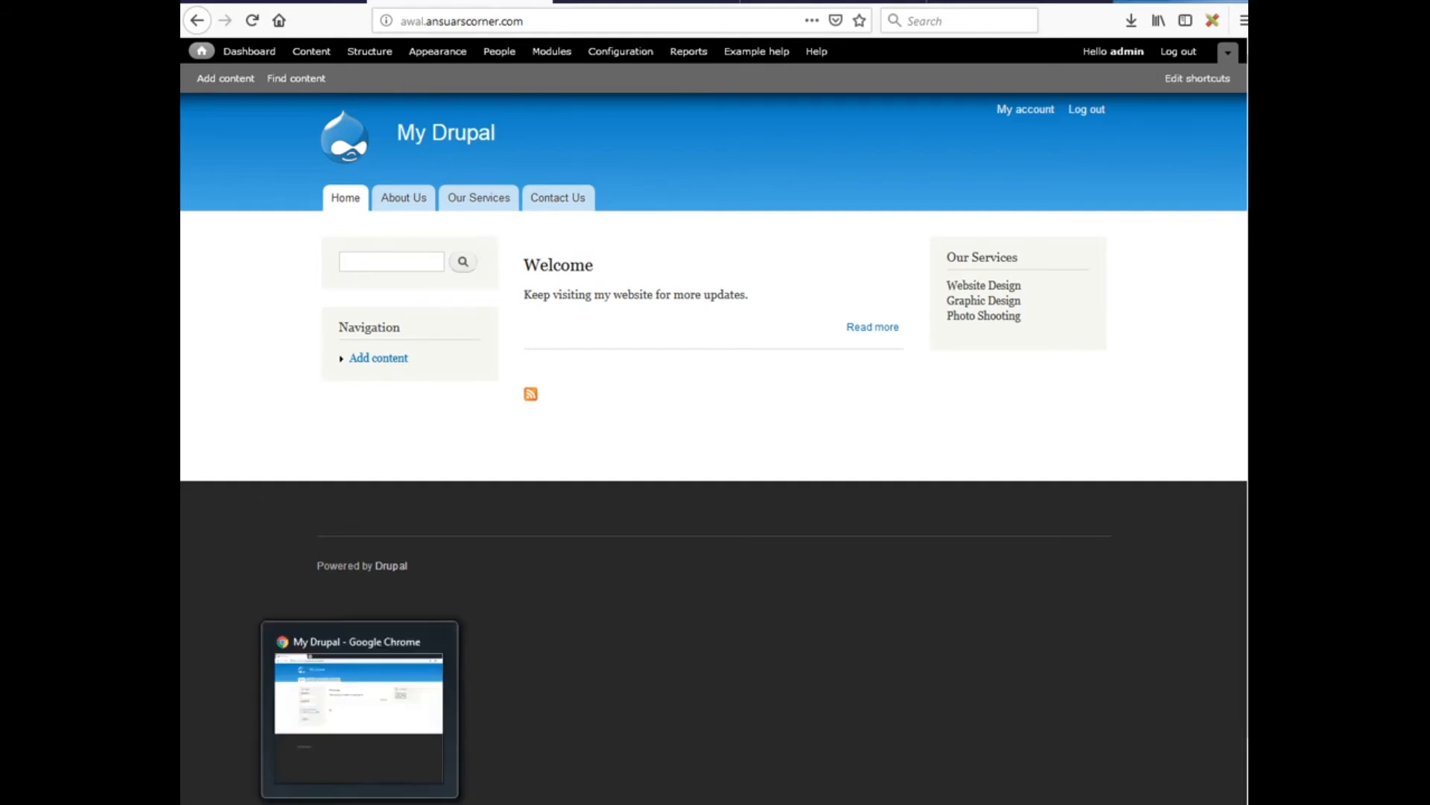
left_click(360, 803)
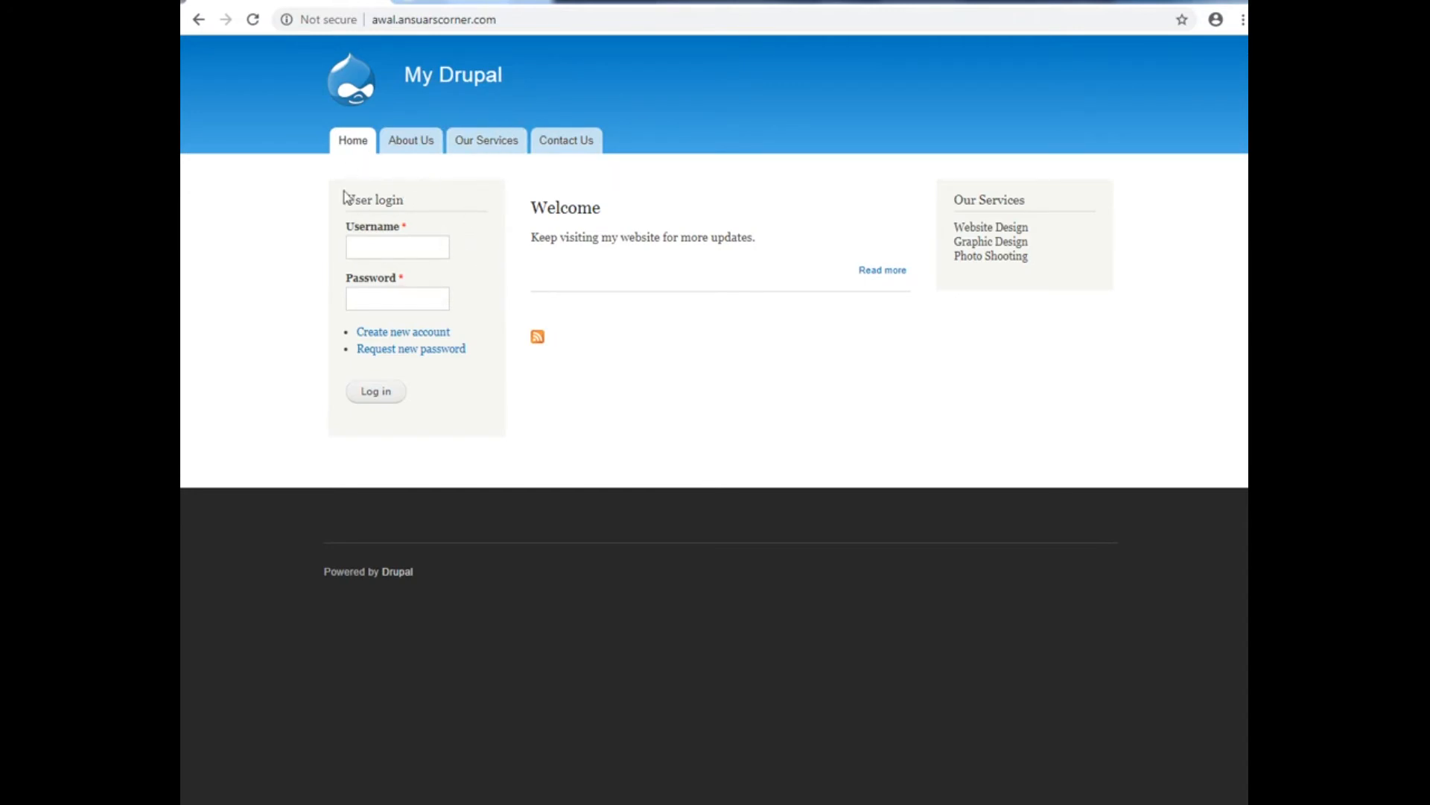
left_click(568, 141)
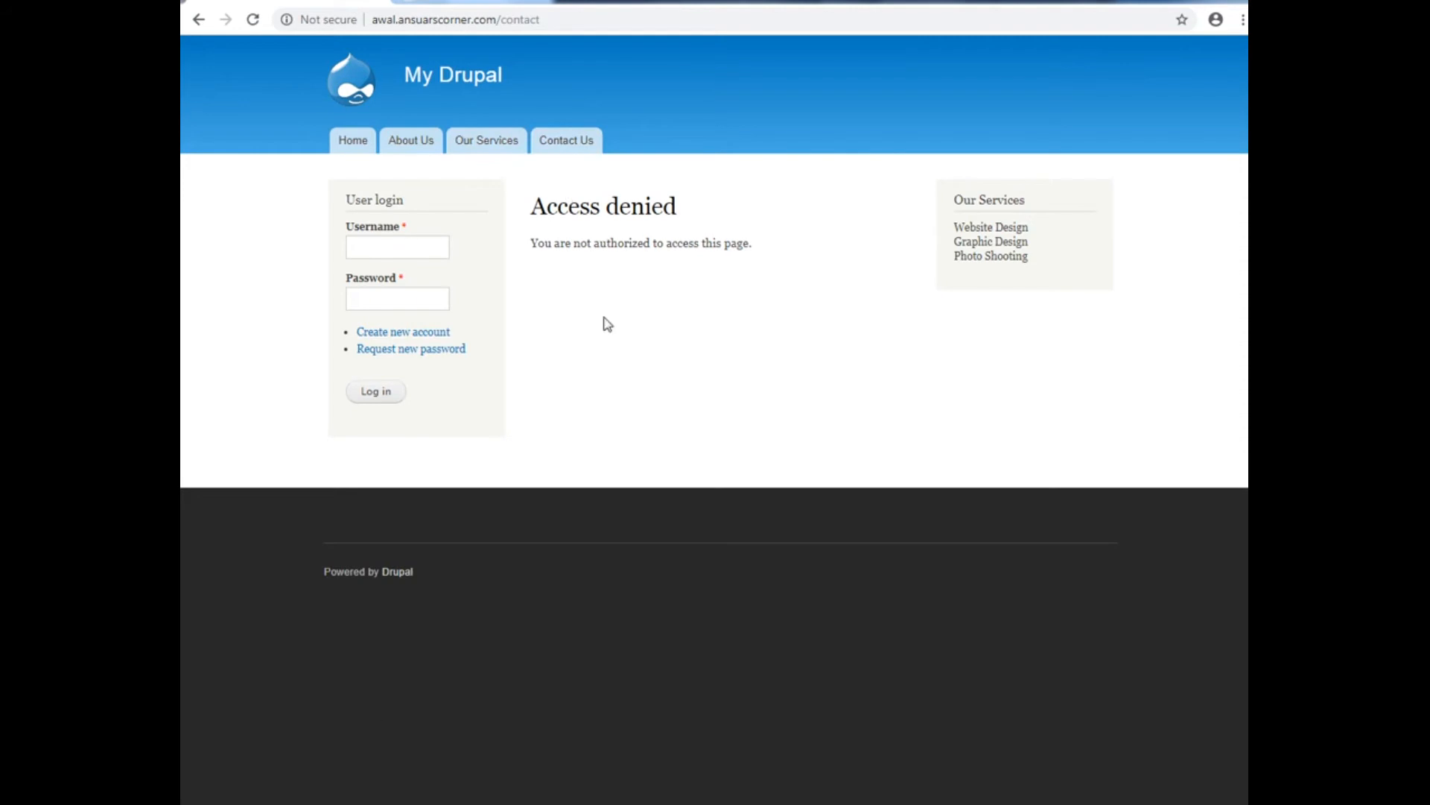
left_click(346, 776)
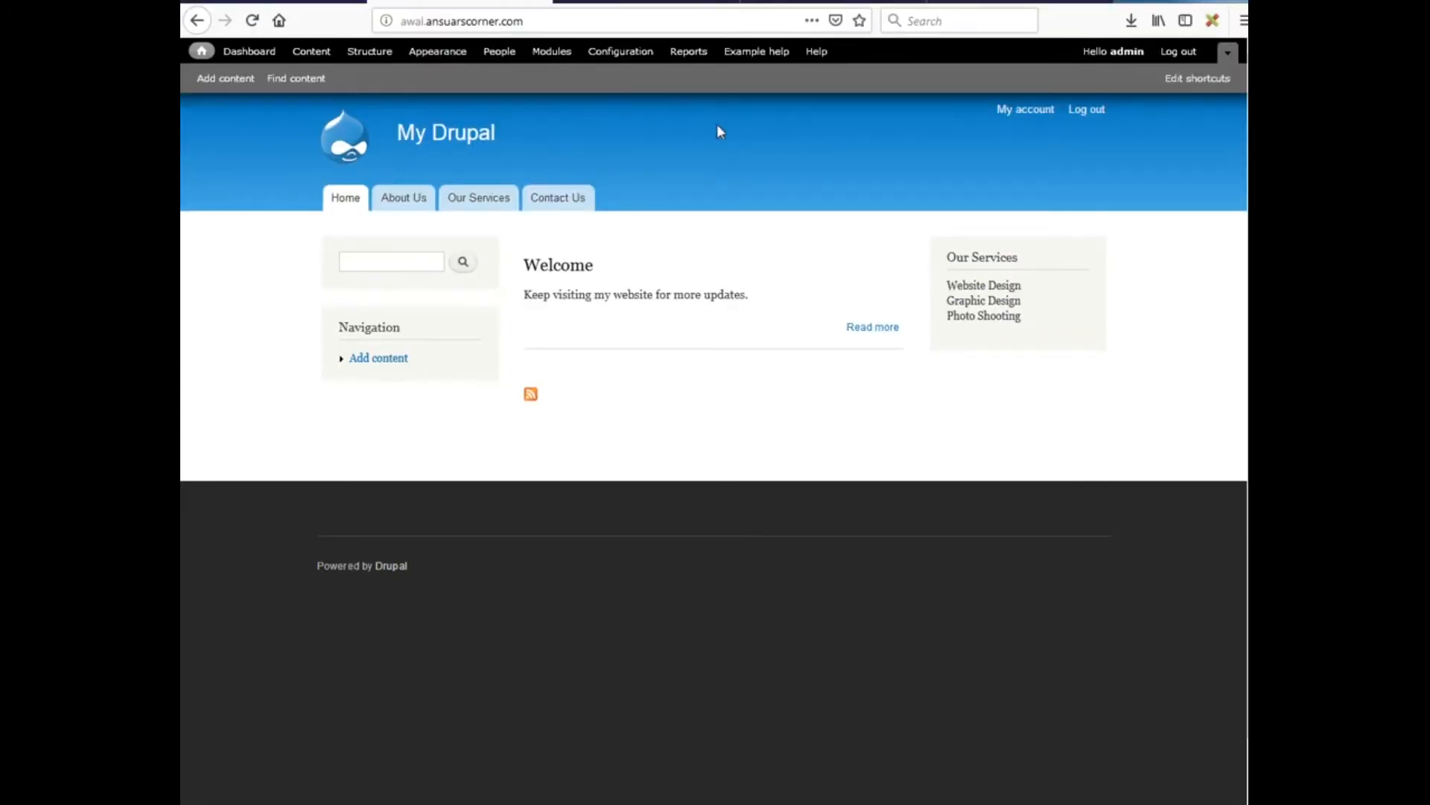
On the Permissions page, let anonymous and authenticated users use the site-wide contact form
left_click(487, 52)
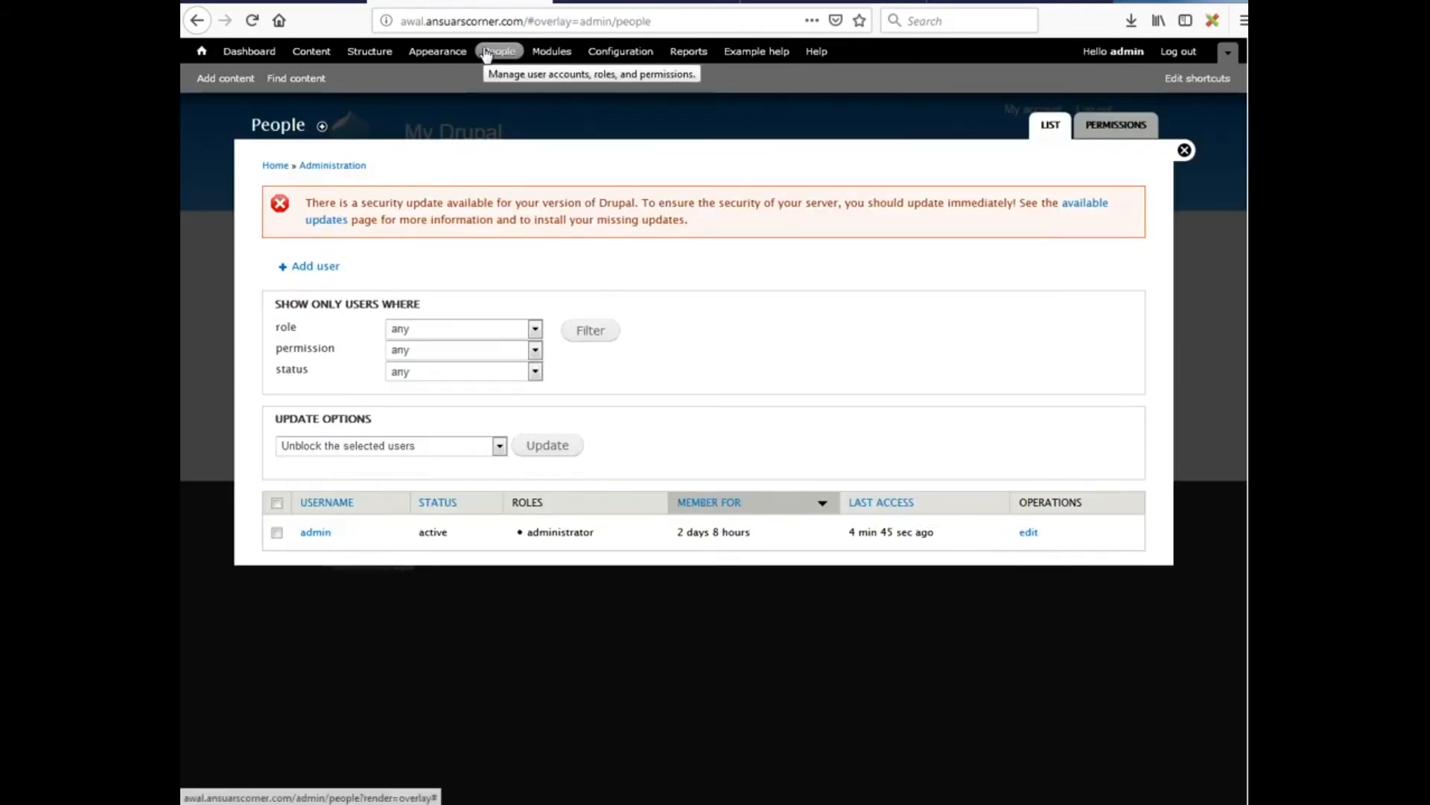
left_click(1114, 133)
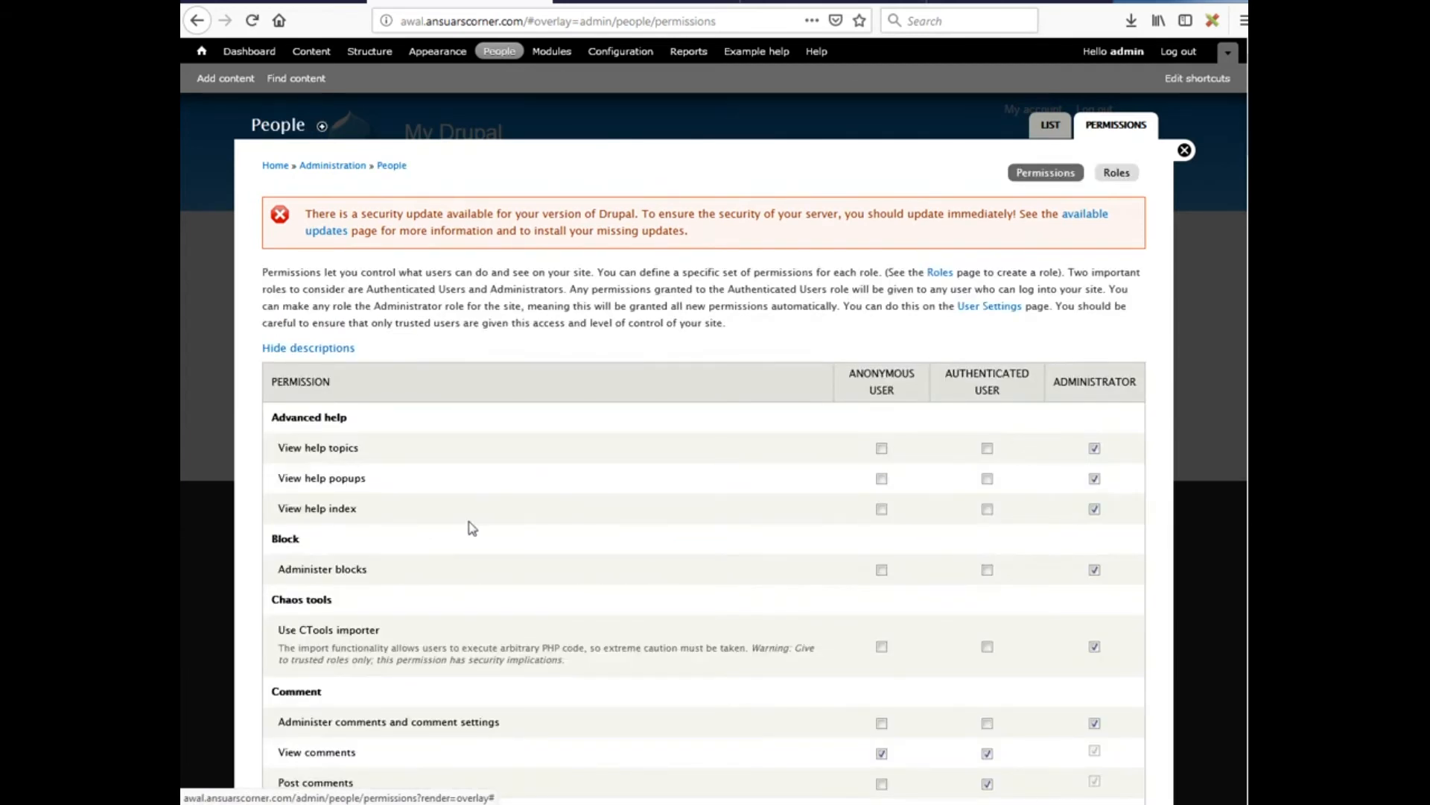
scroll(472, 527, "down", 5)
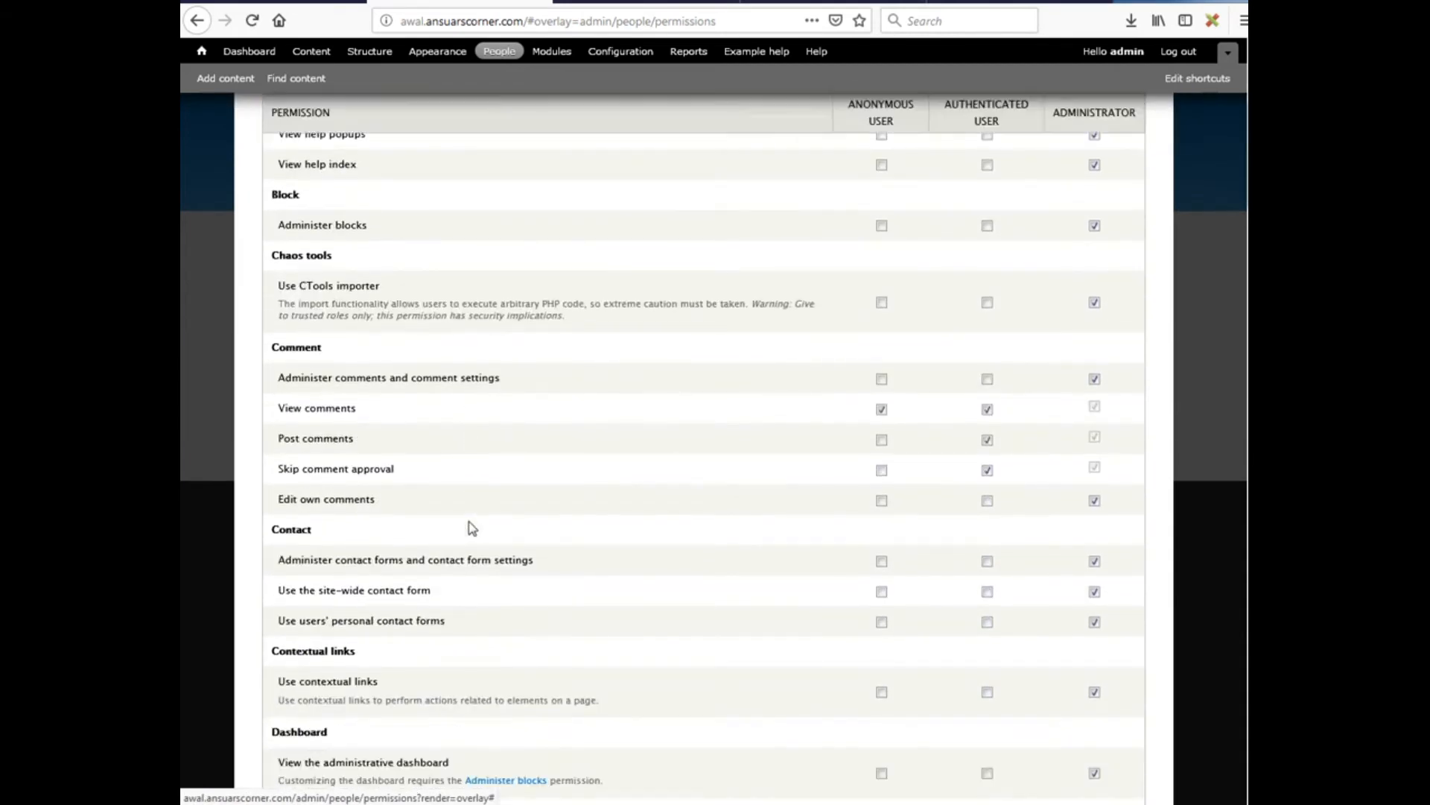
scroll(471, 527, "down", 1)
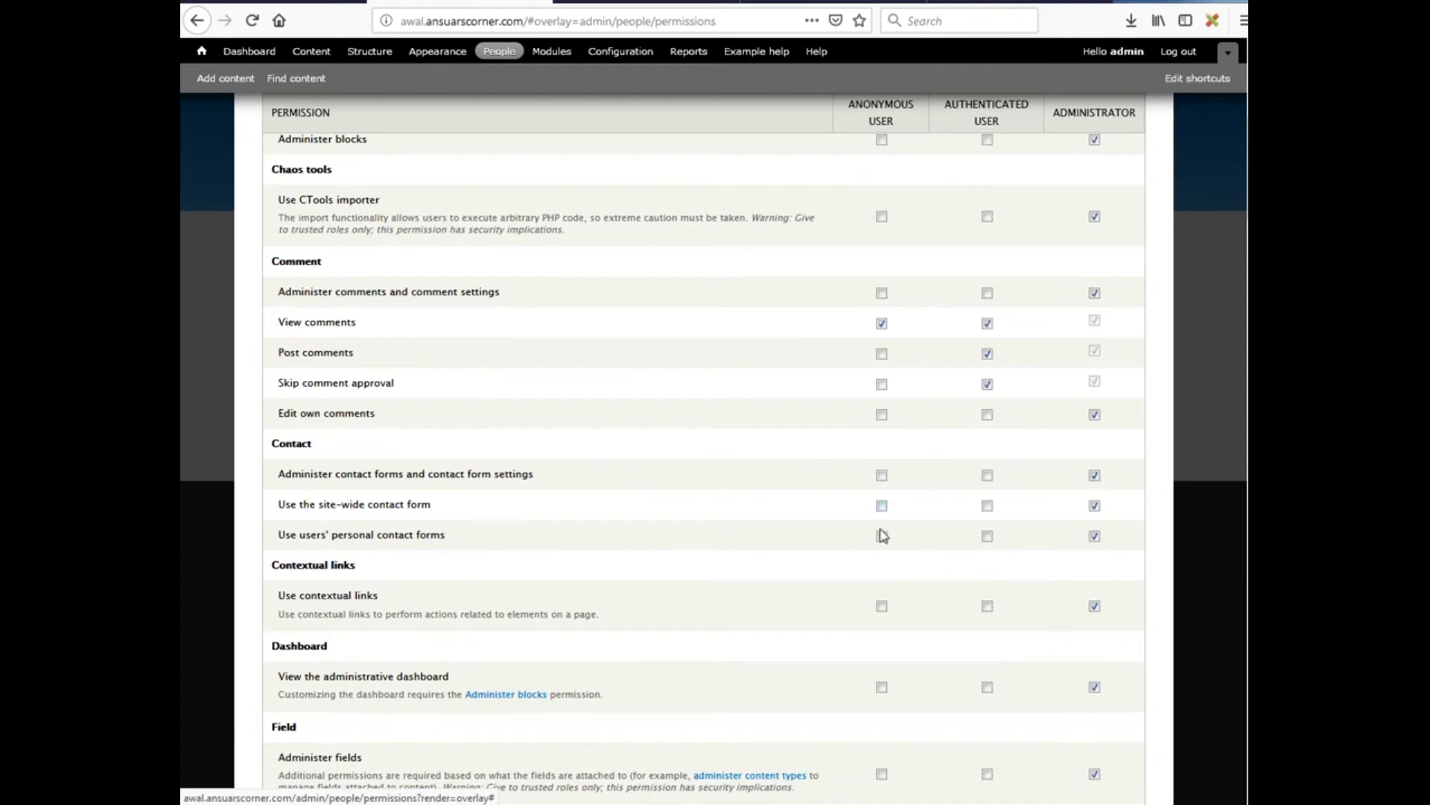
left_click(882, 506)
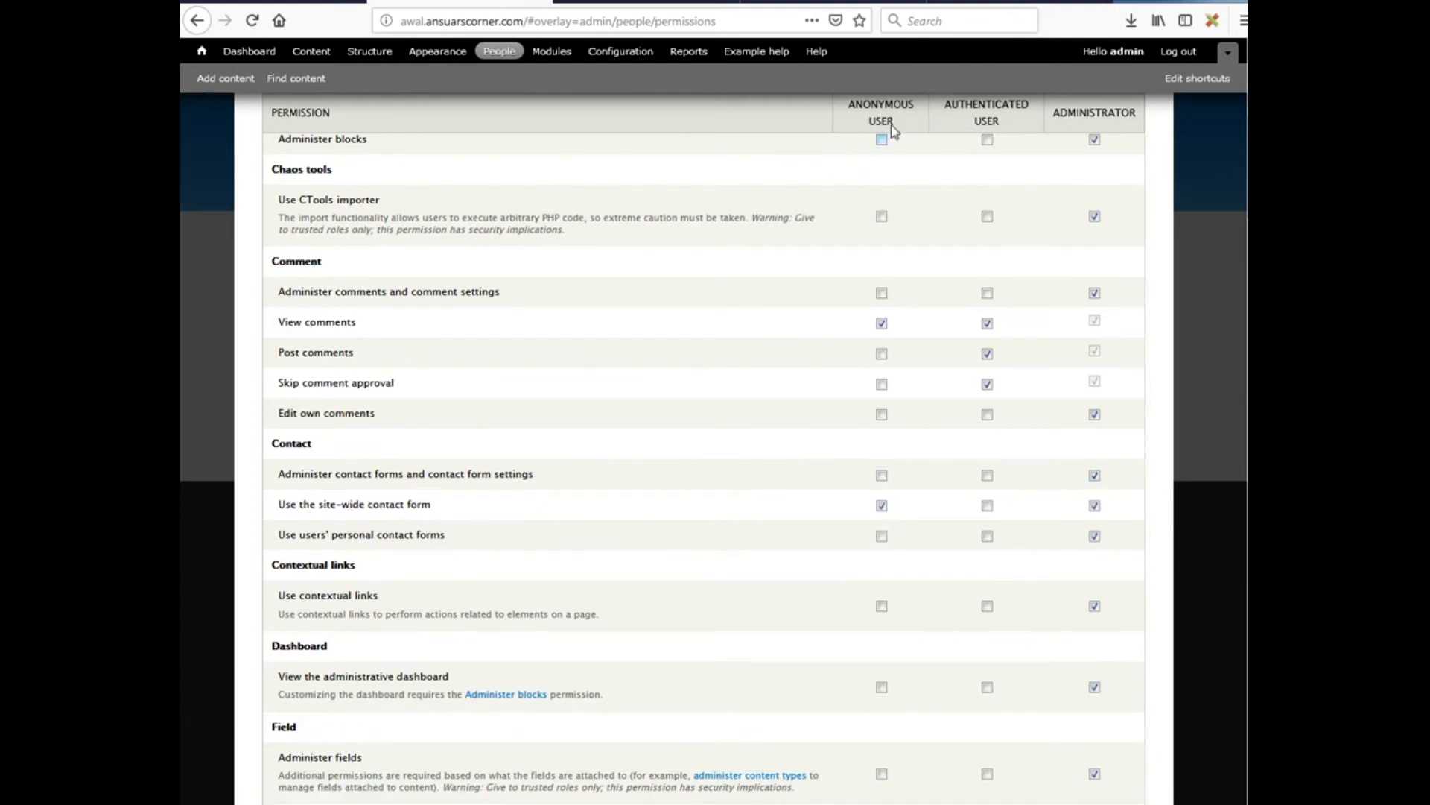
left_click(987, 507)
Grant anonymous and authenticated users the Use search permission and save the permissions
scroll(617, 535, "down", 5)
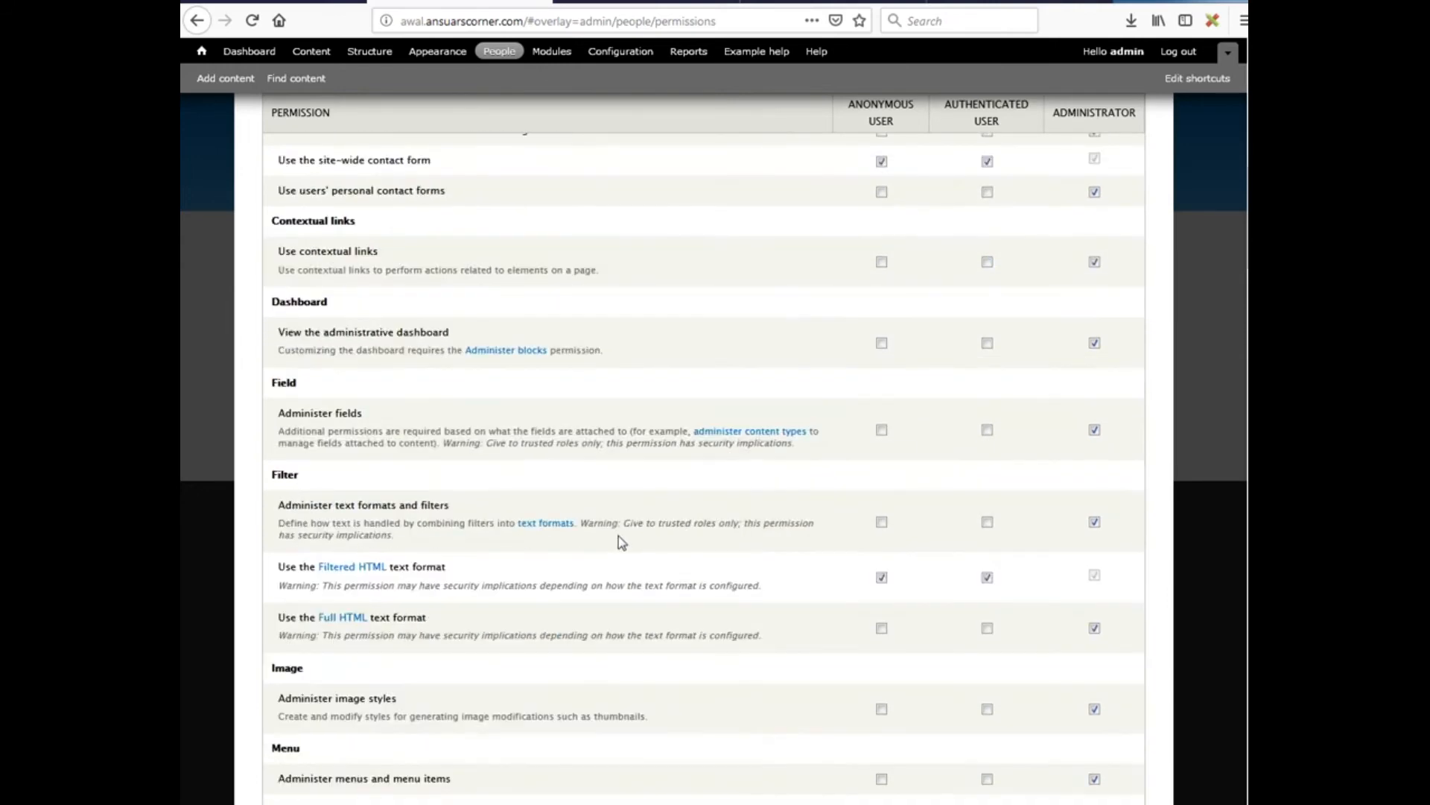
scroll(589, 559, "down", 9)
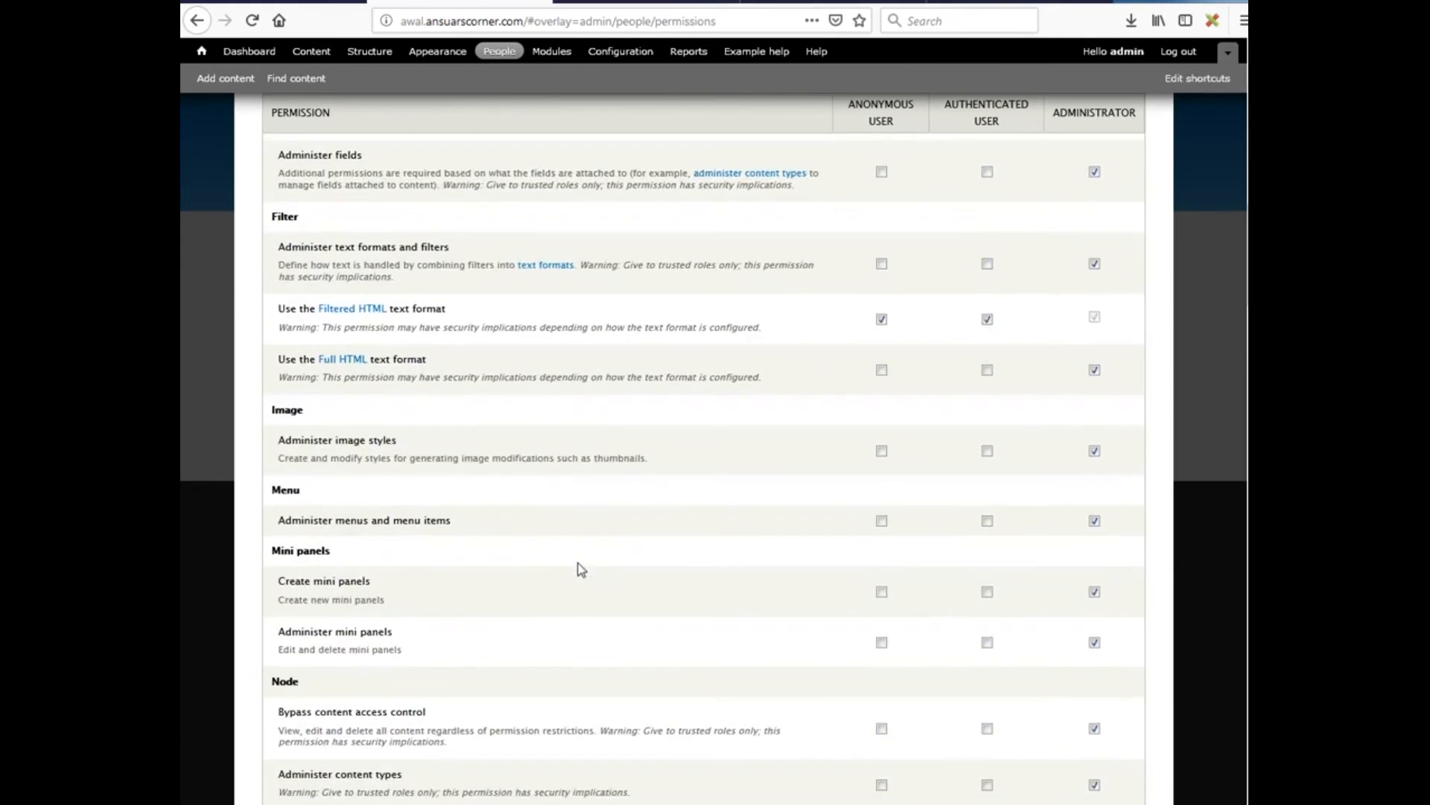
scroll(574, 570, "down", 20)
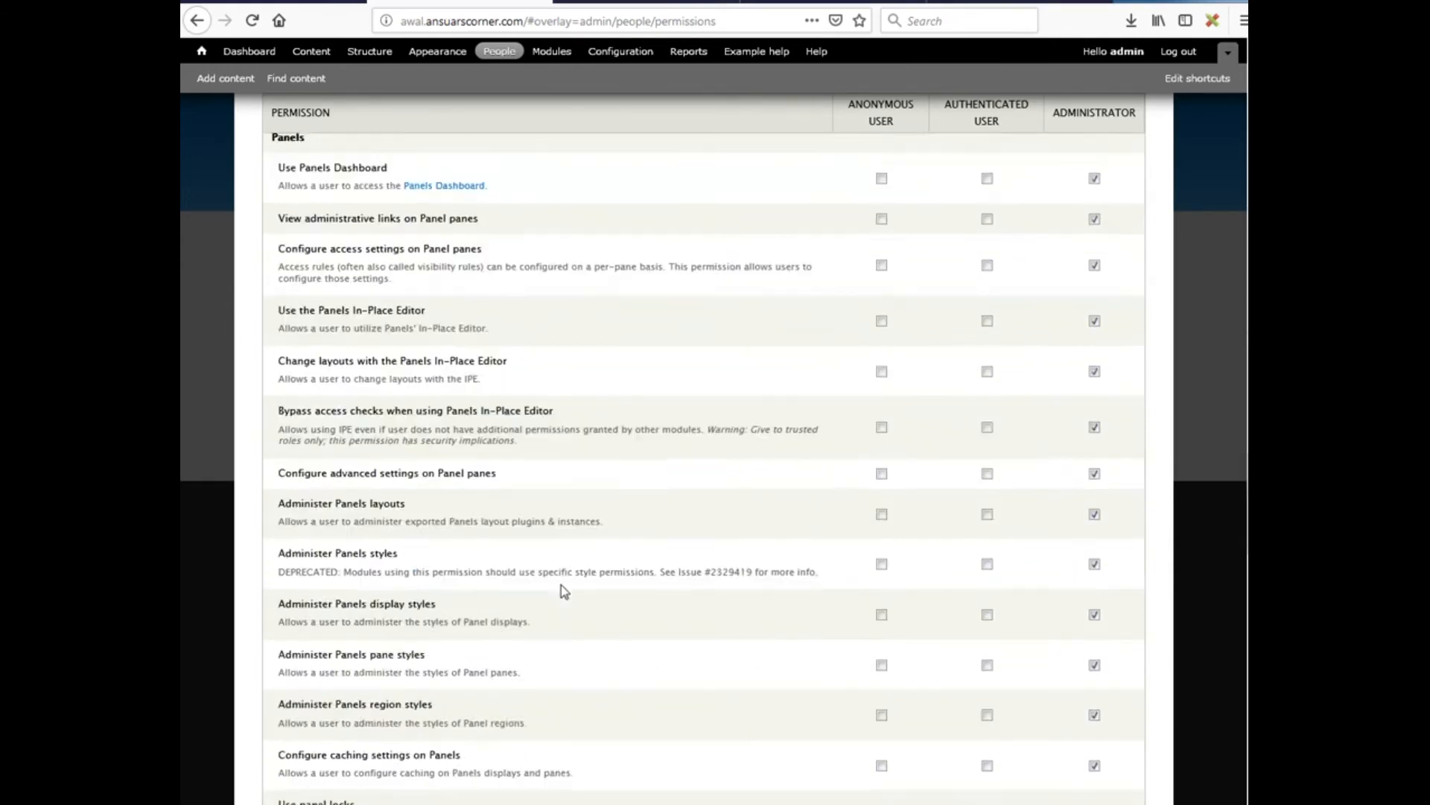
scroll(561, 585, "down", 7)
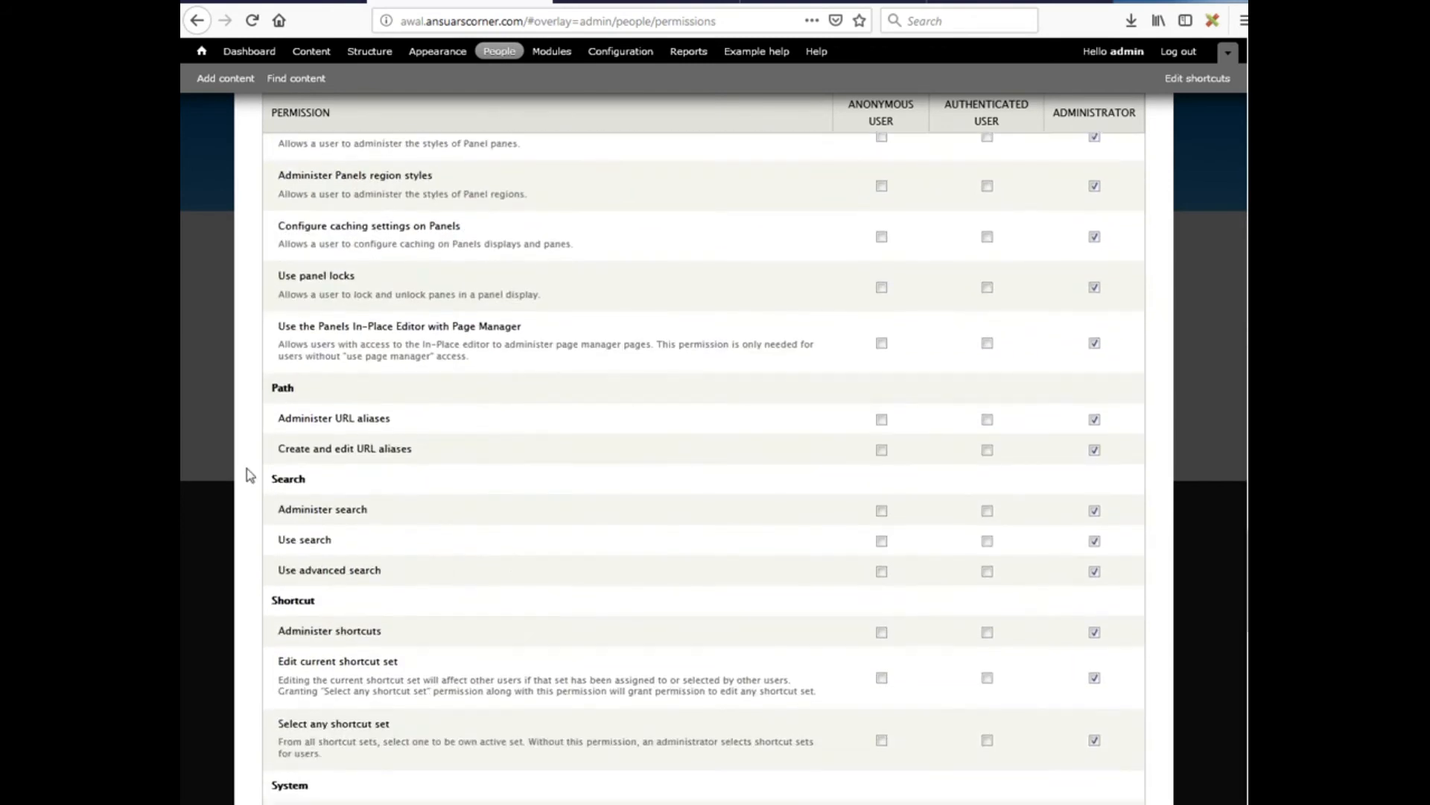
left_click(882, 541)
left_click(988, 542)
scroll(488, 564, "down", 15)
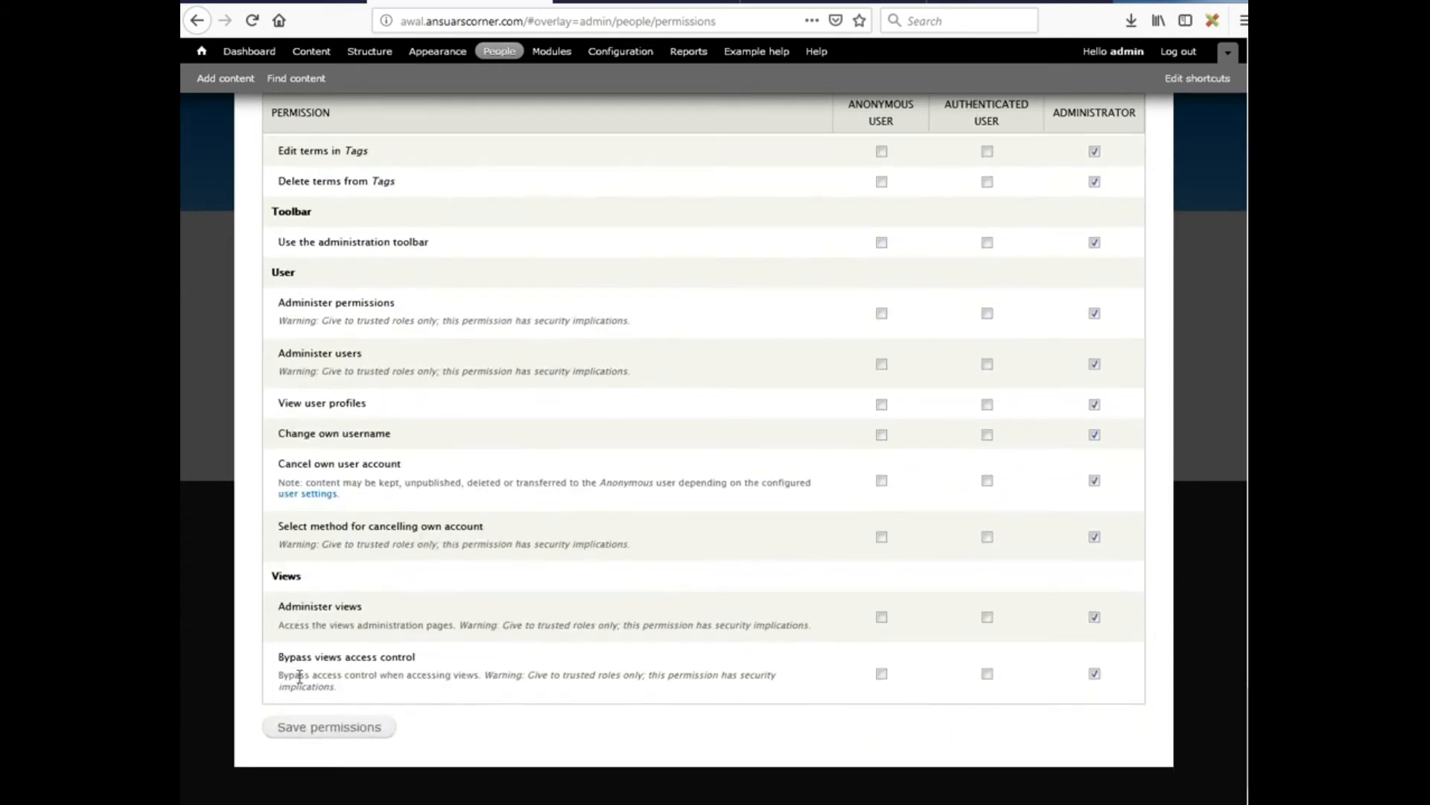
left_click(328, 732)
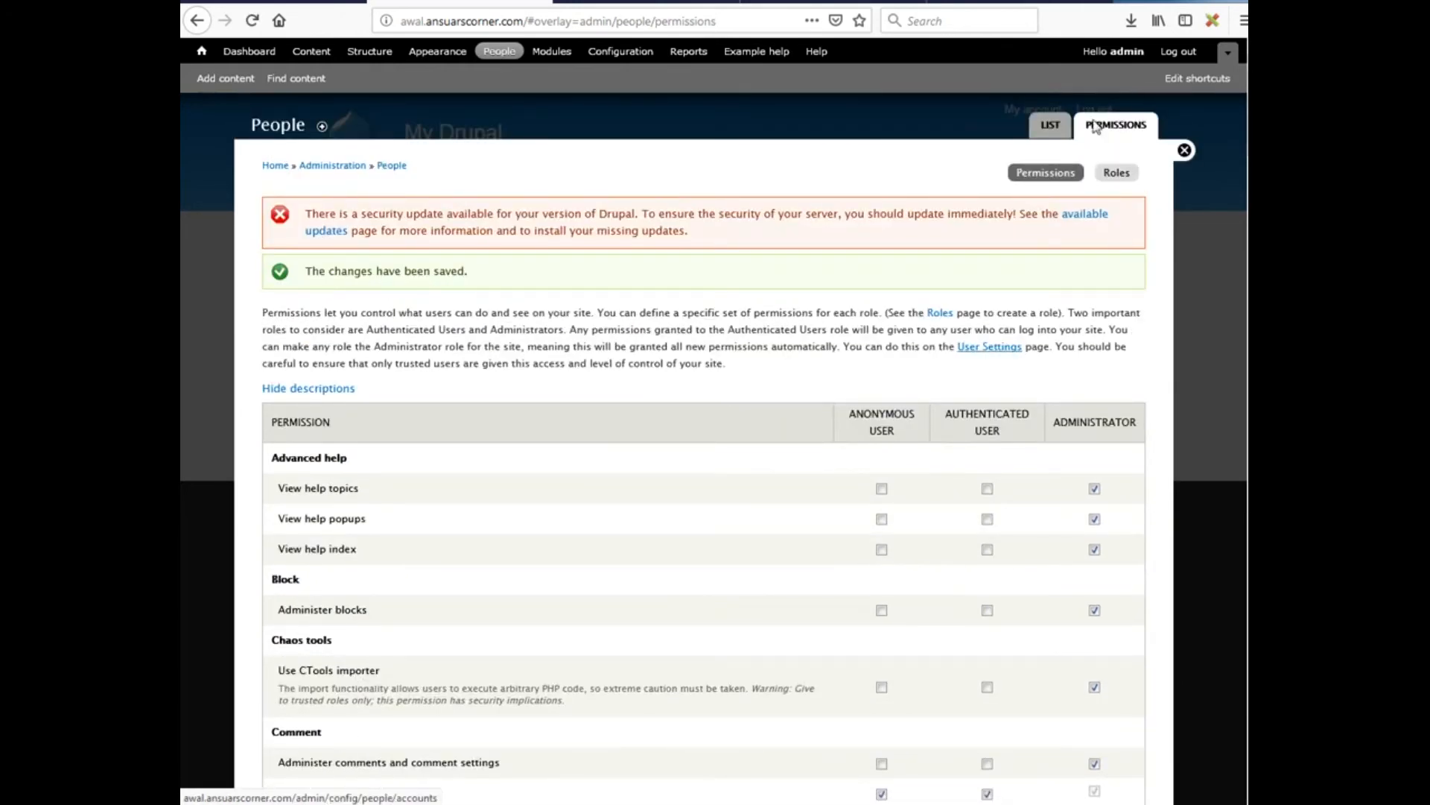
View the home page and Contact Us page logged out in Chrome, then return to Firefox's Content list
left_click(1185, 151)
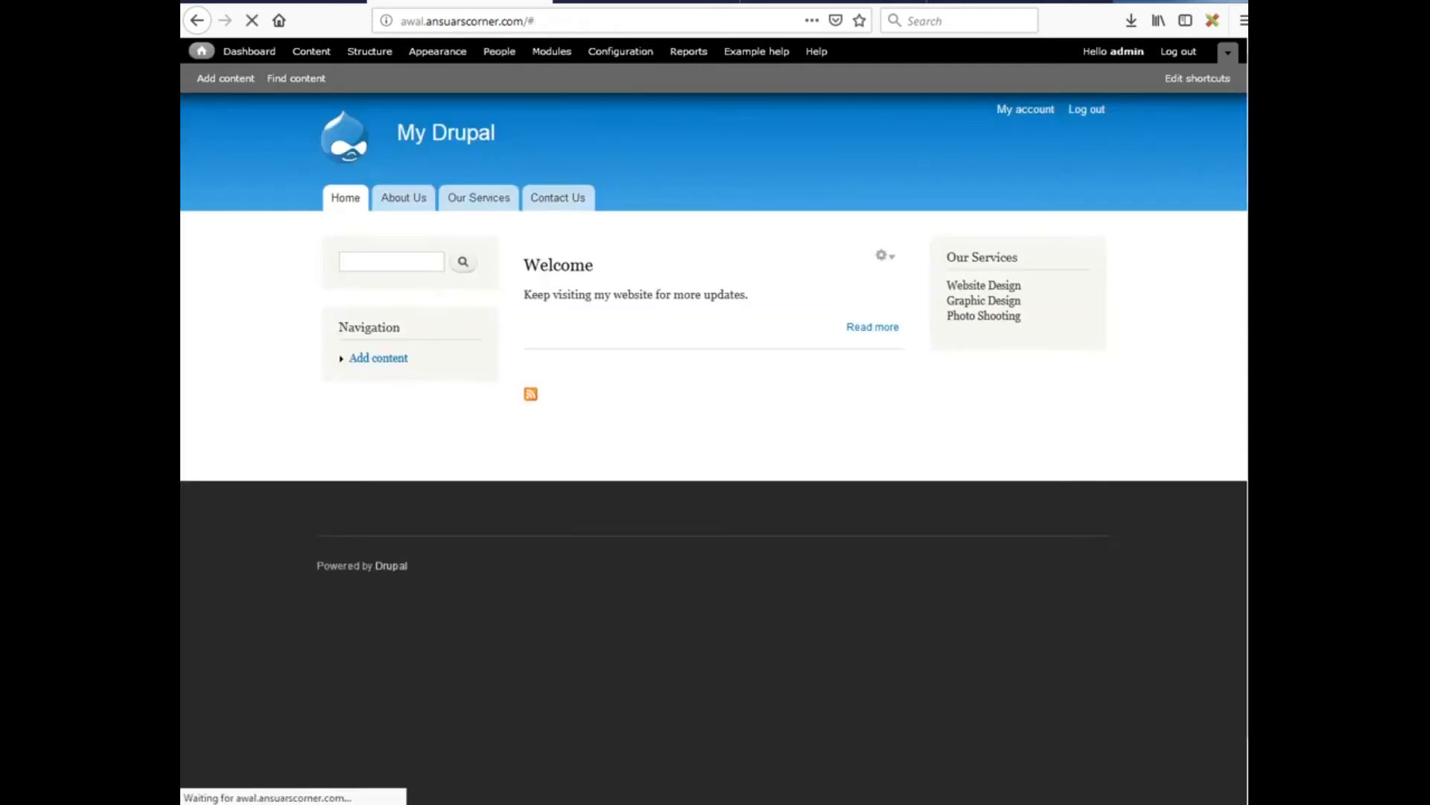
left_click(360, 801)
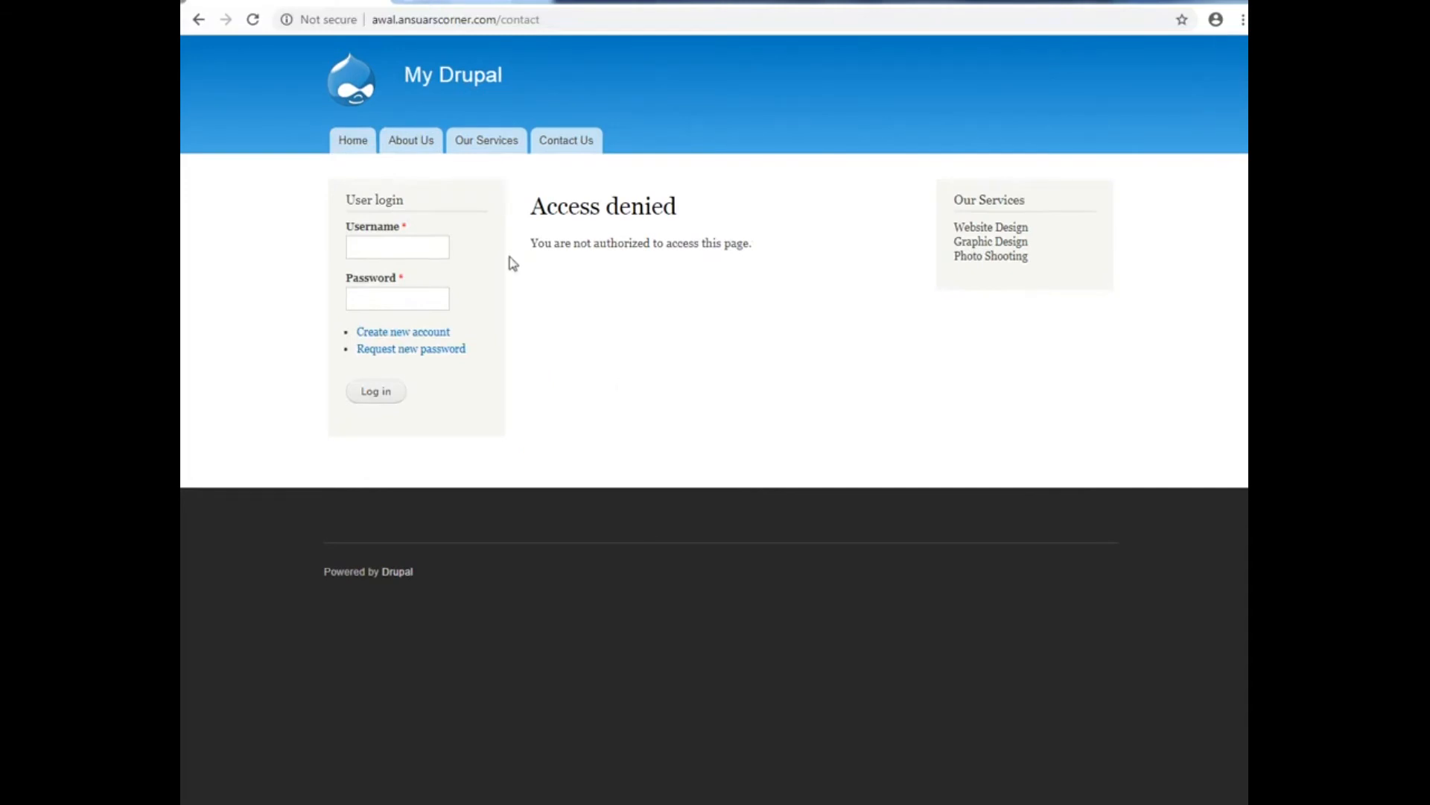
left_click(459, 79)
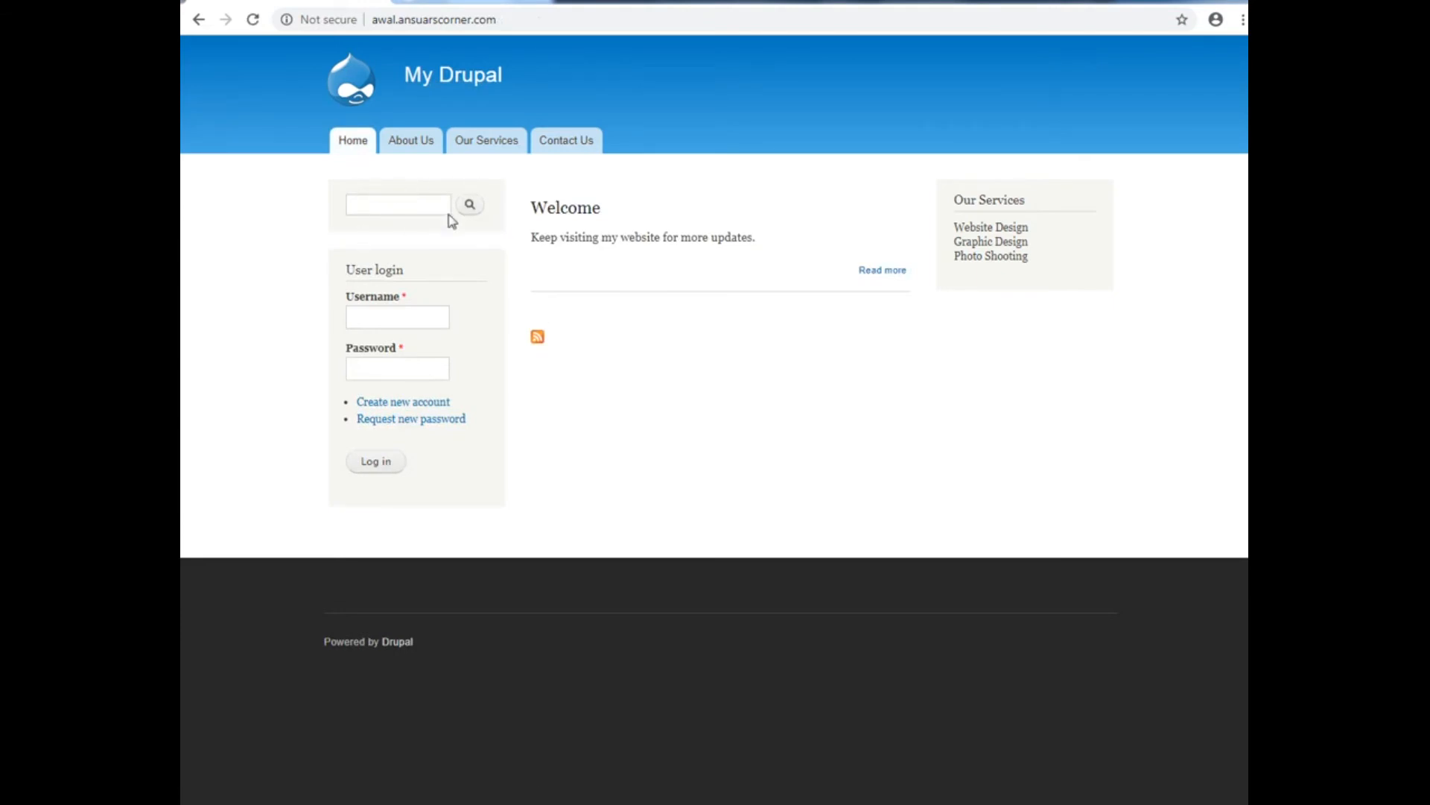
left_click(568, 143)
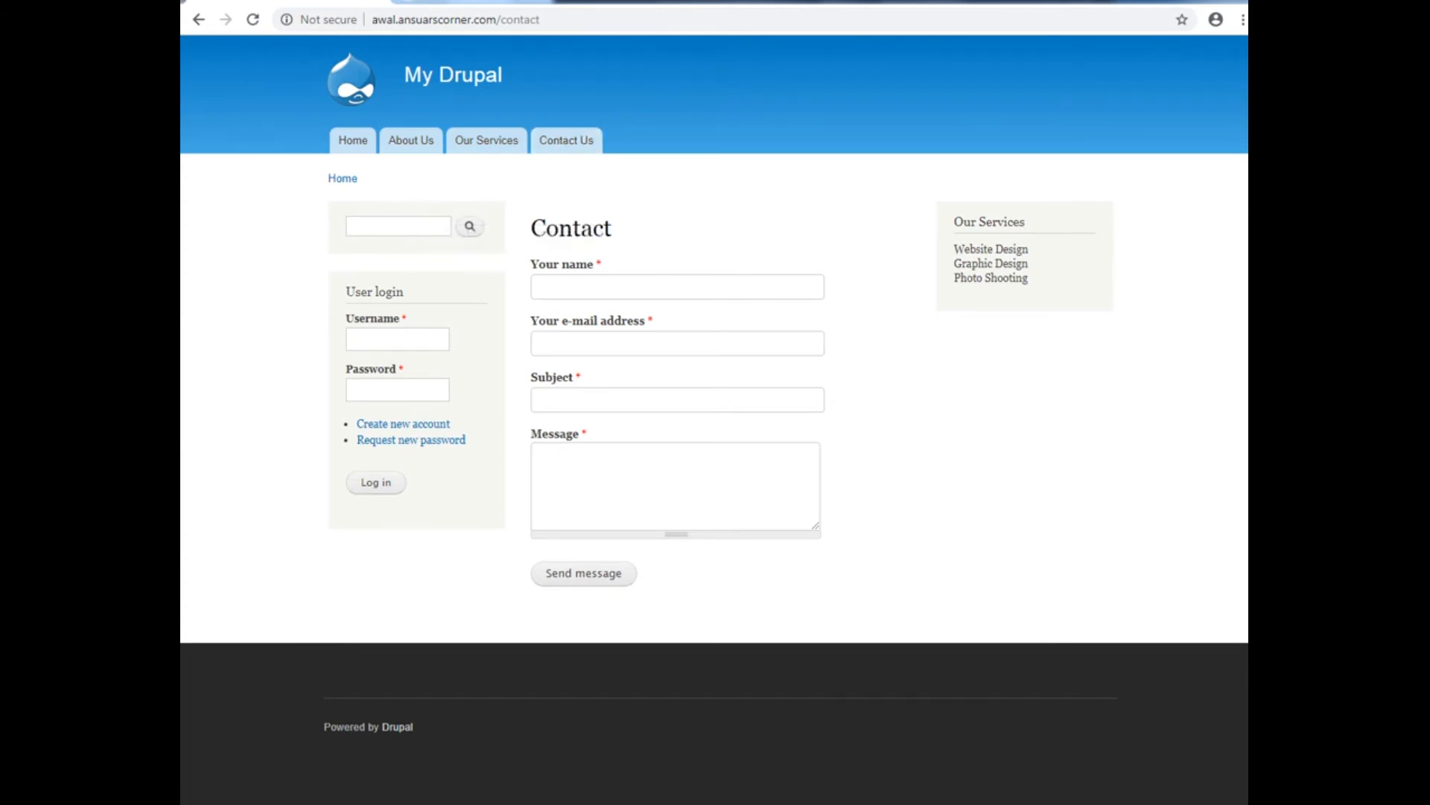
left_click(1157, 803)
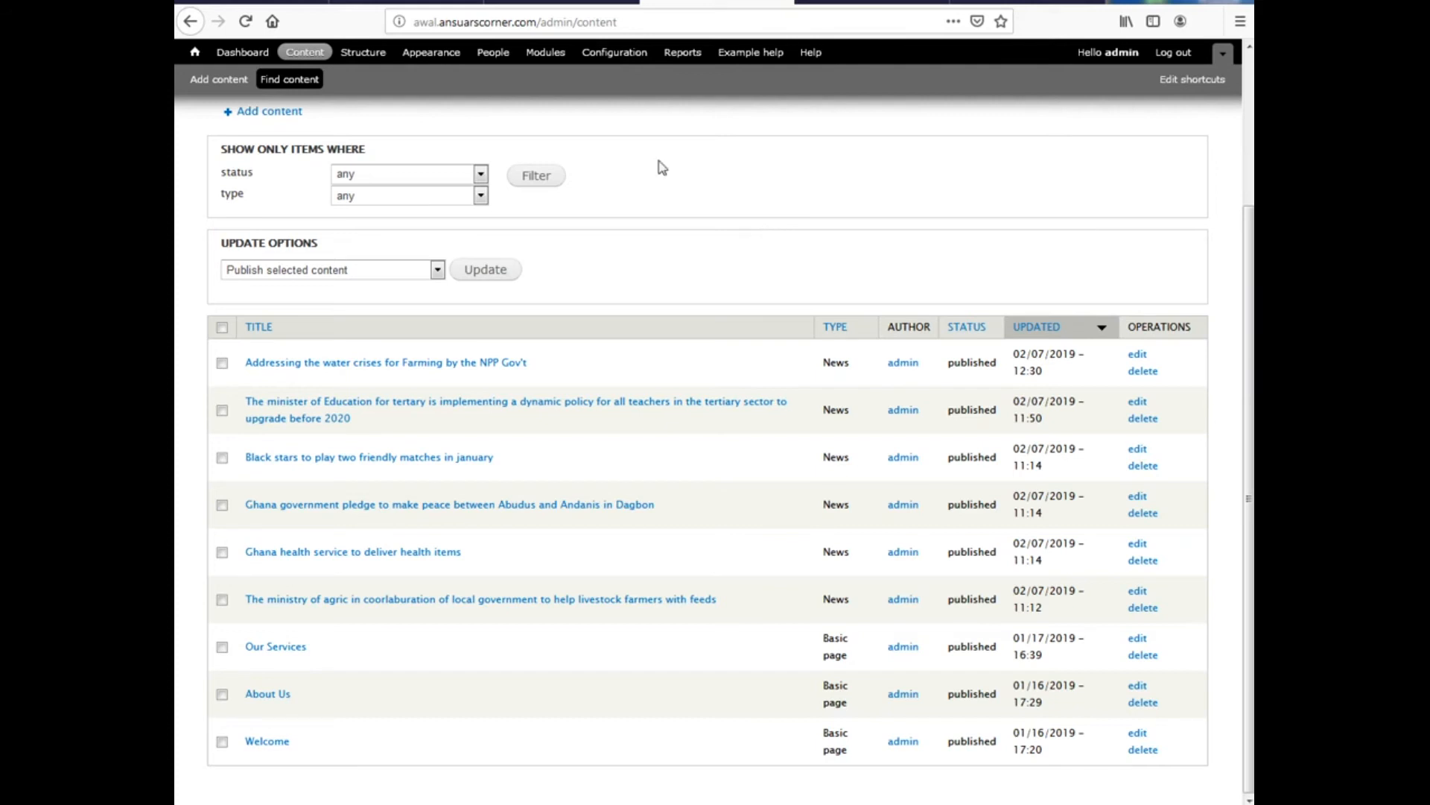
Go to Structure > Content types, listing Article, Basic page, News and Panel
left_click(364, 56)
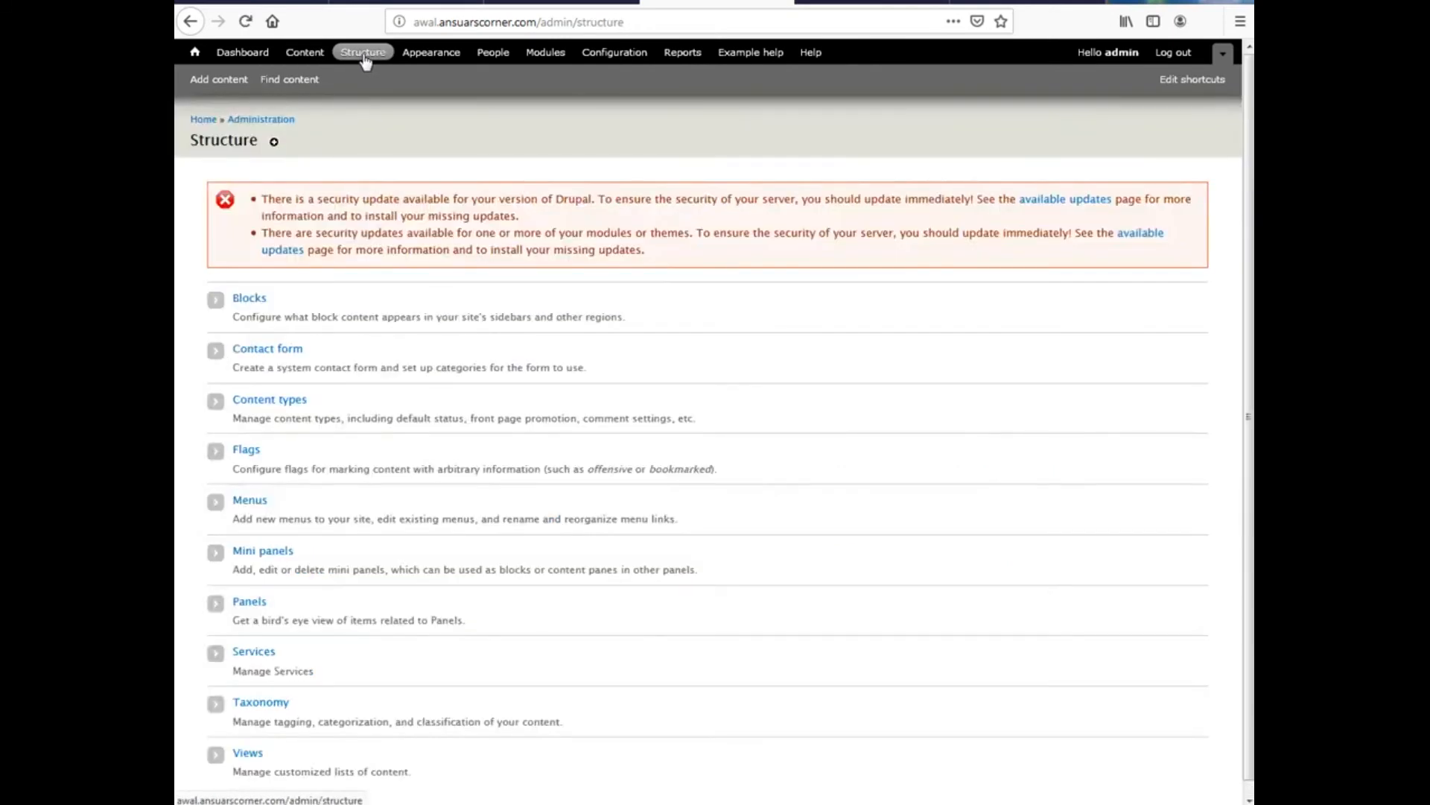
left_click(275, 407)
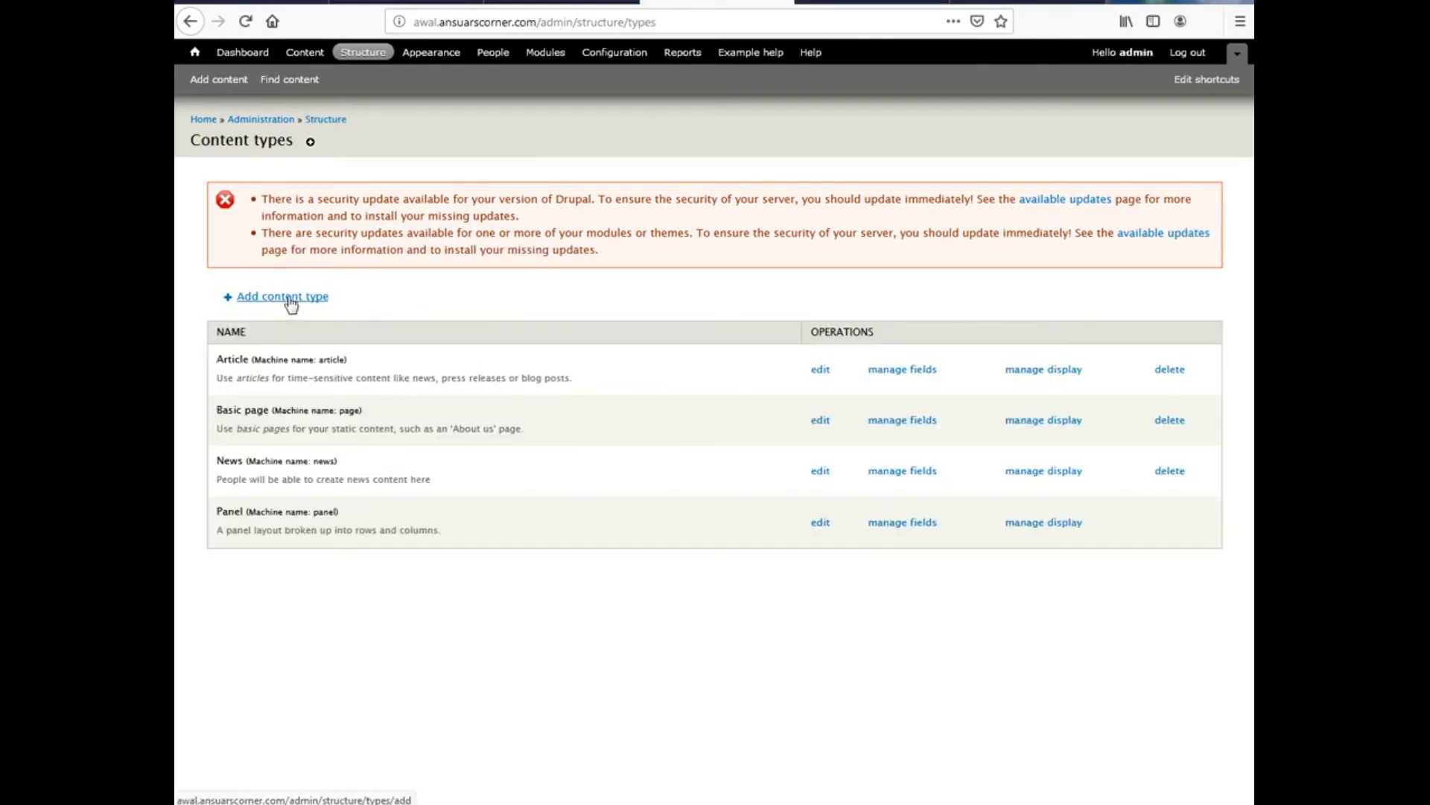
Add a content type named 'Slideshow' (machine name slideshow) with description 'Add slideshow'
left_click(291, 301)
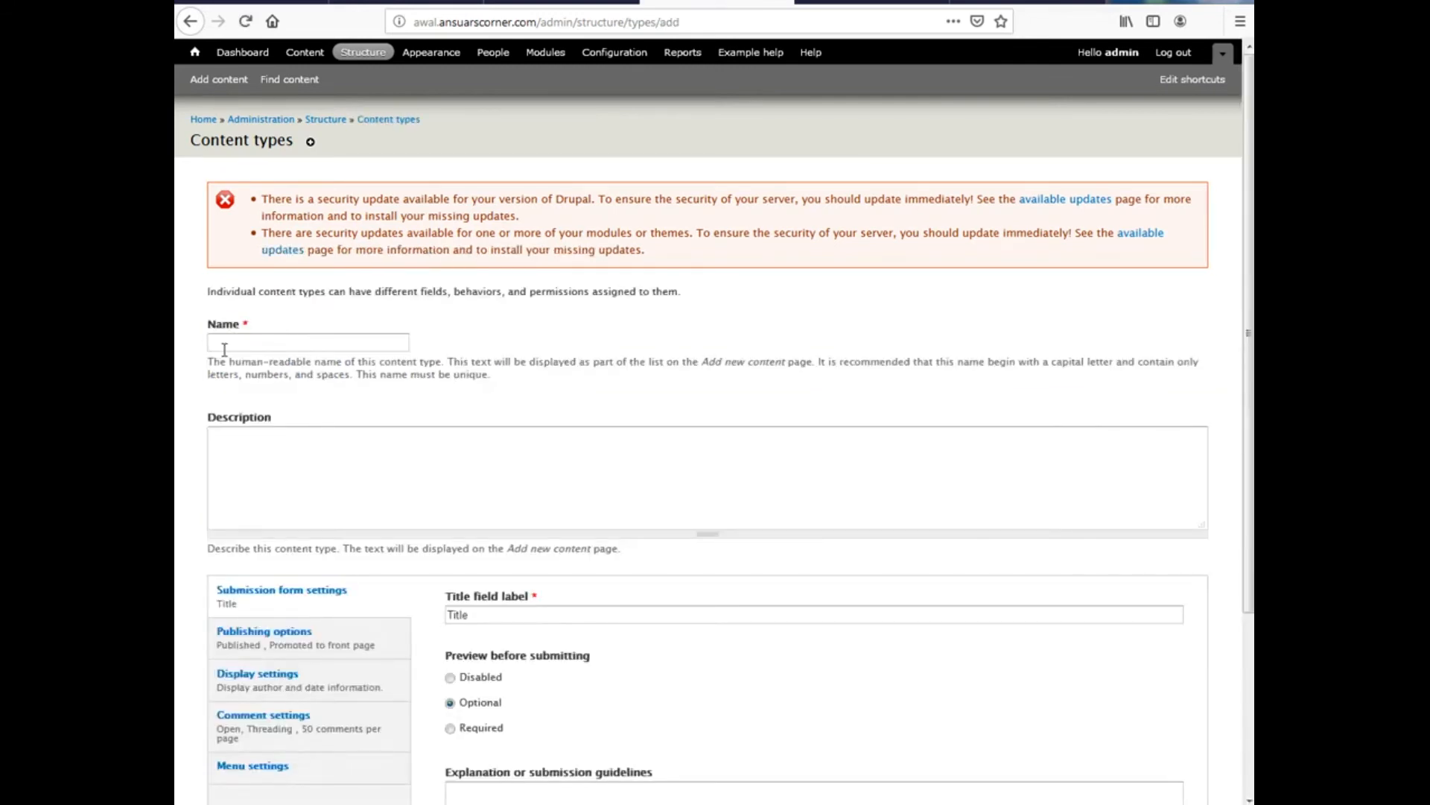
left_click(232, 345)
type("Sl")
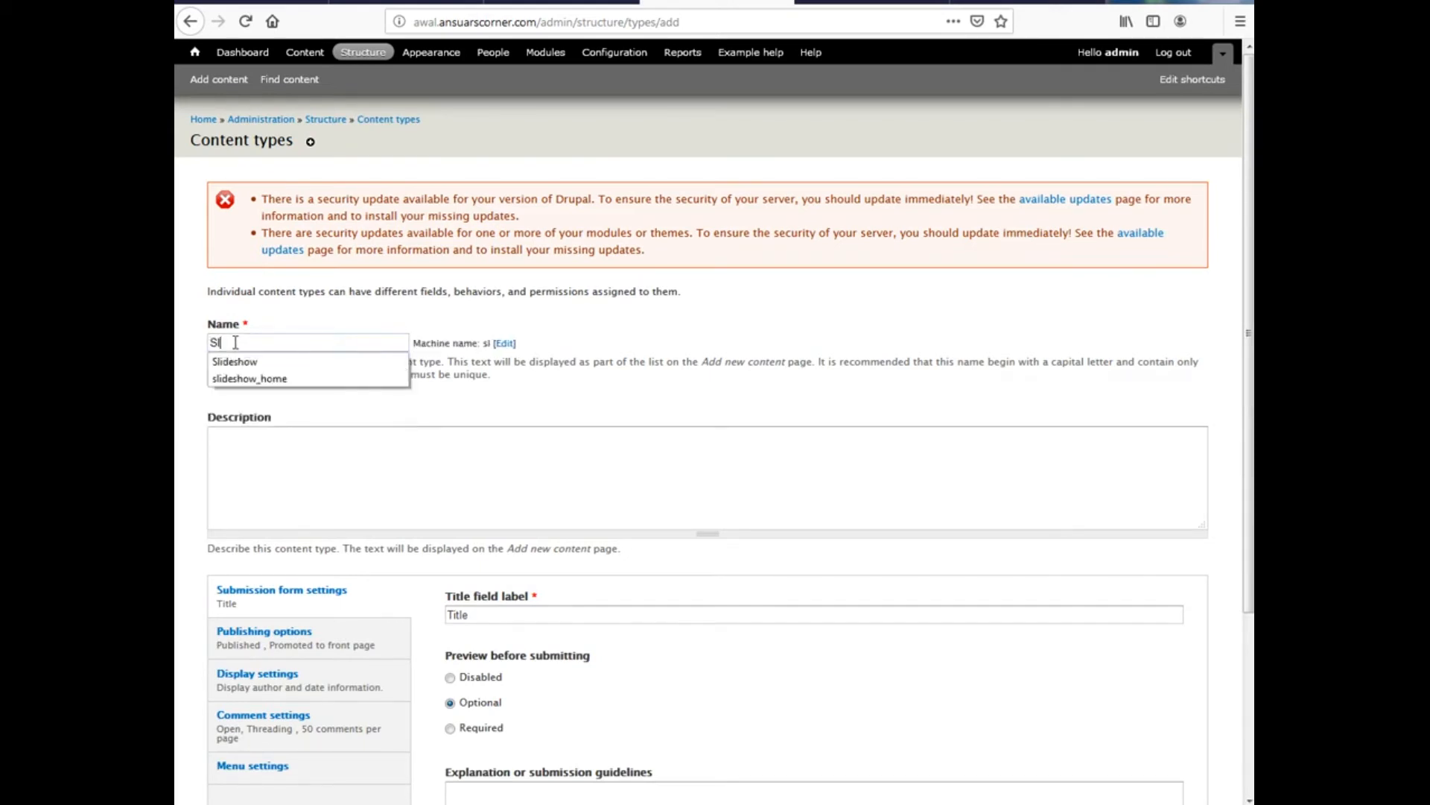
type("ideshow")
left_click(473, 337)
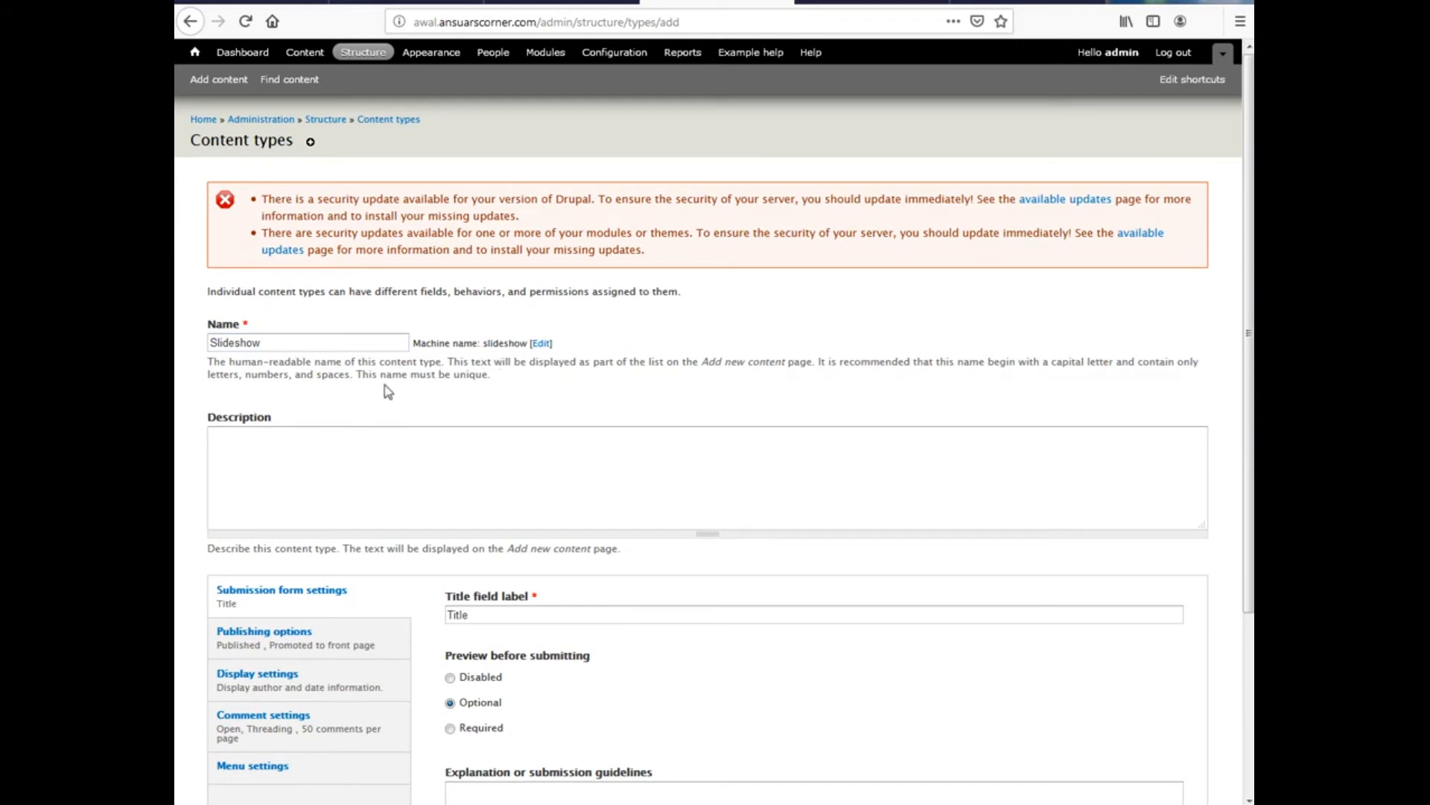
left_click(319, 466)
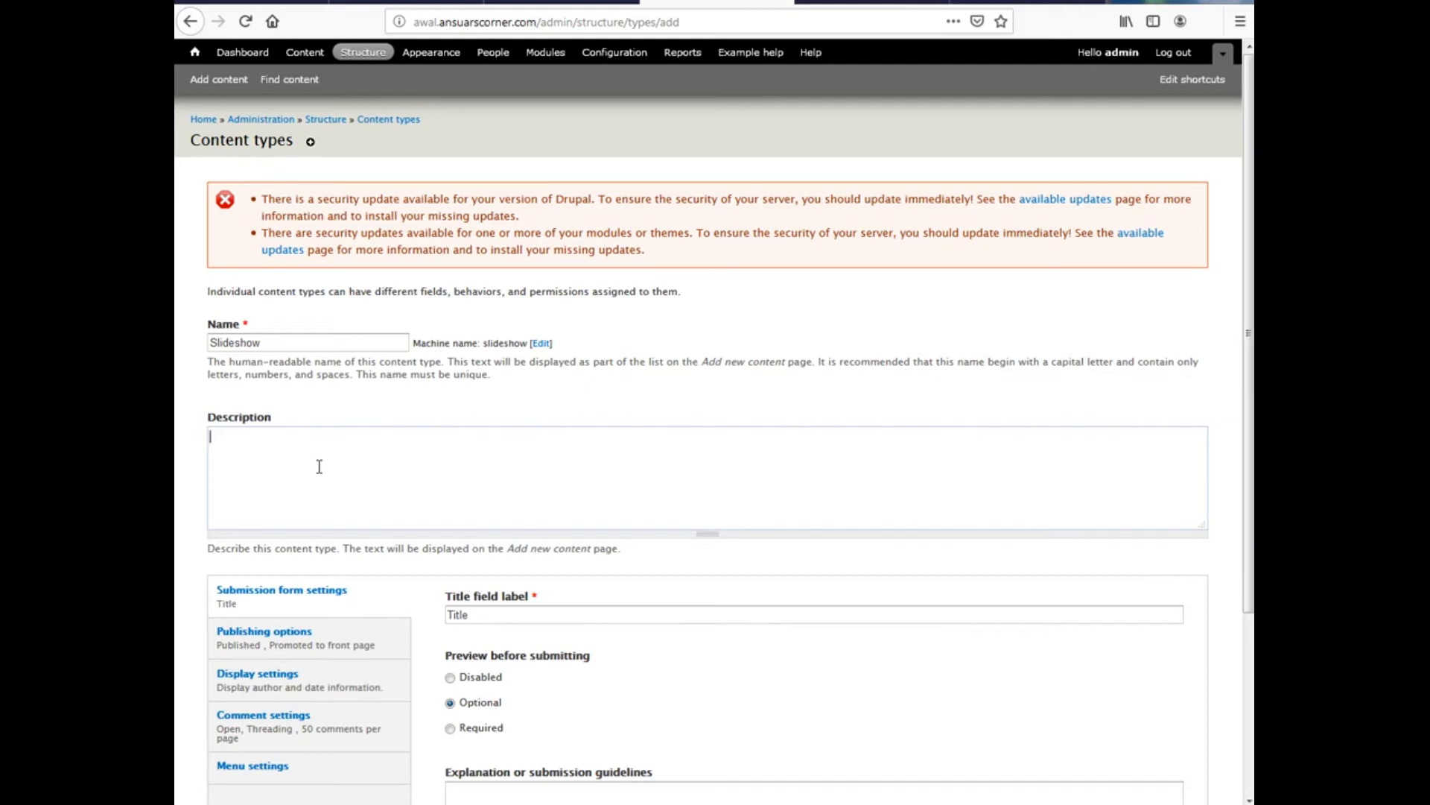
type("Add slideshow")
scroll(319, 467, "down", 5)
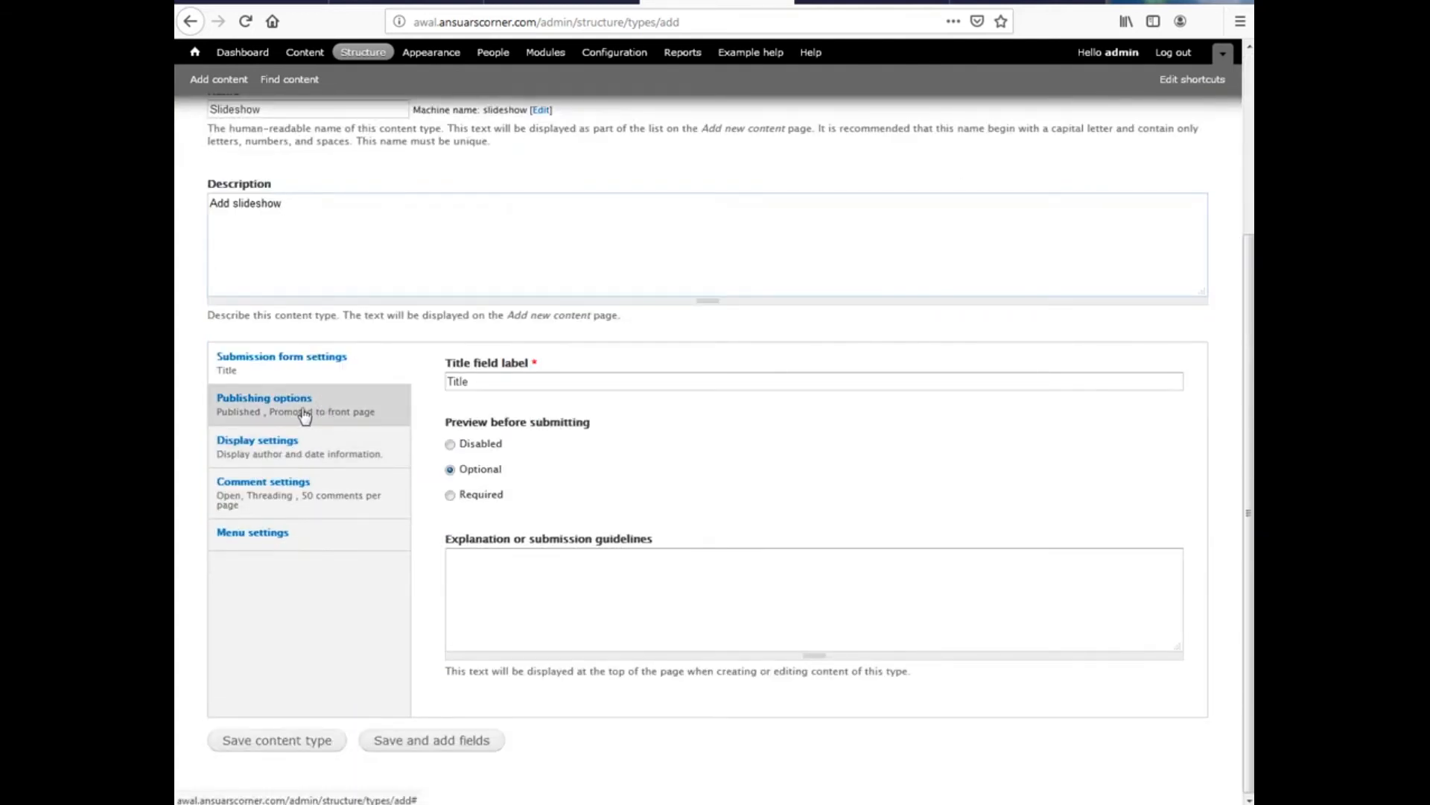
Untick Promoted to front page and author/date display, set comments to Closed, and untick Main menu
left_click(273, 403)
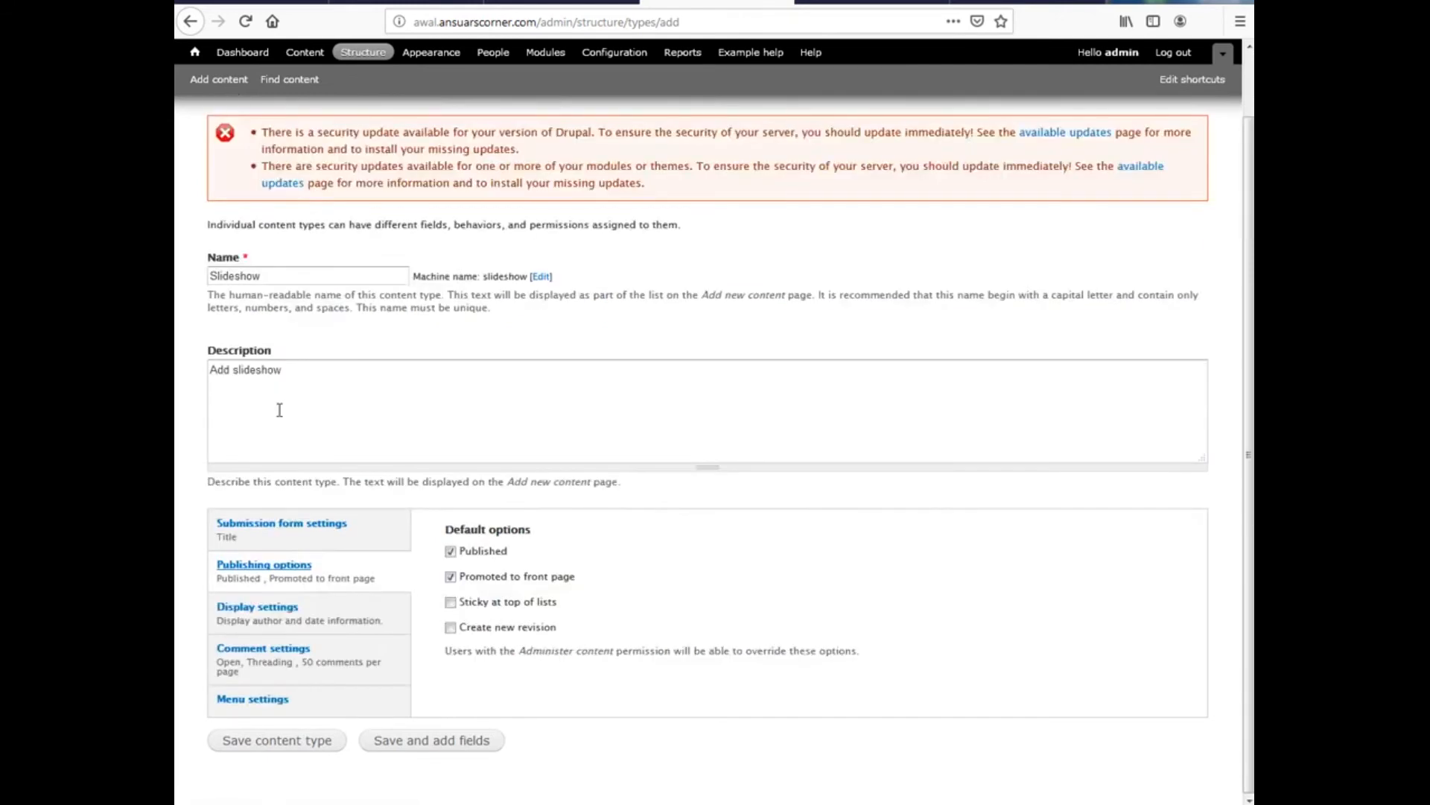
left_click(470, 579)
left_click(281, 630)
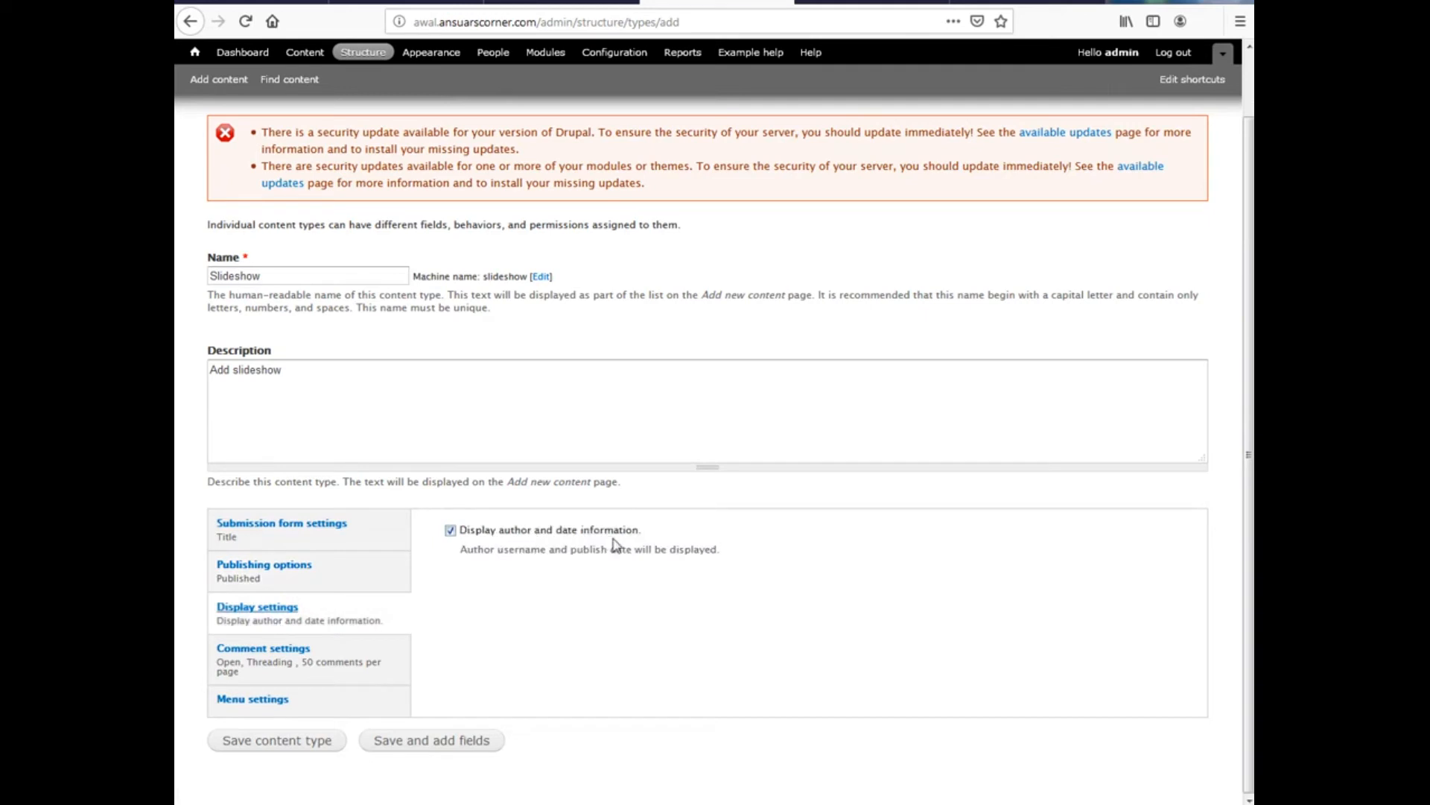
left_click(474, 534)
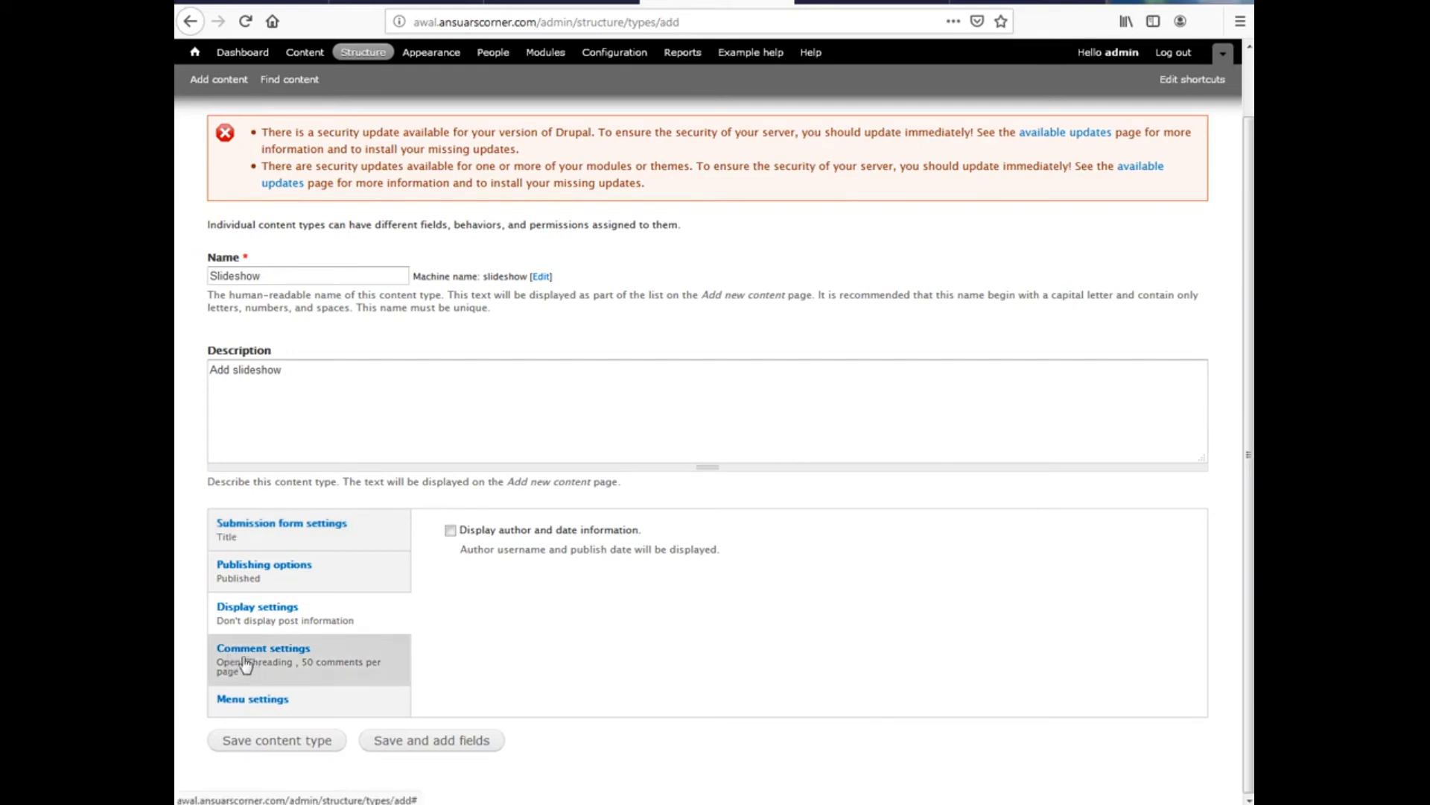
left_click(279, 669)
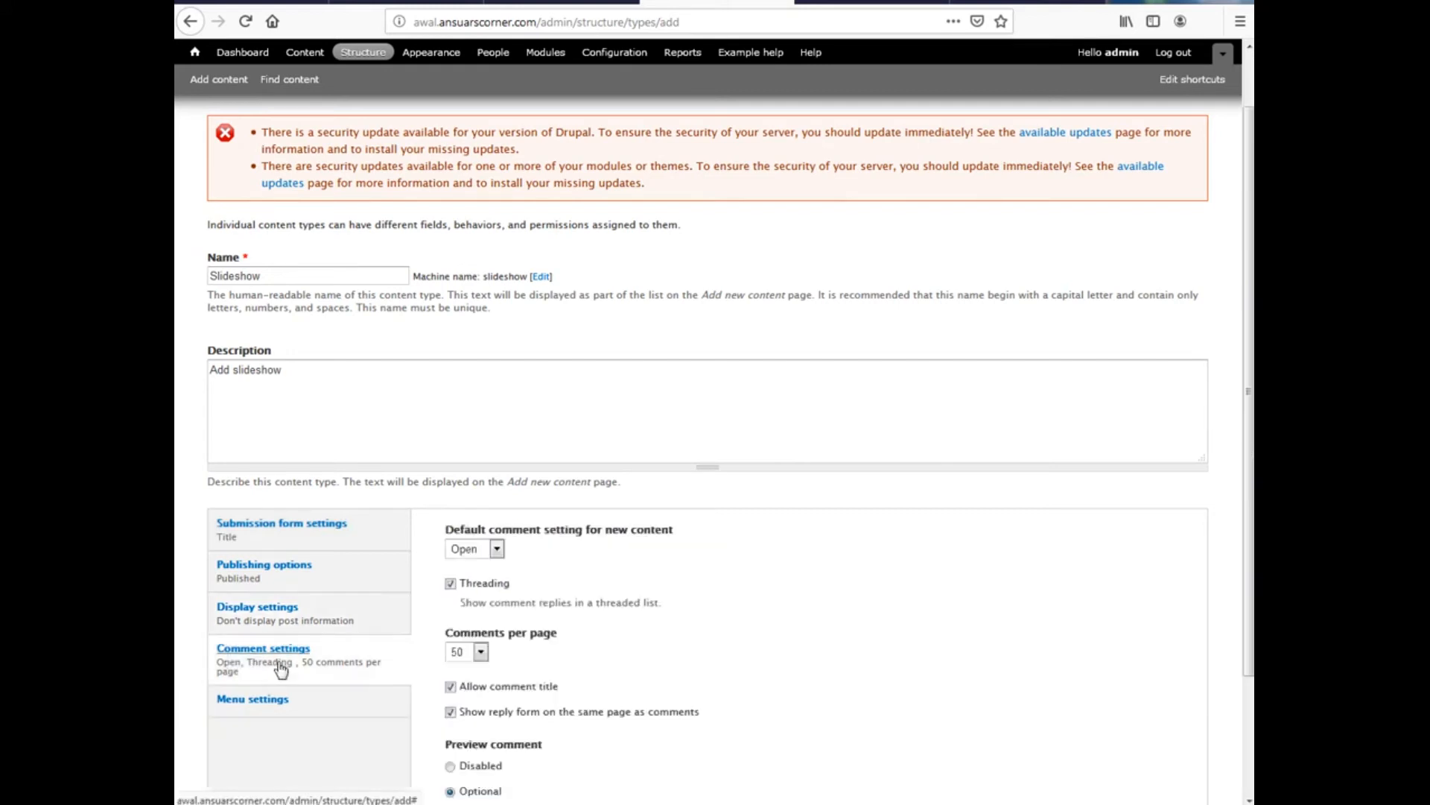
left_click(457, 549)
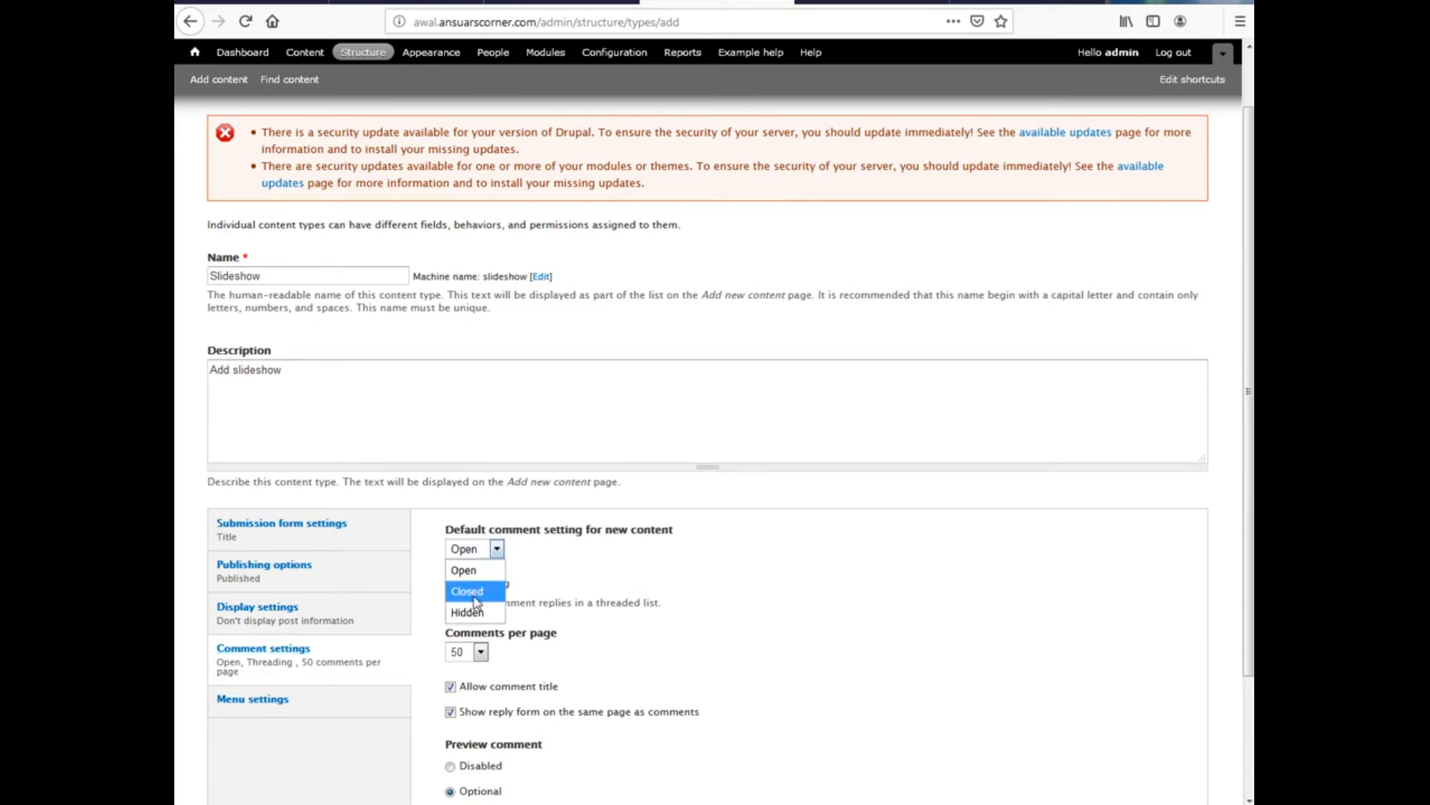
left_click(468, 591)
scroll(332, 600, "down", 2)
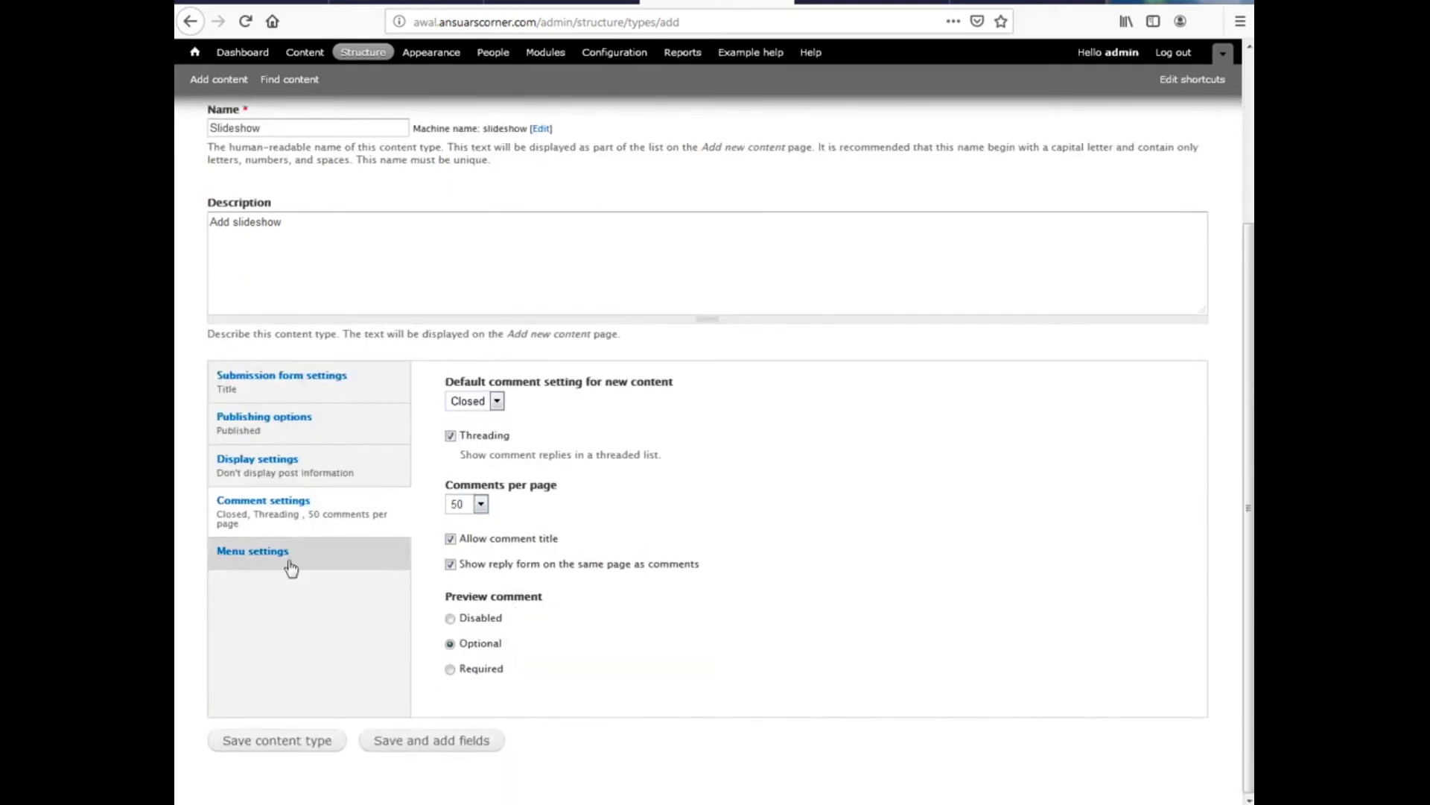
left_click(290, 567)
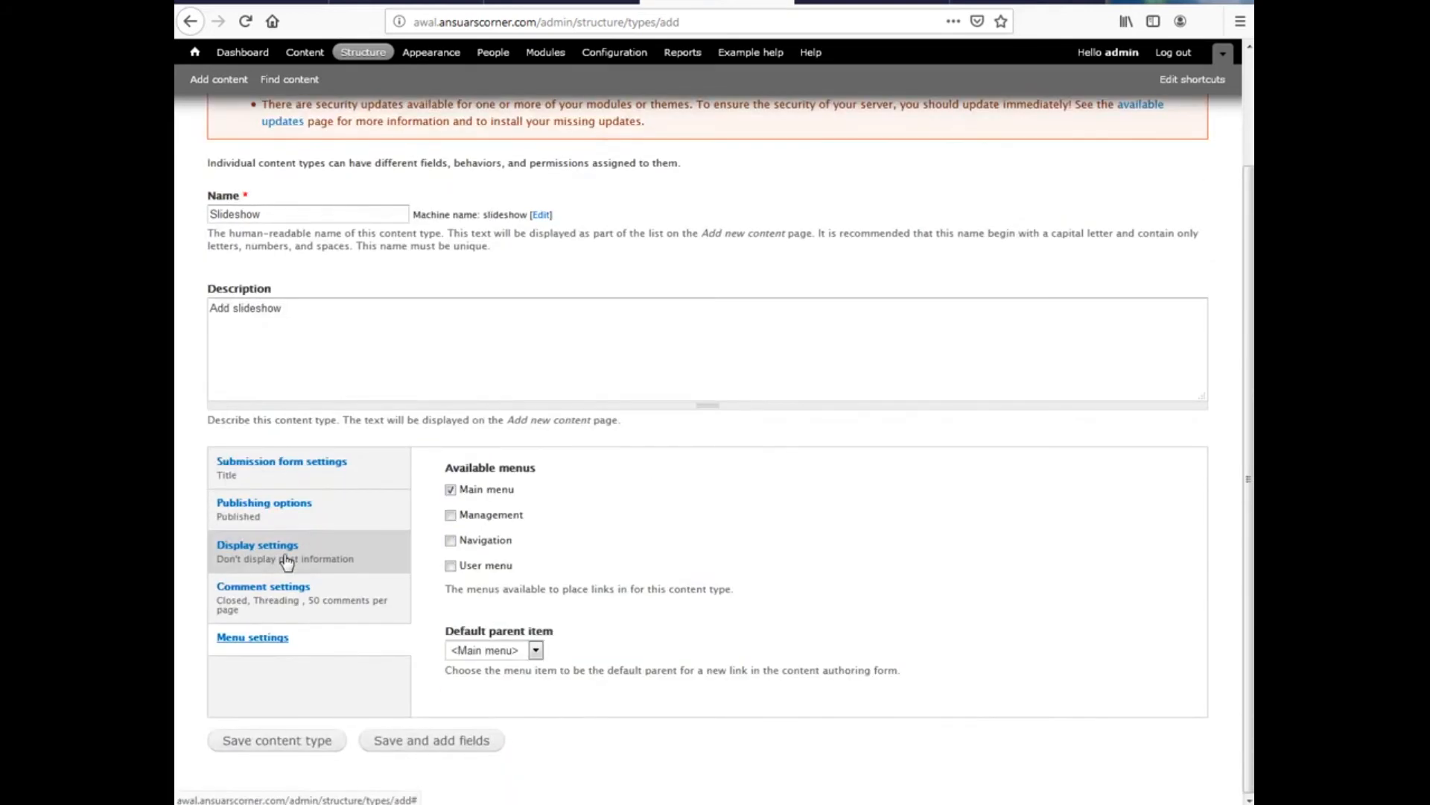
left_click(475, 492)
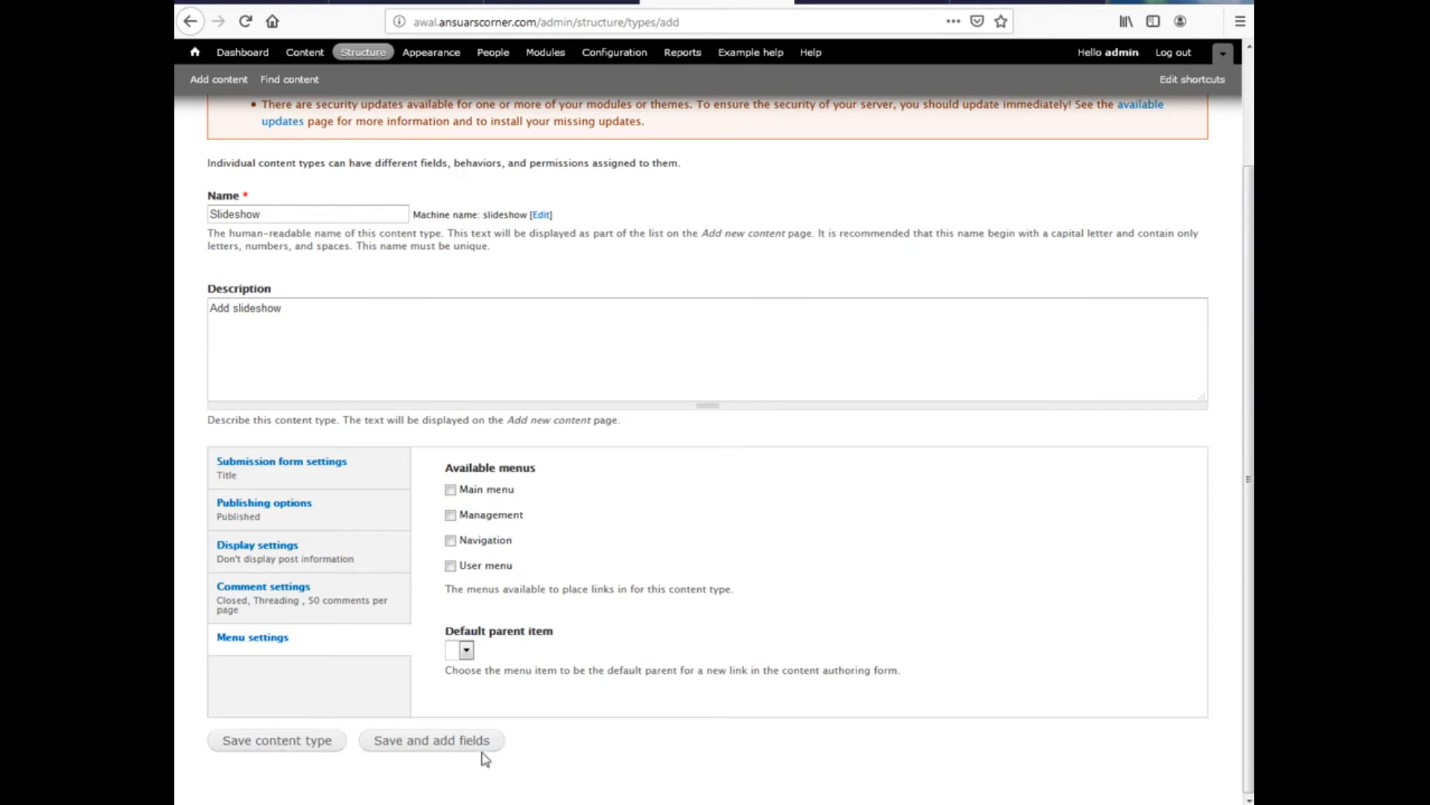
Save the Slideshow type and add an Image field labelled 'Upload photo'
left_click(426, 744)
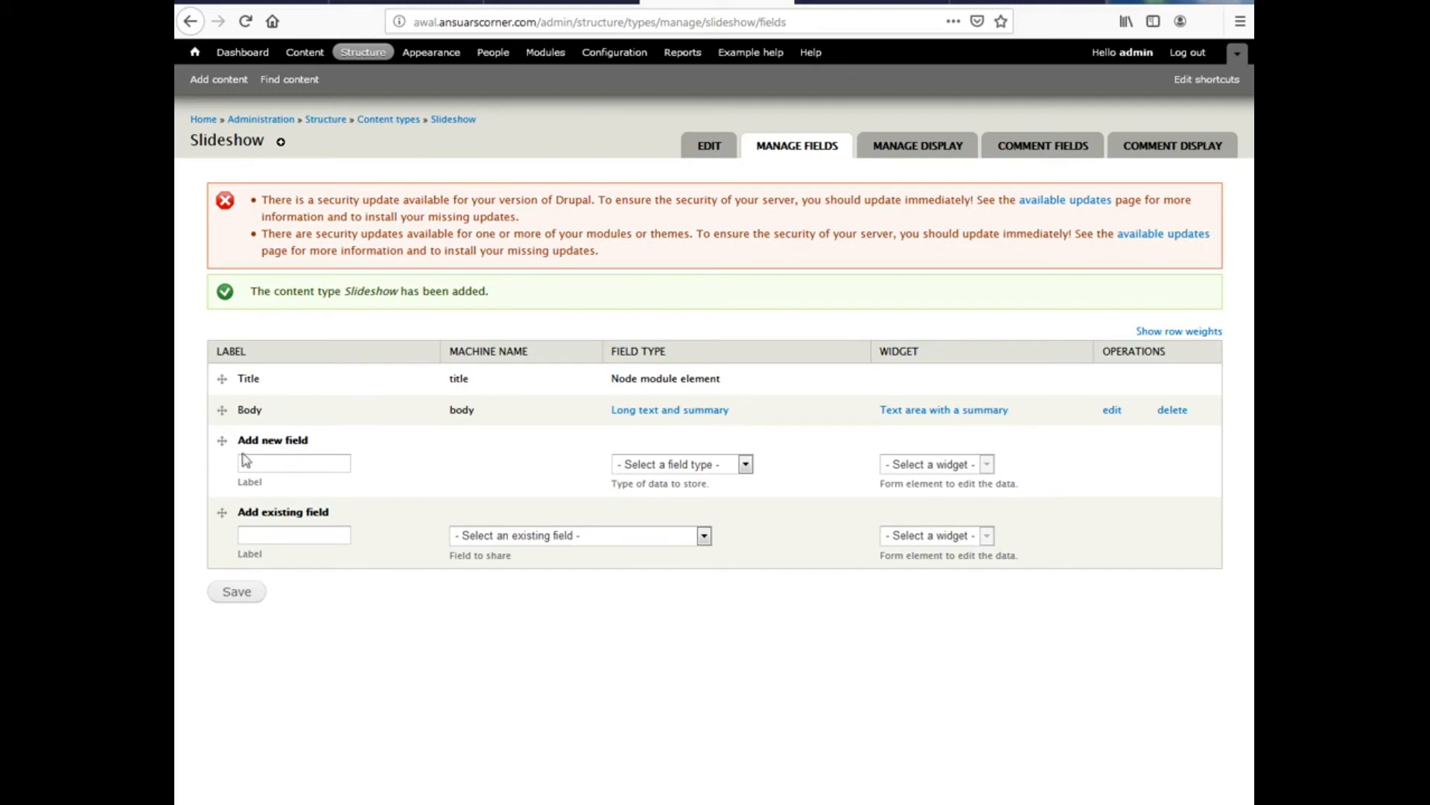
left_click(284, 461)
type("Upol")
key("BackSpace")
key("BackSpace")
type("load")
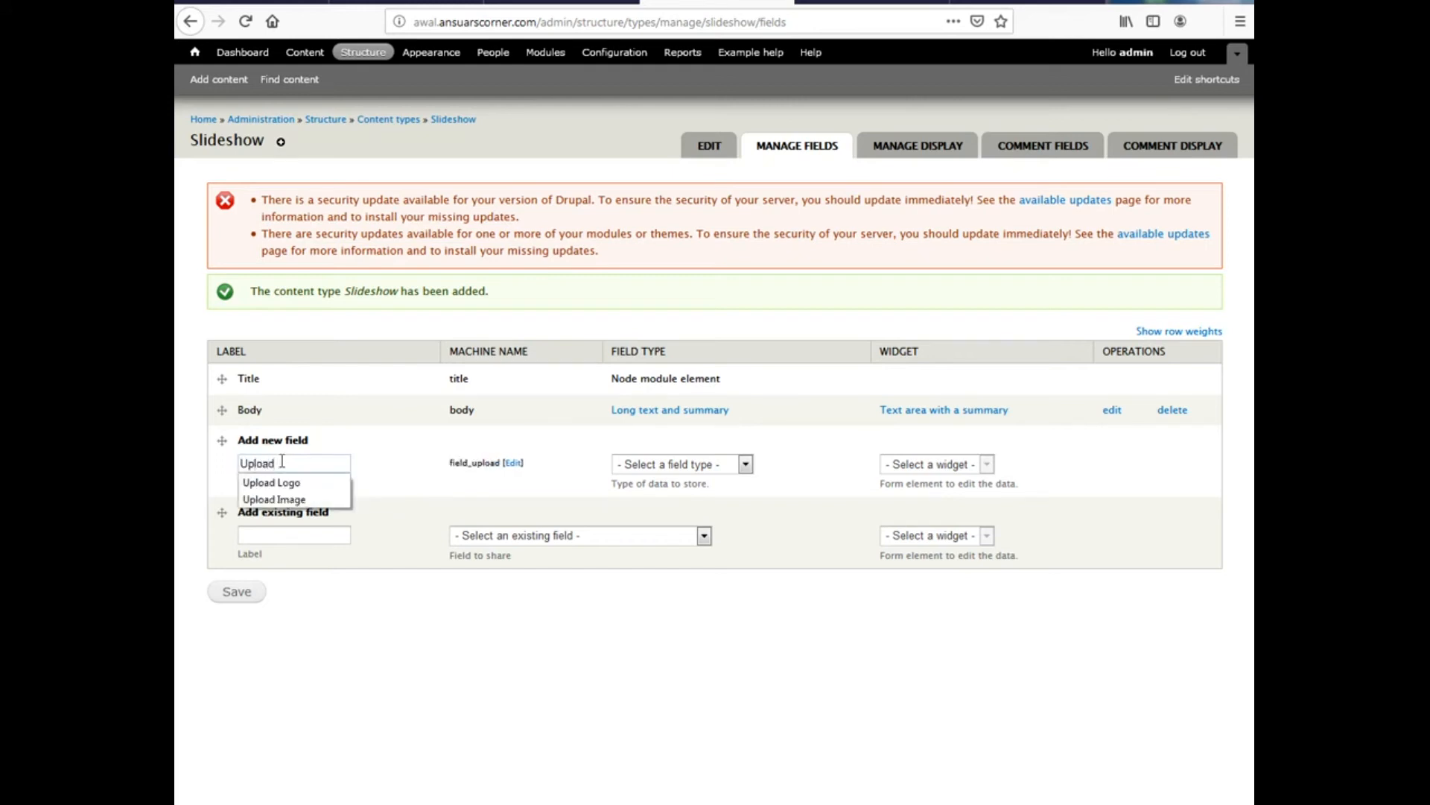
type(" Image")
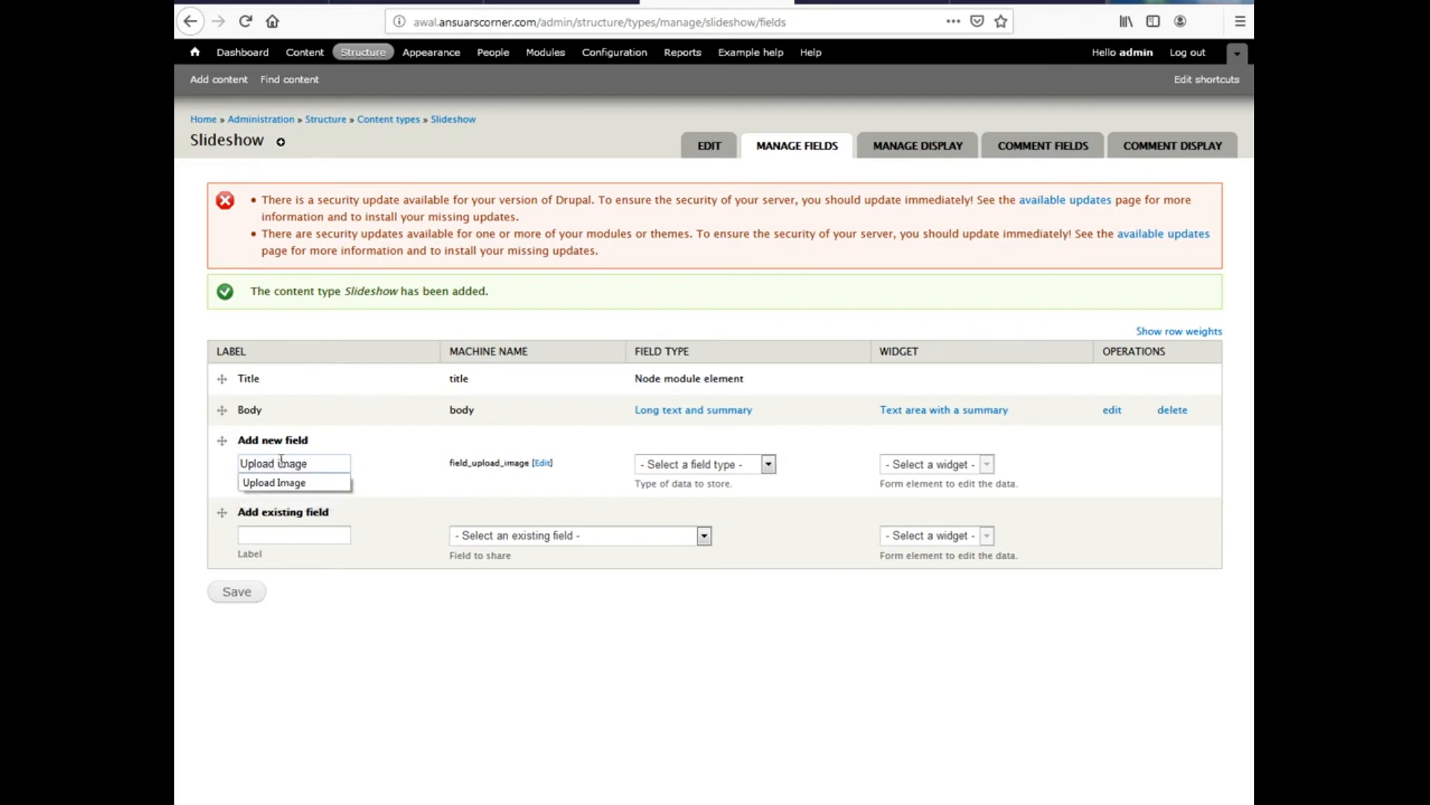
key("BackSpace")
key("BackSpace")
key("BackSpace")
key("BackSpace")
key("BackSpace")
type("ph")
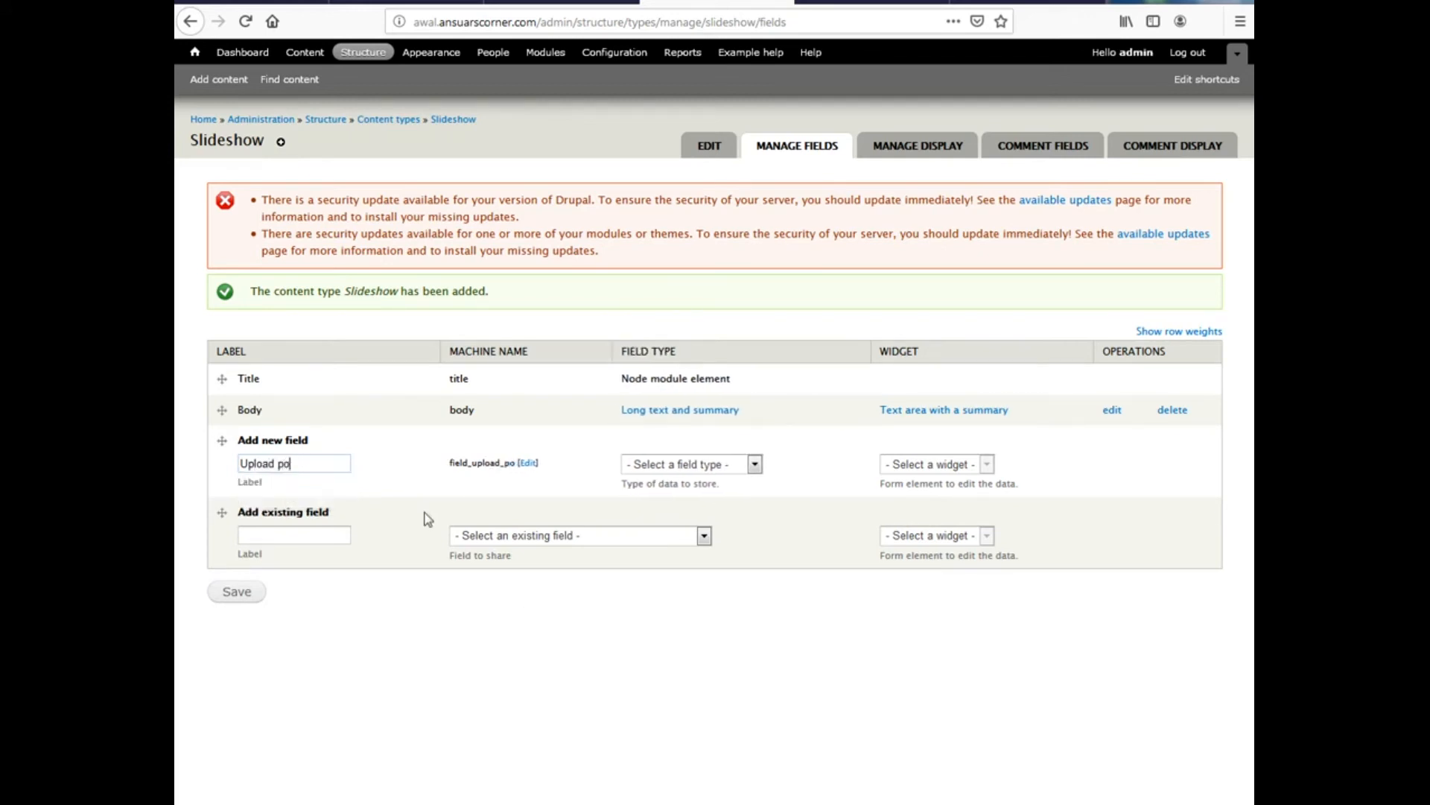
type("oto")
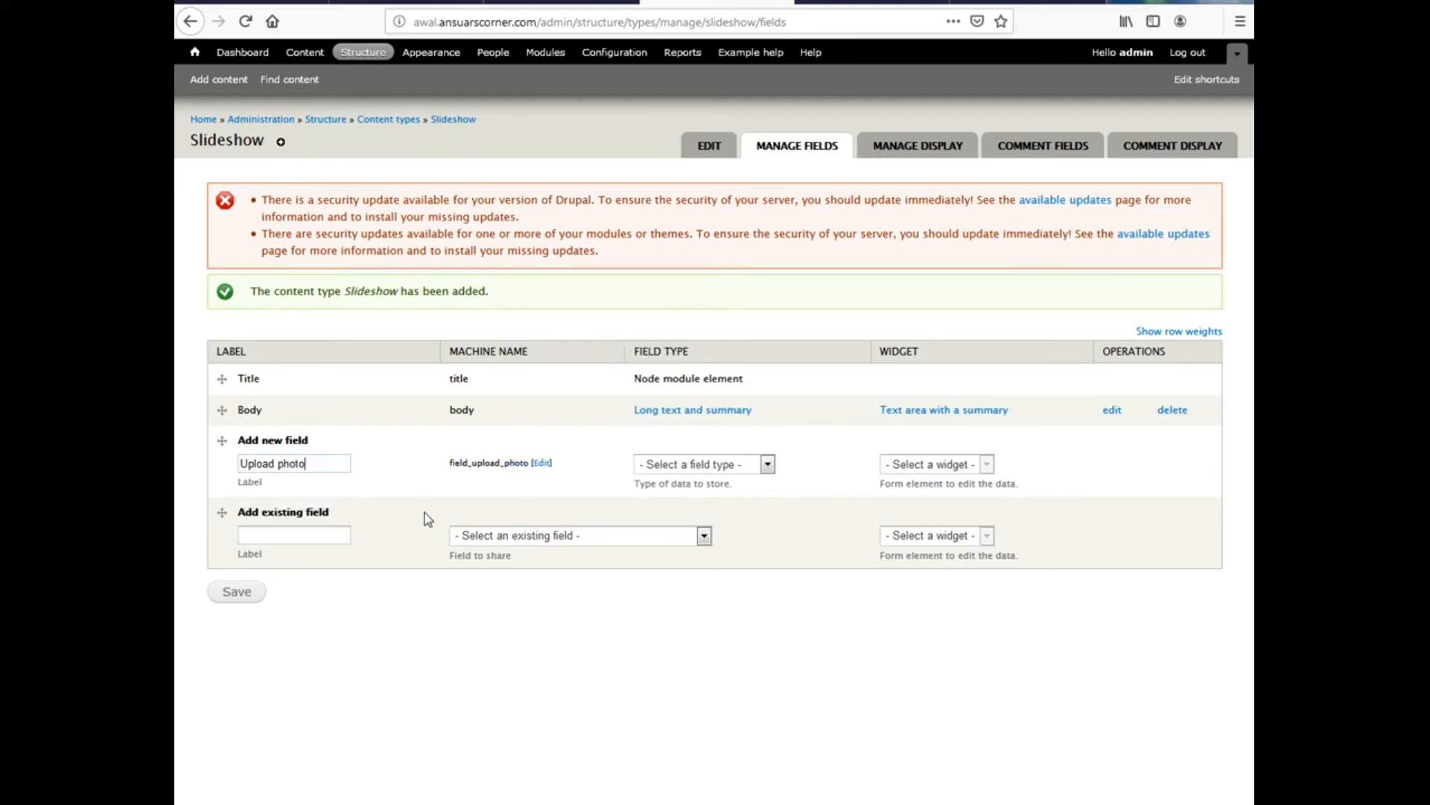
left_click(672, 467)
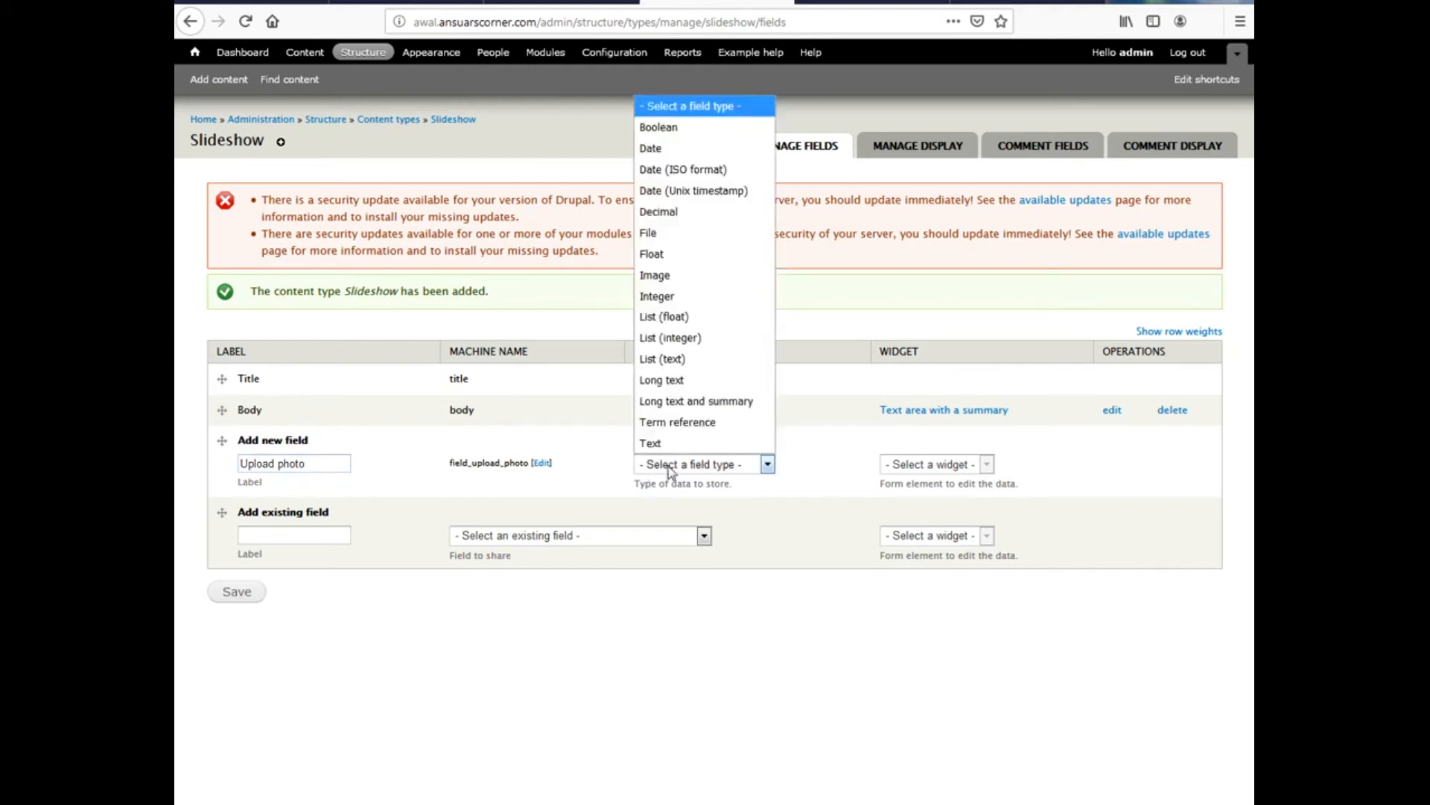
left_click(673, 282)
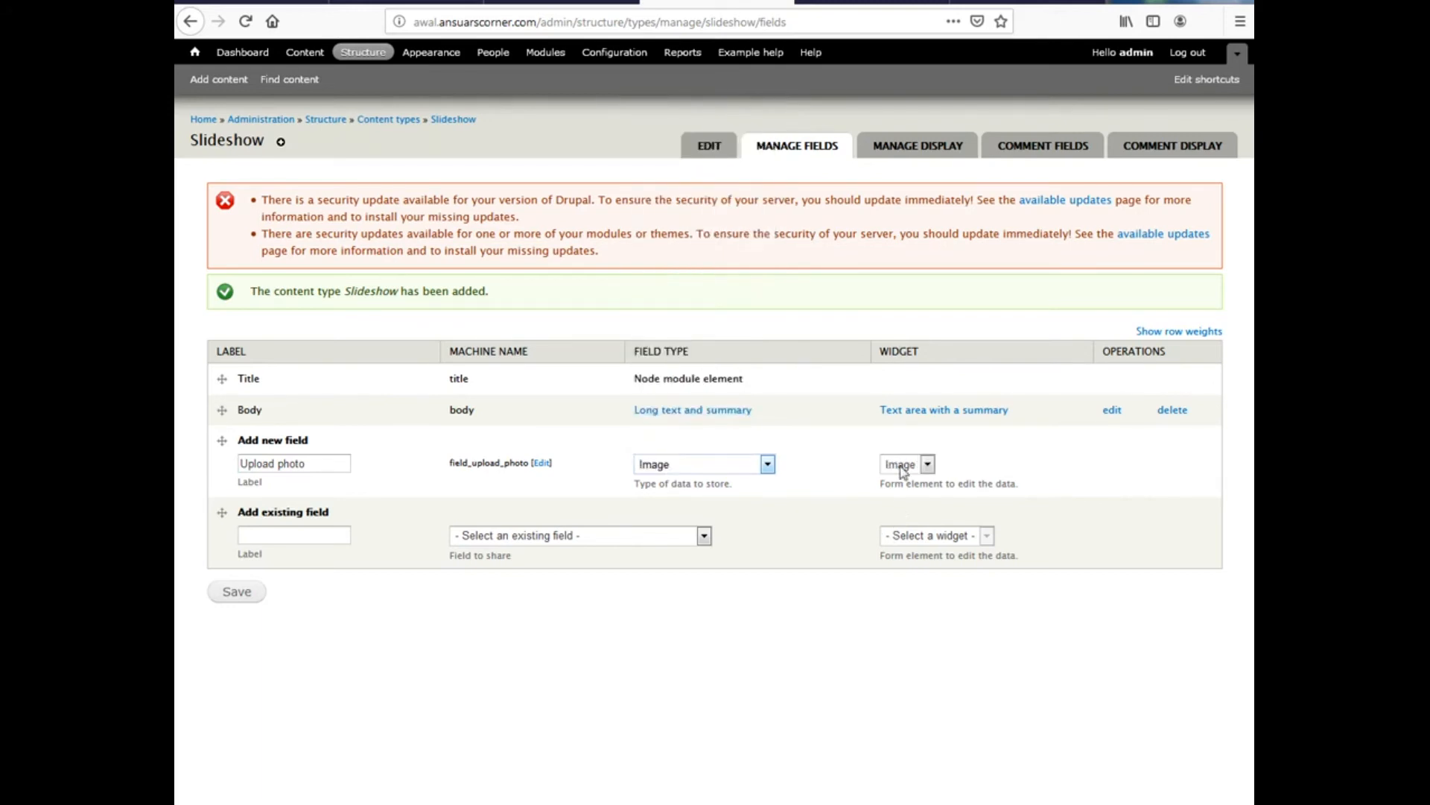
left_click(238, 593)
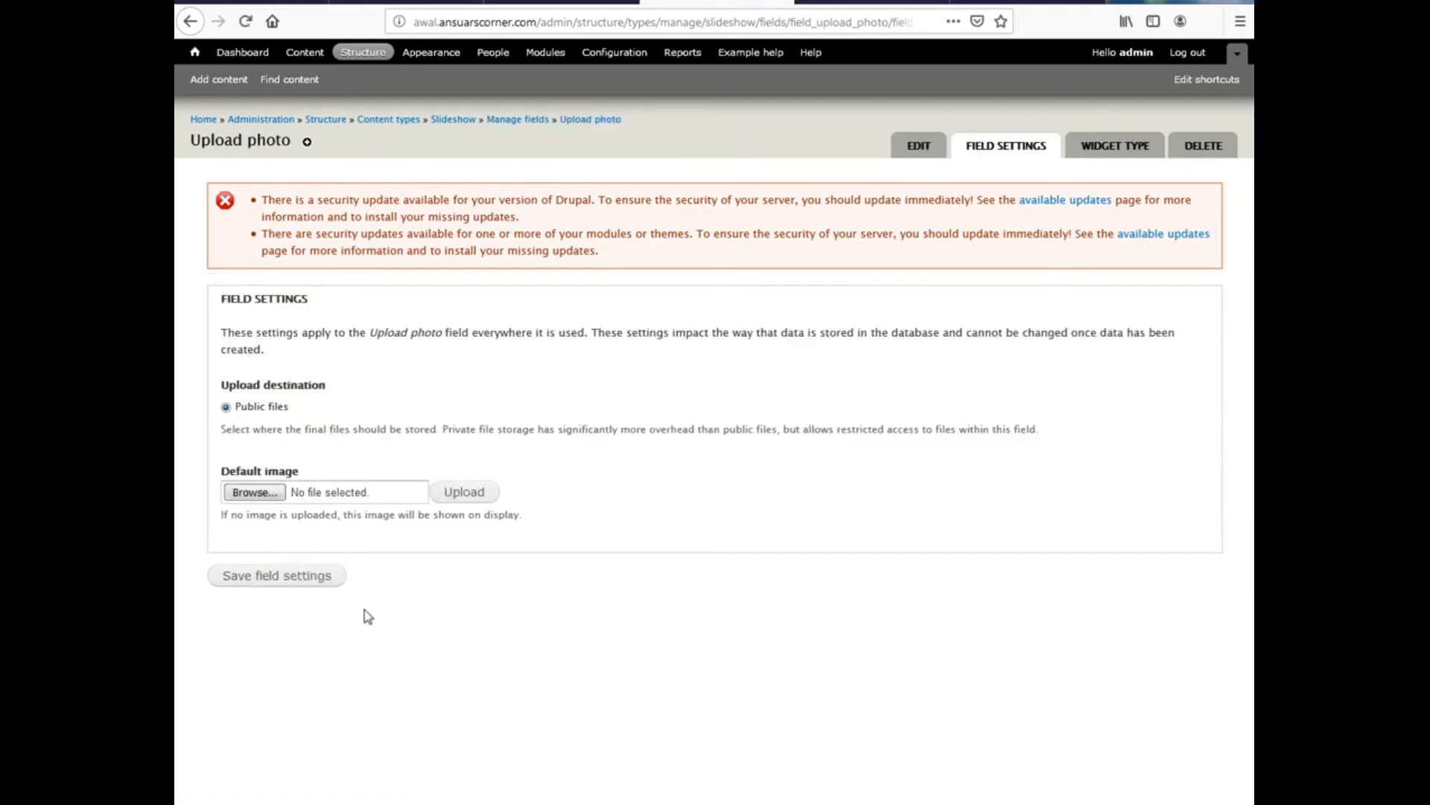
Save the Upload photo field settings and instance settings with their default values
left_click(264, 583)
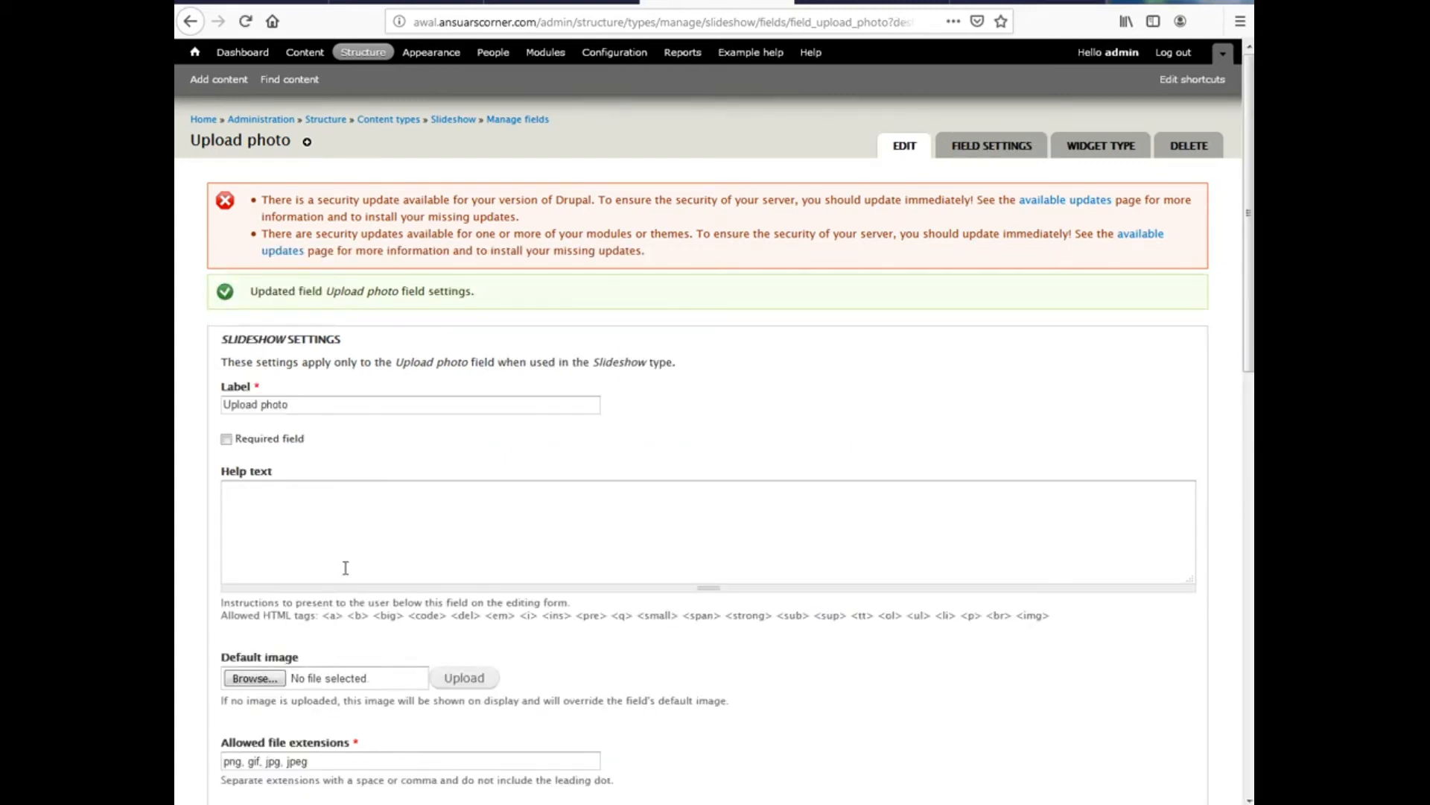
scroll(346, 571, "down", 9)
scroll(287, 465, "up", 5)
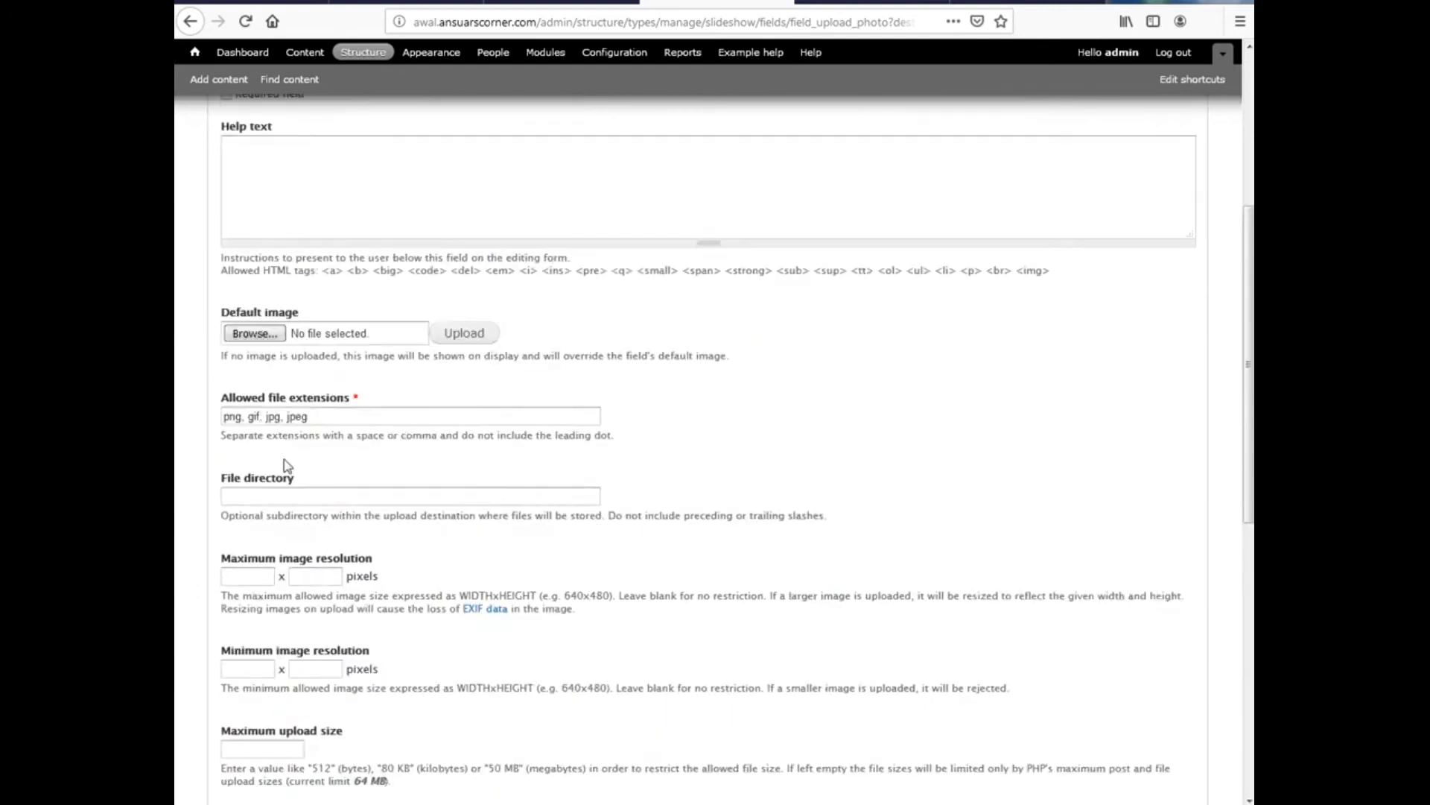
scroll(283, 581, "down", 5)
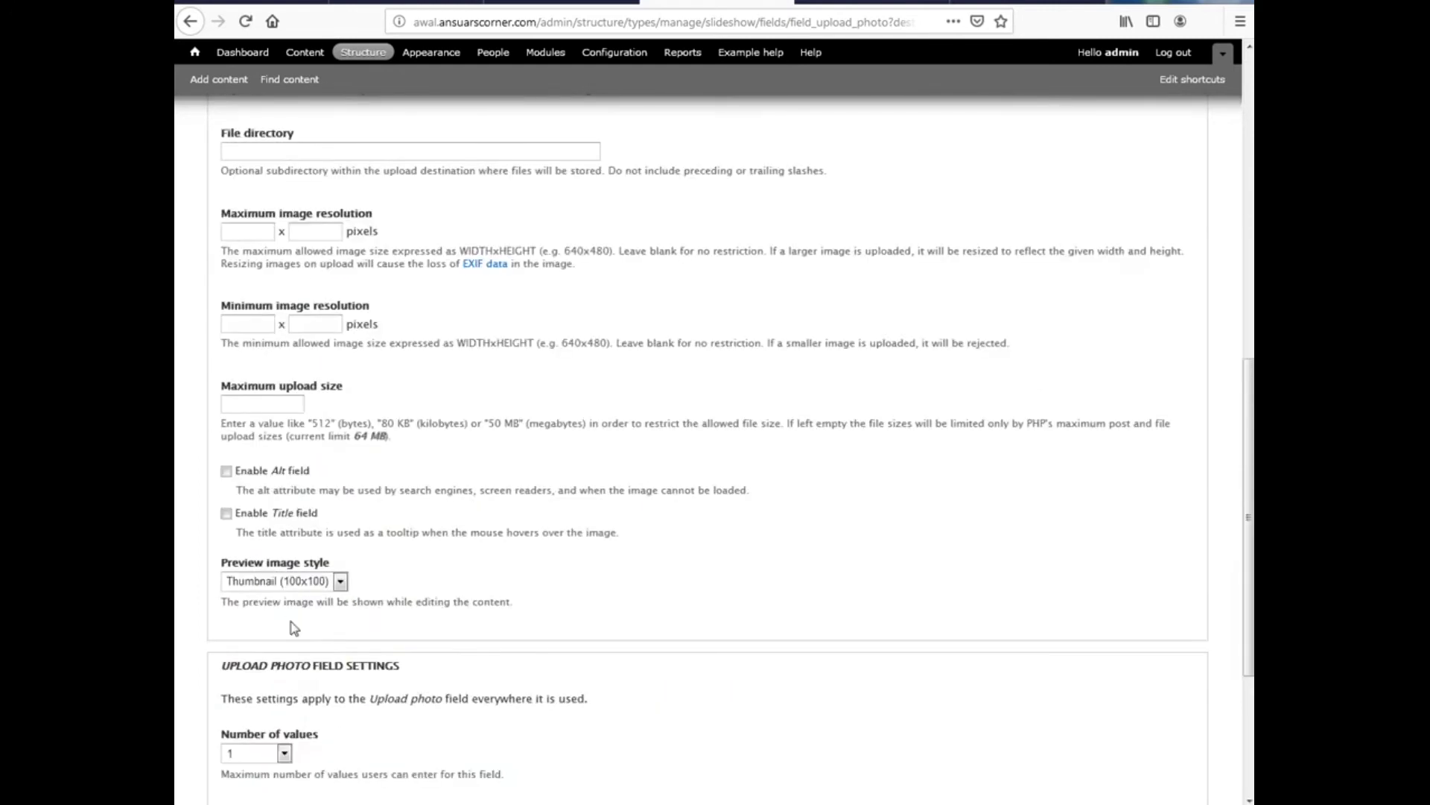
scroll(294, 629, "down", 4)
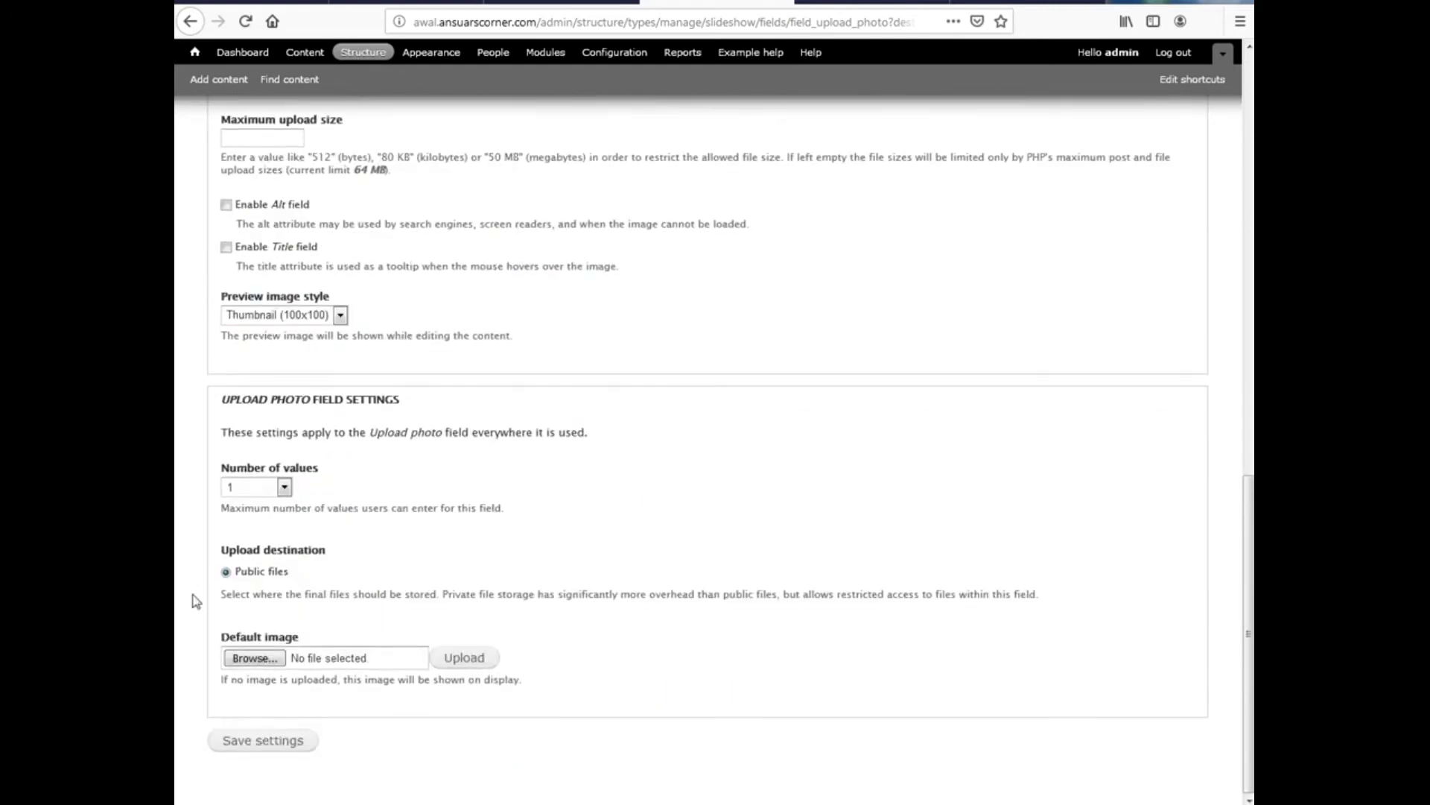
left_click(246, 749)
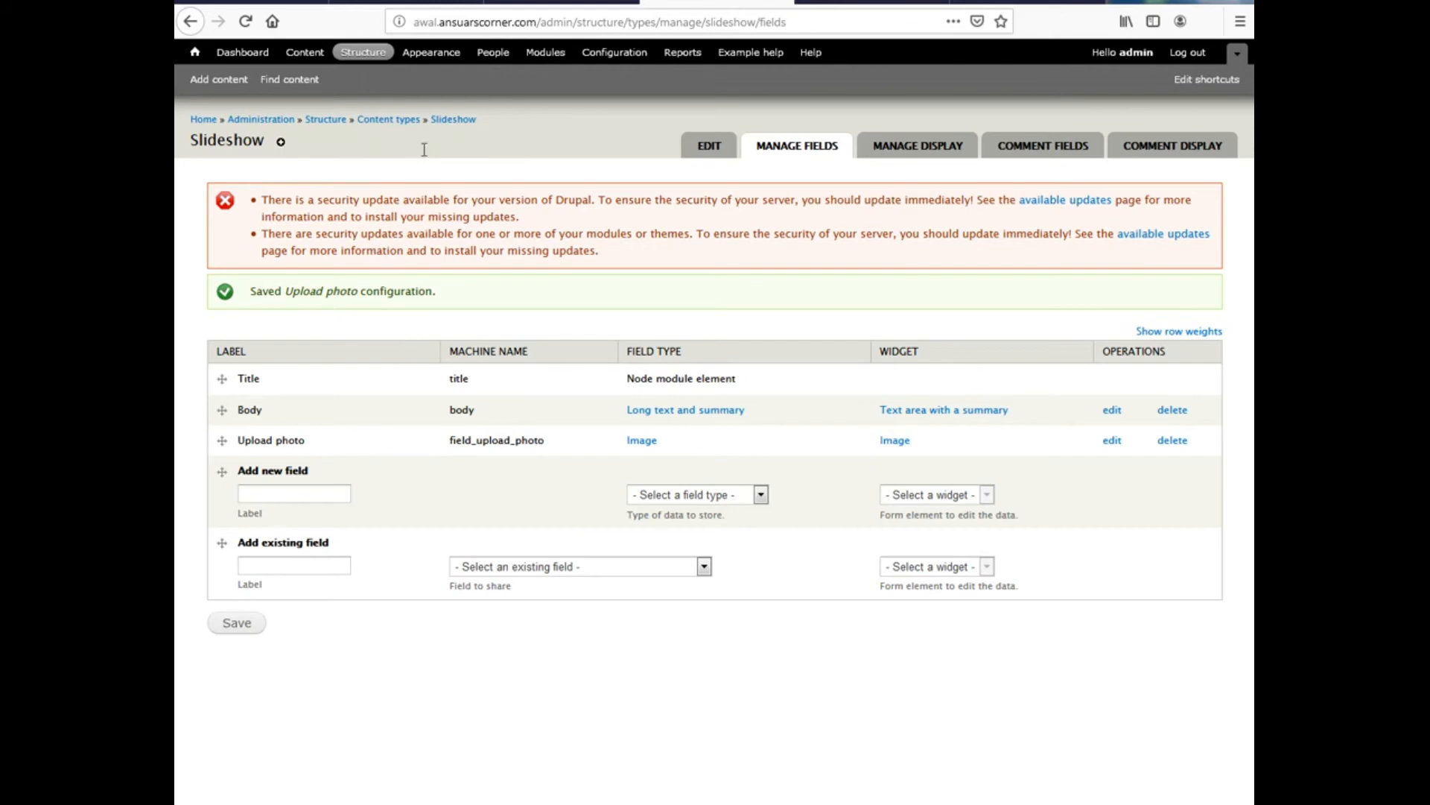
Create a new Slideshow item titled 'My first slide', correcting the first letter to a capital M
left_click(211, 88)
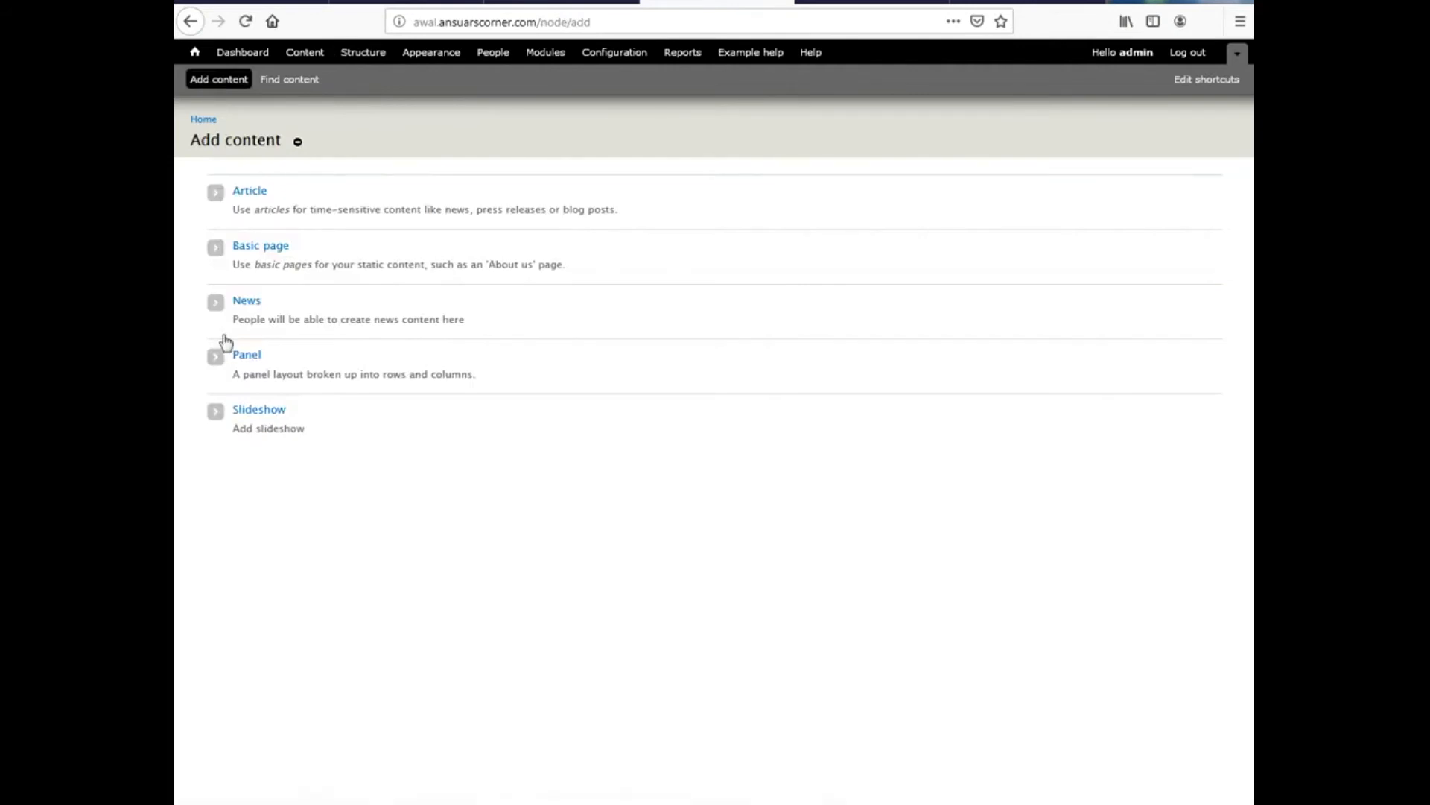
left_click(259, 410)
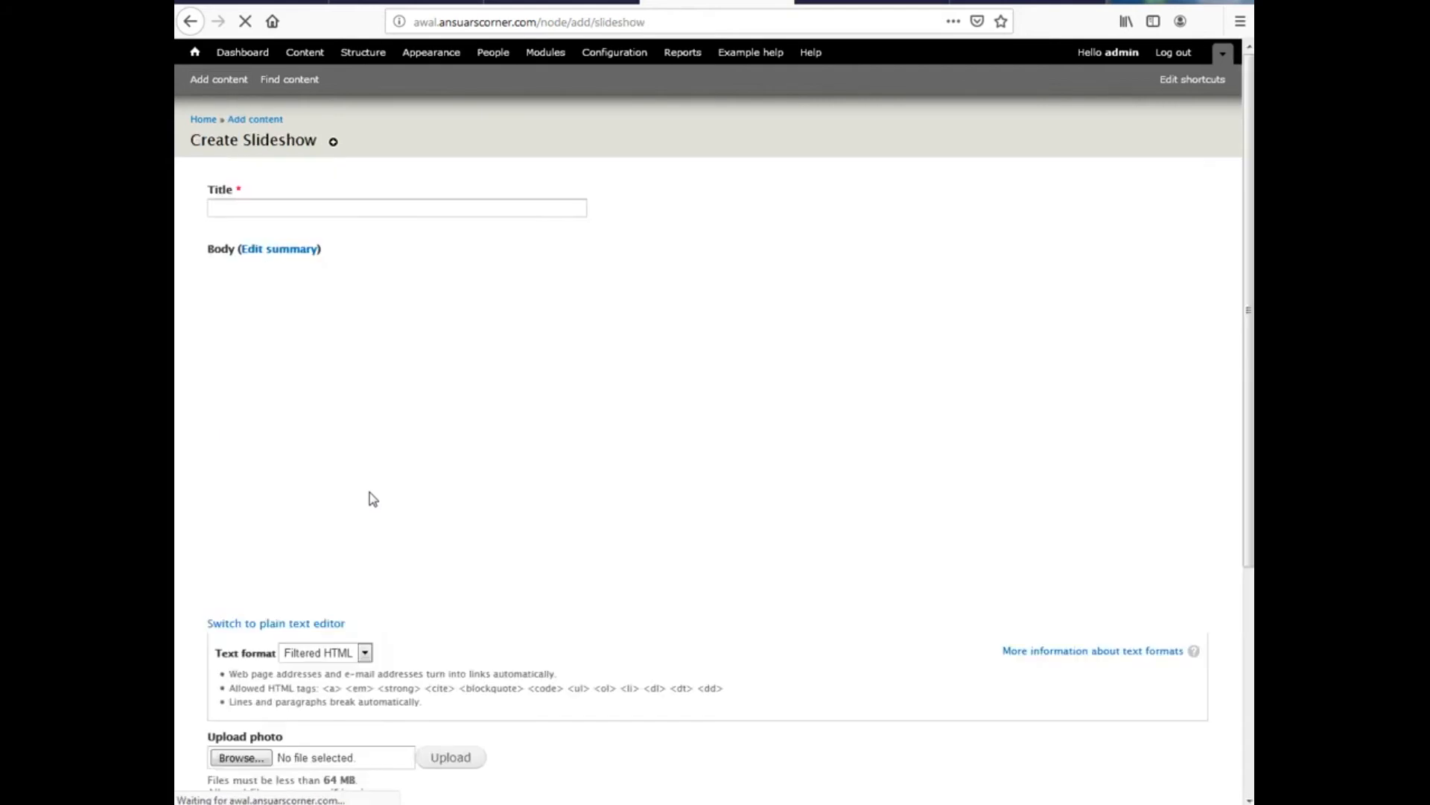
left_click(270, 210)
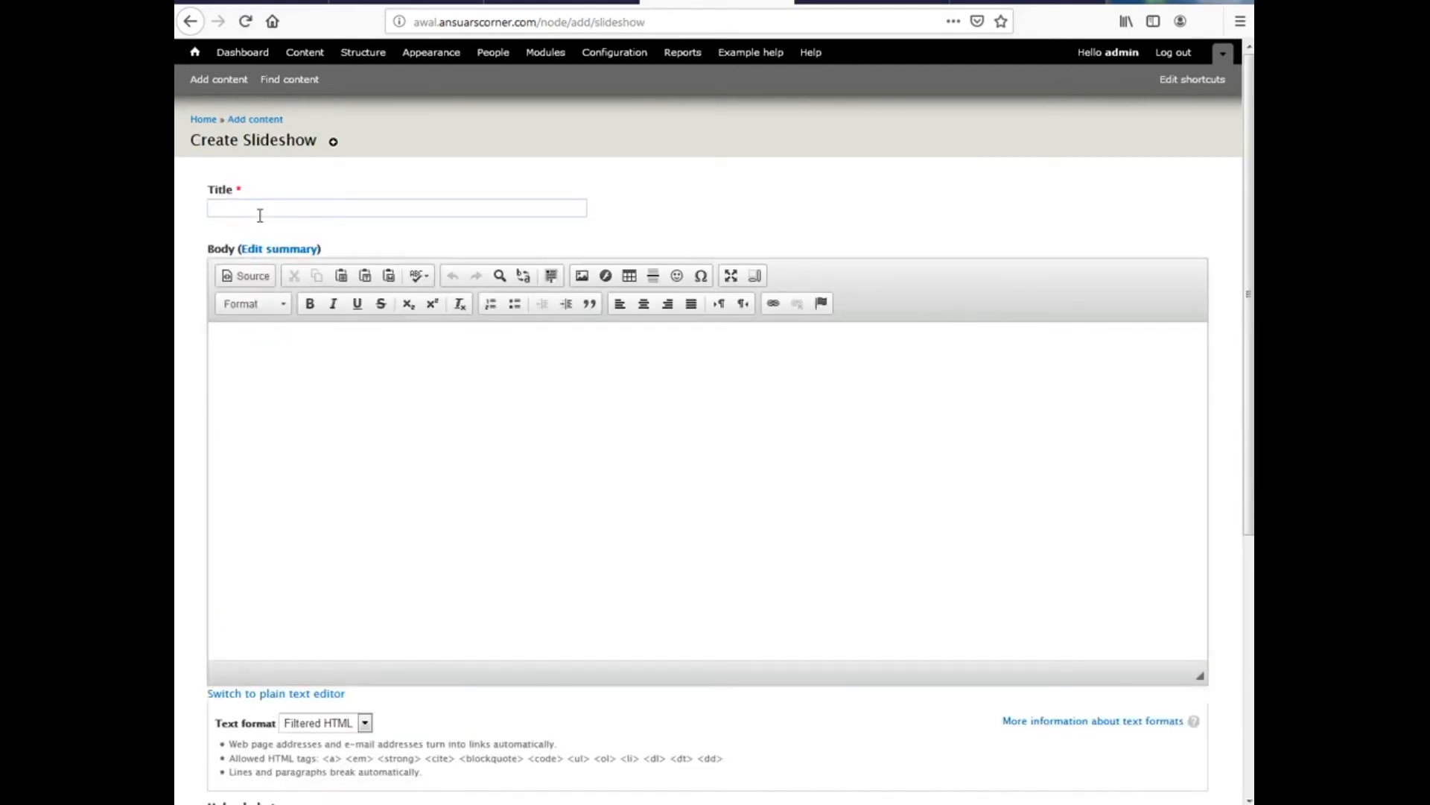
type("my first slide")
left_click(221, 216)
key("BackSpace")
type("M")
scroll(348, 372, "down", 3)
scroll(320, 297, "up", 3)
scroll(364, 450, "down", 5)
Upload AD-1.png from the slideshow folder to My first slide and save the item
left_click(227, 441)
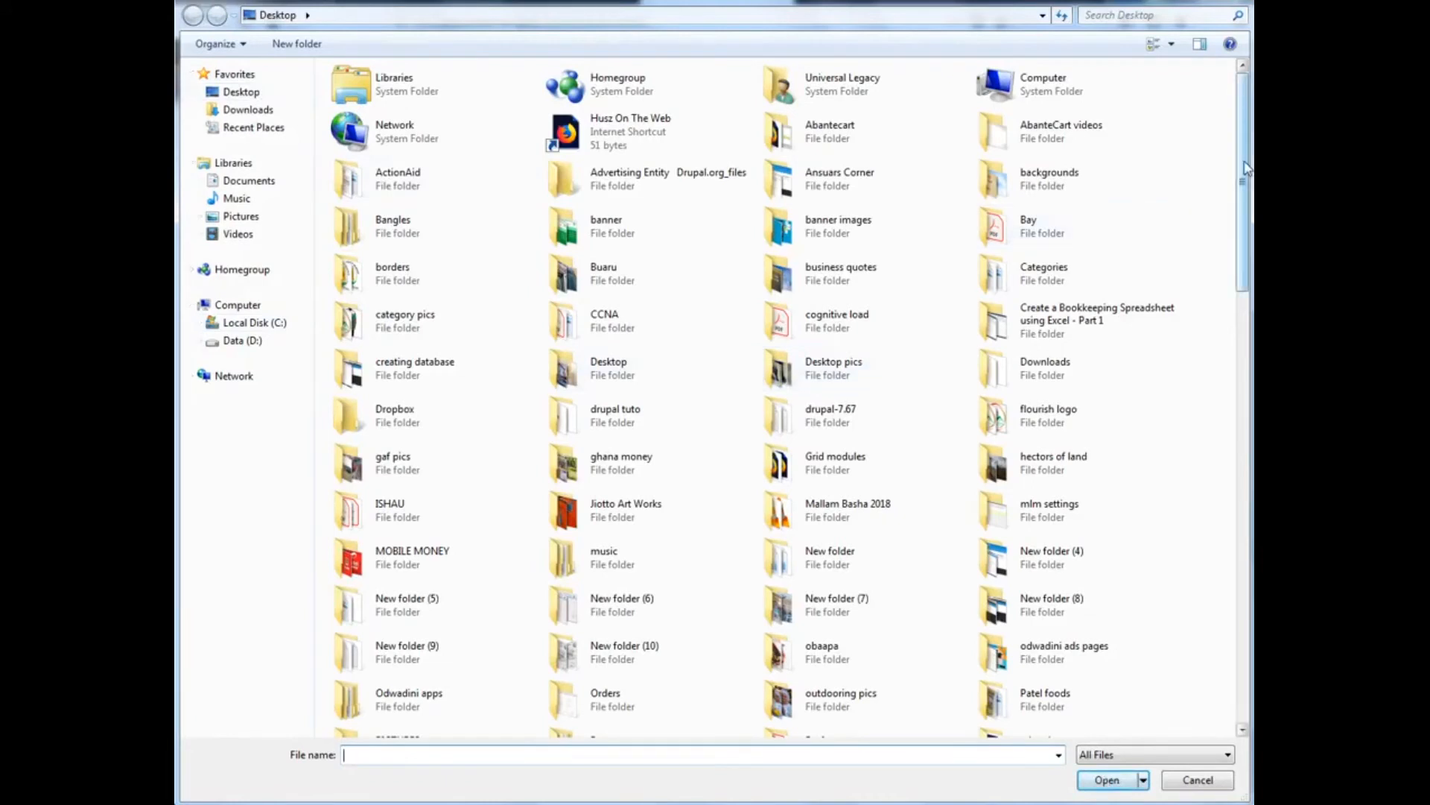
left_click_drag(1246, 168, 1244, 173)
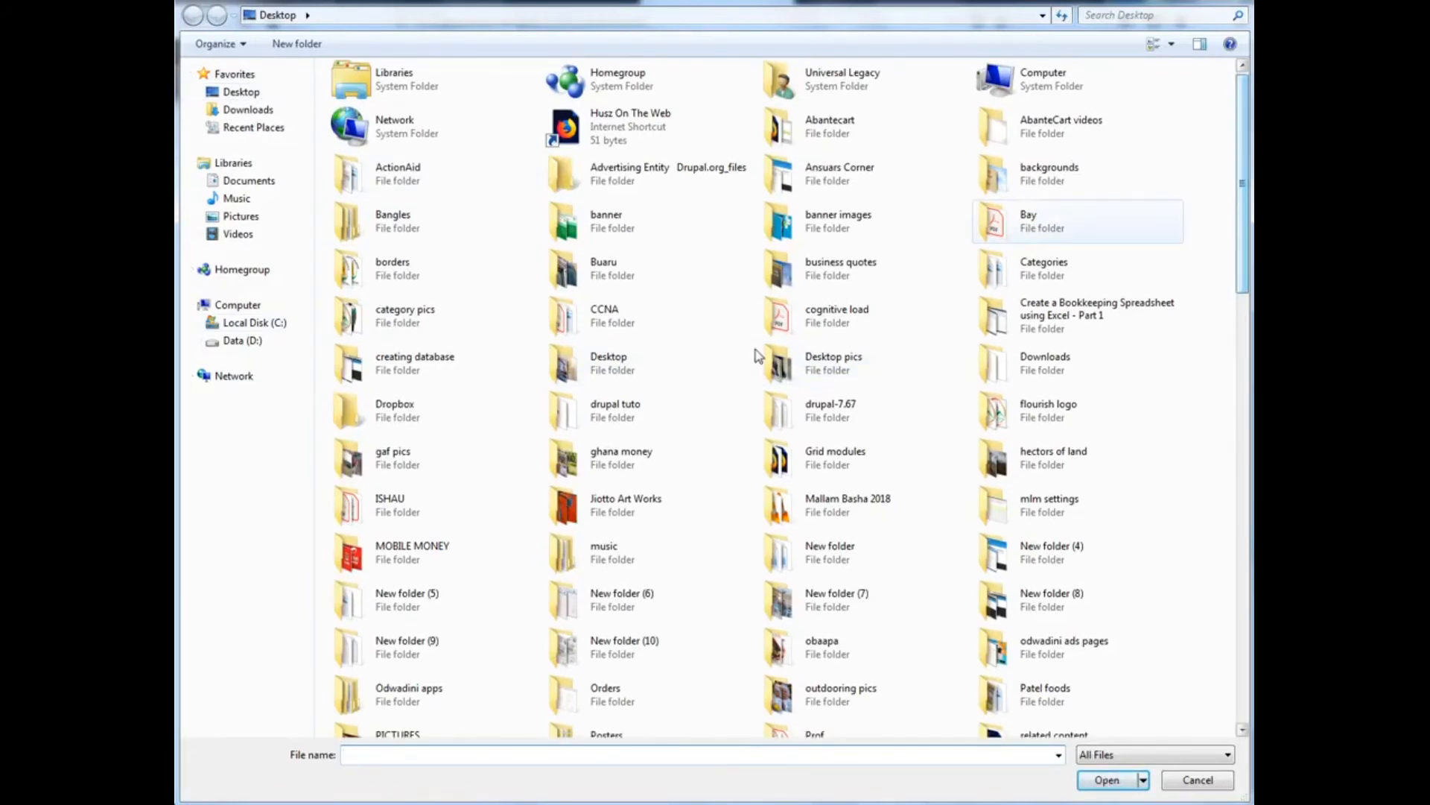
left_click(1055, 551)
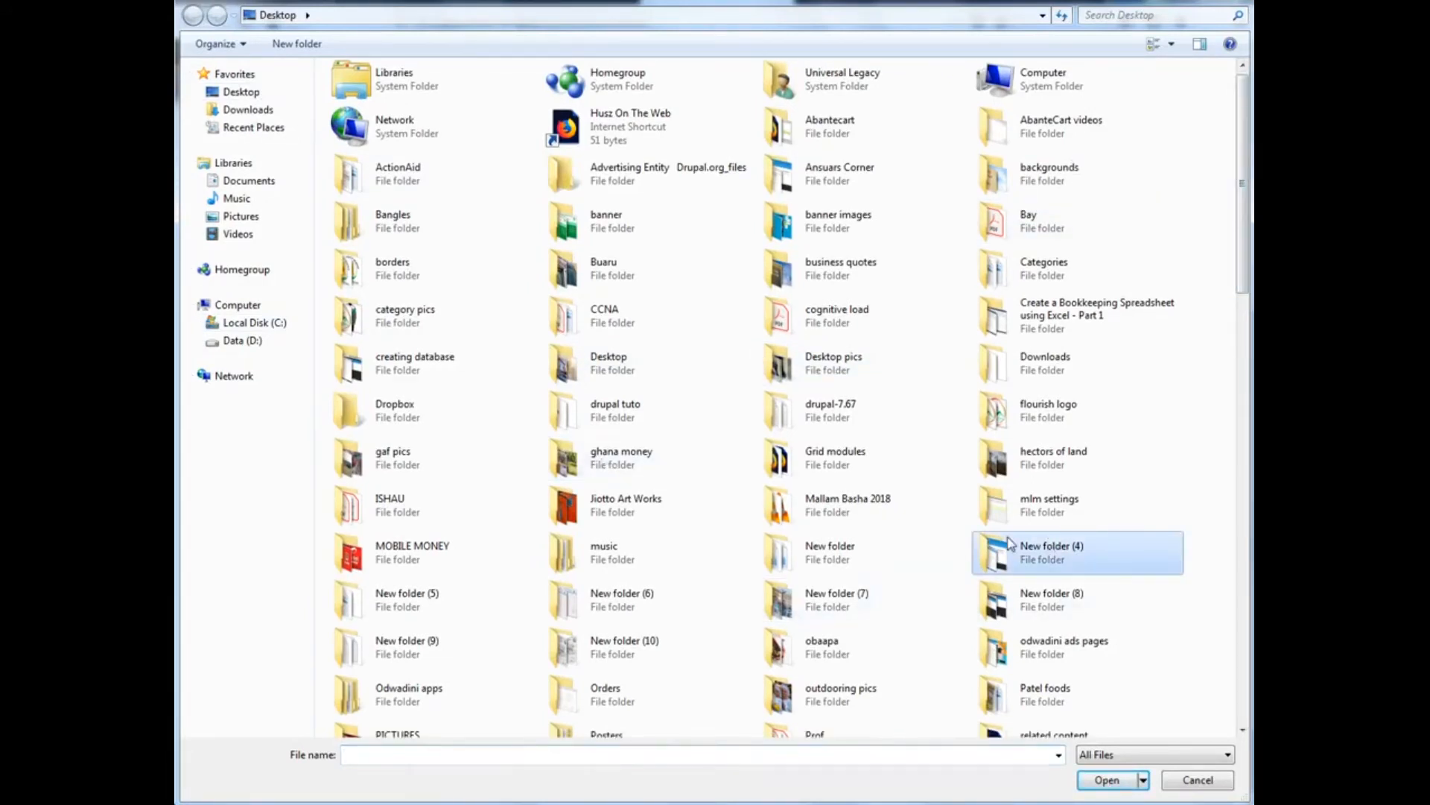
key("s")
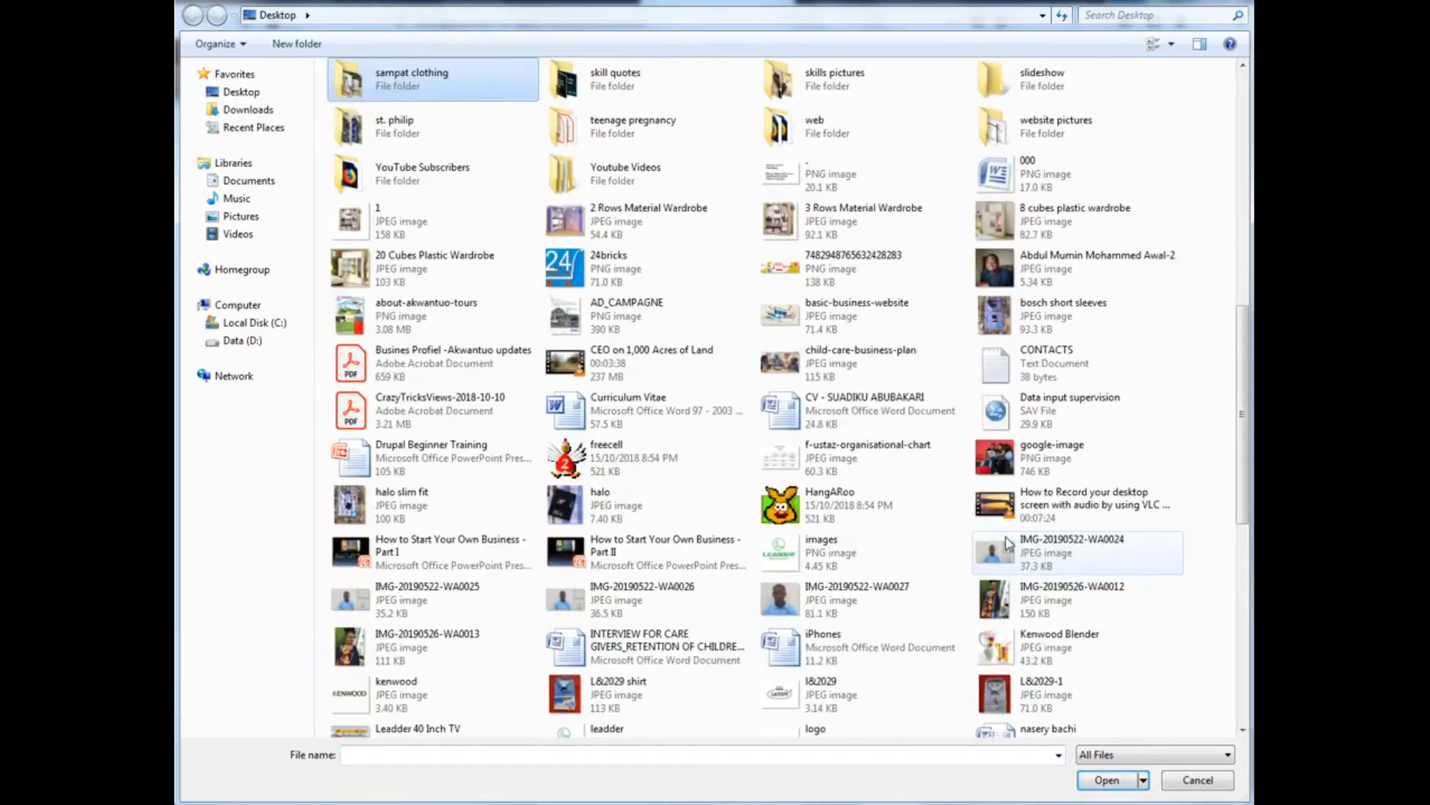
double_click(998, 79)
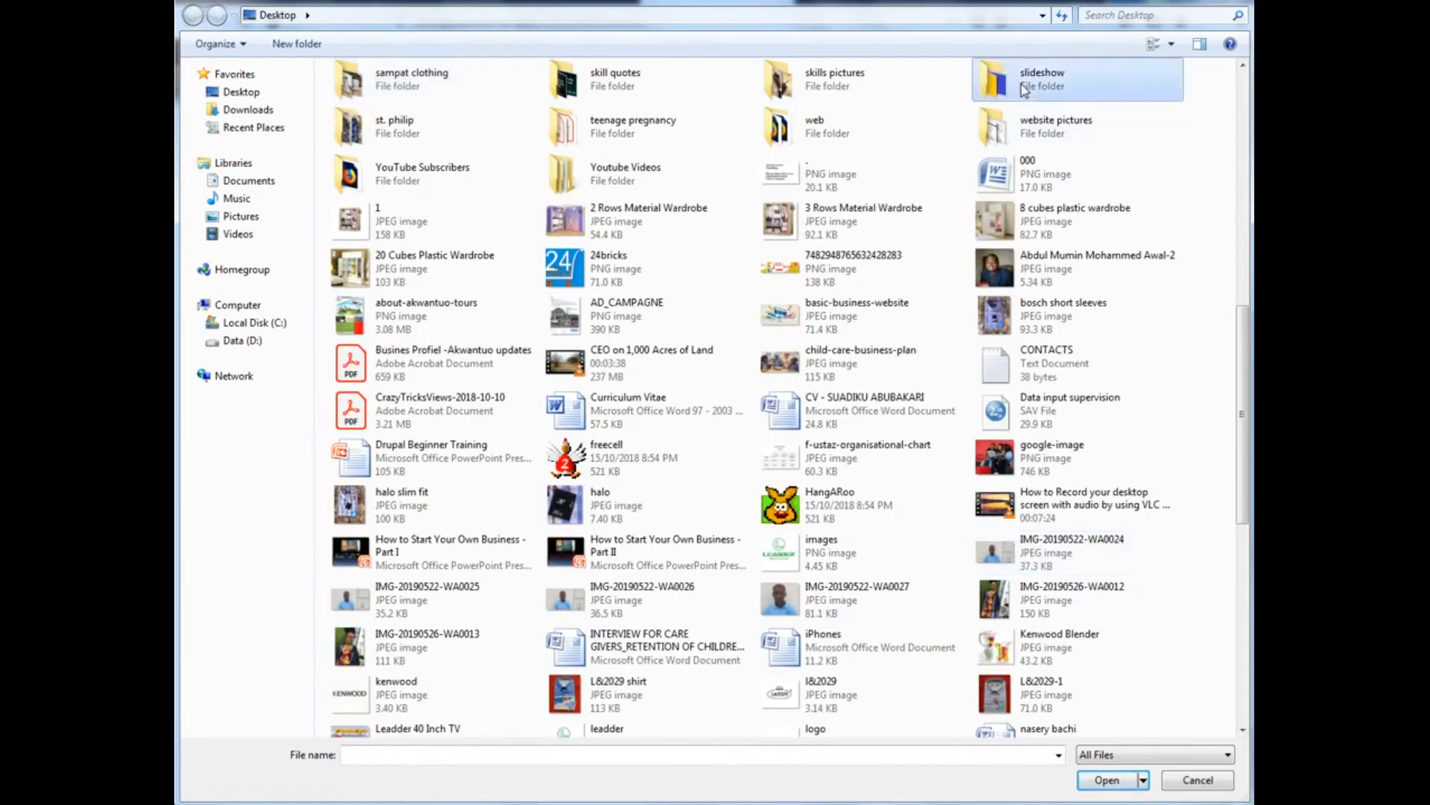
double_click(355, 90)
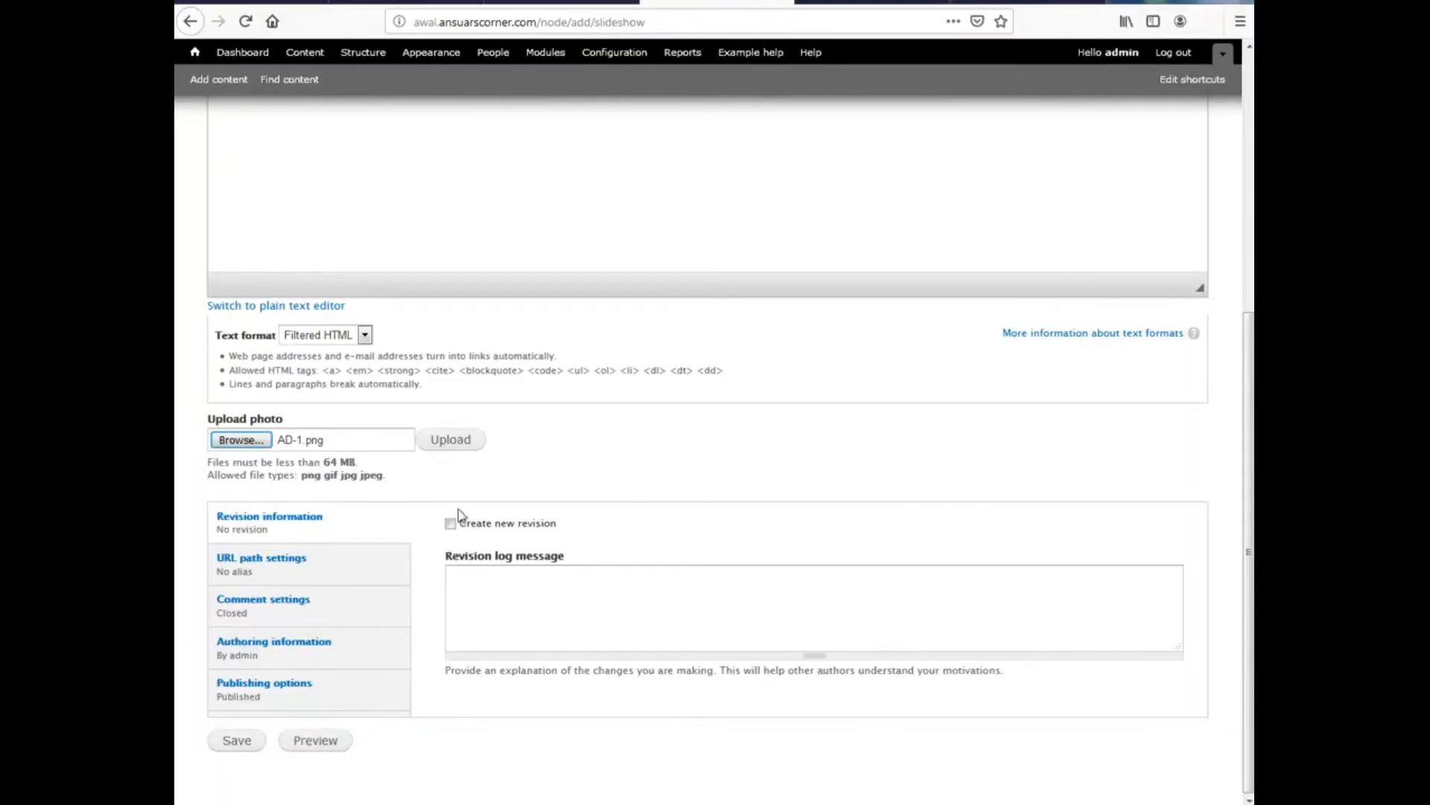
left_click(468, 444)
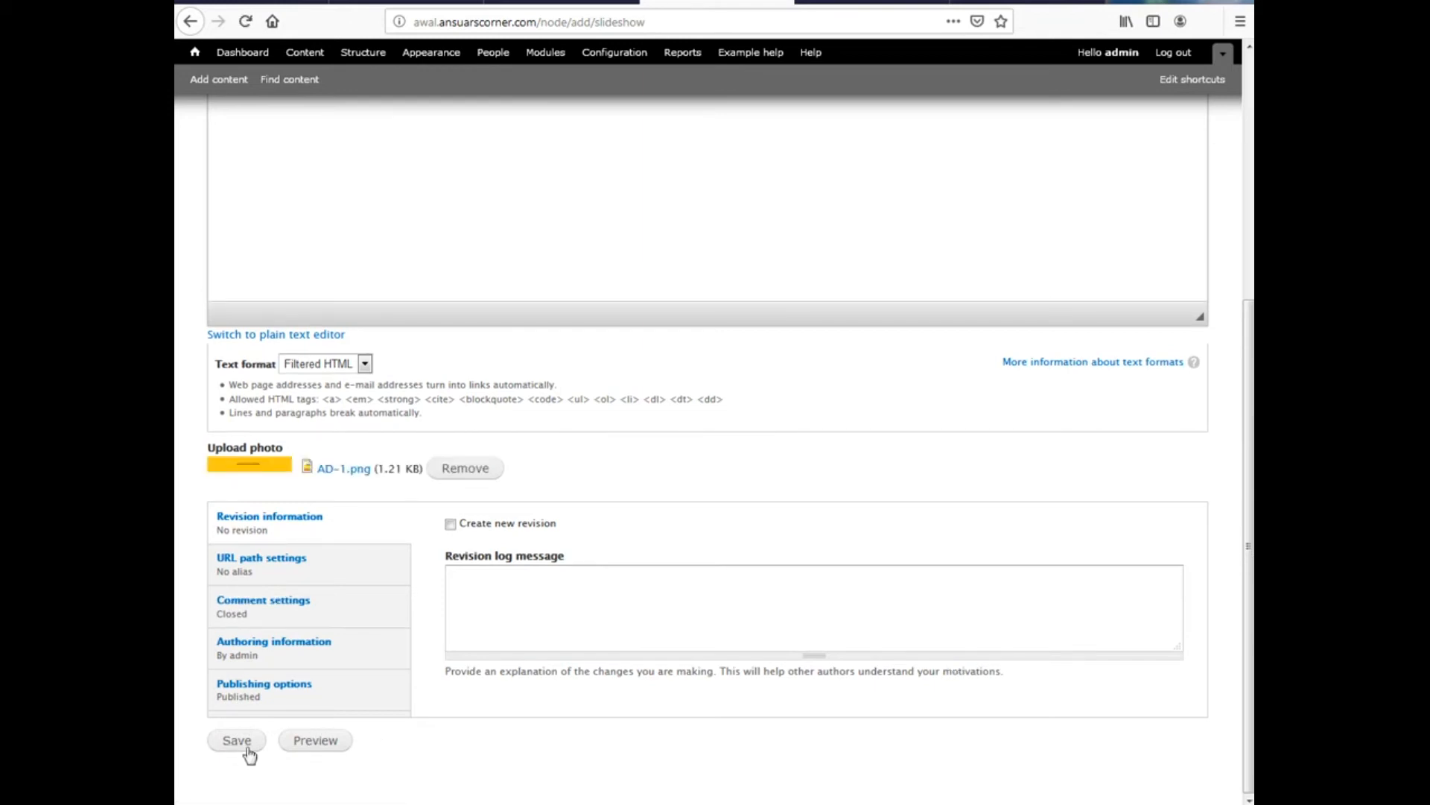
left_click(234, 747)
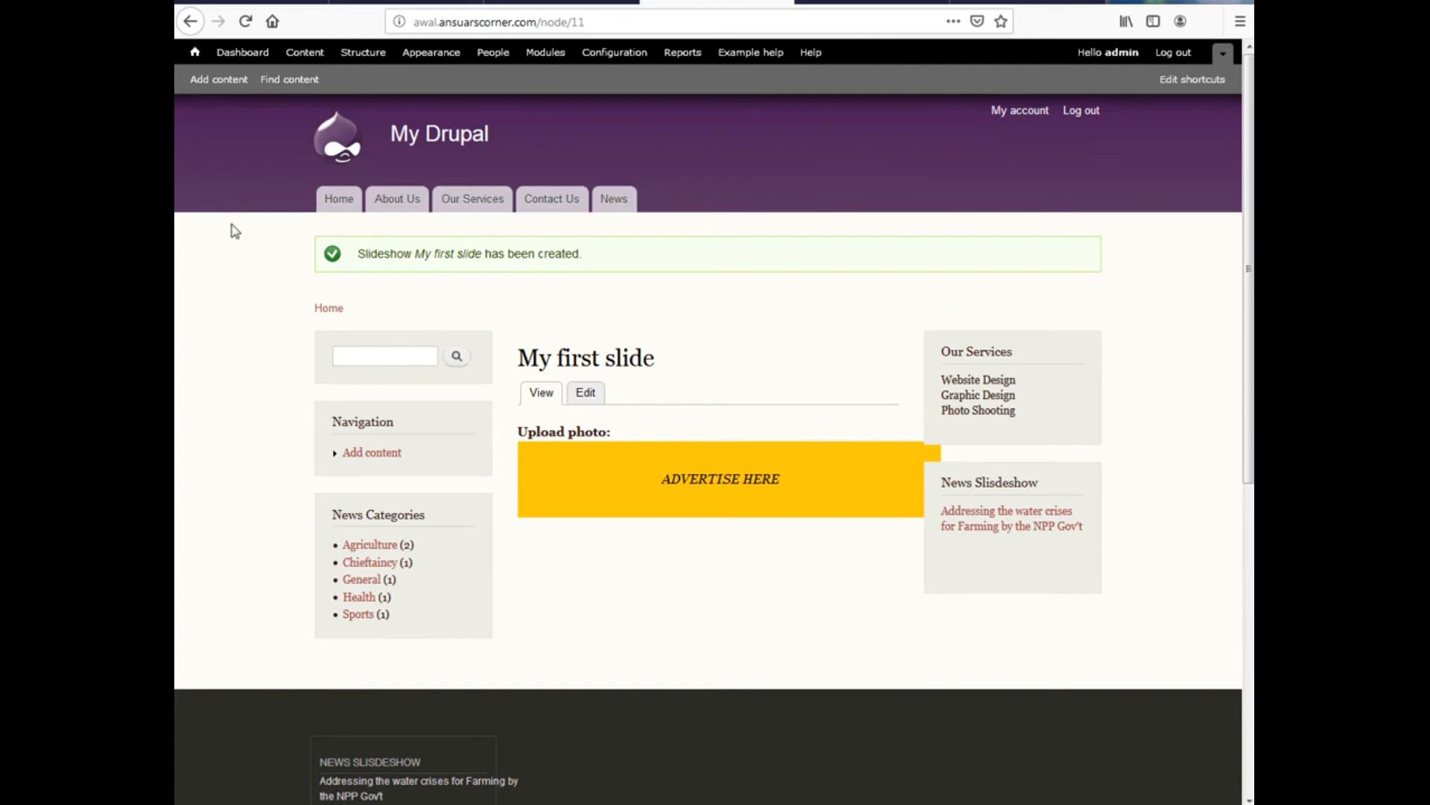
Start a new Slideshow item titled 'My second slide'
left_click(218, 80)
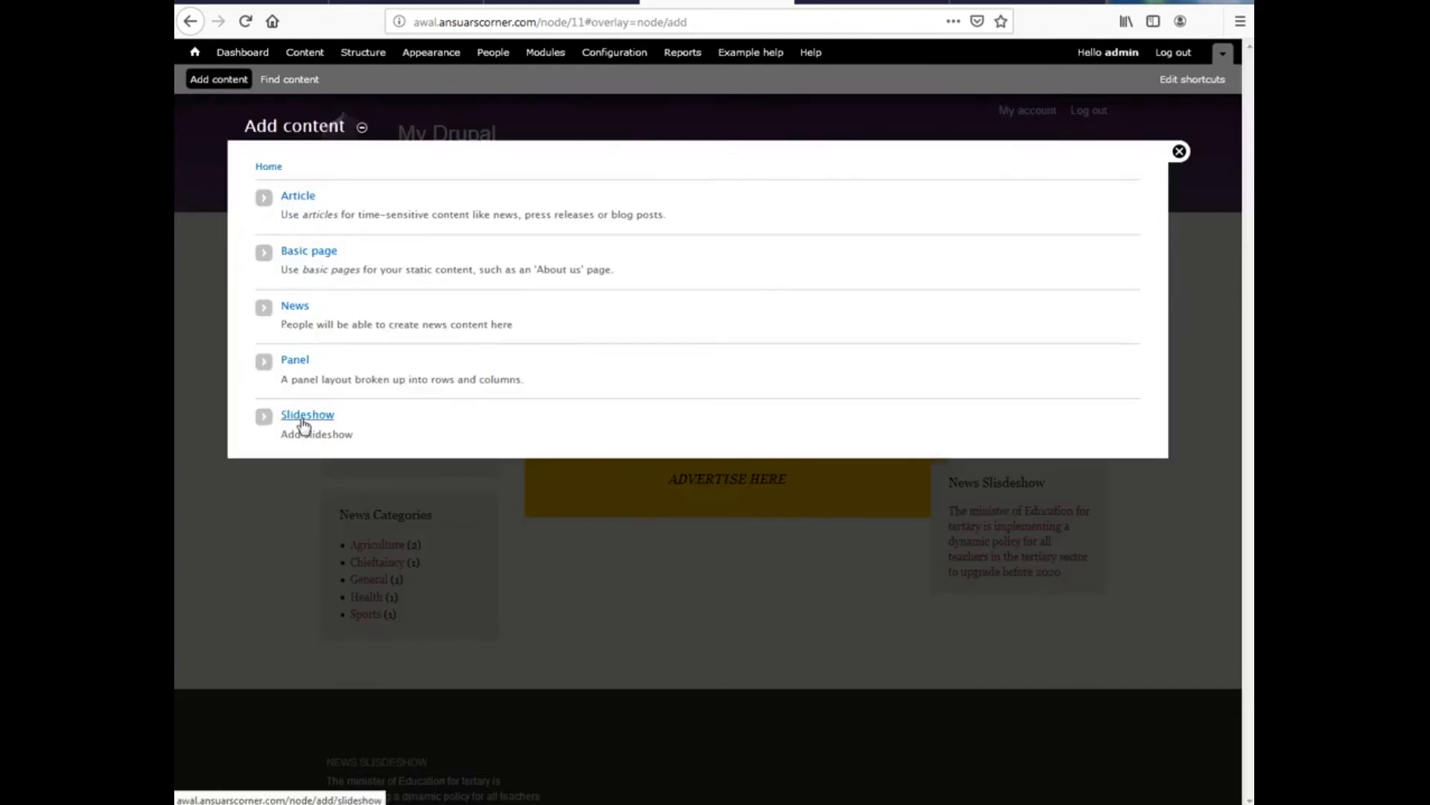
left_click(302, 422)
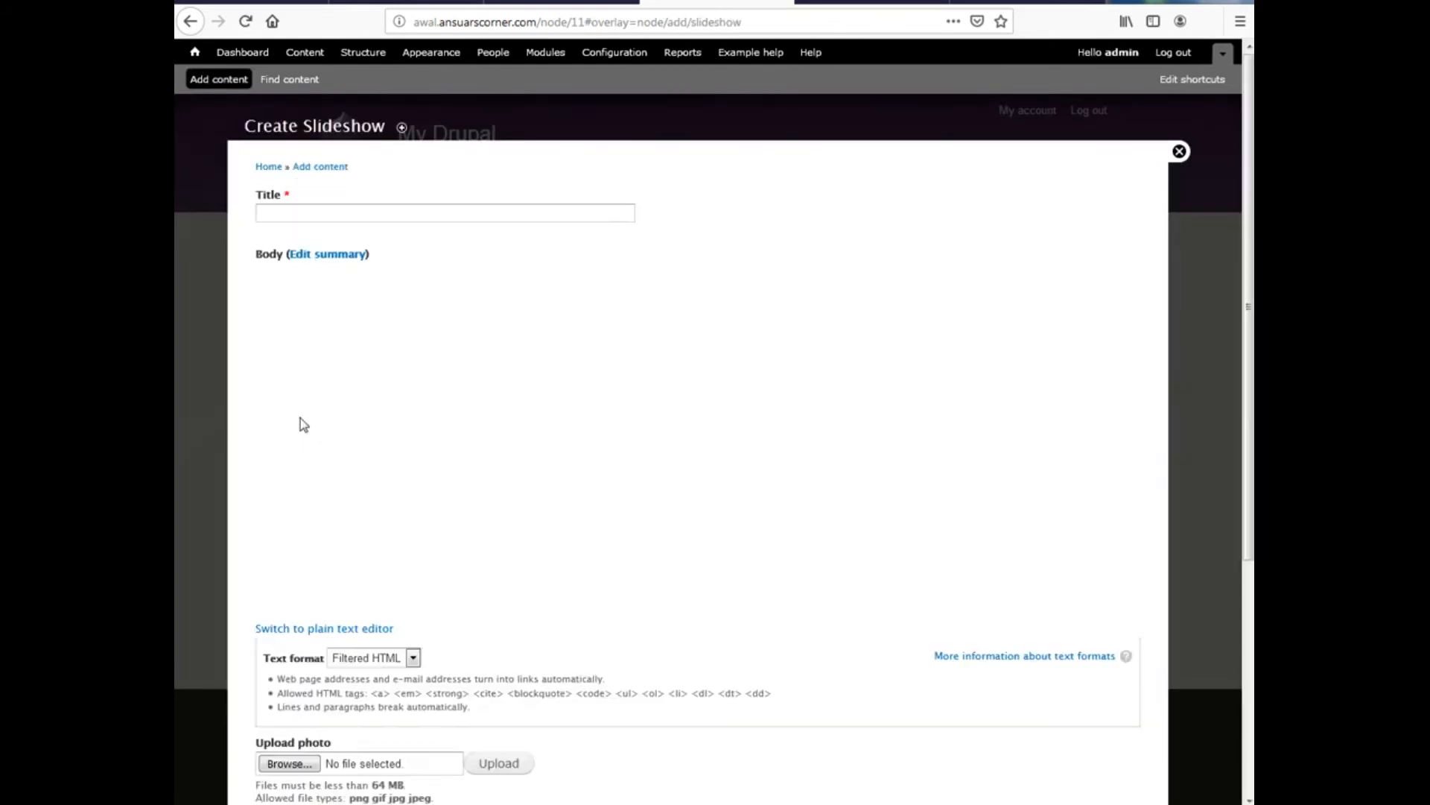
left_click(324, 214)
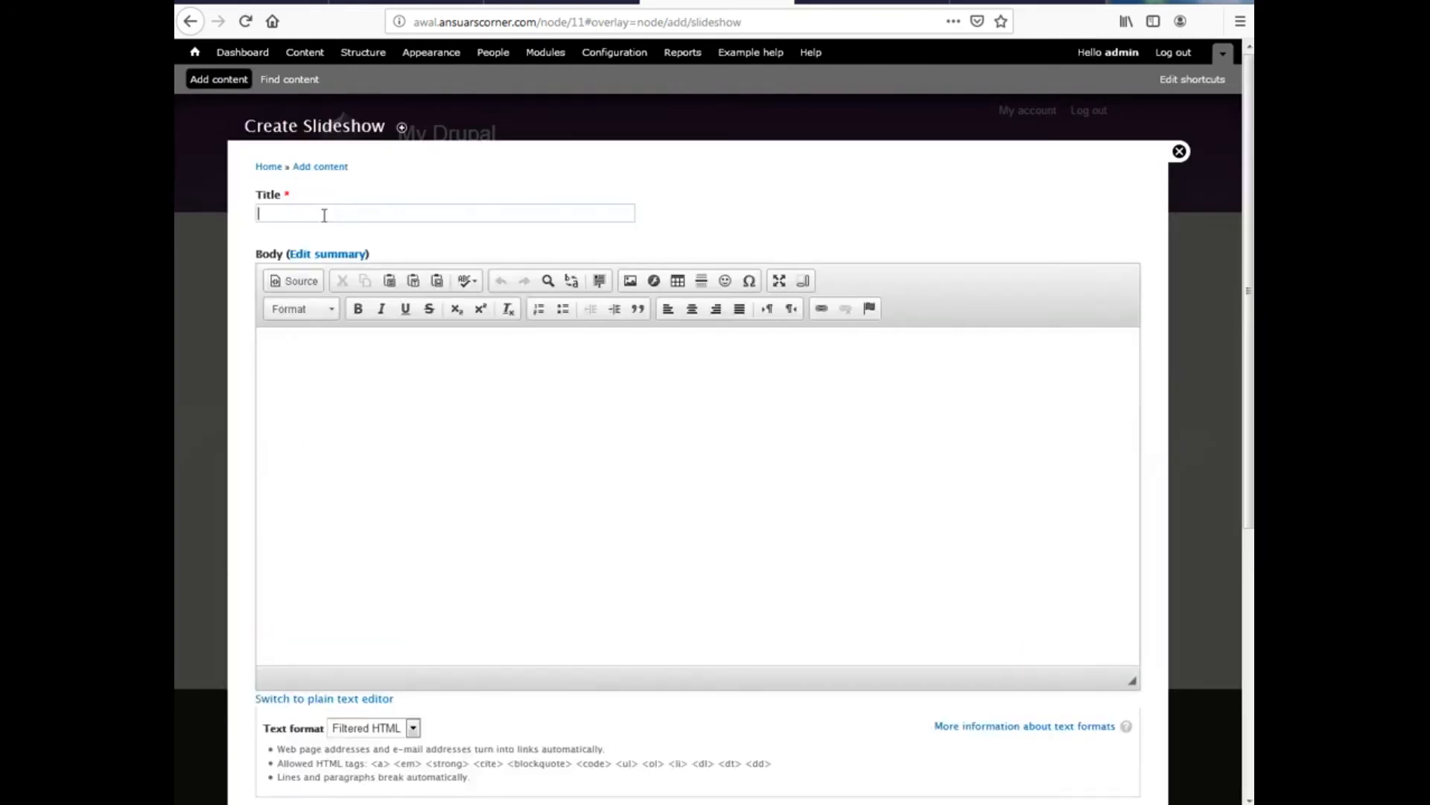
type("My")
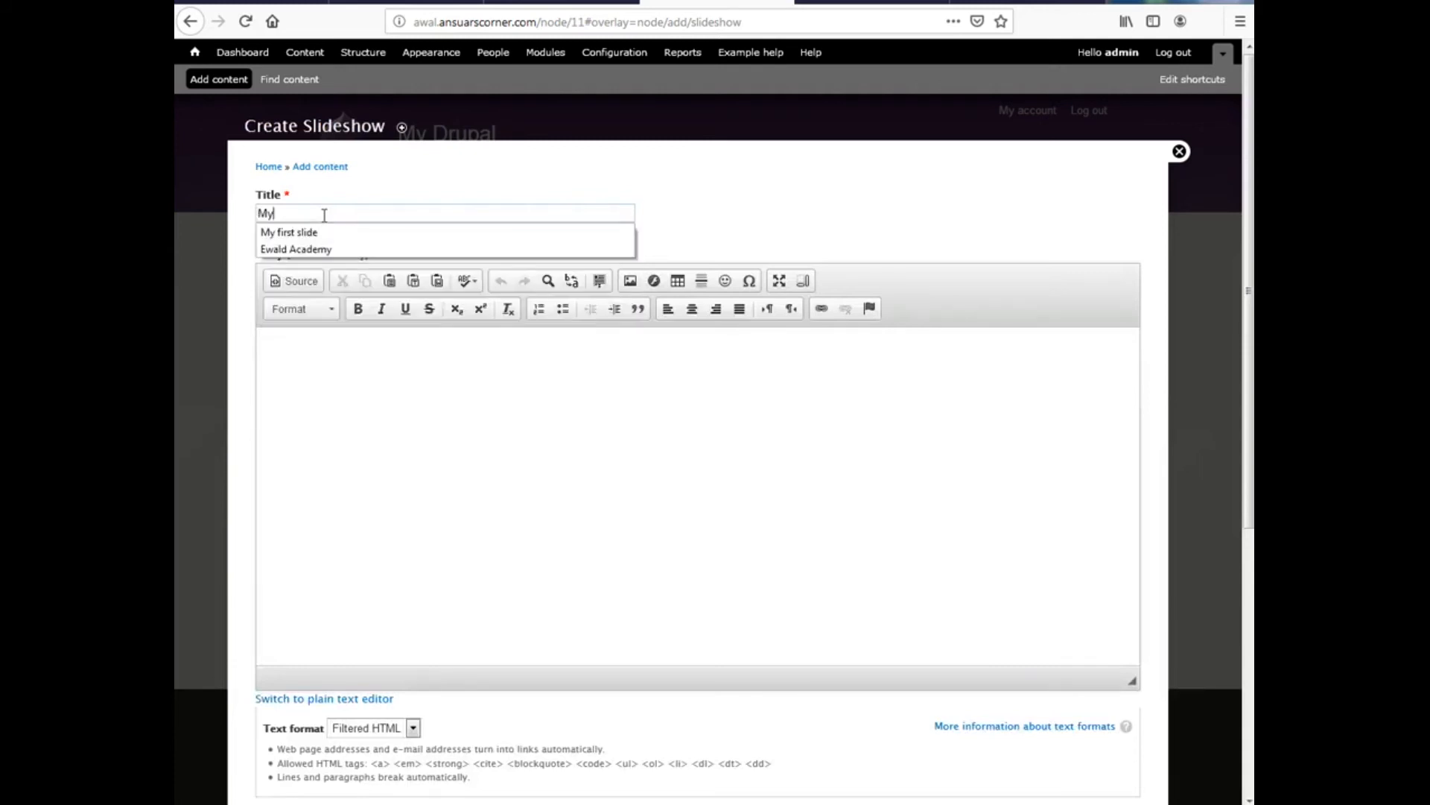
type(" second slide")
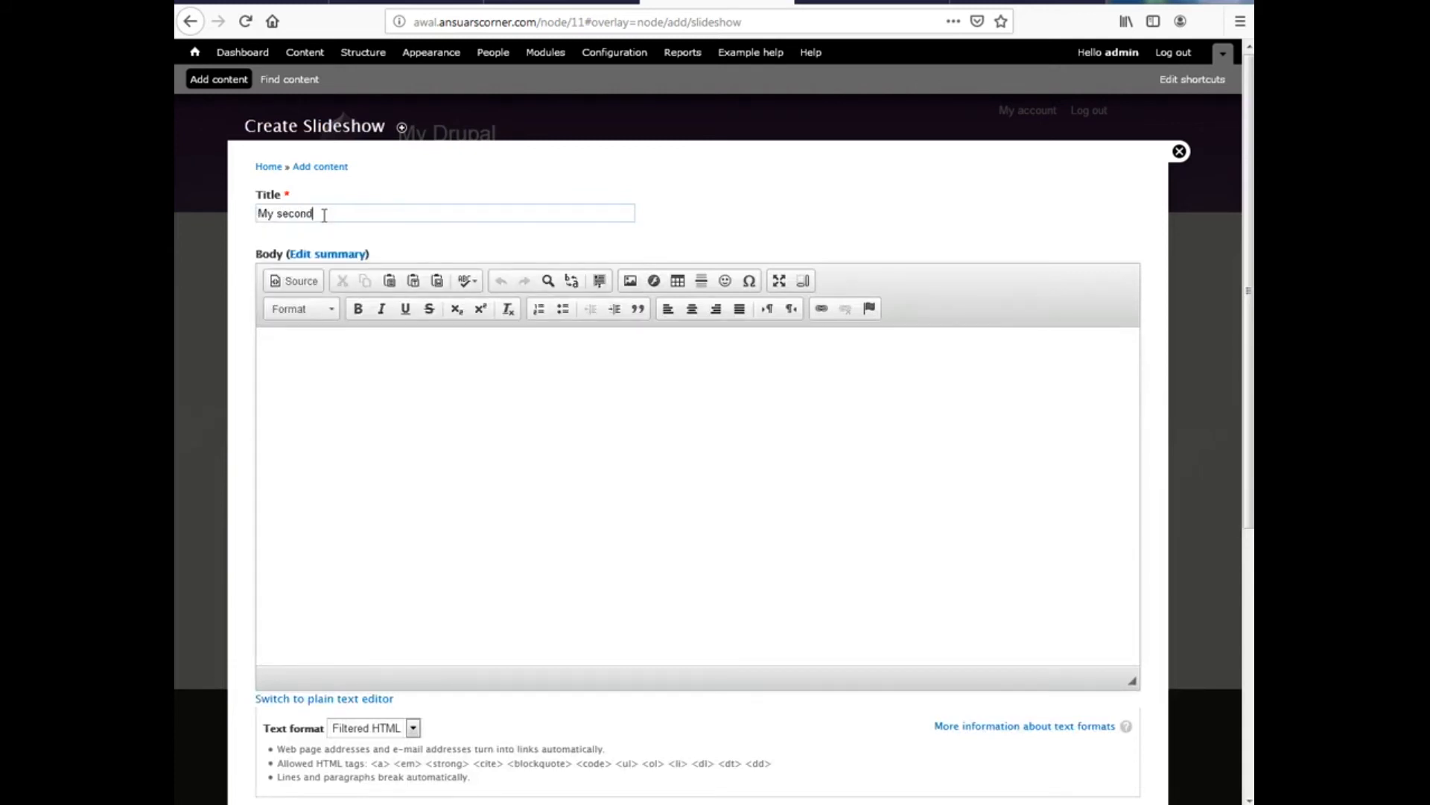
scroll(473, 753, "down", 3)
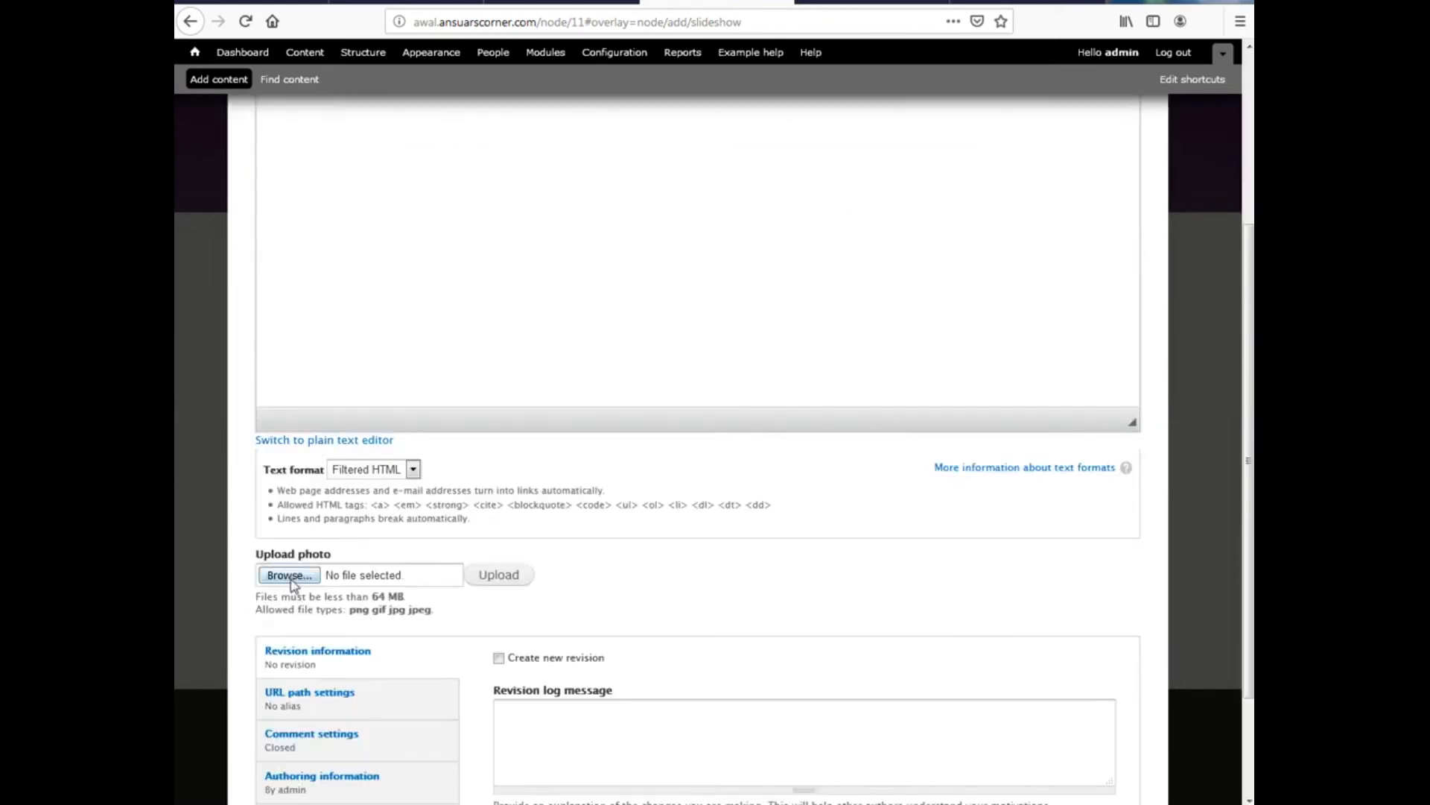
Attach the AD-2.png image and save the second slide
left_click(290, 576)
double_click(462, 80)
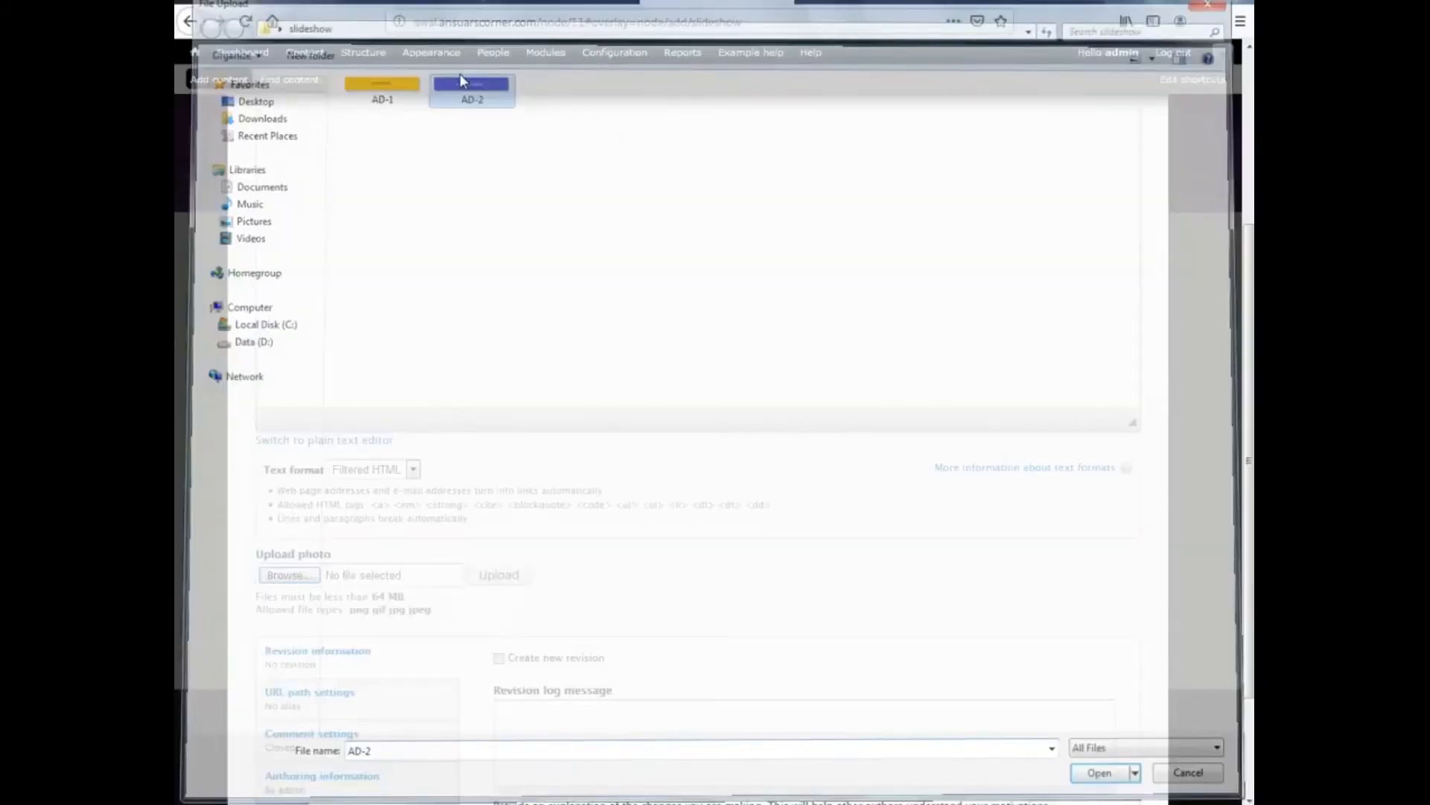
scroll(507, 484, "down", 2)
left_click(283, 733)
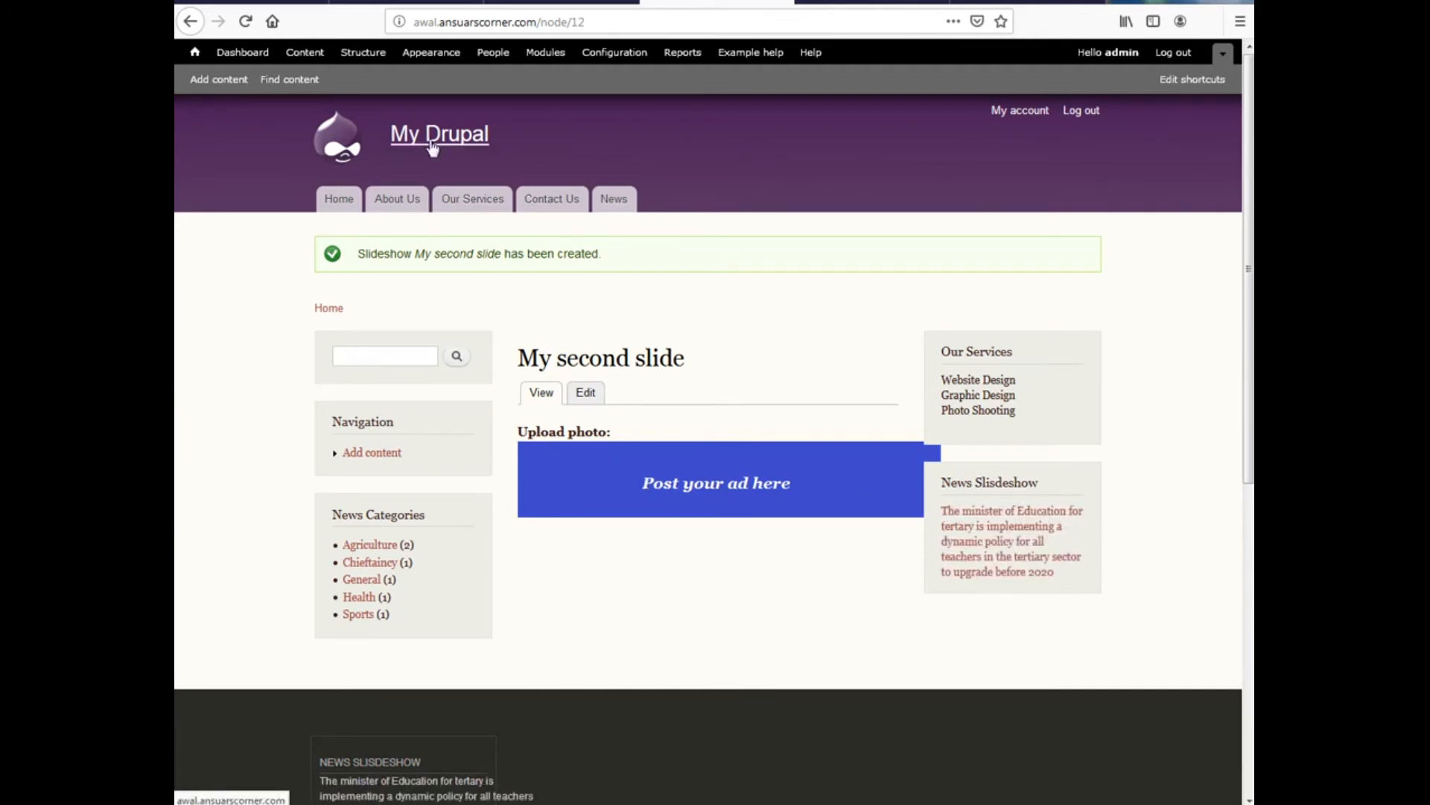
Go to the home page via the My Drupal site name
left_click(490, 136)
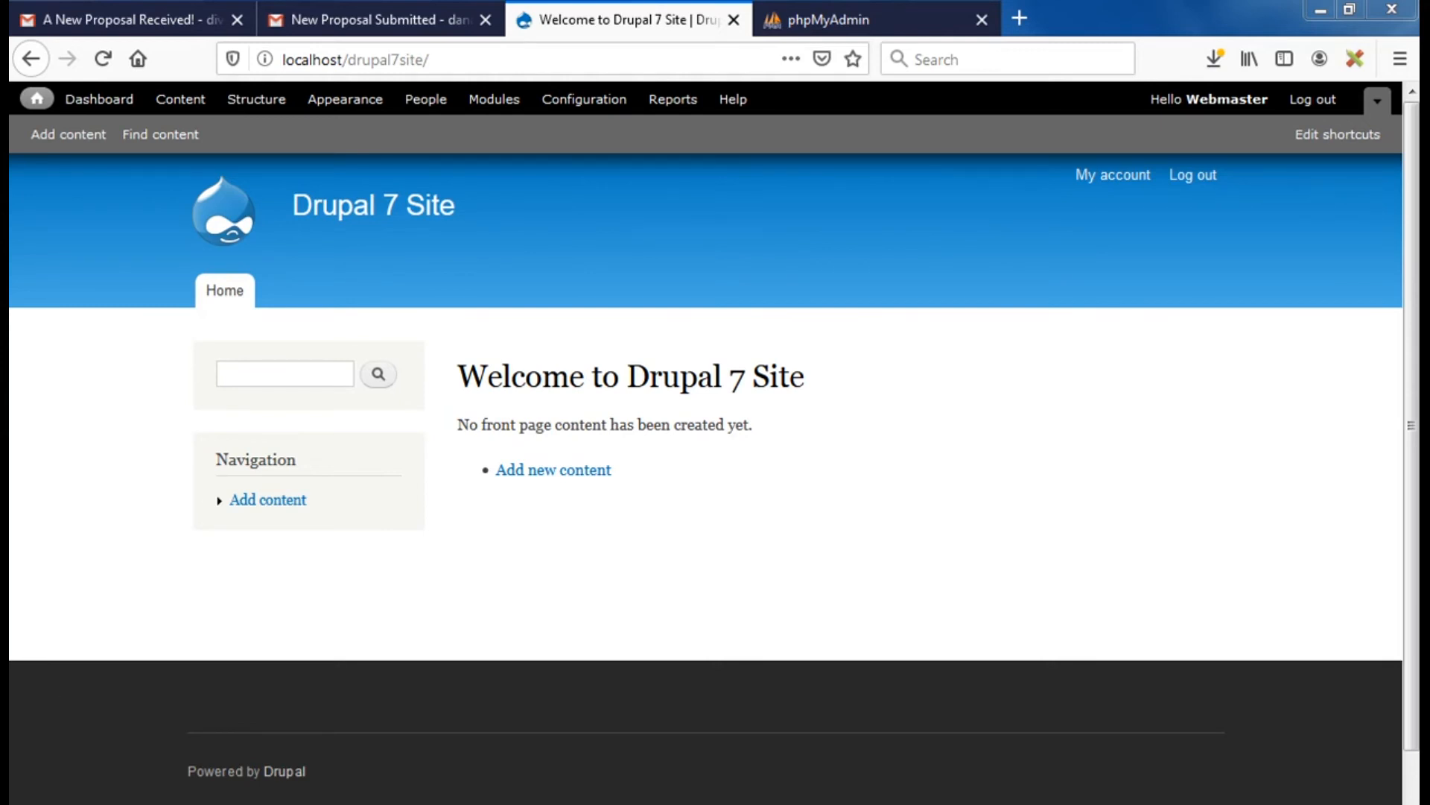
key("super")
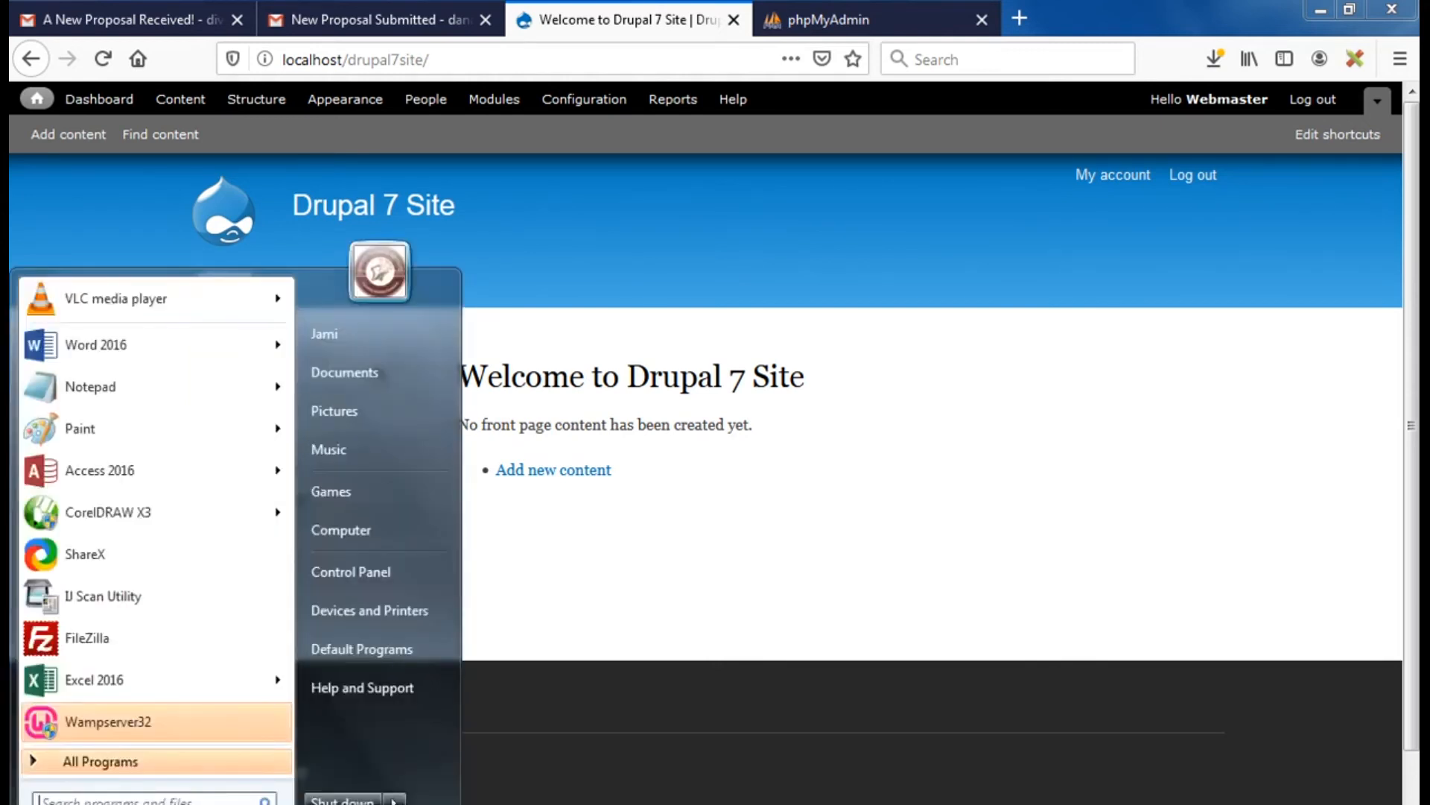
left_click(369, 534)
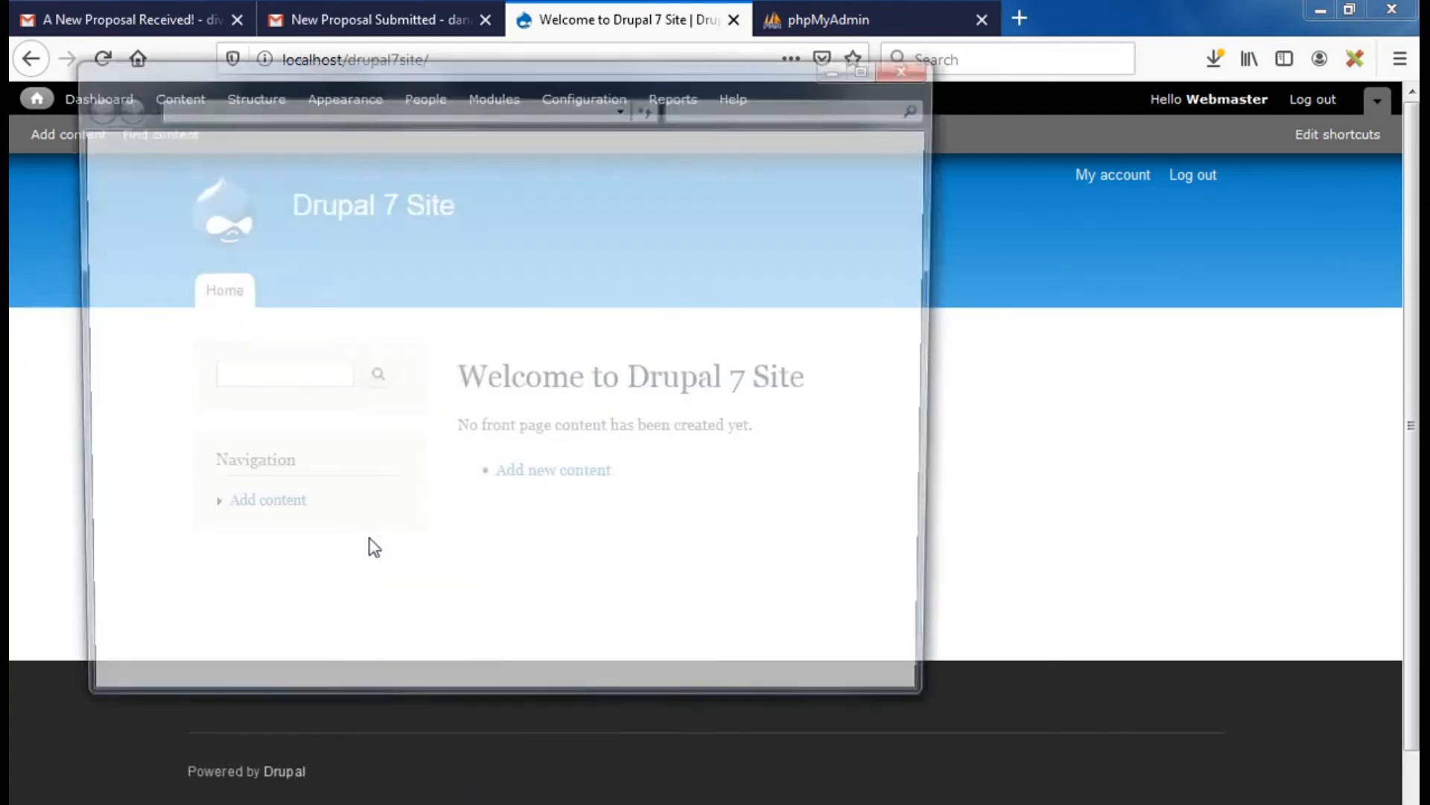
left_click(373, 226)
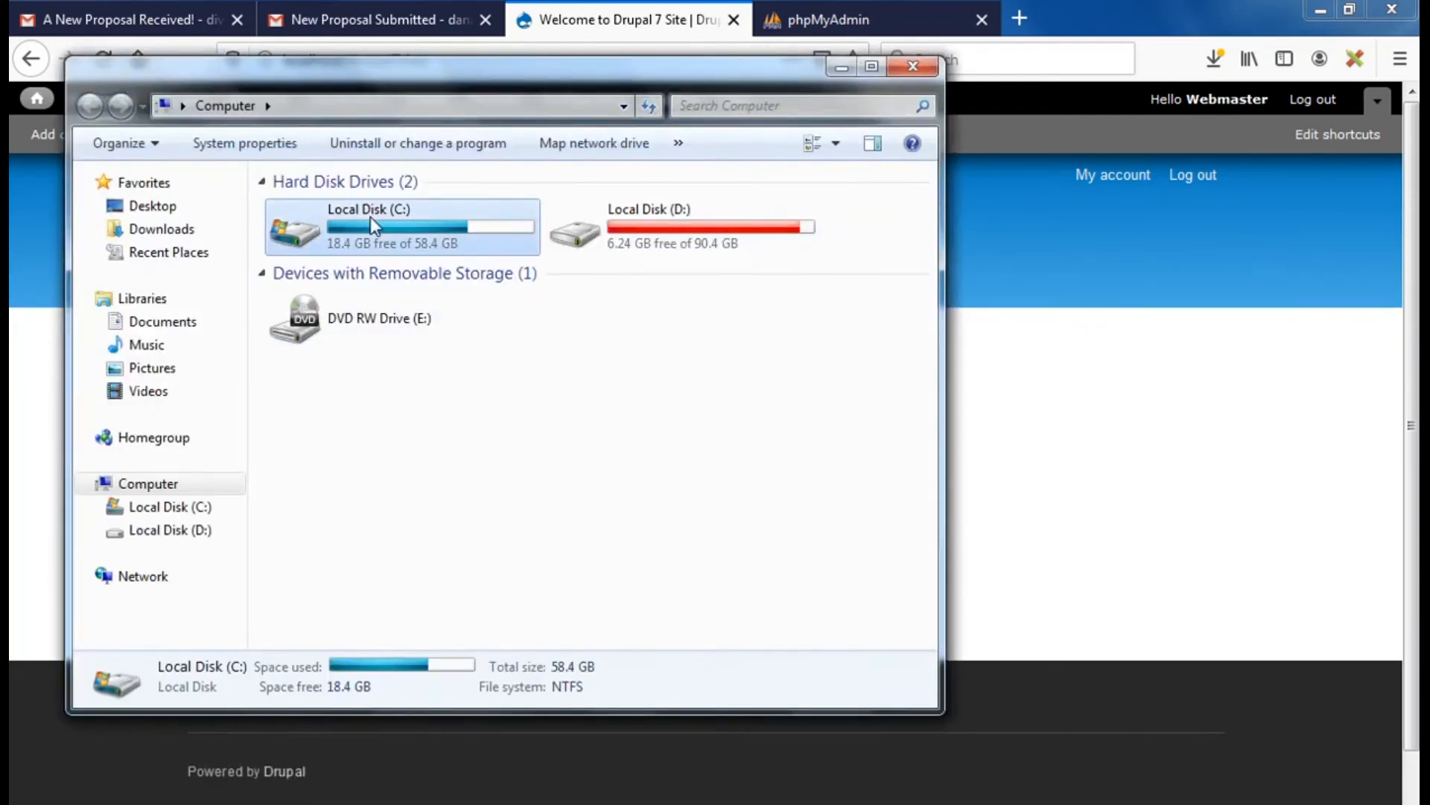
double_click(373, 225)
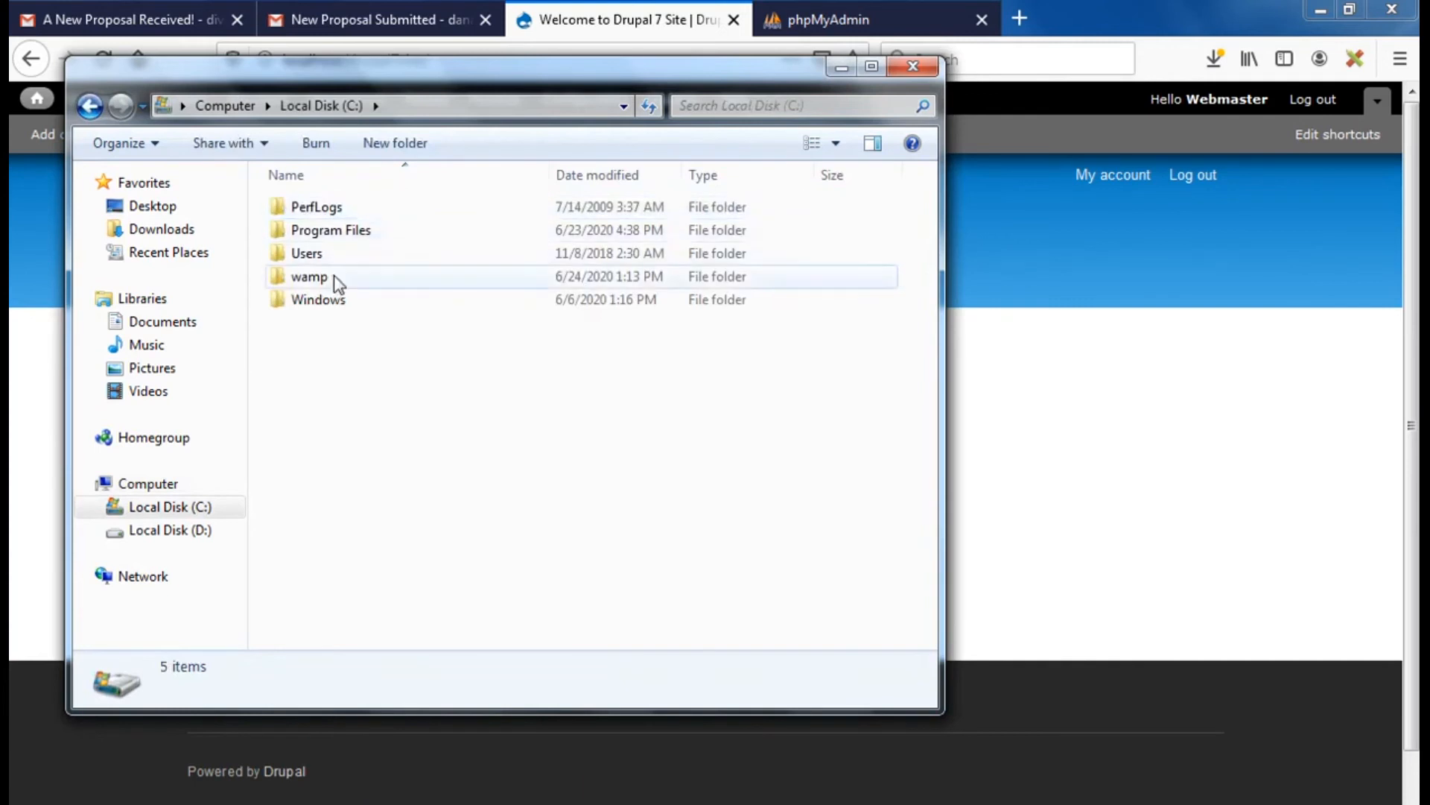
left_click(308, 278)
double_click(308, 279)
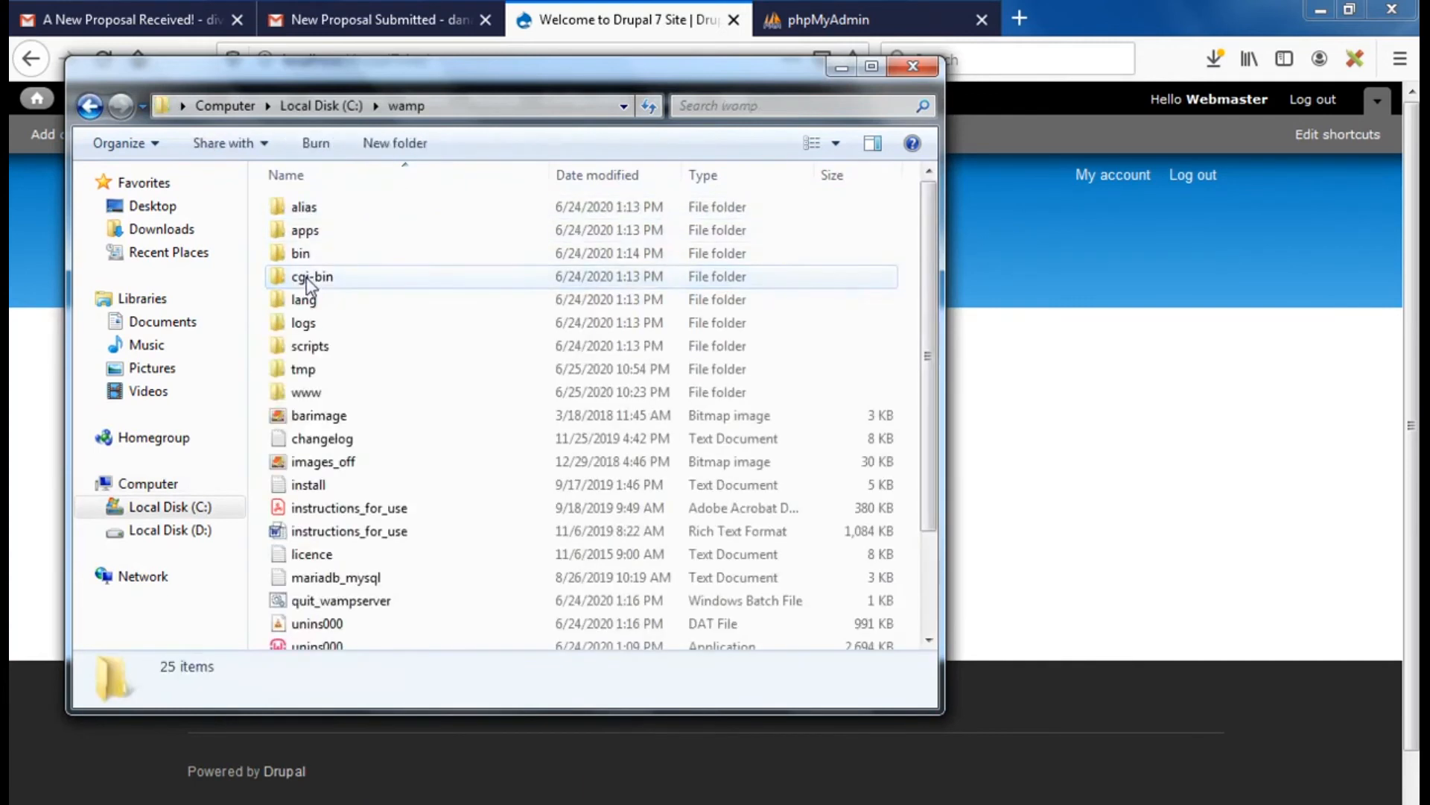
double_click(321, 396)
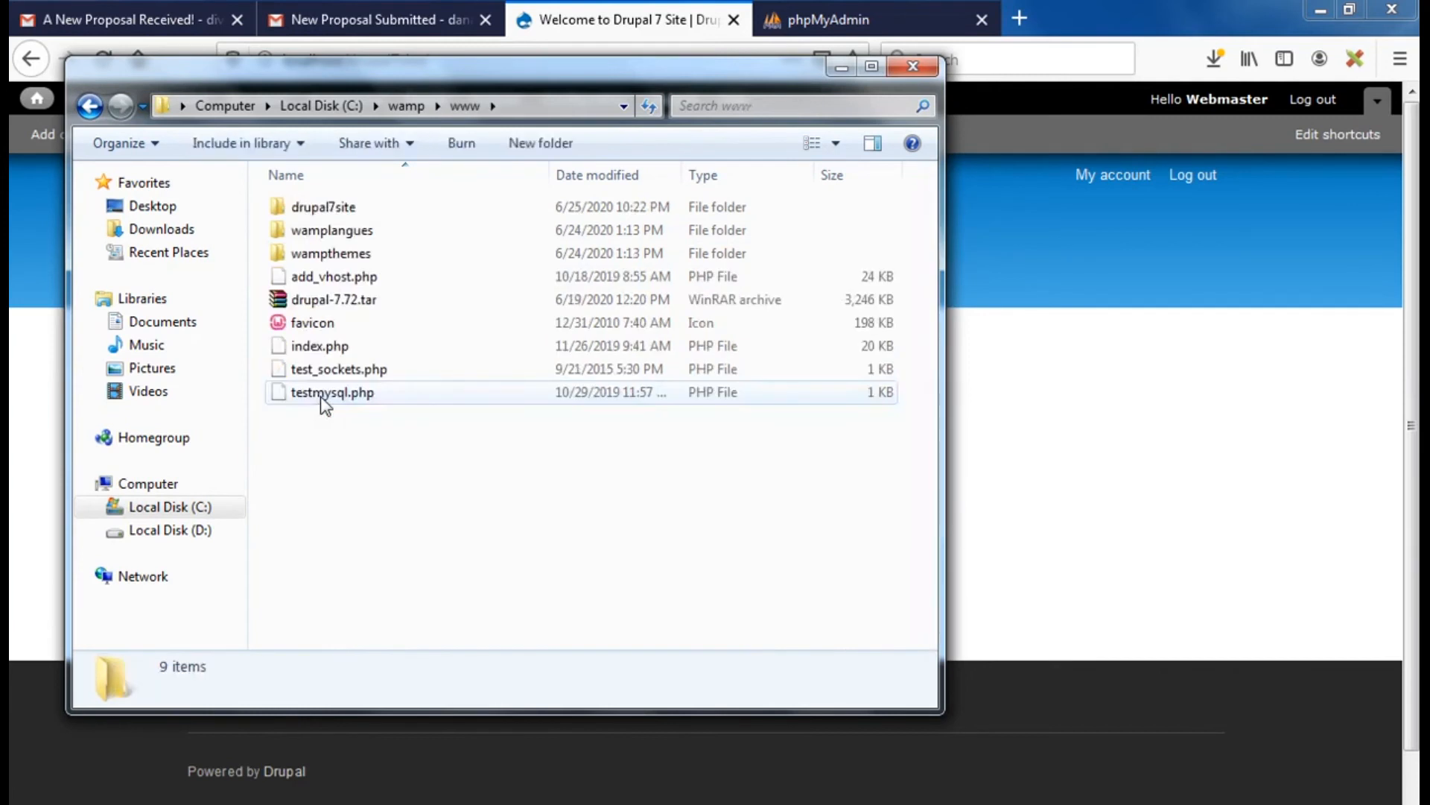
Navigate into drupal7site\sites\all\modules
left_click(314, 213)
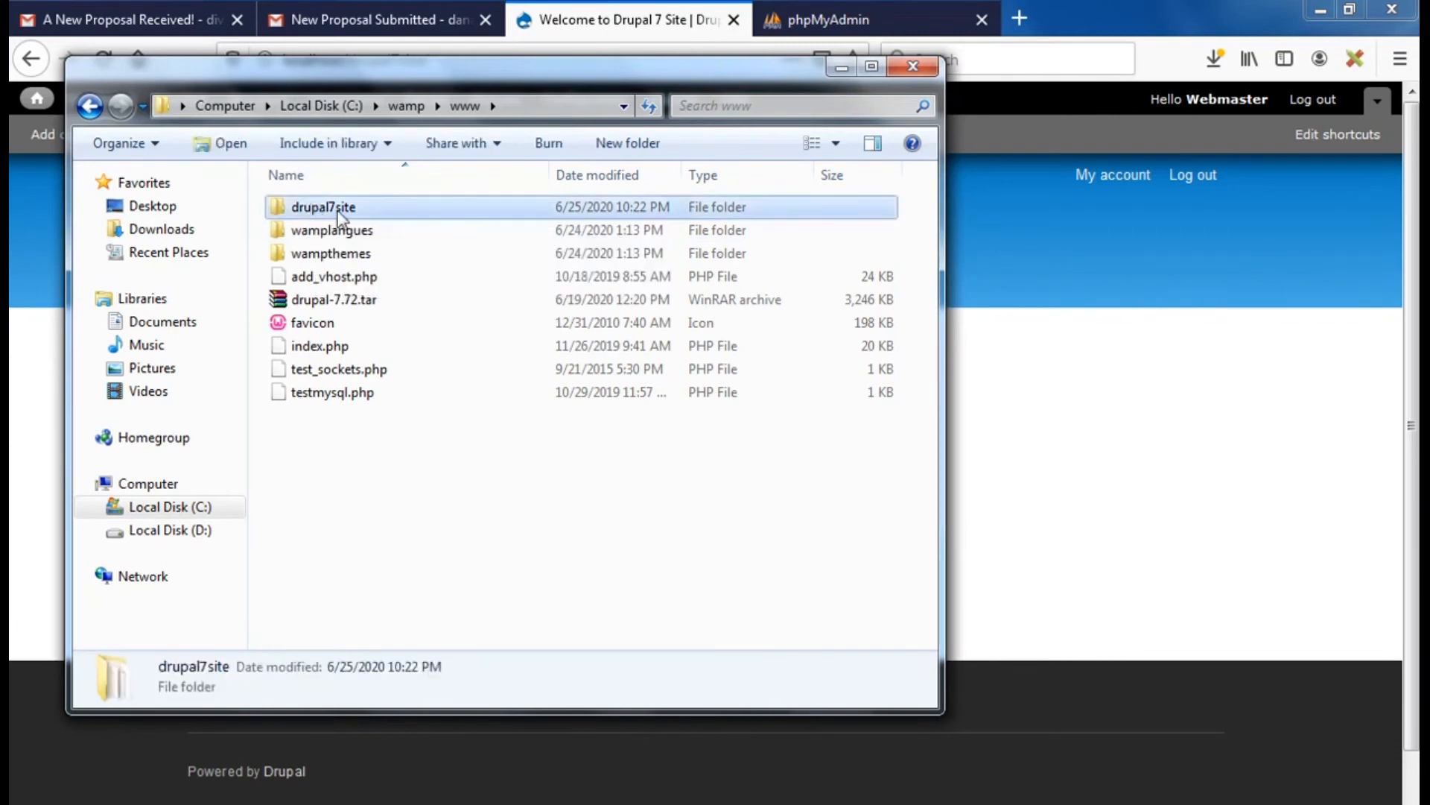
left_click_drag(468, 70, 526, 216)
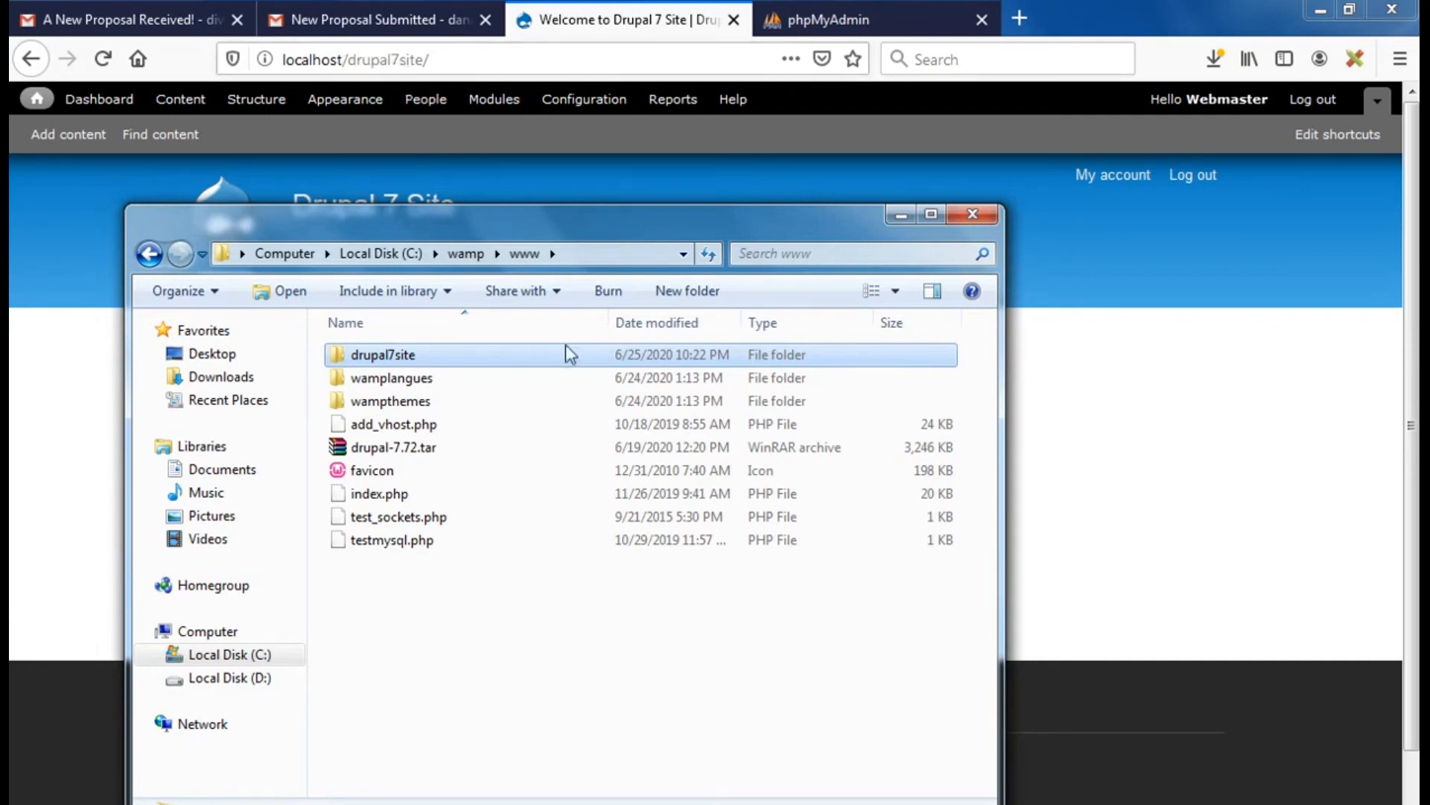
double_click(371, 355)
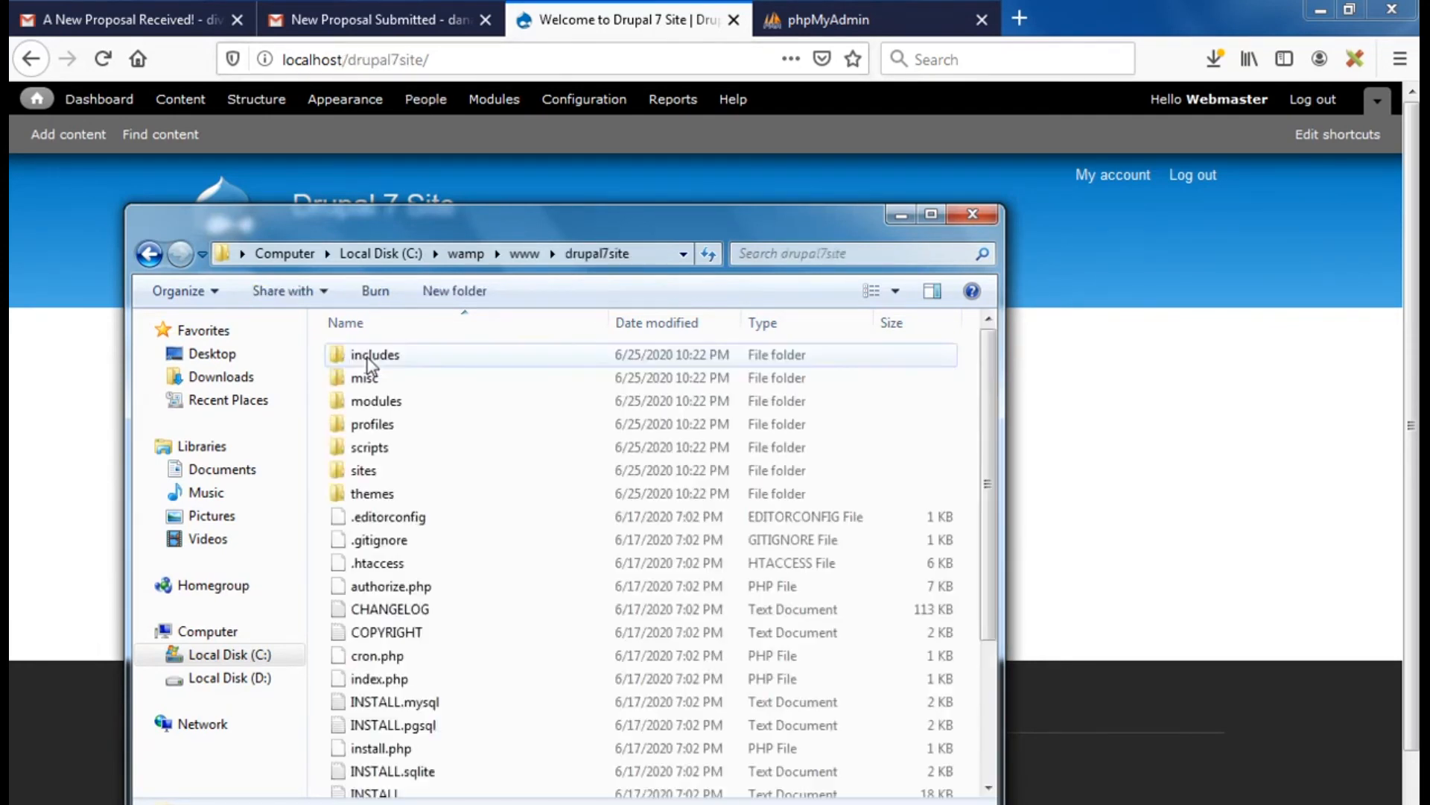
double_click(376, 471)
double_click(379, 355)
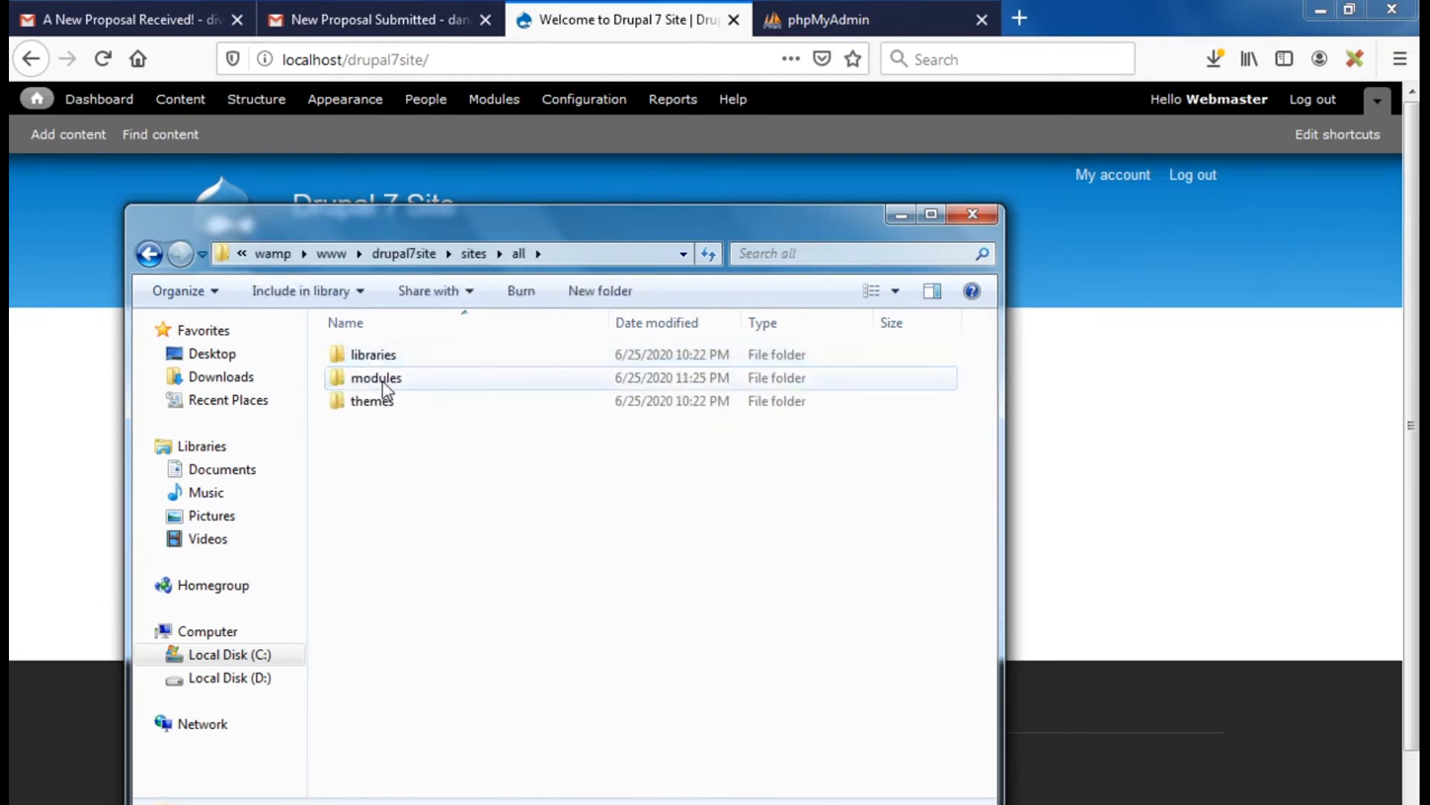
double_click(383, 380)
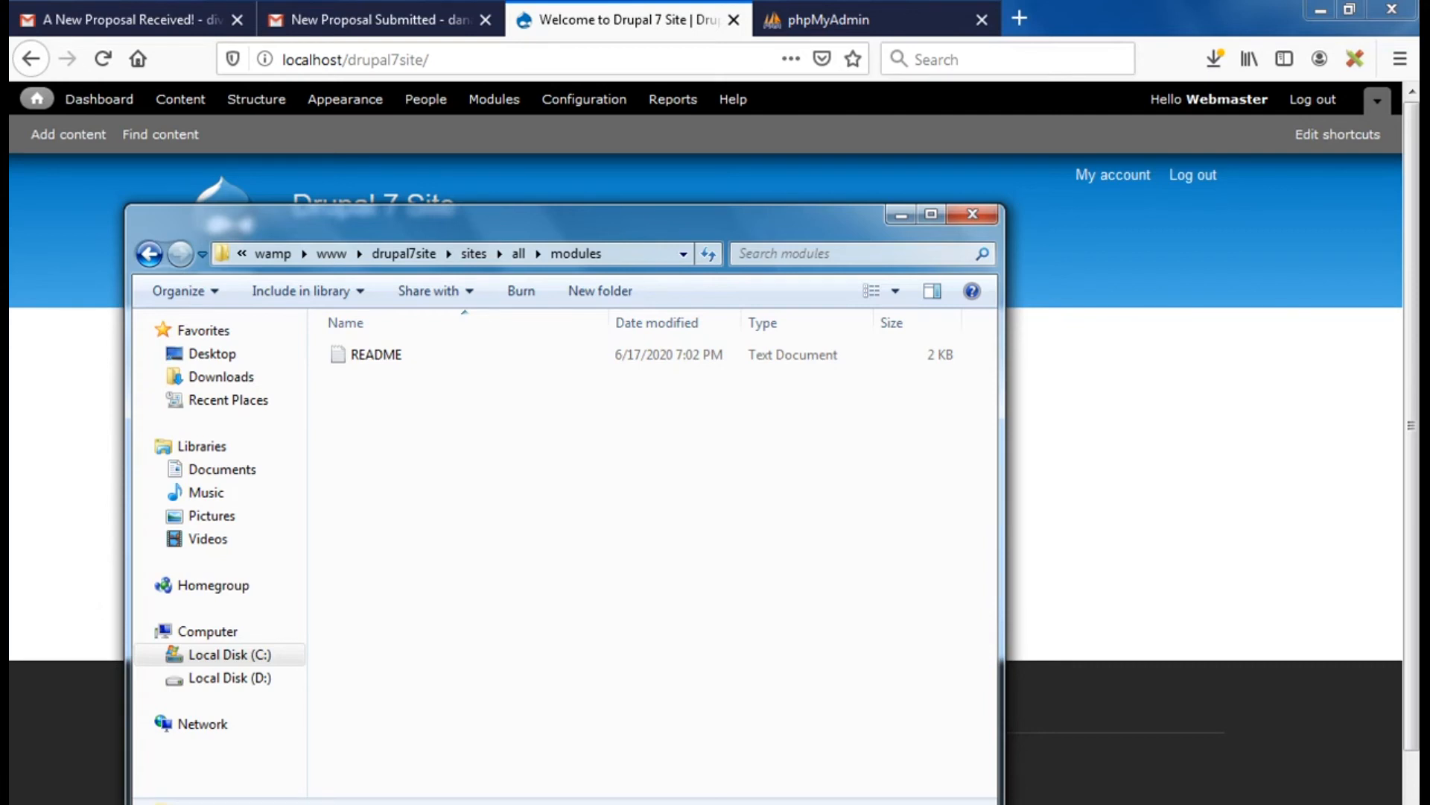
Search Downloads for 'views' and copy the views-7.x-3.24.tar archive
key("super")
left_click(359, 373)
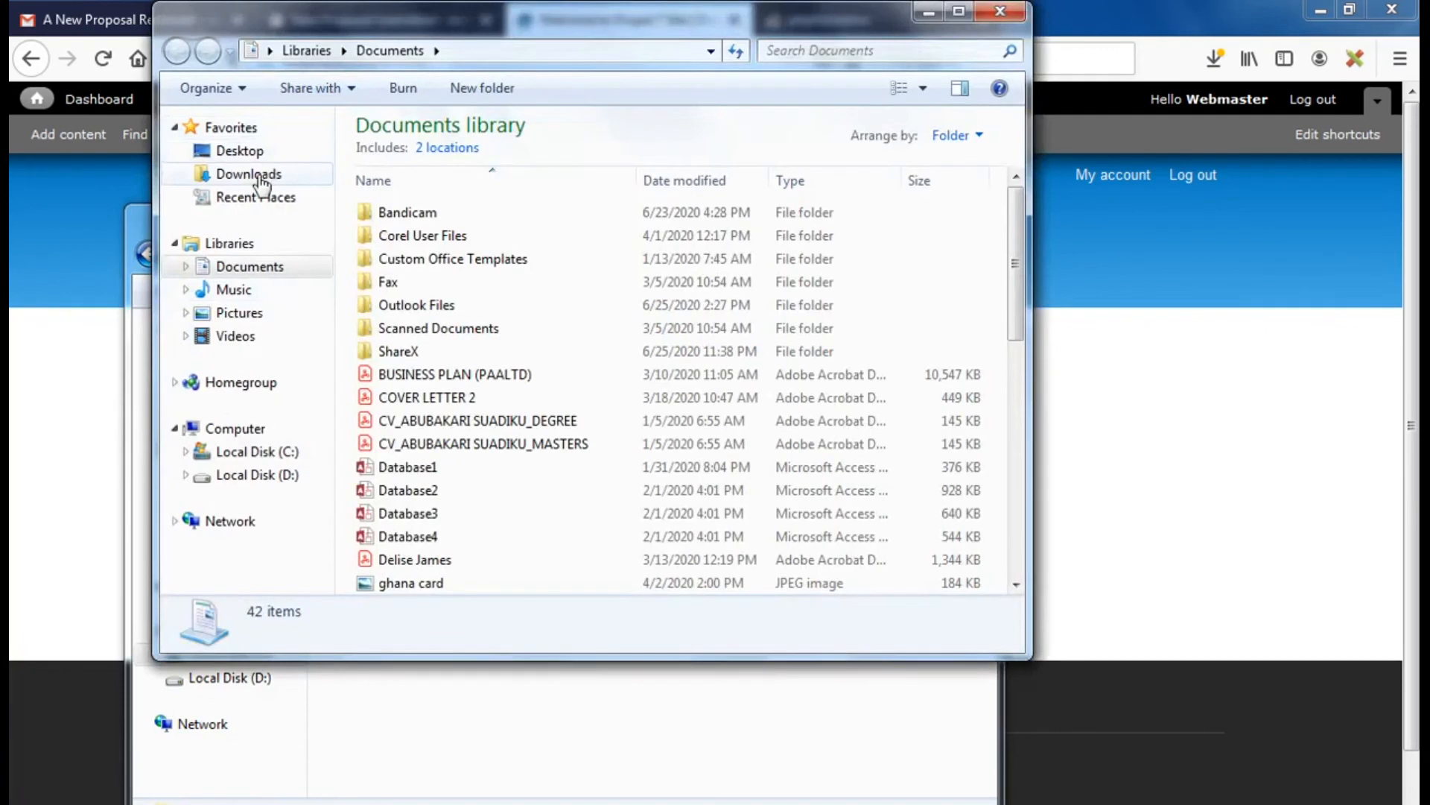
left_click(250, 174)
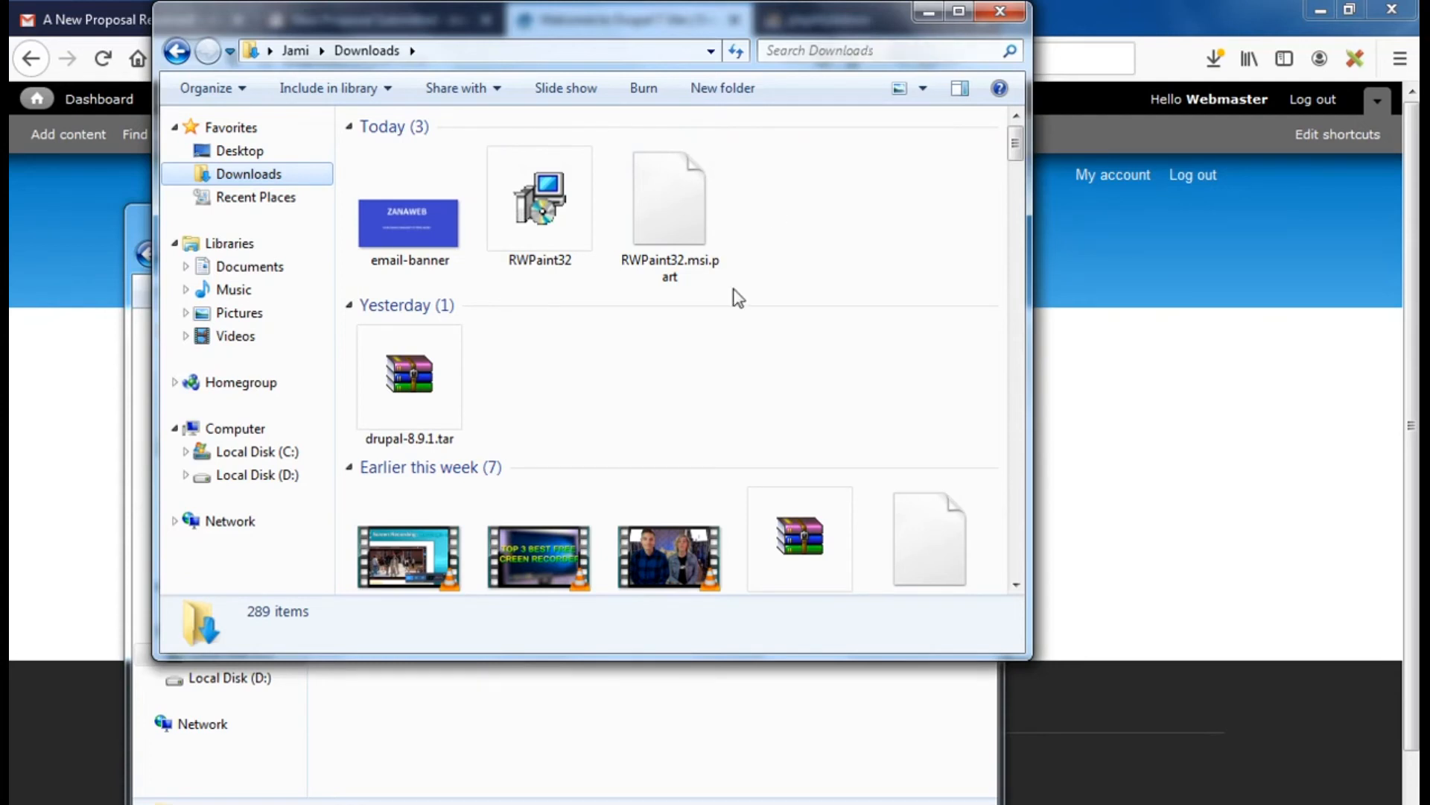
left_click(826, 52)
type("views")
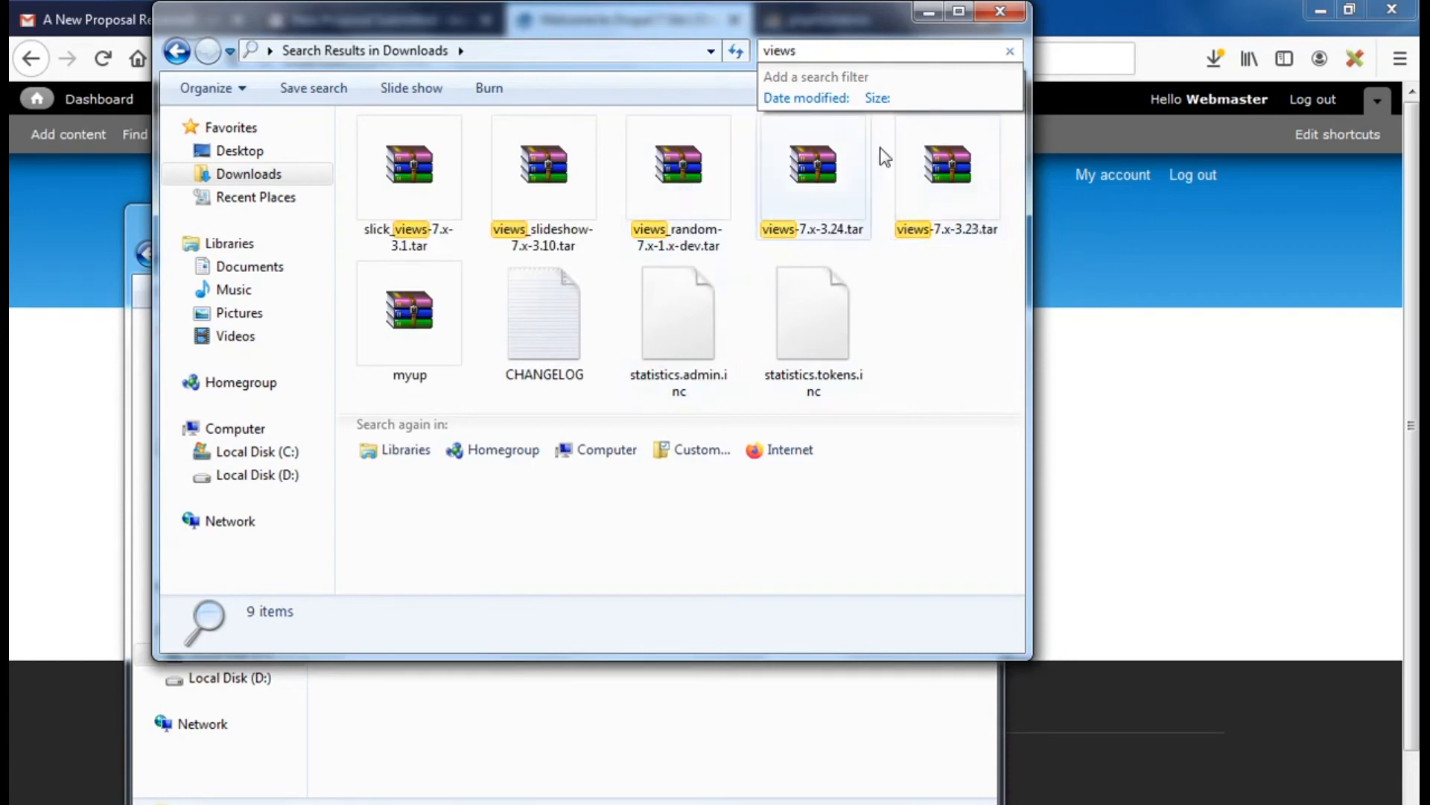
left_click(817, 181)
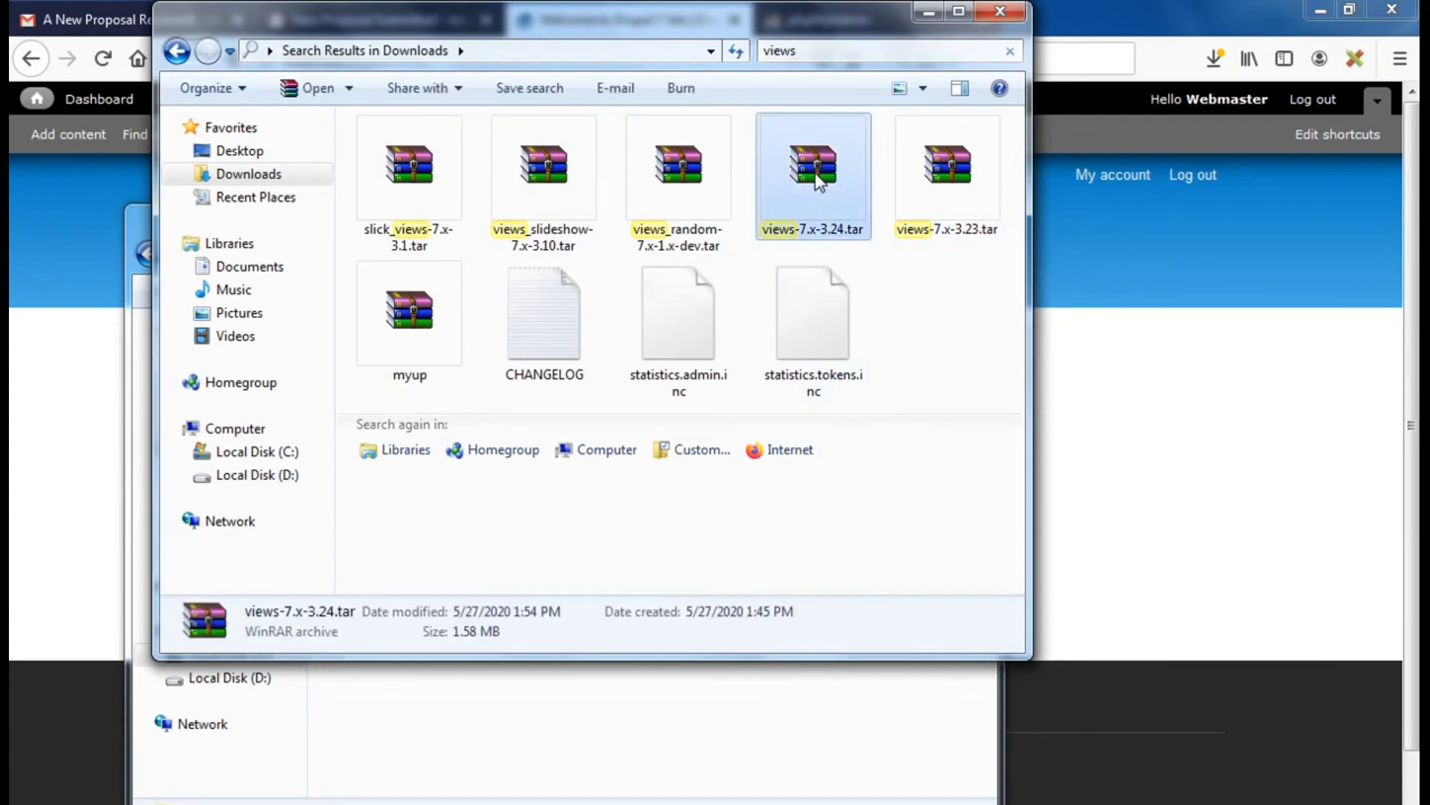
right_click(817, 181)
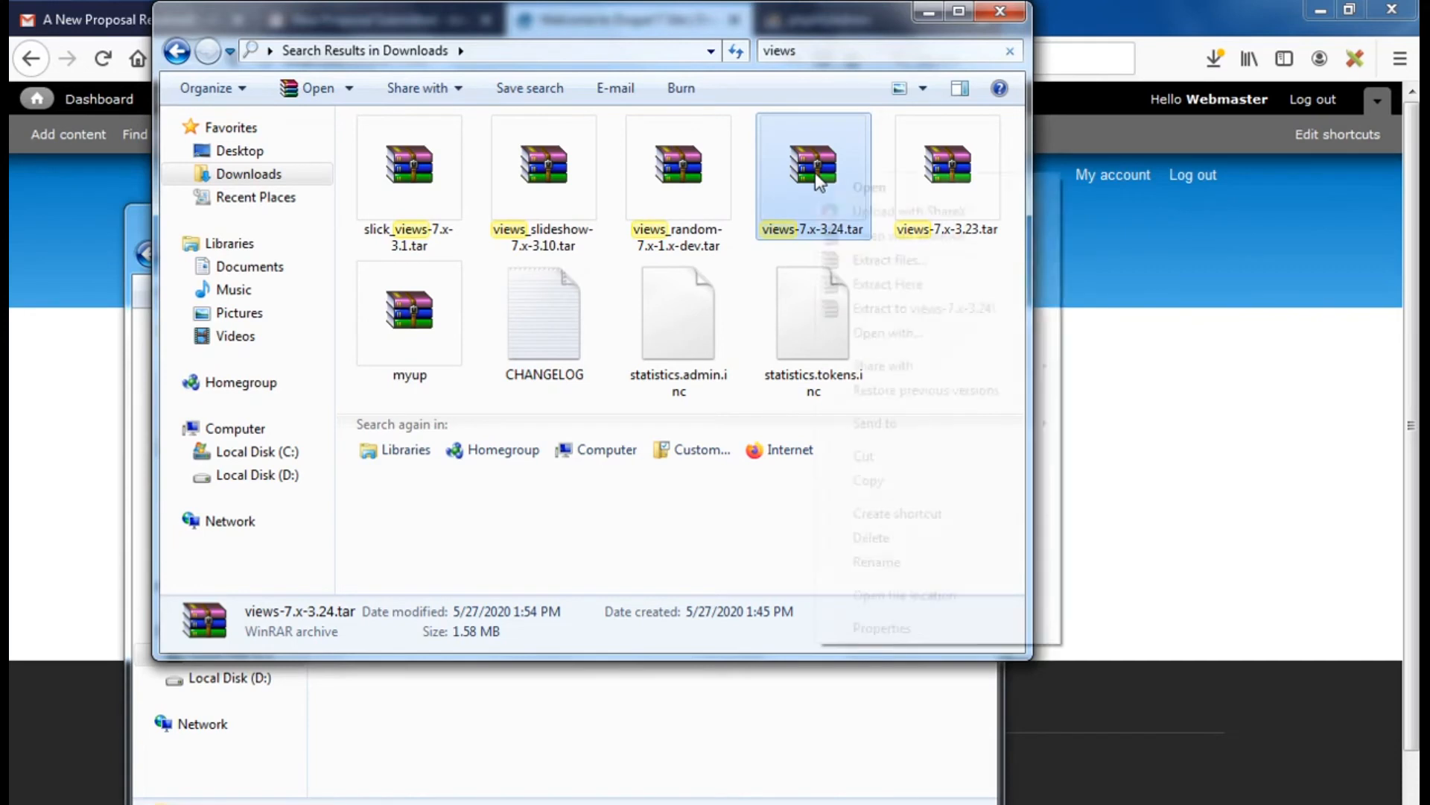
left_click(868, 481)
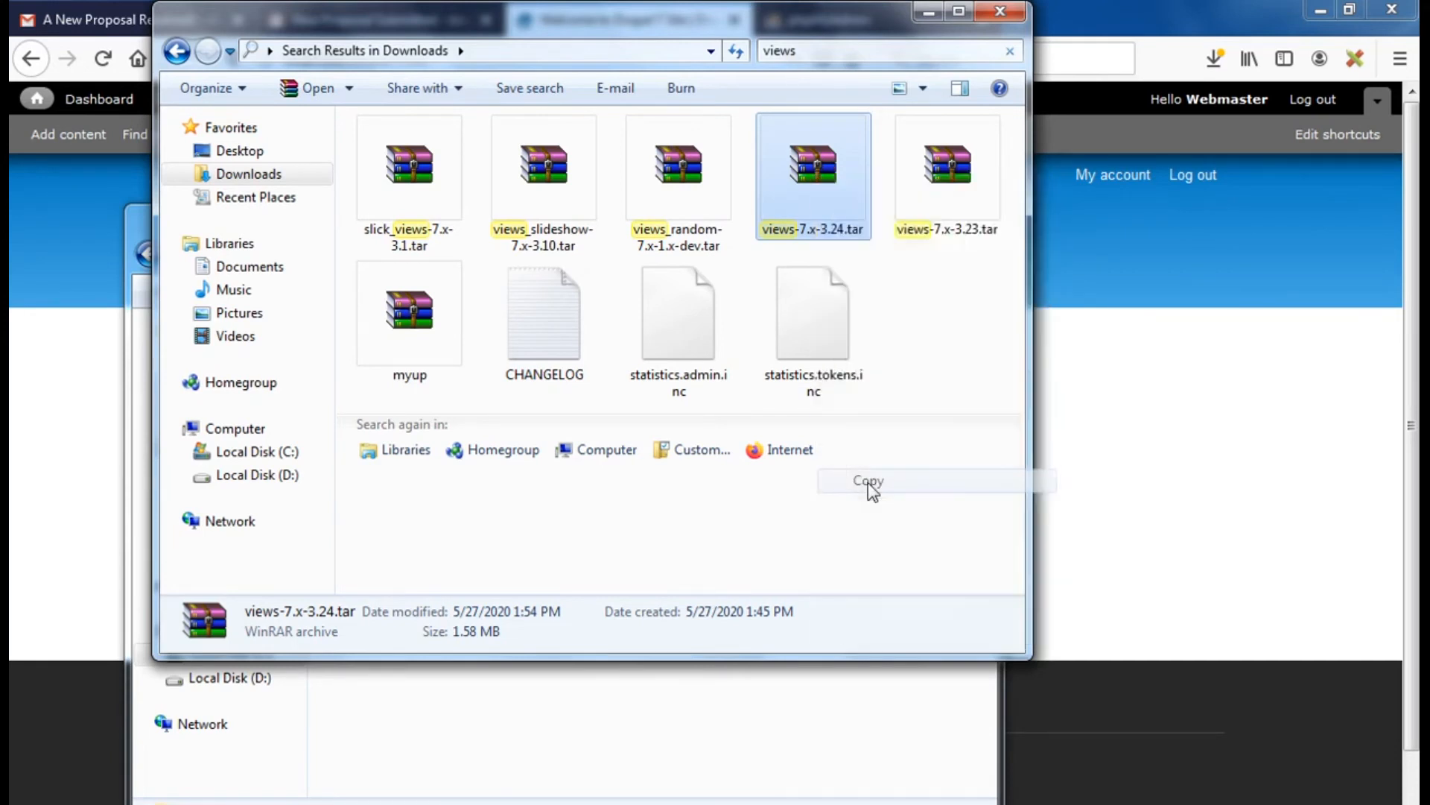
Paste the Views archive into the site's modules folder
mouse_move(335, 782)
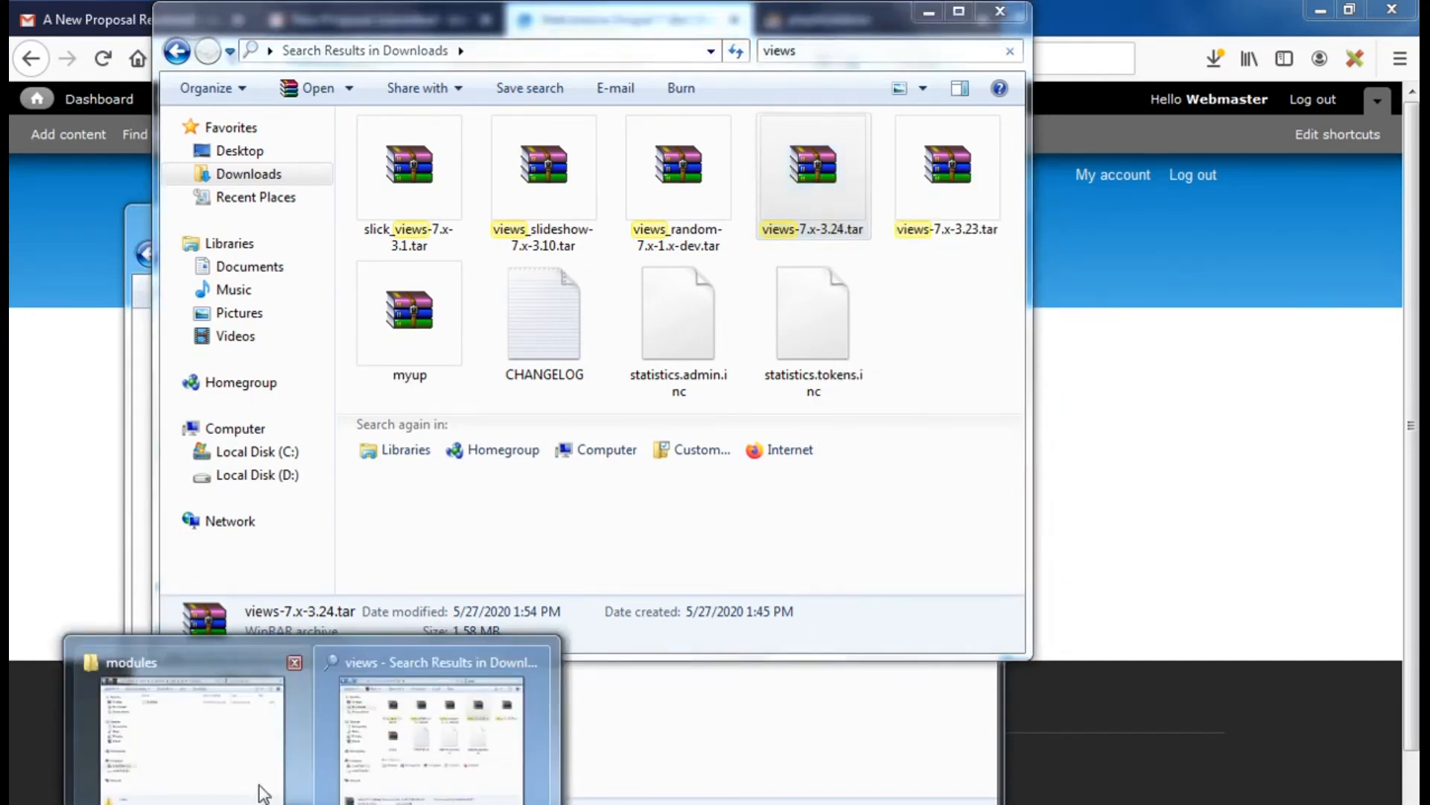
left_click(225, 732)
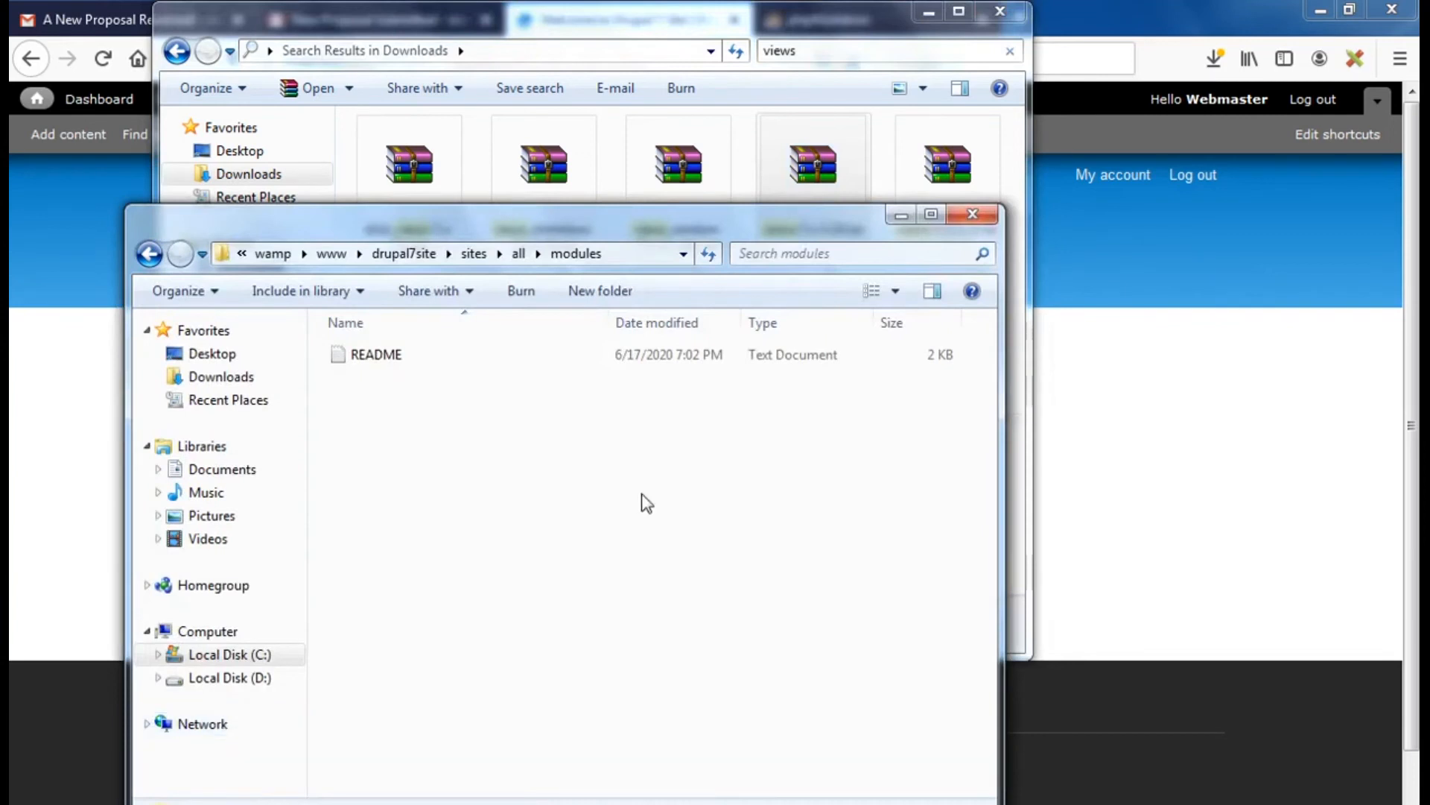
right_click(496, 432)
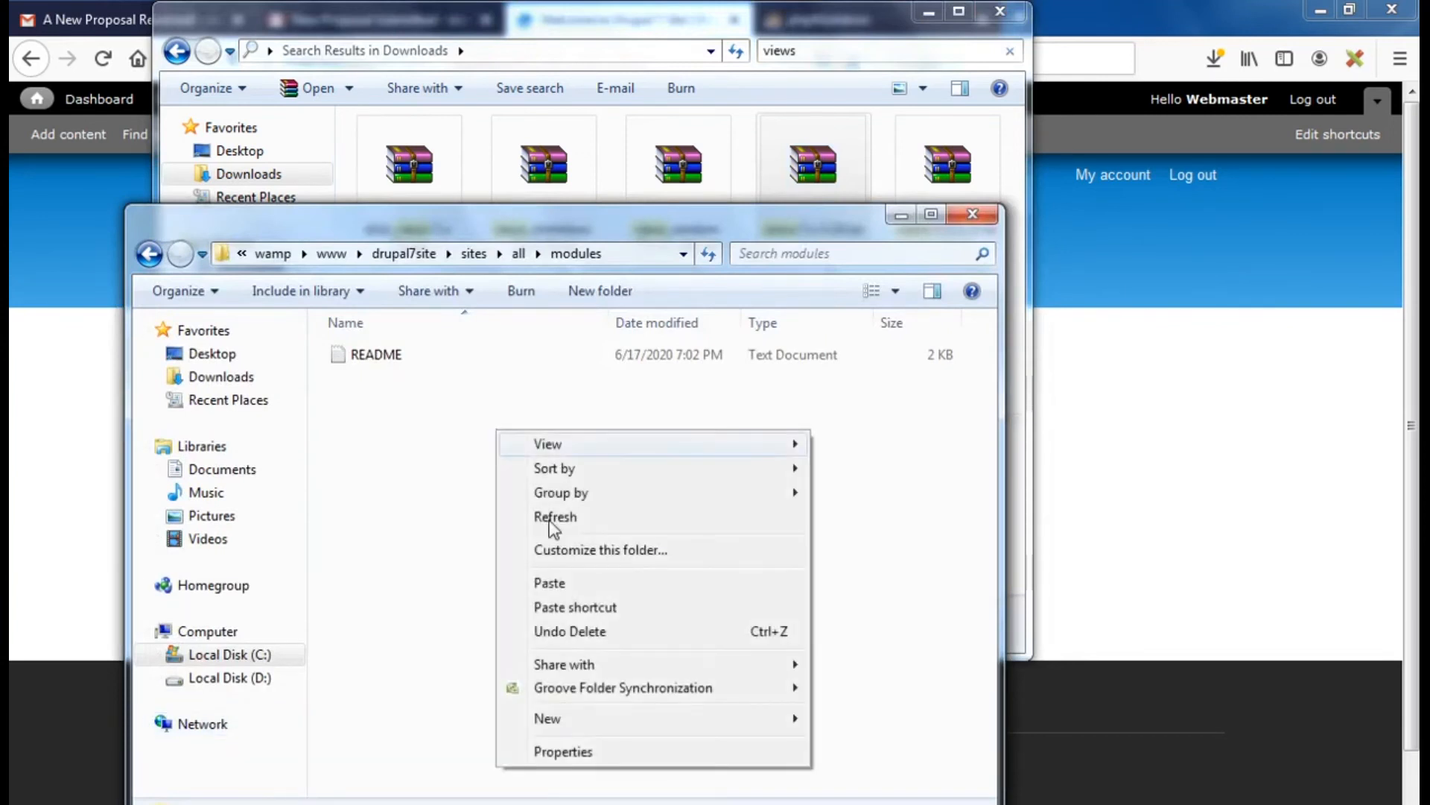
left_click(577, 583)
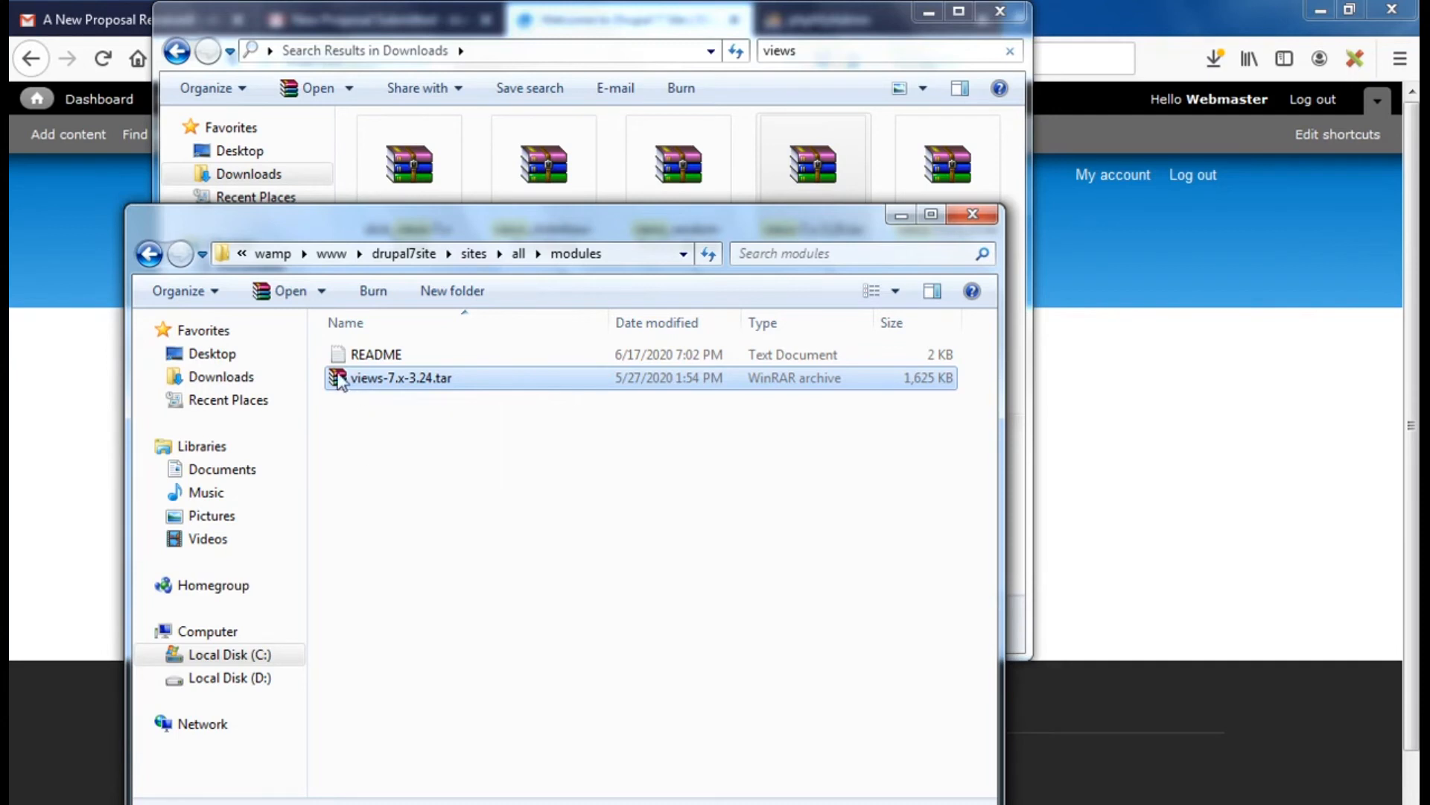
Extract views-7.x-3.24.tar into modules, delete the tar, and return to Firefox
right_click(339, 380)
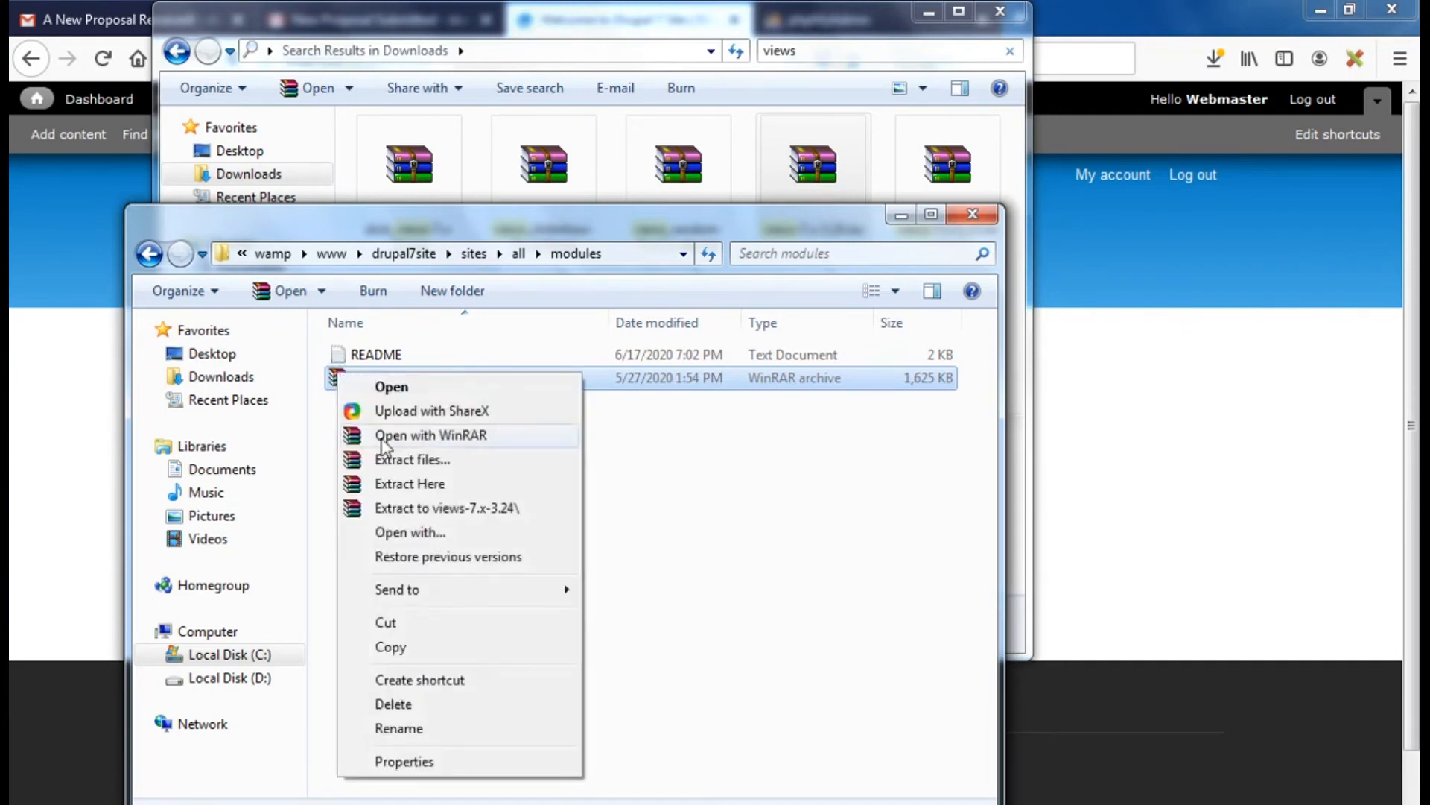
left_click(410, 483)
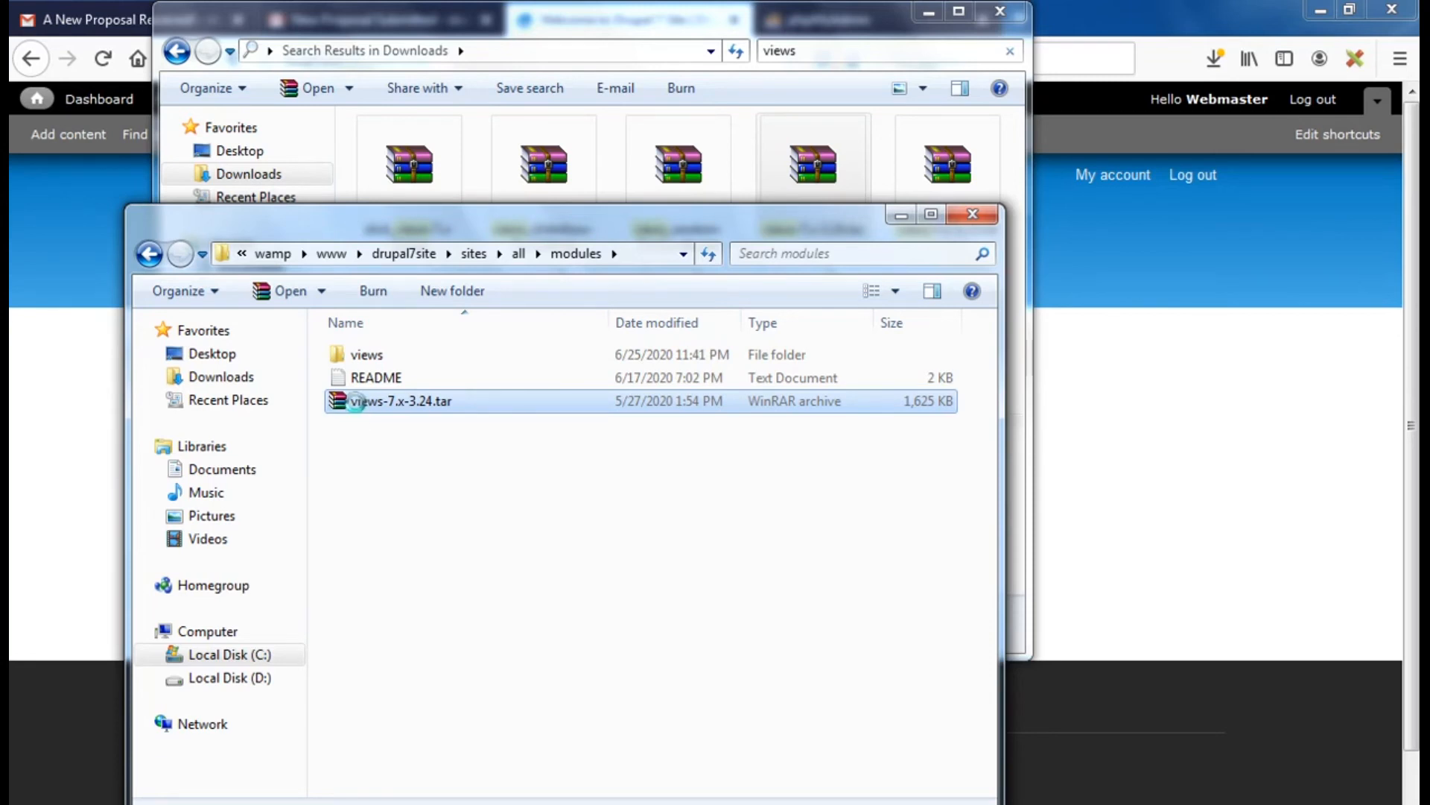
right_click(358, 404)
left_click(426, 735)
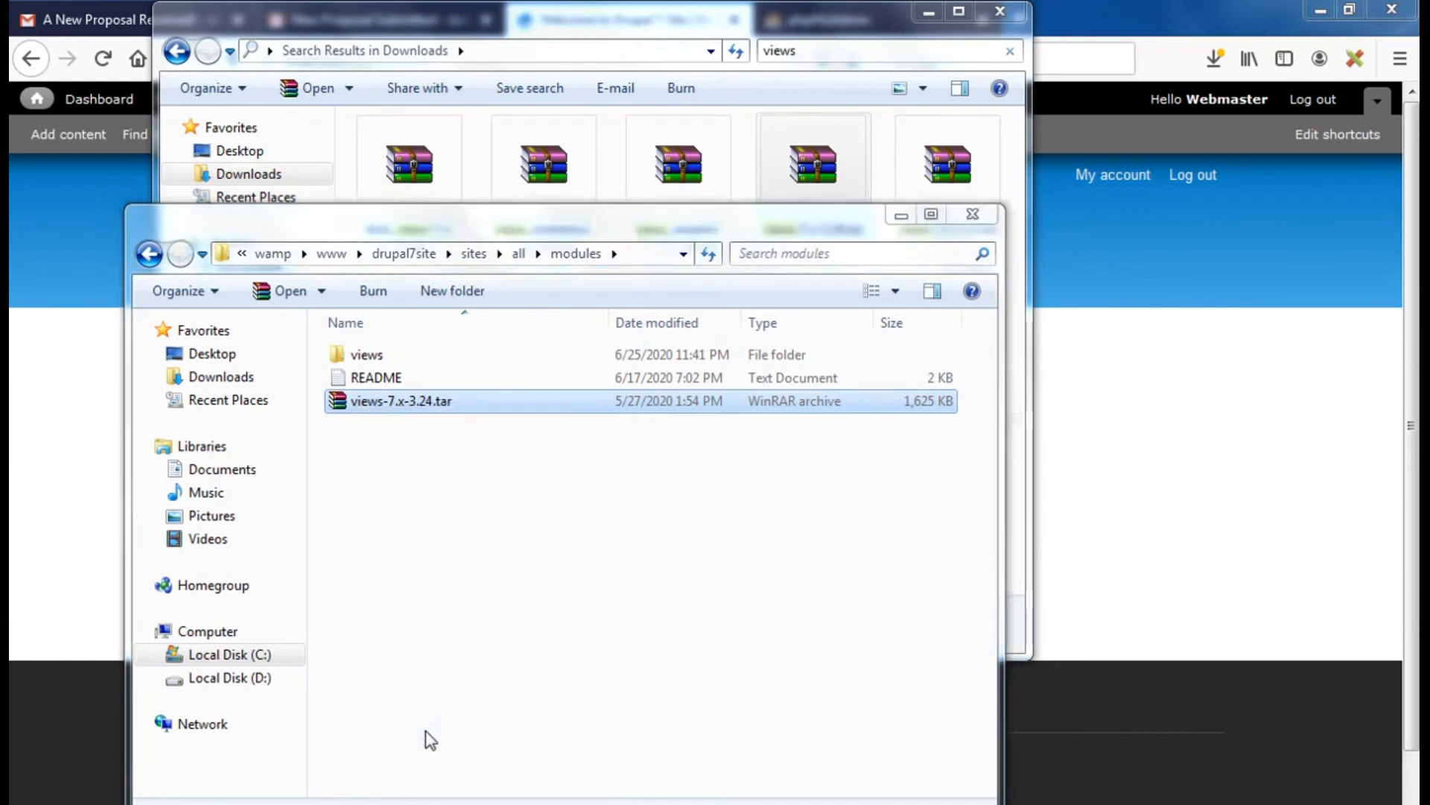
left_click(815, 516)
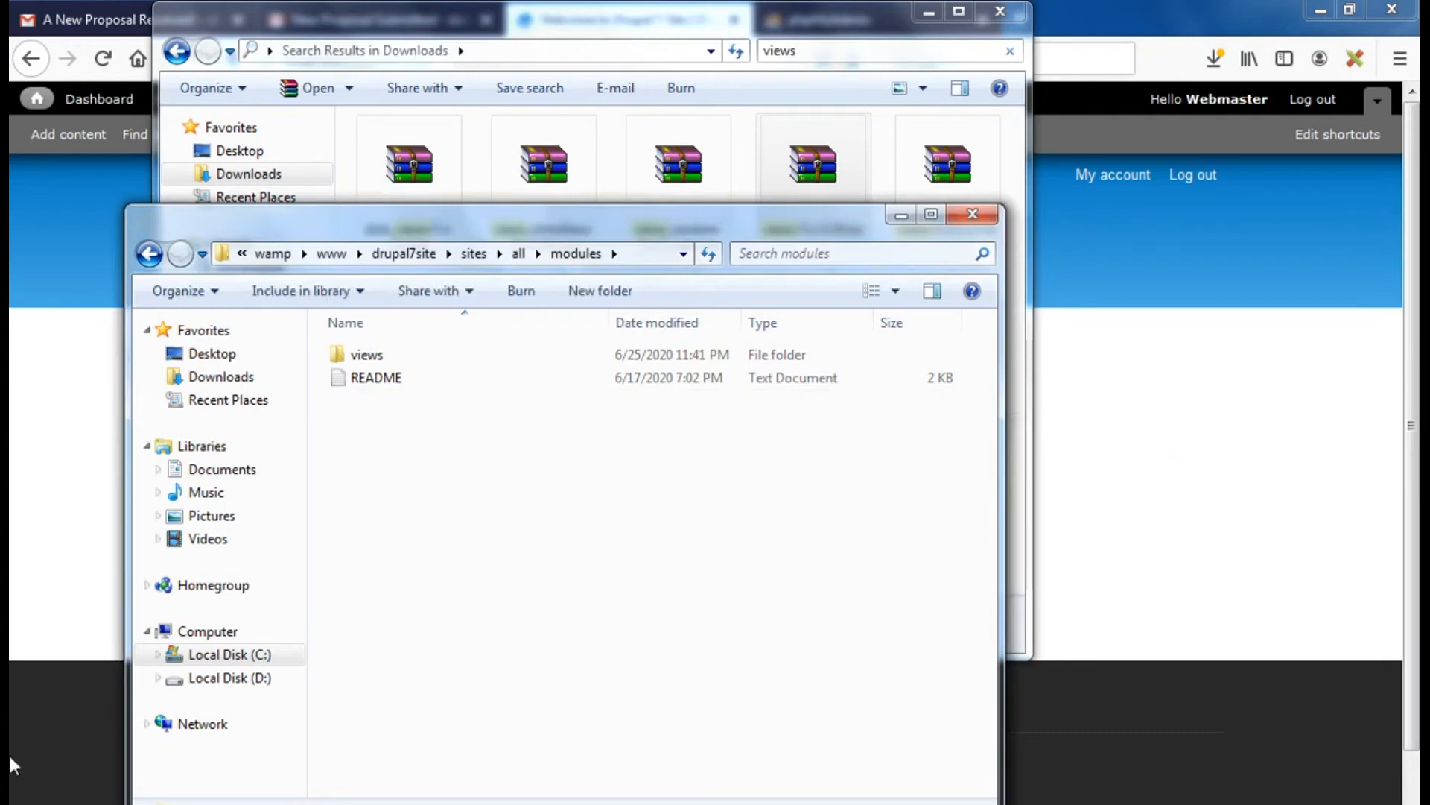
left_click(82, 803)
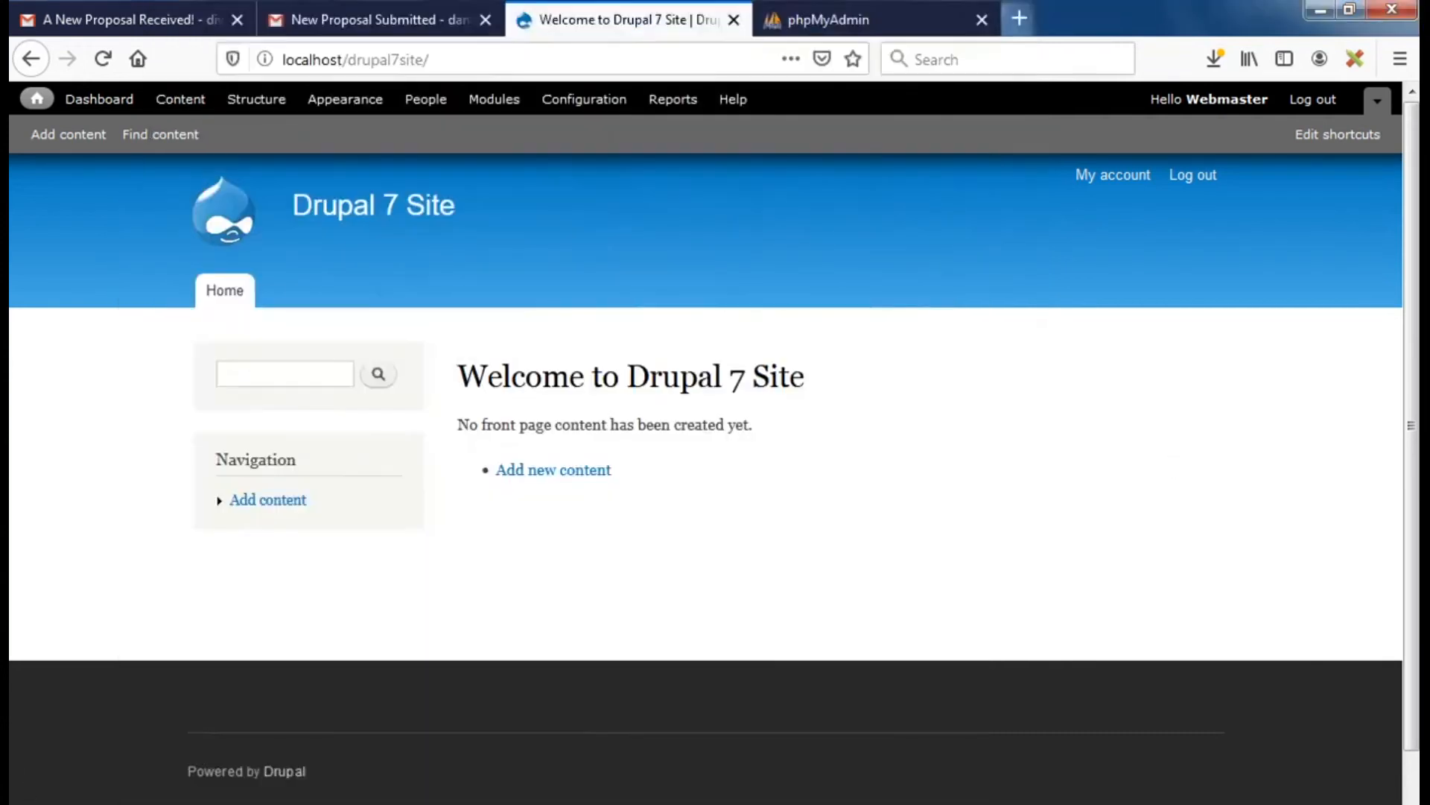
Open Modules, scroll to the Views section, and highlight its missing Ctools requirement
left_click(495, 100)
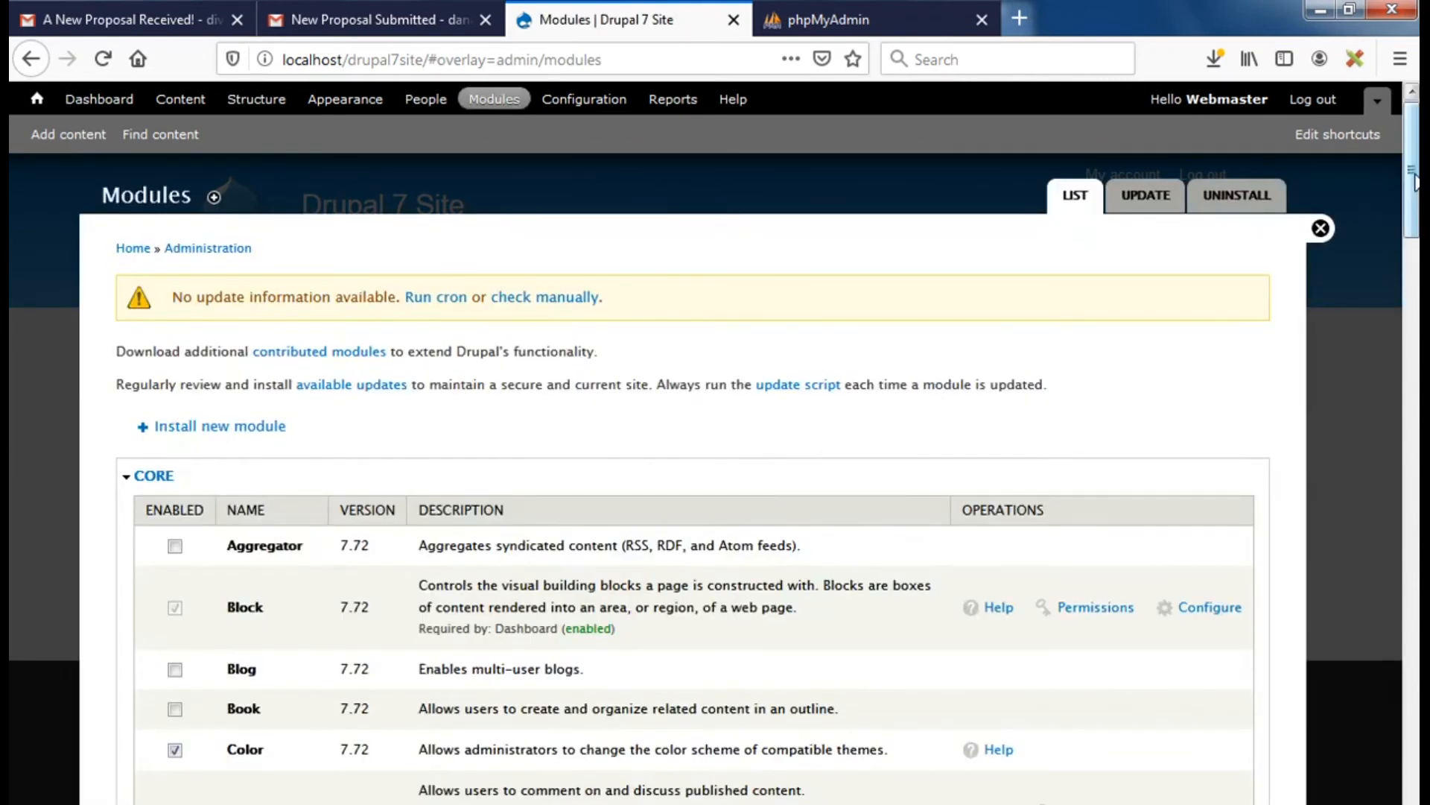
left_click_drag(1415, 182, 1414, 759)
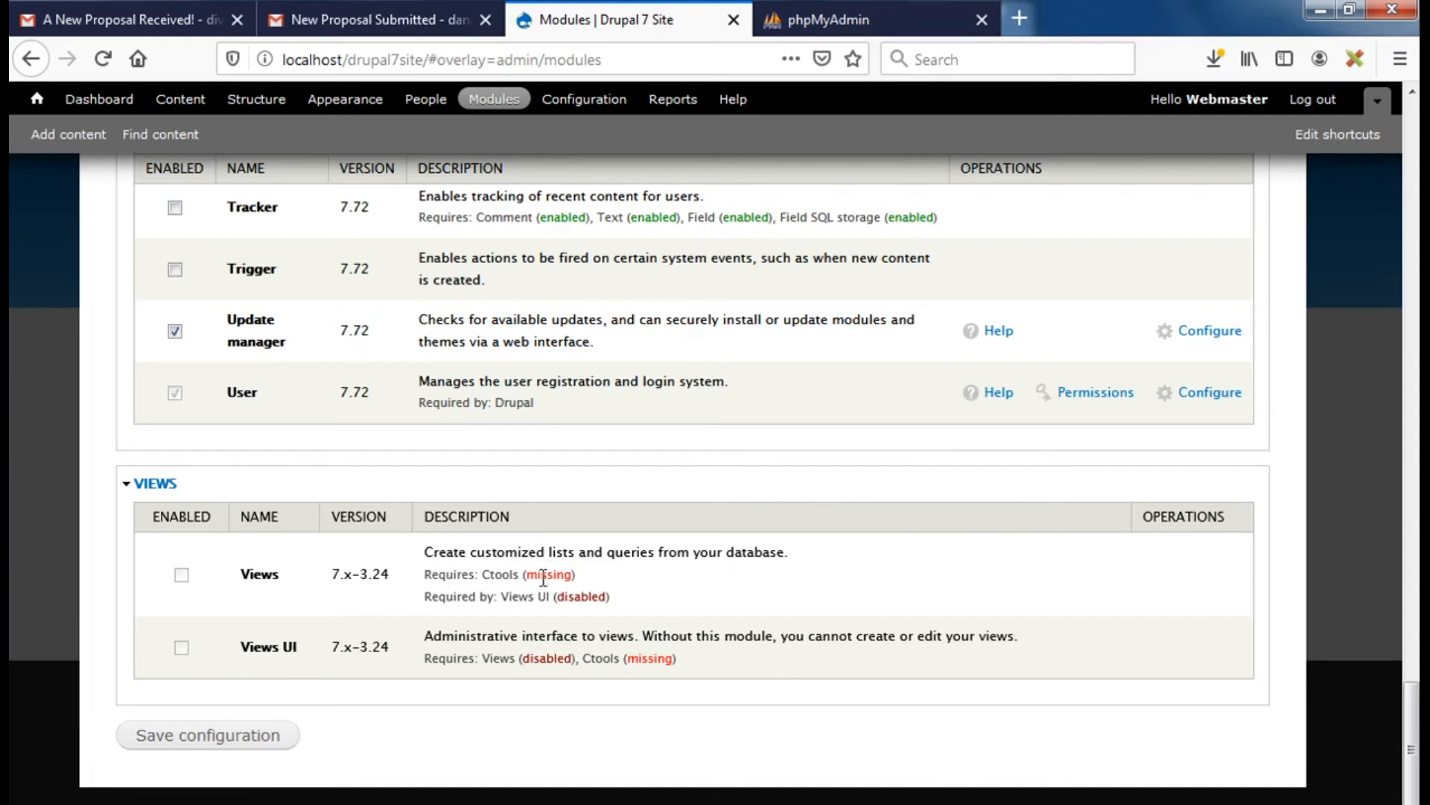
left_click_drag(485, 575, 519, 570)
Search Downloads for 'ctools' and copy the ctools-7.x-1.15.tar archive
mouse_move(328, 793)
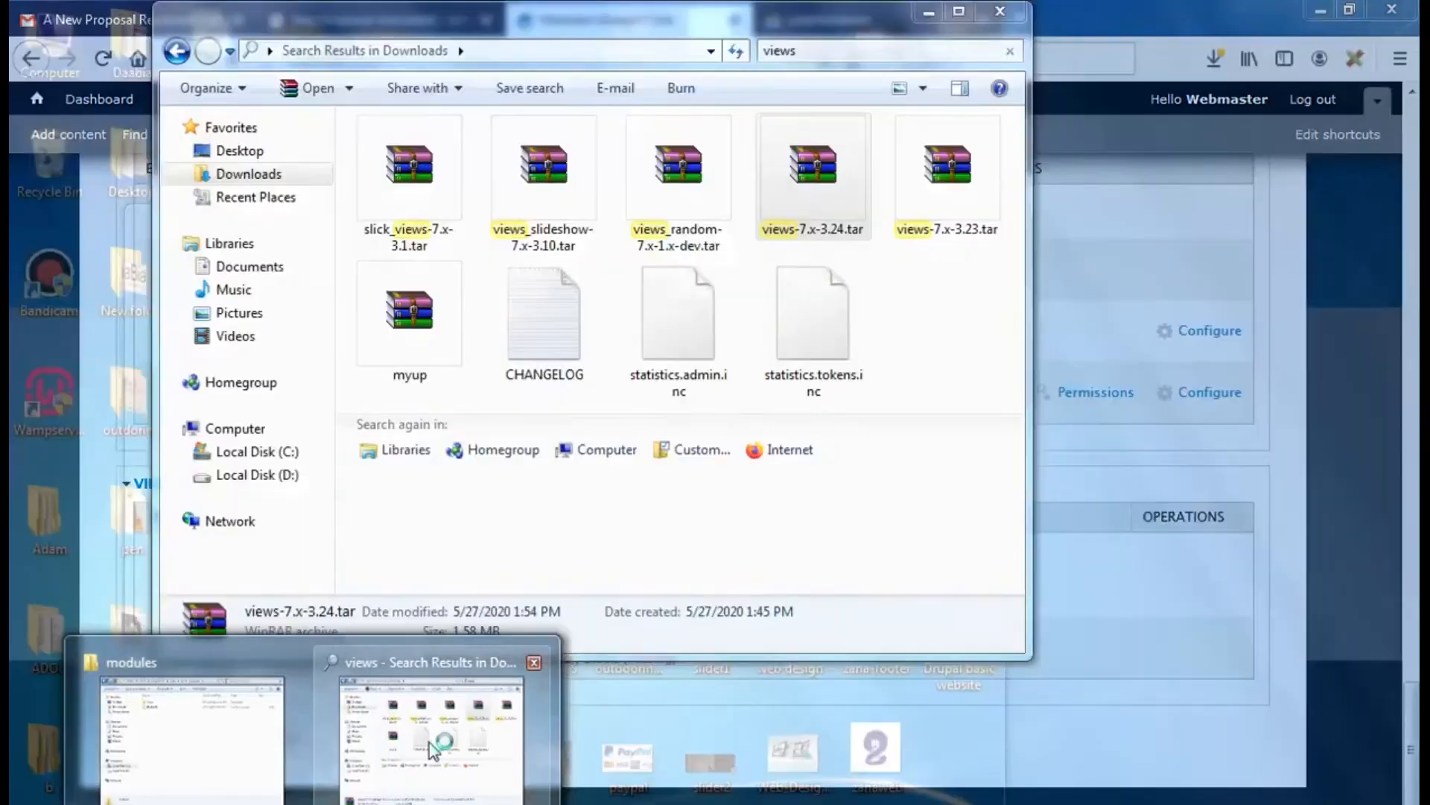
left_click(434, 747)
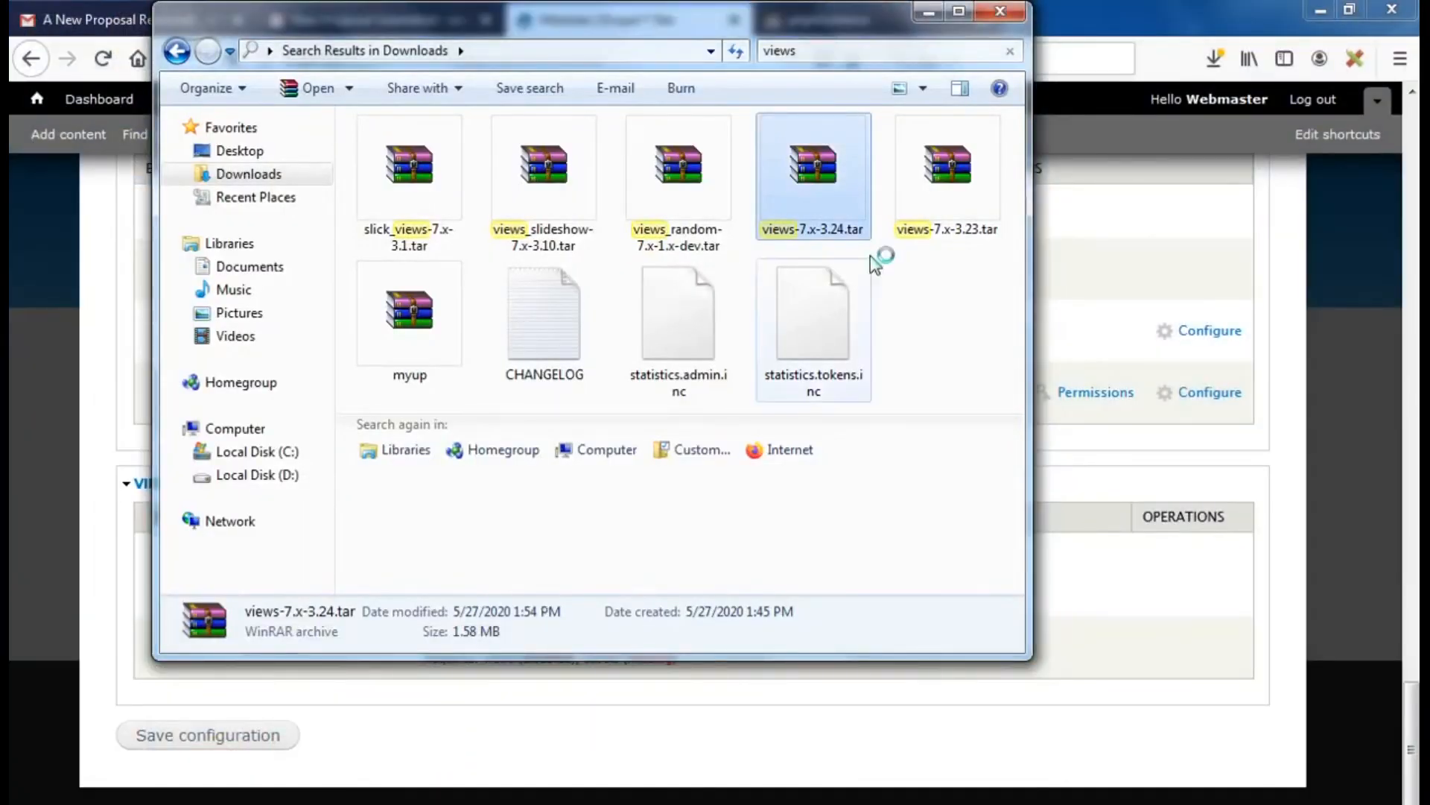
left_click(767, 51)
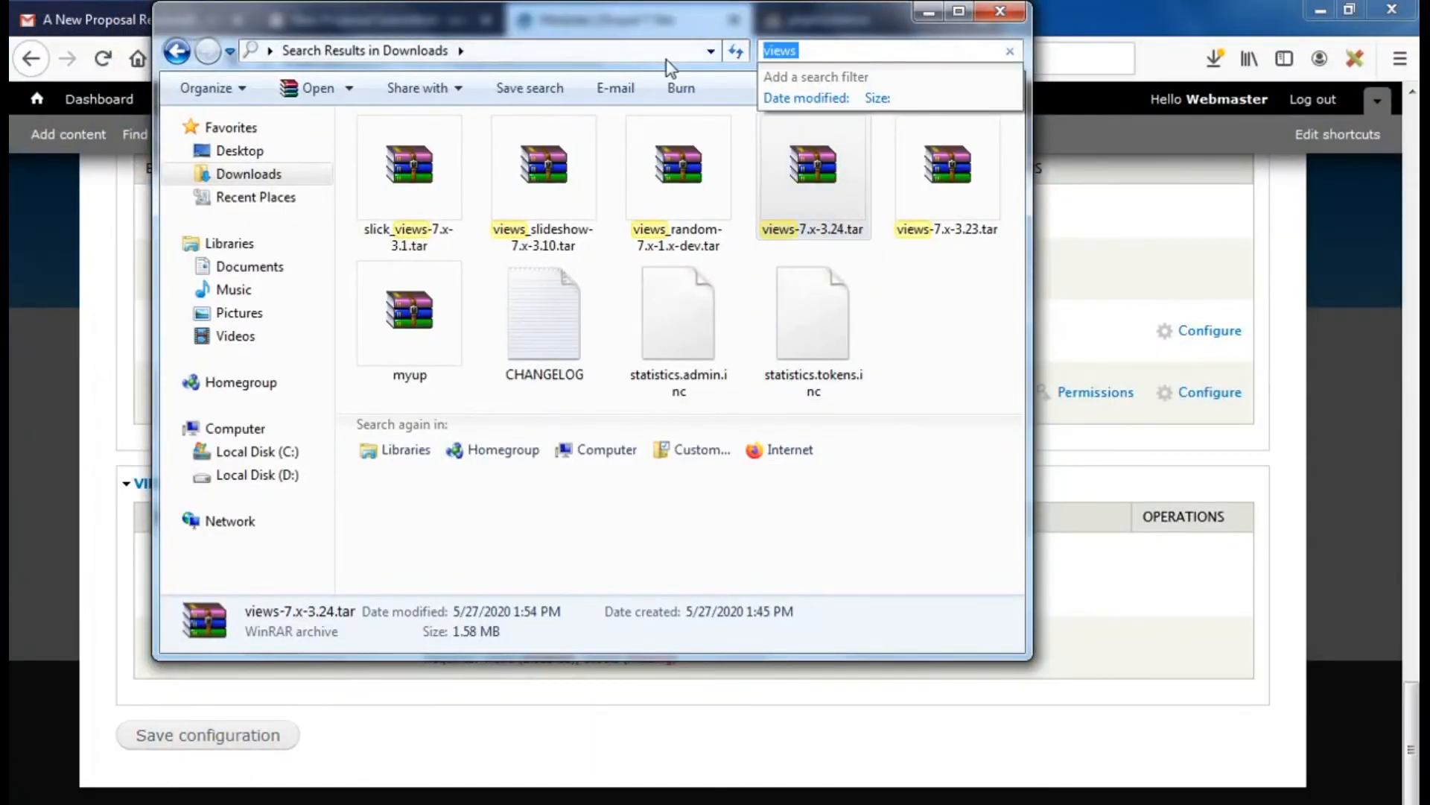
type("ct")
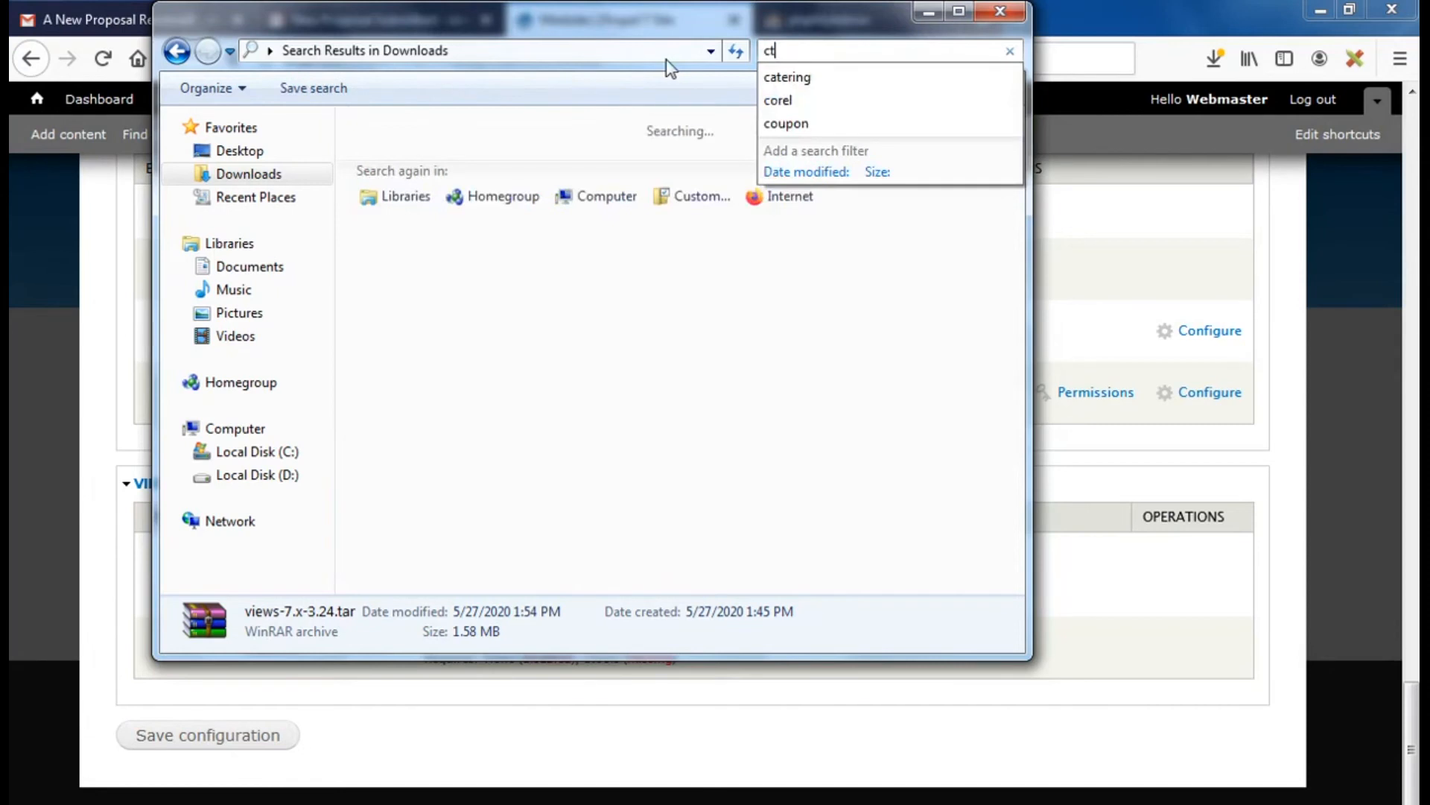
type("oo")
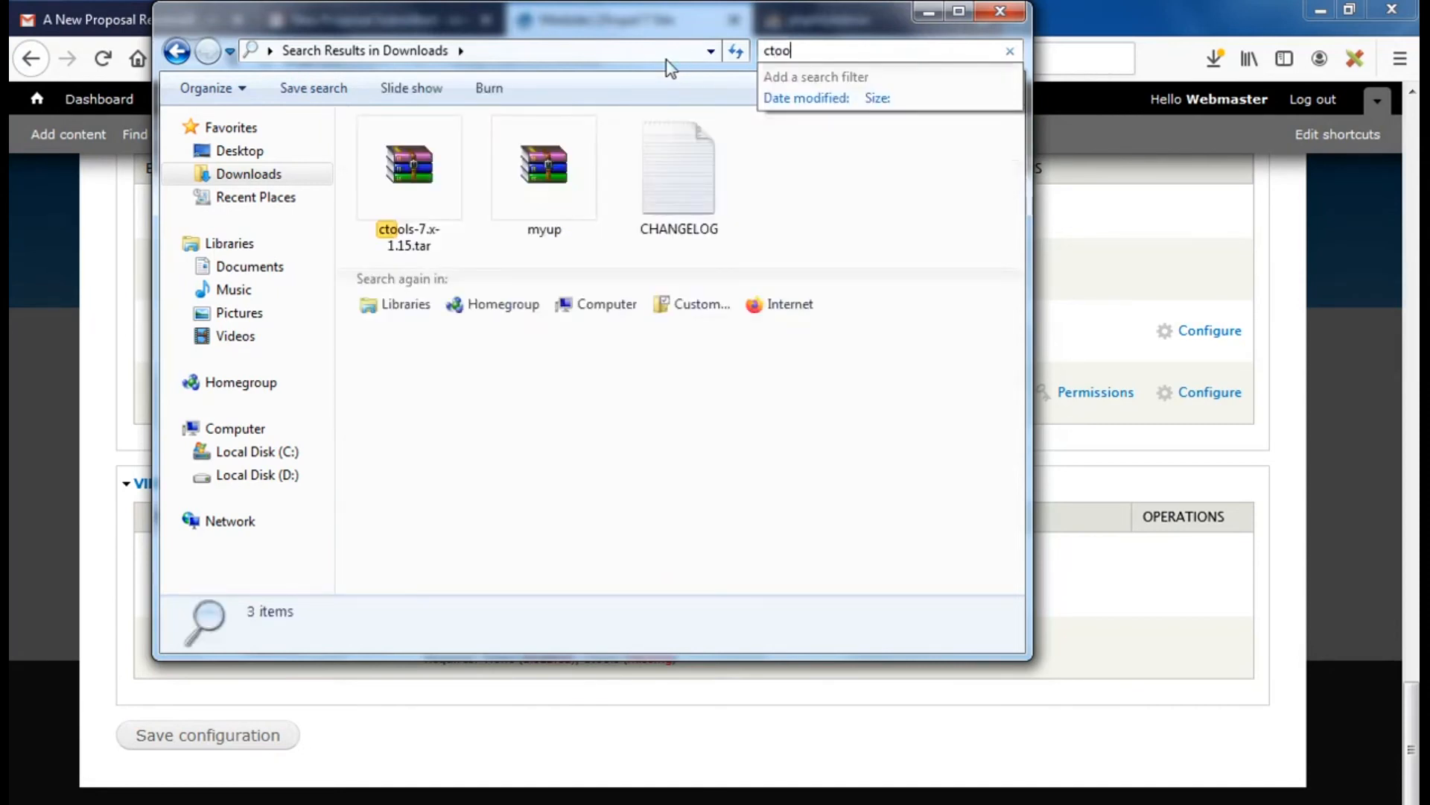
type("ls")
left_click(406, 190)
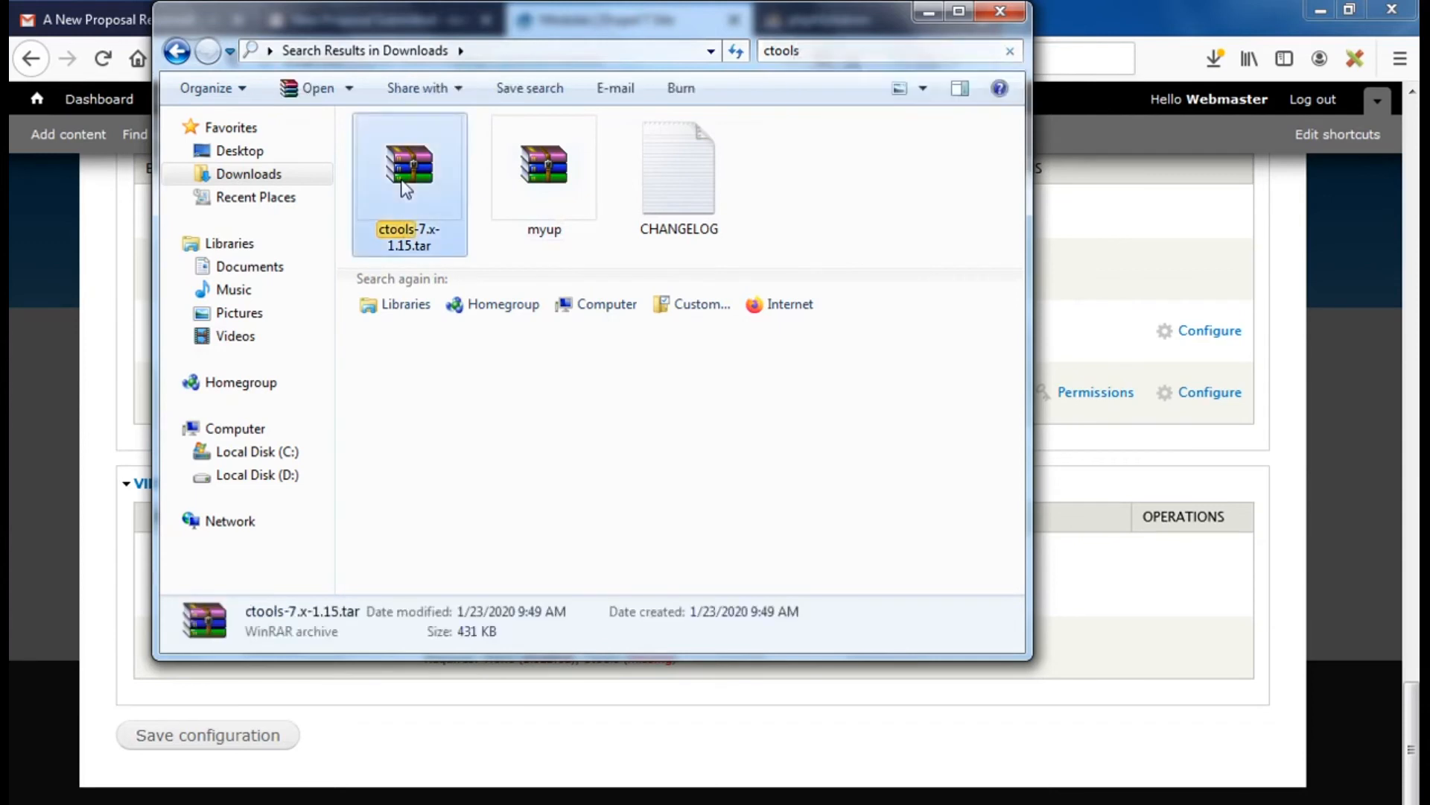
right_click(403, 181)
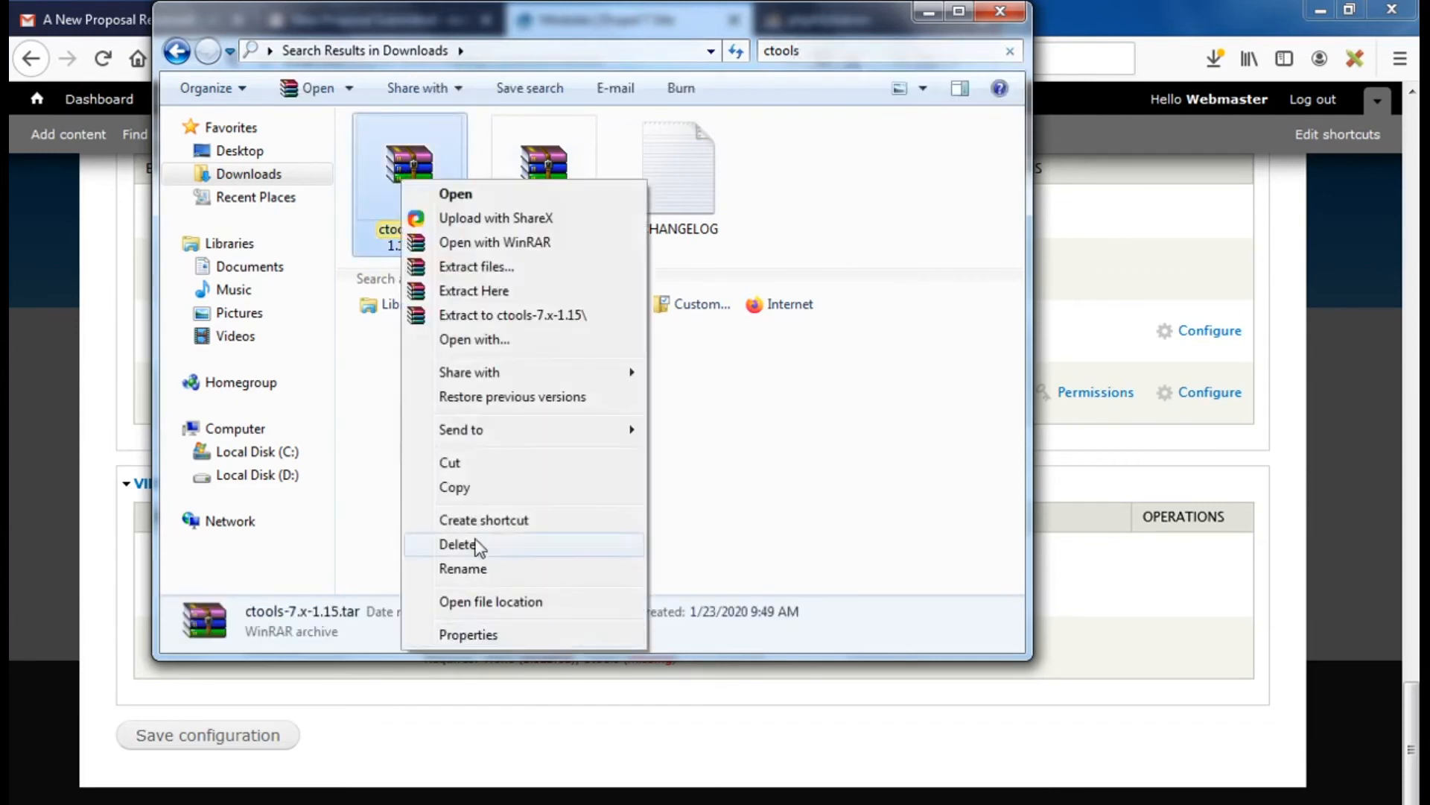
left_click(459, 487)
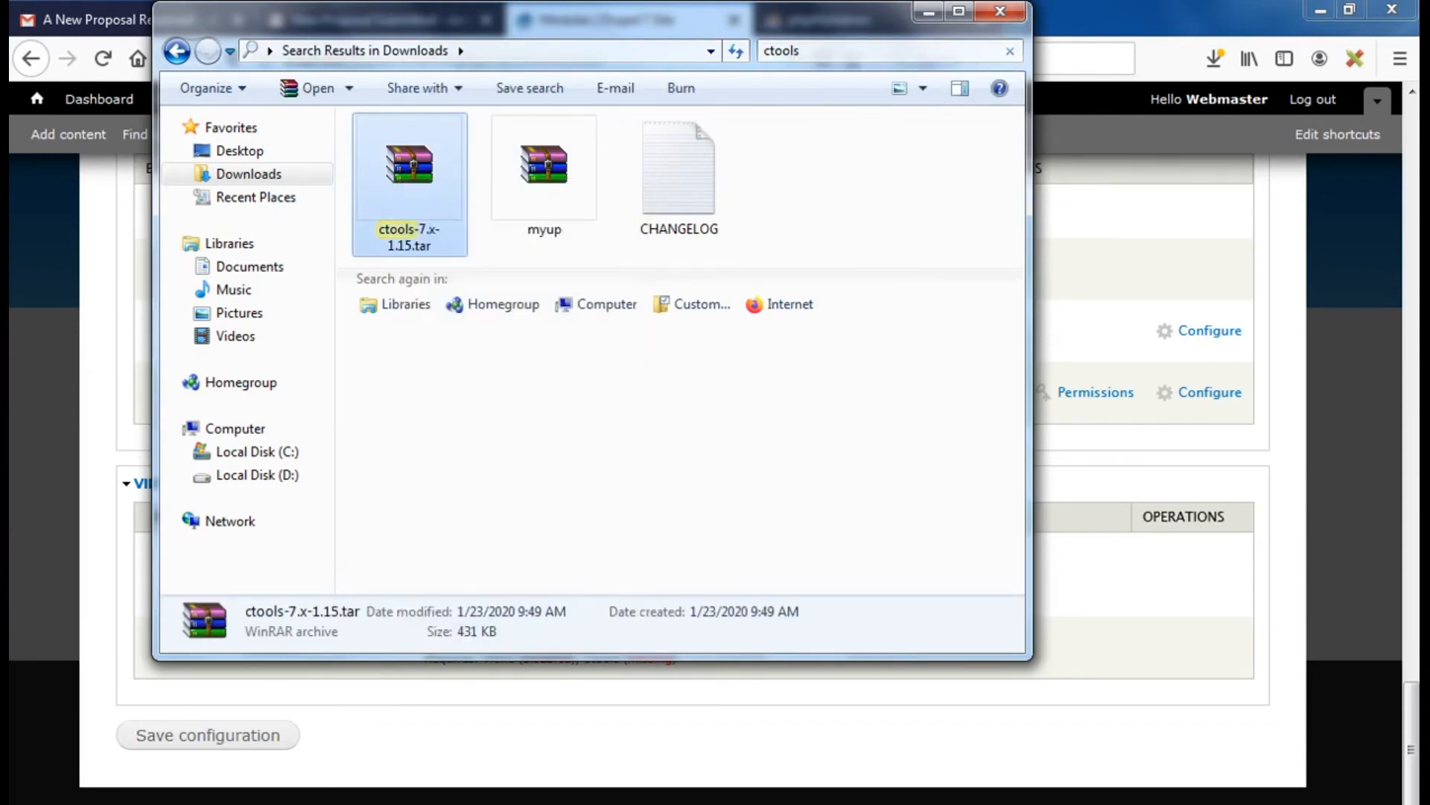
Paste the ctools archive into modules and extract it there
left_click(211, 754)
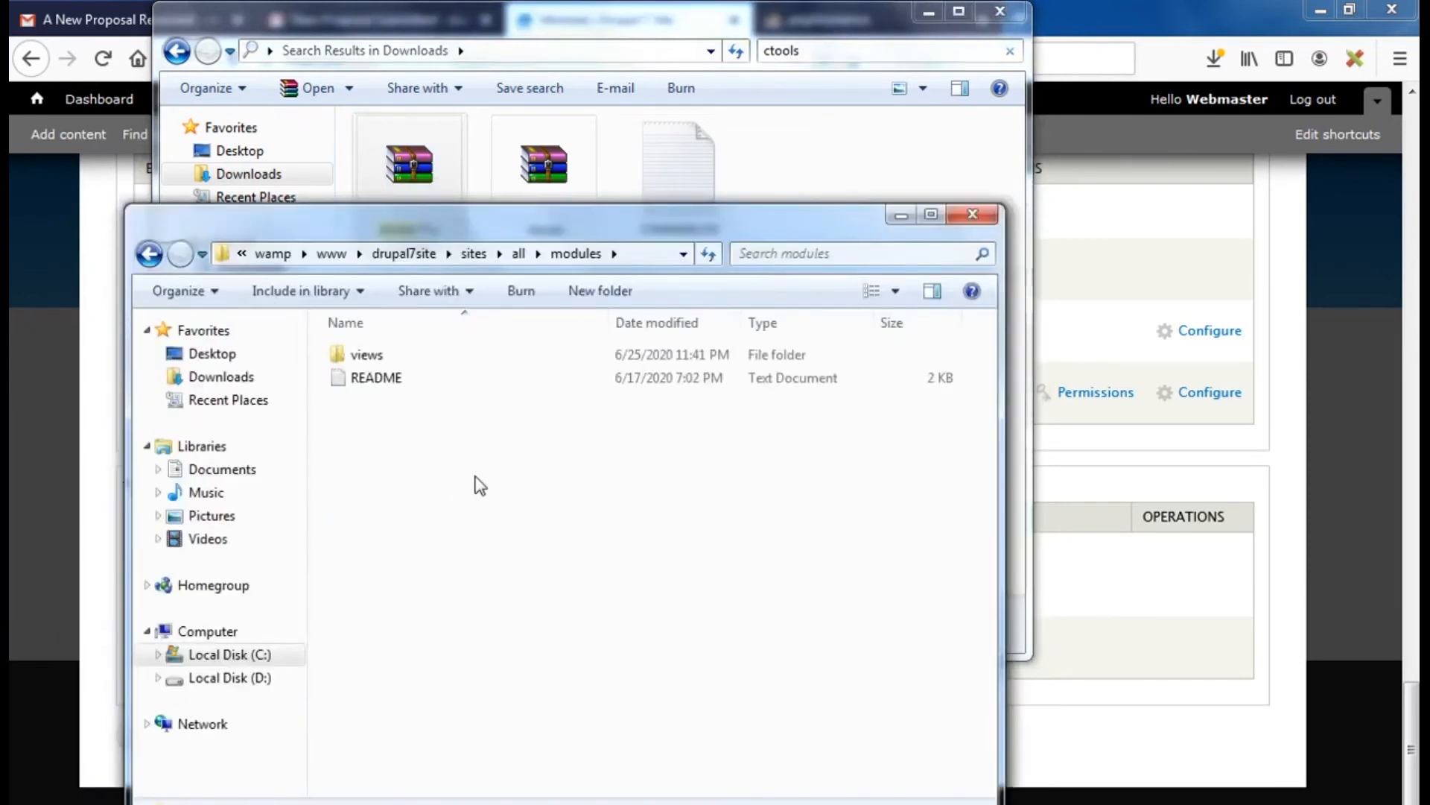
right_click(480, 486)
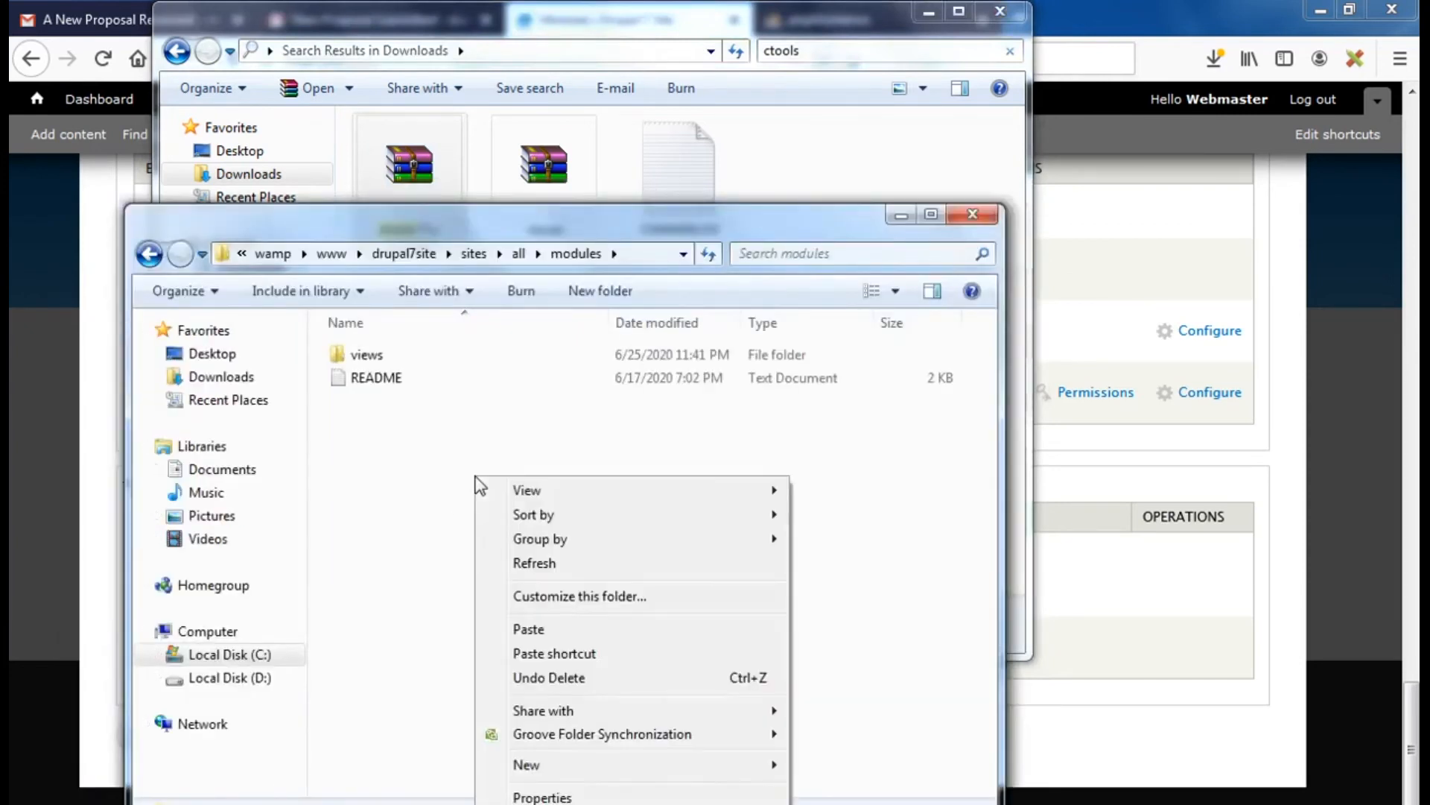
left_click(544, 628)
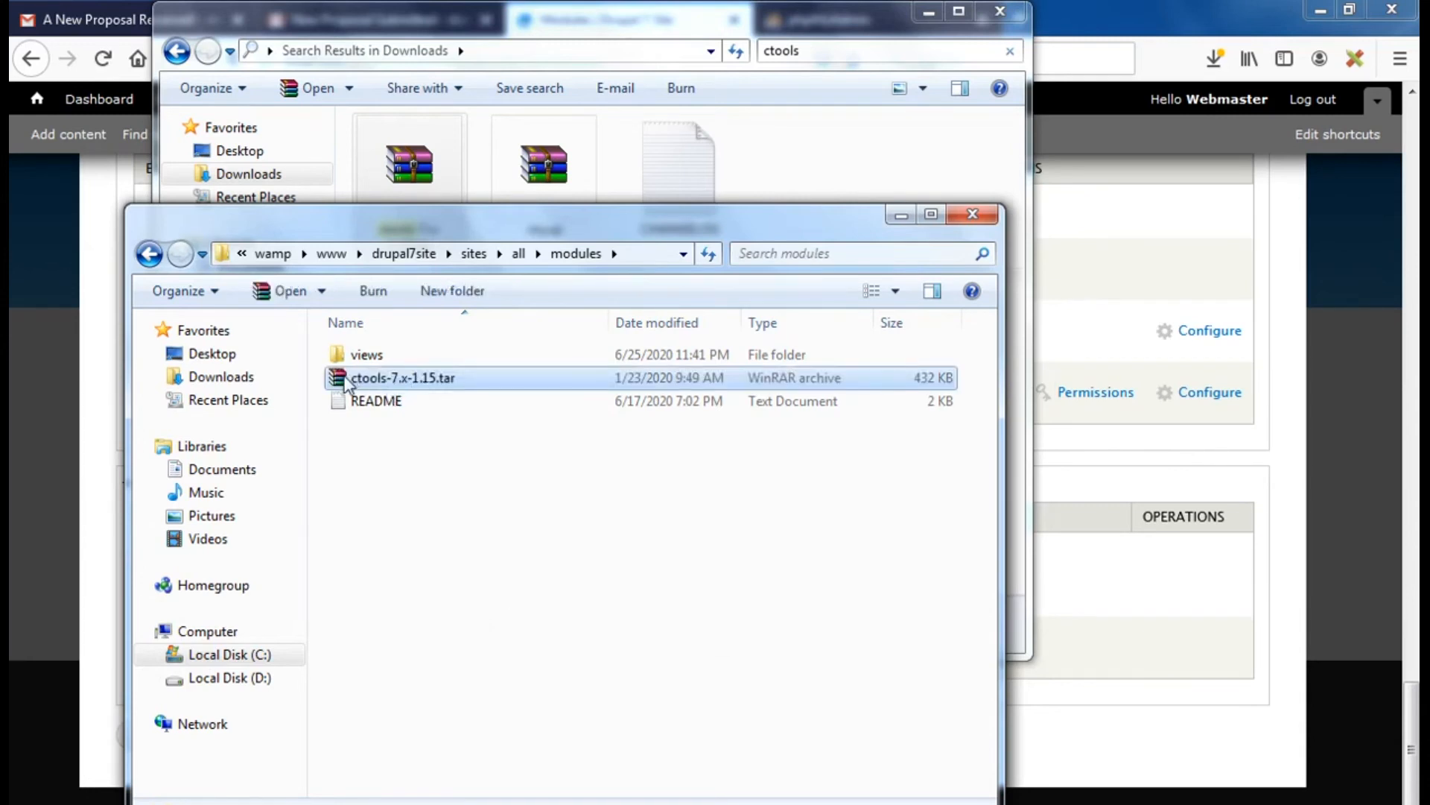
right_click(347, 383)
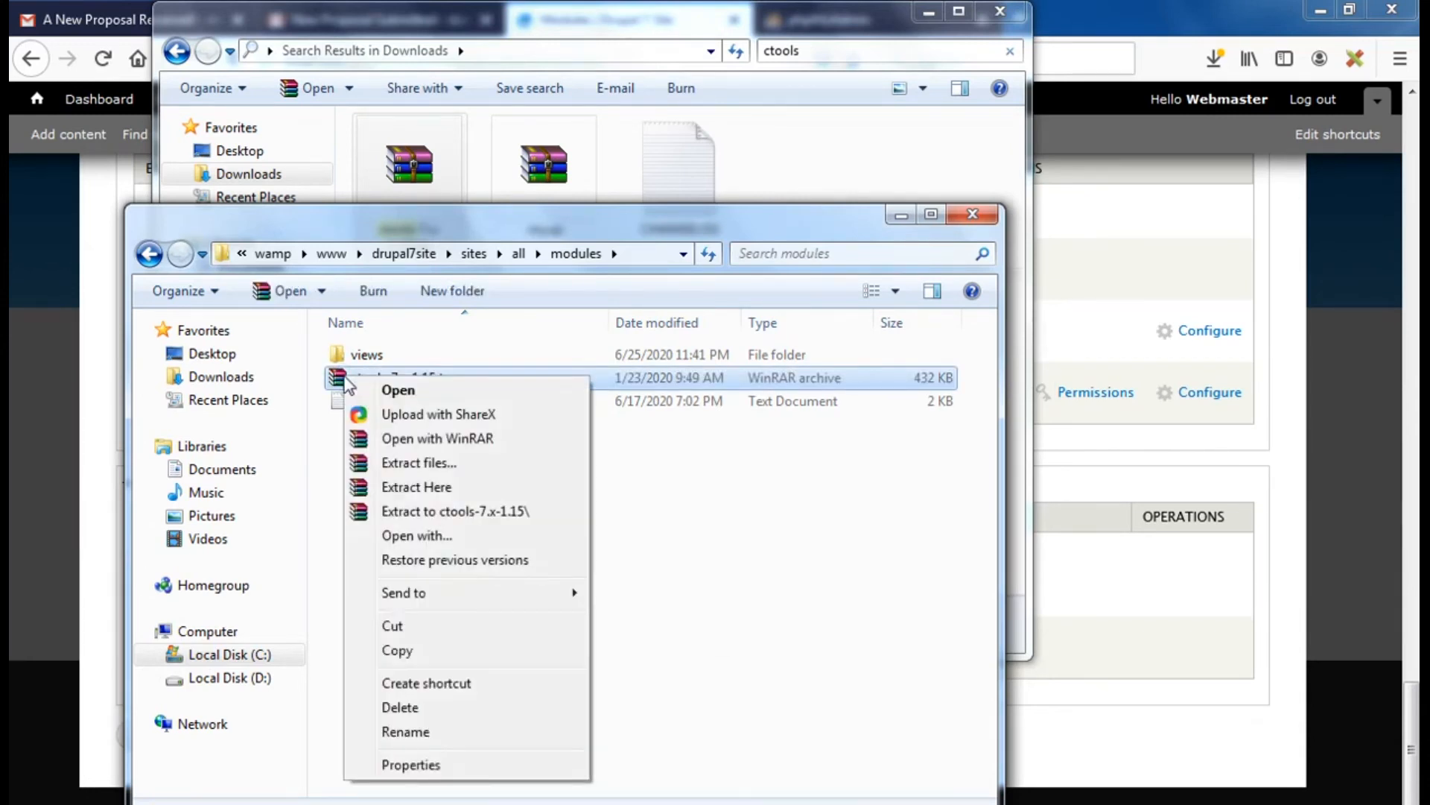
left_click(423, 487)
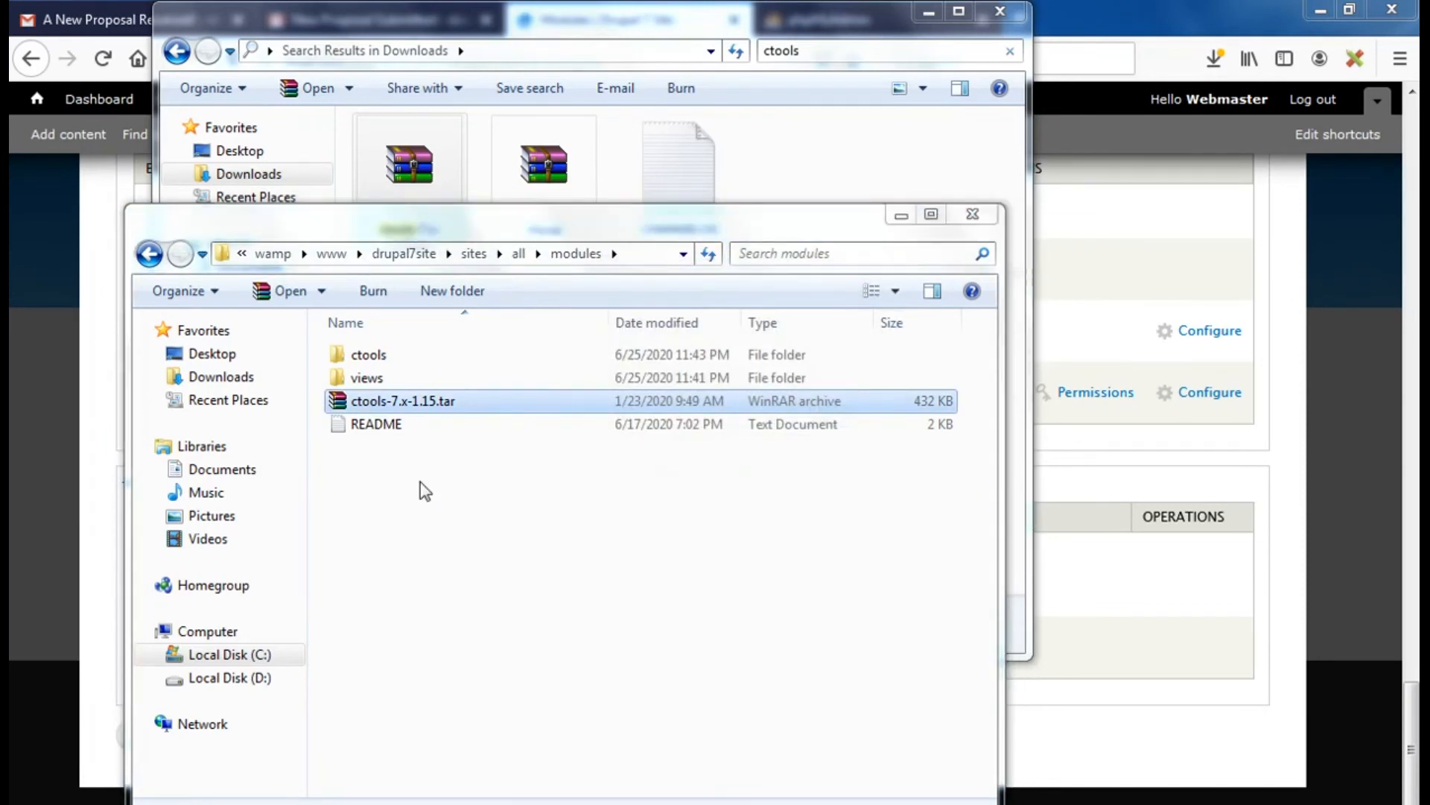
Delete the ctools tar file and return to the Drupal Modules page
key("Delete")
key("Return")
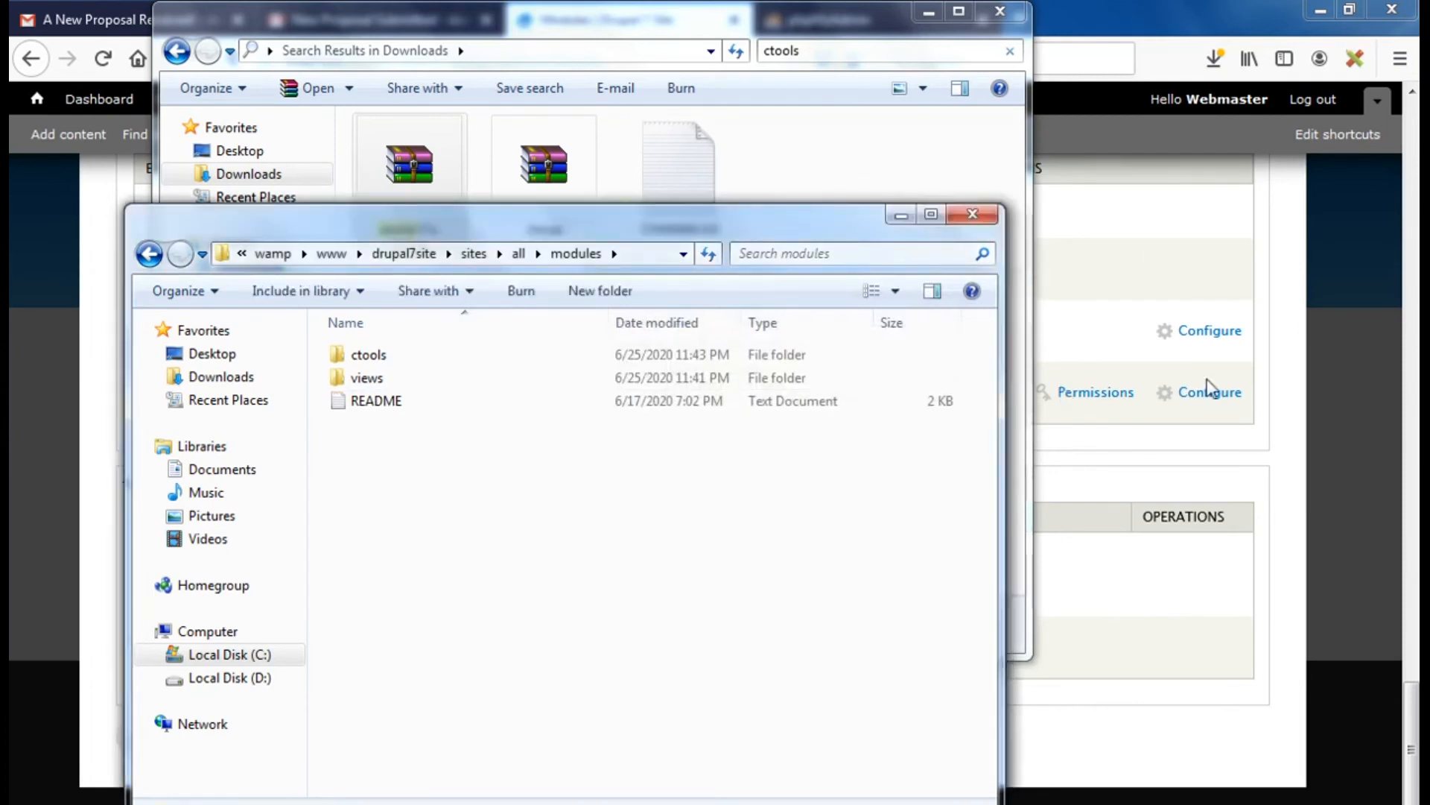
left_click(1151, 258)
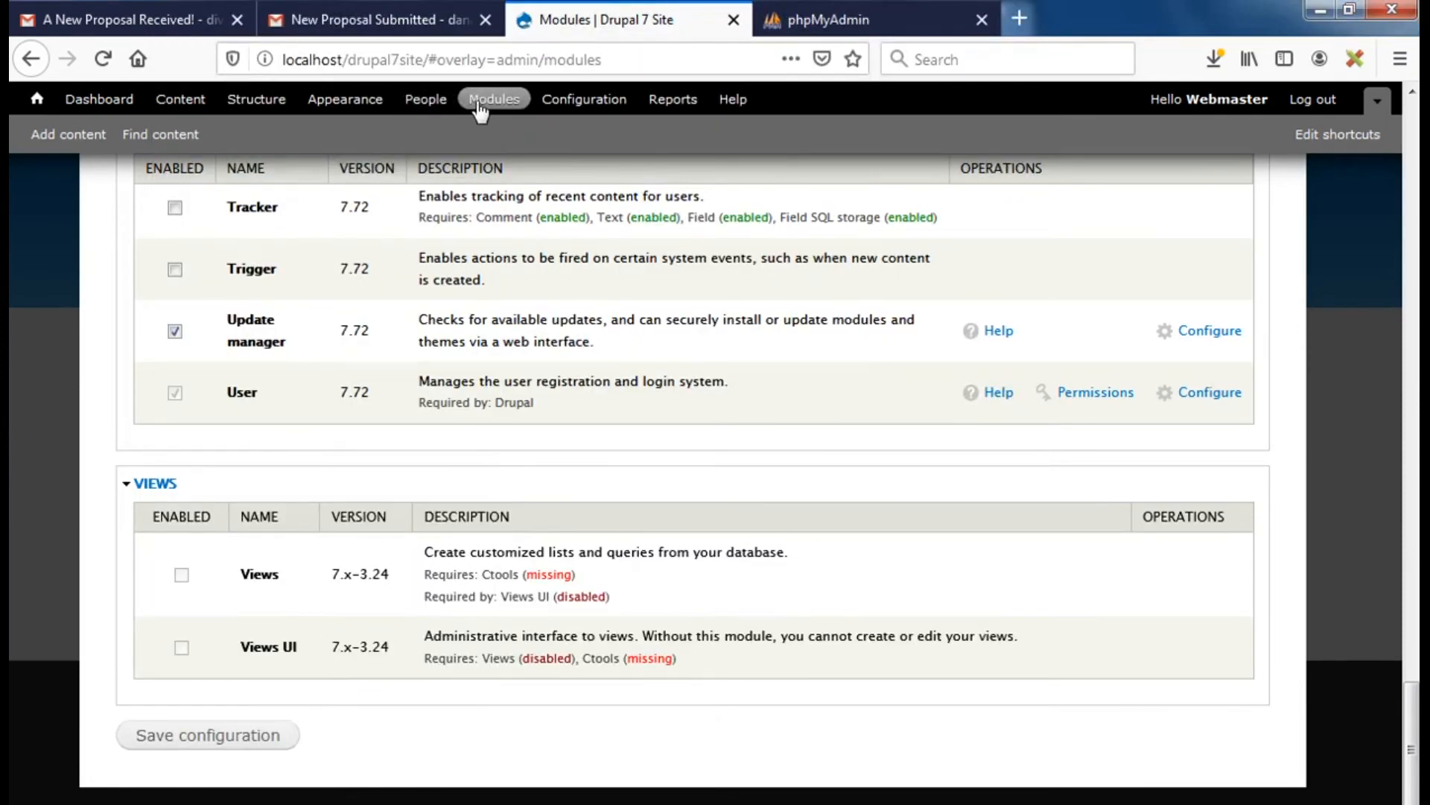
Reload Modules, enable Chaos tools and Views, and save the configuration
left_click(105, 60)
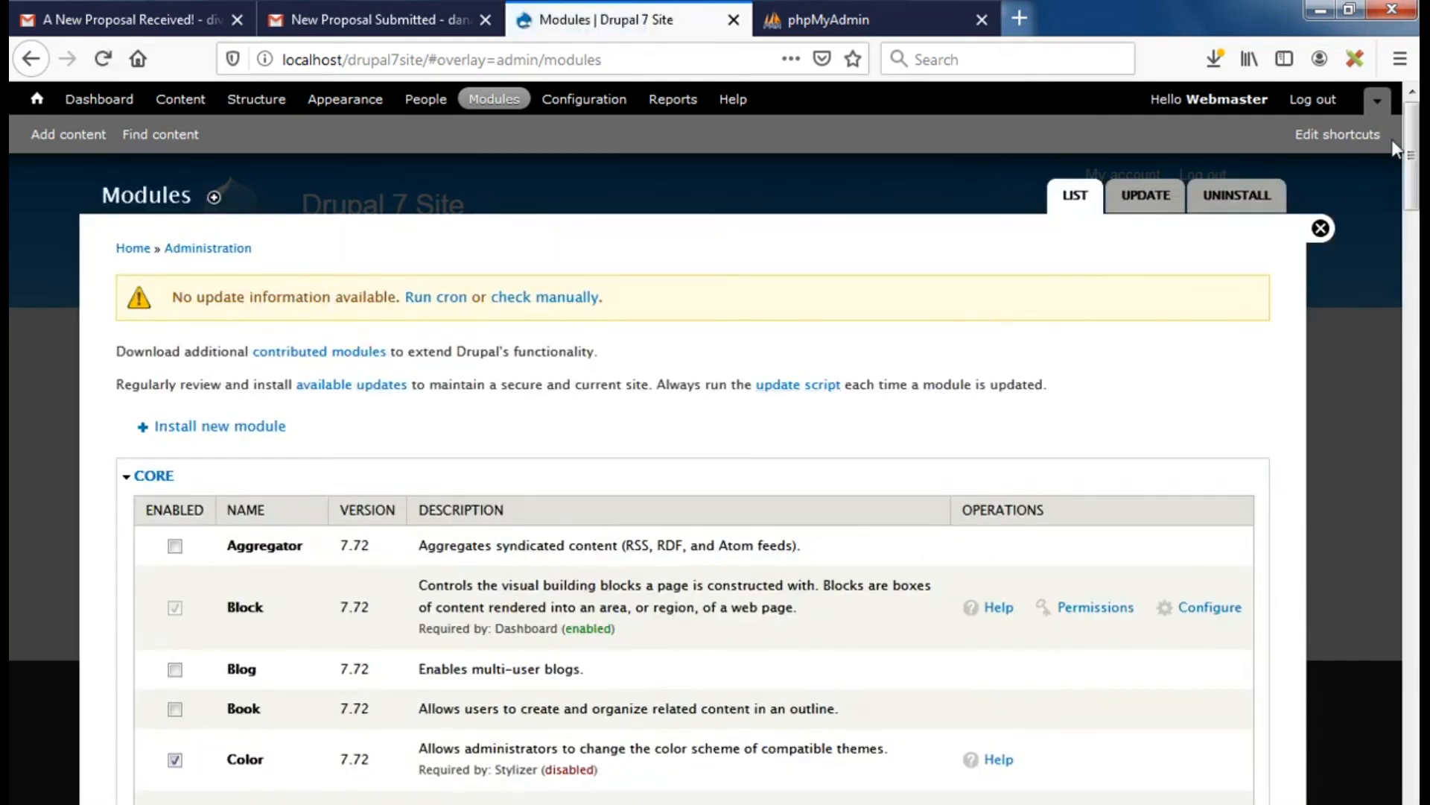
left_click_drag(1410, 158, 1404, 663)
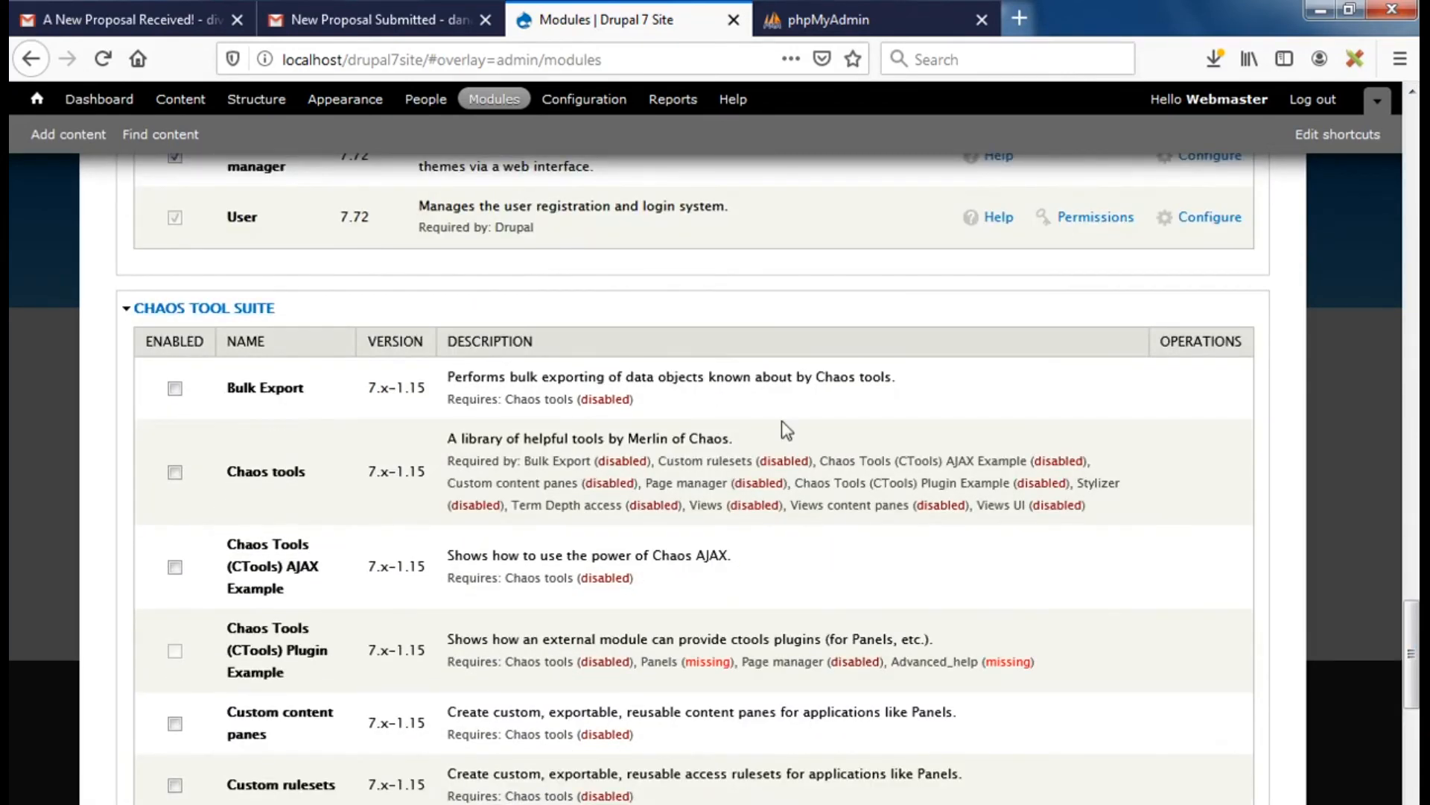
left_click(174, 472)
left_click_drag(1412, 657, 1412, 796)
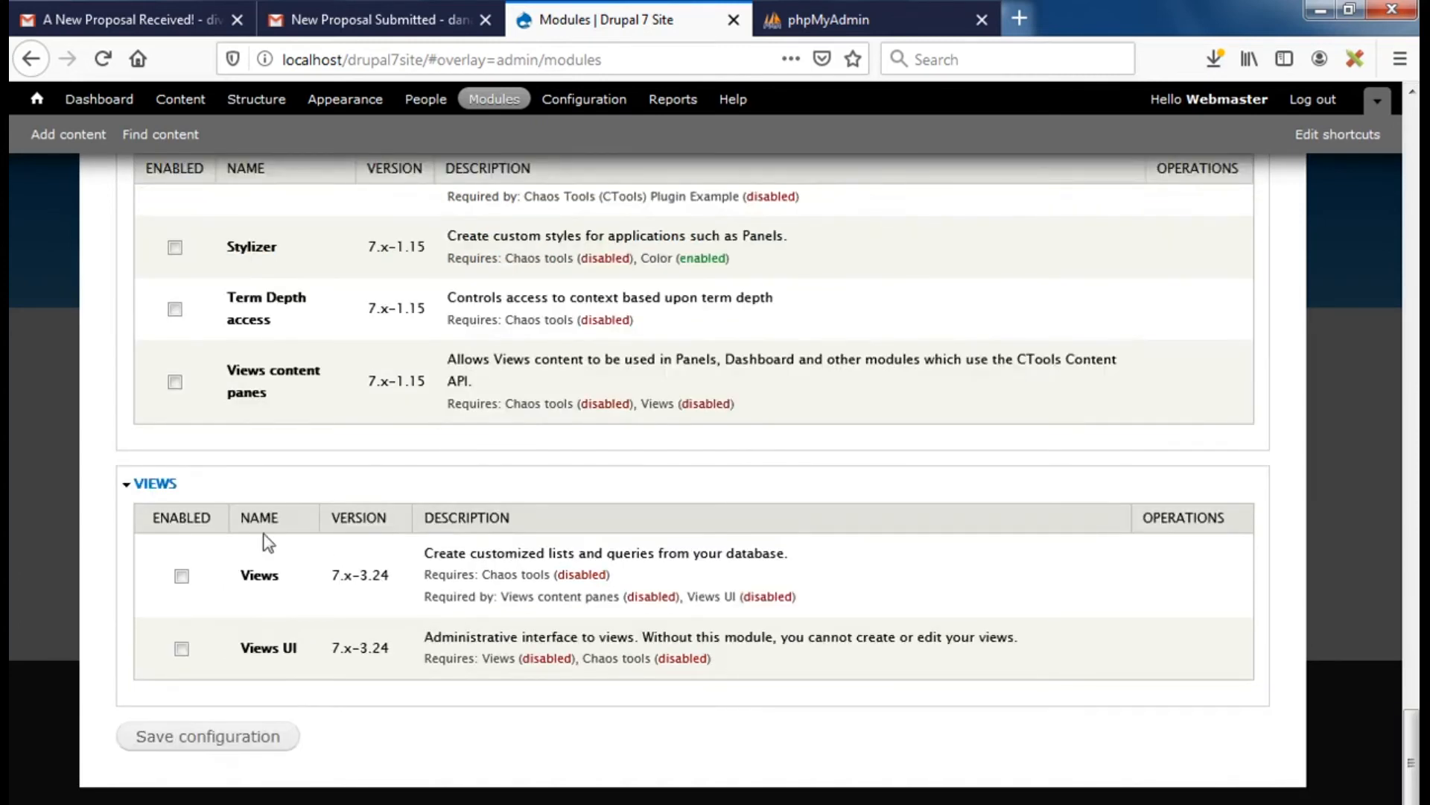
left_click(181, 577)
left_click(193, 740)
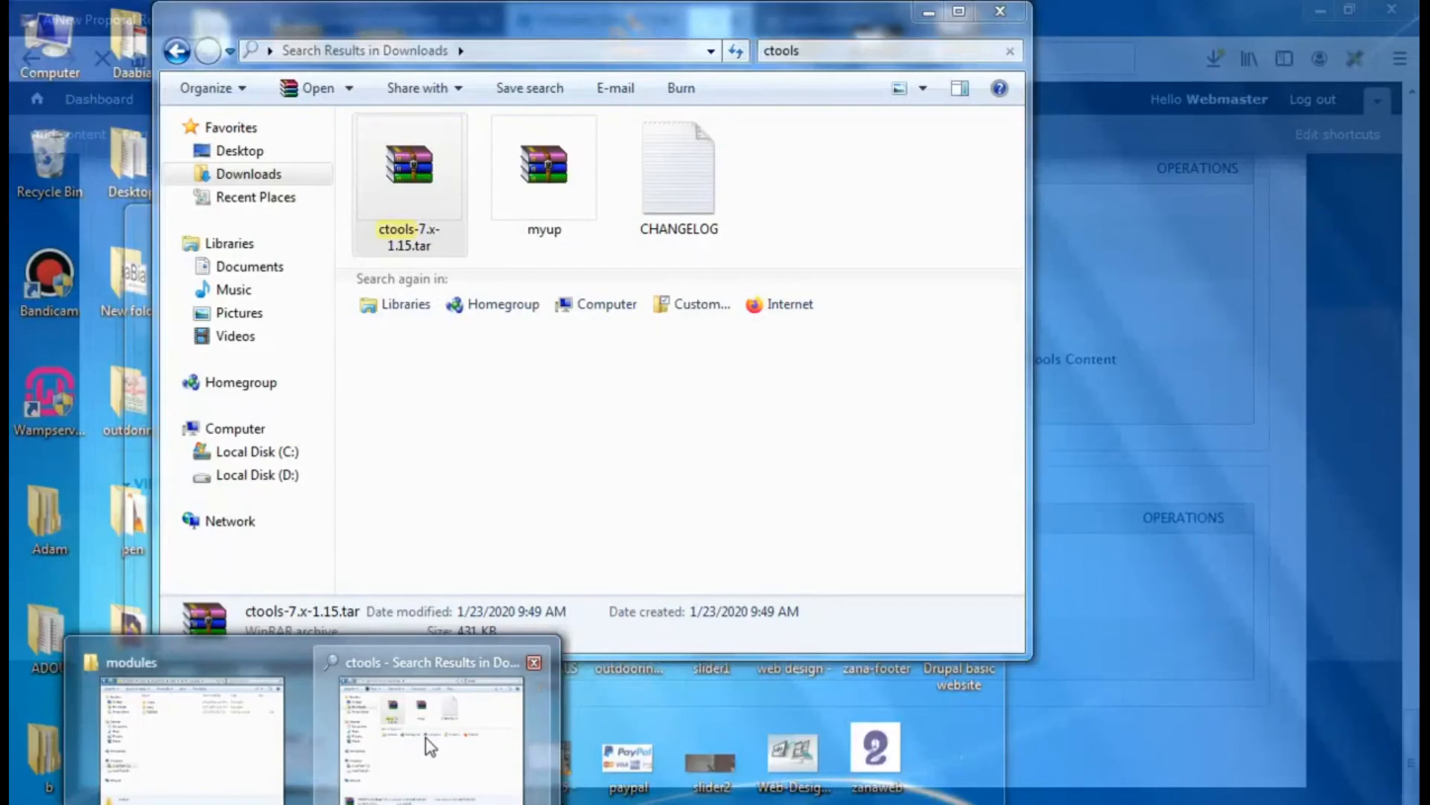
Search Downloads for 'views' and copy views_slideshow-7.x-3.10.tar
left_click(428, 745)
left_click(820, 52)
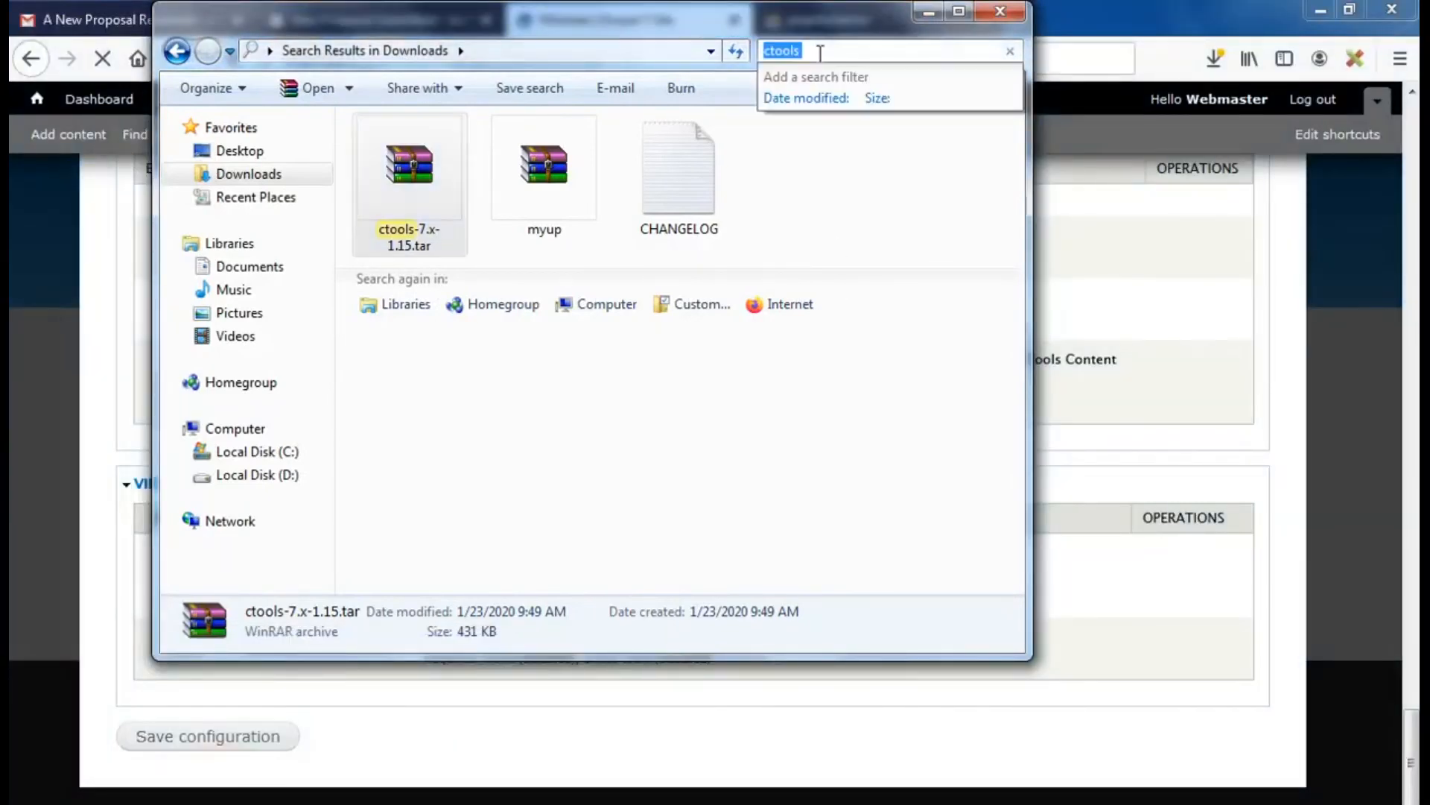
type("views")
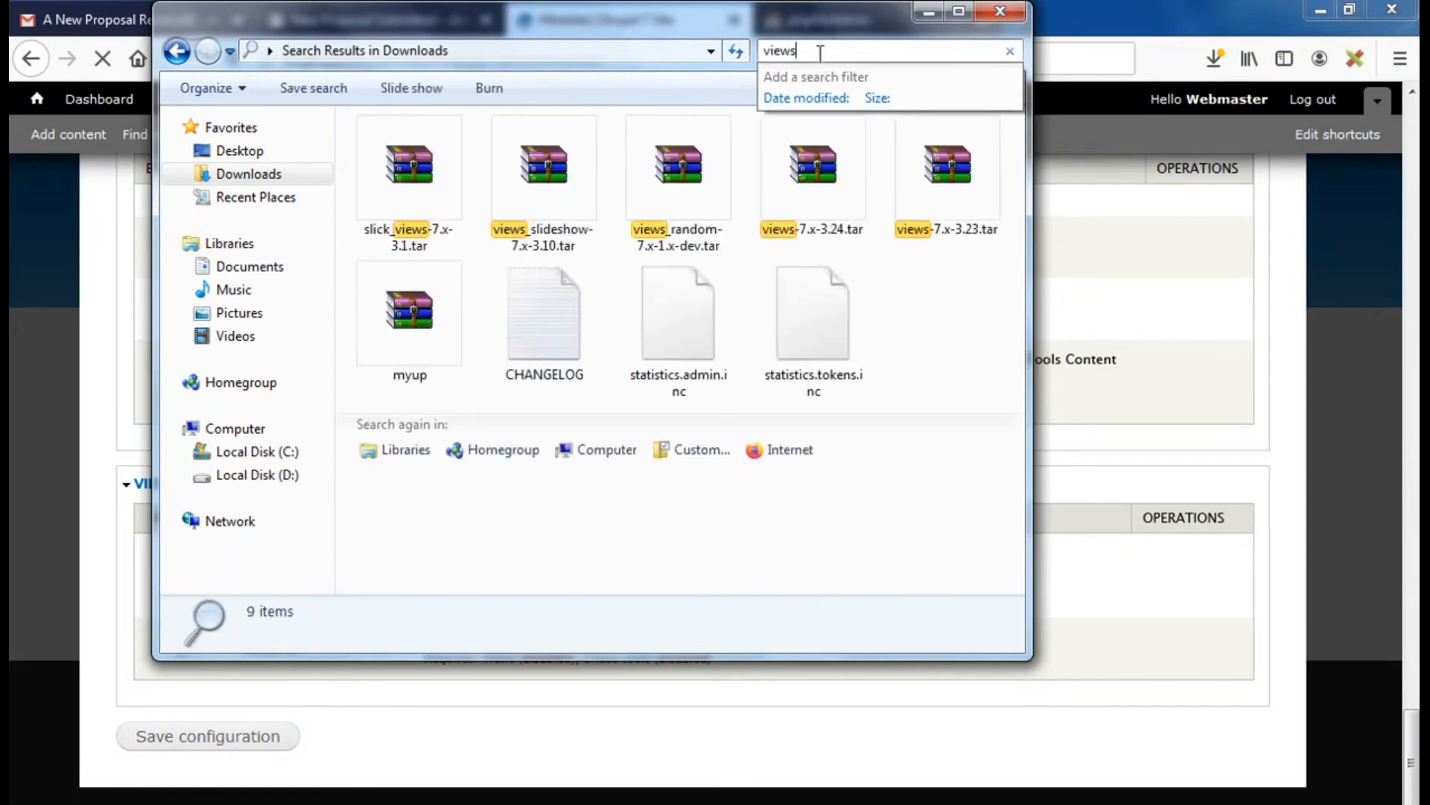
left_click(538, 187)
right_click(535, 181)
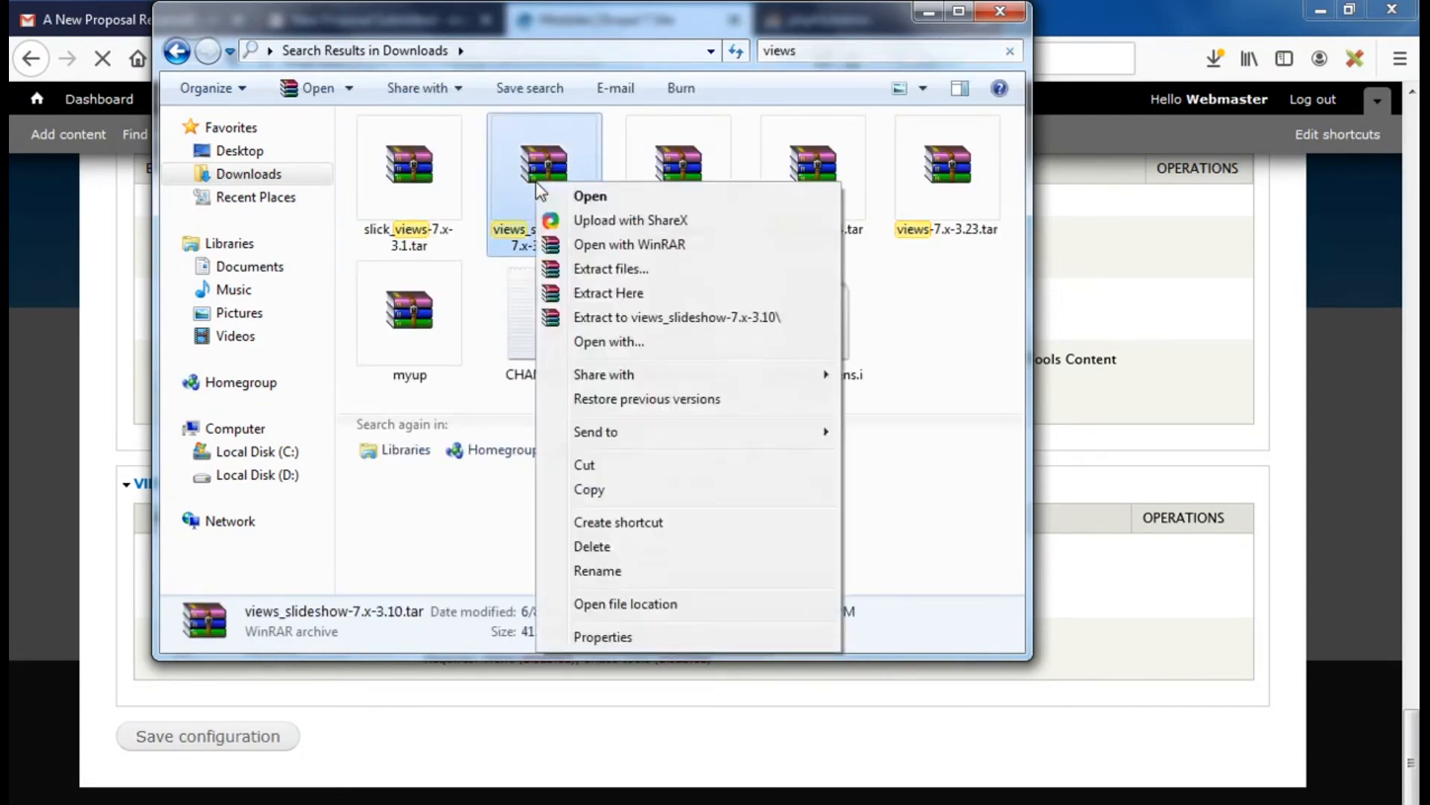
left_click(604, 491)
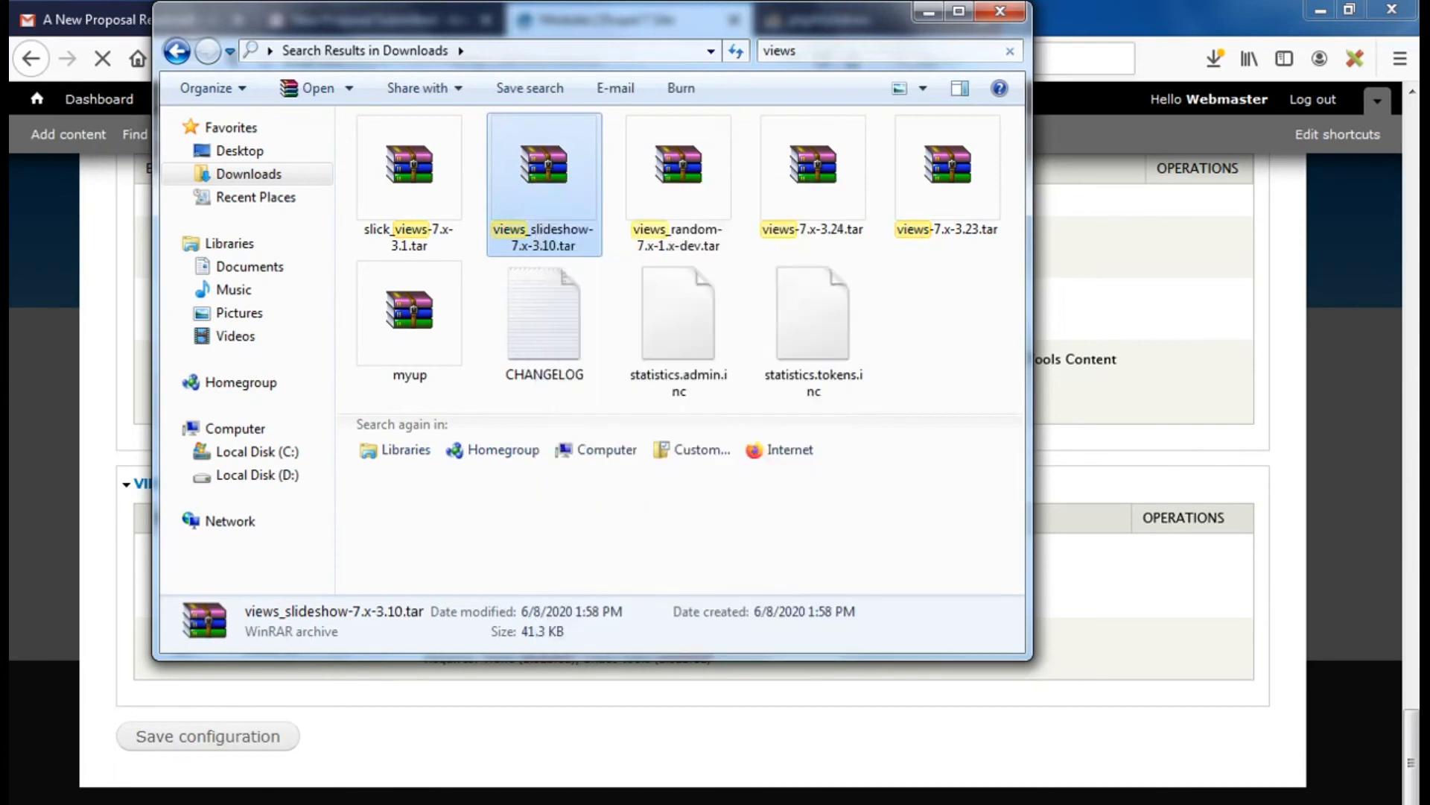
Paste the views_slideshow archive into modules and extract it there
mouse_move(315, 801)
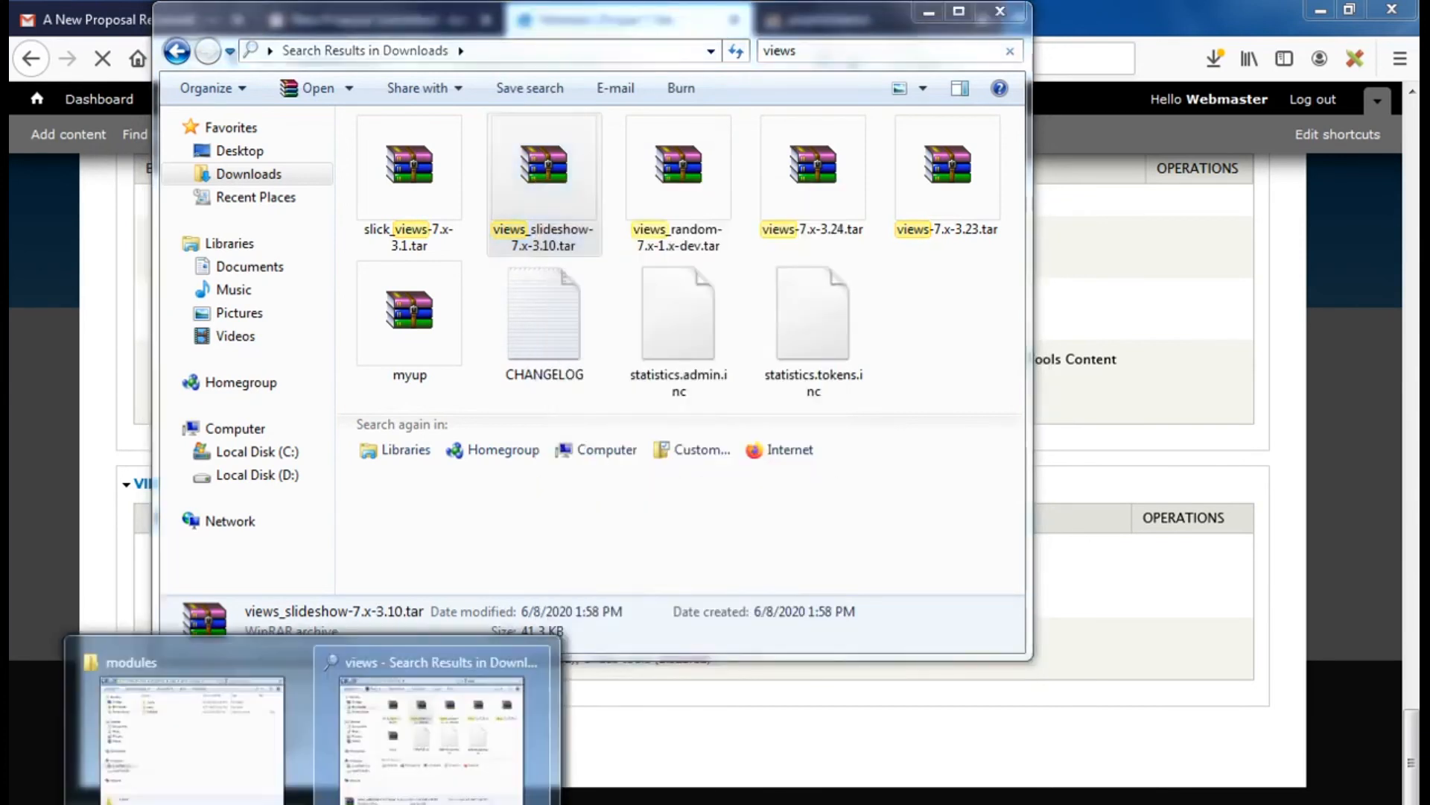
left_click(202, 762)
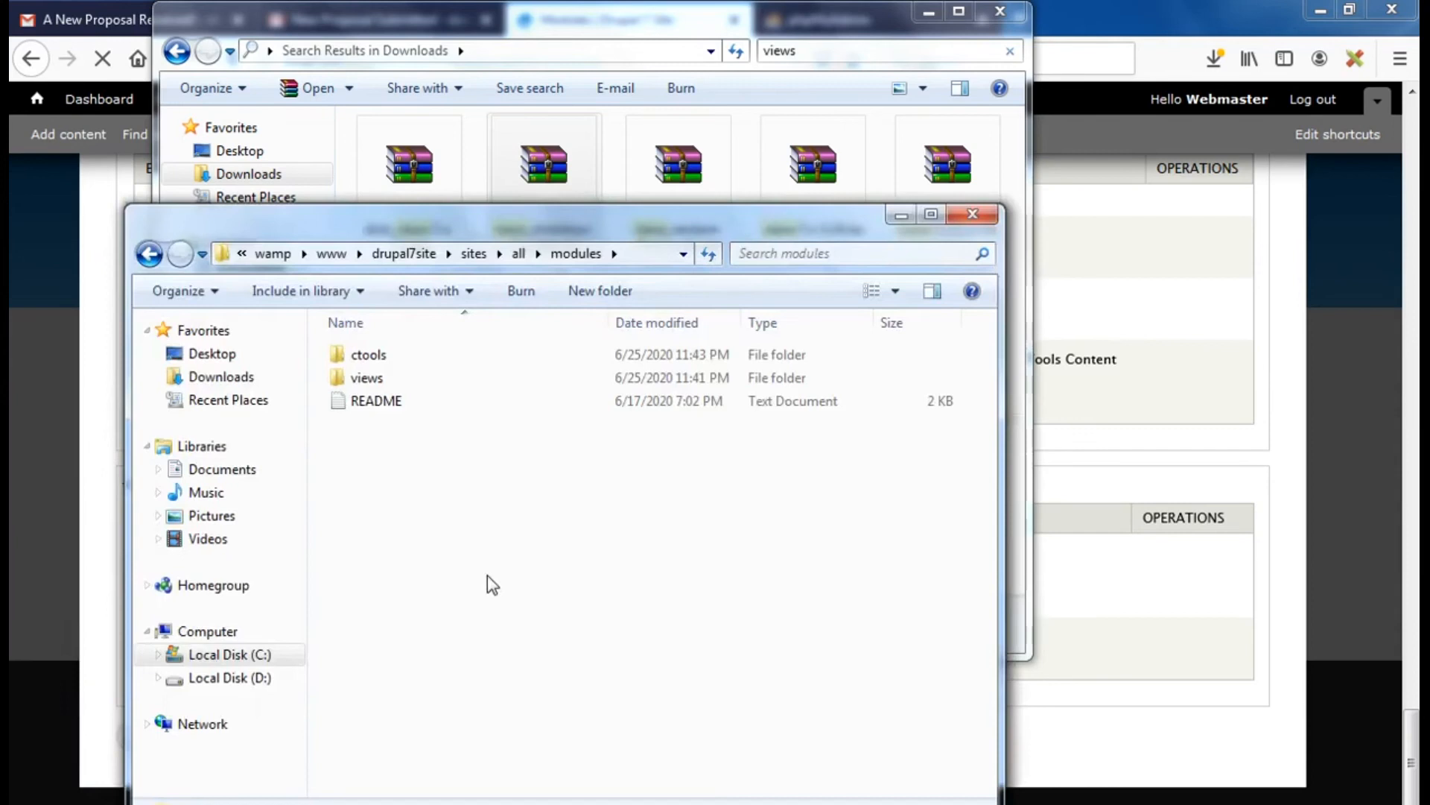
right_click(487, 576)
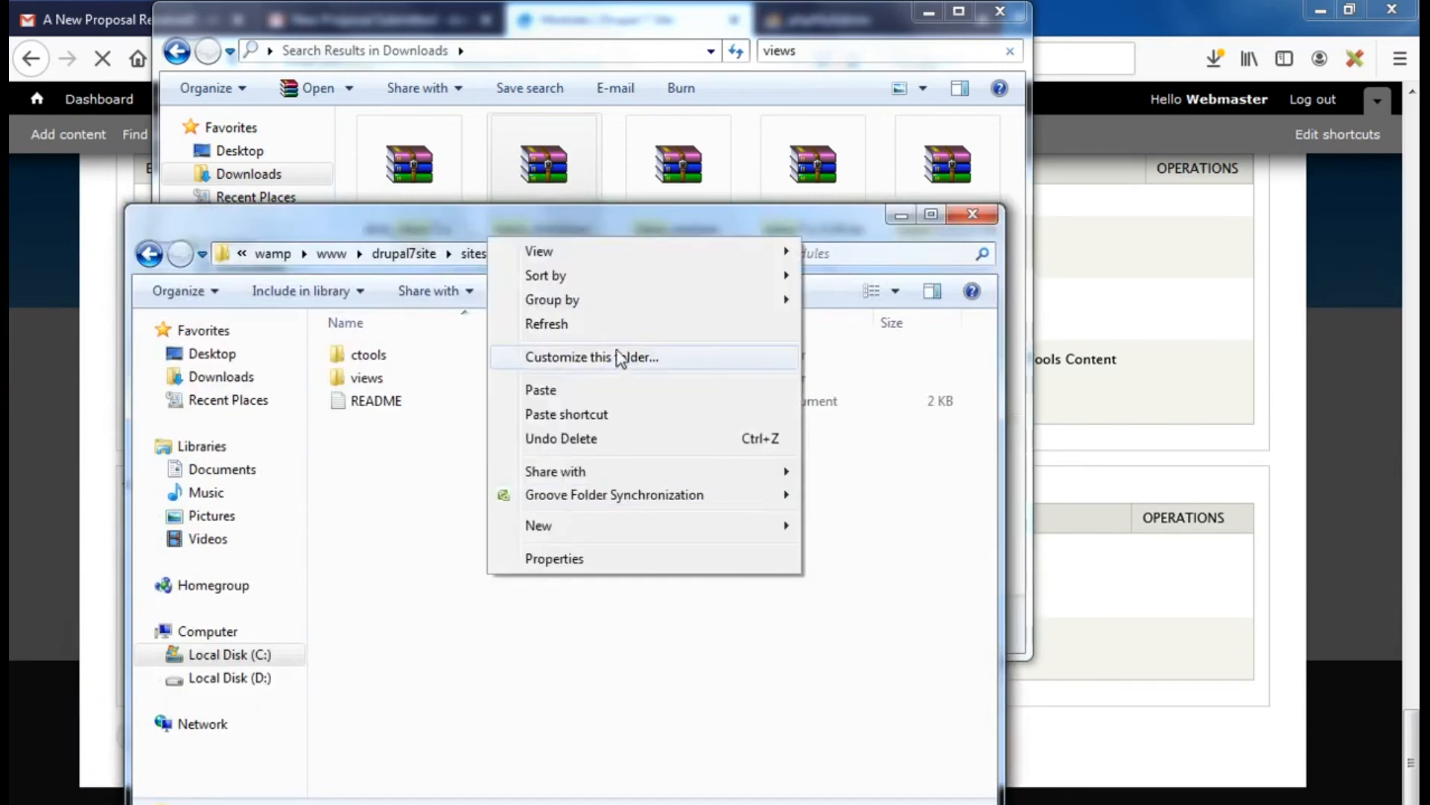
left_click(552, 387)
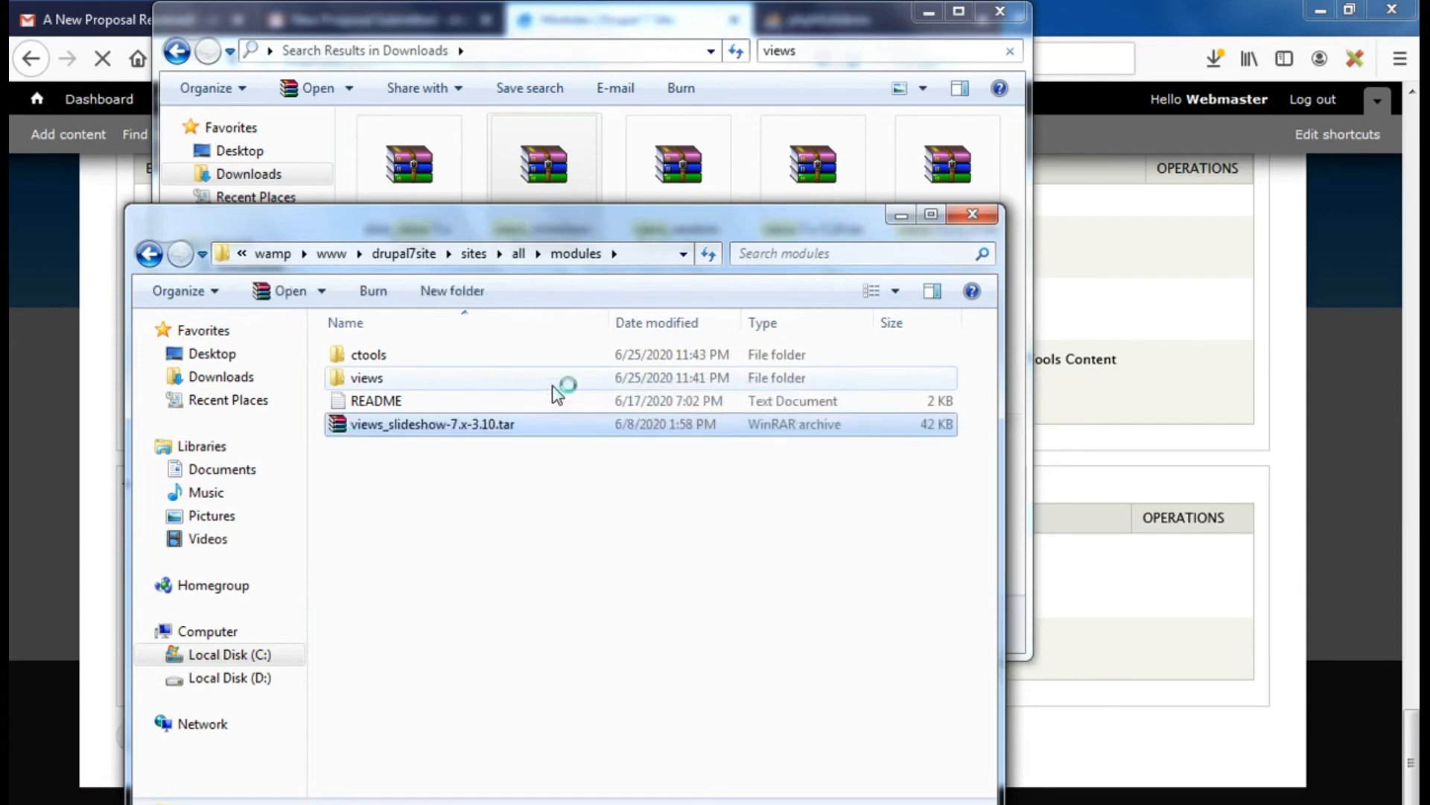
right_click(341, 428)
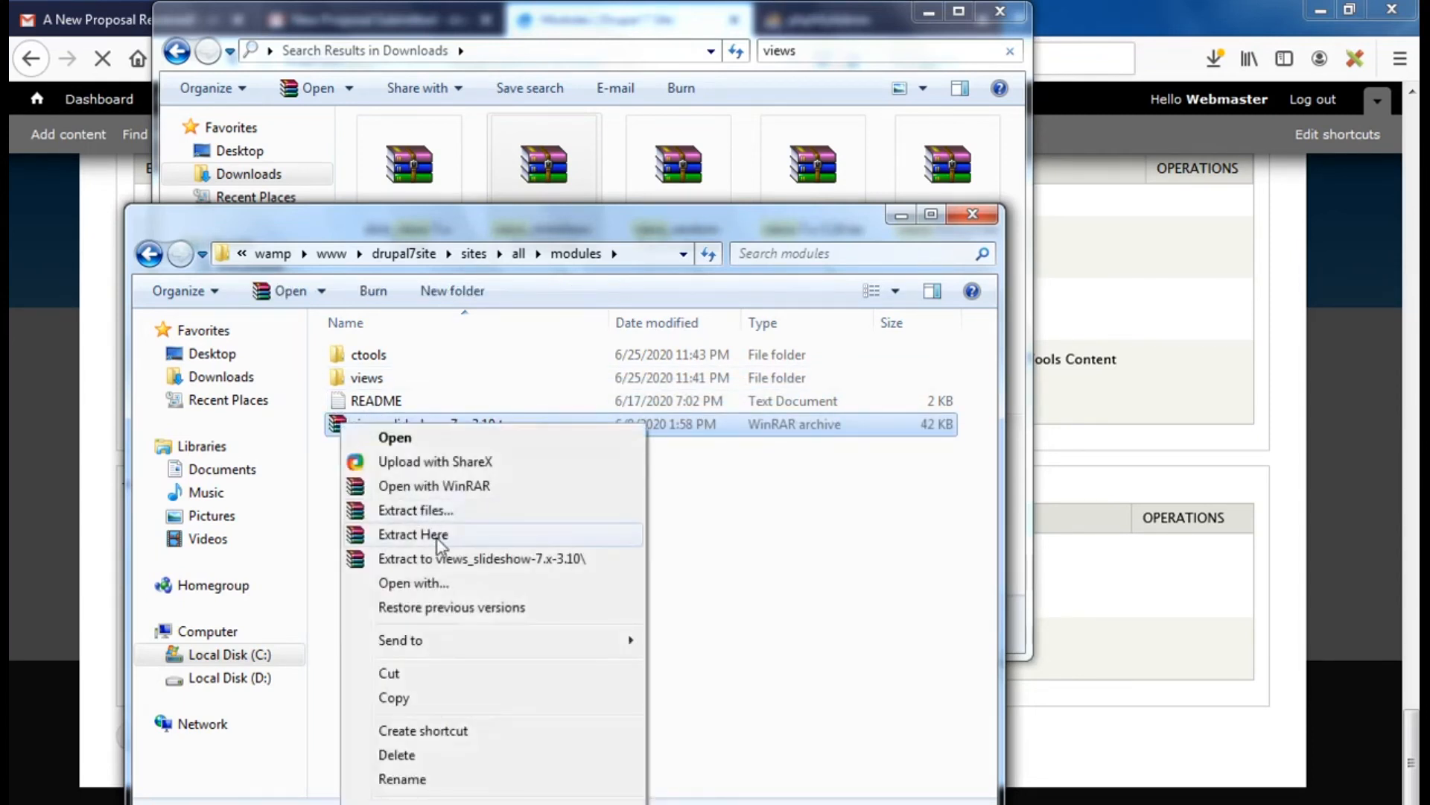
left_click(437, 535)
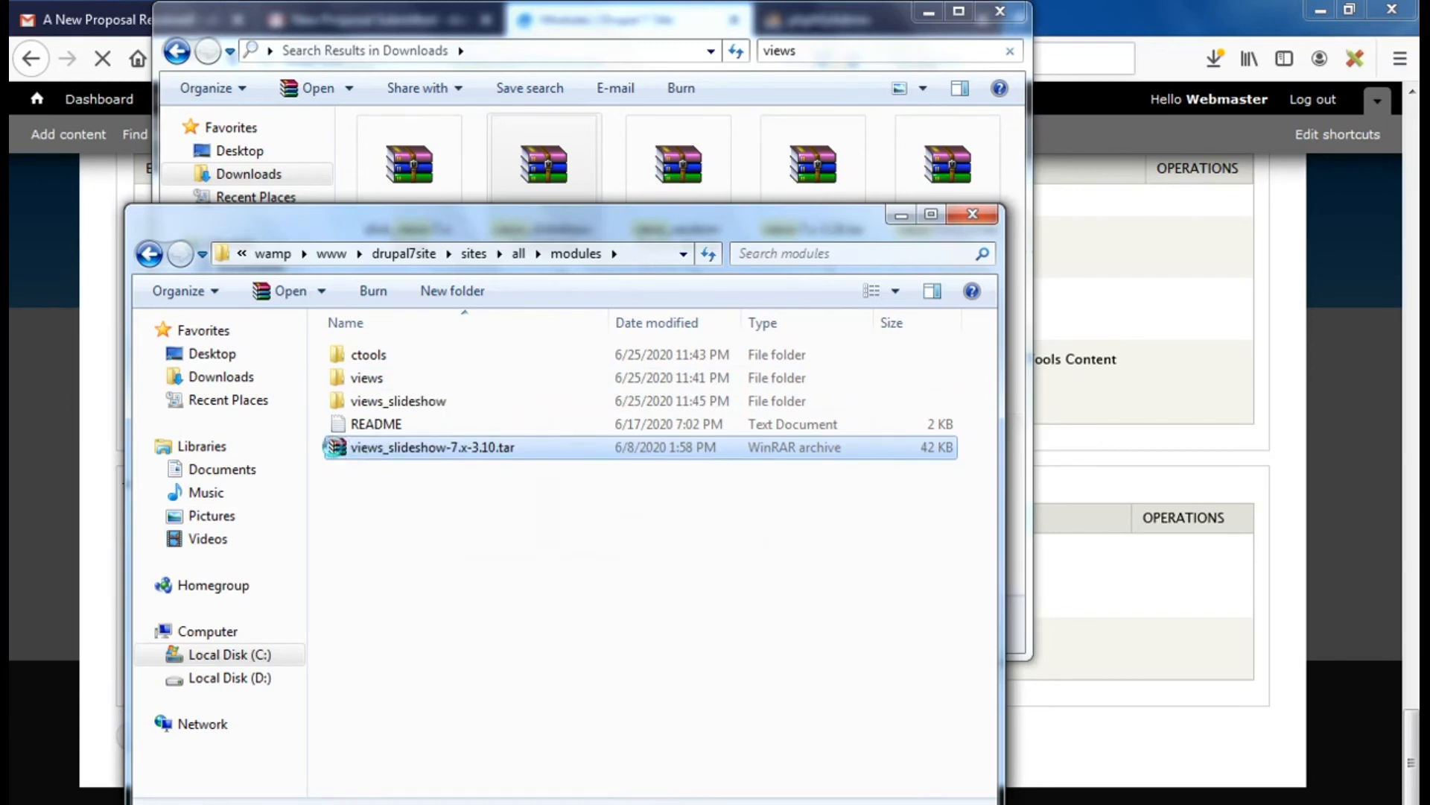
Delete the views_slideshow tar file and return to the Drupal Modules page
right_click(335, 450)
left_click(400, 377)
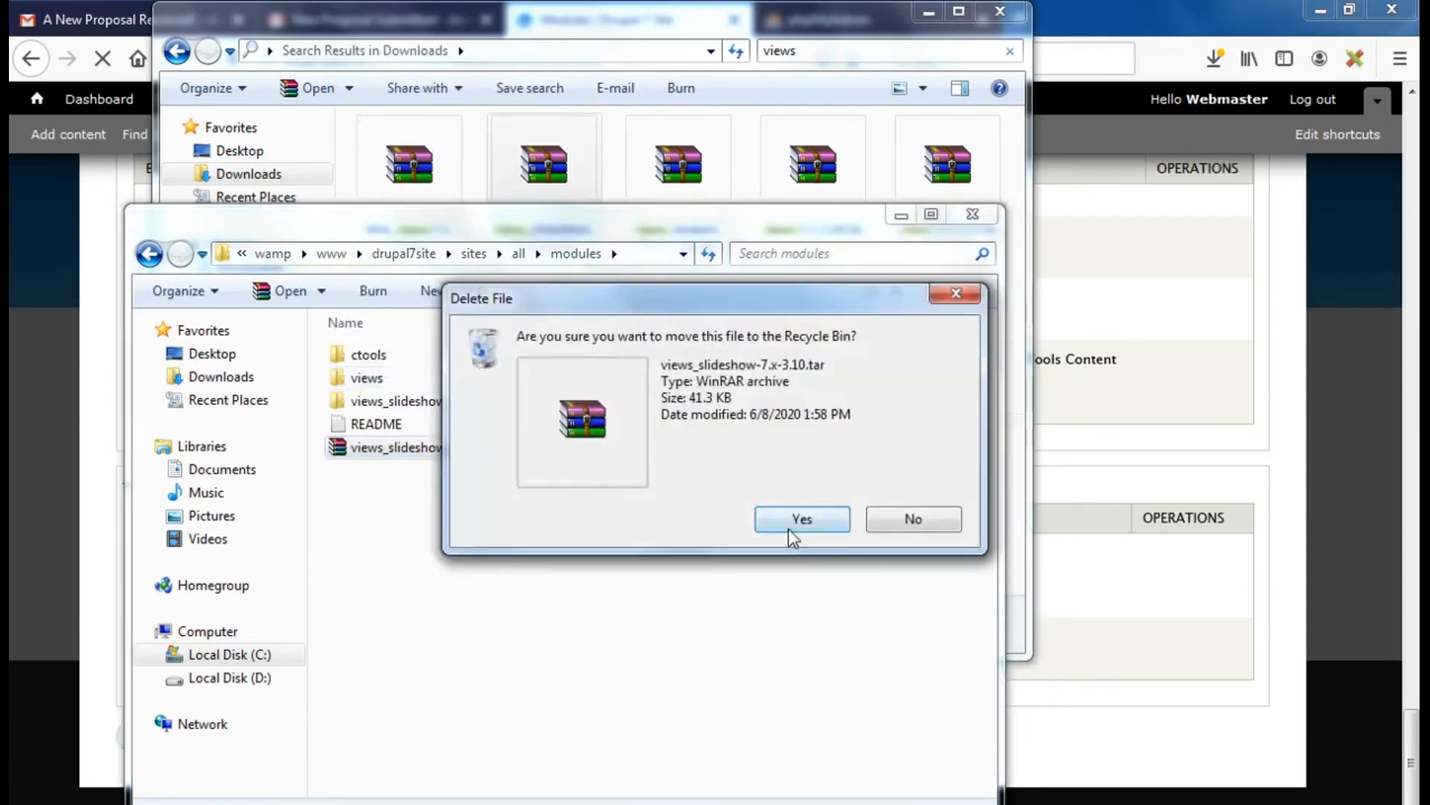
left_click(788, 526)
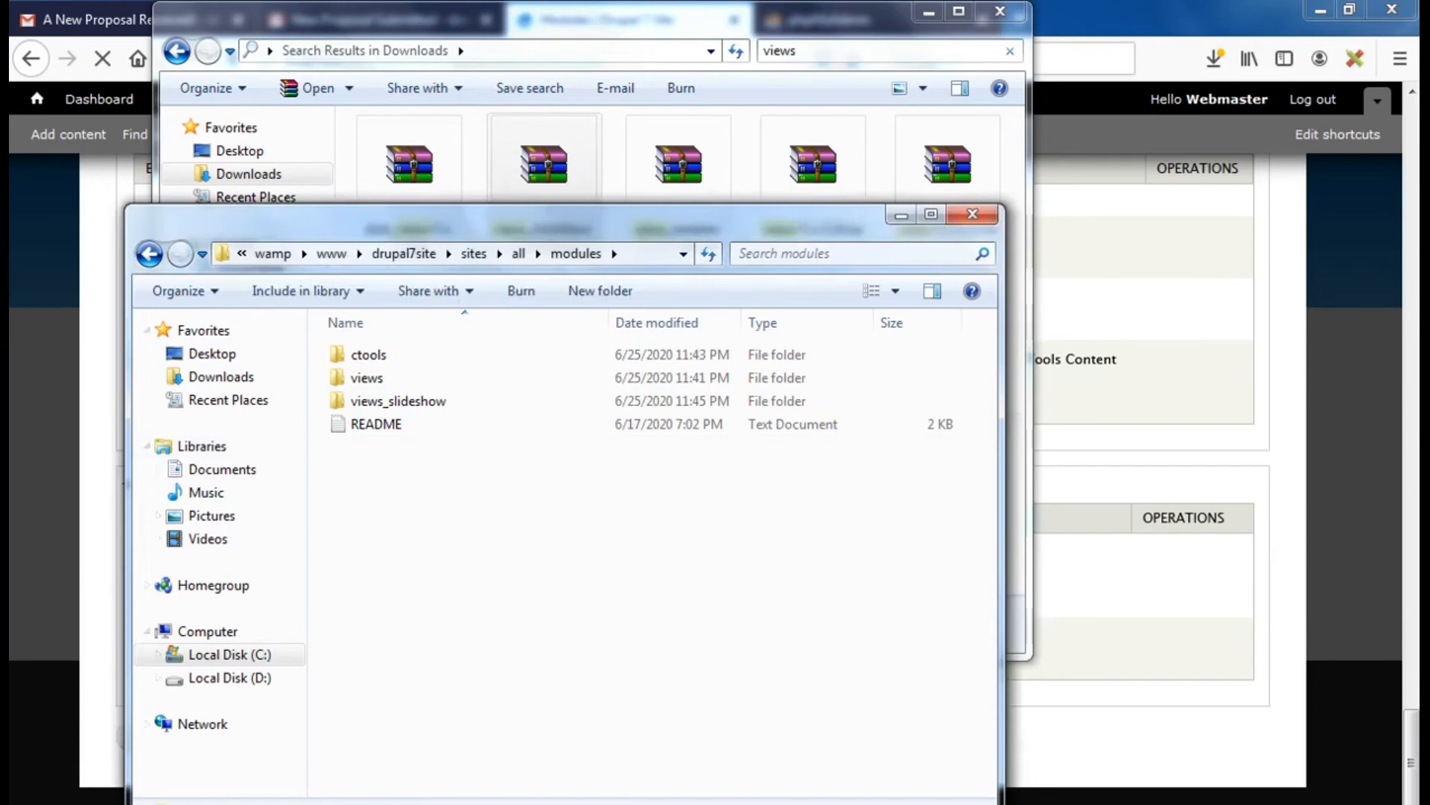
left_click(207, 803)
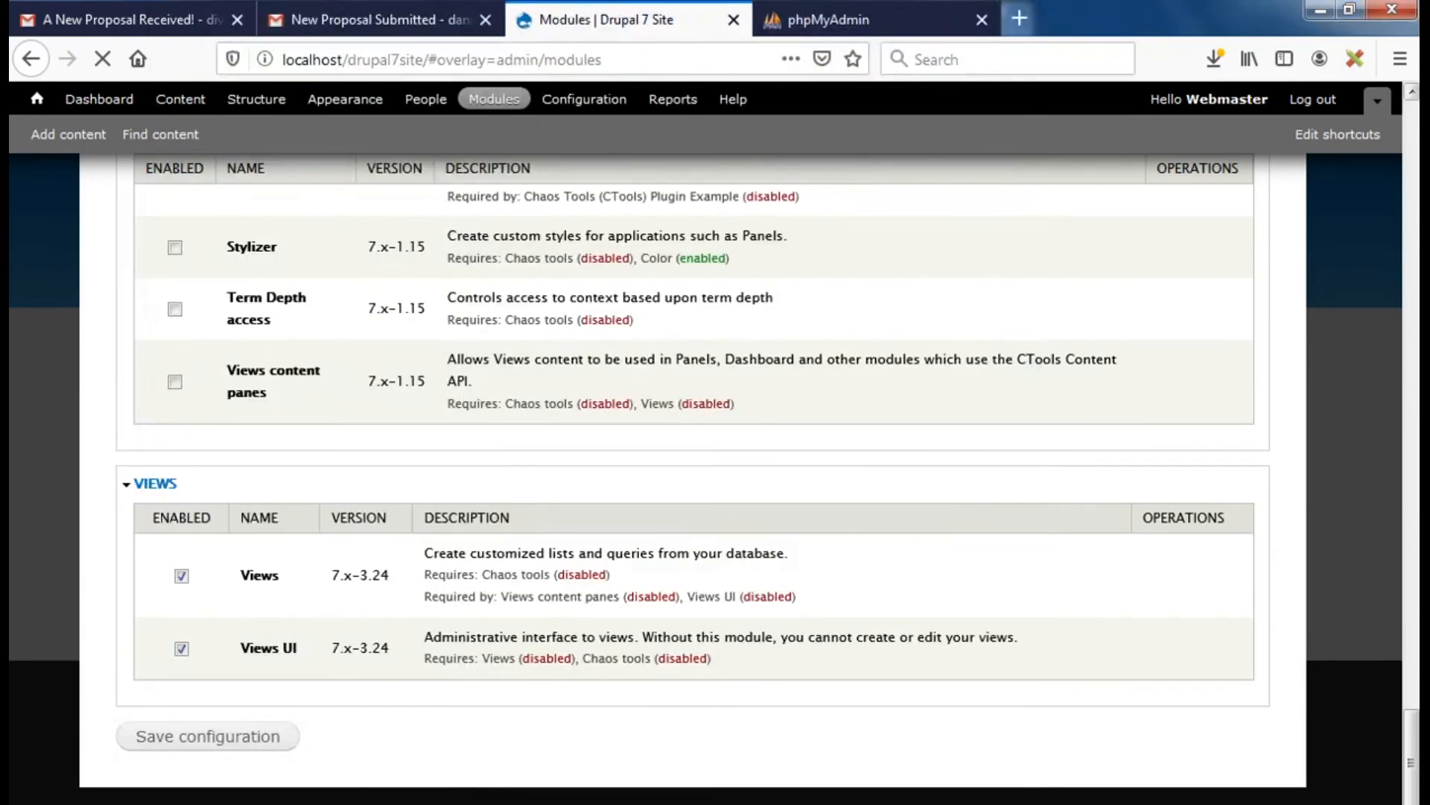
Save the Modules page configuration with Views, Views UI and Chaos tools ticked
mouse_move(1411, 752)
left_mouse_down()
mouse_move(1392, 115)
mouse_move(1395, 730)
left_mouse_up()
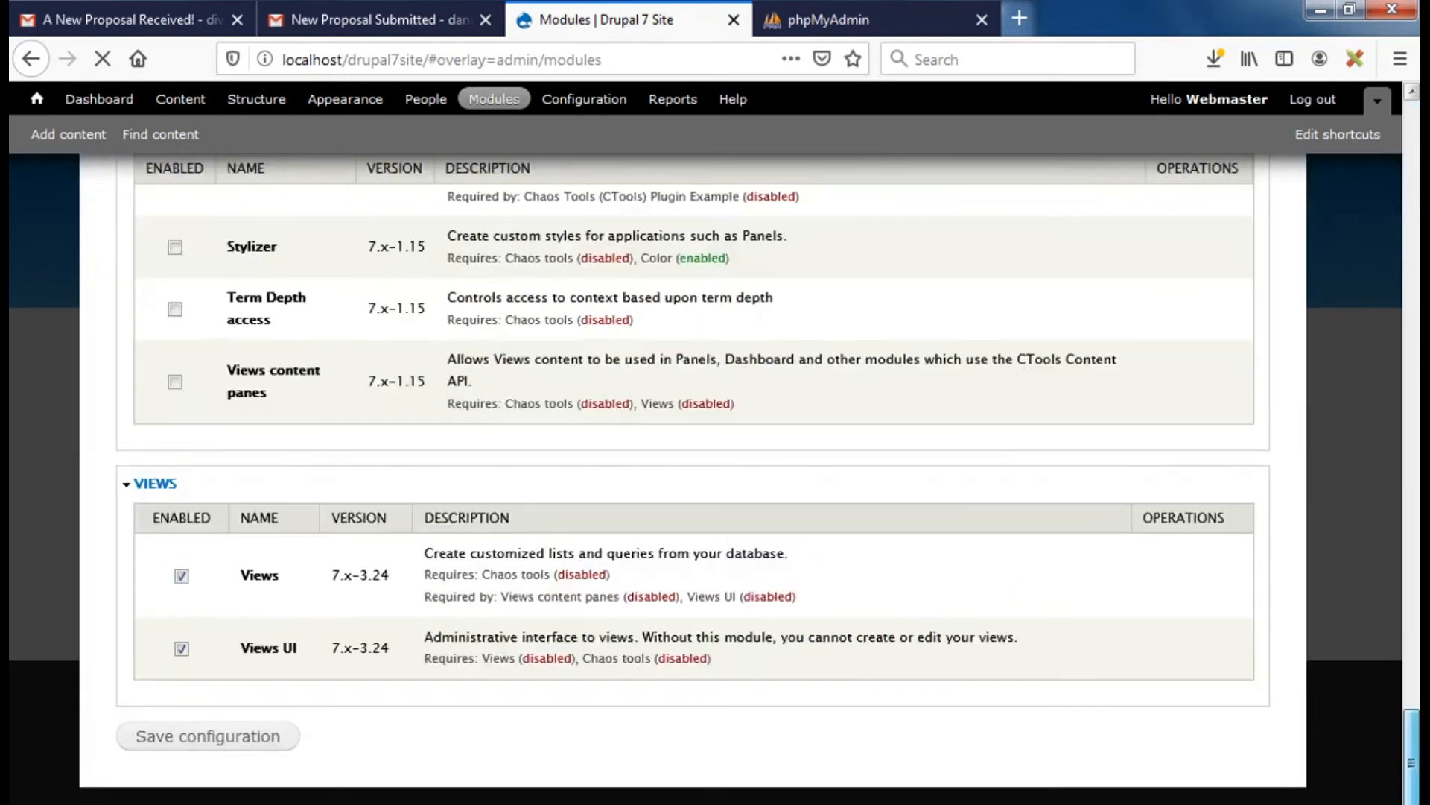
left_click(215, 740)
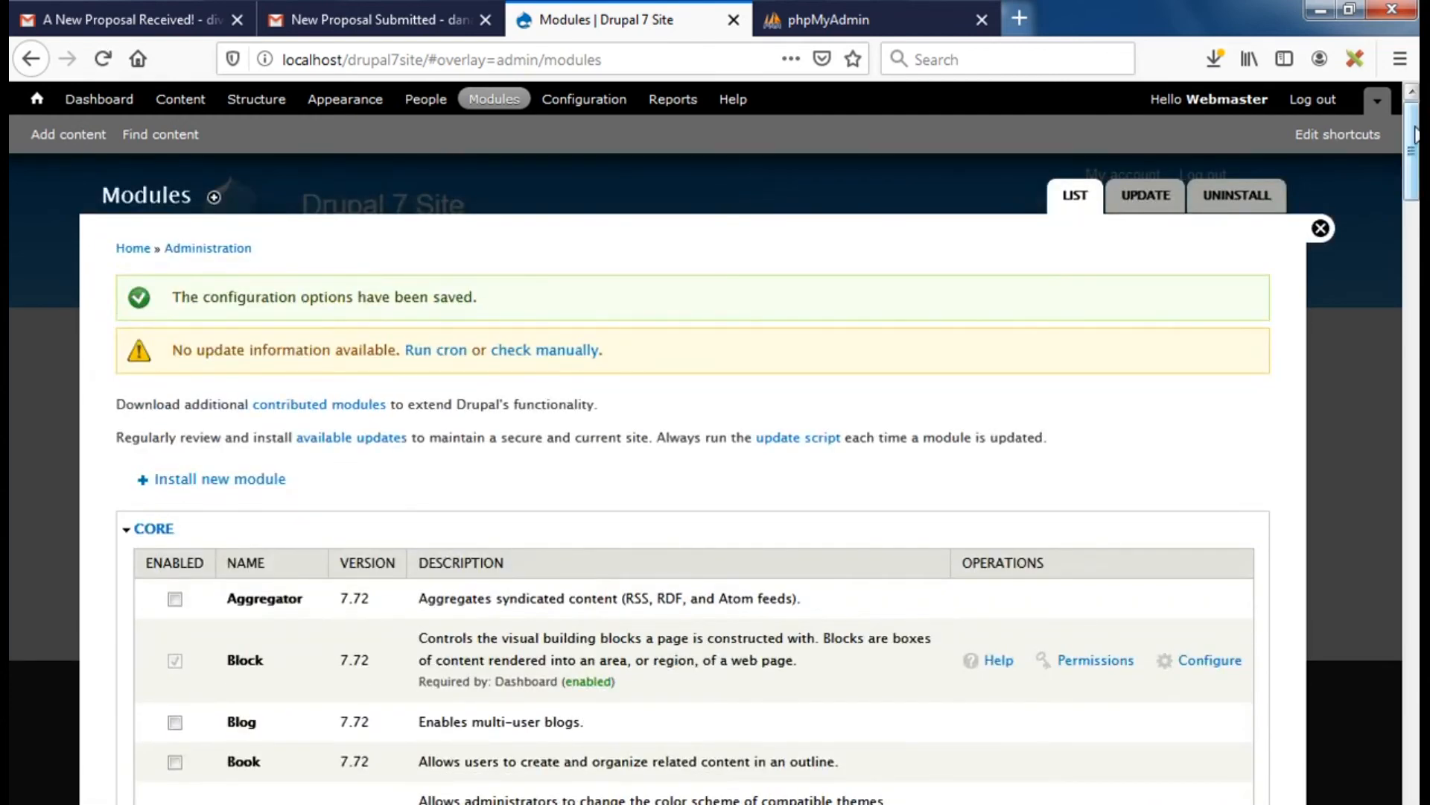
Tick Views Slideshow and Views Slideshow Simple Pager under VIEWS and save the configuration
scroll(1361, 223, "down", 10)
left_click_drag(1411, 385, 1412, 768)
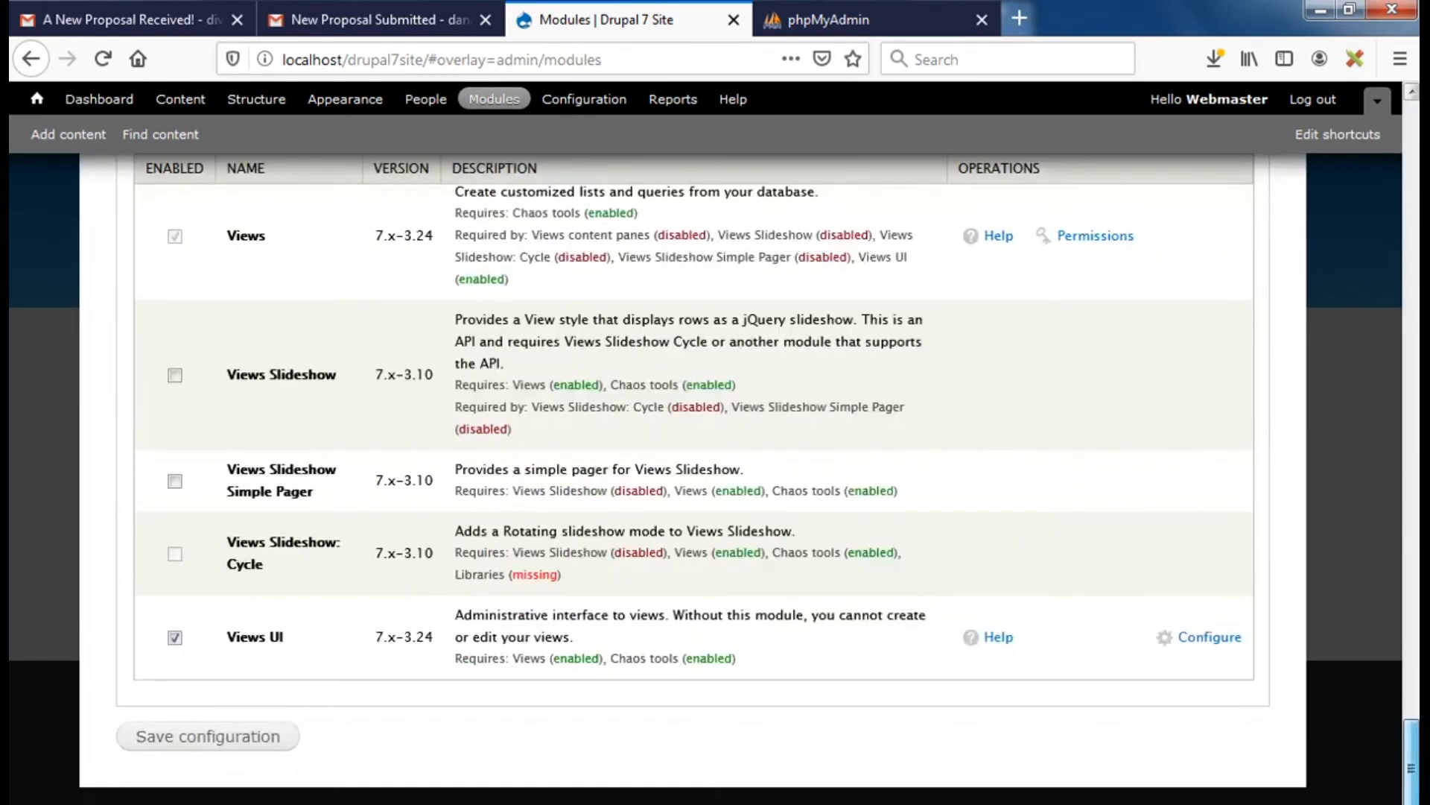
scroll(652, 748, "up", 2)
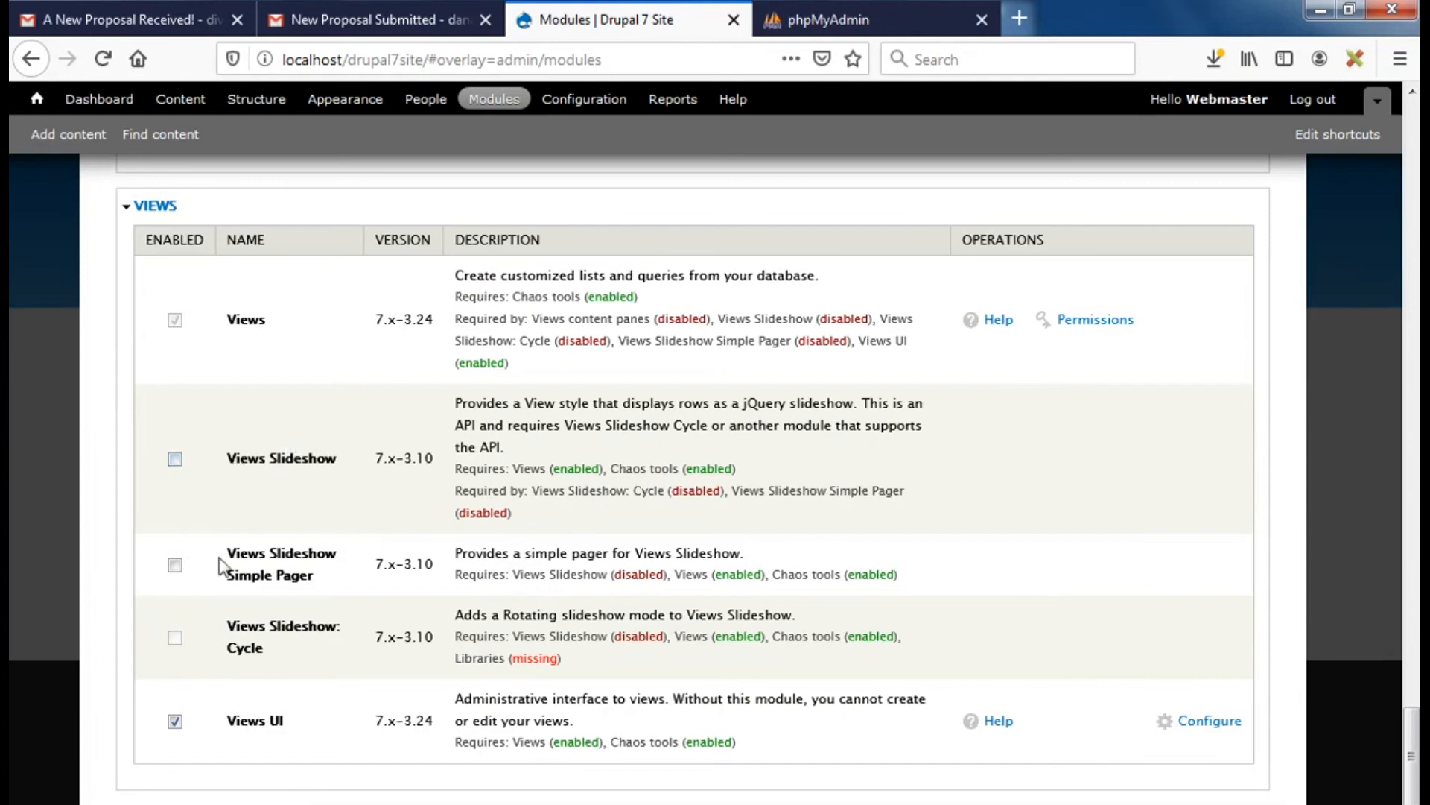
left_click(175, 459)
left_click(175, 564)
left_click_drag(1411, 775, 1411, 802)
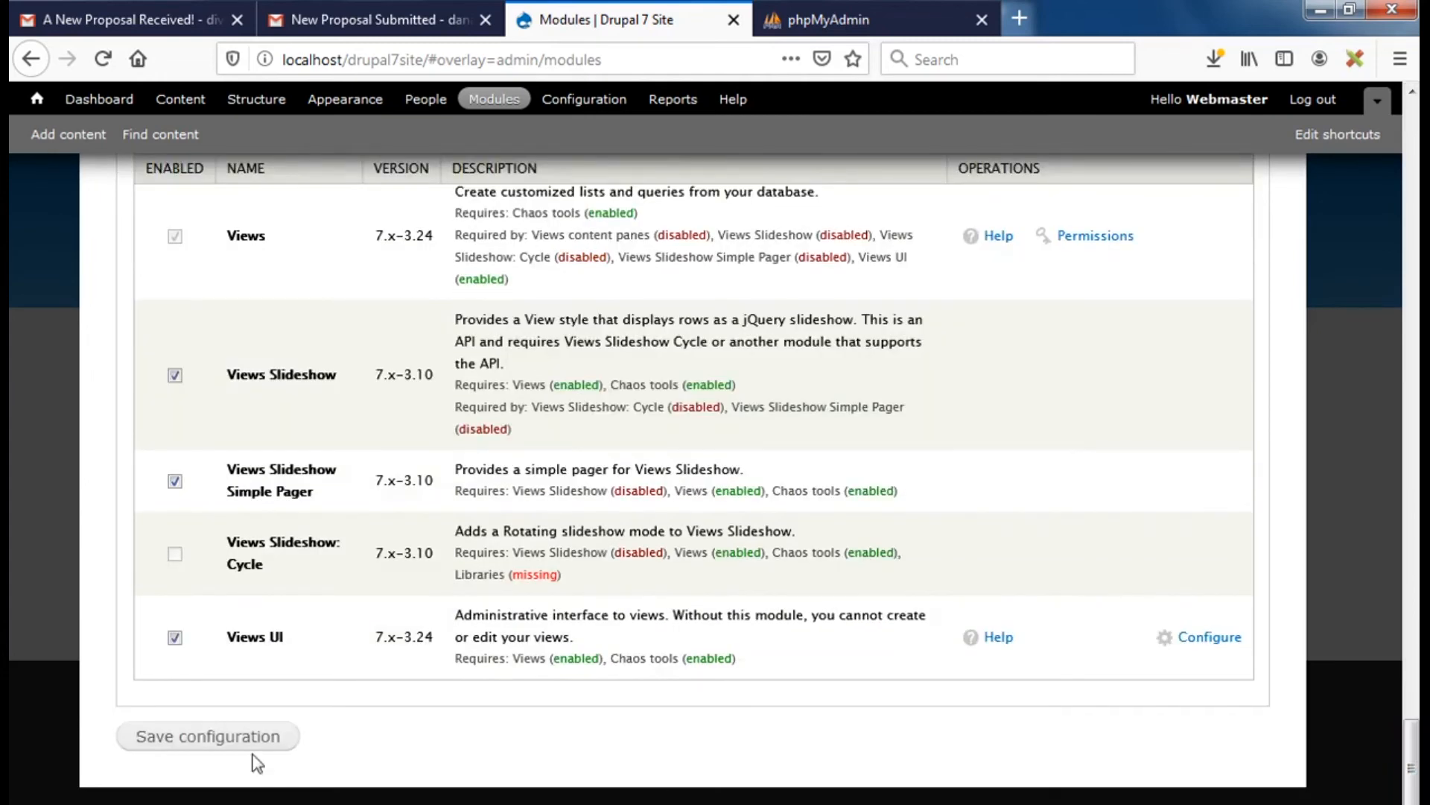
left_click(221, 745)
Search Downloads for 'libra' and copy the libraries-7.x-2.5.tar archive
left_click(313, 803)
left_click(431, 766)
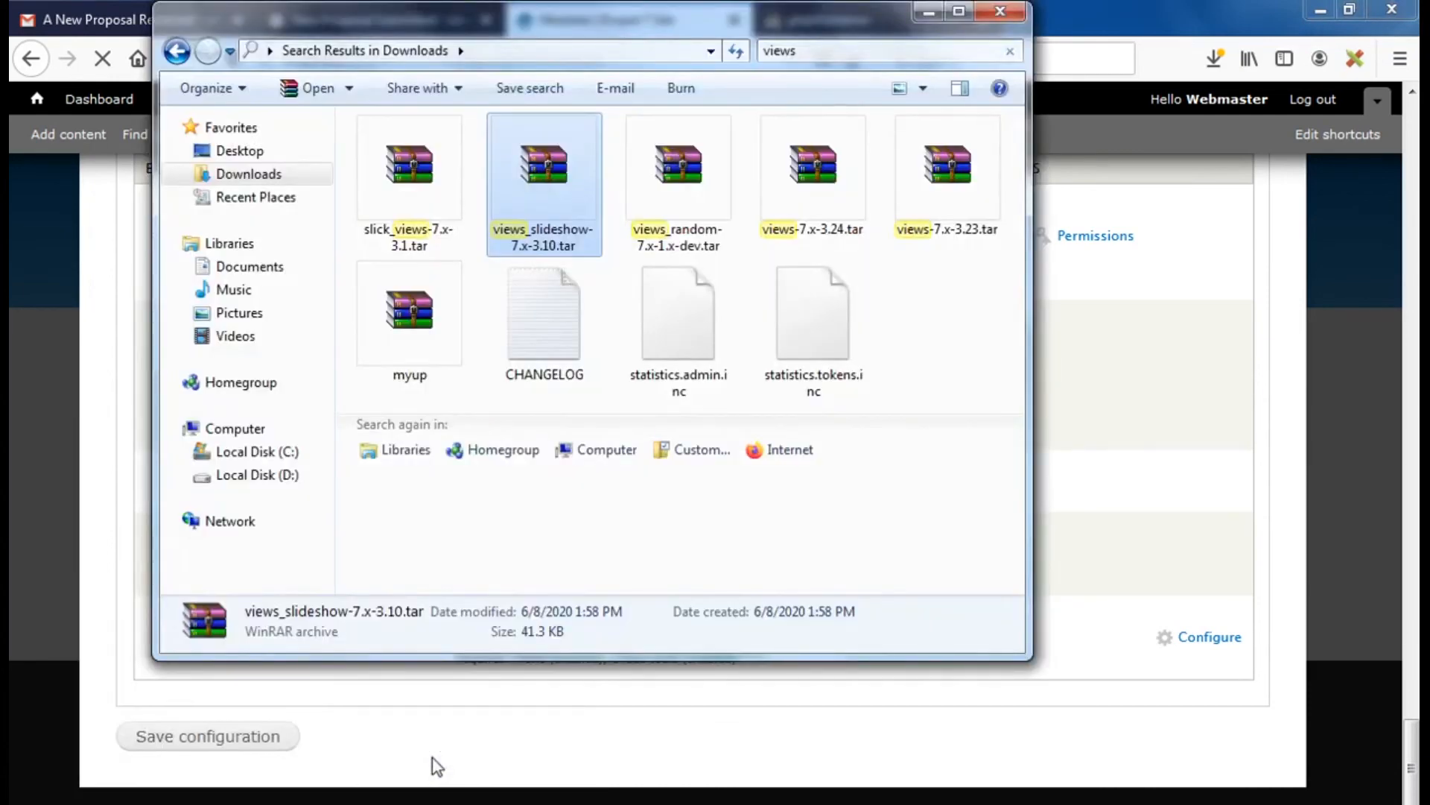
left_click(804, 50)
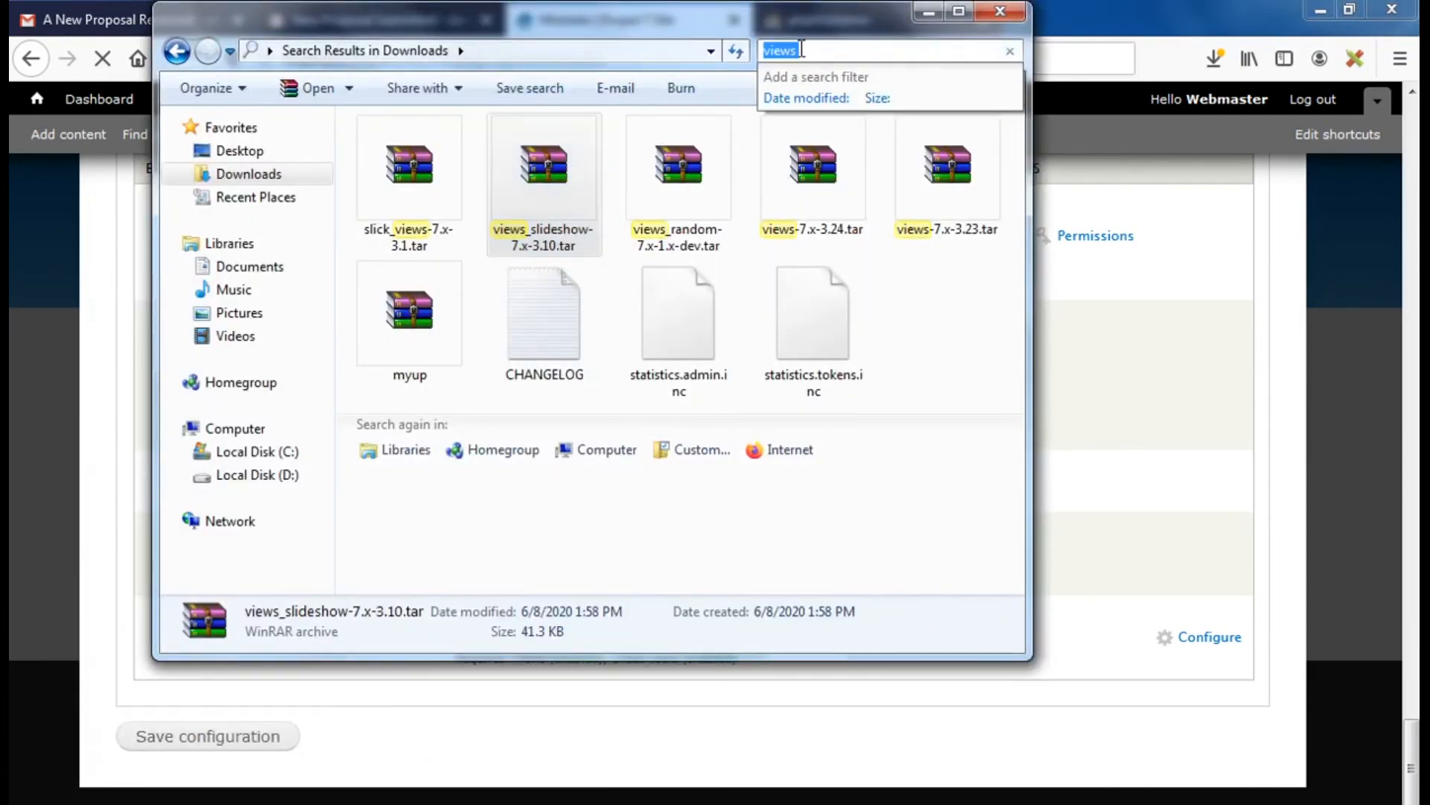
type("lib")
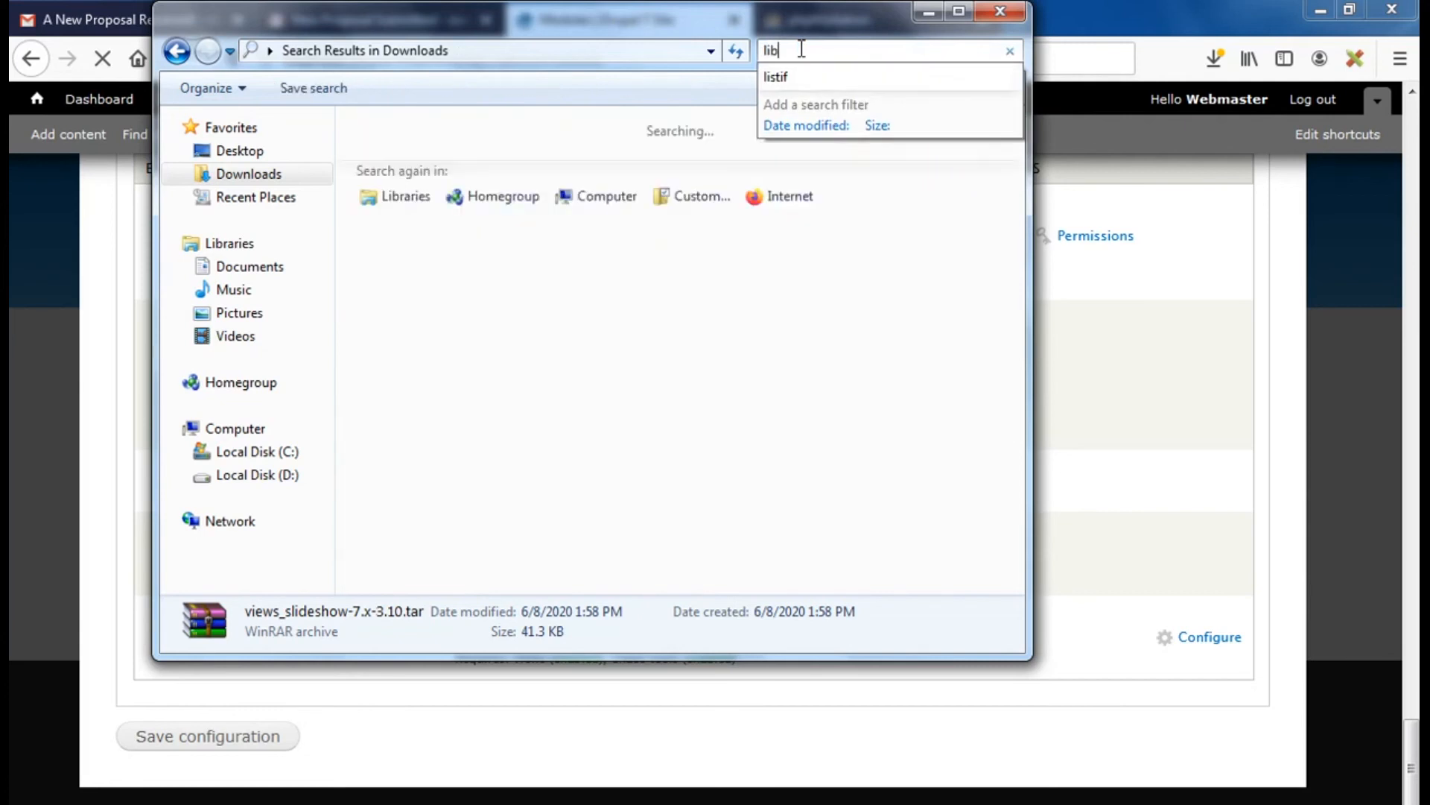
type("ra")
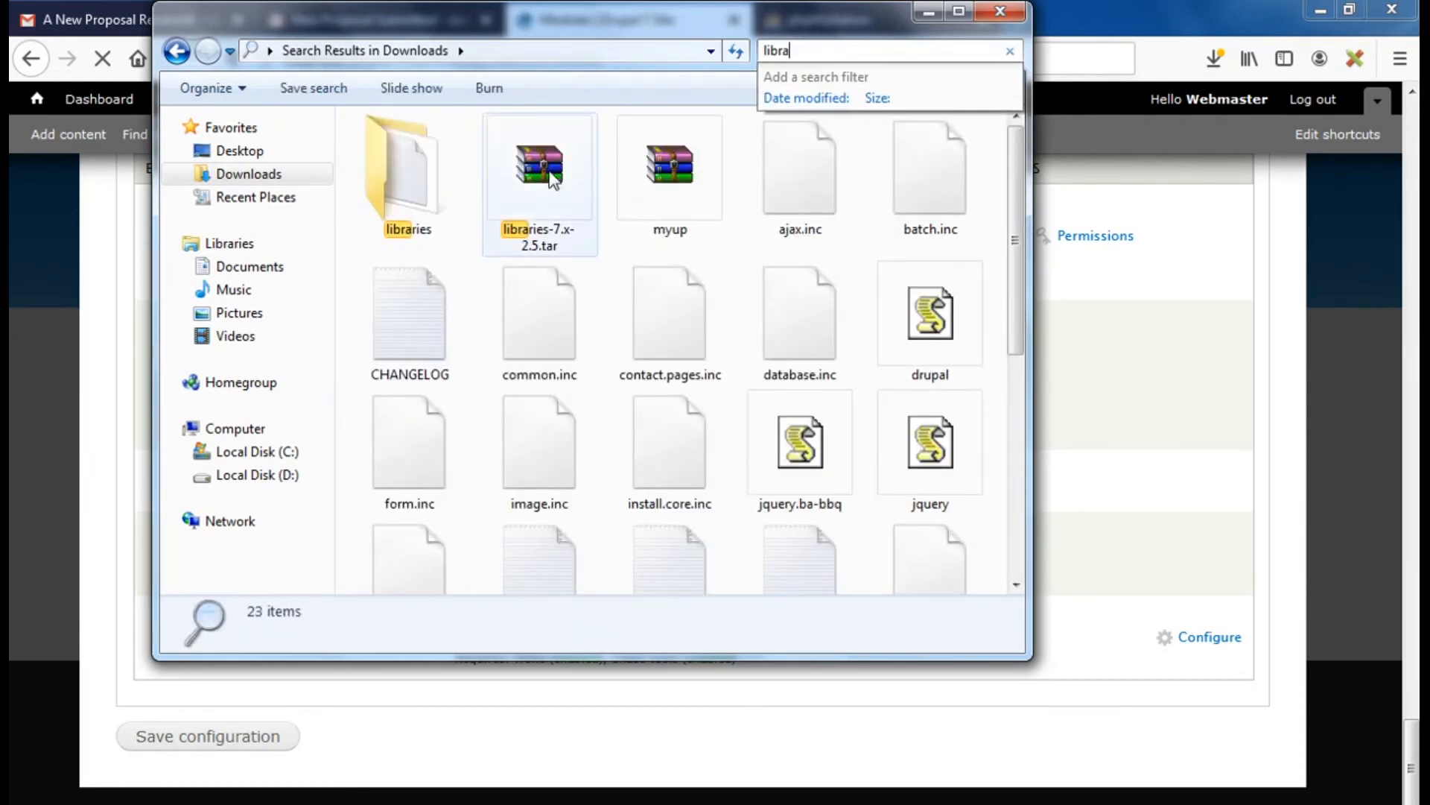
left_click(547, 173)
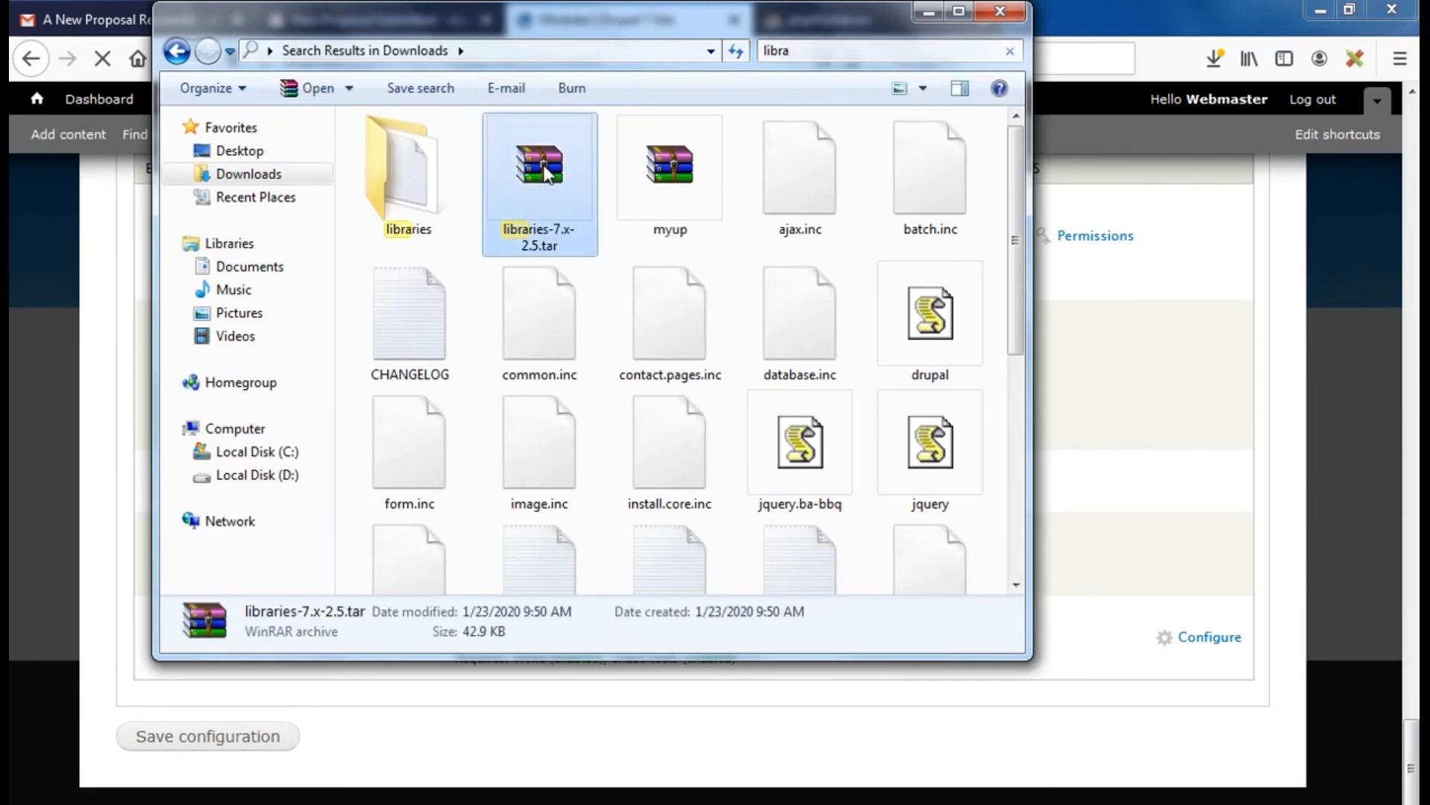
double_click(548, 173)
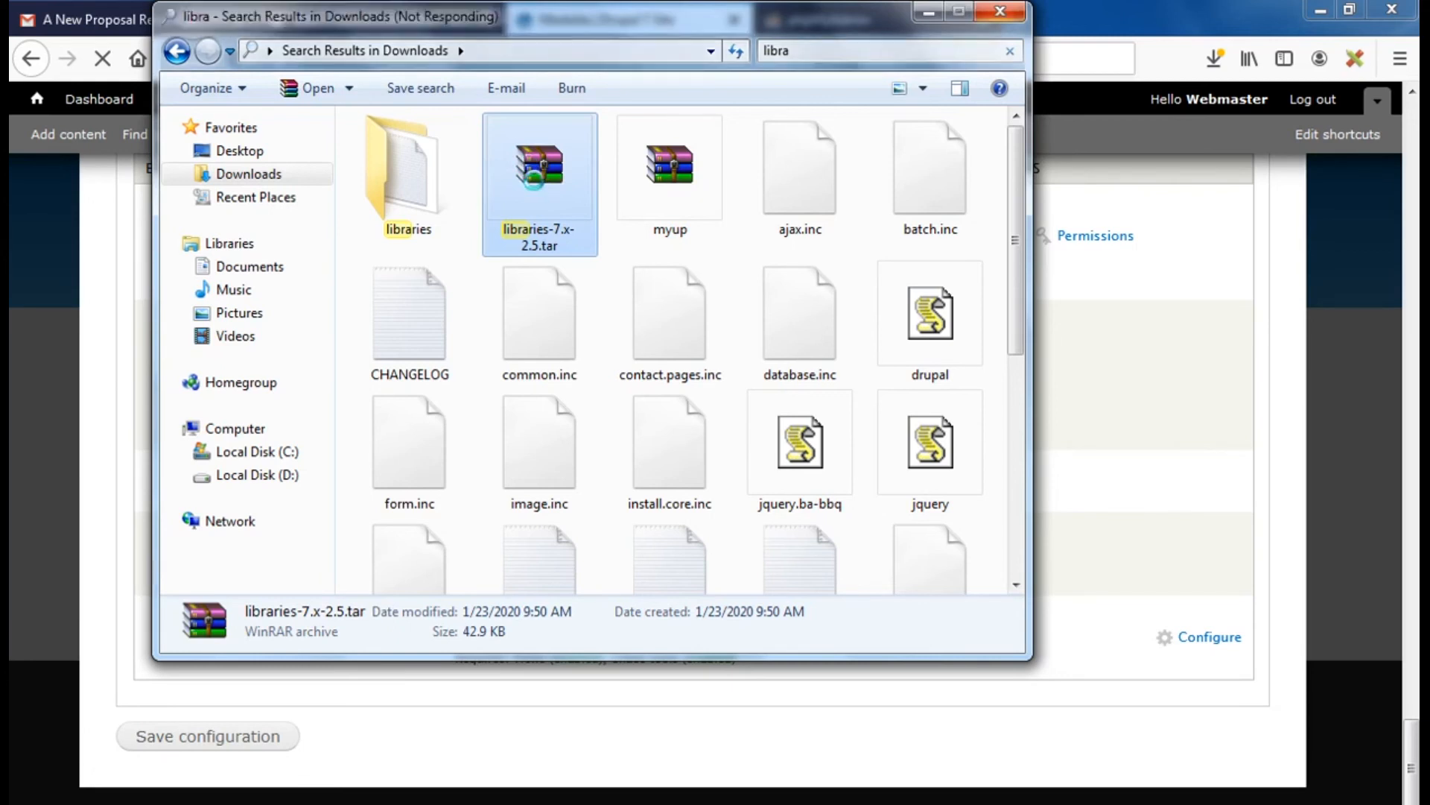
right_click(543, 166)
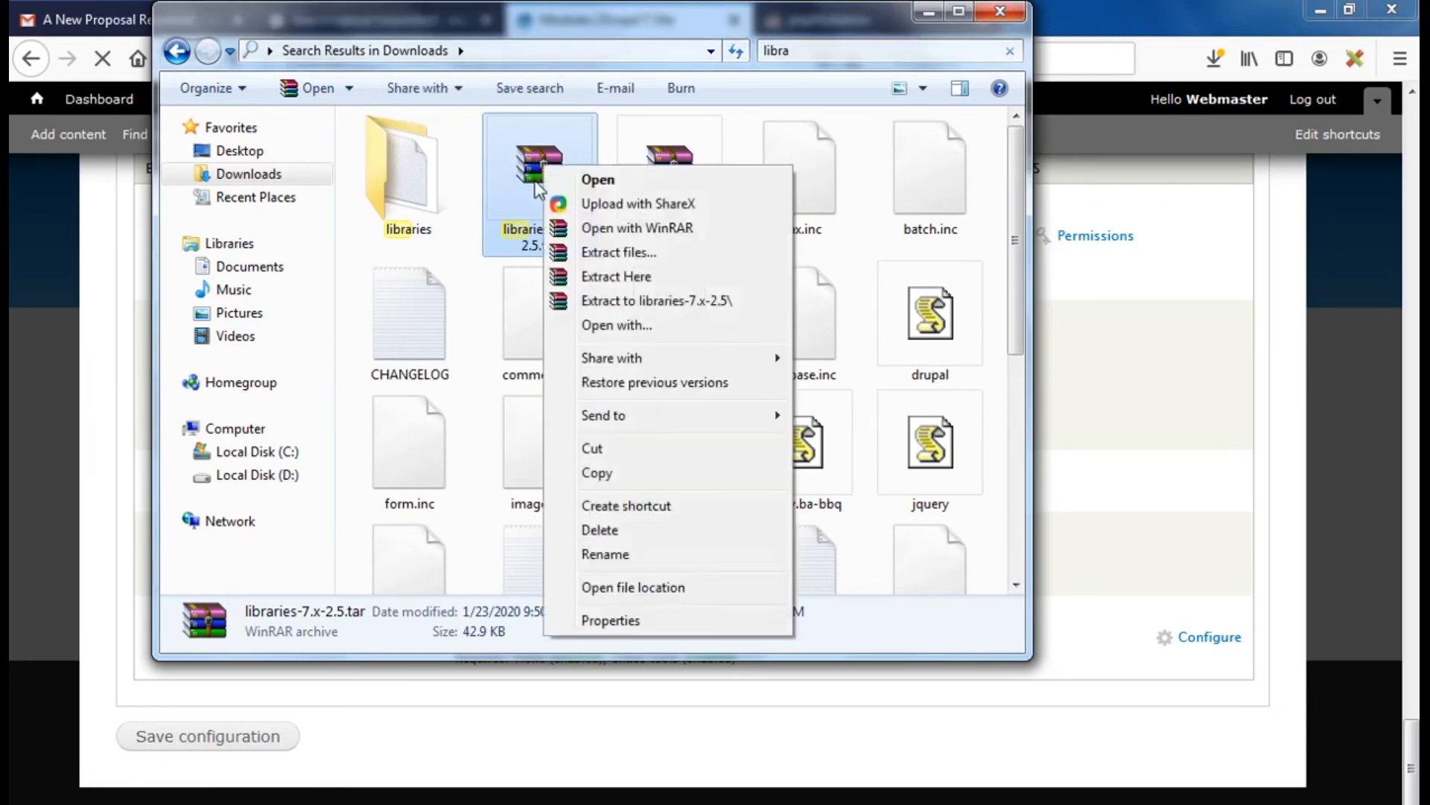
left_click(613, 486)
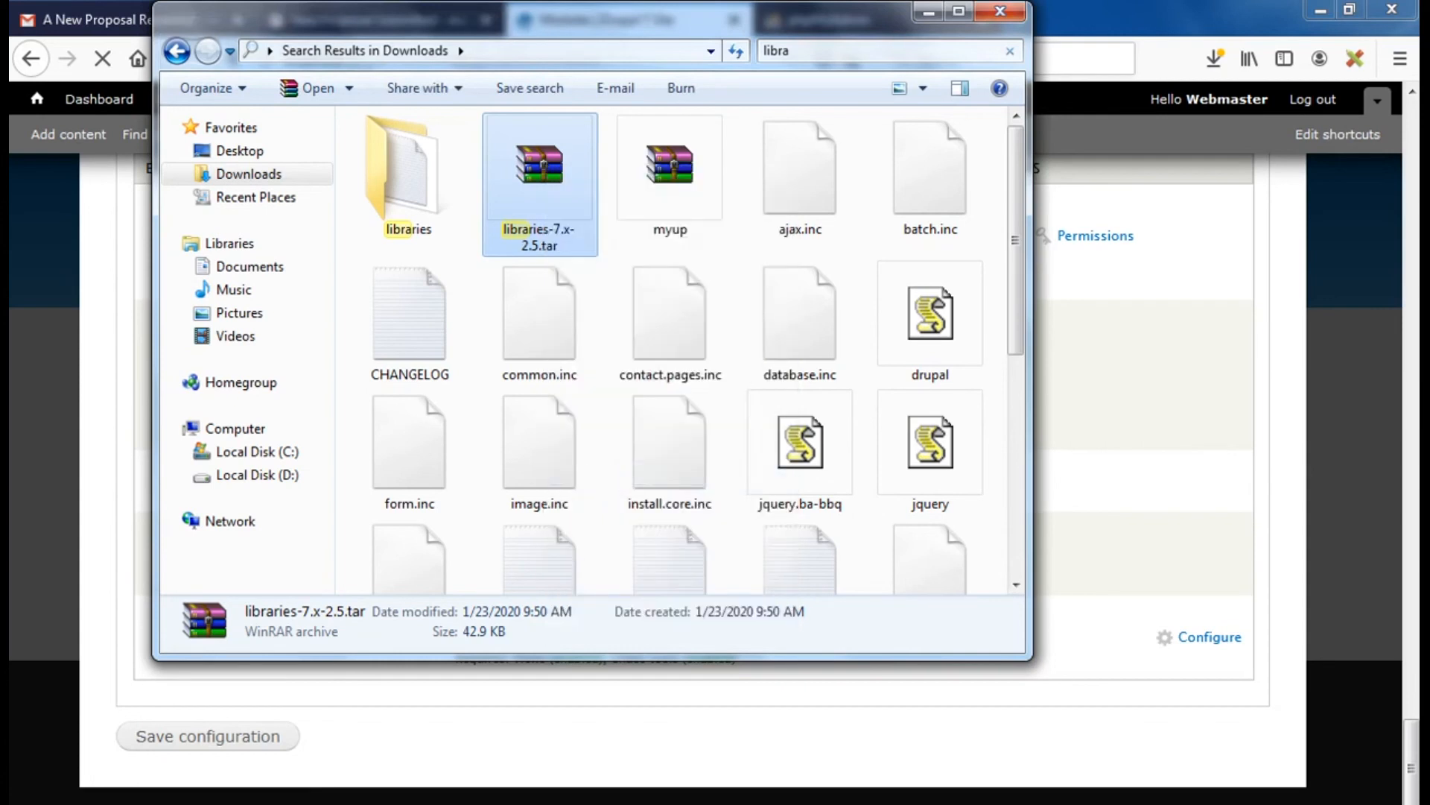
Paste the archive into sites/all/modules, extract it there, and delete the leftover .tar file
left_click(230, 728)
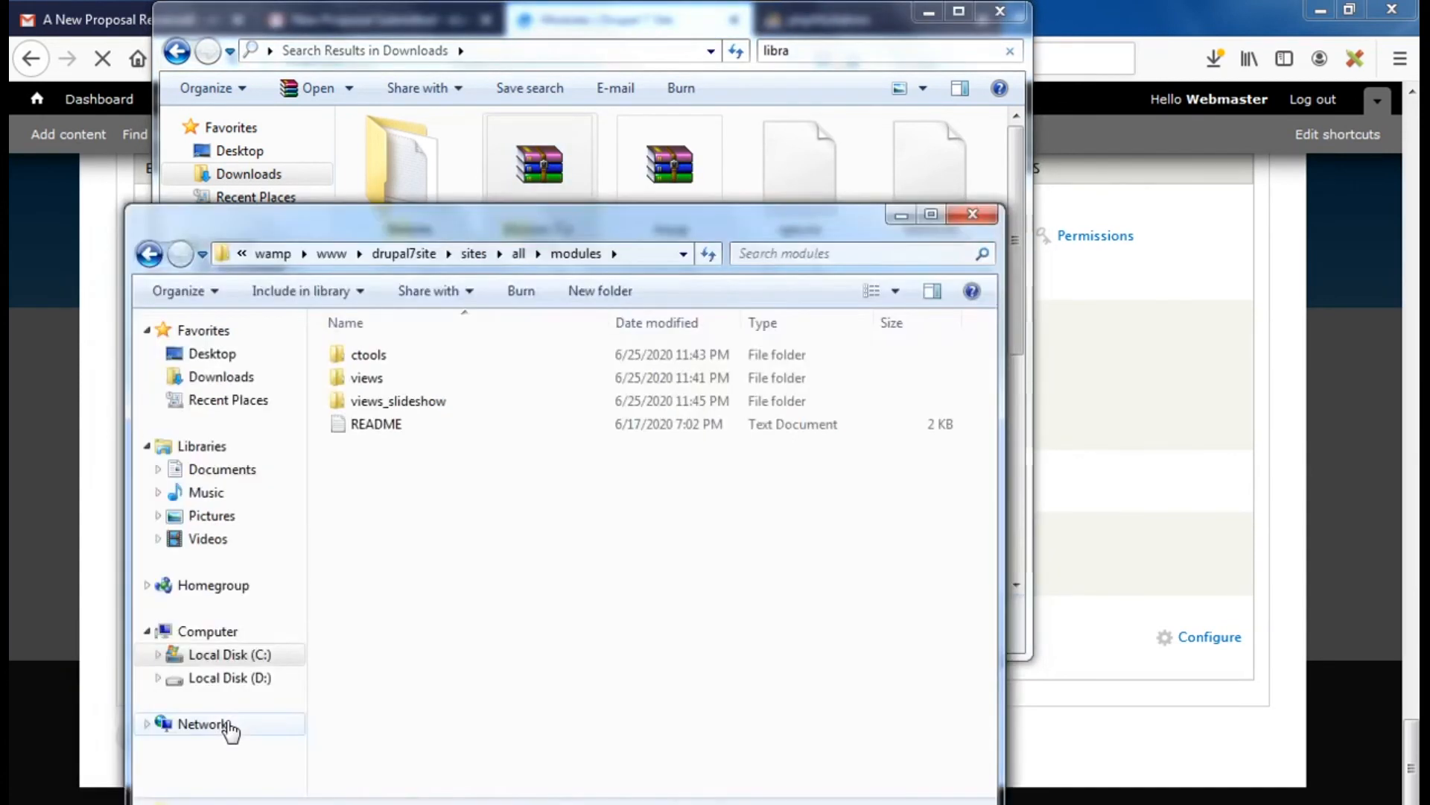
right_click(457, 552)
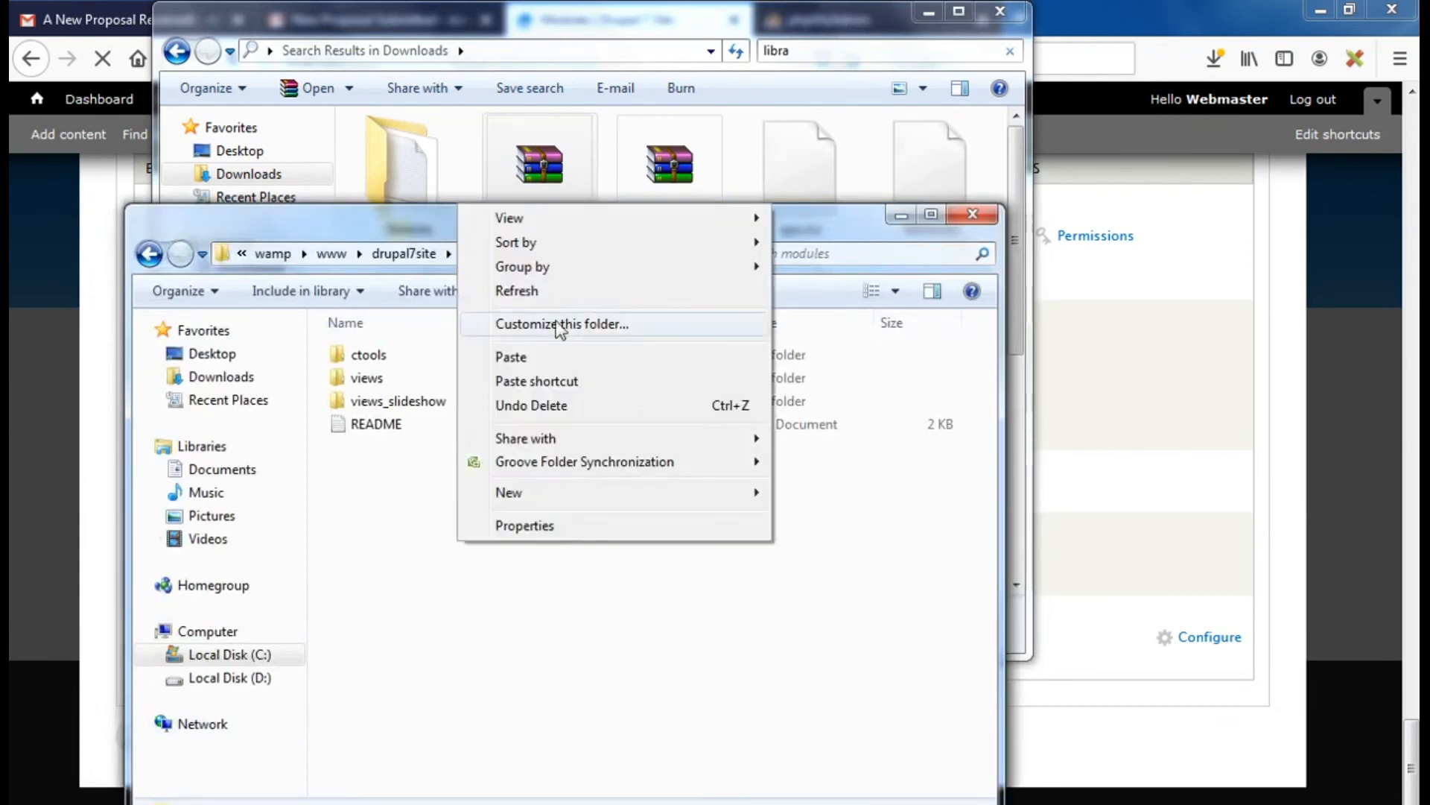
left_click(522, 362)
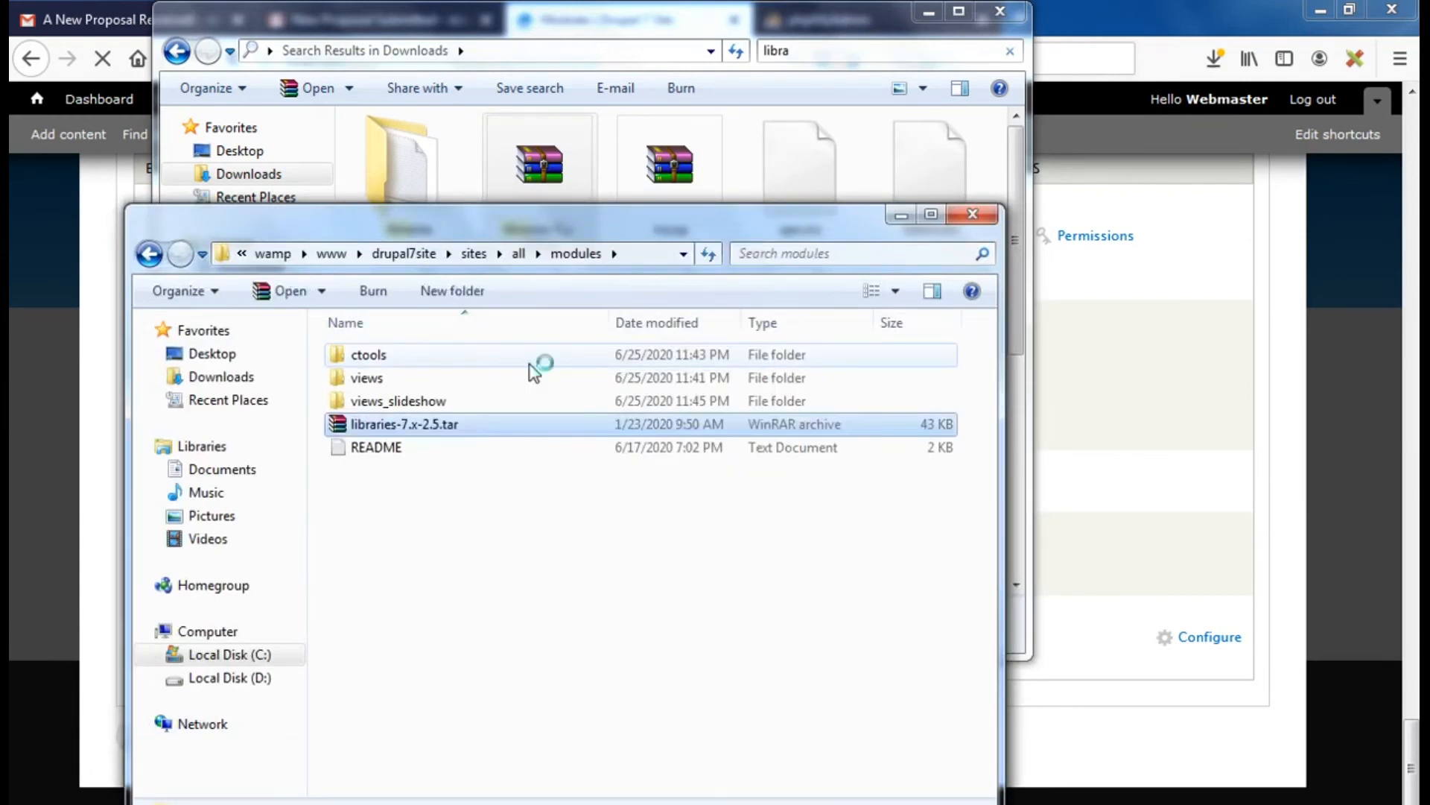
right_click(337, 429)
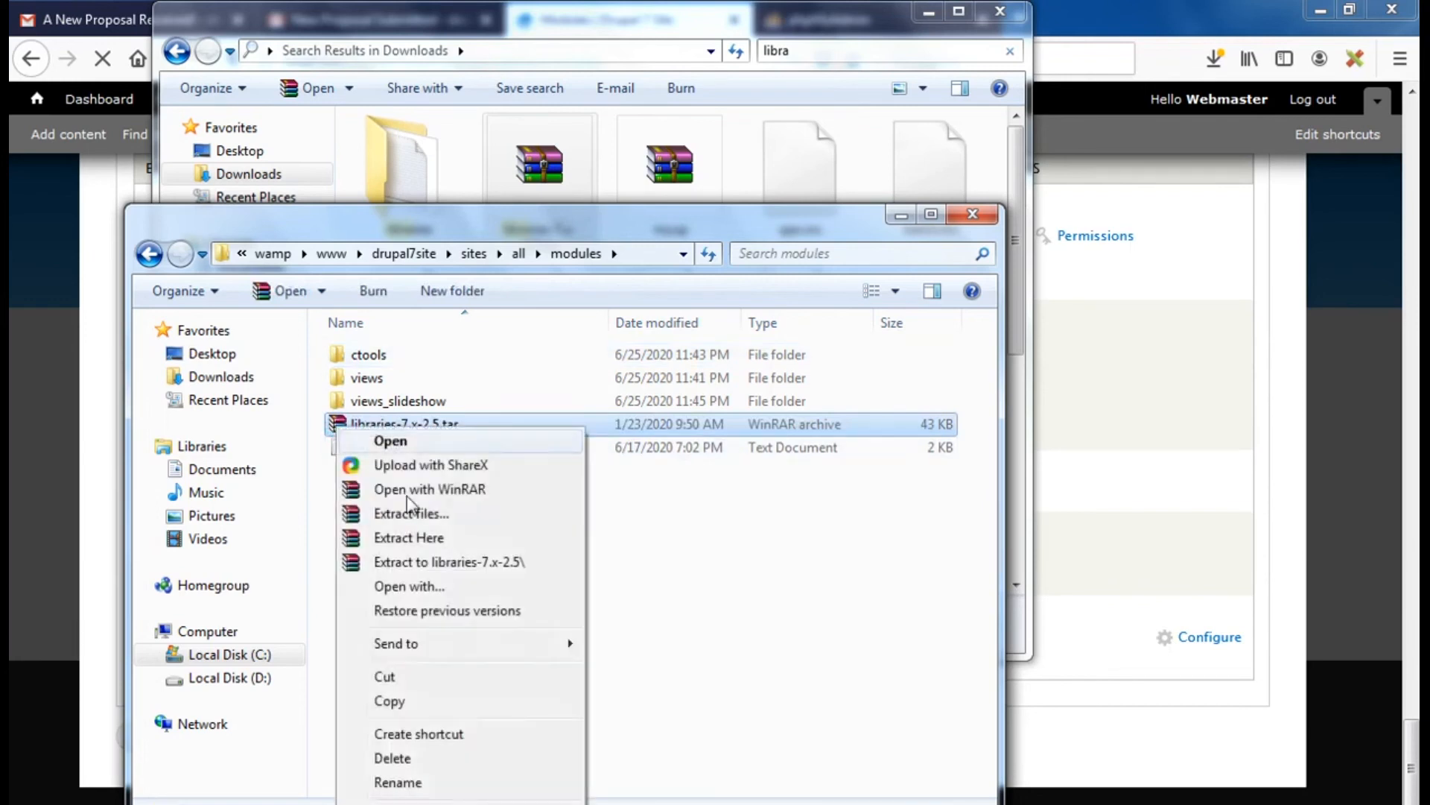
left_click(436, 538)
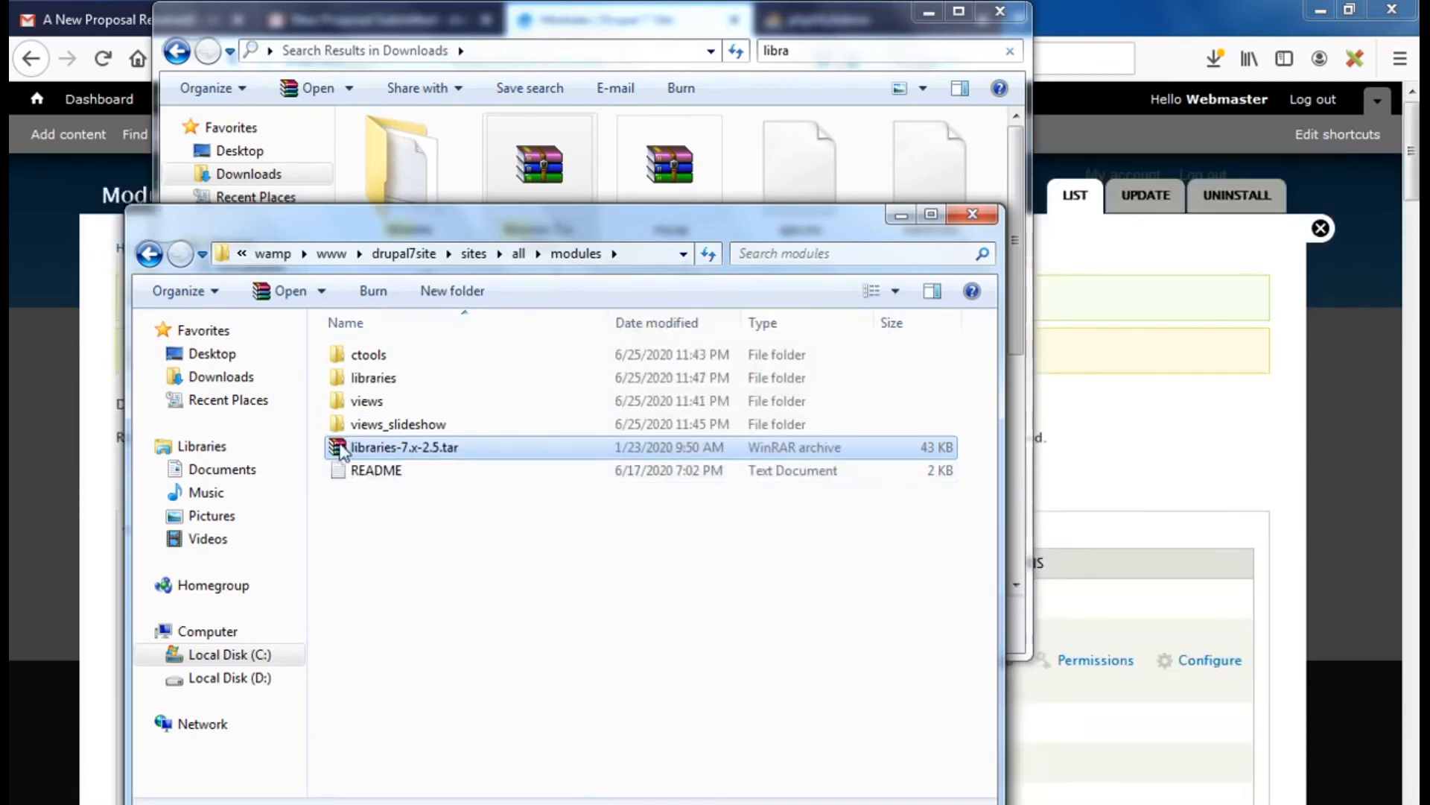
right_click(341, 449)
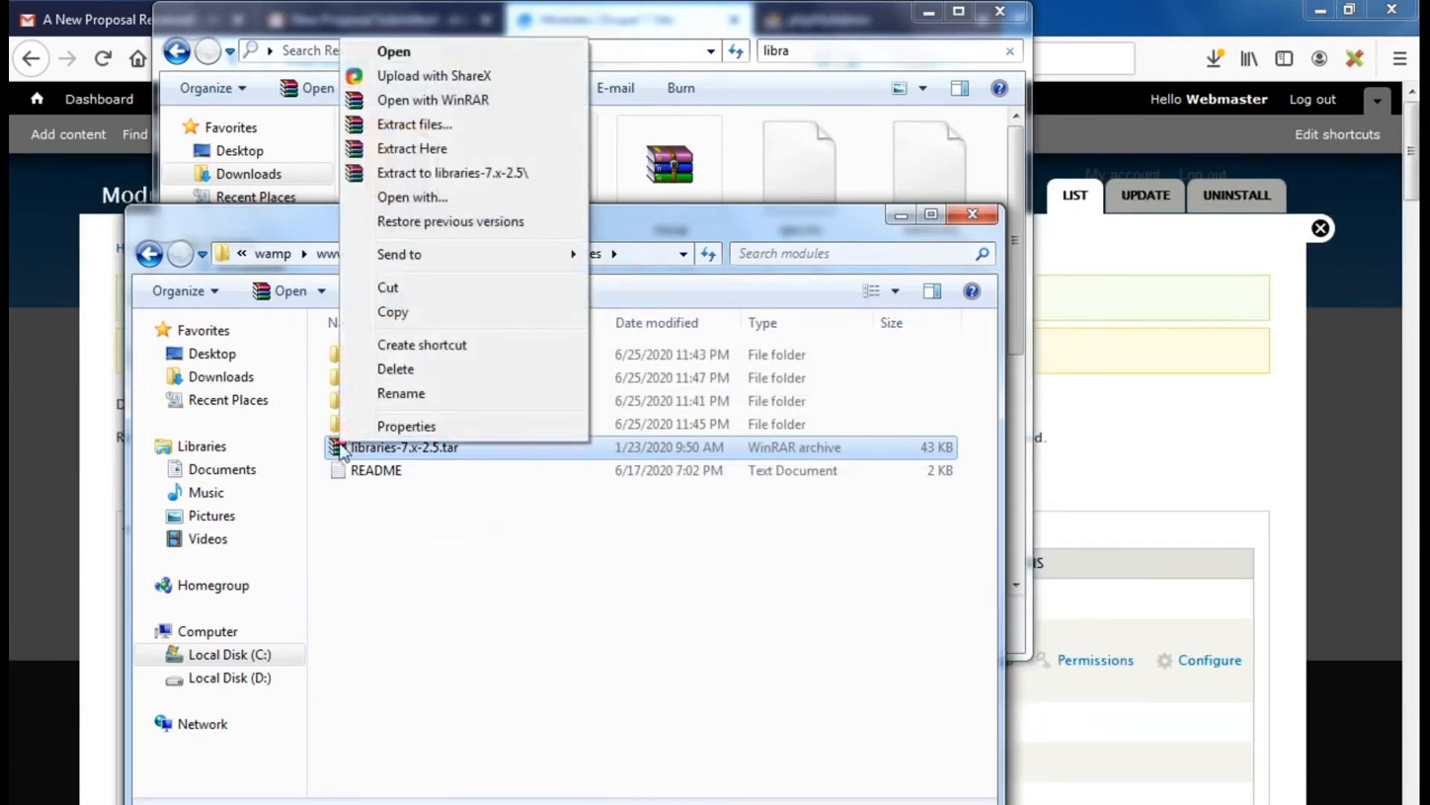
left_click(400, 370)
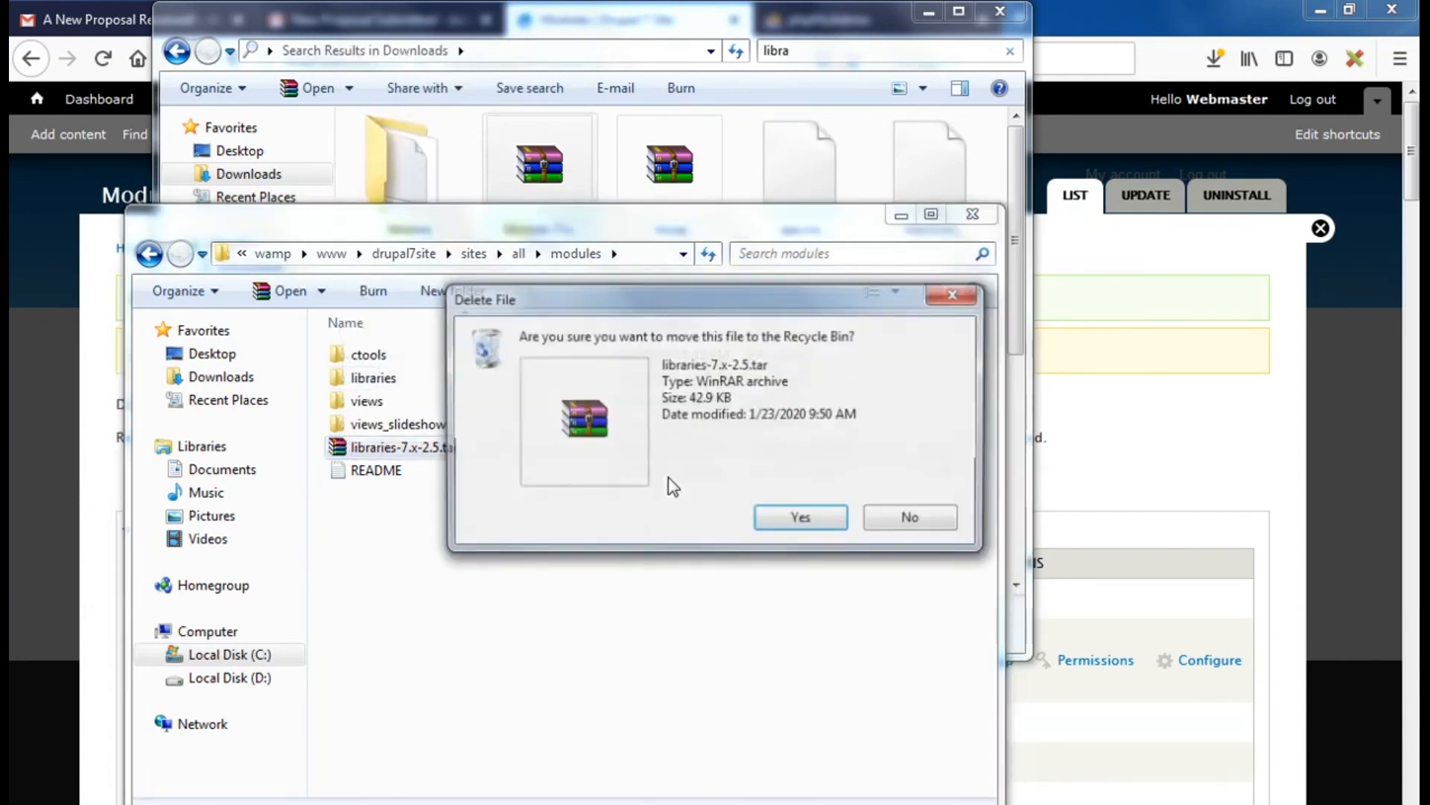
left_click(794, 524)
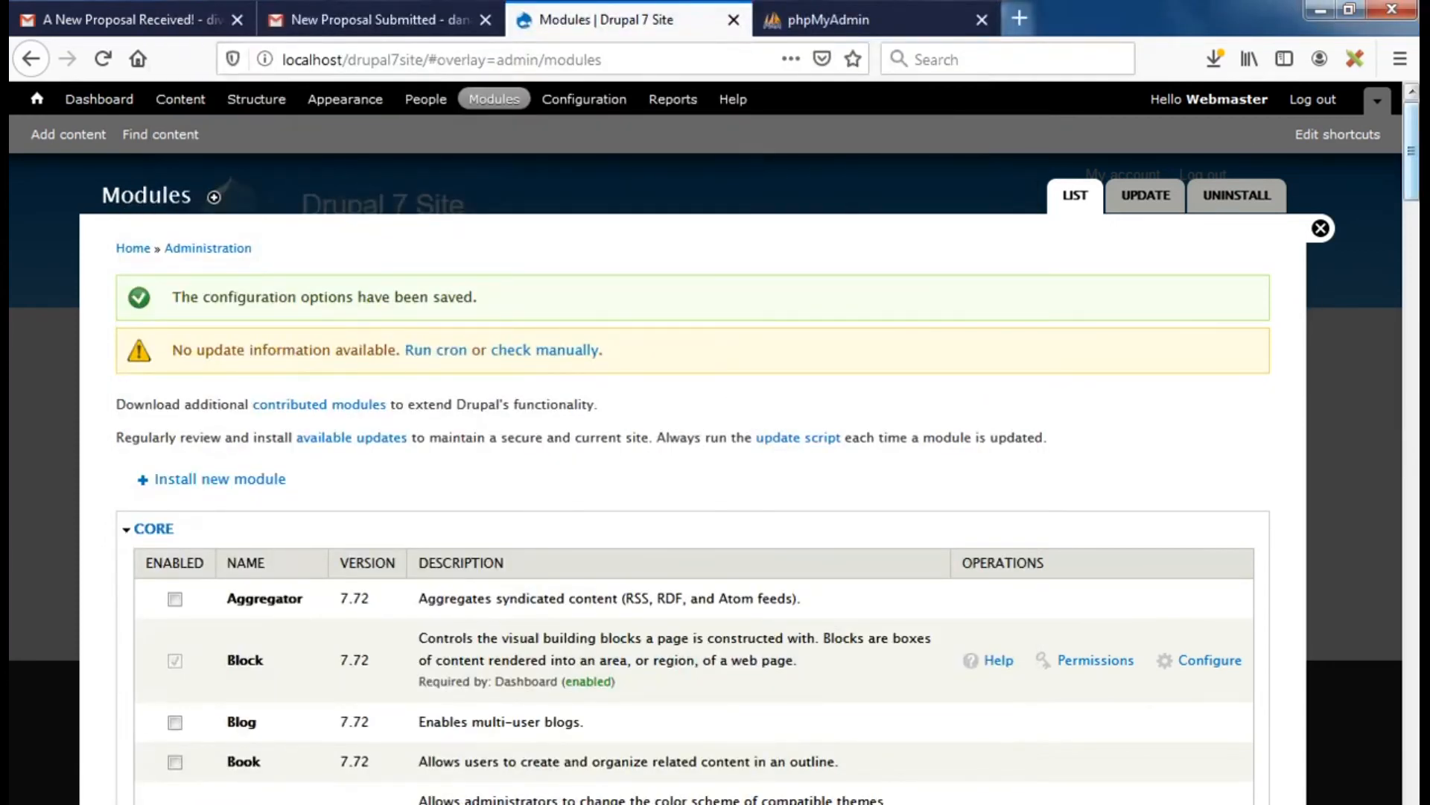
Reload the Modules page, tick Libraries 7.x-2.5 and Views Slideshow: Cycle, and save
left_click_drag(1411, 153, 1412, 767)
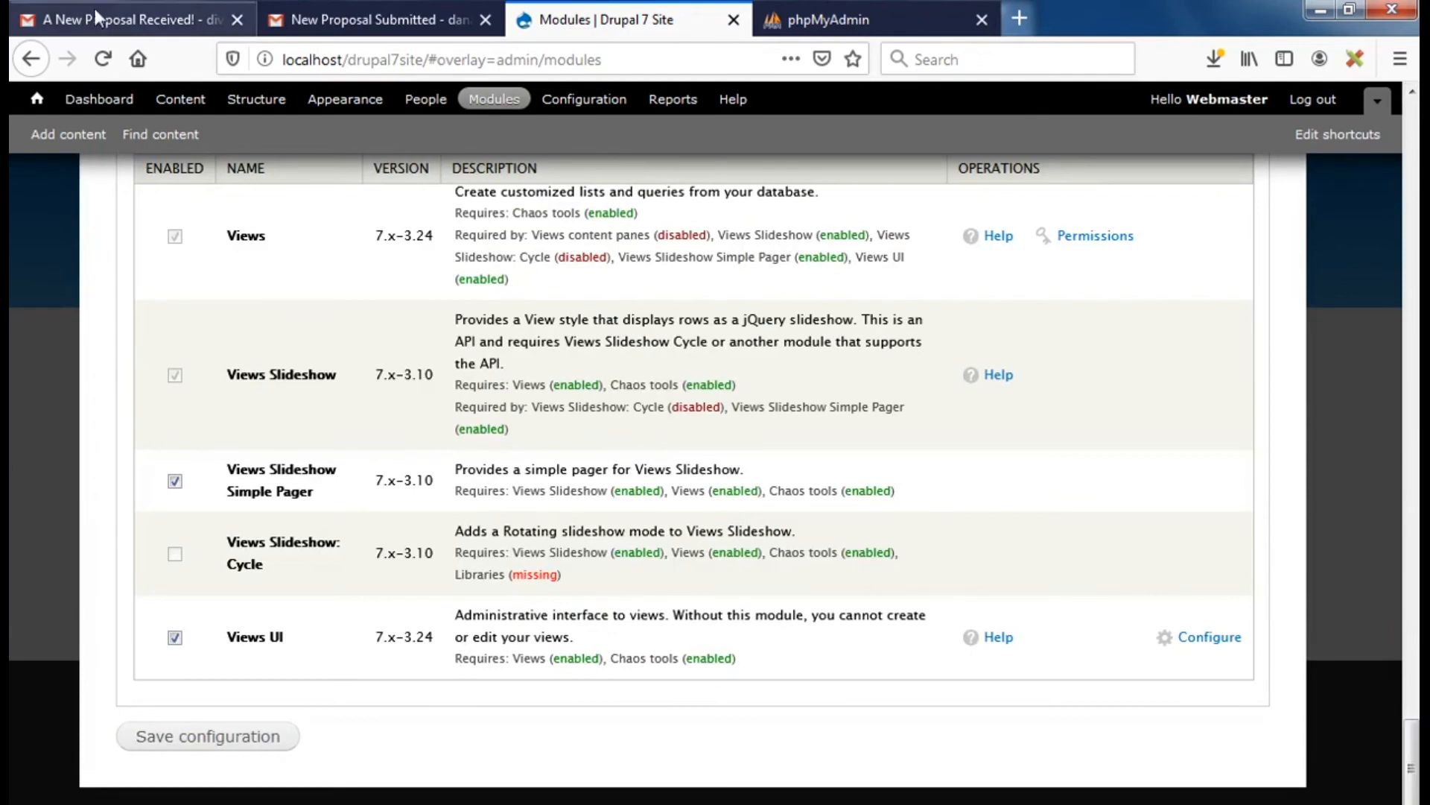
left_click(101, 59)
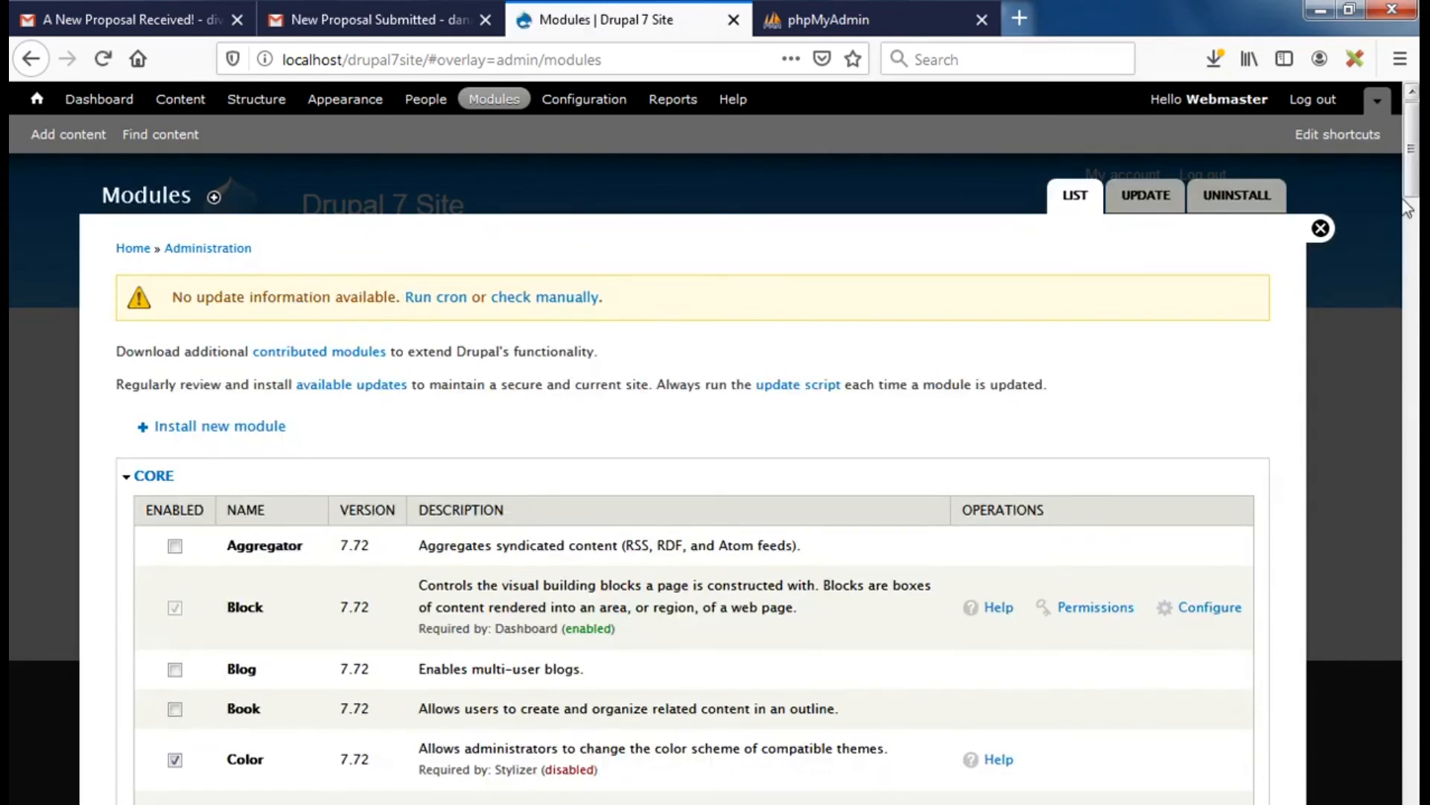
left_click_drag(1413, 164, 1414, 618)
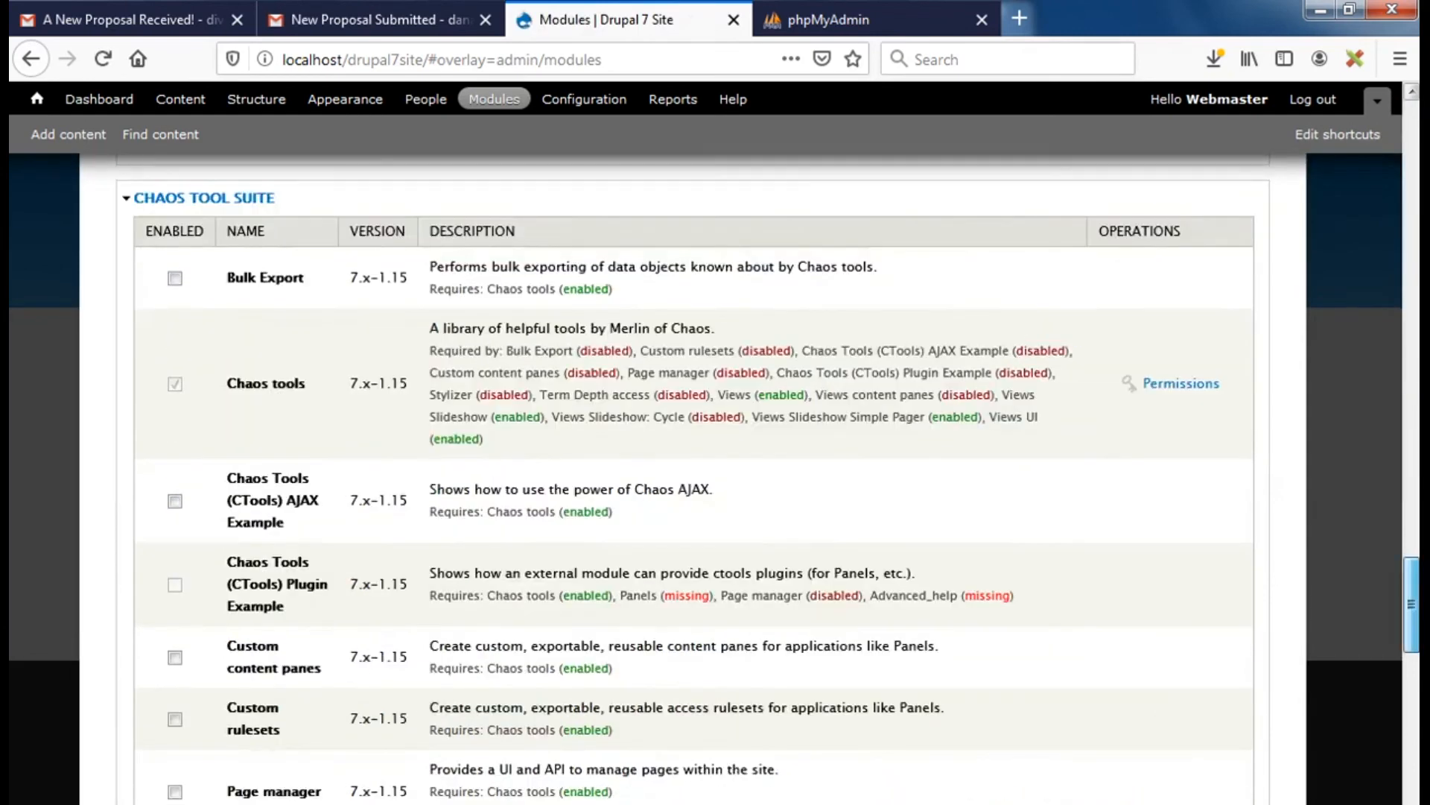
scroll(622, 564, "down", 10)
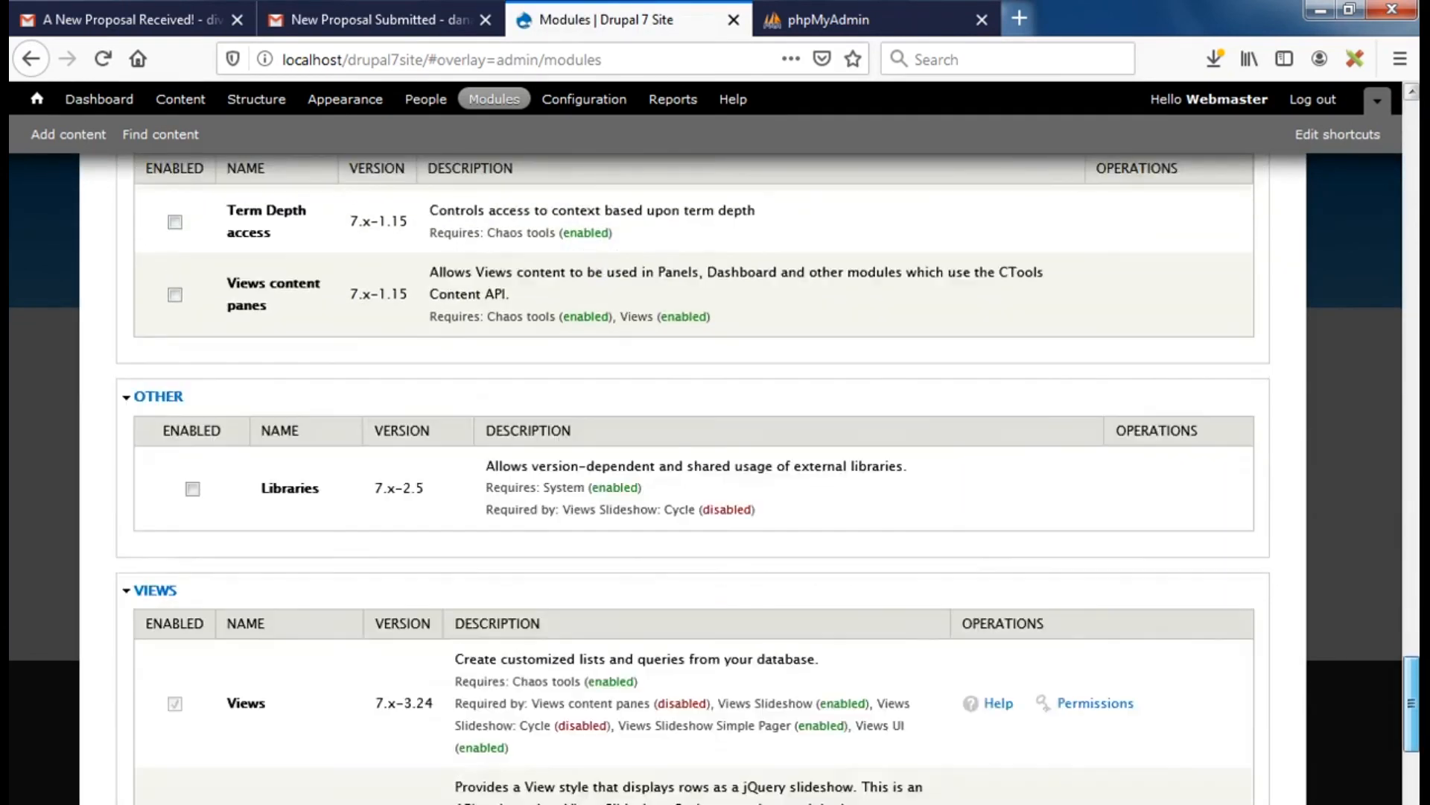
left_click(192, 488)
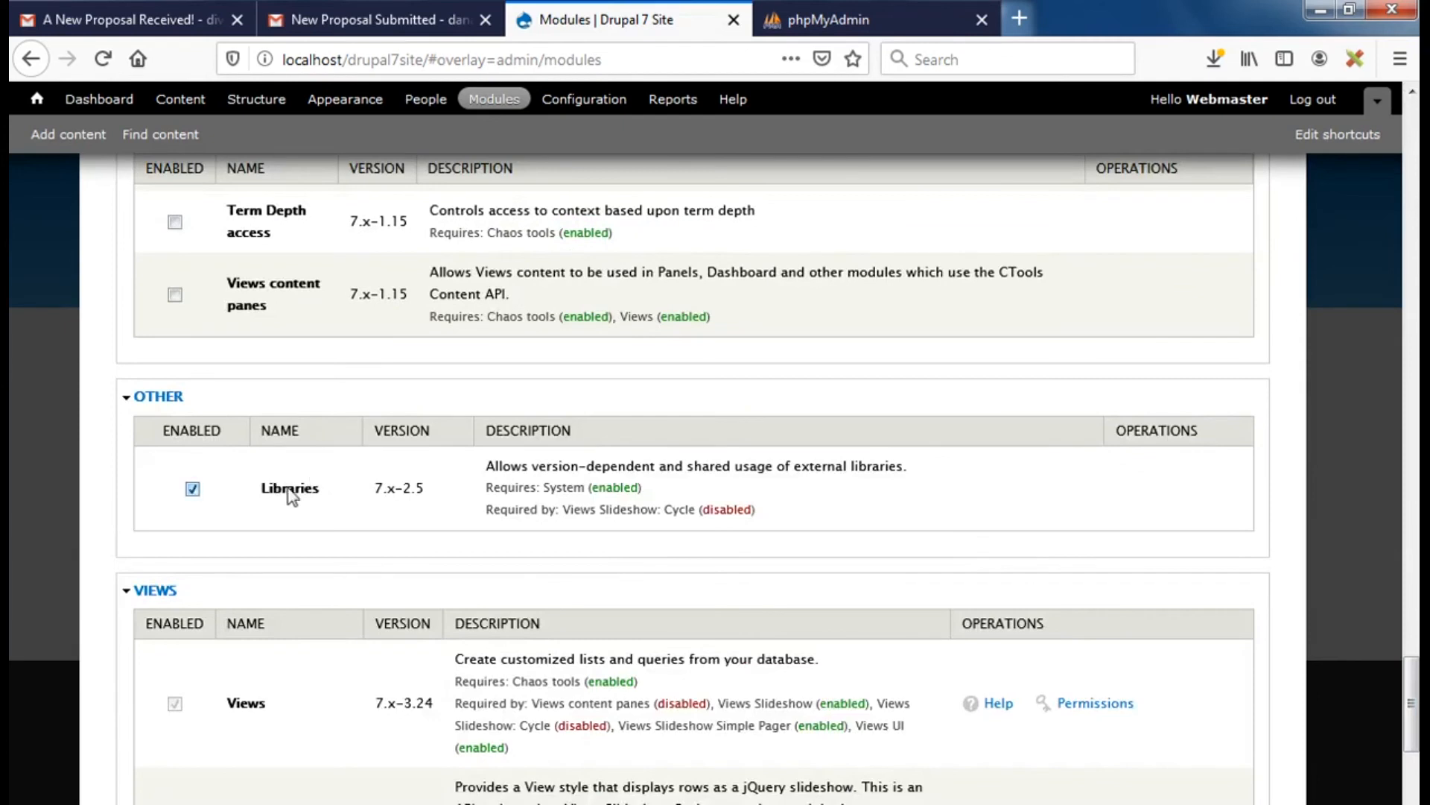
left_click_drag(1412, 703, 1411, 770)
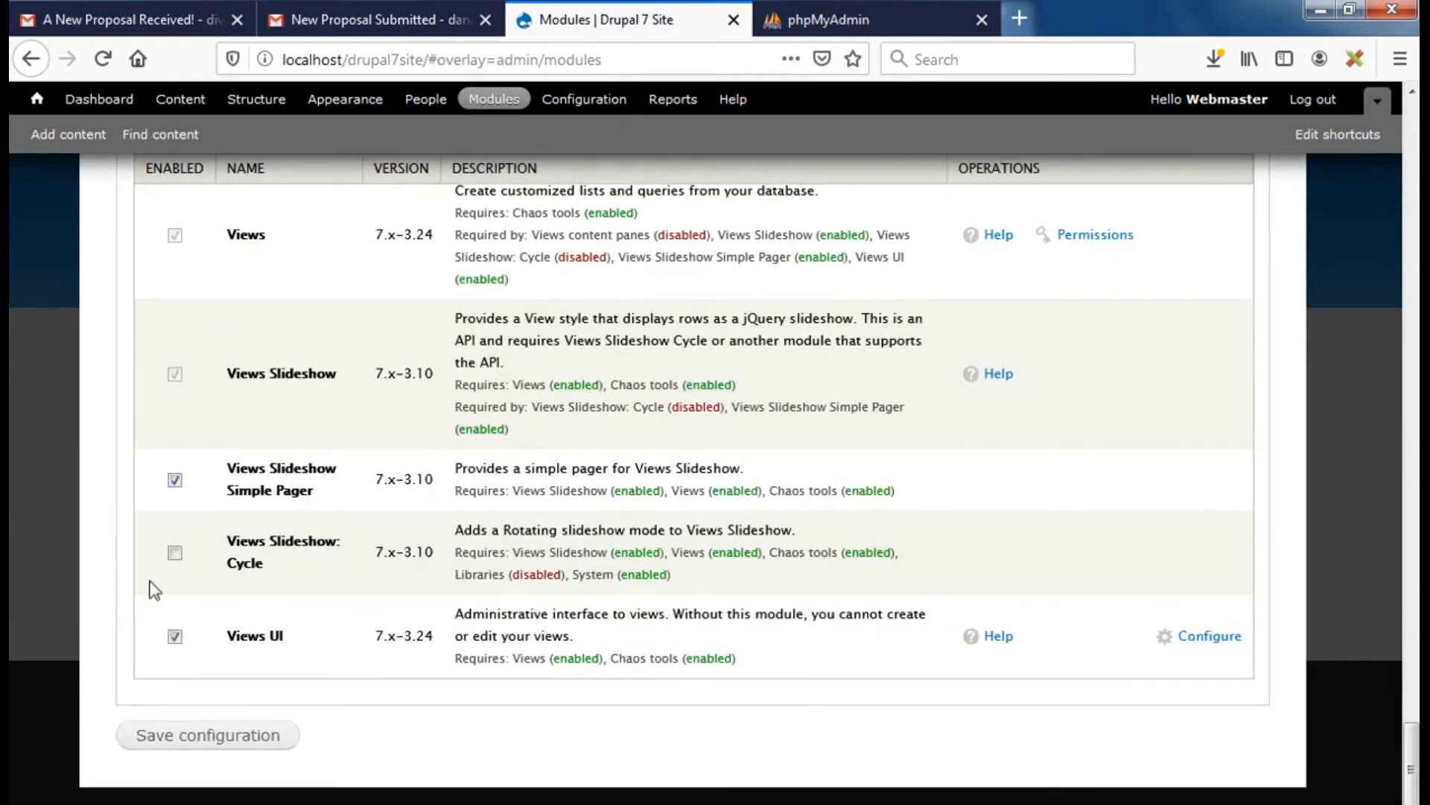
left_click(176, 553)
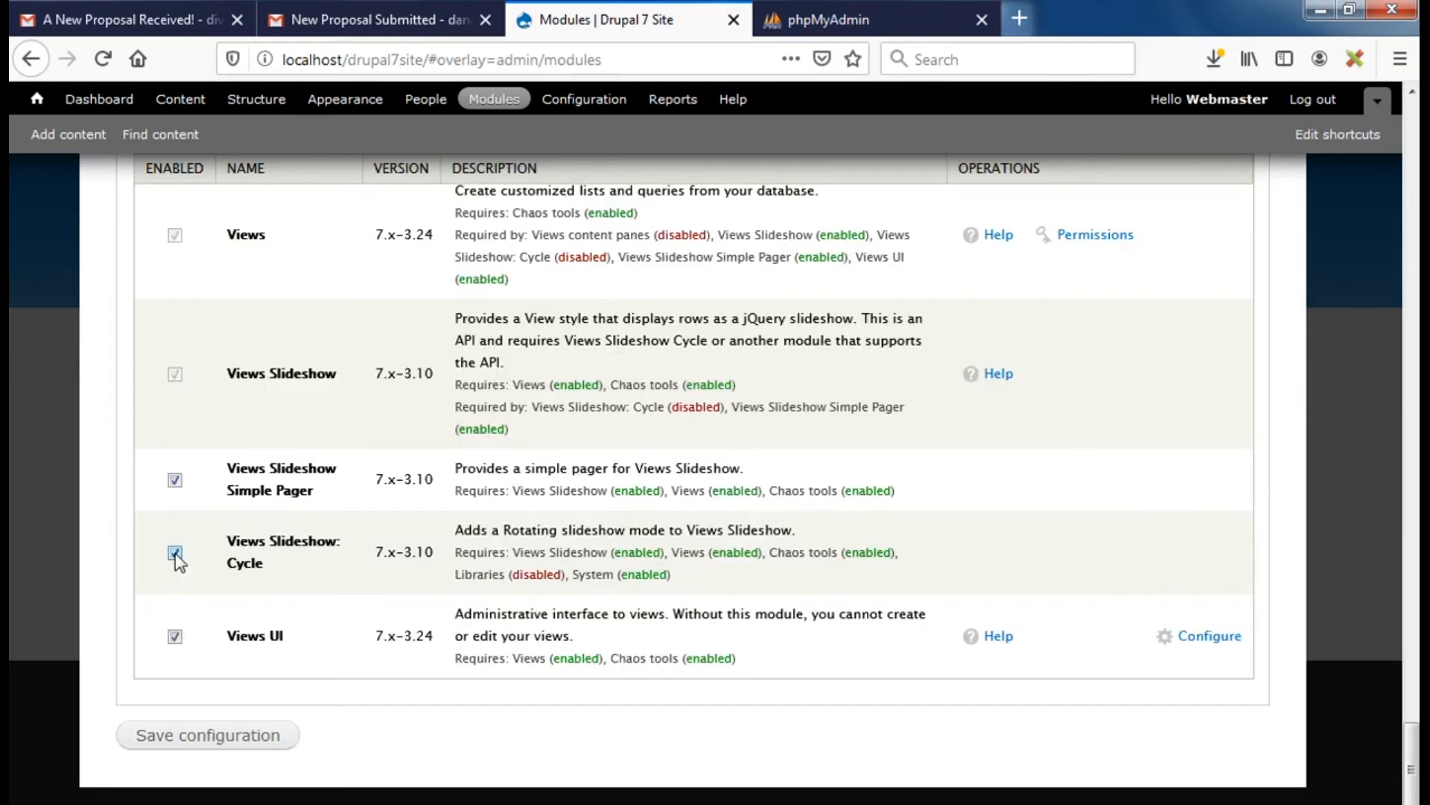
left_click(198, 738)
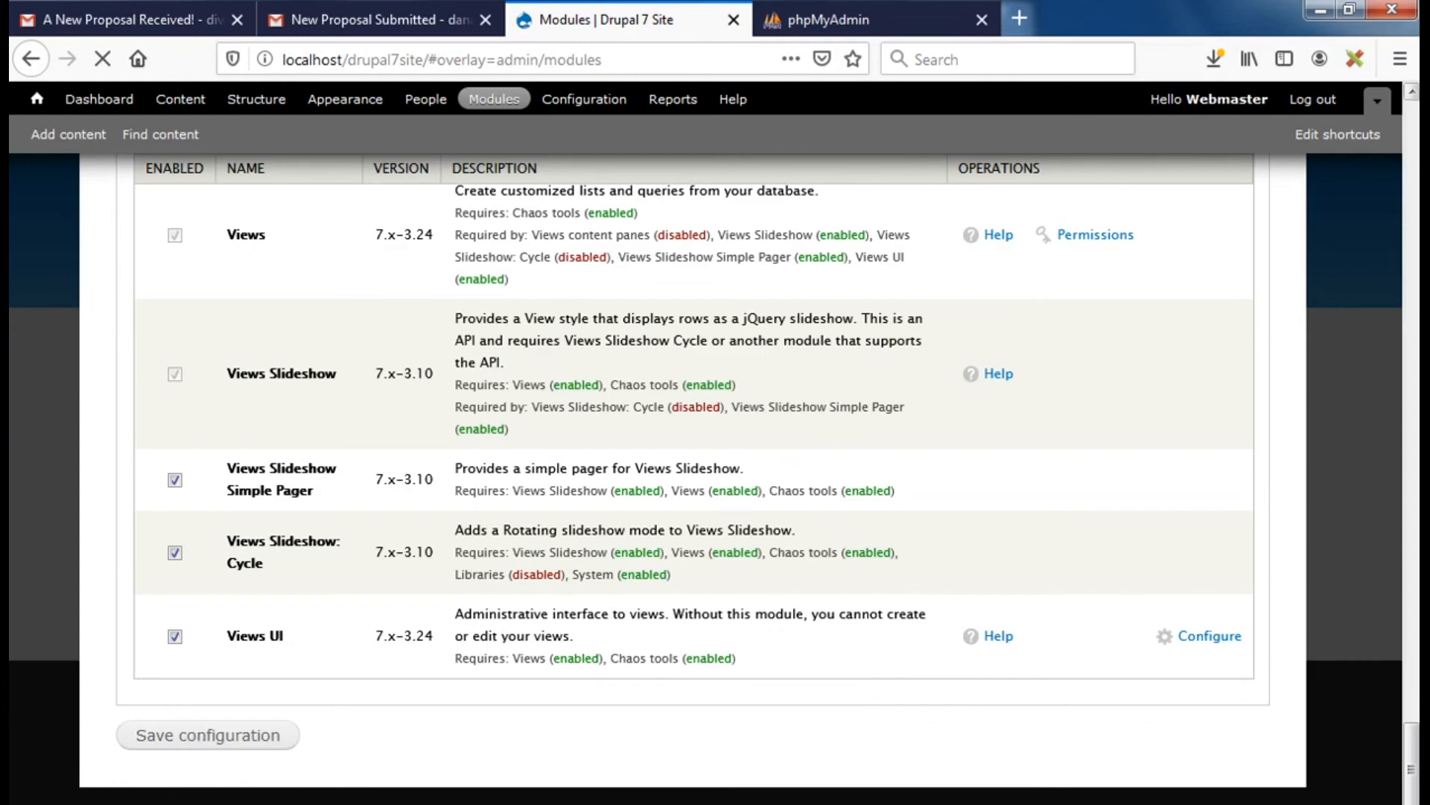
Save the Modules page configuration with the newly ticked slideshow modules
left_click_drag(1410, 779, 1375, 79)
left_click_drag(1381, 182, 1420, 642)
scroll(692, 447, "down", 2)
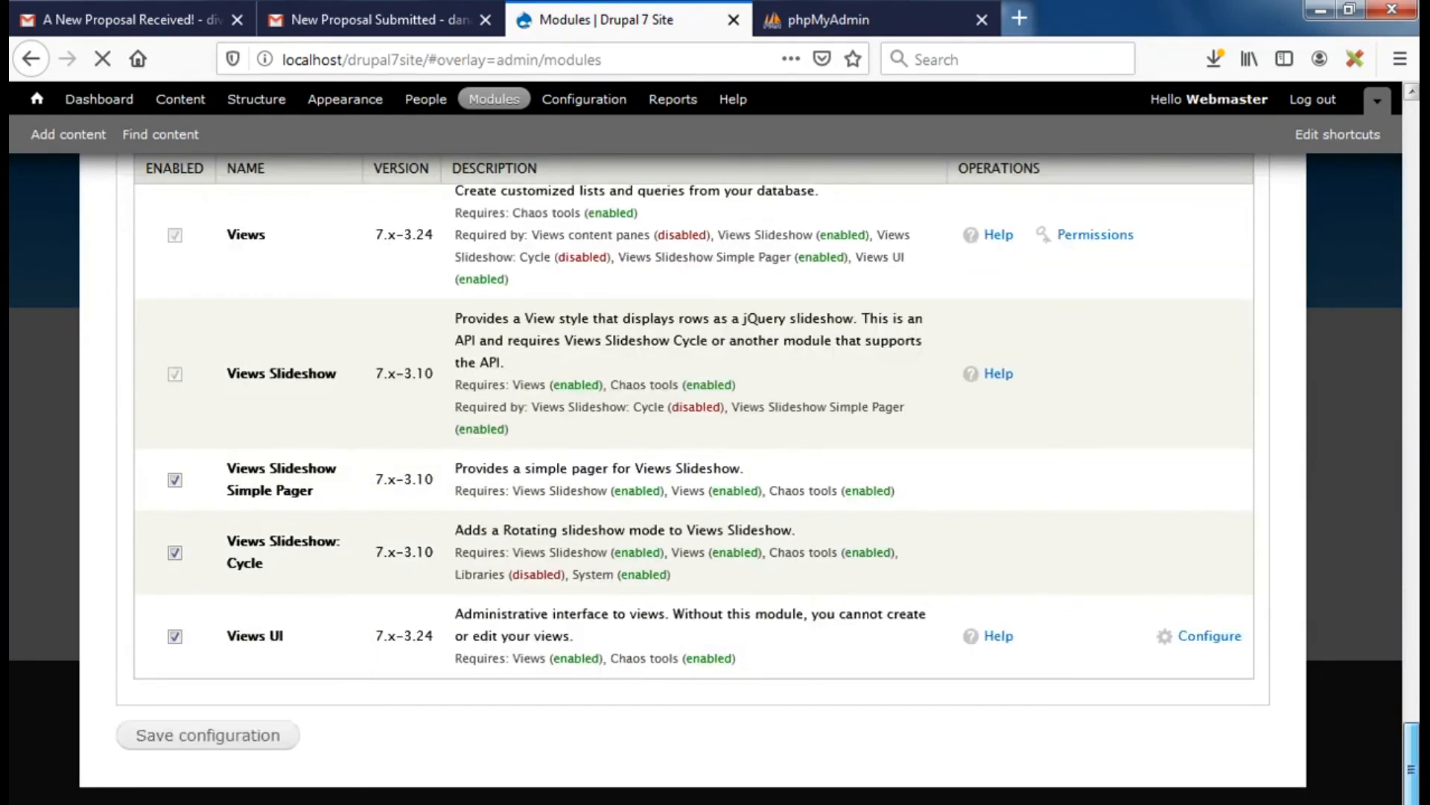
left_click(245, 741)
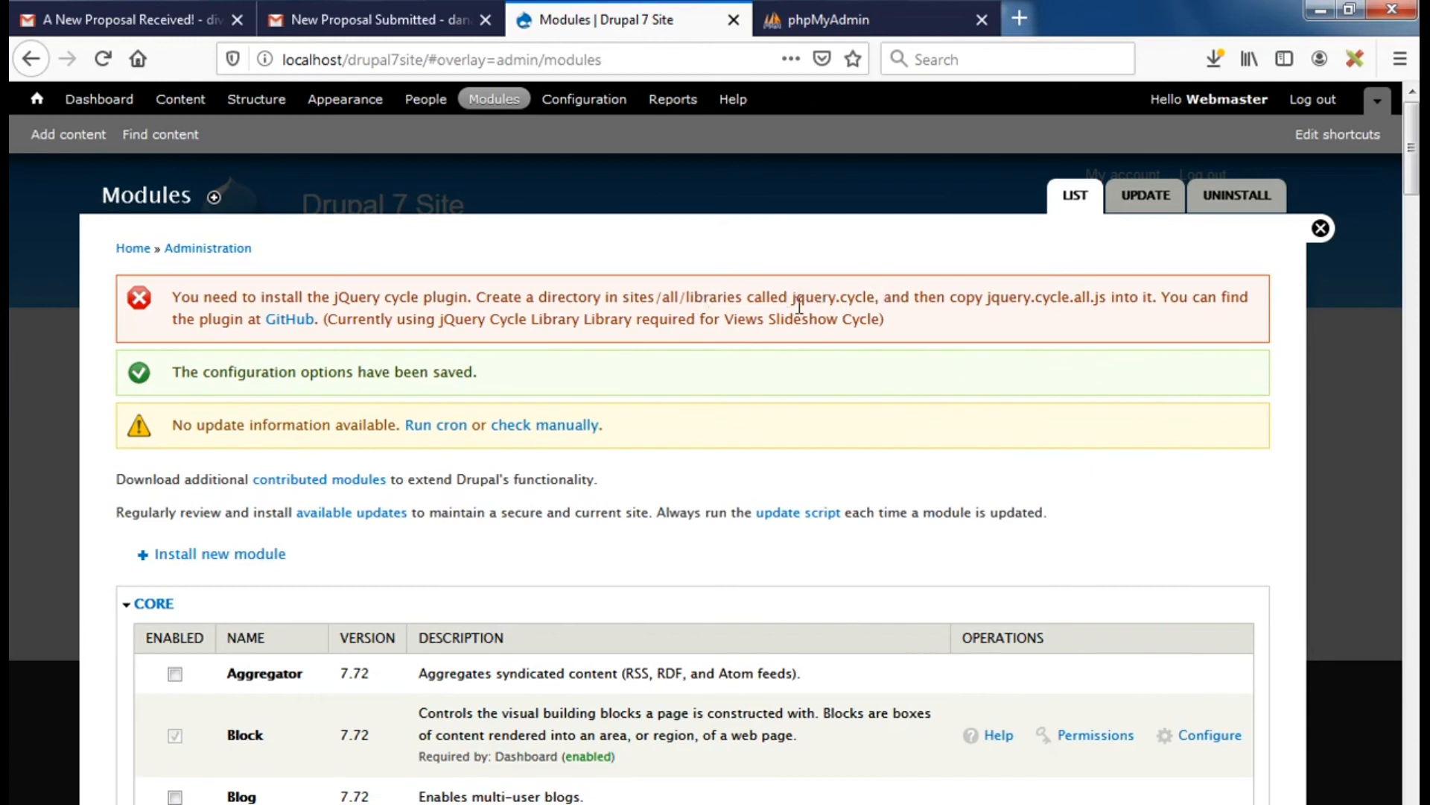
Copy the required library folder name 'jquery.cycle' from the error message
left_click_drag(793, 298, 876, 296)
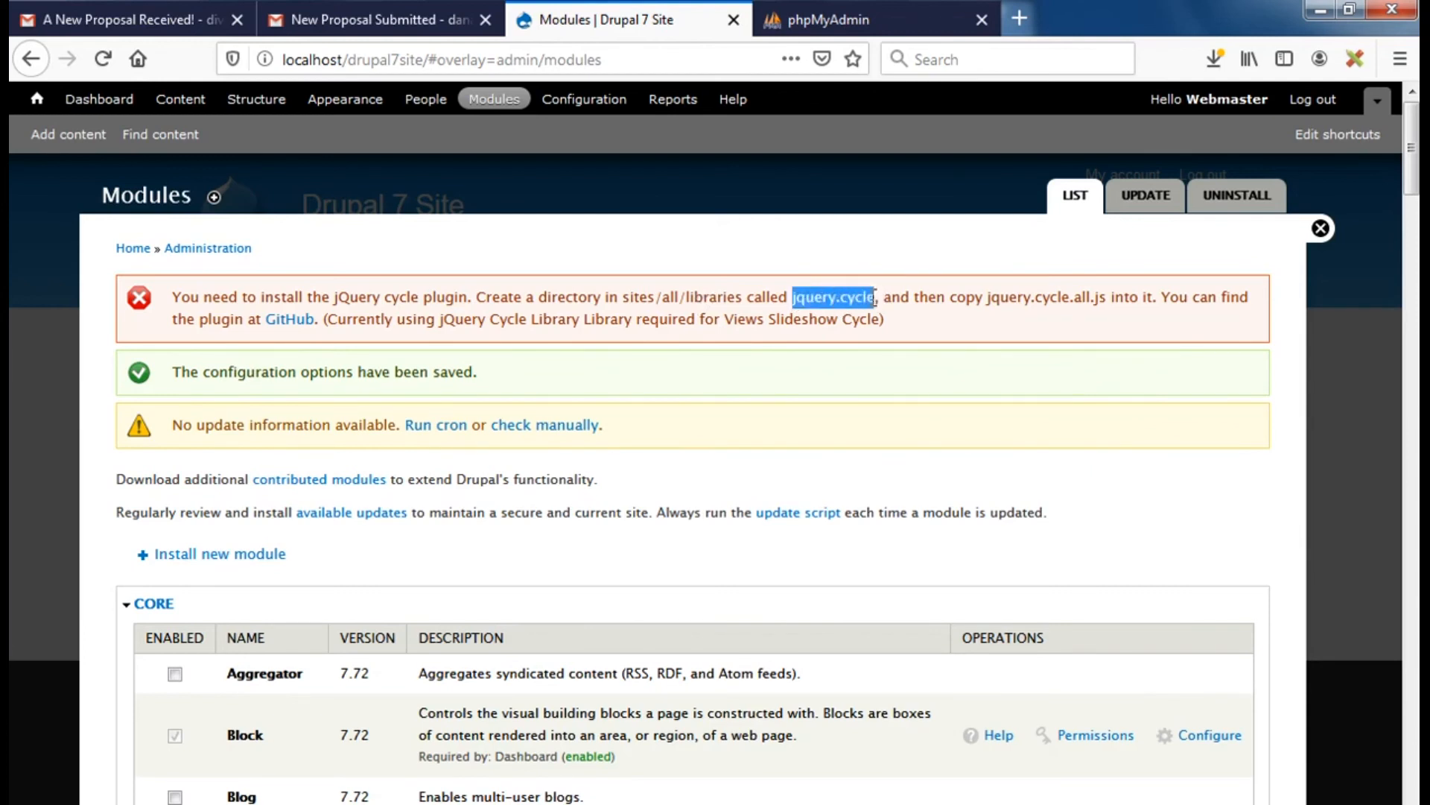
right_click(860, 297)
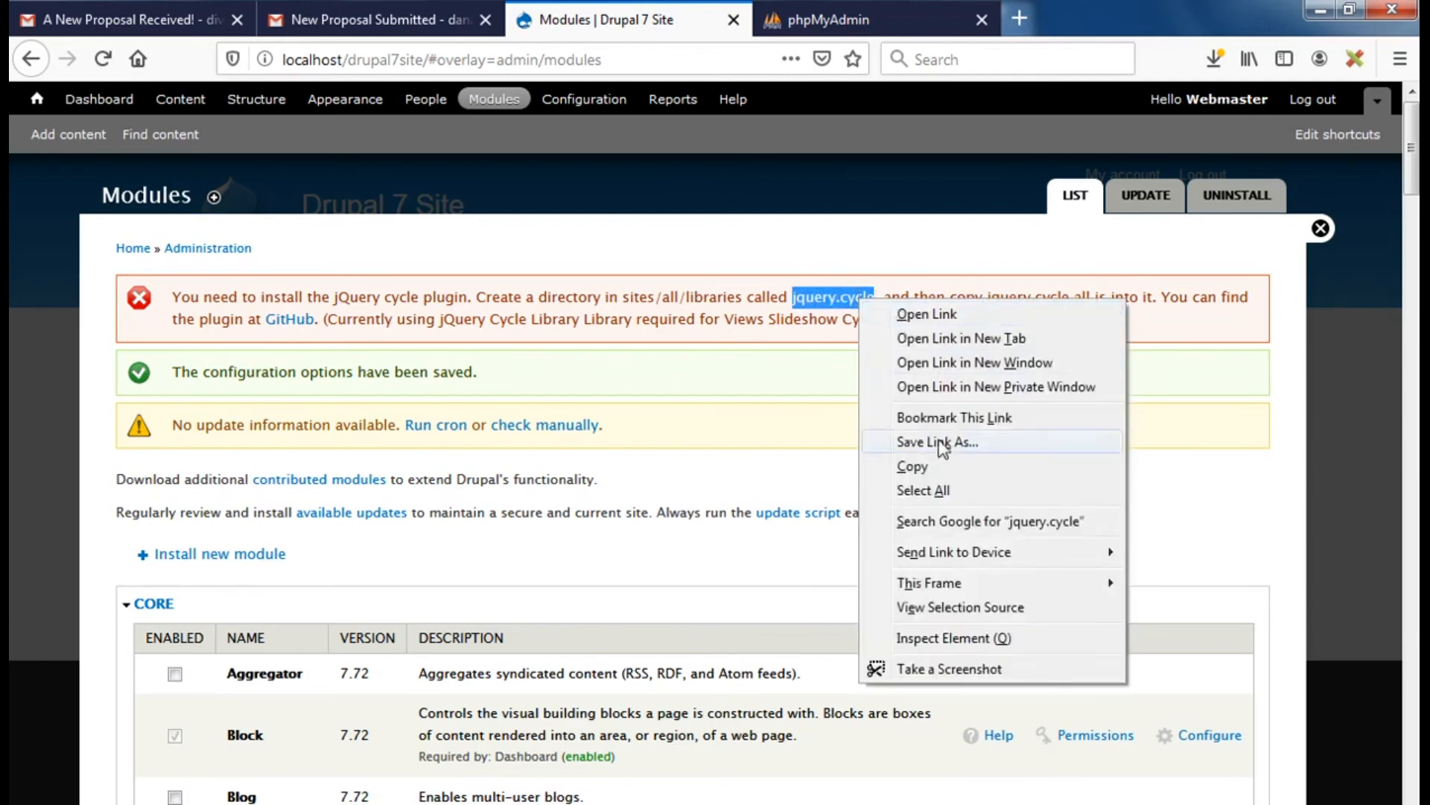
left_click(911, 468)
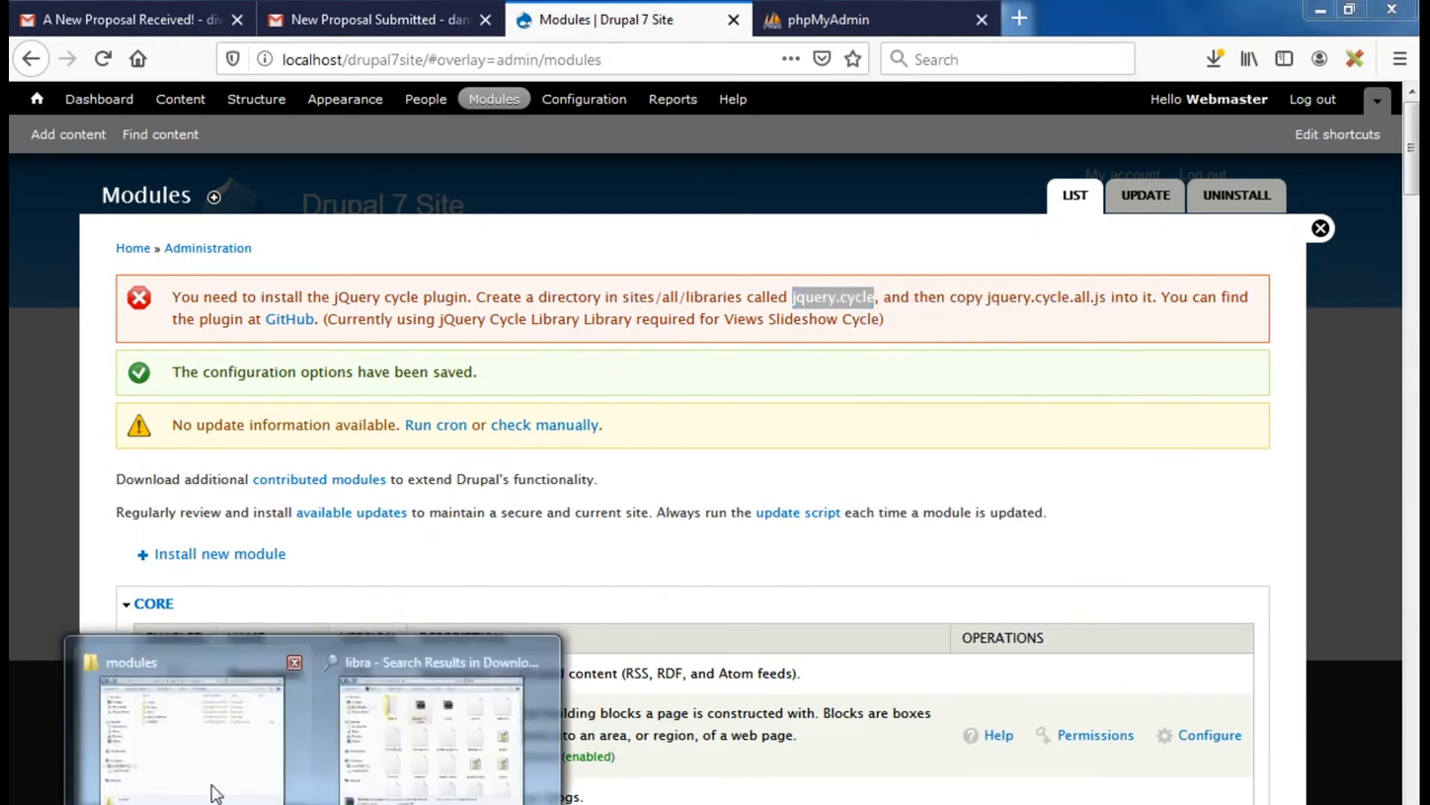
In Explorer, navigate from modules up to sites, then into all > libraries
left_click(200, 757)
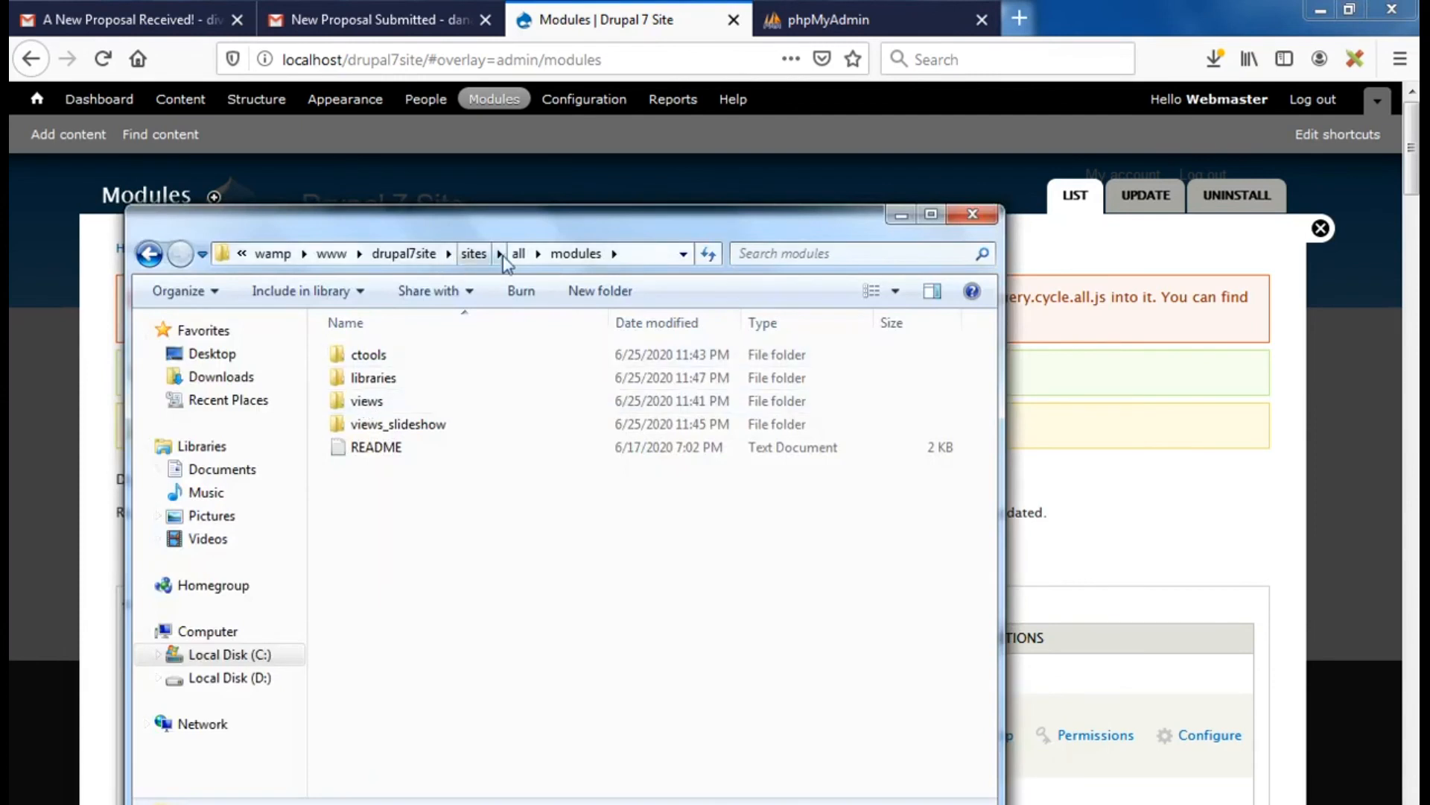
left_click(474, 254)
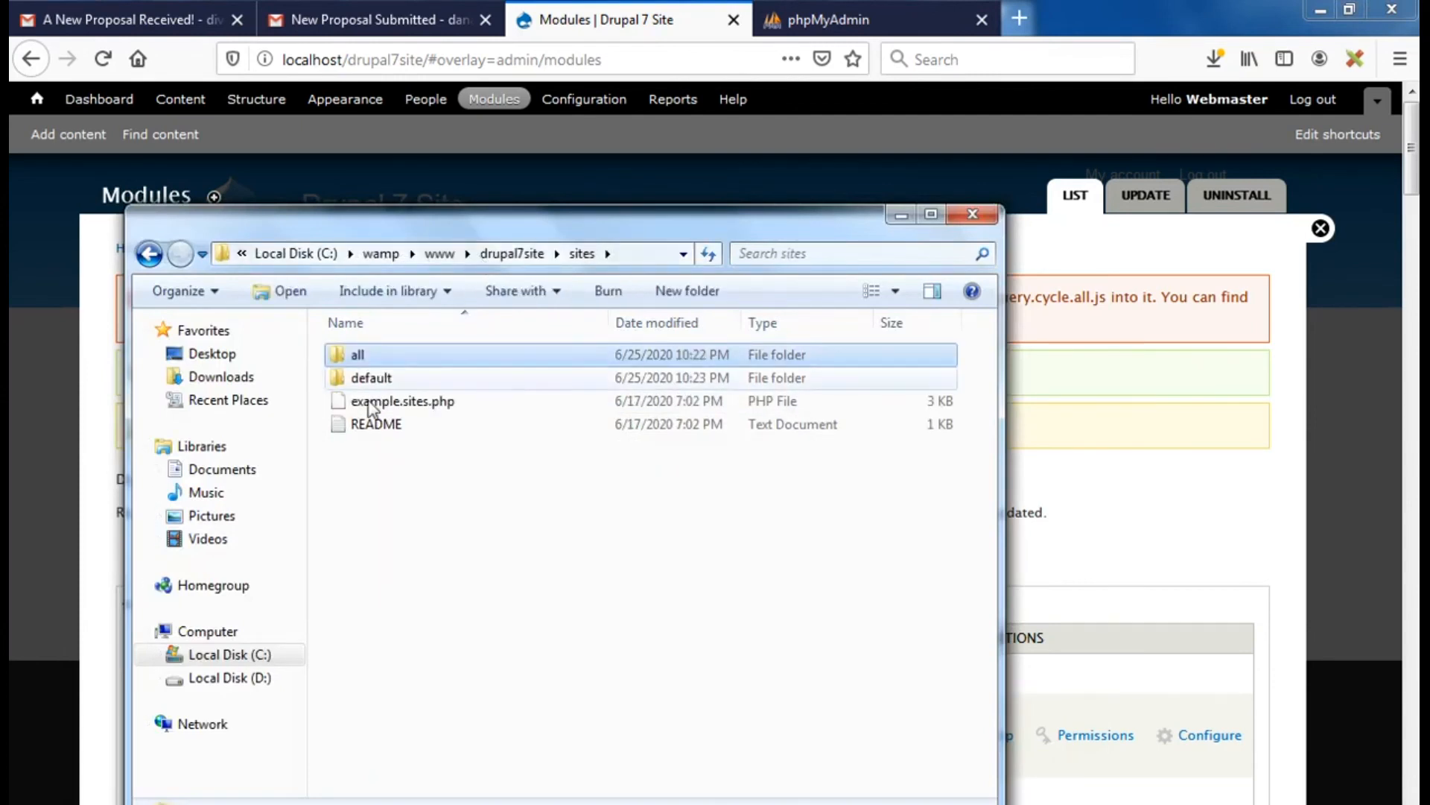
double_click(361, 357)
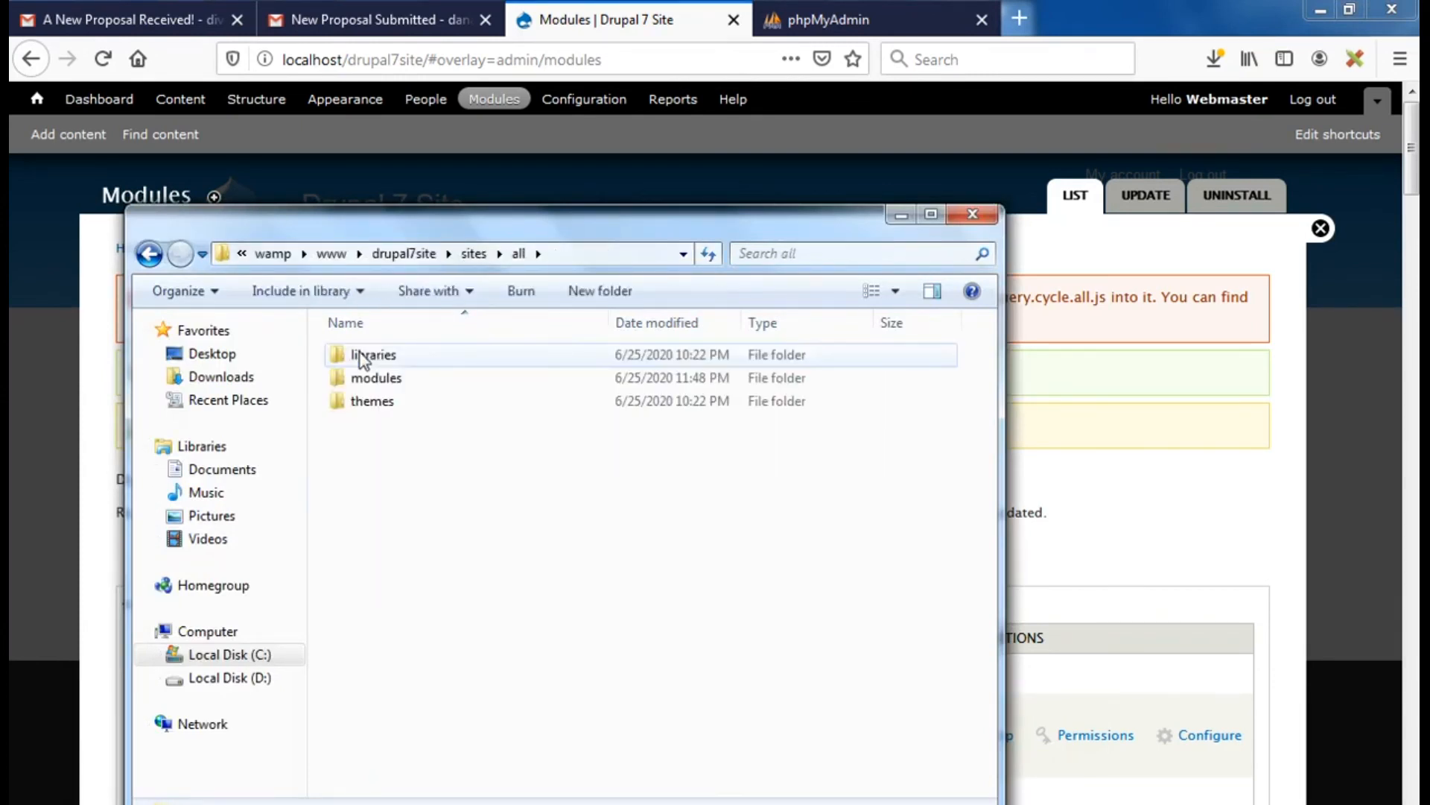
left_click(371, 359)
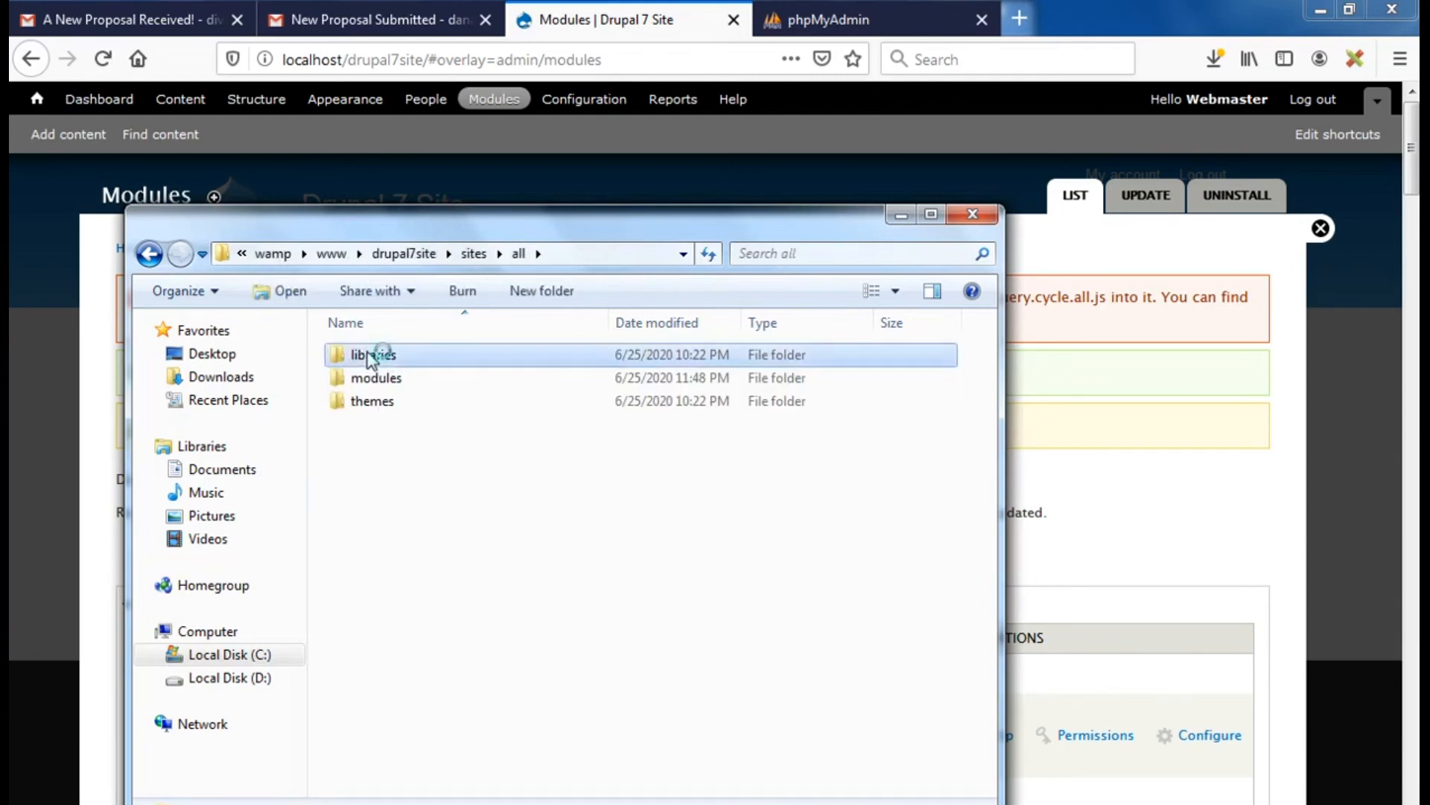
double_click(370, 356)
Create and open a 'jquery.cycle' folder, then select 'jquery.cycle.all' in the Drupal error
left_click(595, 292)
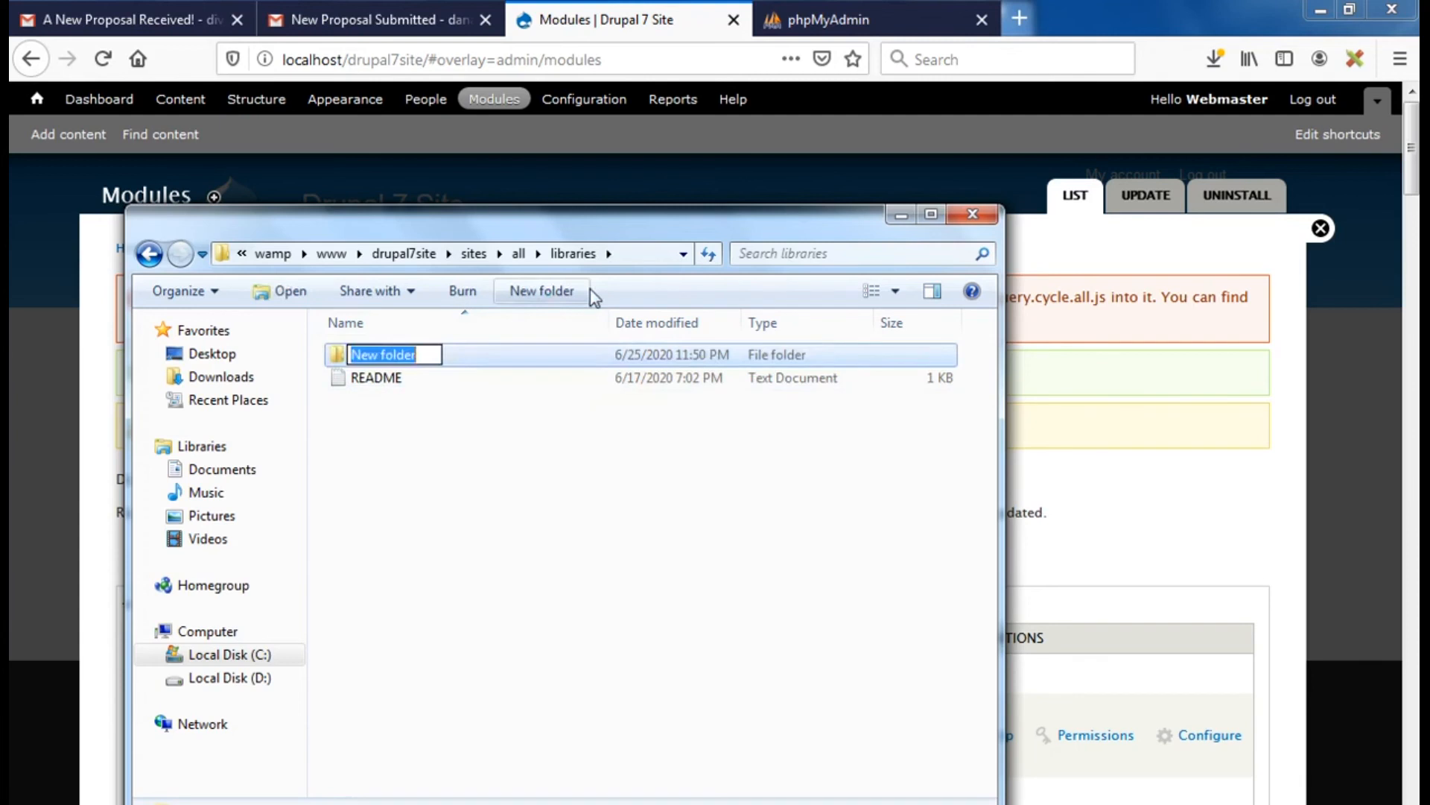
key("BackSpace")
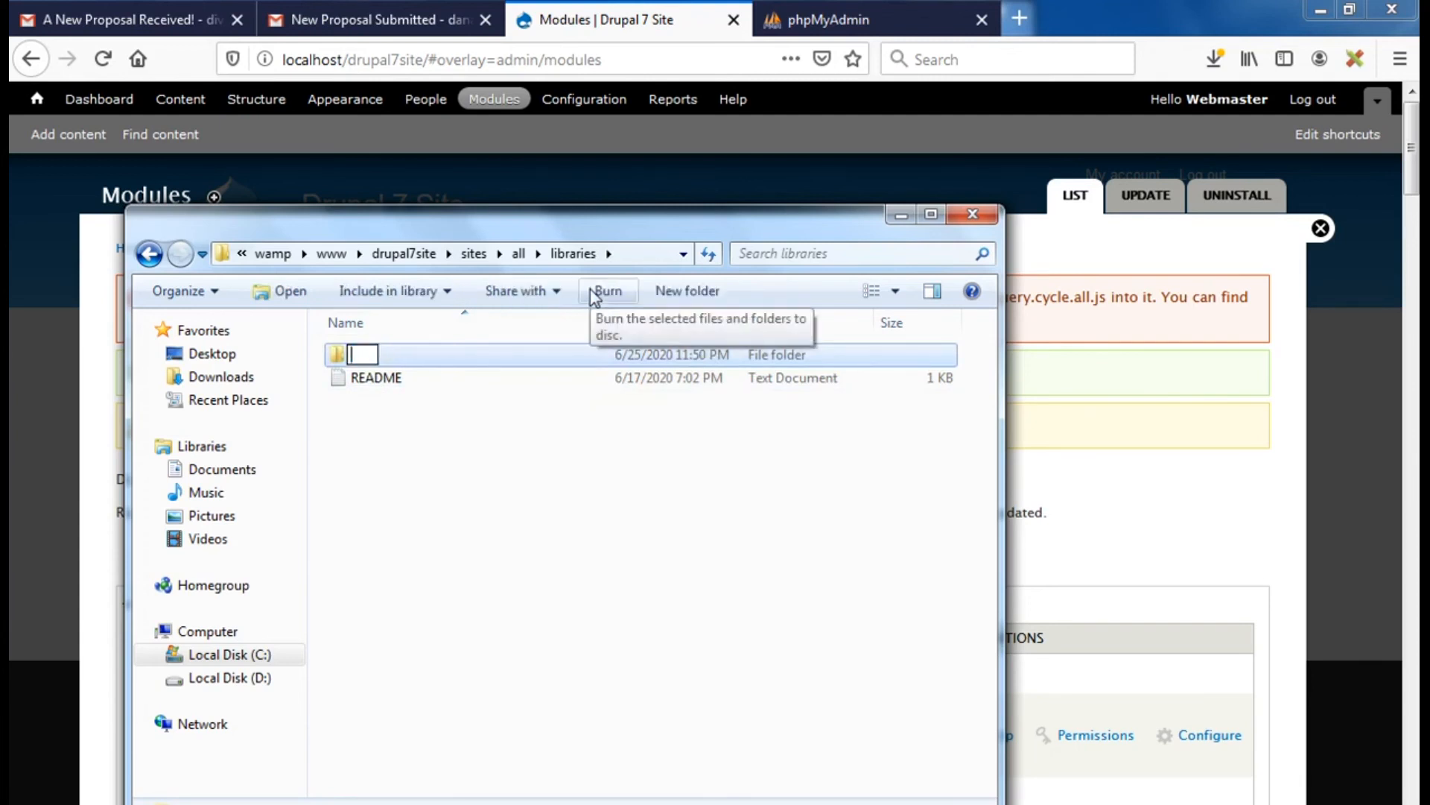
type("jquery.cycle")
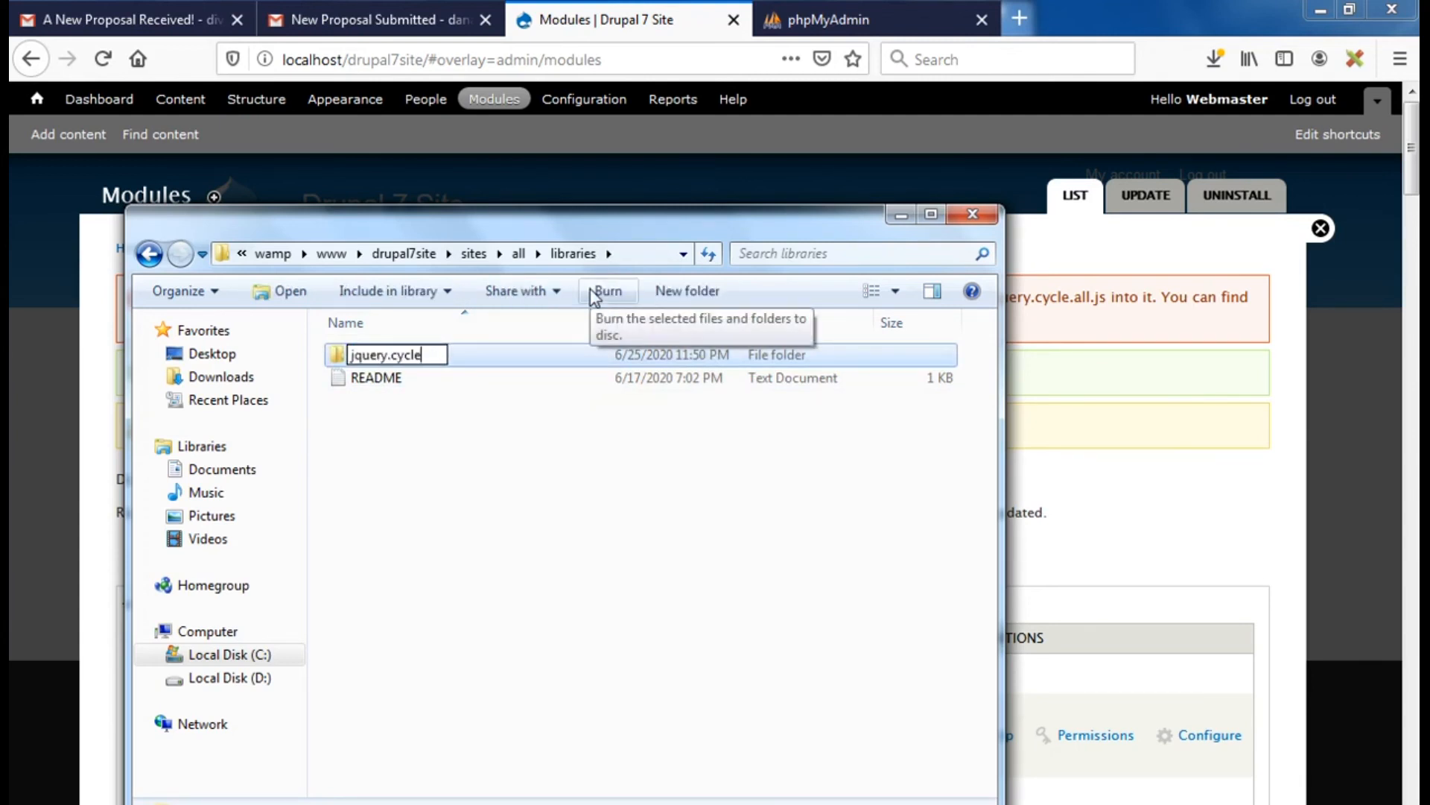
key("Return")
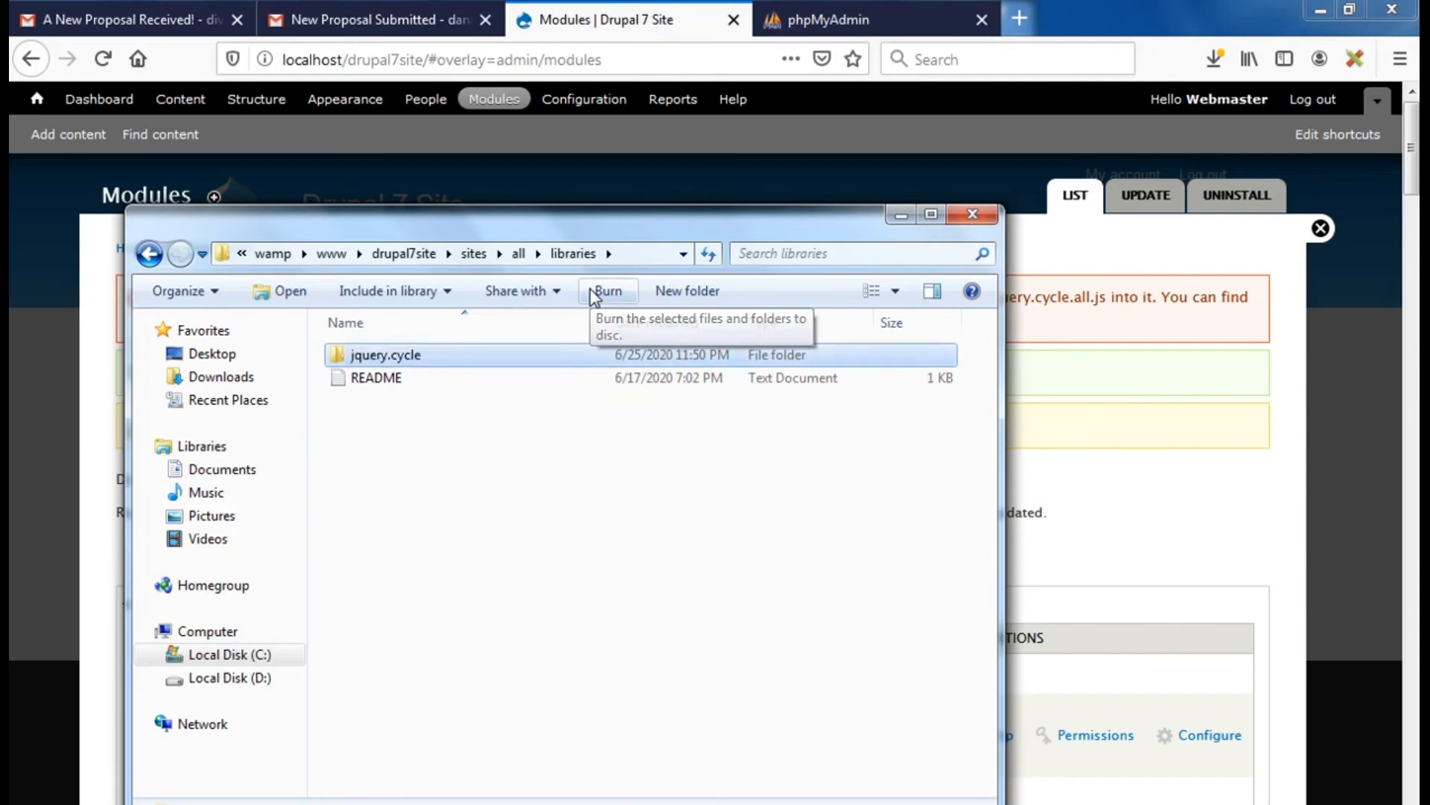
double_click(372, 356)
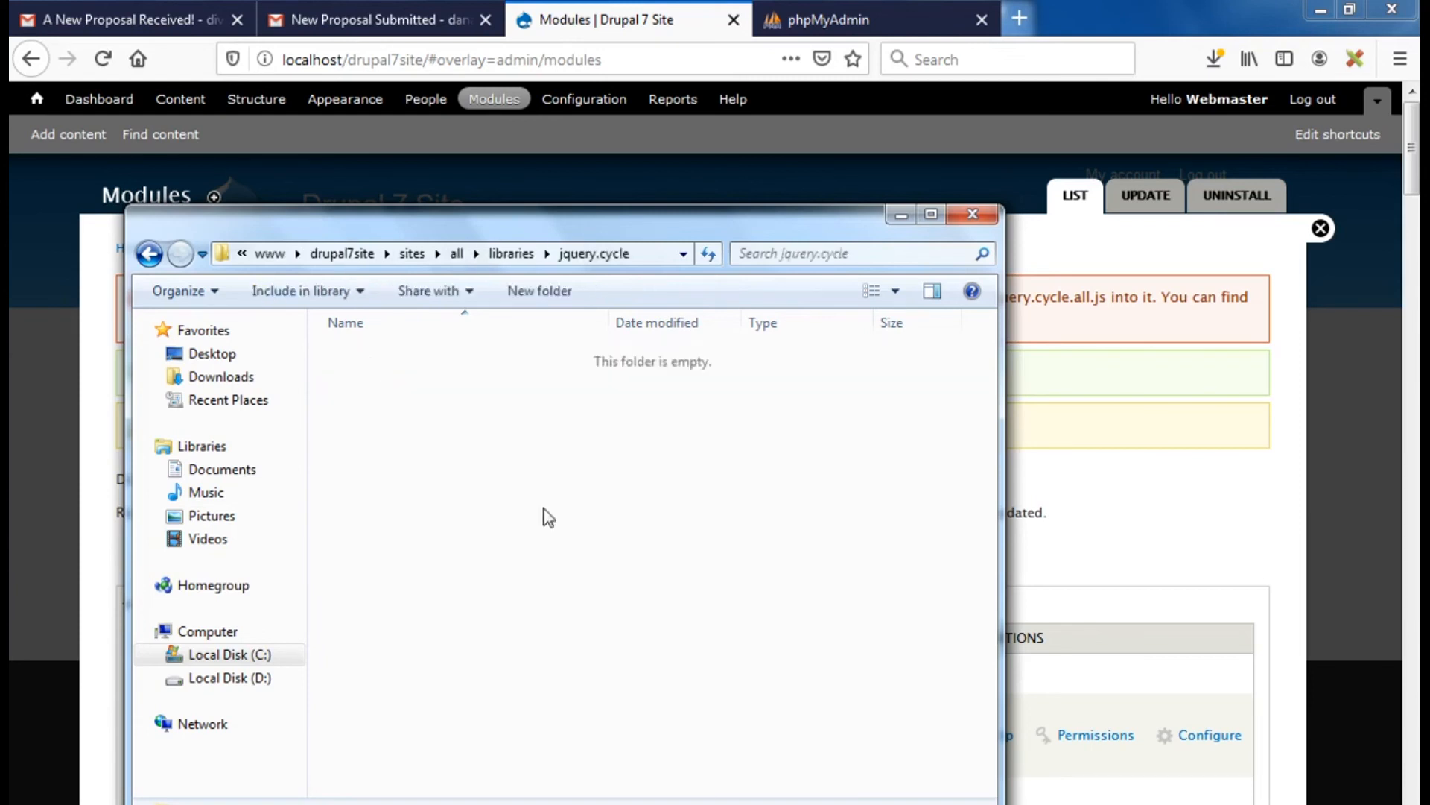
left_click(1104, 258)
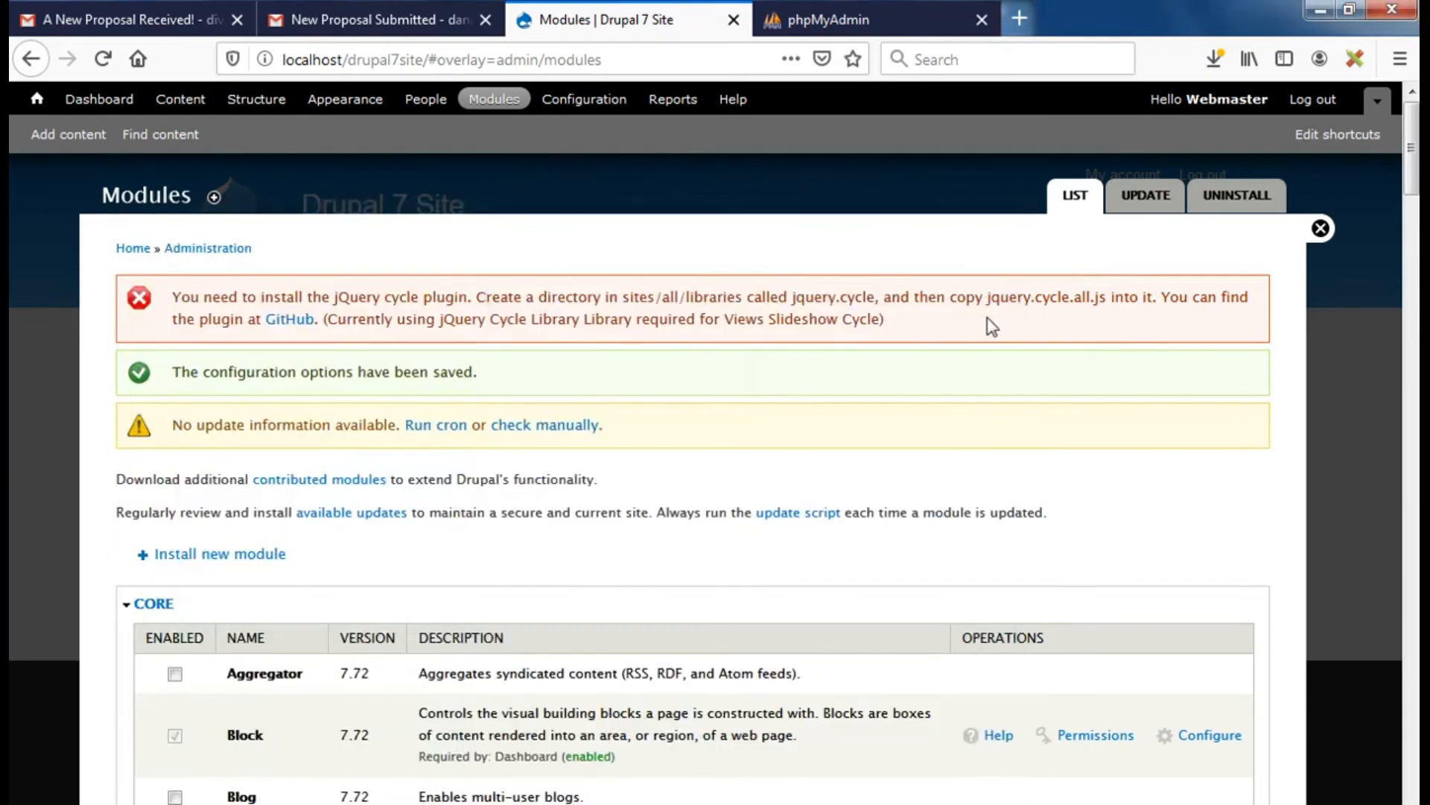
left_click_drag(990, 298, 1111, 299)
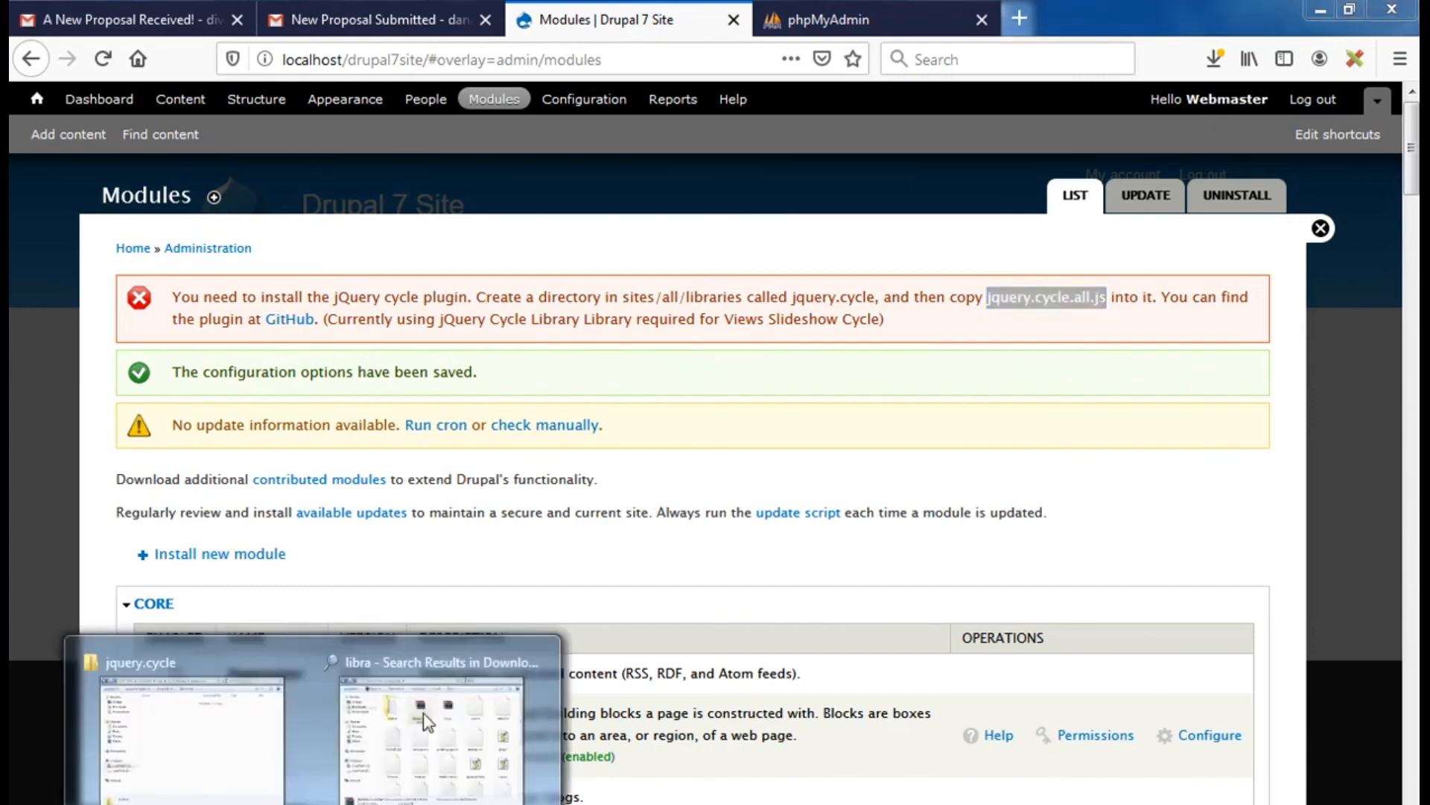
Search Downloads for 'jquery.cyc' and copy the jquery.cycle.all file
left_click(469, 693)
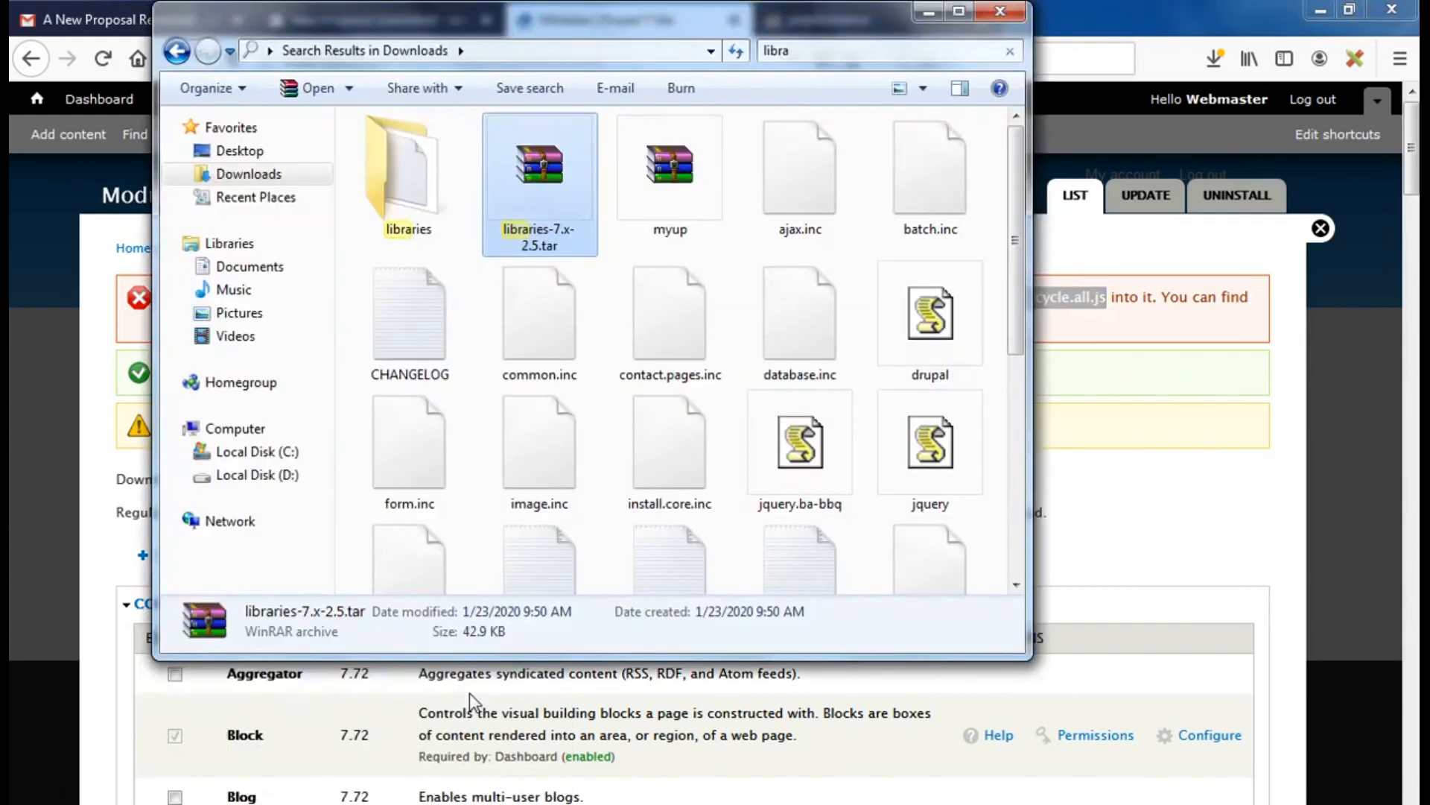
left_click(824, 49)
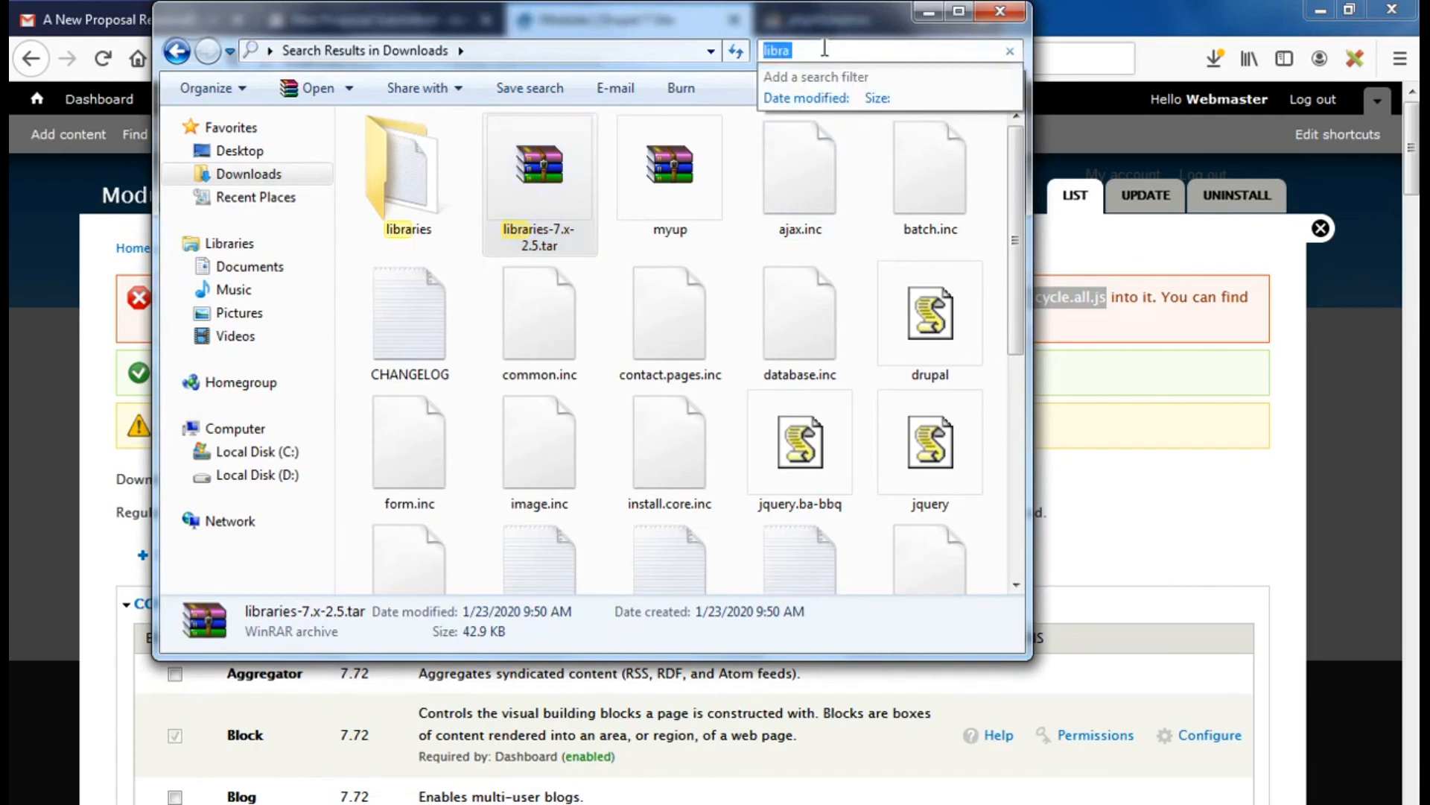
key("BackSpace")
type("jq")
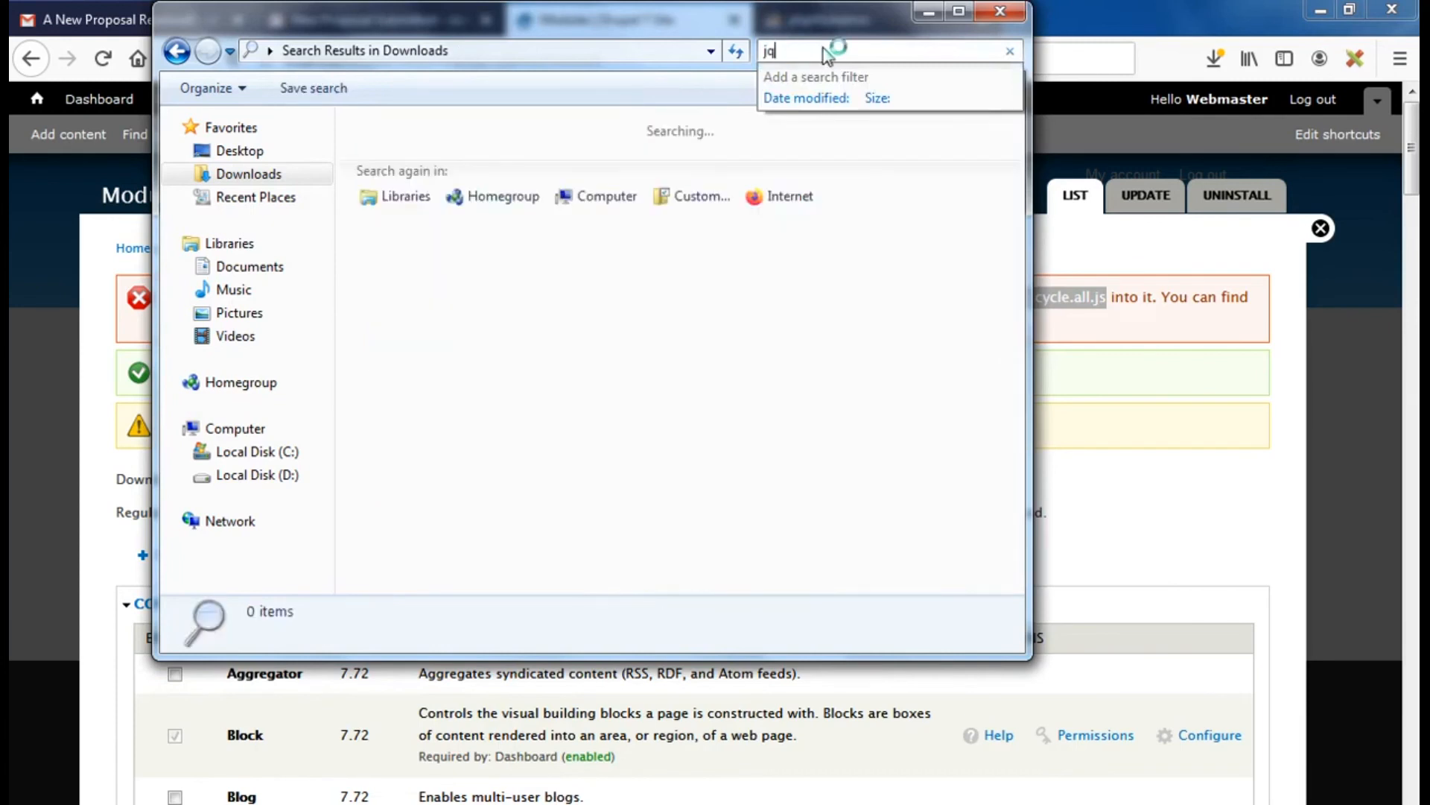
type("u")
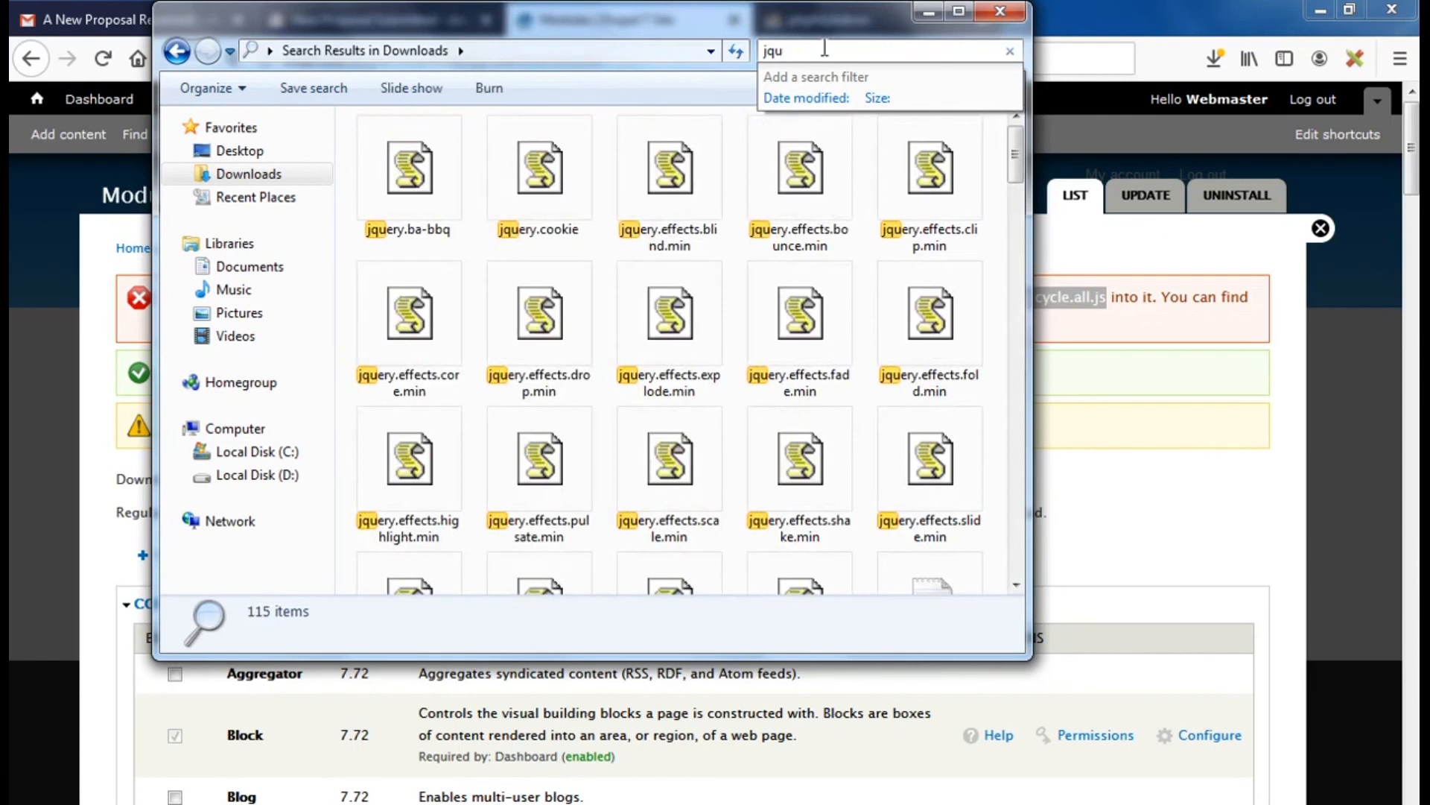
type("e")
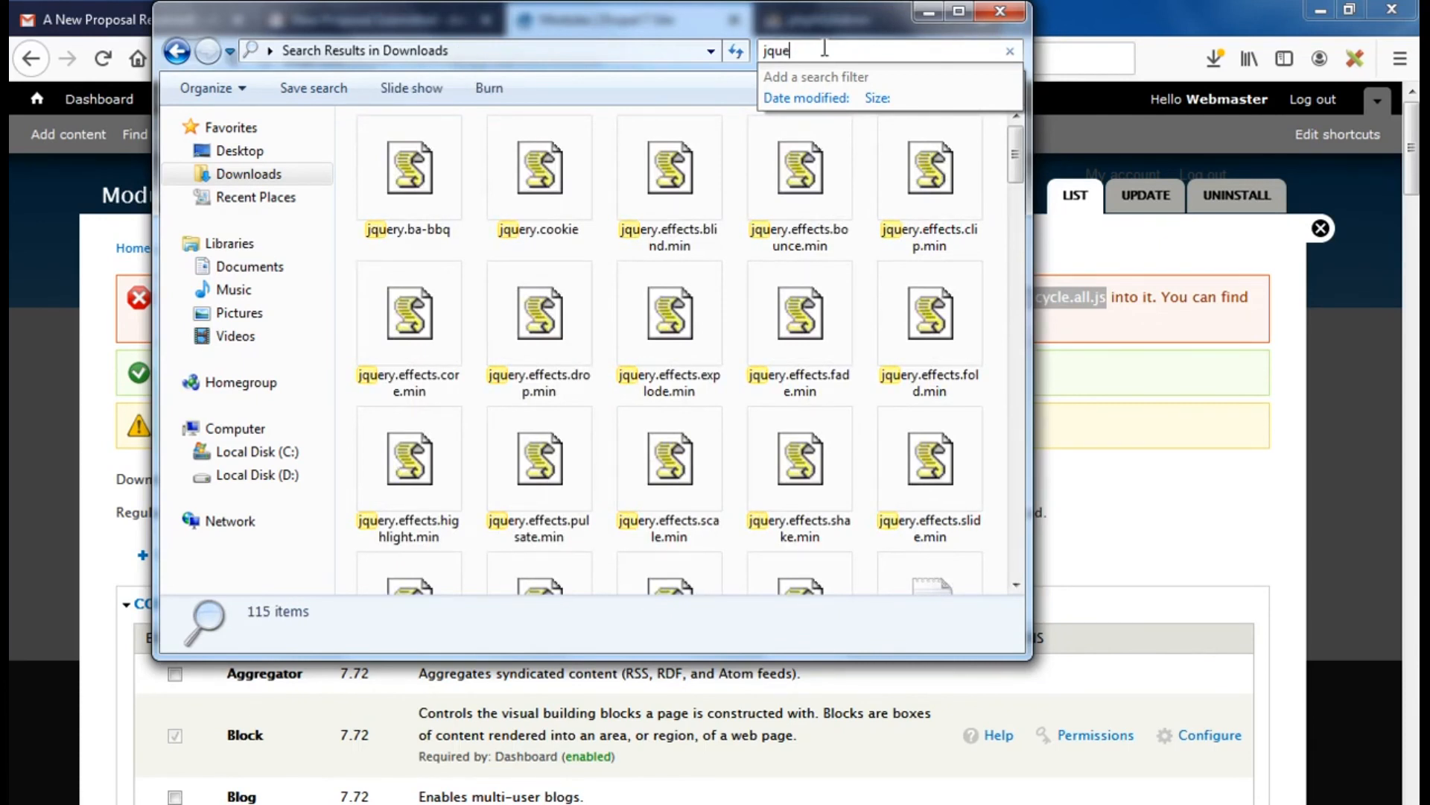
type("ry.cy")
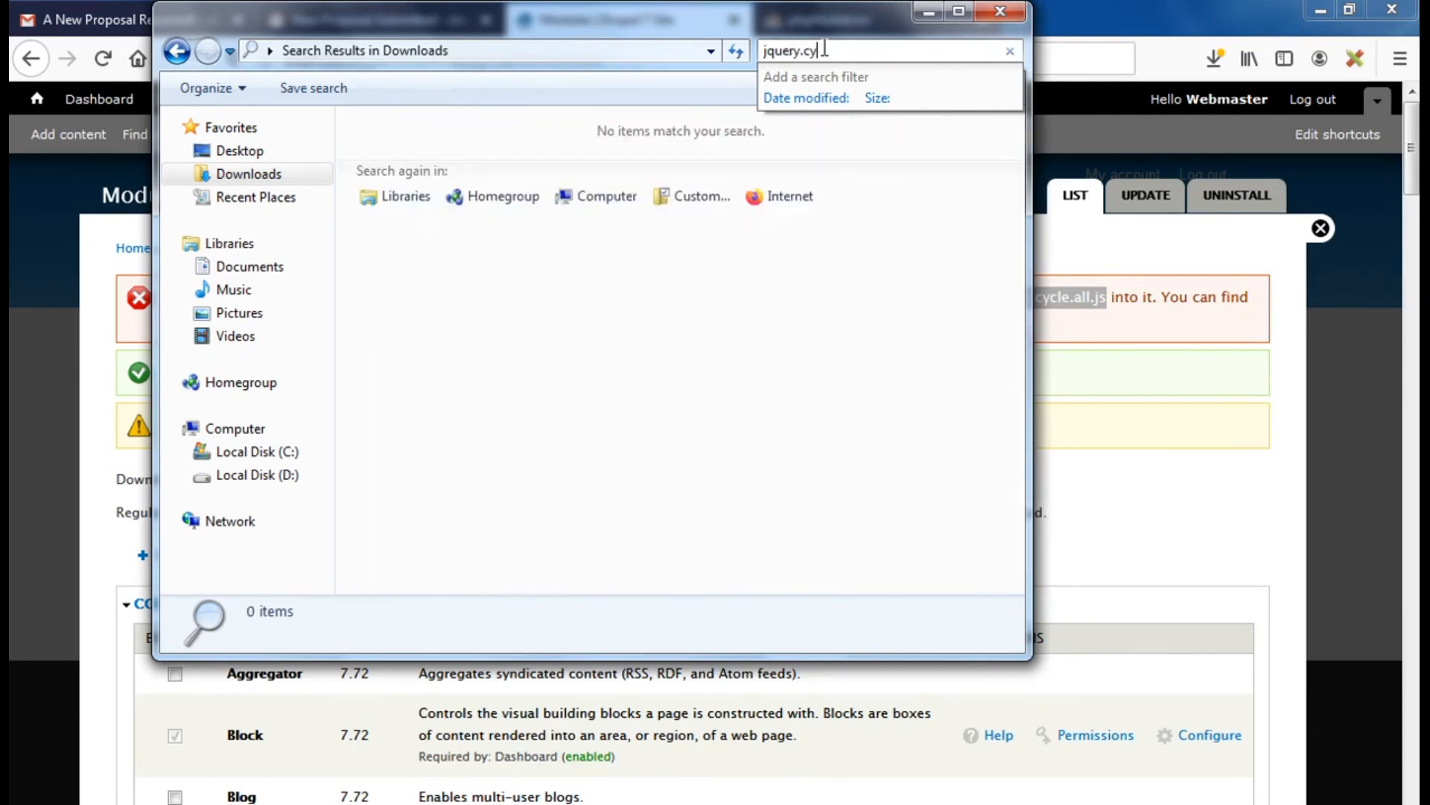
type("cle")
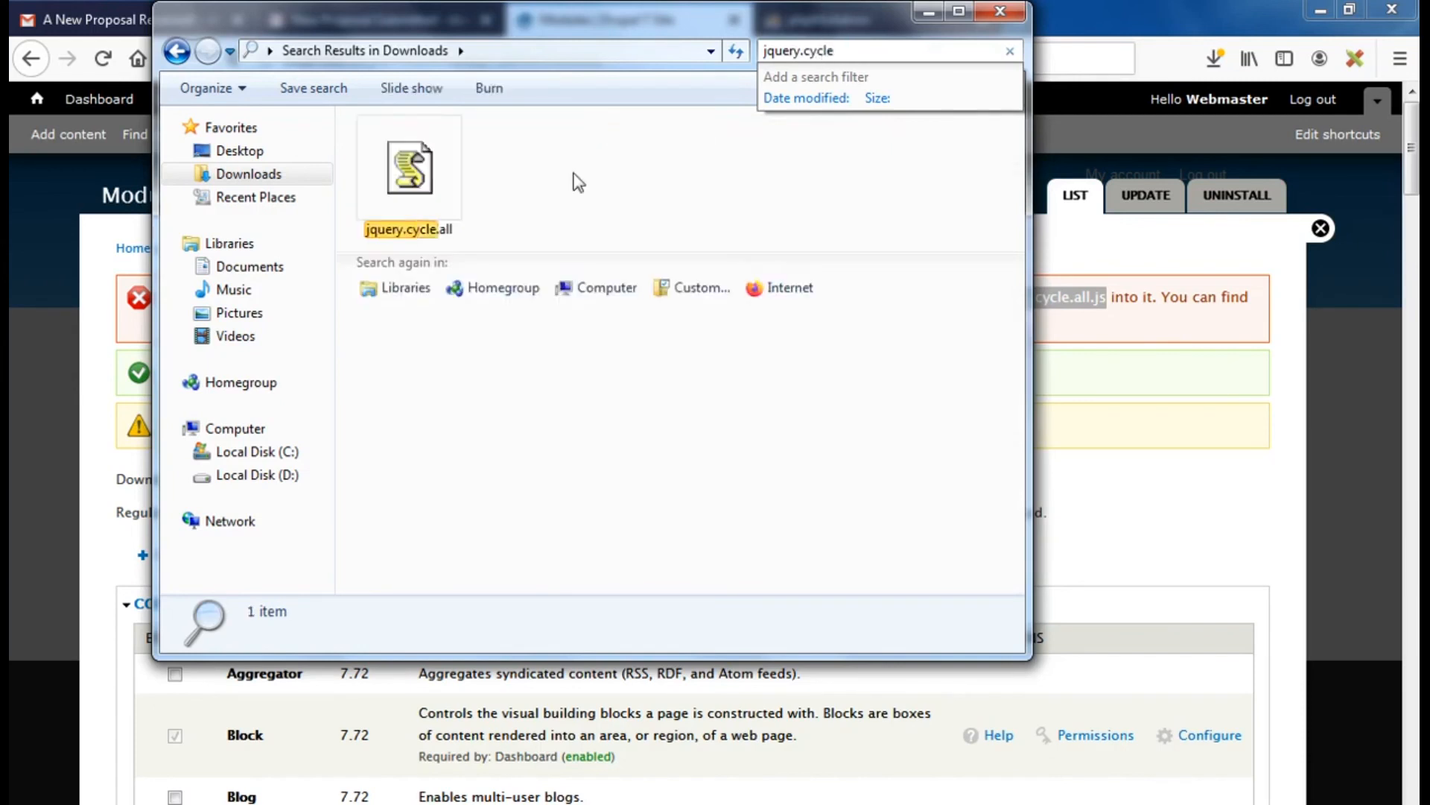
left_click(414, 186)
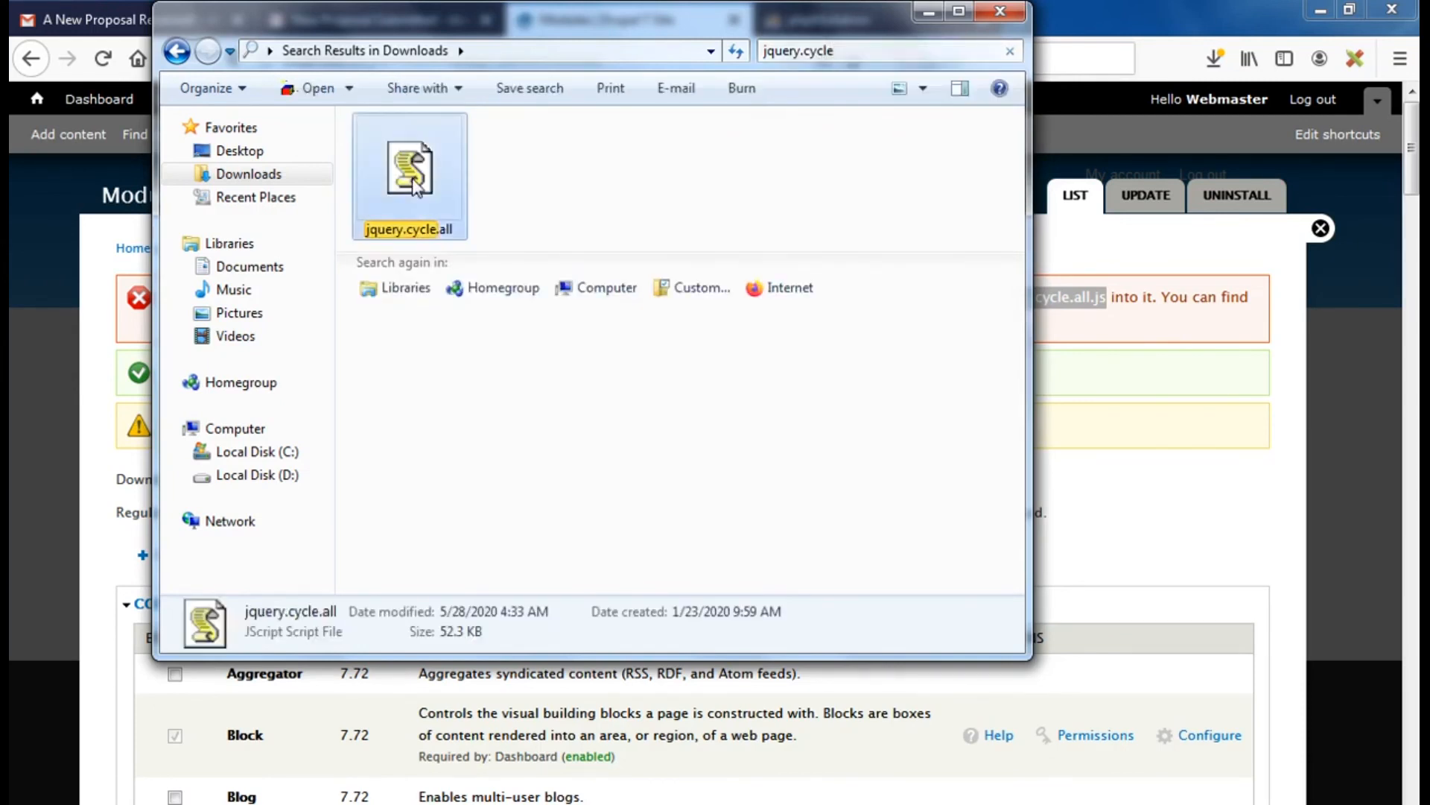
double_click(414, 185)
right_click(438, 181)
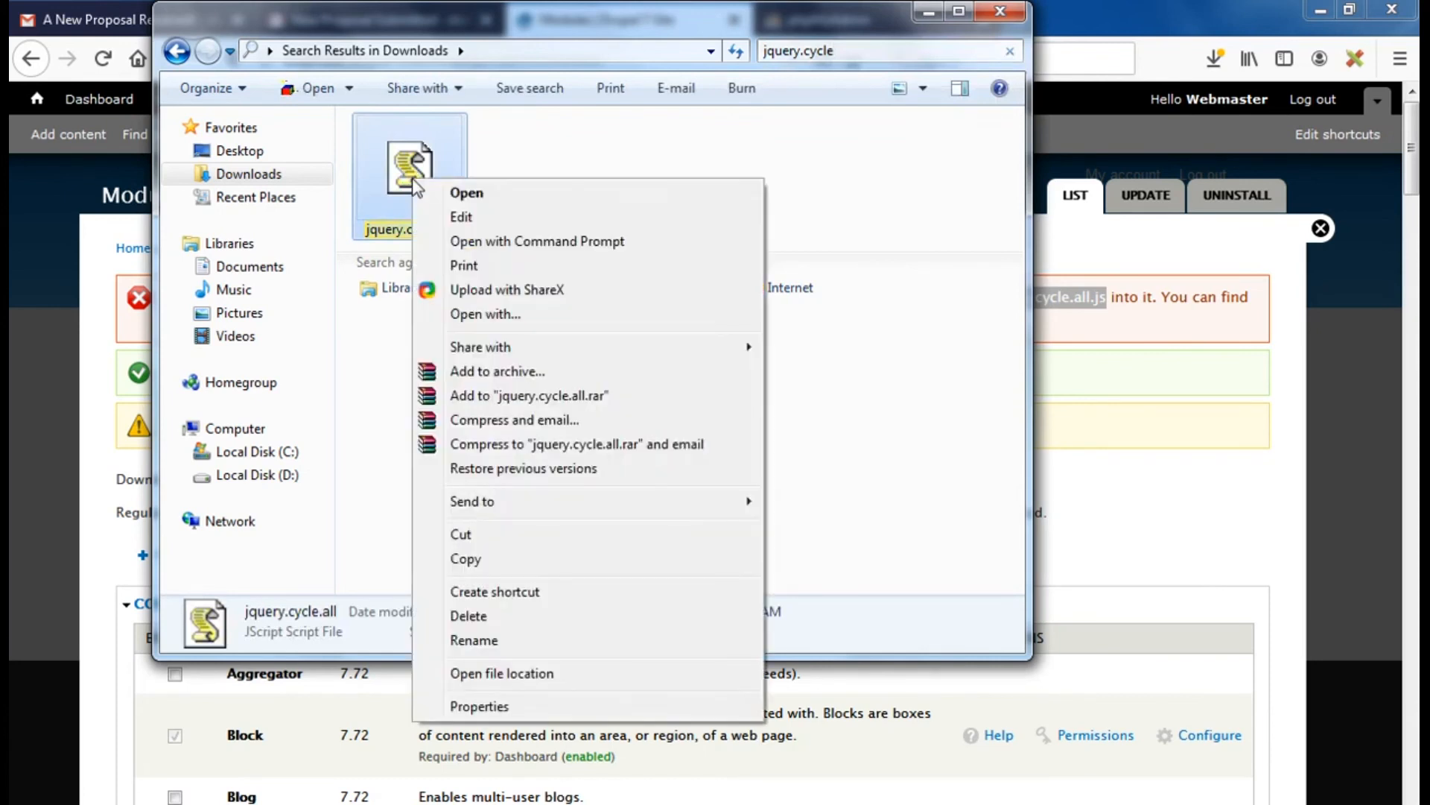
left_click(487, 560)
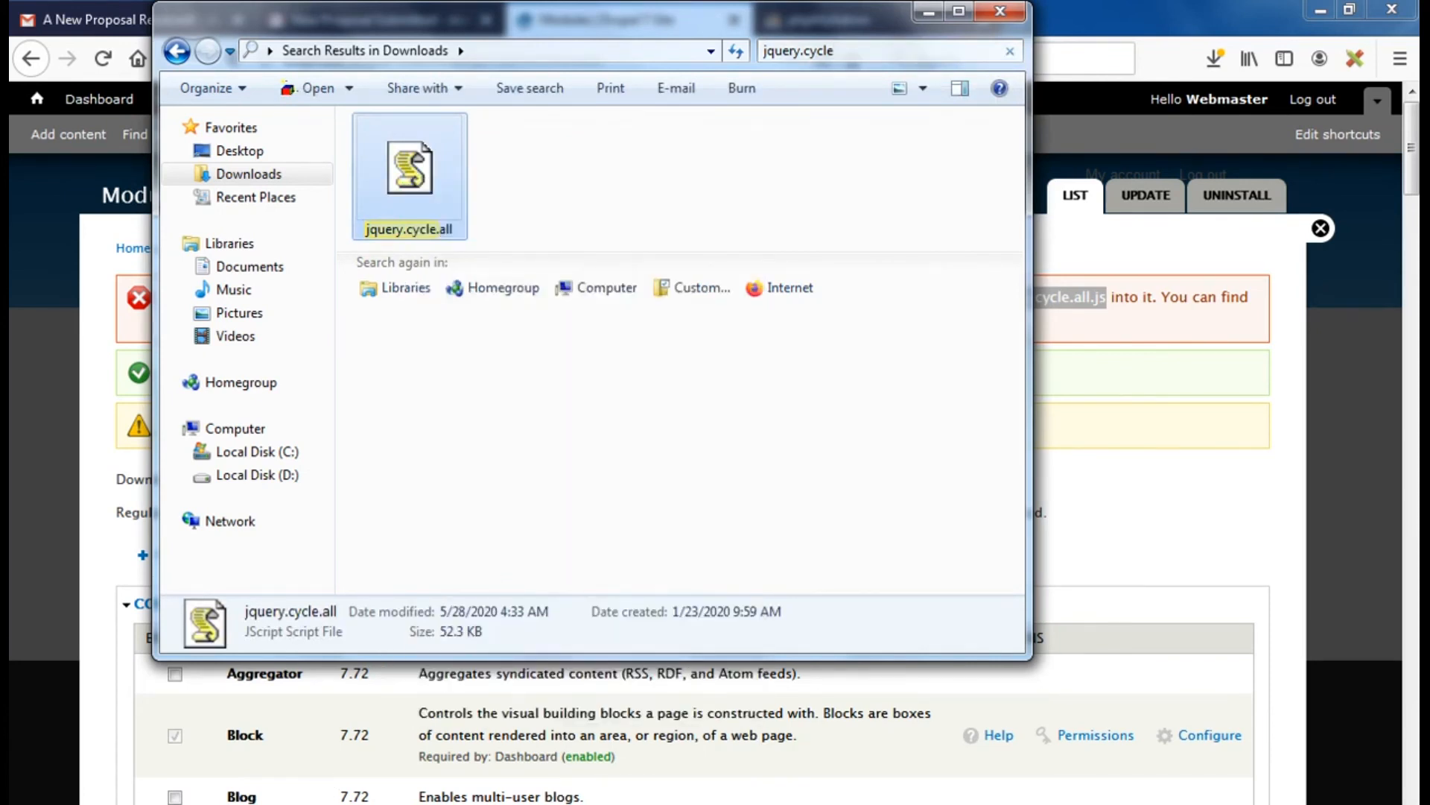
Paste jquery.cycle.all into the jquery.cycle folder and return to the Drupal Modules page
left_click(222, 758)
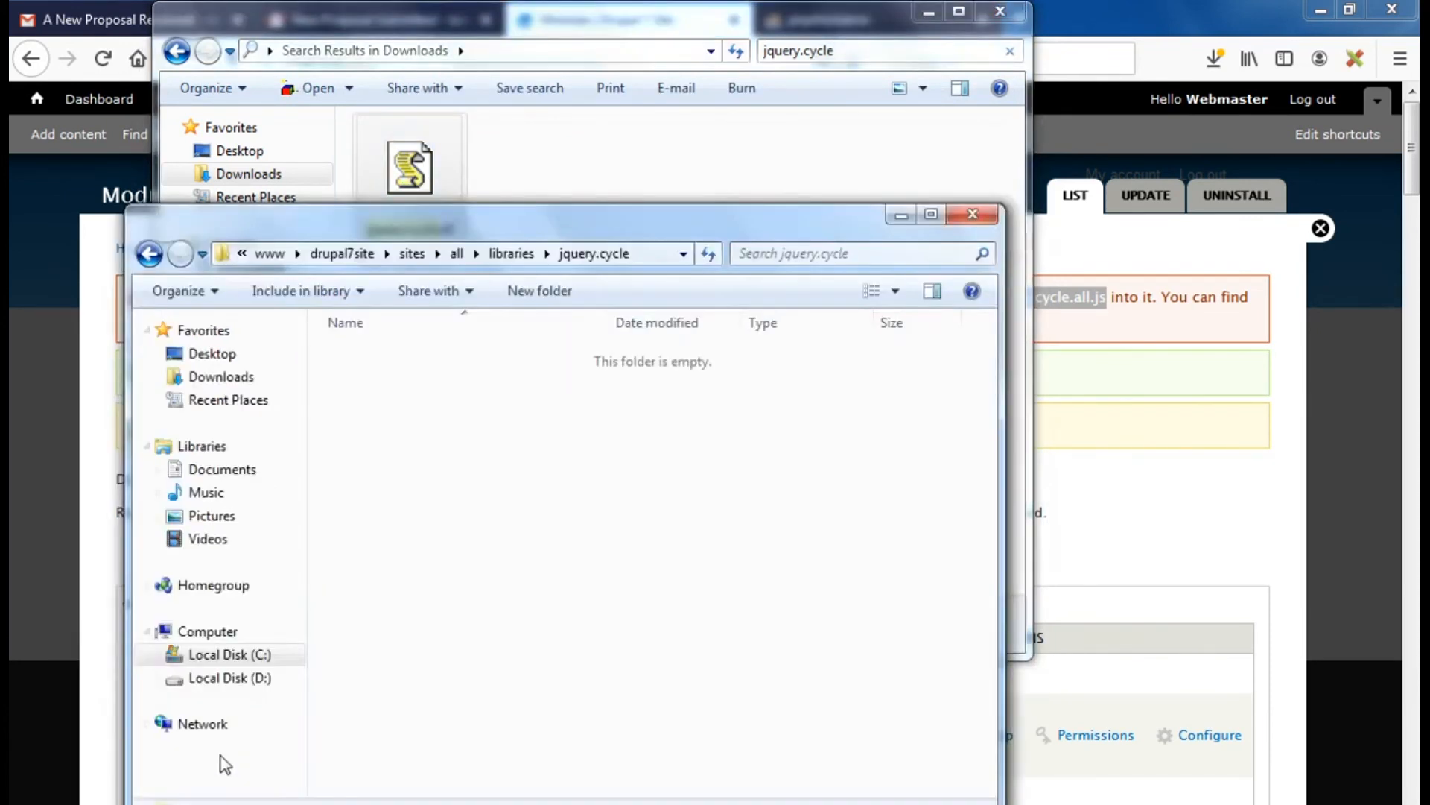
right_click(491, 495)
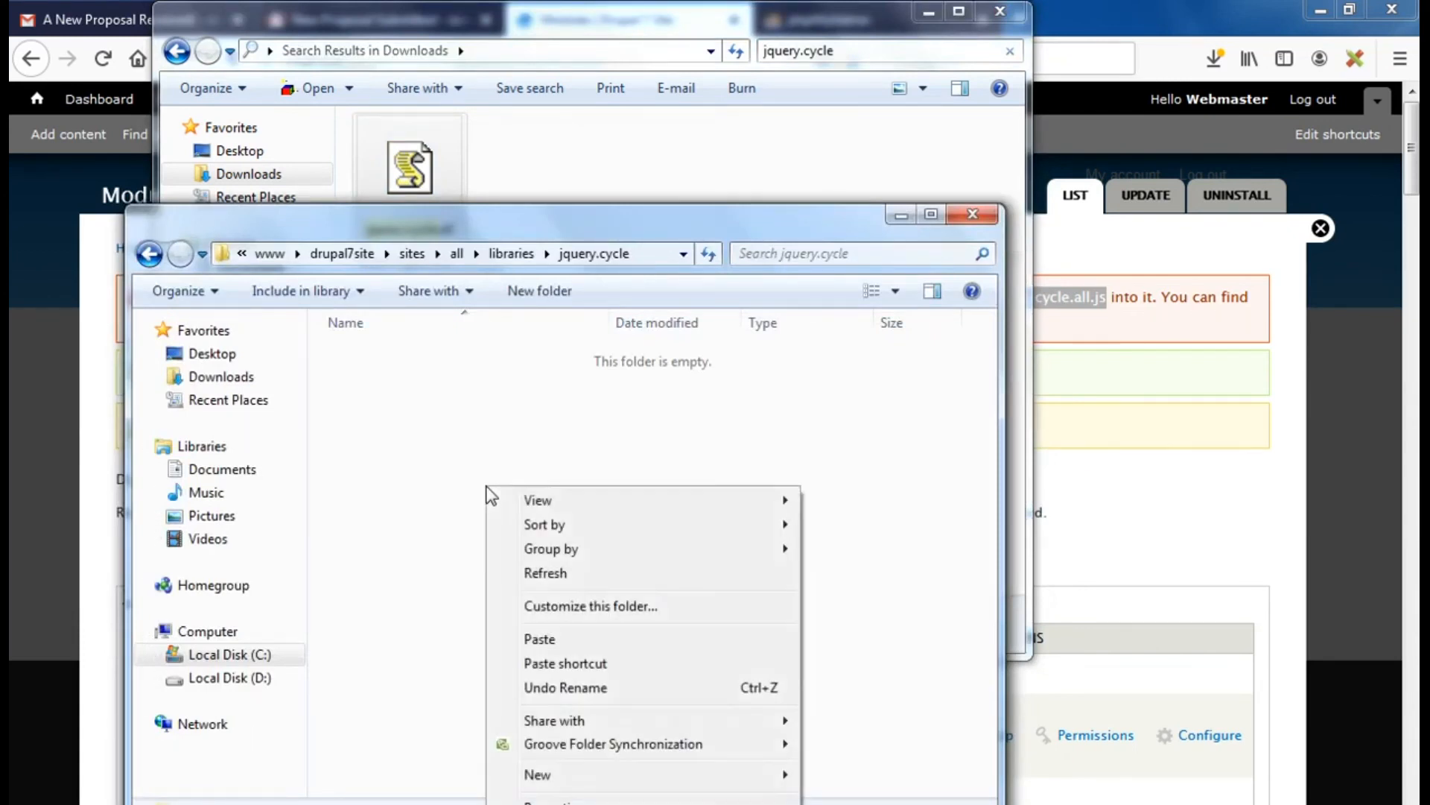
left_click(550, 636)
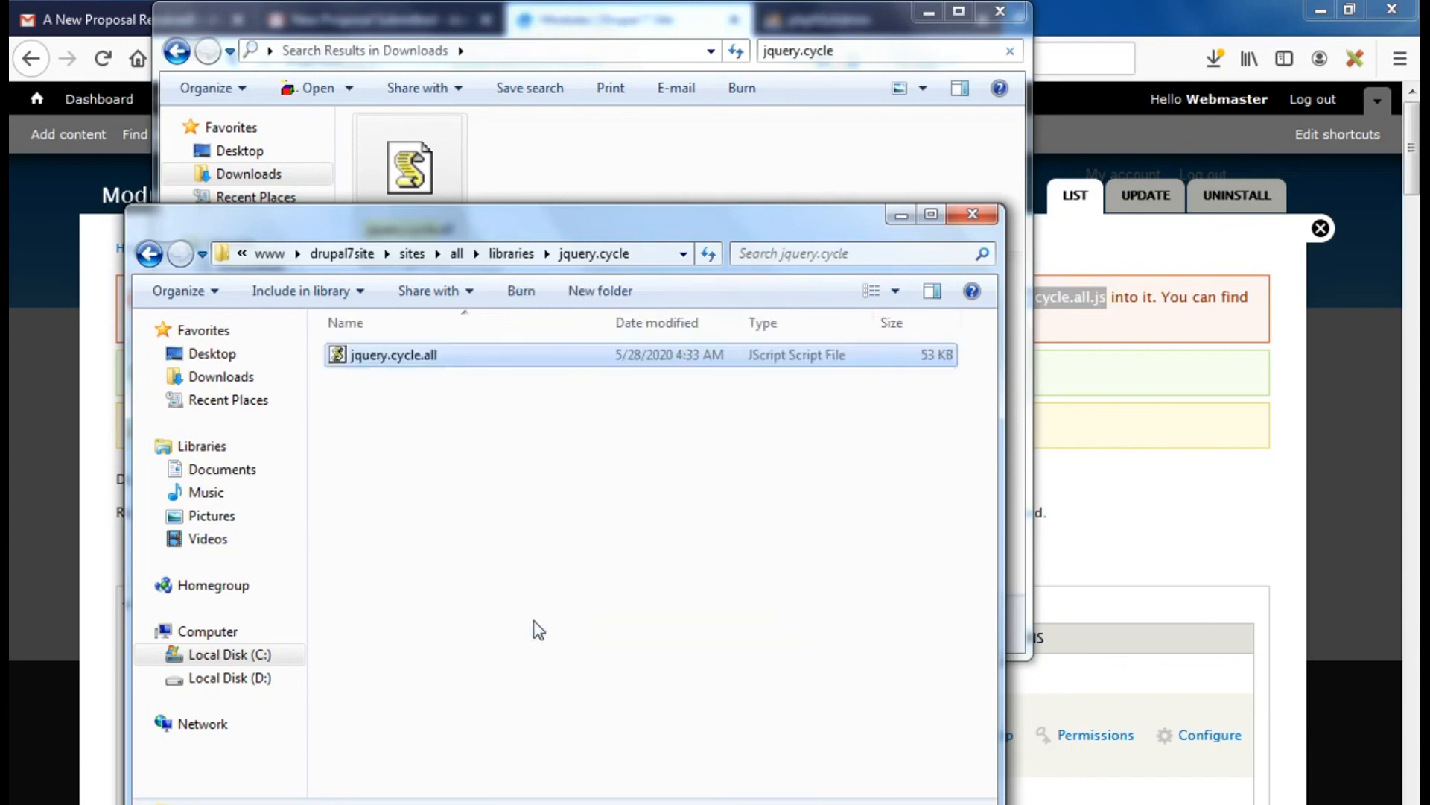
left_click(1136, 248)
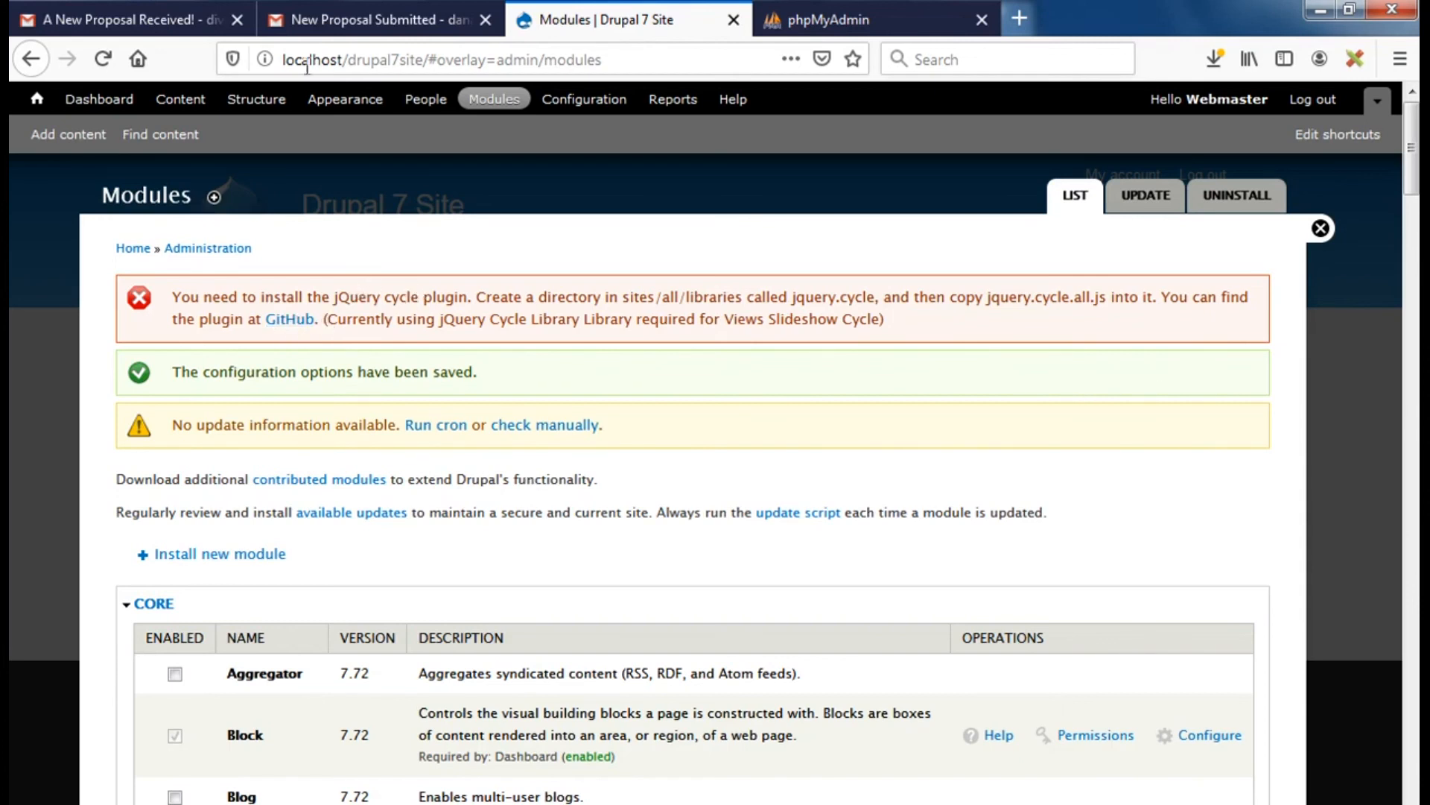
Reload the Modules page so the library is detected, and tick Views Slideshow: Cycle
left_click(103, 59)
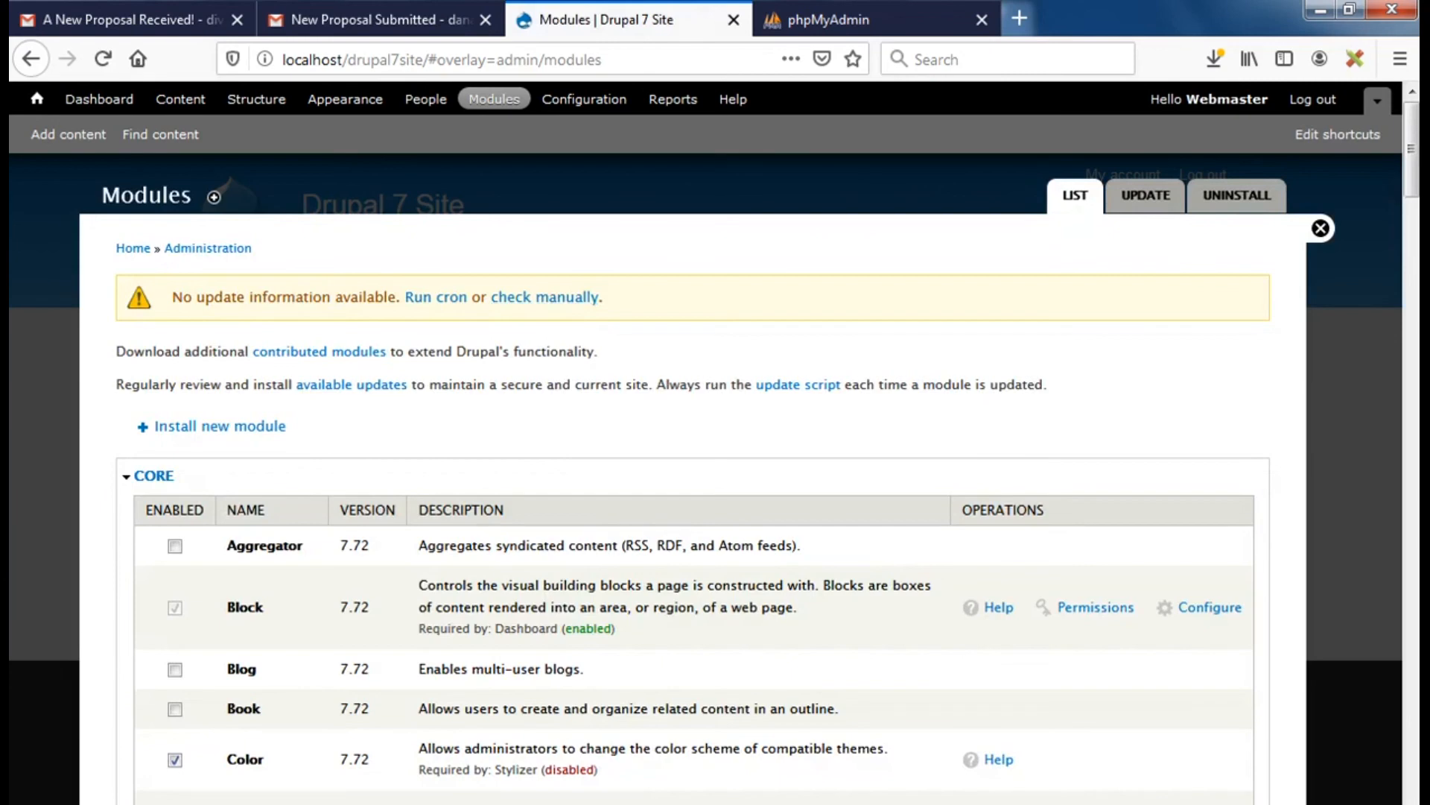
left_click_drag(1414, 151, 1412, 768)
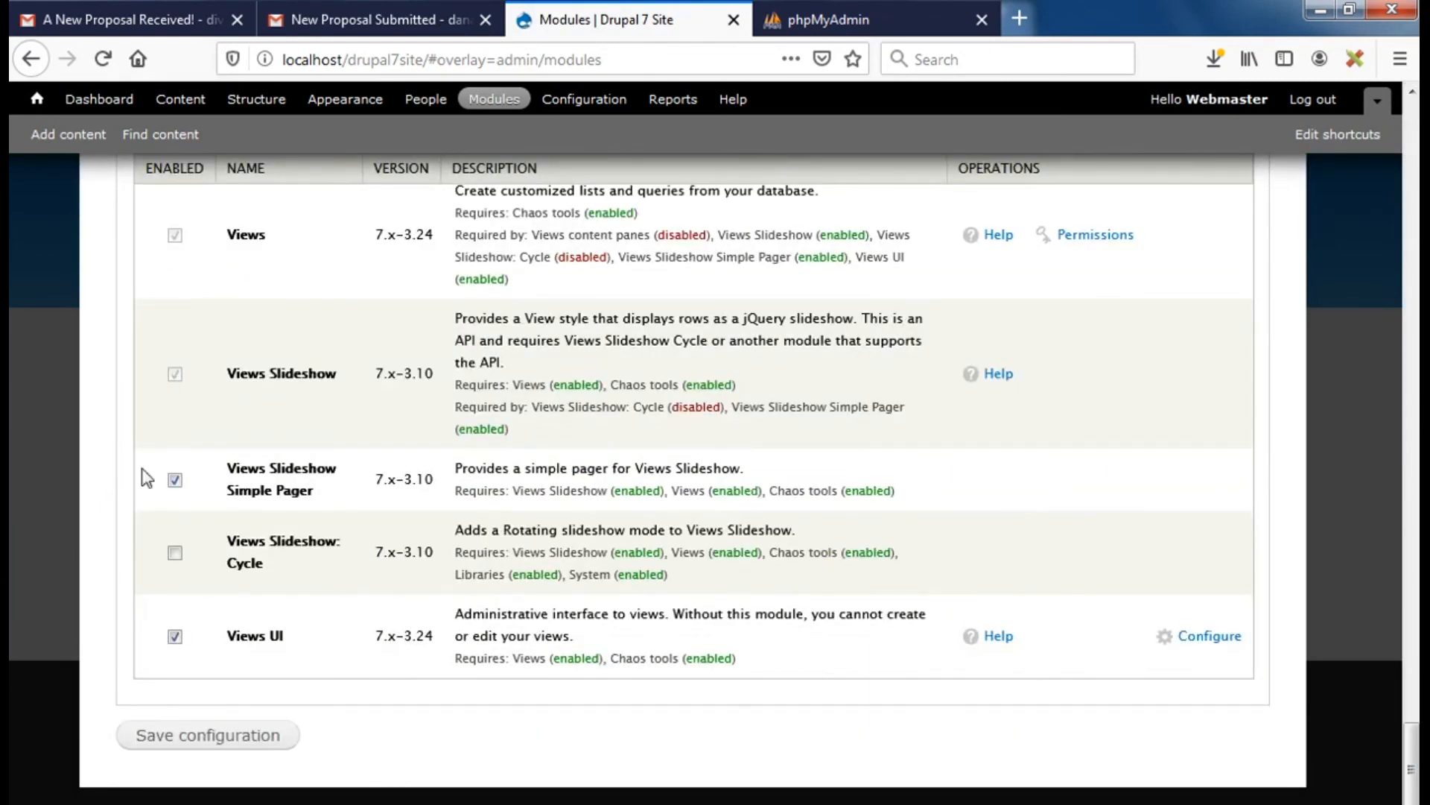
left_click(175, 553)
left_click(192, 742)
Save the configuration with Views Slideshow: Cycle enabled and check the saved confirmation
left_click(192, 744)
left_click_drag(1413, 763, 1416, 246)
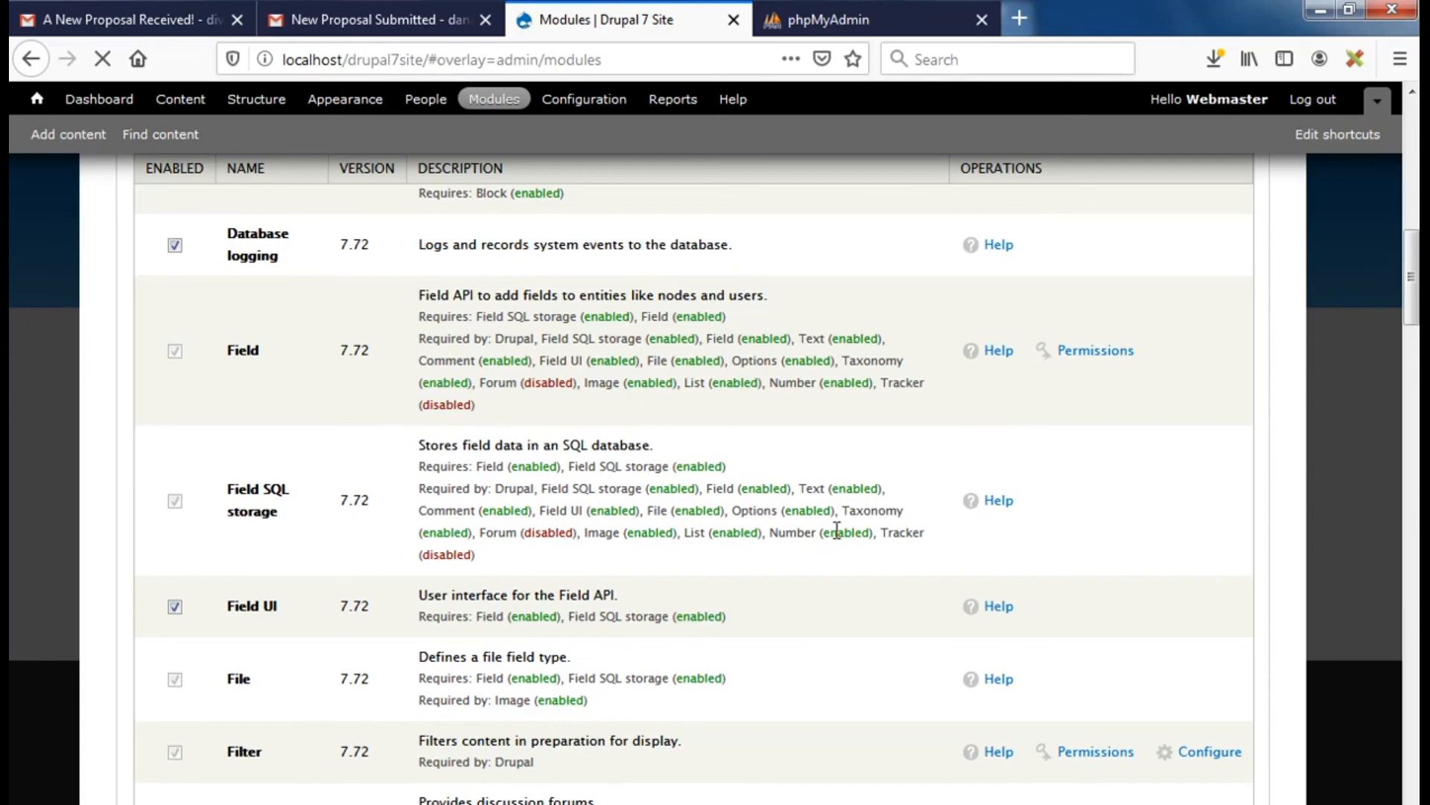
left_click_drag(1411, 277, 1385, 579)
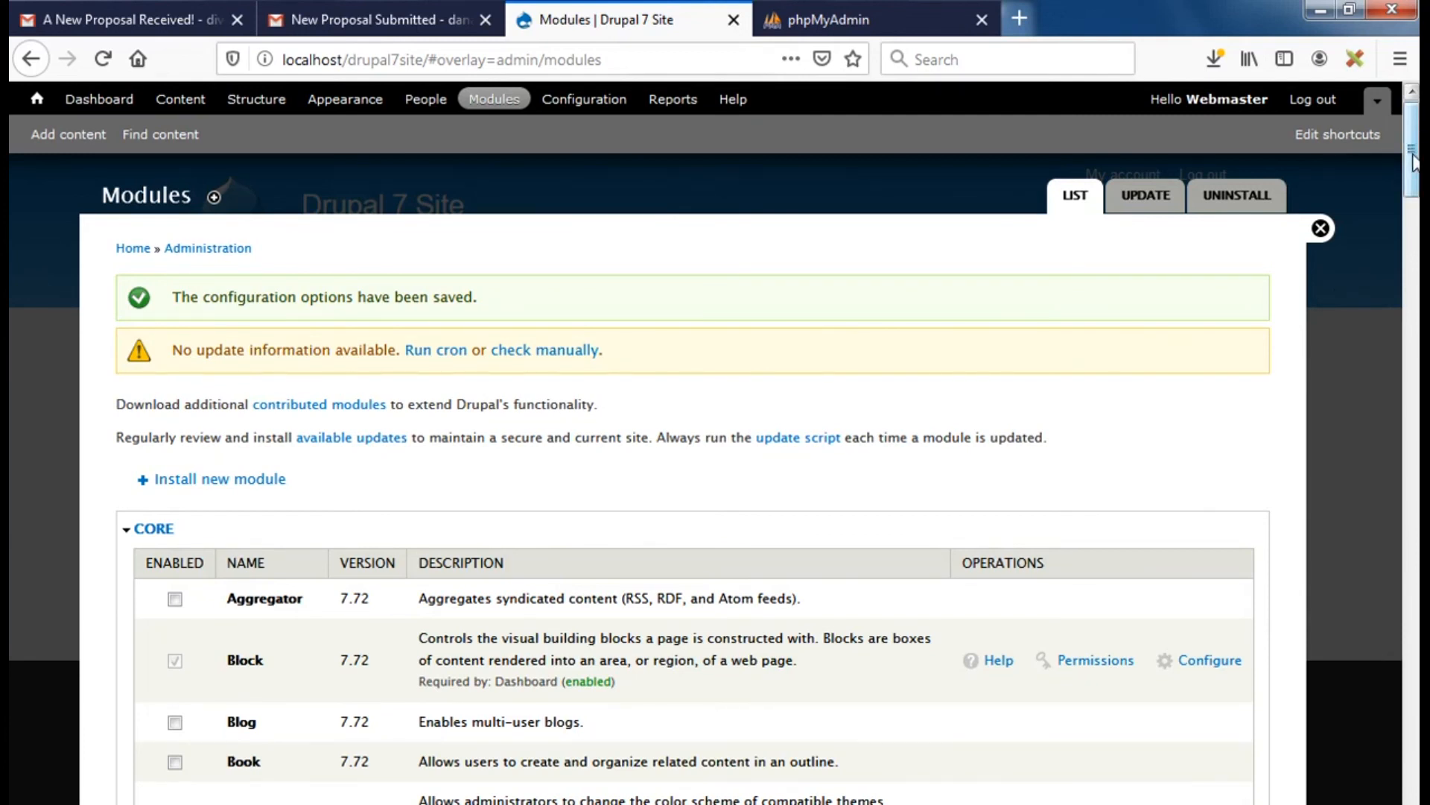
Close the Modules overlay to return to the home page with its cycling news slideshow
left_click_drag(1414, 162, 1414, 162)
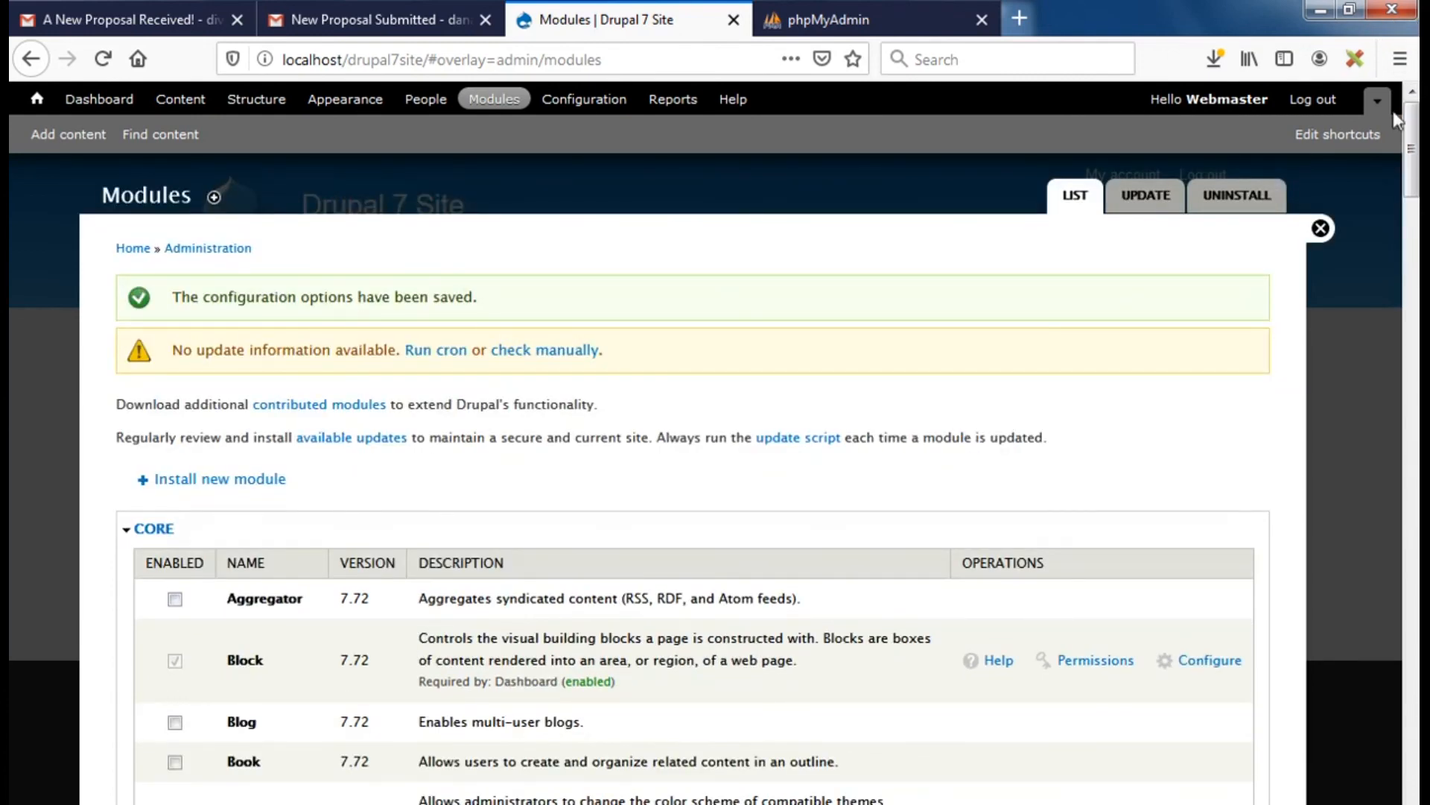
left_click_drag(1412, 149, 1408, 79)
left_click(1321, 229)
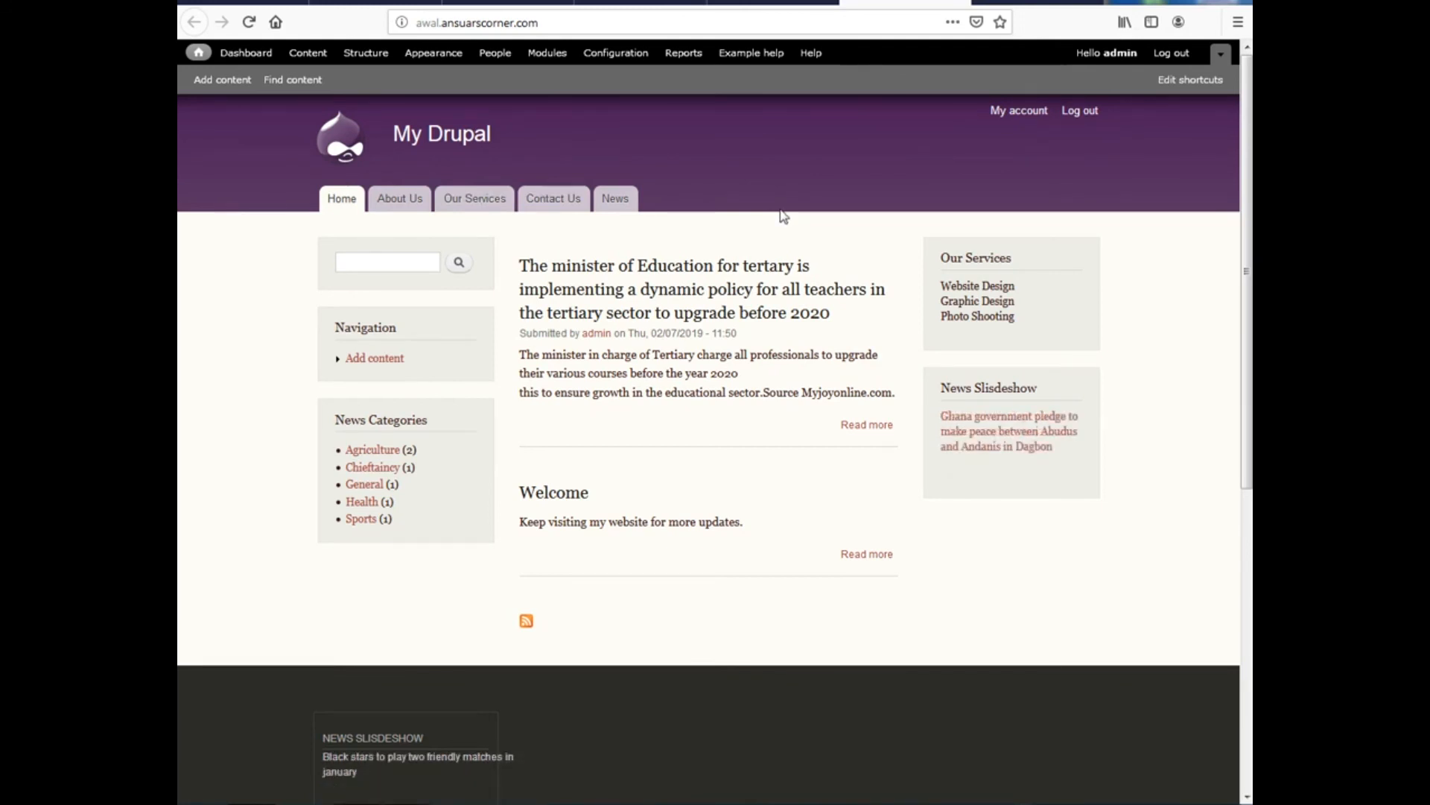
Go to Structure > Views and start adding a new view
left_click(774, 3)
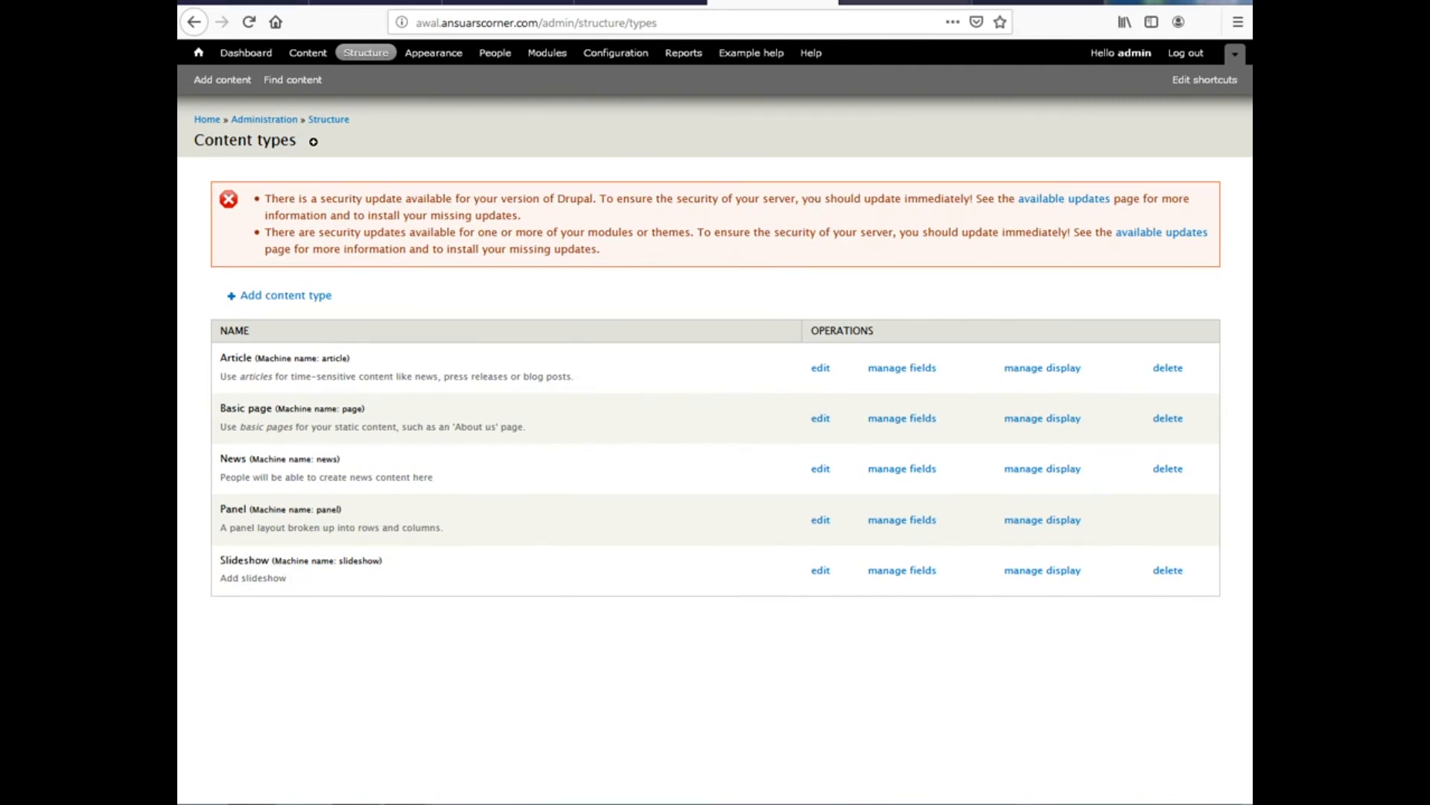
left_click(368, 57)
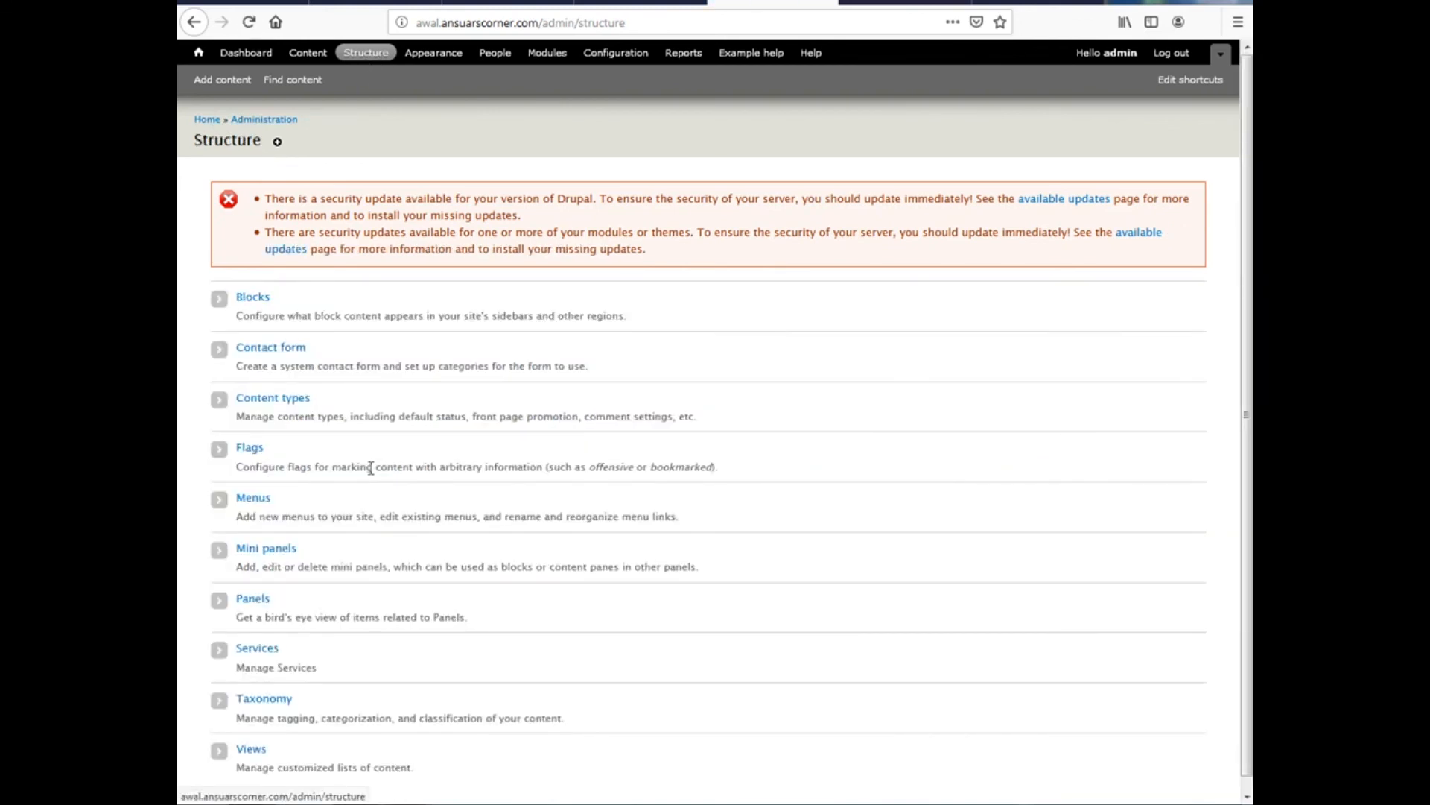
scroll(370, 467, "down", 1)
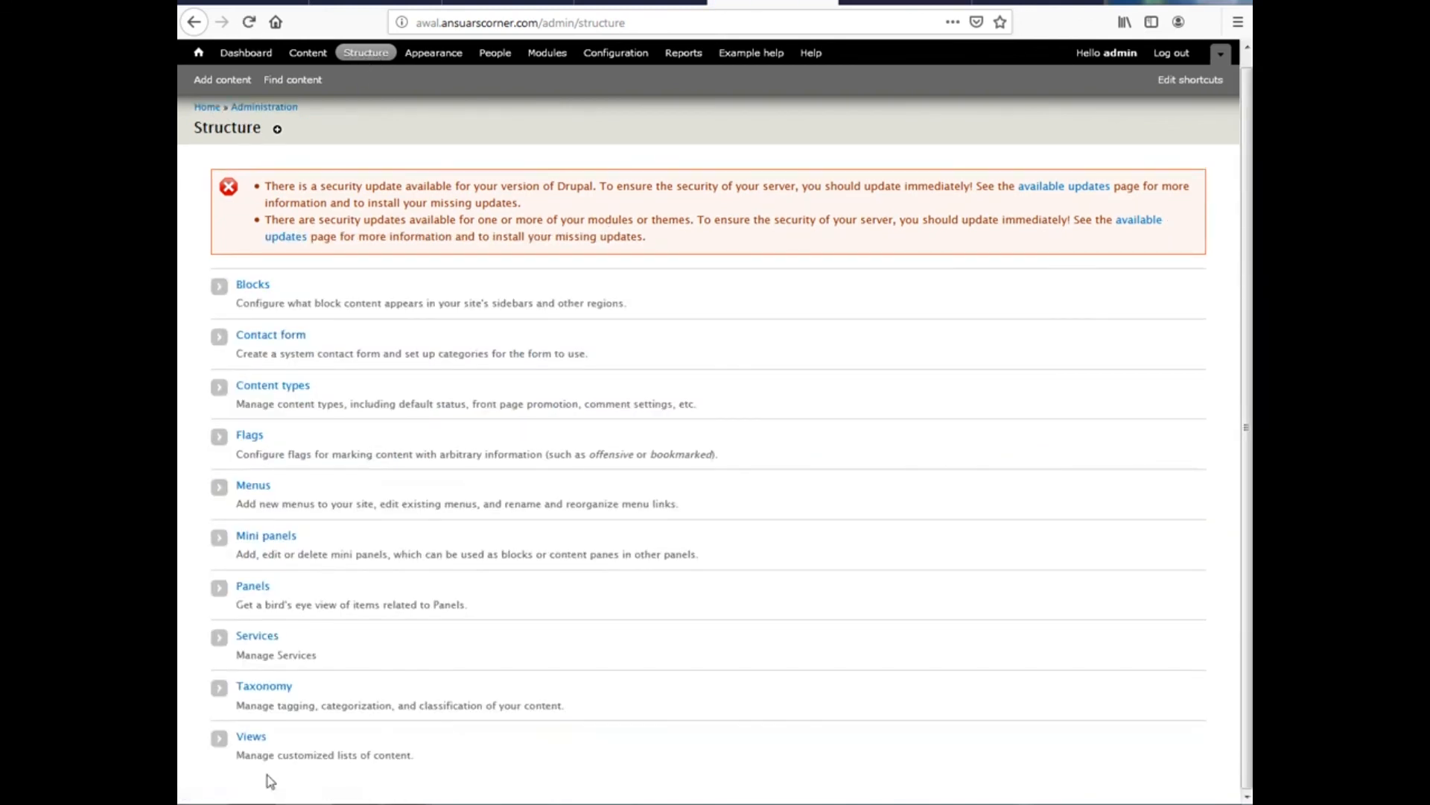
left_click(251, 740)
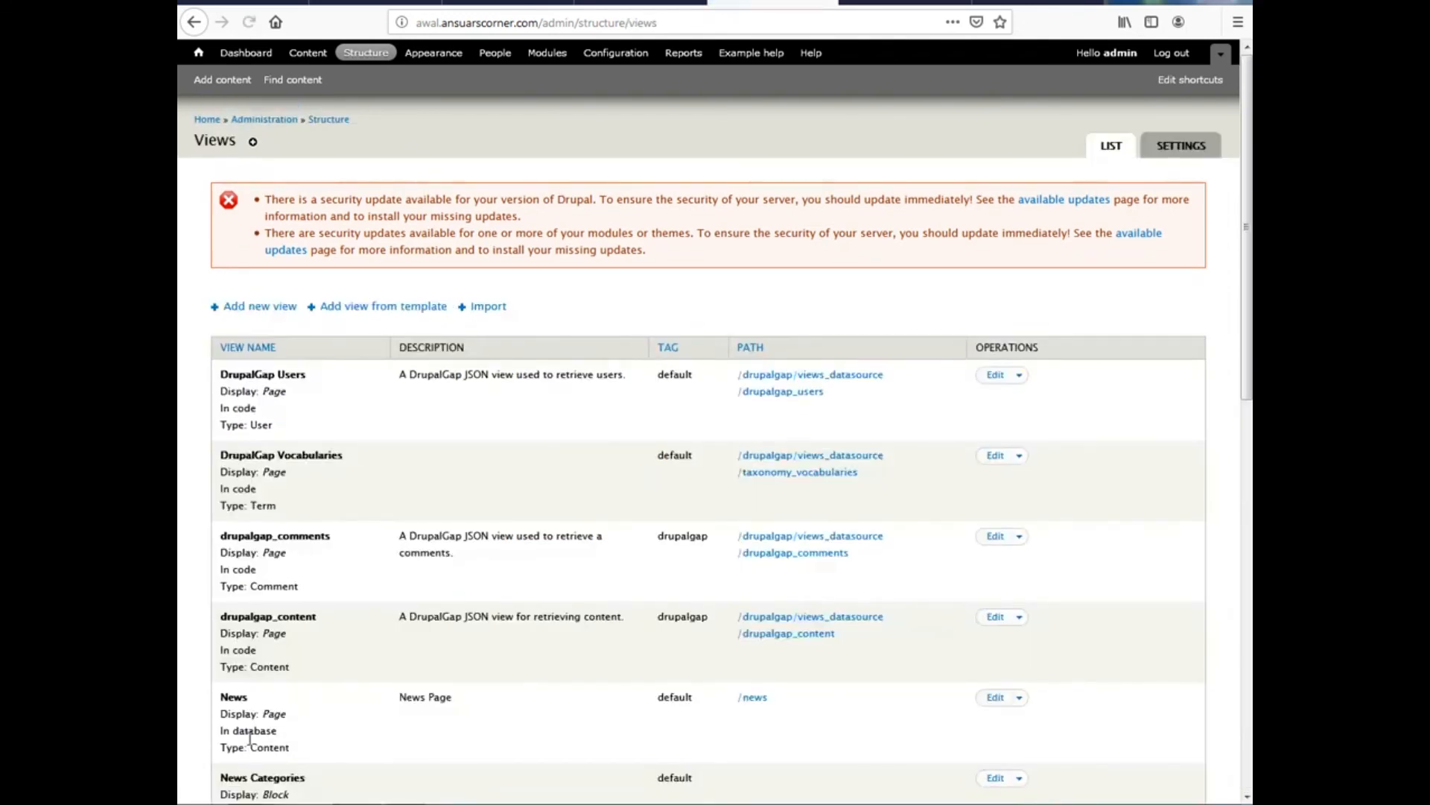
left_click(261, 312)
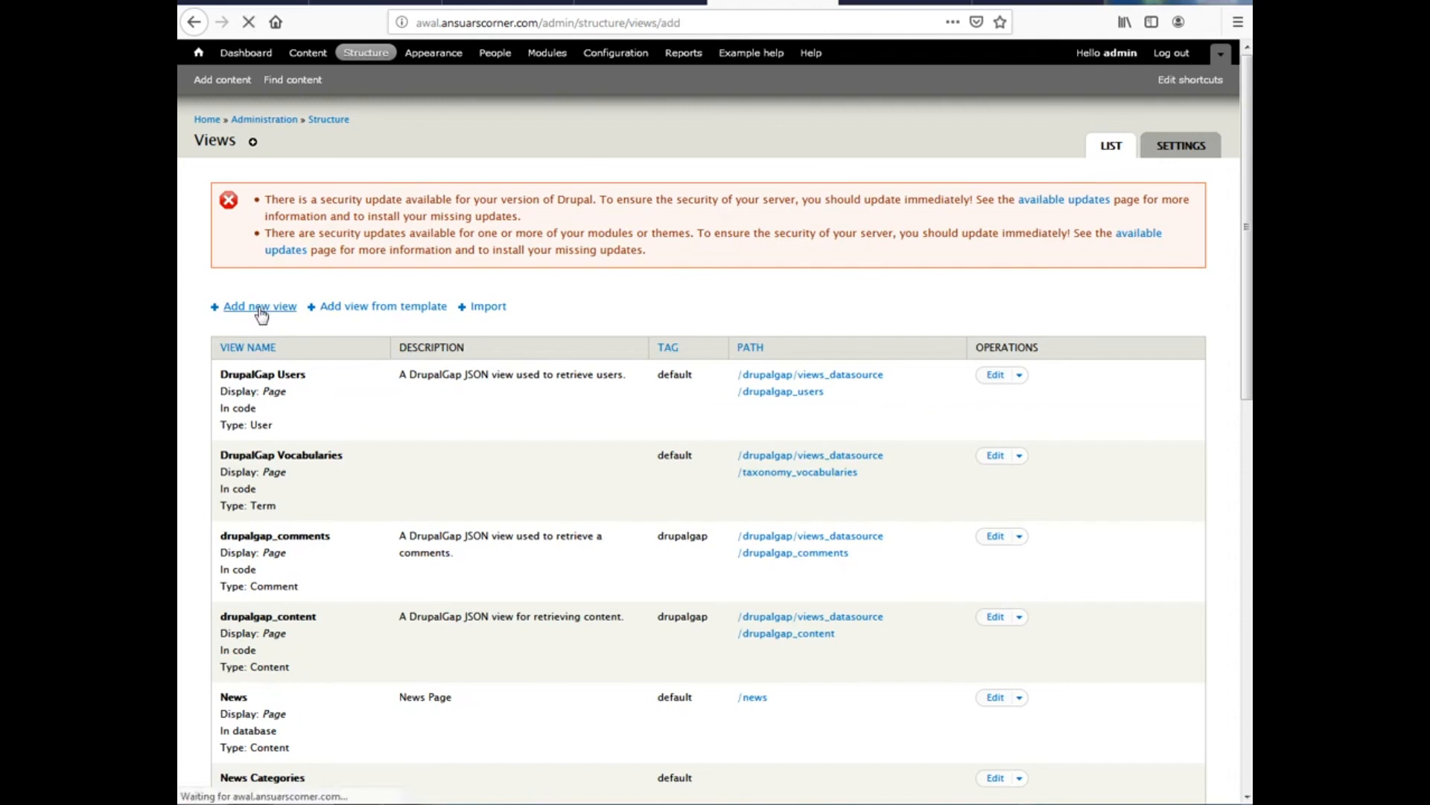
Name the view 'Slideshow' with the description 'Slideshow for home page'
left_click(257, 319)
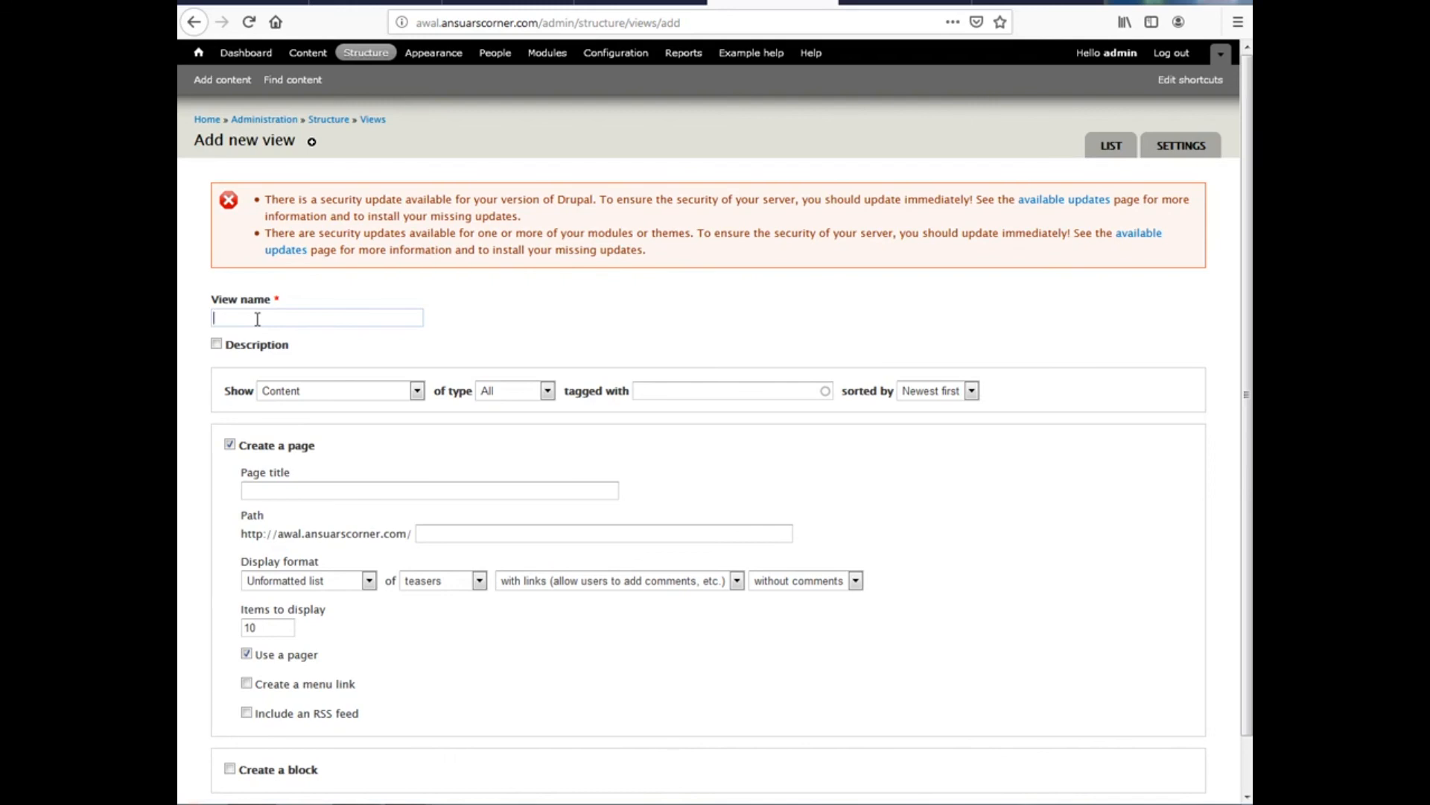
type("S")
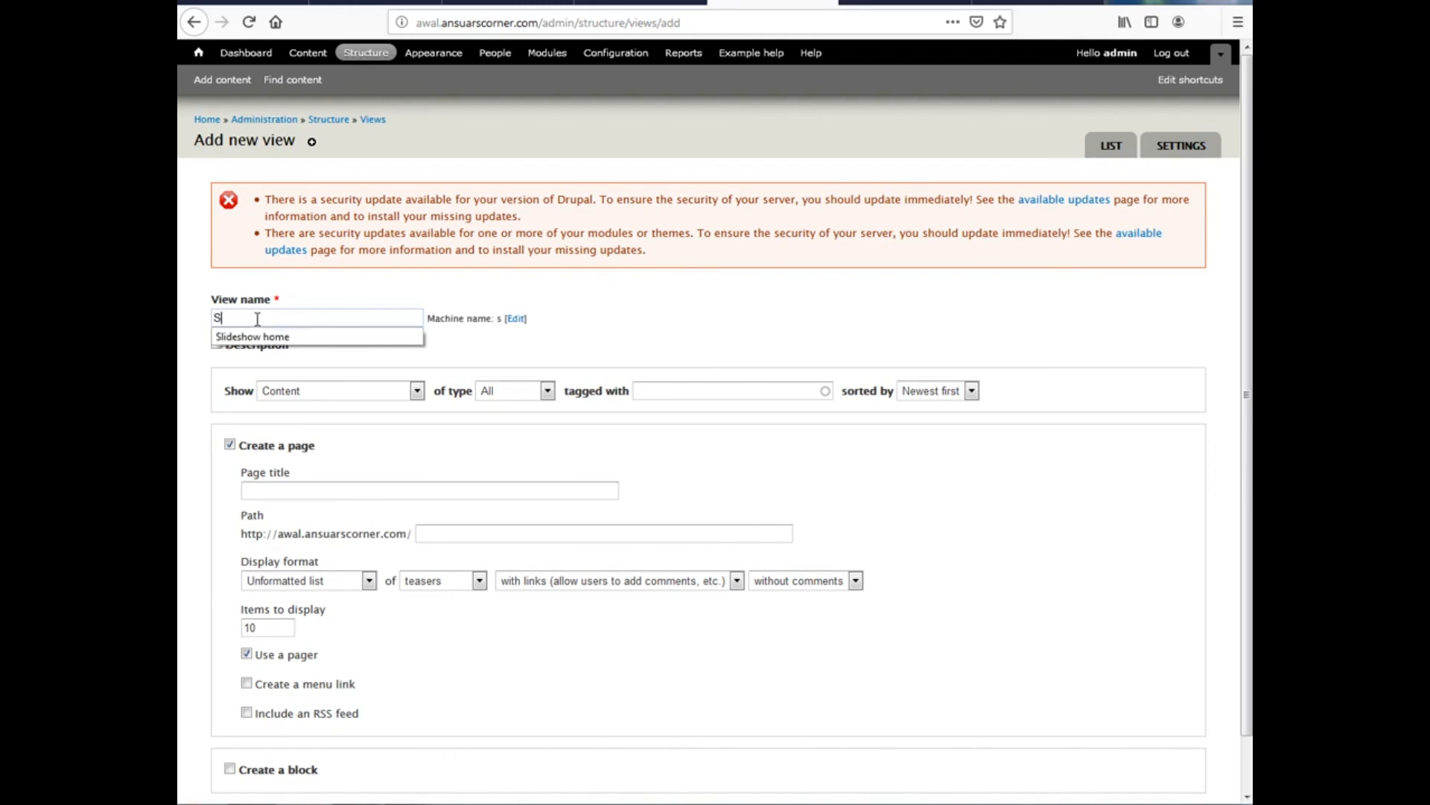
type("lideshow")
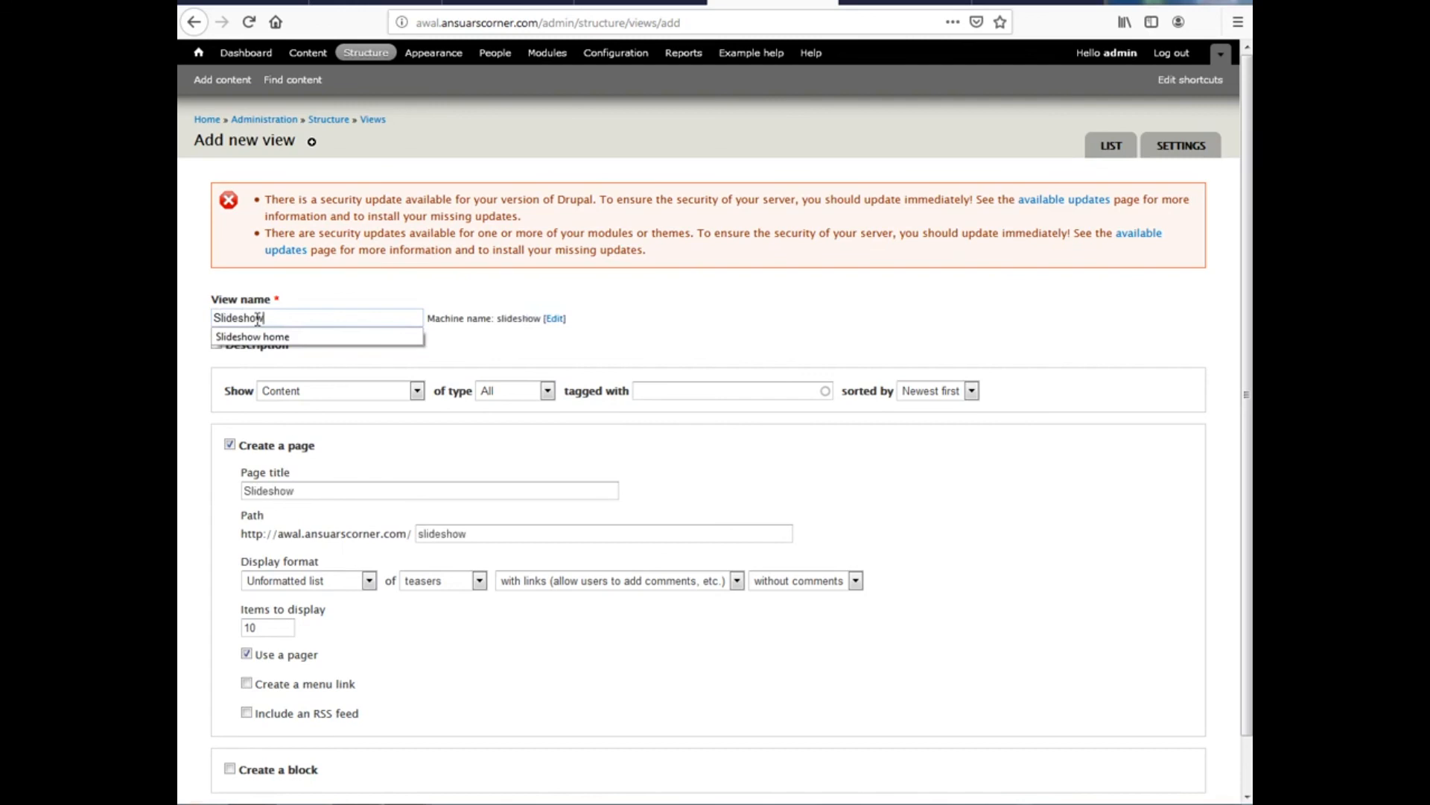
left_click(479, 293)
double_click(291, 324)
left_click(264, 350)
left_click(233, 347)
left_click(235, 351)
left_click(271, 360)
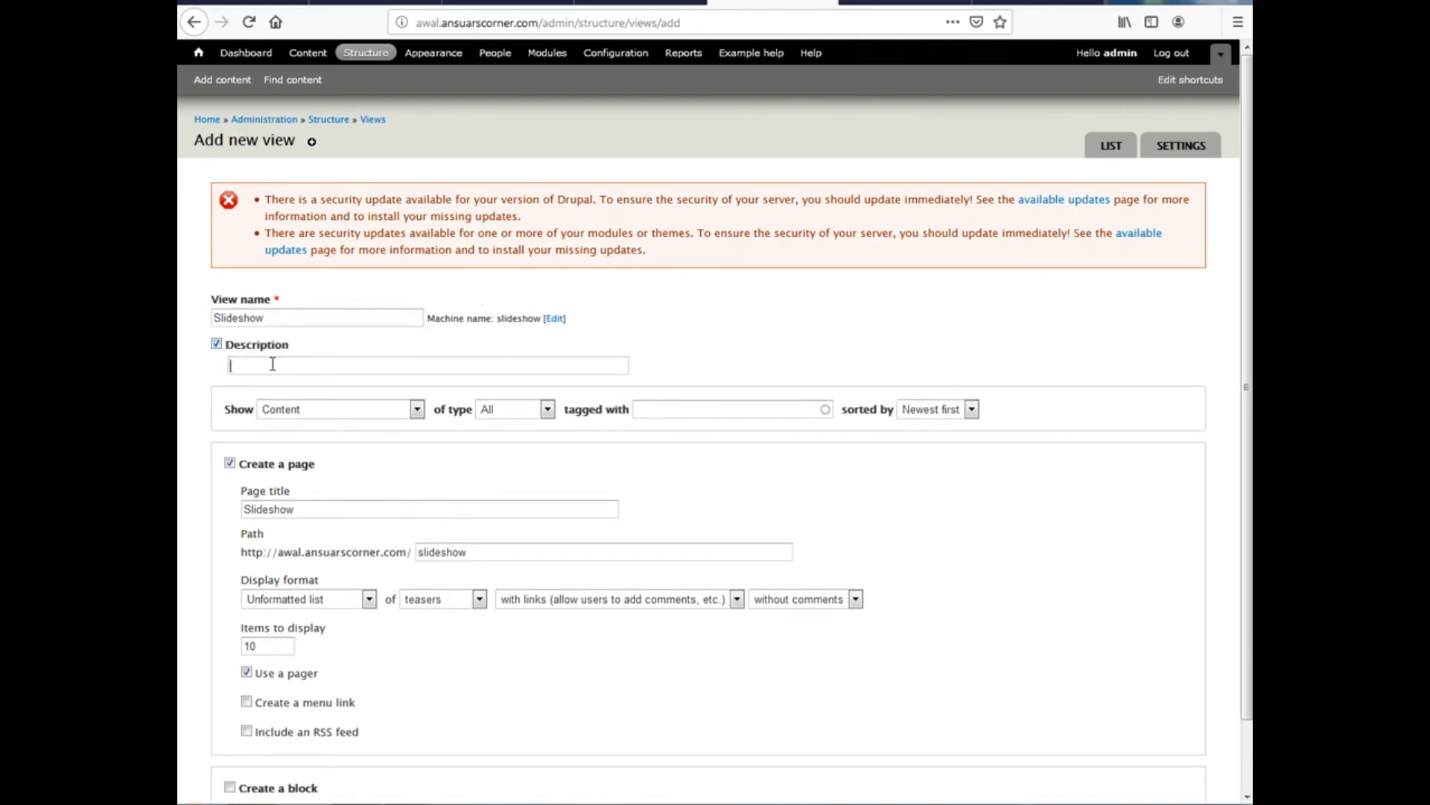
type("Slide")
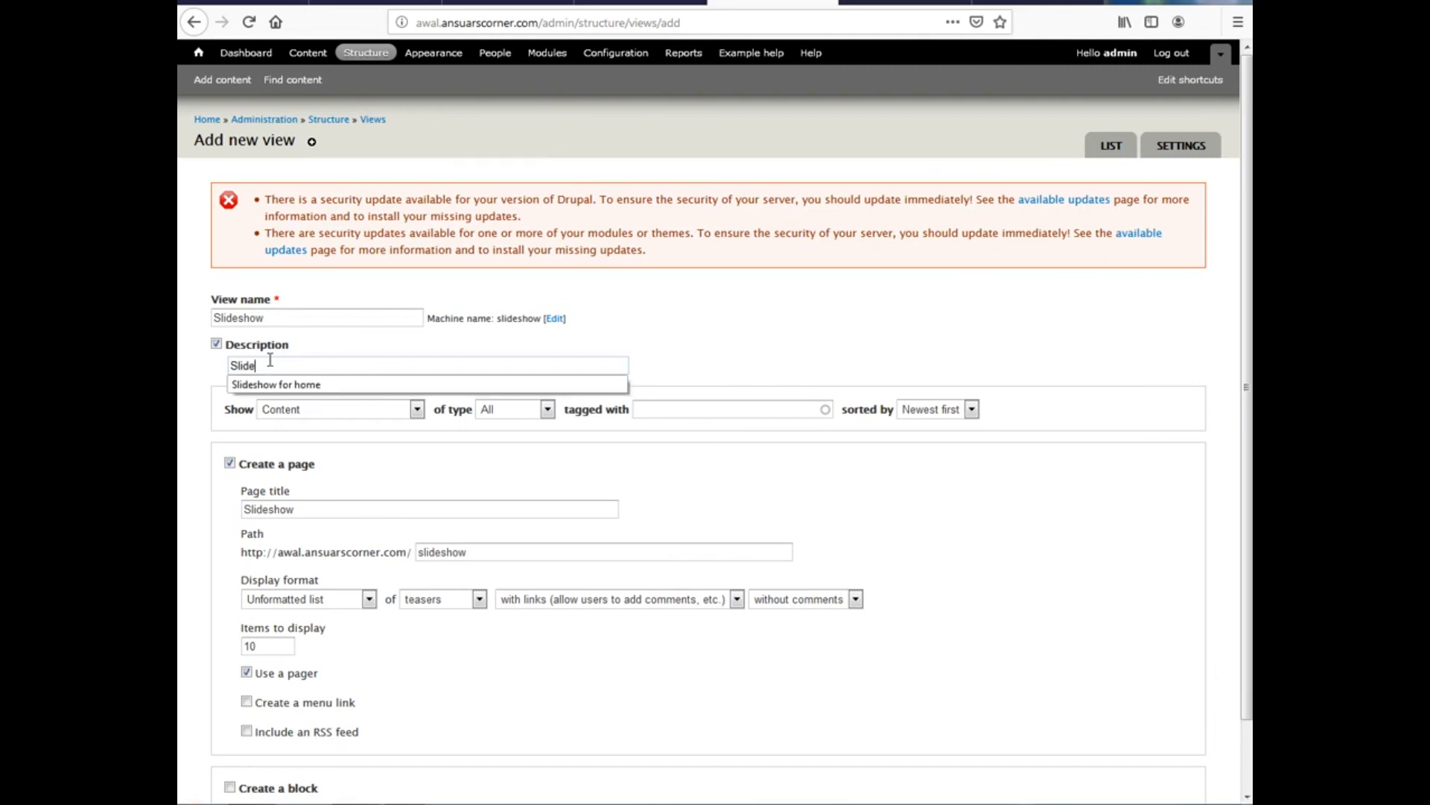
type("show for home page")
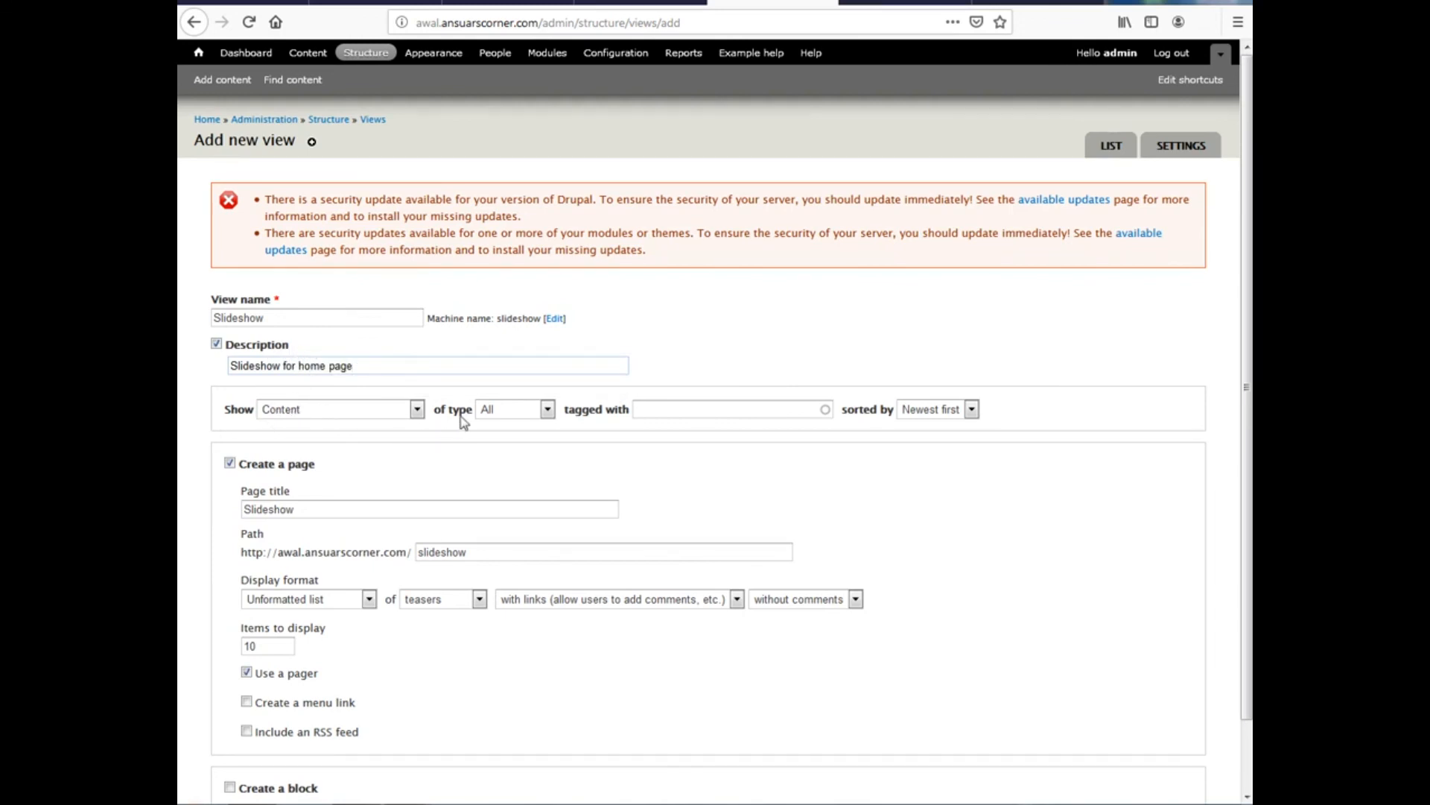
Limit the view to content of type Slideshow
left_click(519, 418)
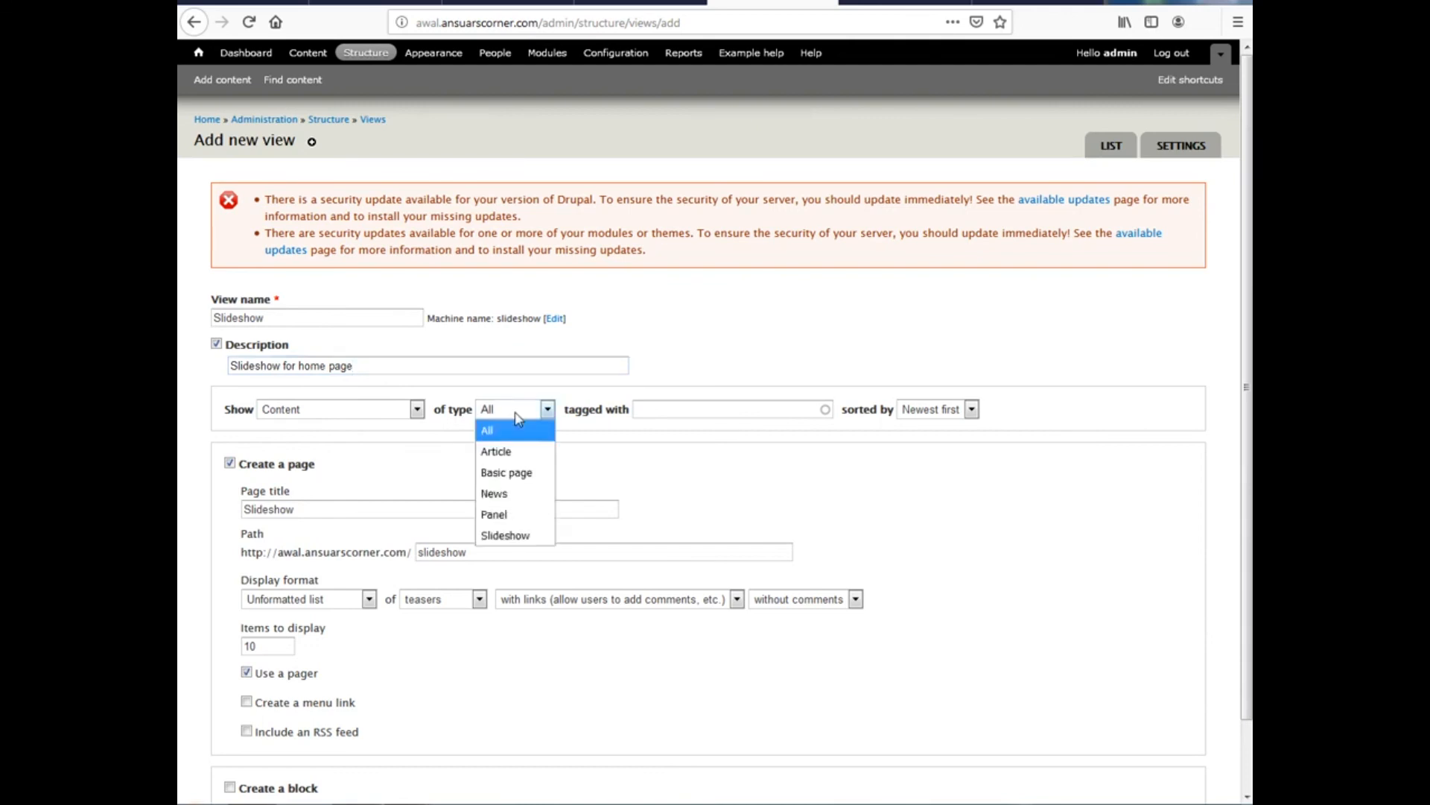
left_click(506, 536)
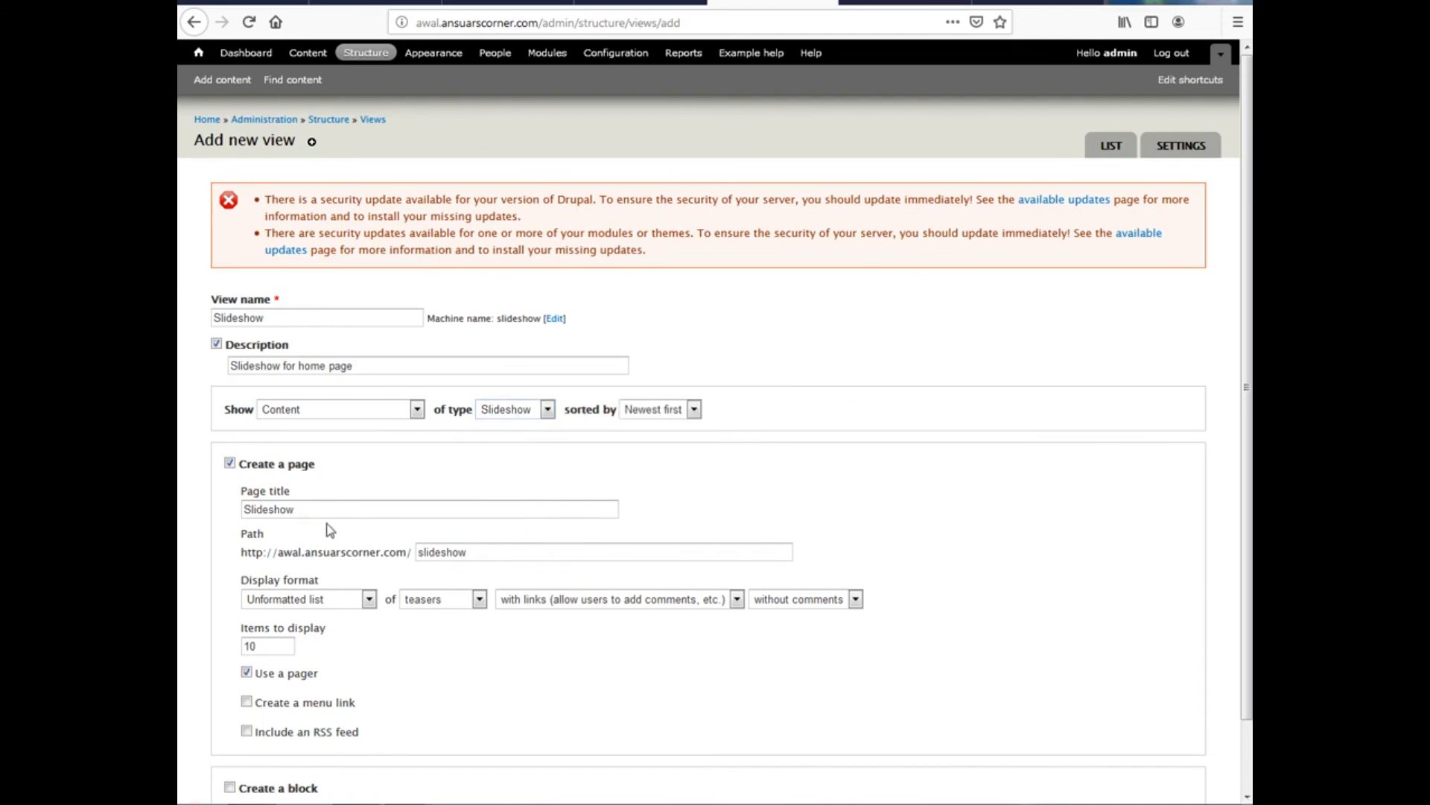
scroll(328, 527, "down", 2)
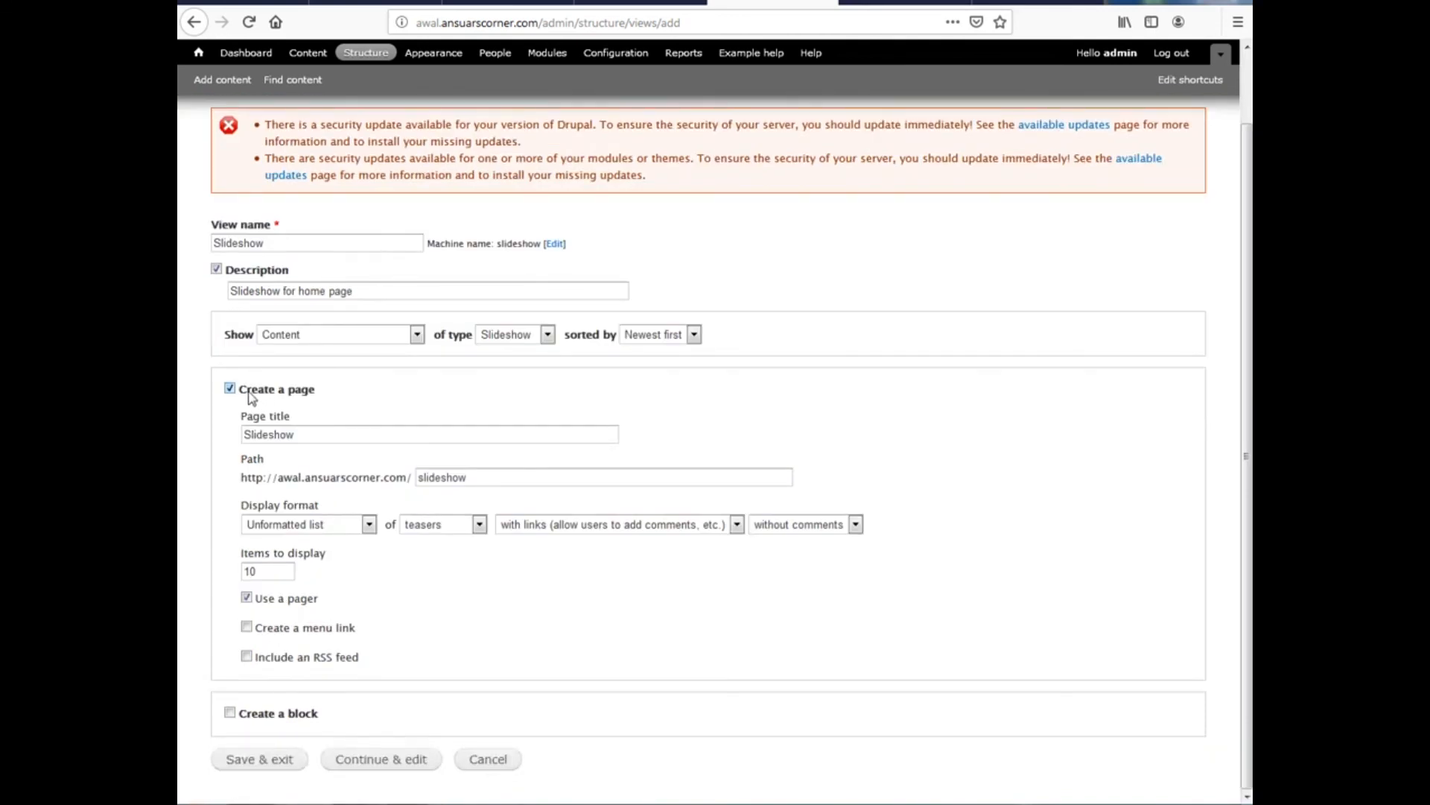
Make the view a block instead of a page, formatted as Slideshow of fields, then continue editing
left_click(251, 395)
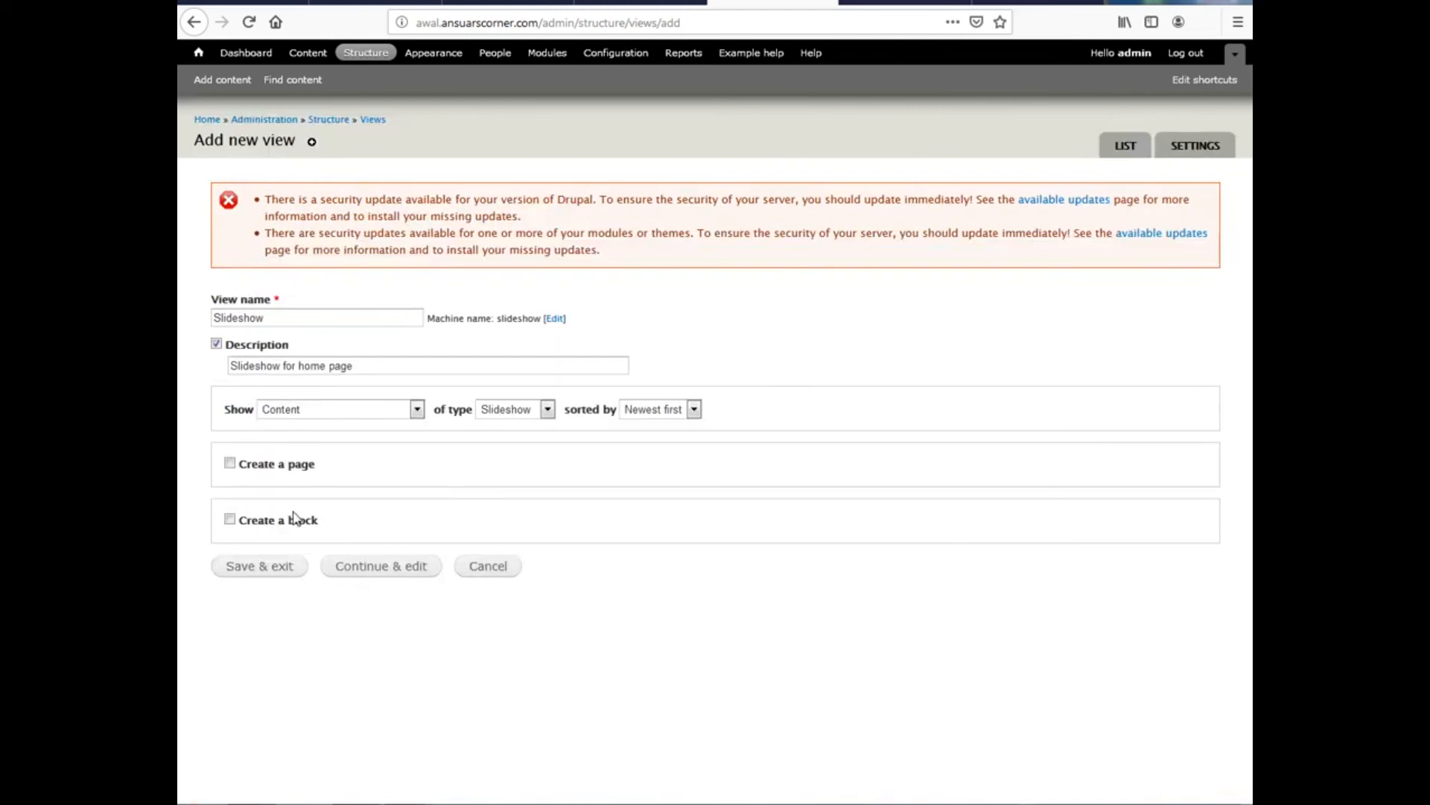
left_click(230, 520)
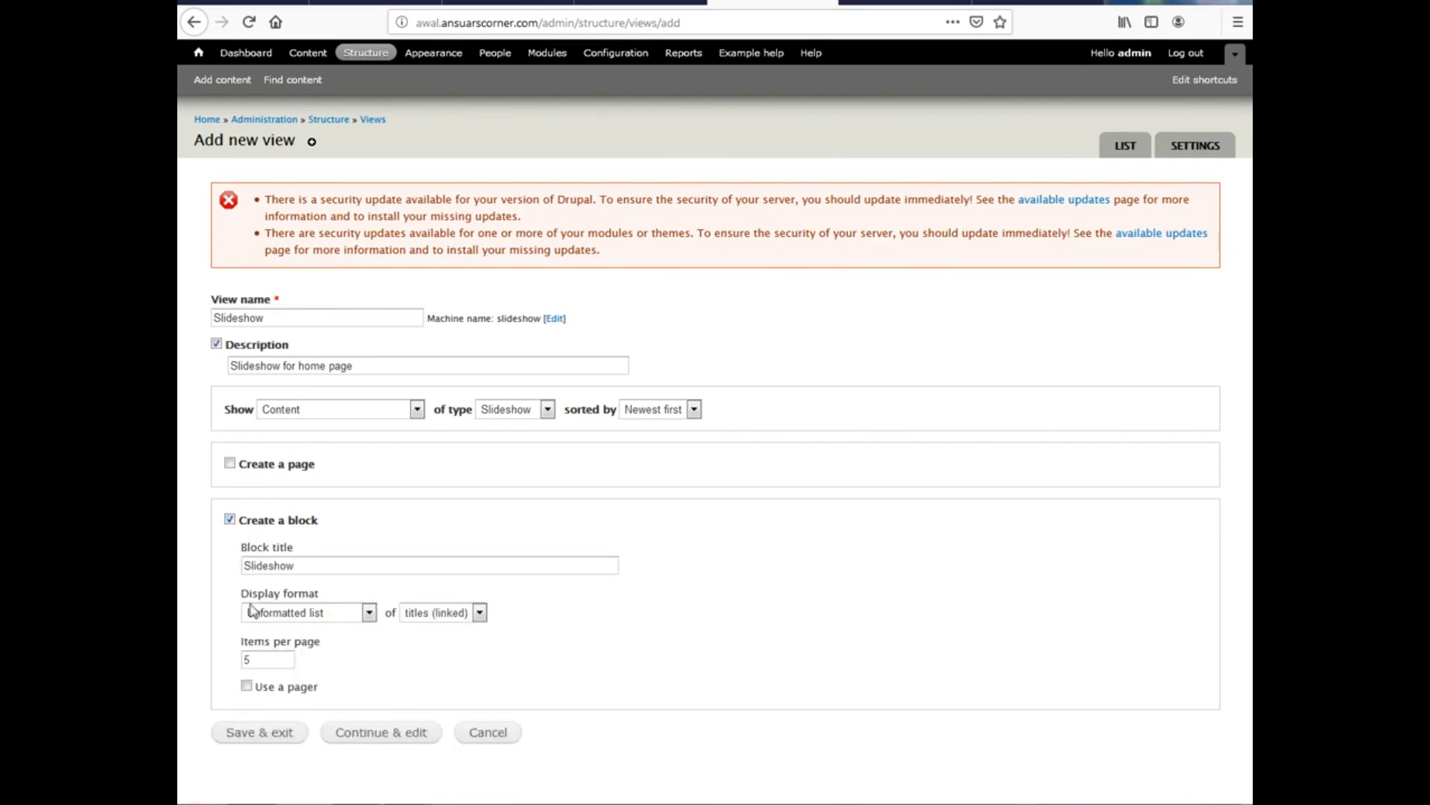
left_click(317, 617)
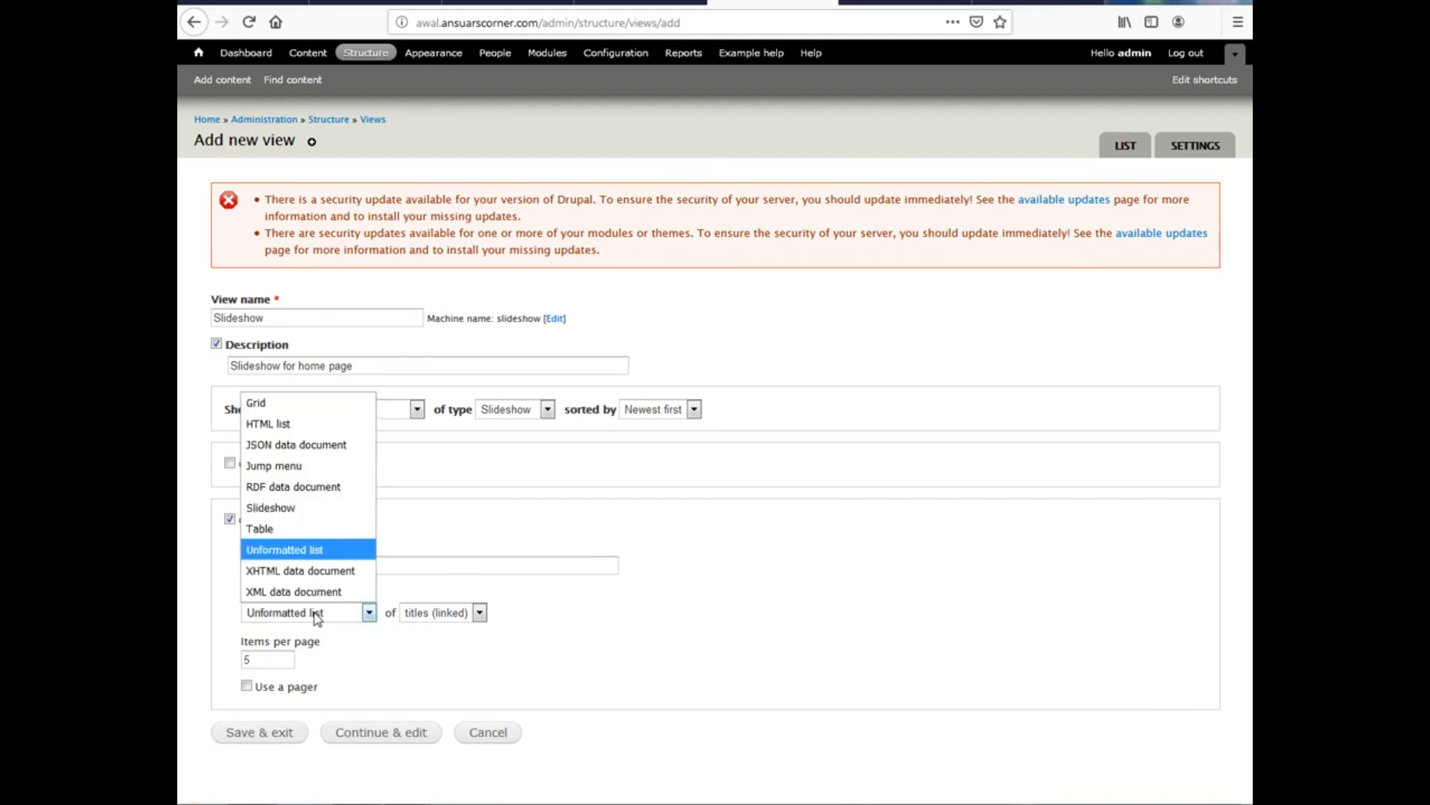
left_click(295, 508)
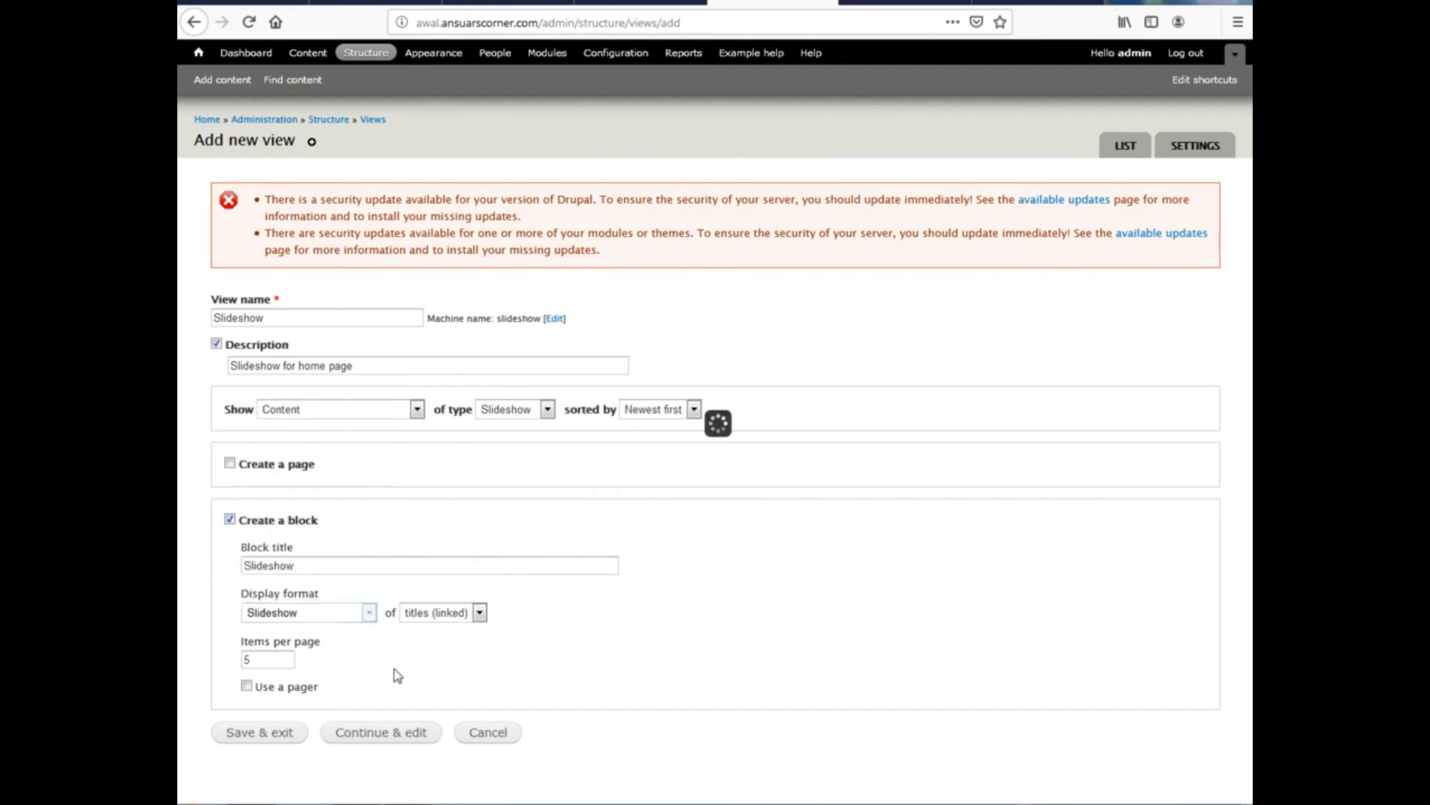
left_click(417, 614)
left_click(427, 719)
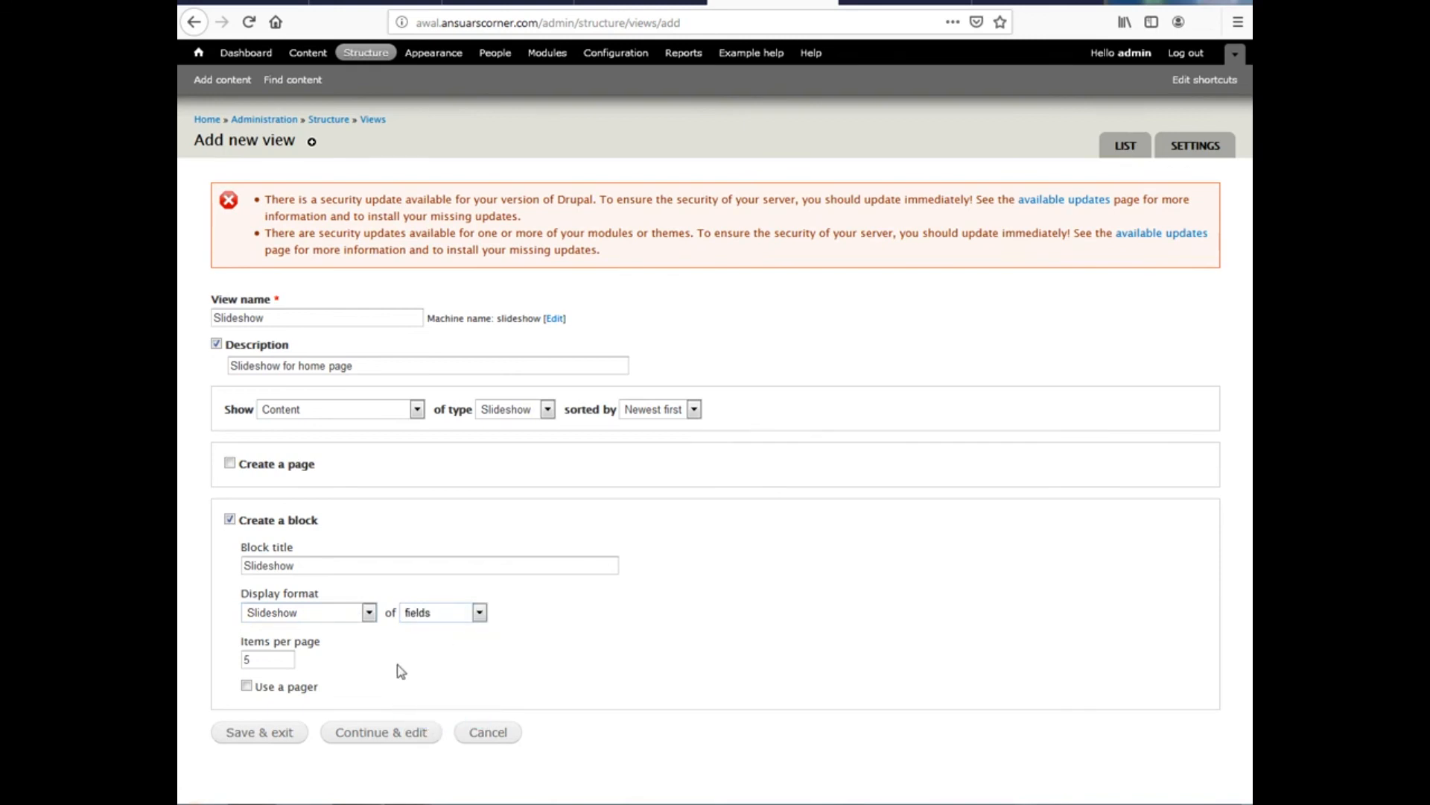
left_click(368, 740)
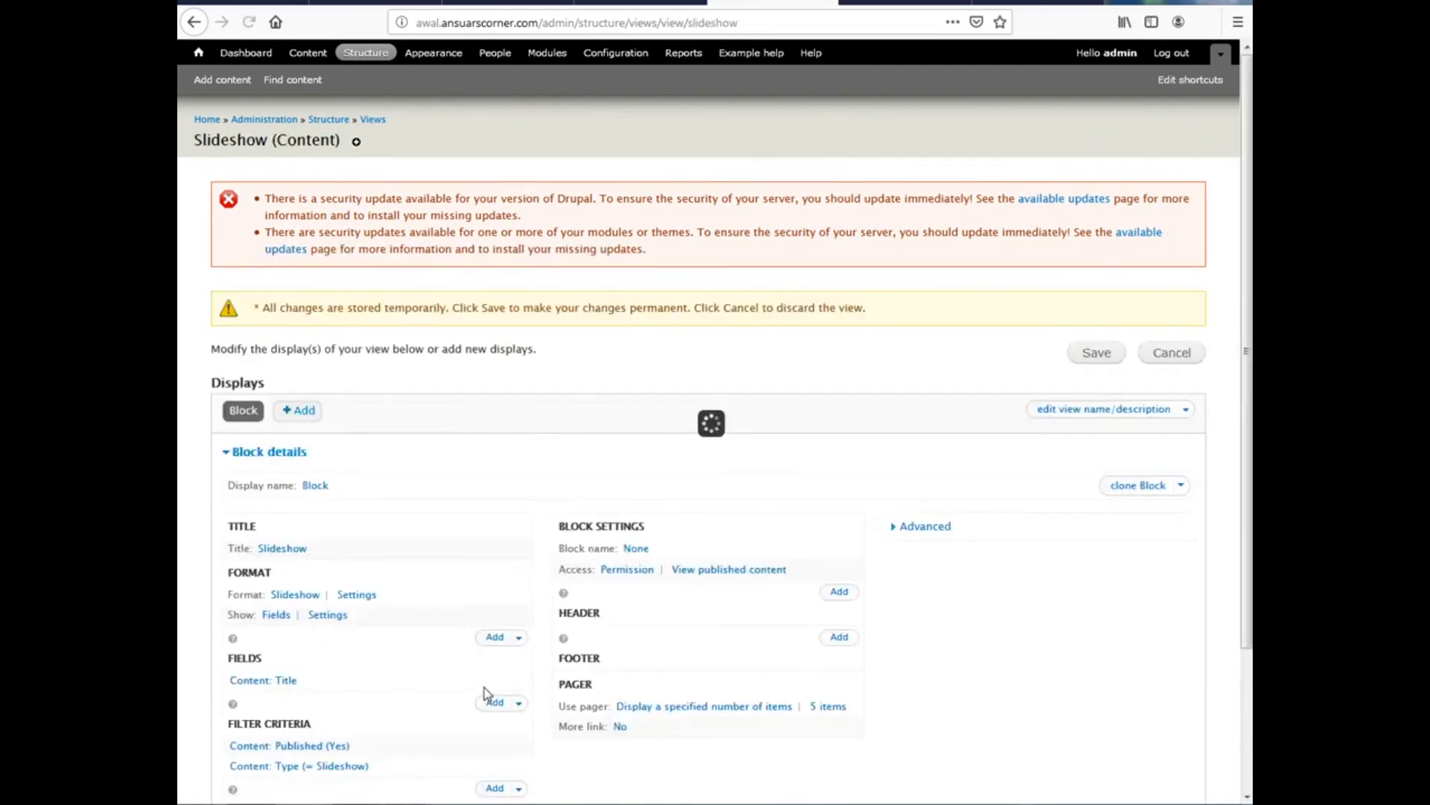
Review the Slideshow view preview of slide titles, then open Add fields
scroll(484, 687, "down", 2)
scroll(487, 693, "down", 4)
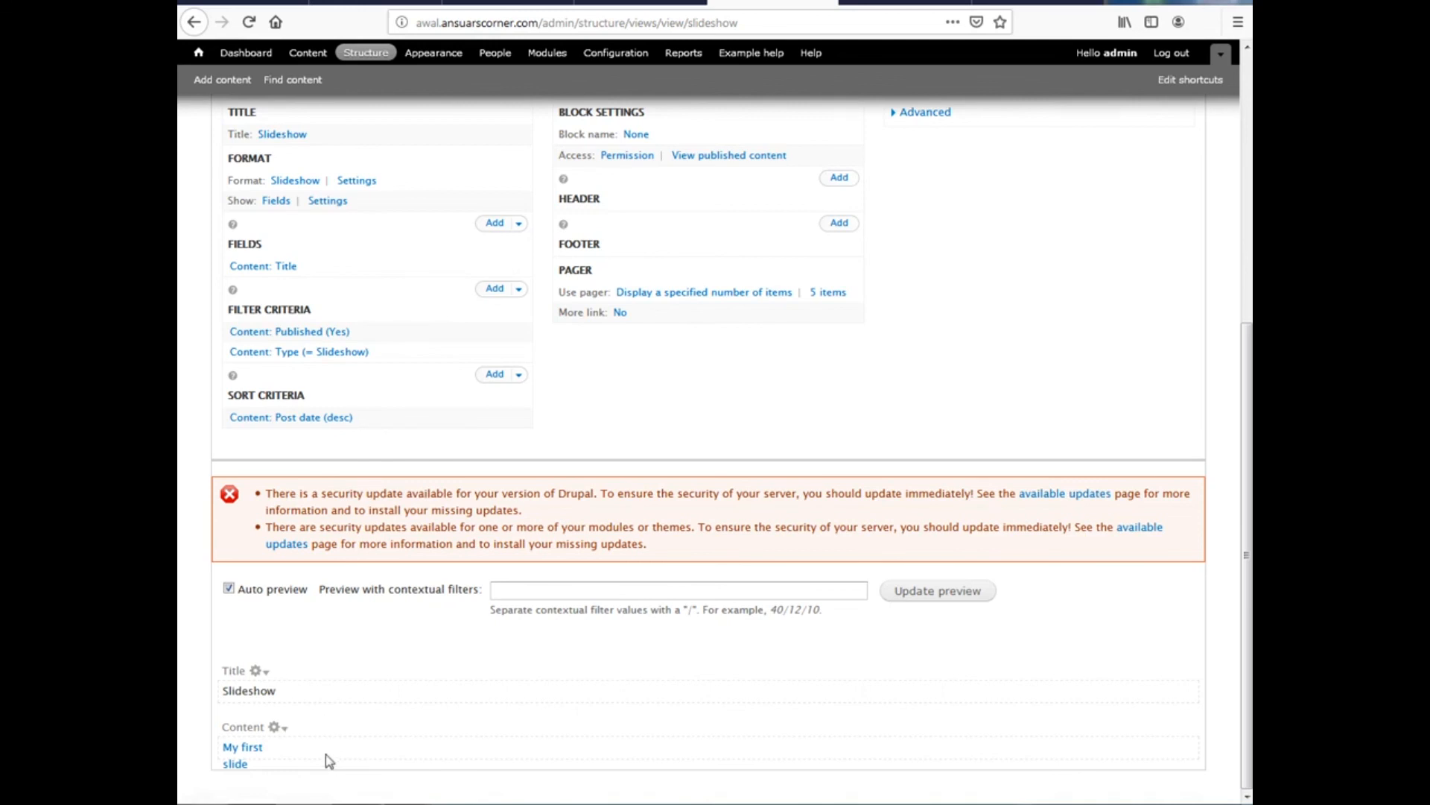
scroll(326, 737, "up", 5)
scroll(329, 756, "down", 2)
scroll(329, 759, "down", 3)
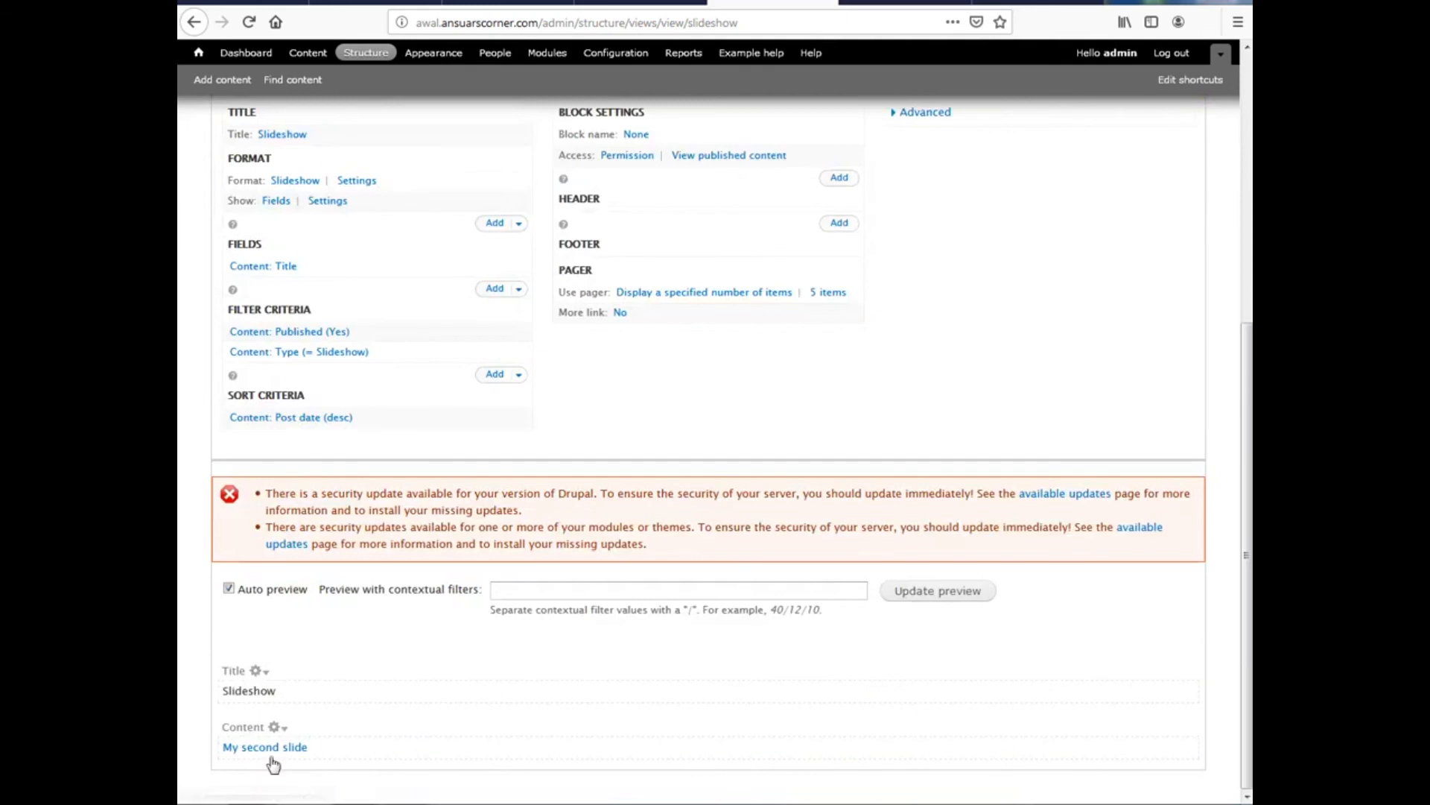
scroll(257, 766, "up", 1)
scroll(266, 767, "down", 1)
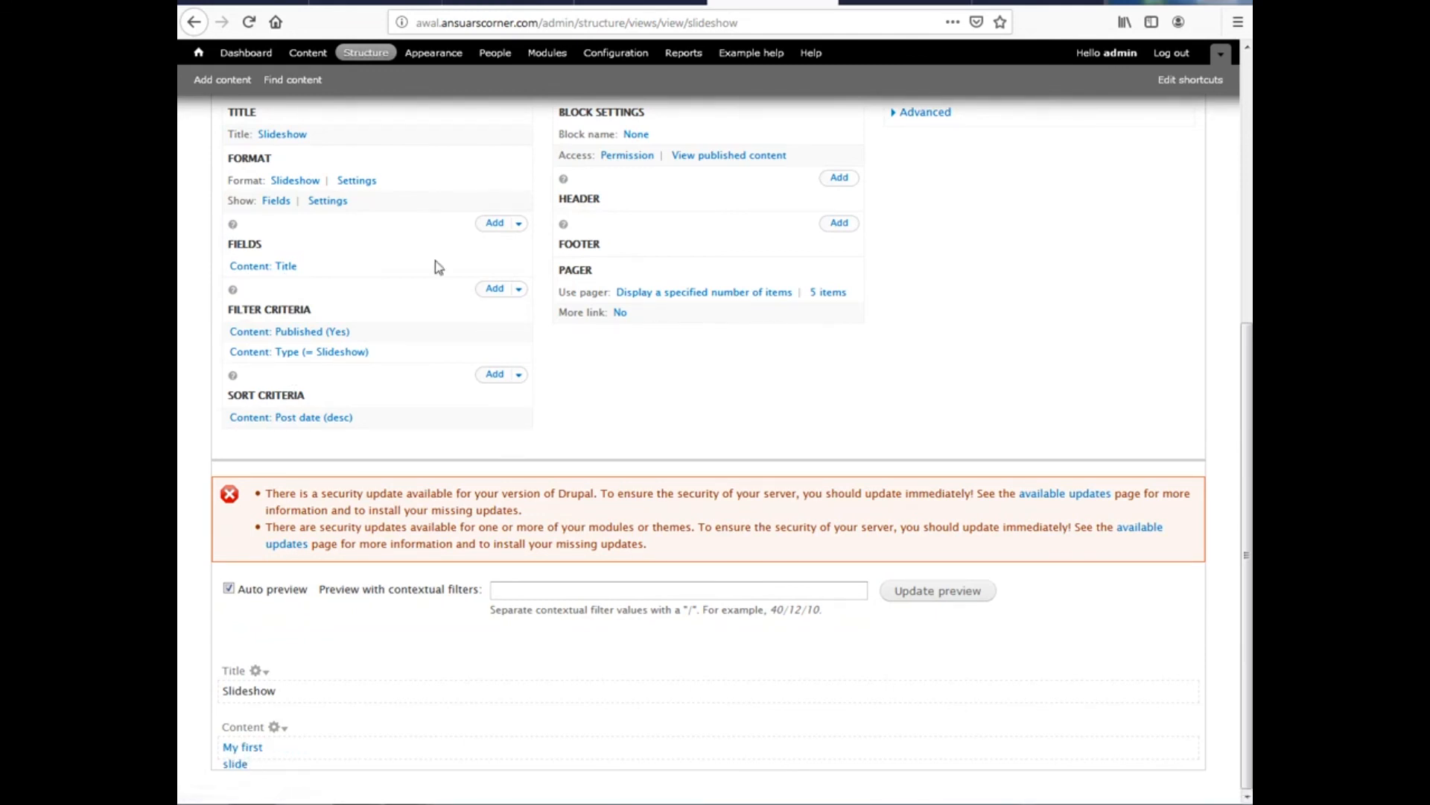
left_click(495, 224)
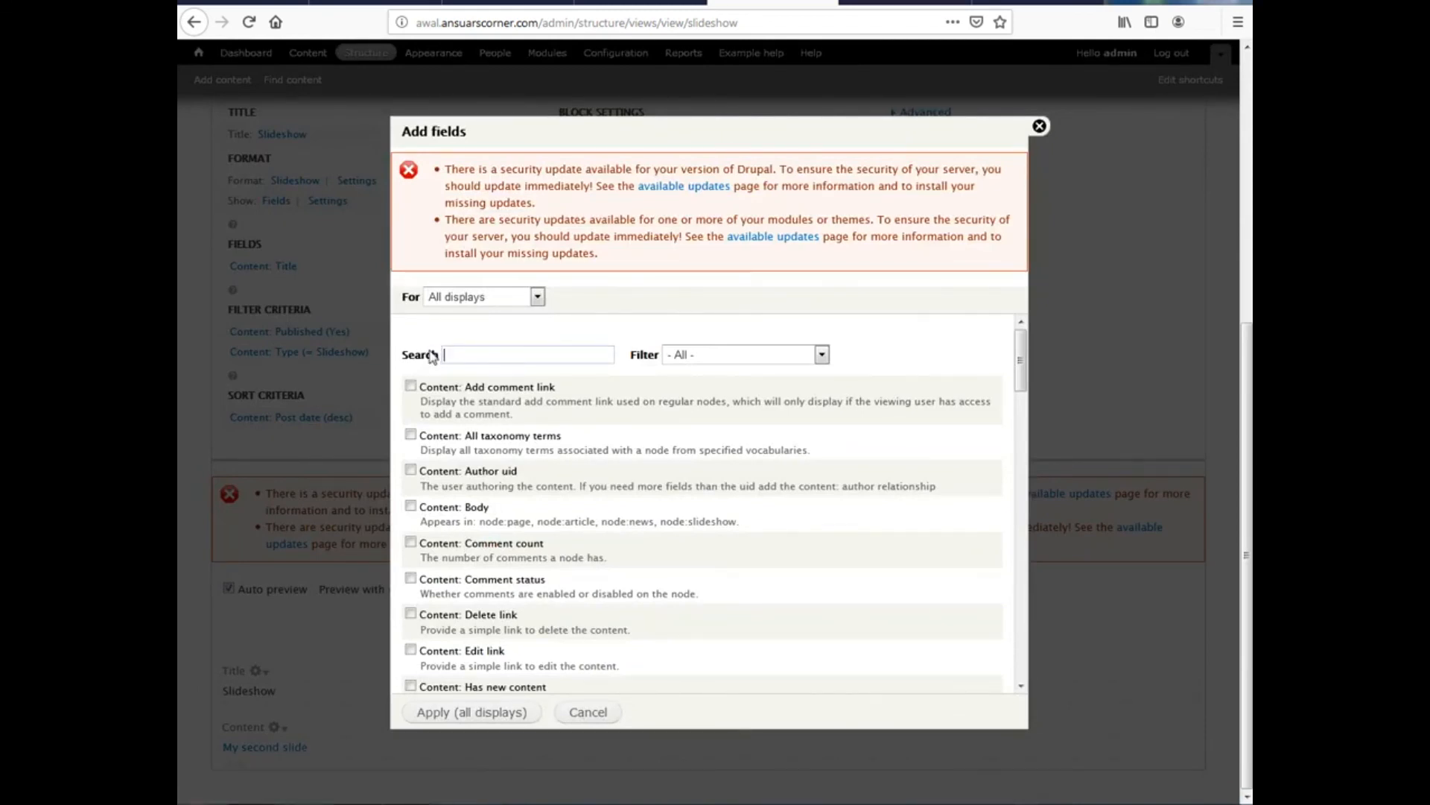
Search fields for 'phot' and add Content: Upload photo to the view
type("p")
key("BackSpace")
type("i")
key("BackSpace")
type("phot")
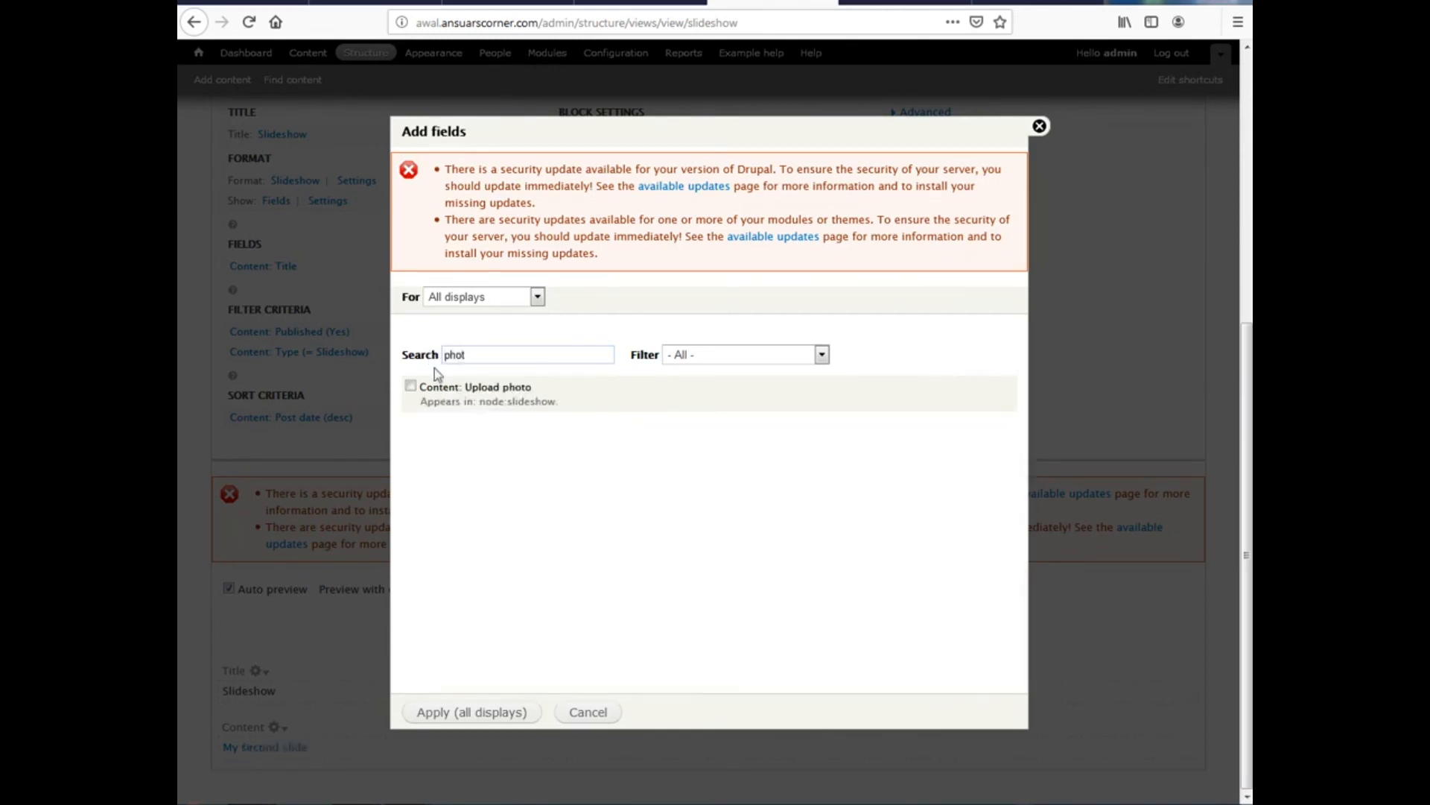
left_click(440, 388)
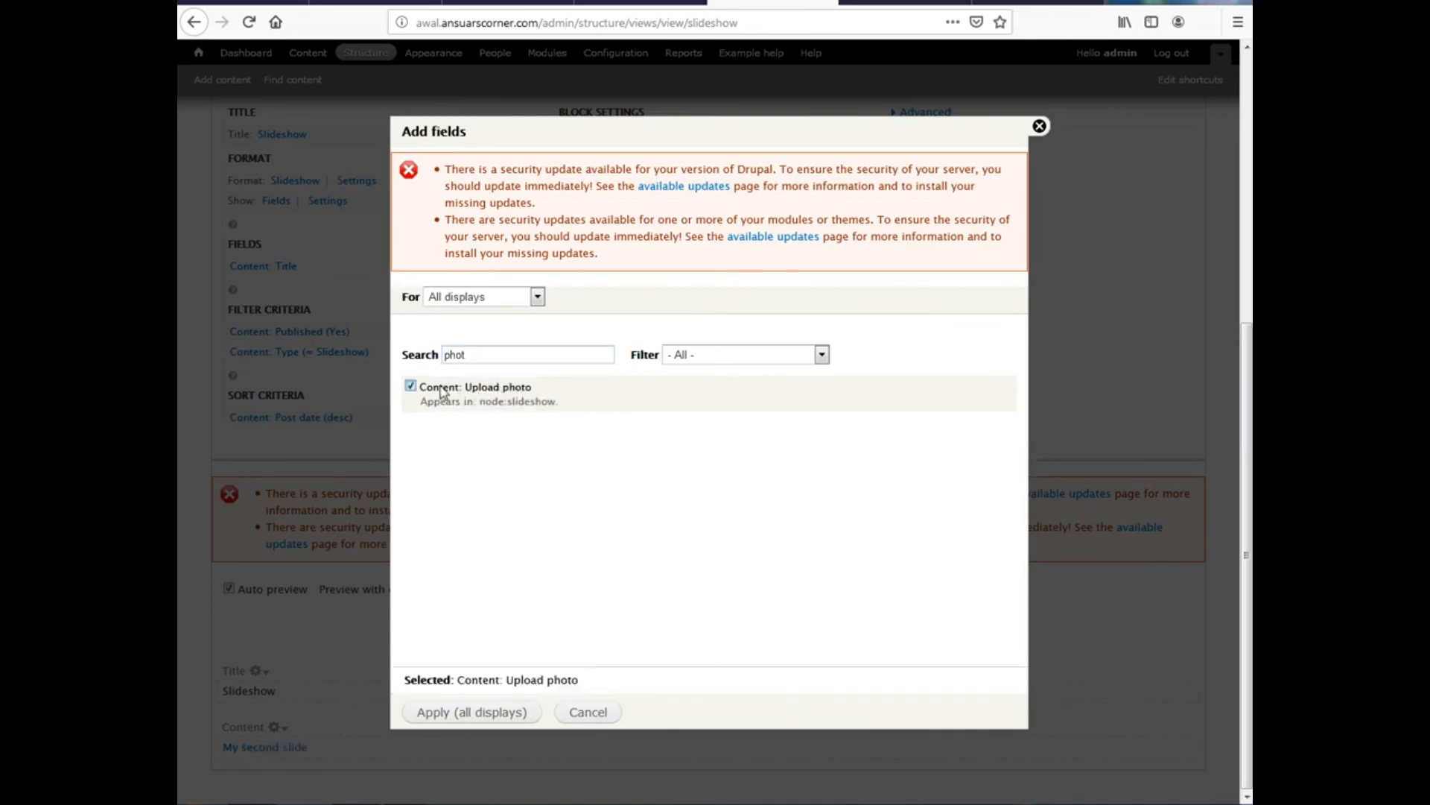
left_click(467, 713)
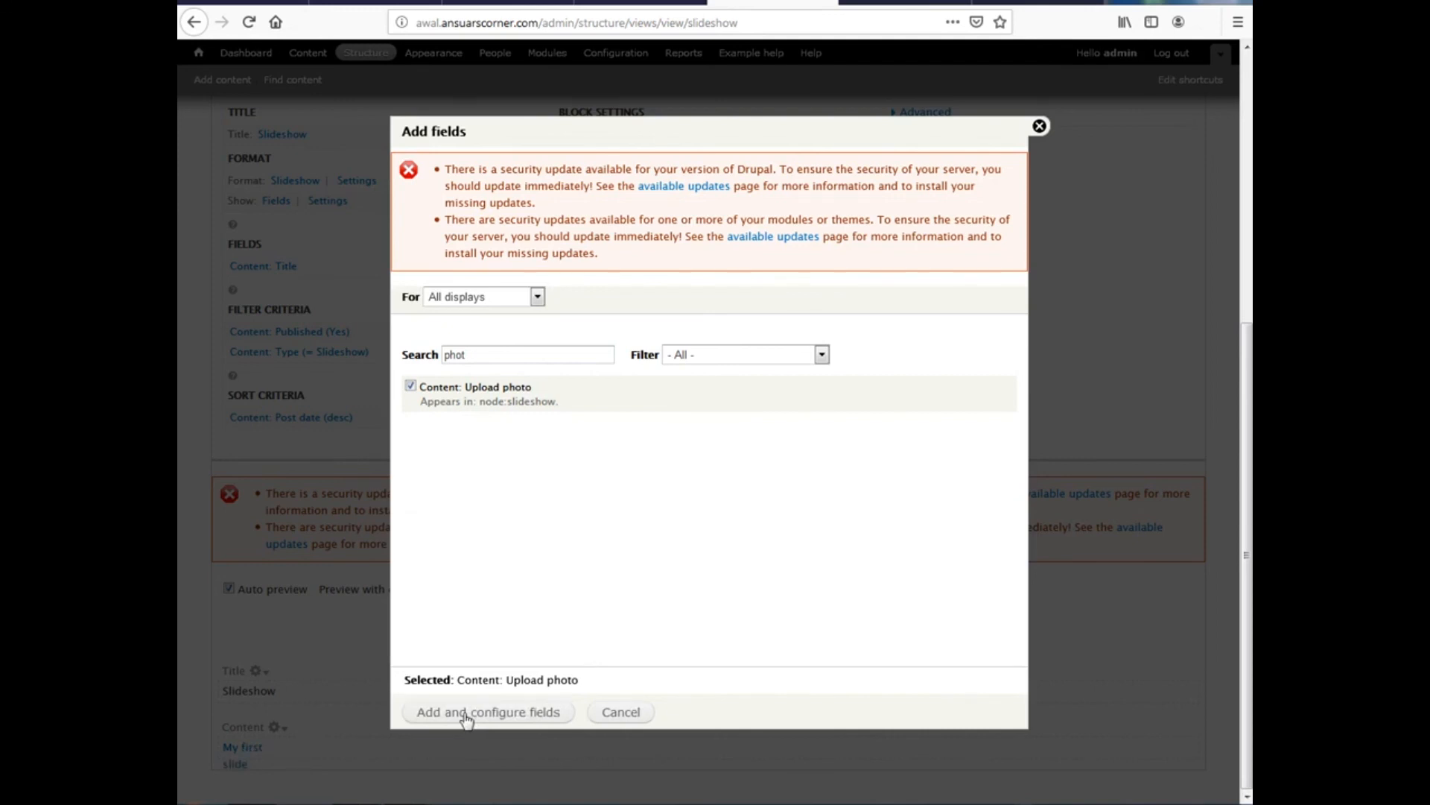
left_click(467, 713)
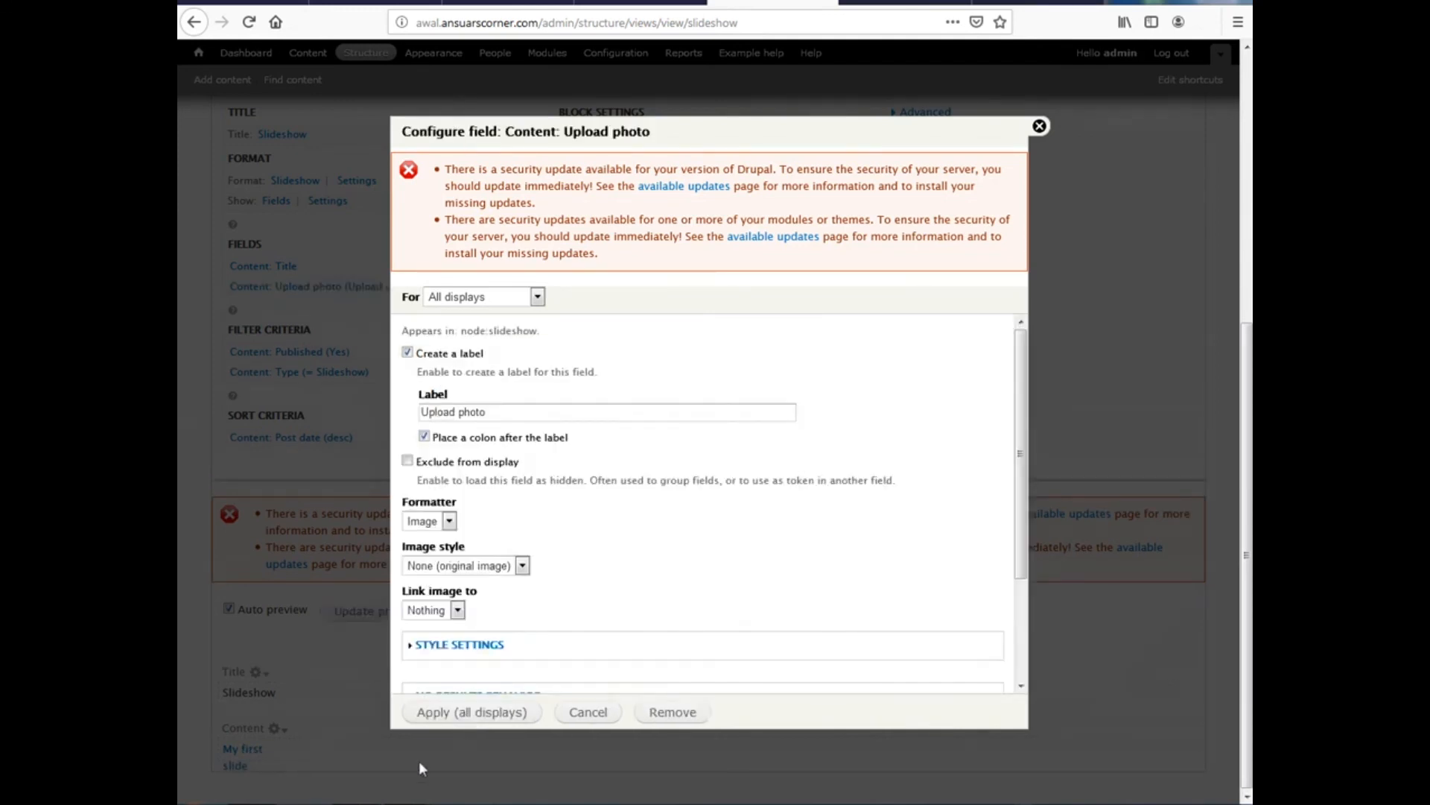
Show the photo without a label, at original image size, linked to nothing
left_click(437, 363)
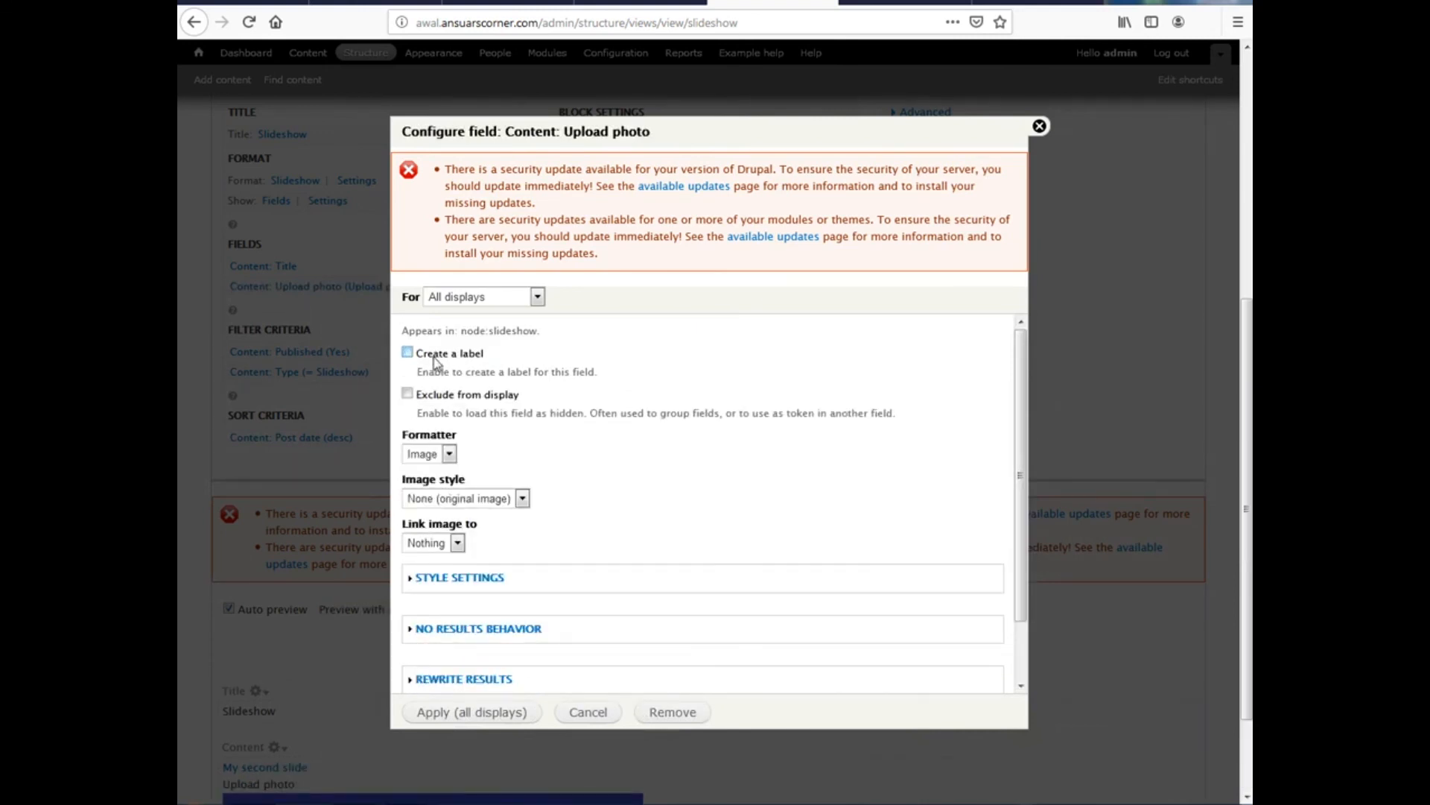
left_click(454, 501)
left_click(455, 503)
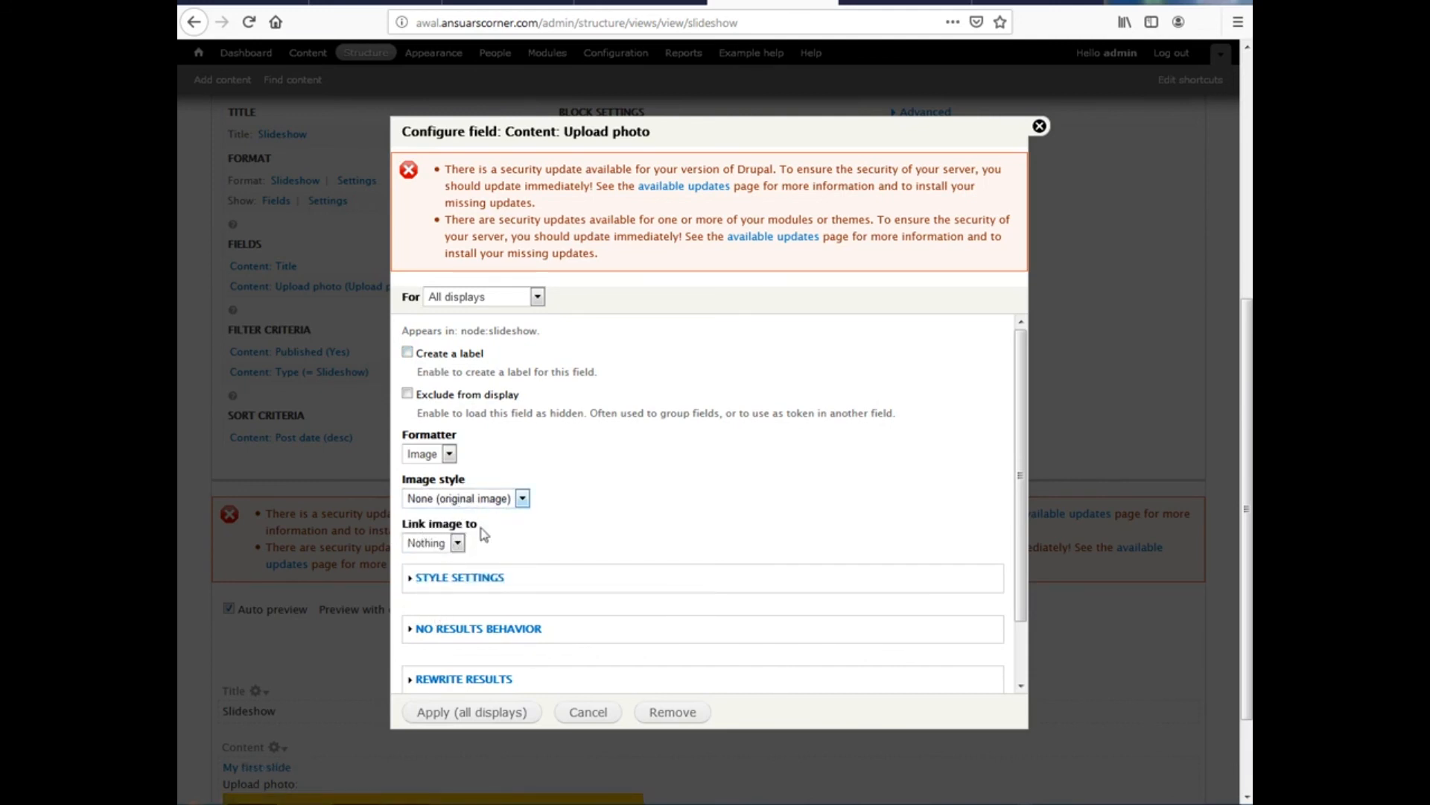
left_click(414, 545)
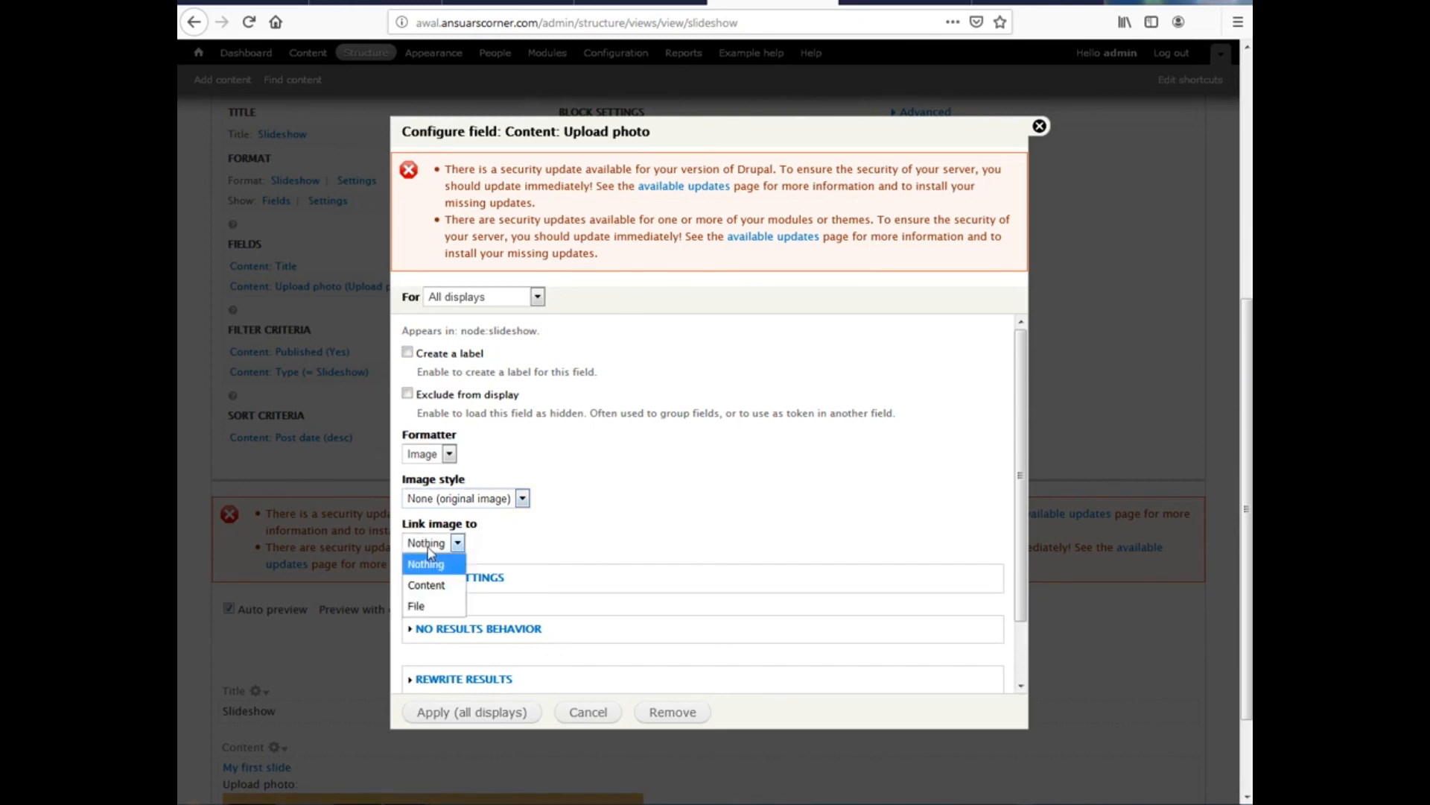
left_click(427, 545)
left_click(447, 716)
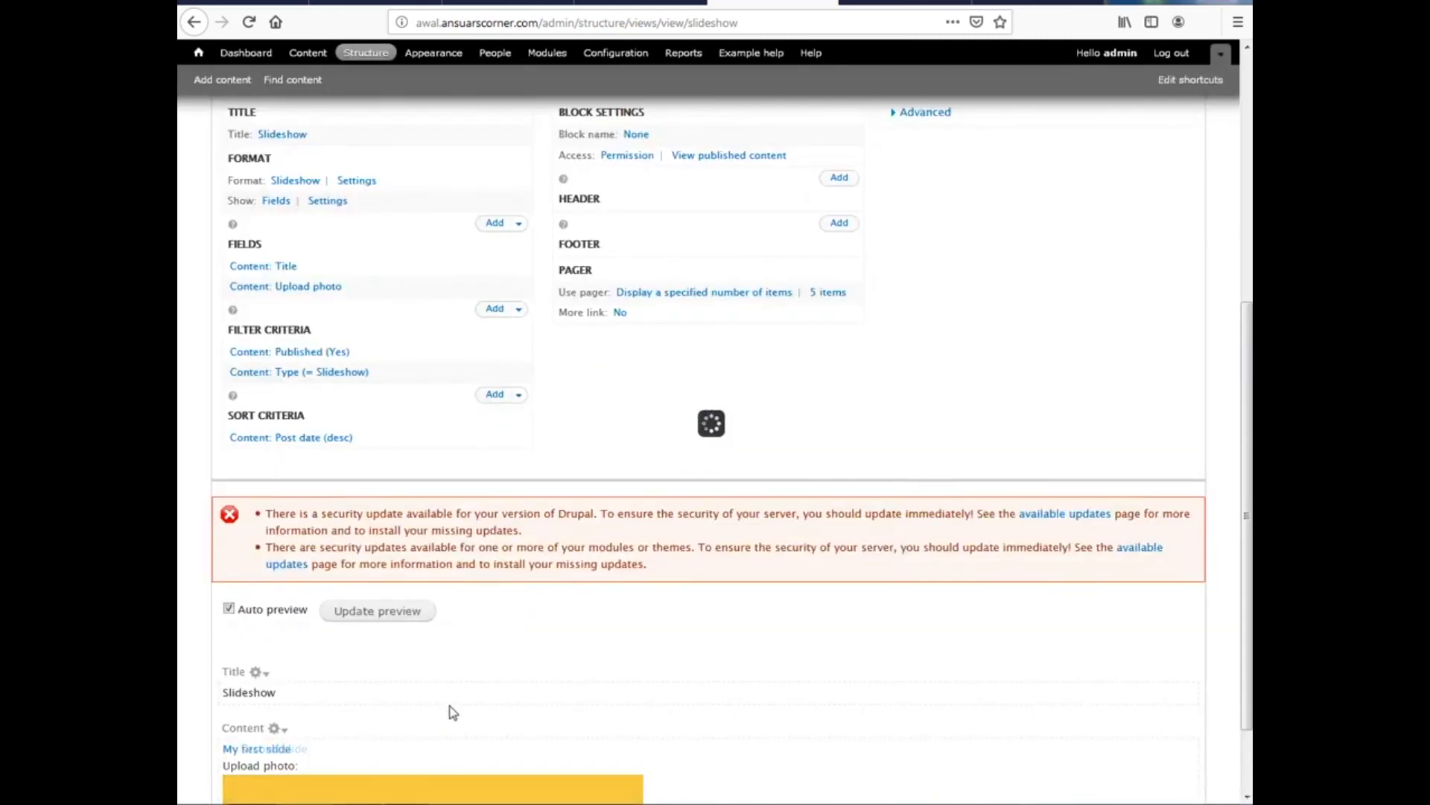
Remove the Content: Title field from the Slideshow view, leaving only Upload photo
scroll(376, 717, "down", 1)
scroll(328, 734, "down", 1)
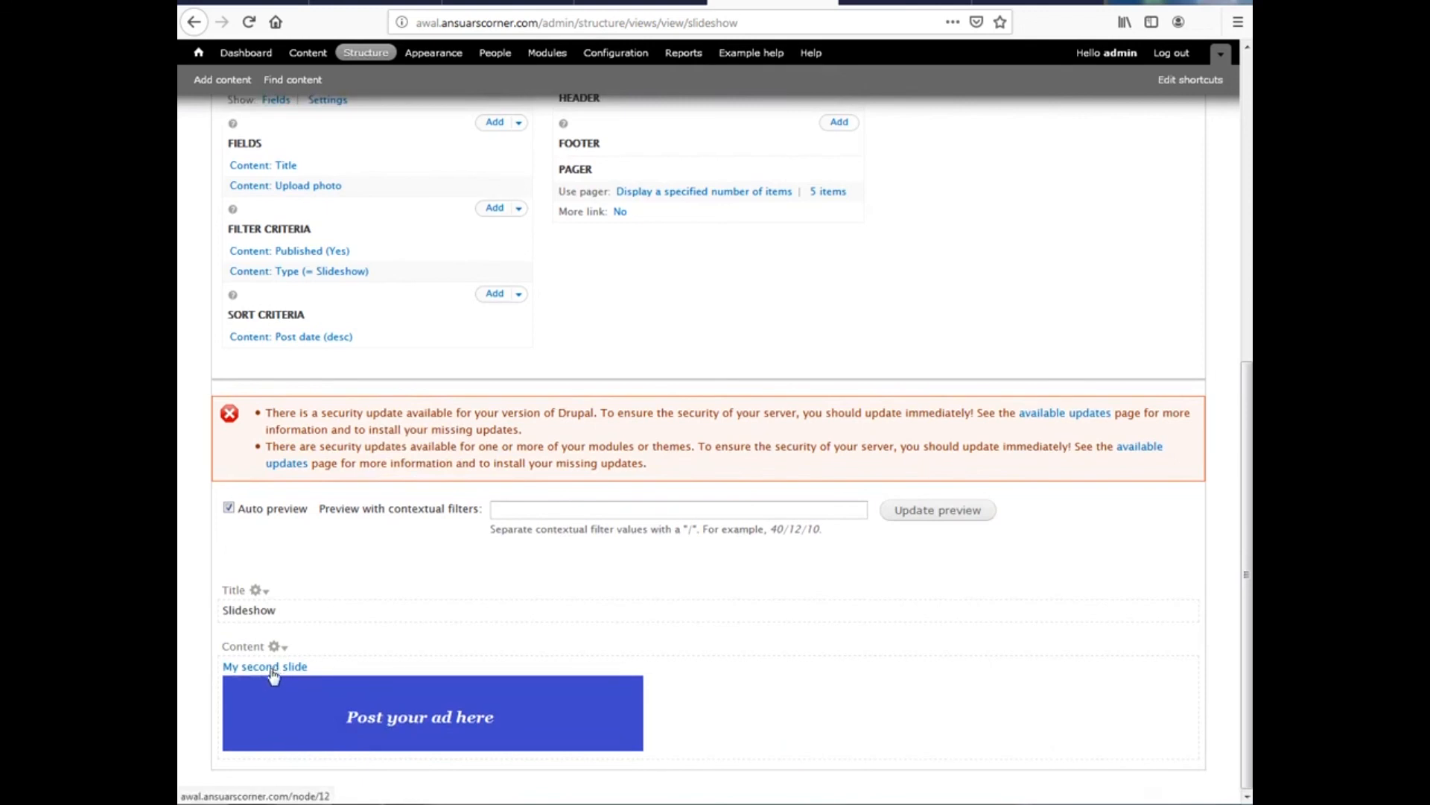
scroll(342, 692, "up", 1)
scroll(253, 675, "down", 1)
scroll(361, 647, "up", 10)
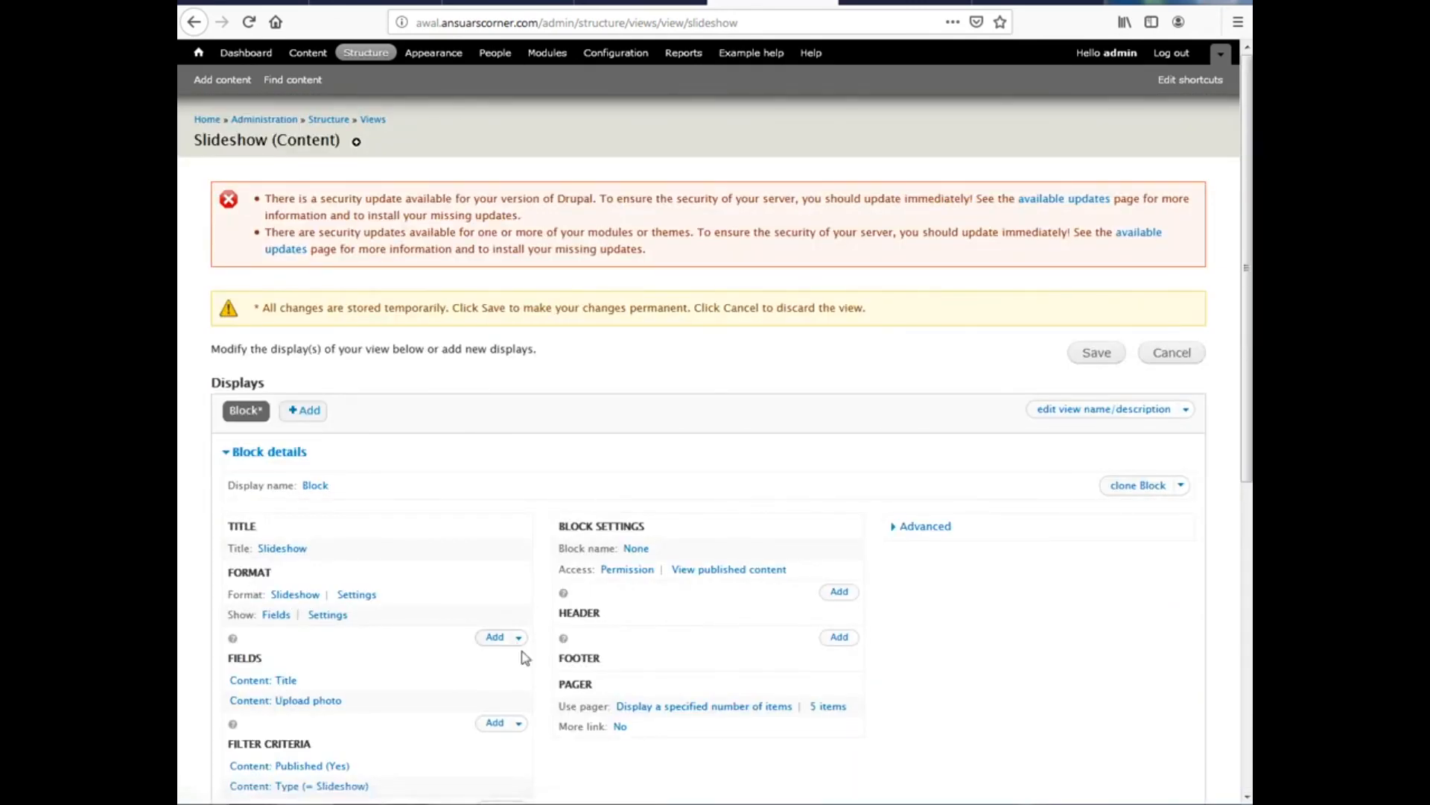
scroll(518, 636, "down", 2)
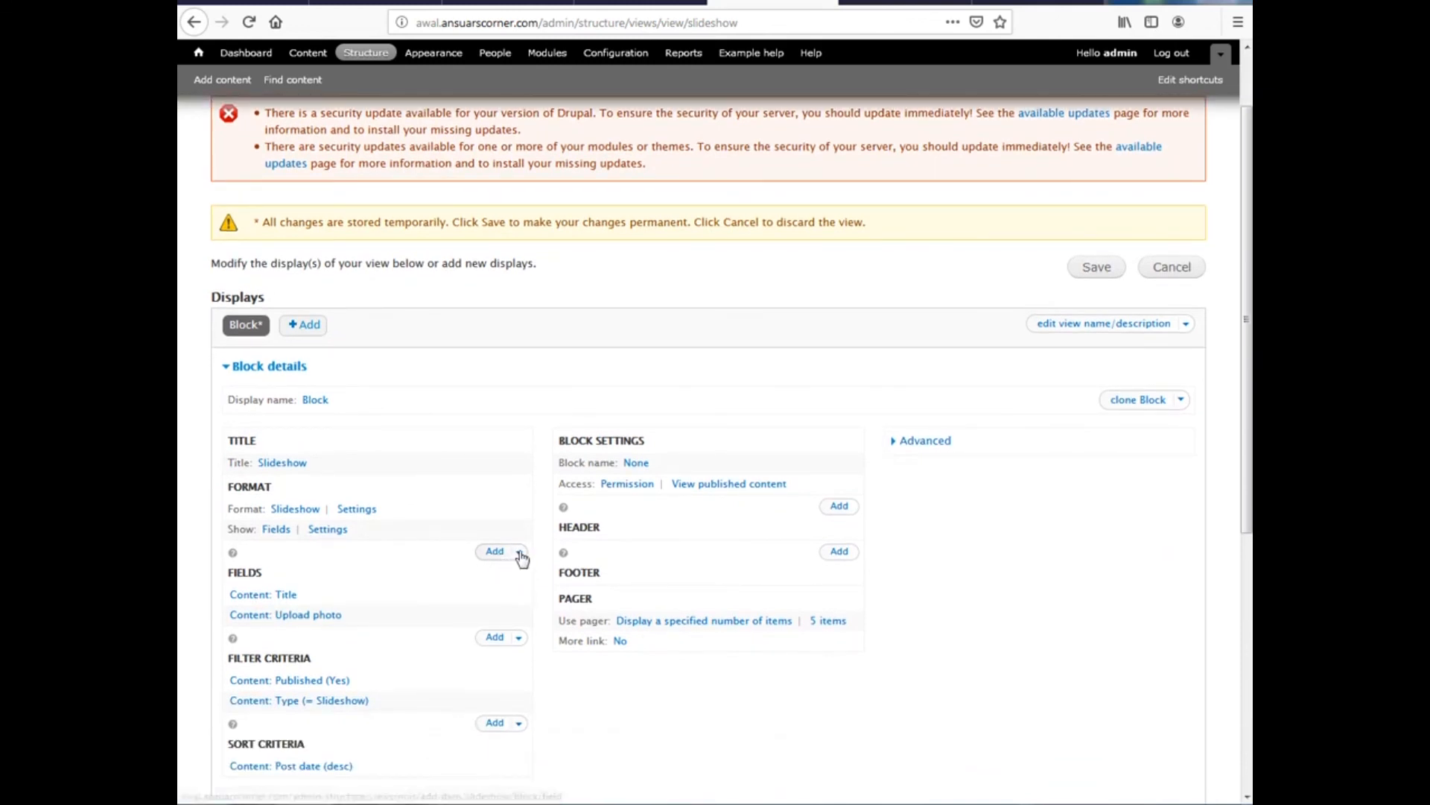
left_click(520, 555)
left_click(482, 573)
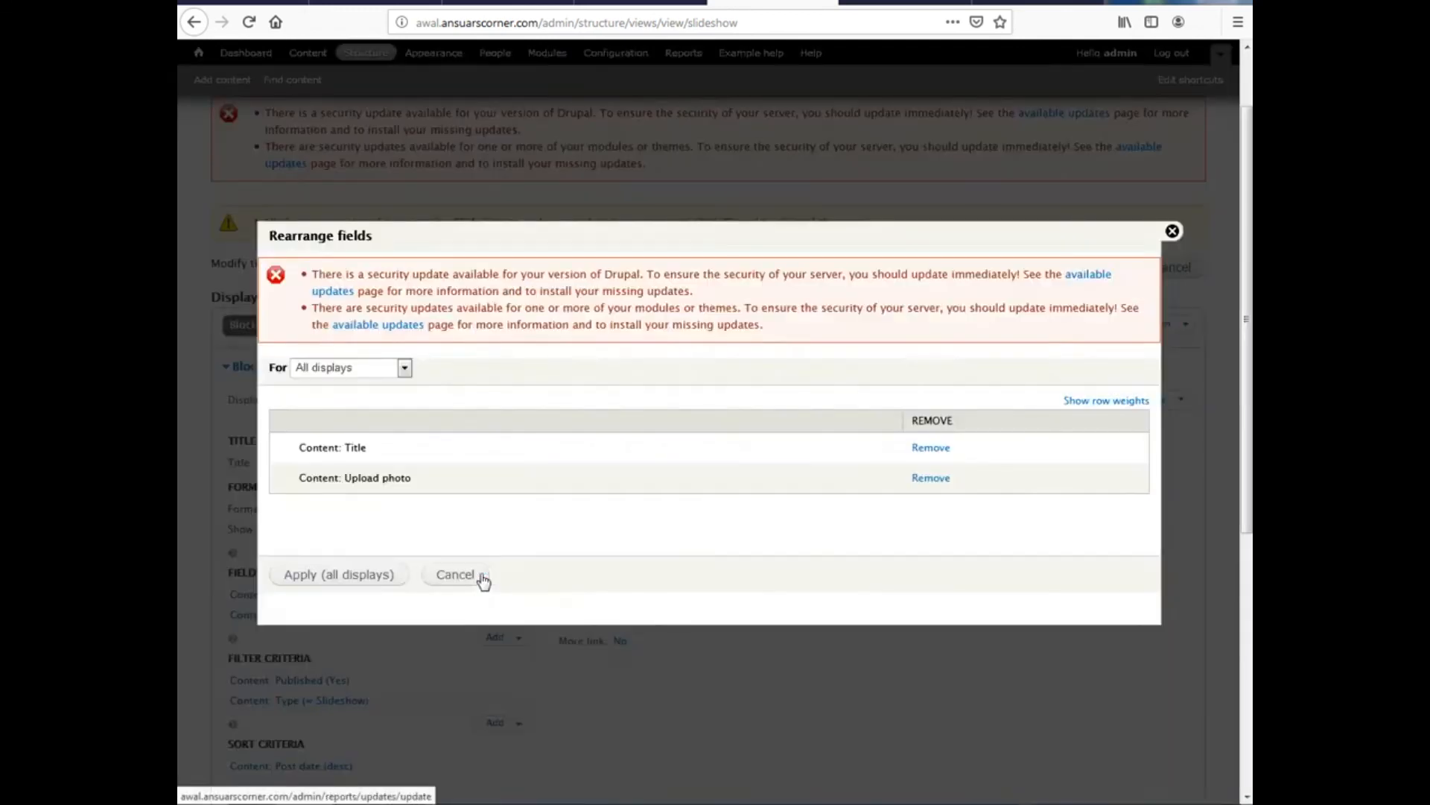
left_click(931, 448)
left_click(338, 583)
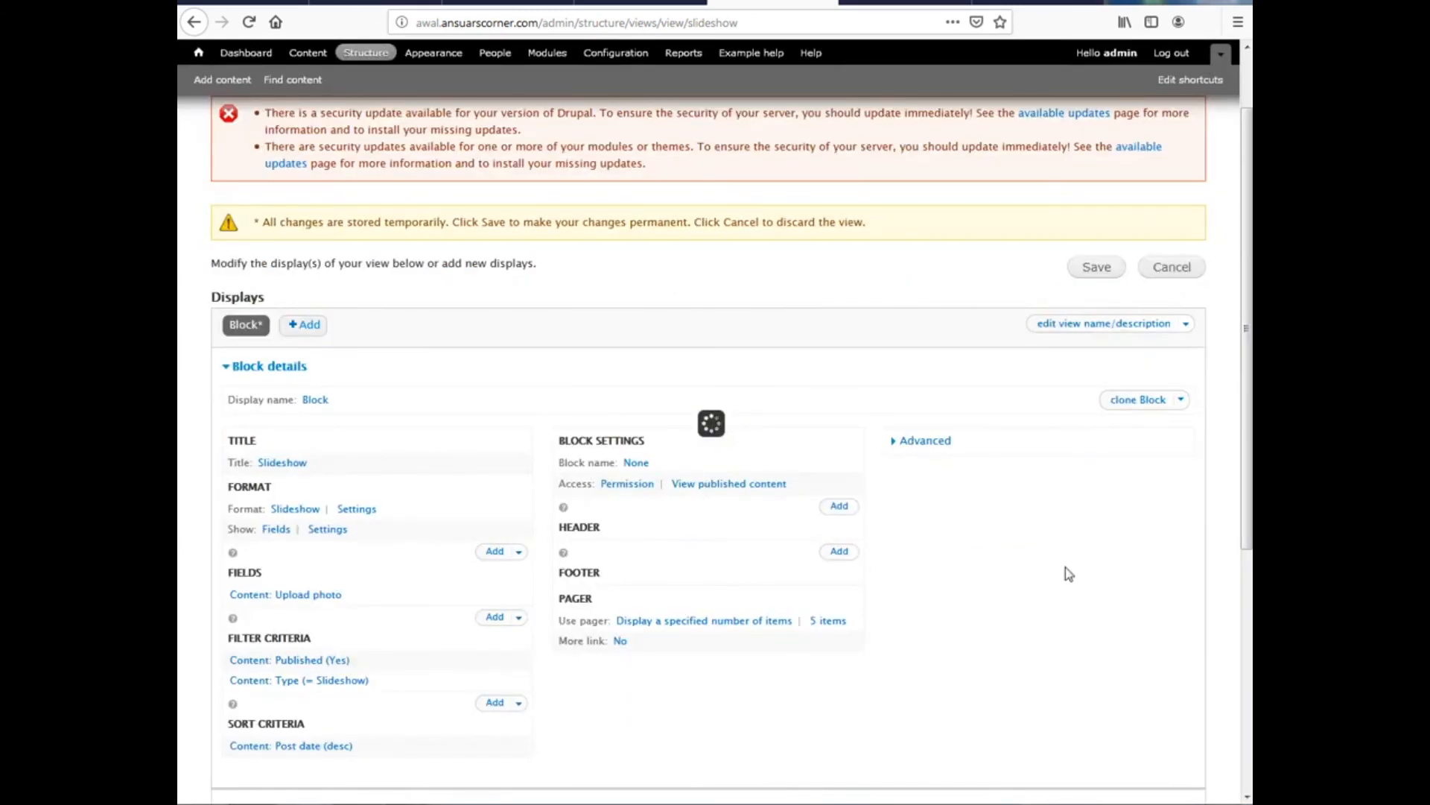
Save the Slideshow view and reload the site's home page
scroll(681, 675, "down", 5)
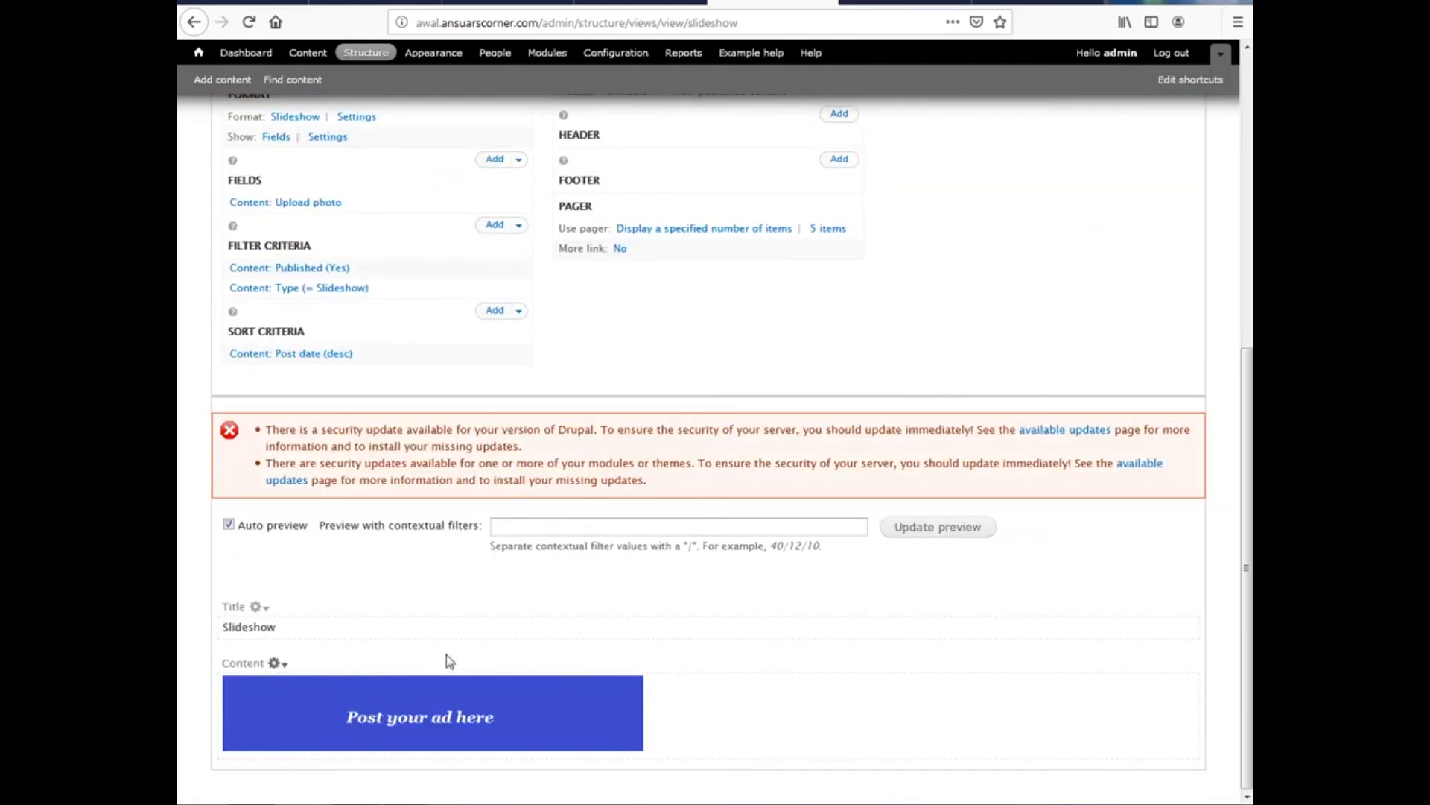
scroll(766, 680, "up", 6)
left_click(1101, 357)
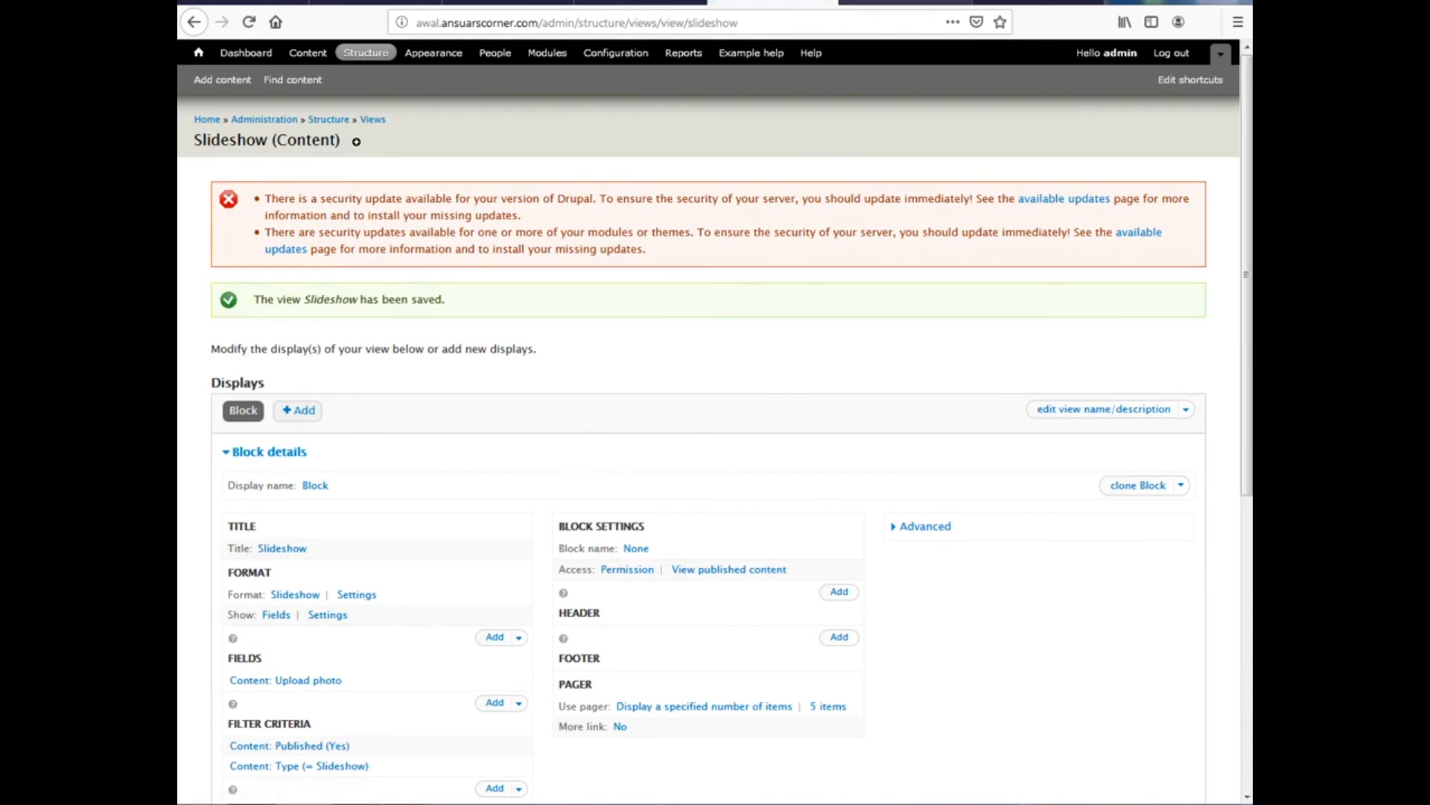
left_click(868, 2)
key("F5")
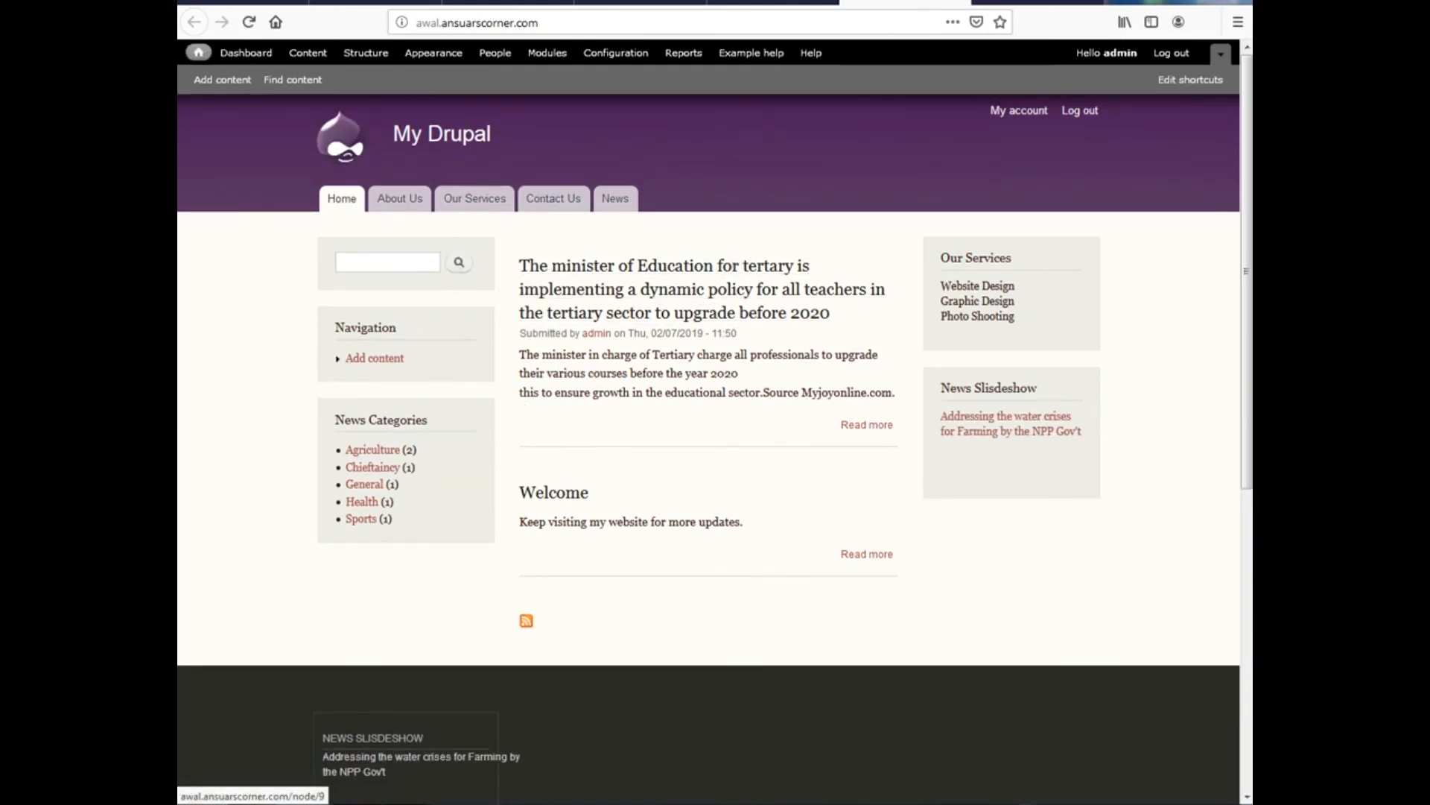
Set the View: Slideshow block's region to Featured, save blocks, and reload the home page
left_click(783, 2)
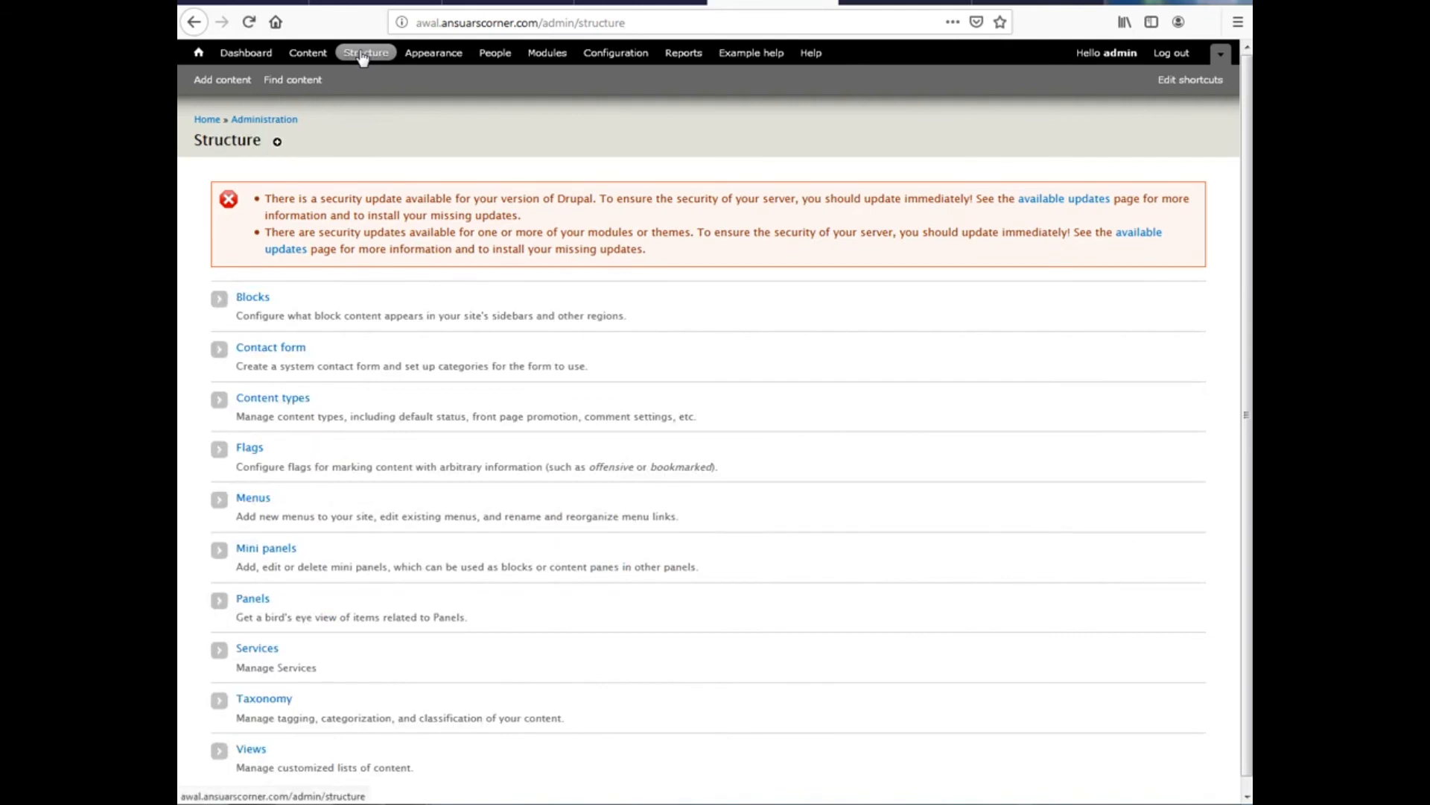
left_click(258, 299)
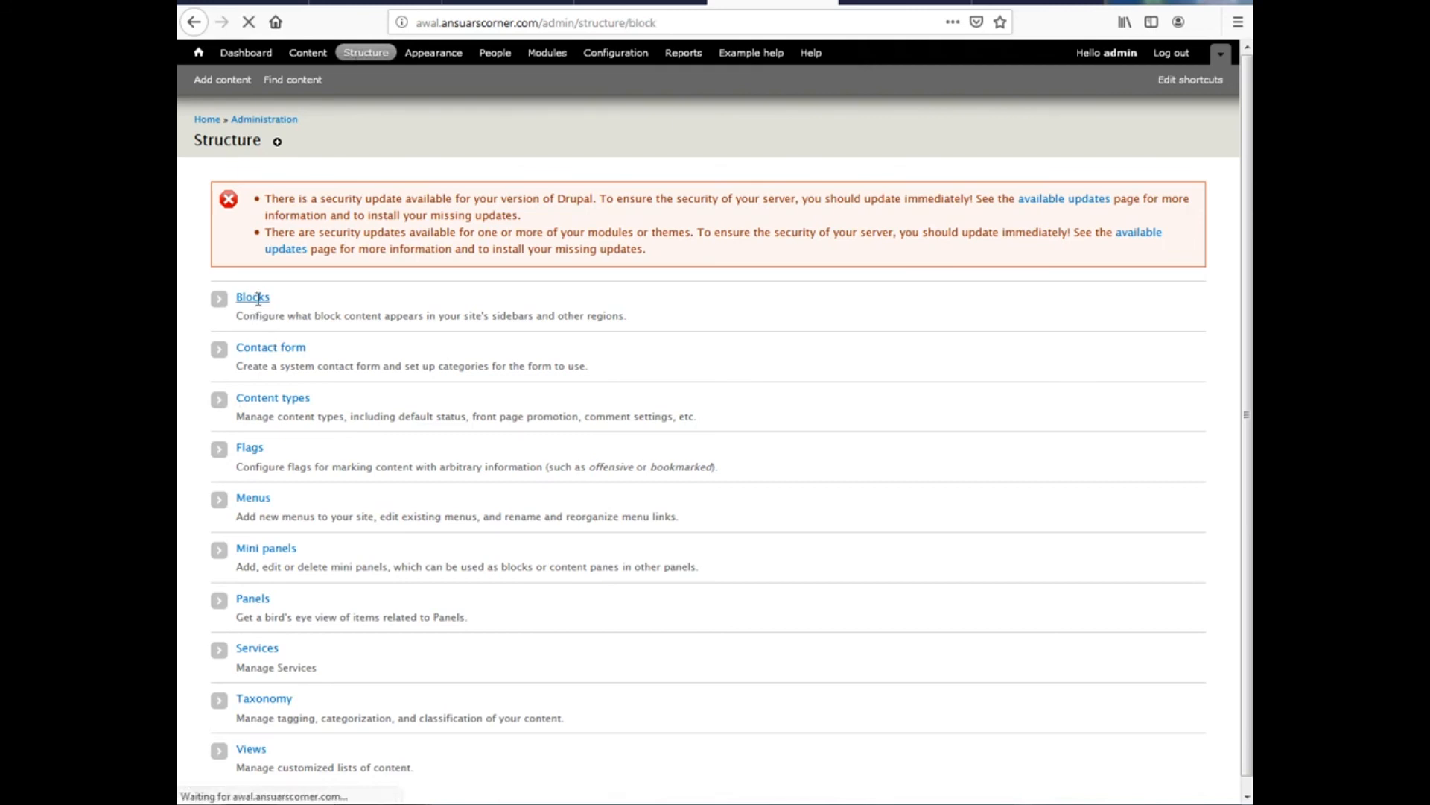
scroll(680, 548, "down", 15)
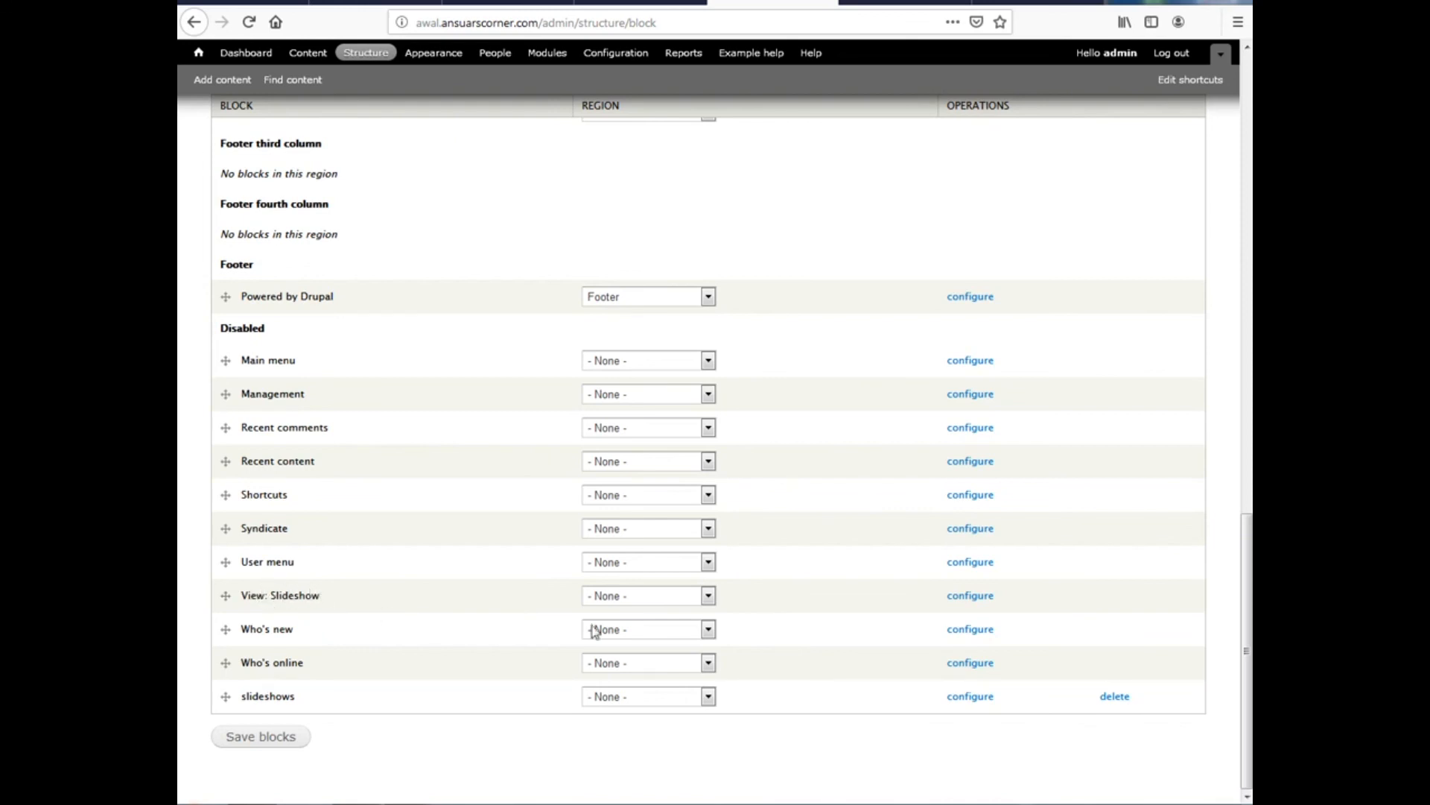
left_click(627, 596)
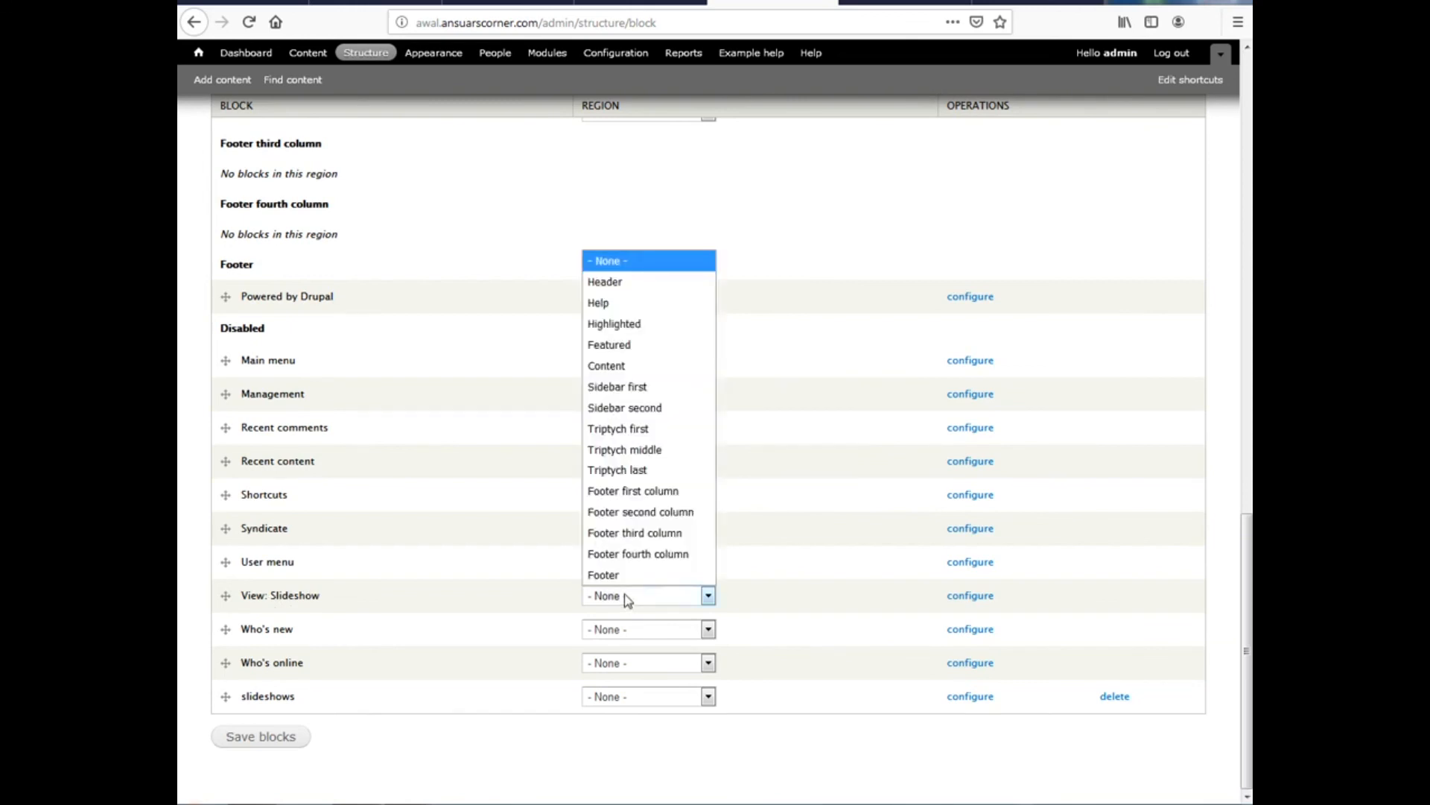
left_click(617, 346)
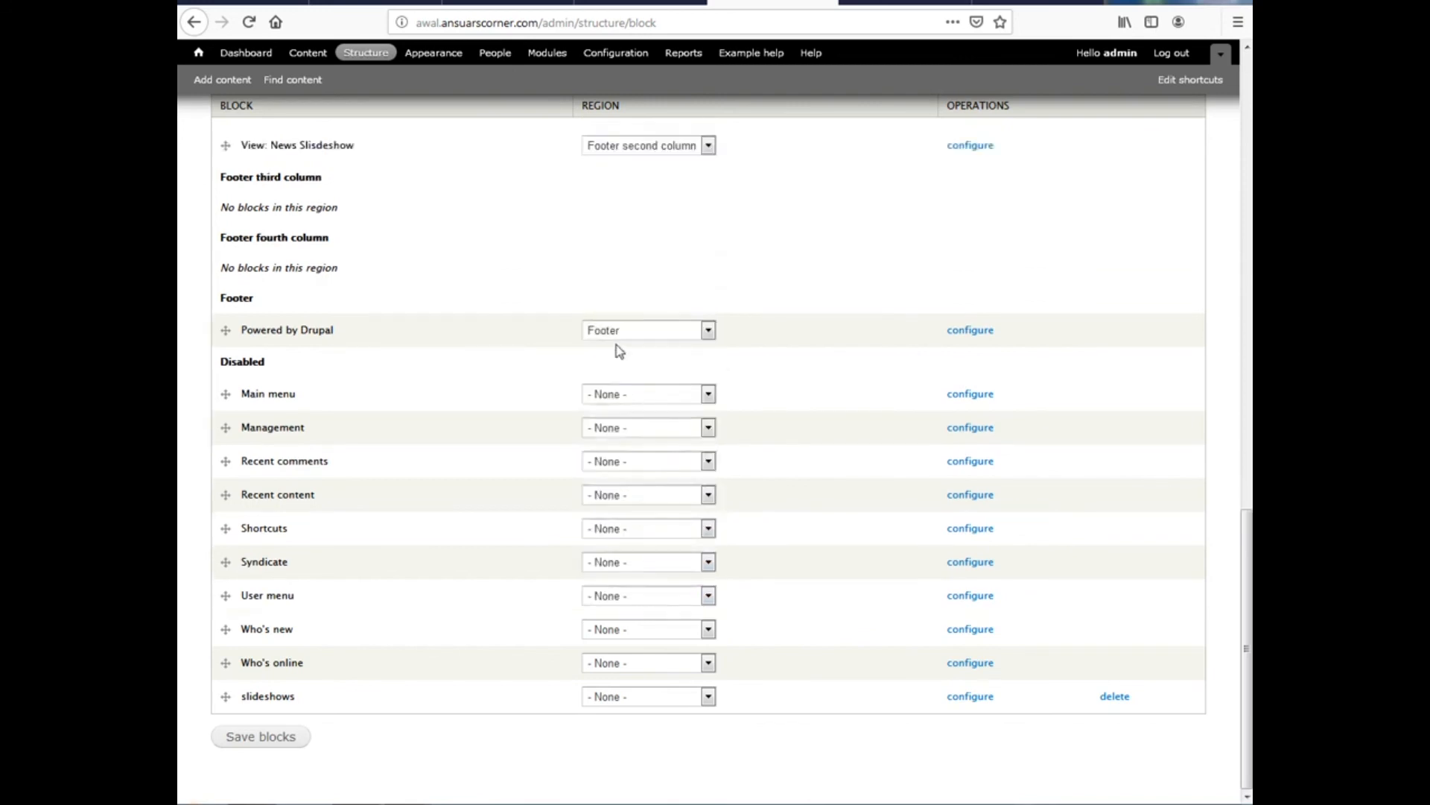
left_click(254, 738)
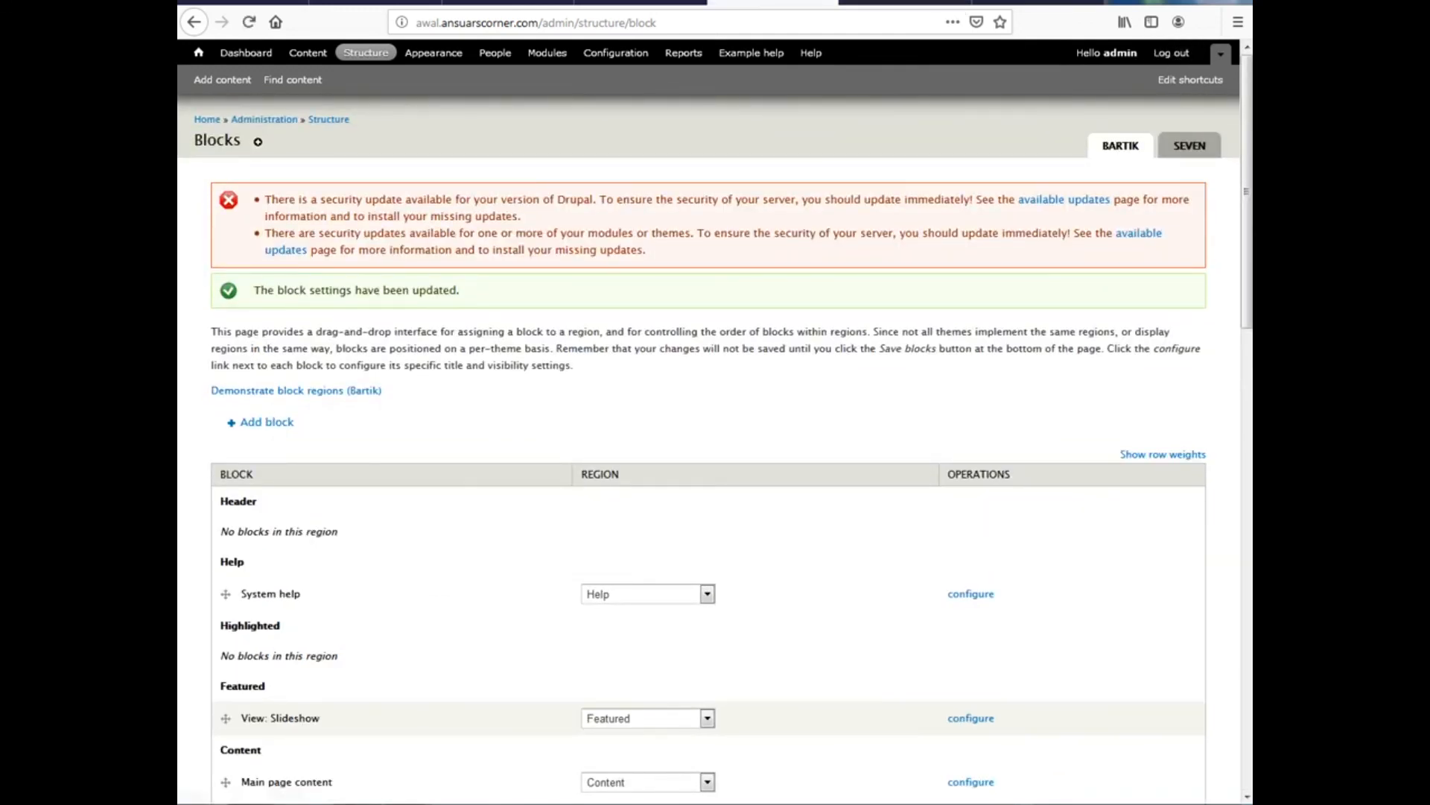
left_click(898, 2)
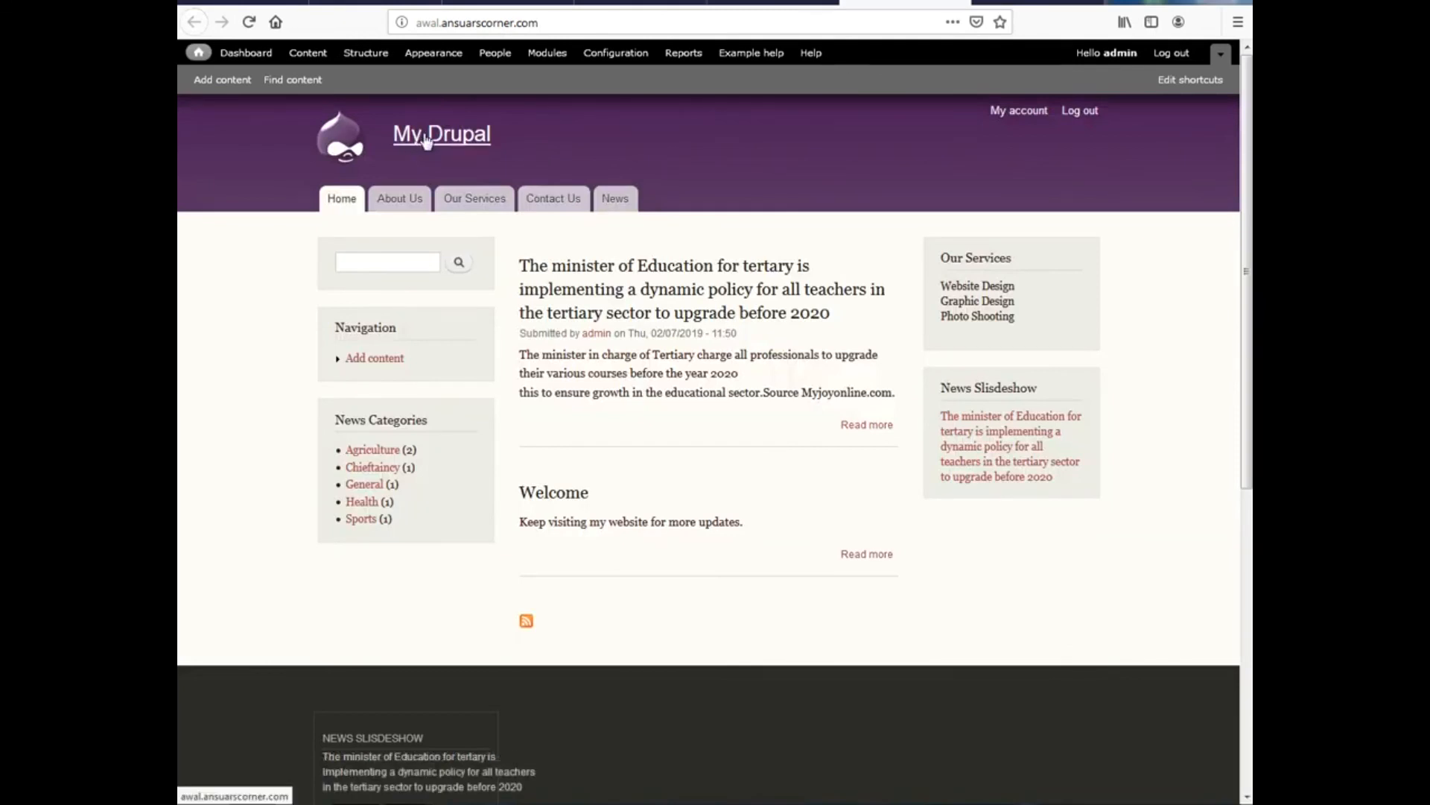
left_click(483, 146)
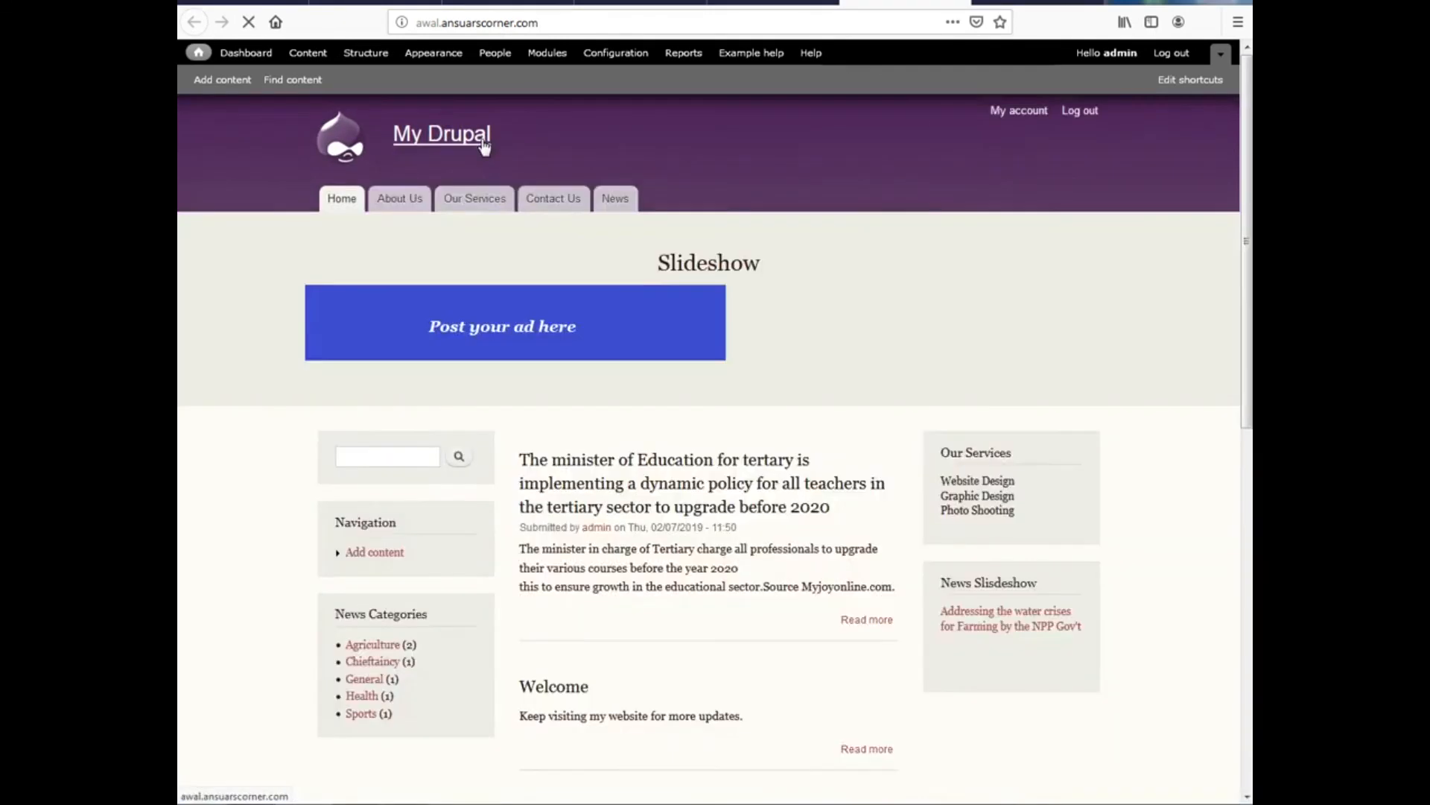